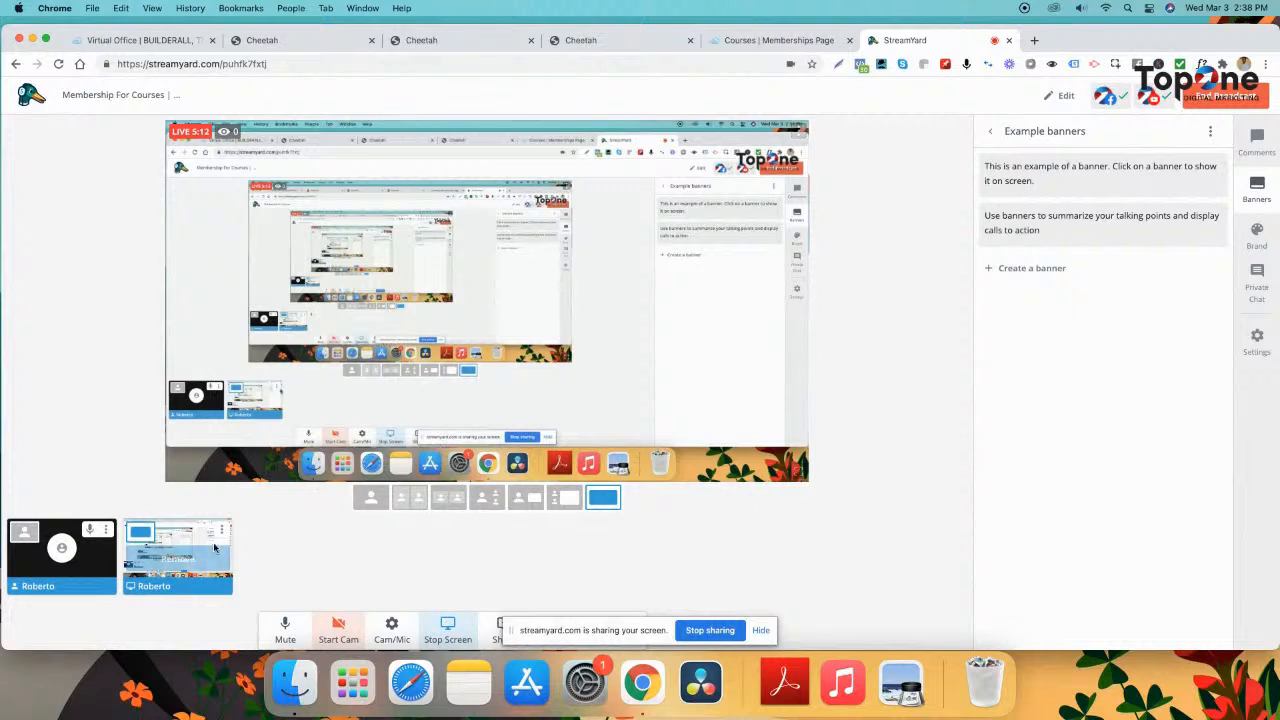
- Remove the host's camera tile from the broadcast, dismiss the audio tip, and switch the shared screen out of the fullscreen layout
{"action": "mouse_move", "coordinate": [60, 560]}
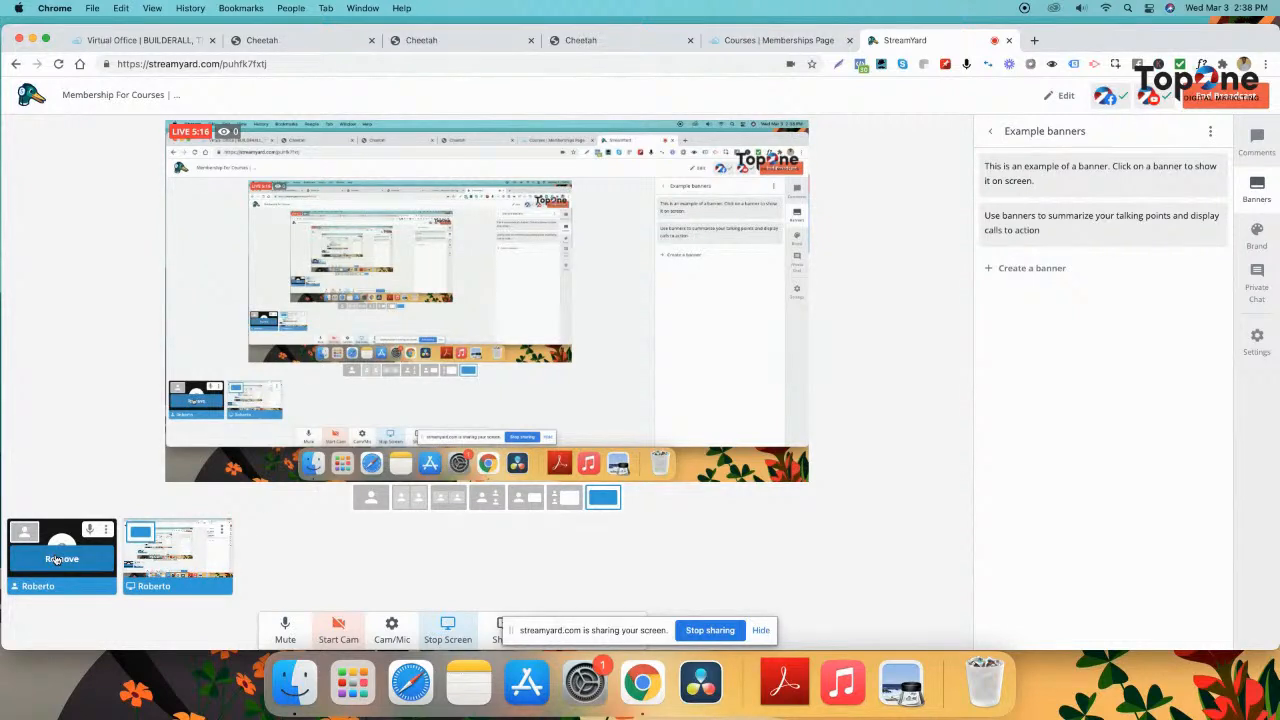
{"action": "left_click", "coordinate": [57, 560]}
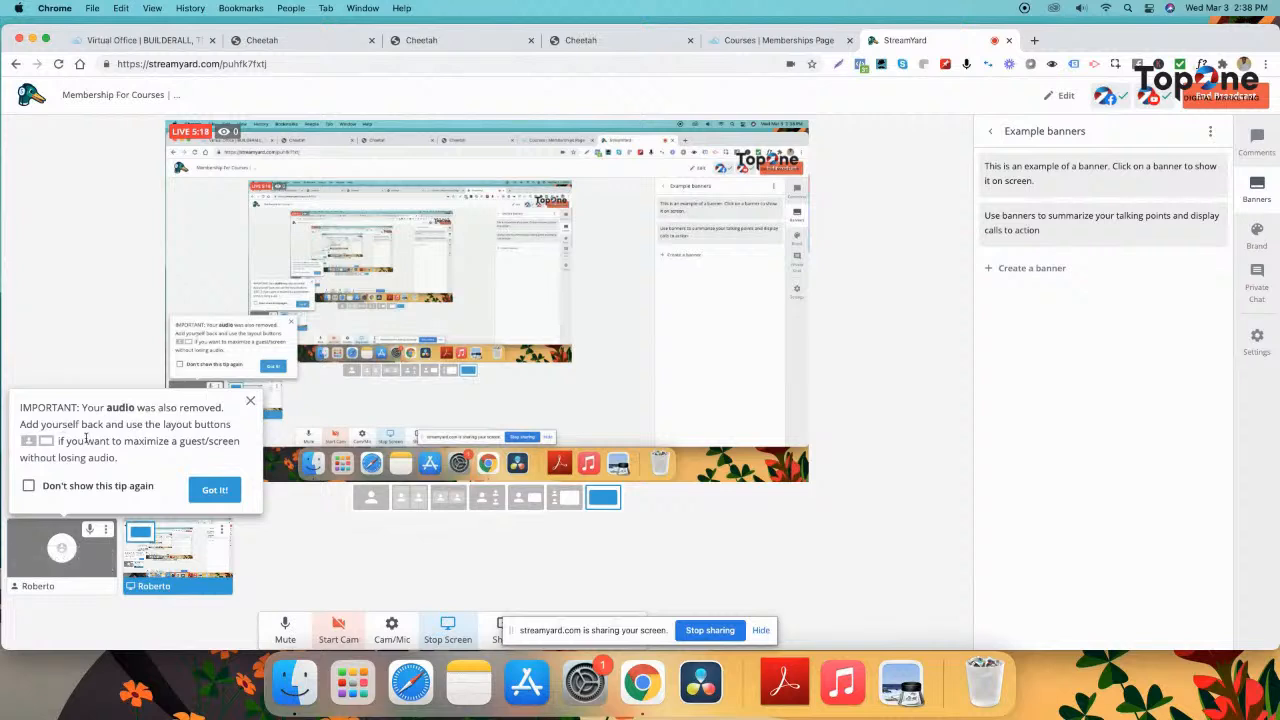
{"action": "left_click", "coordinate": [192, 490]}
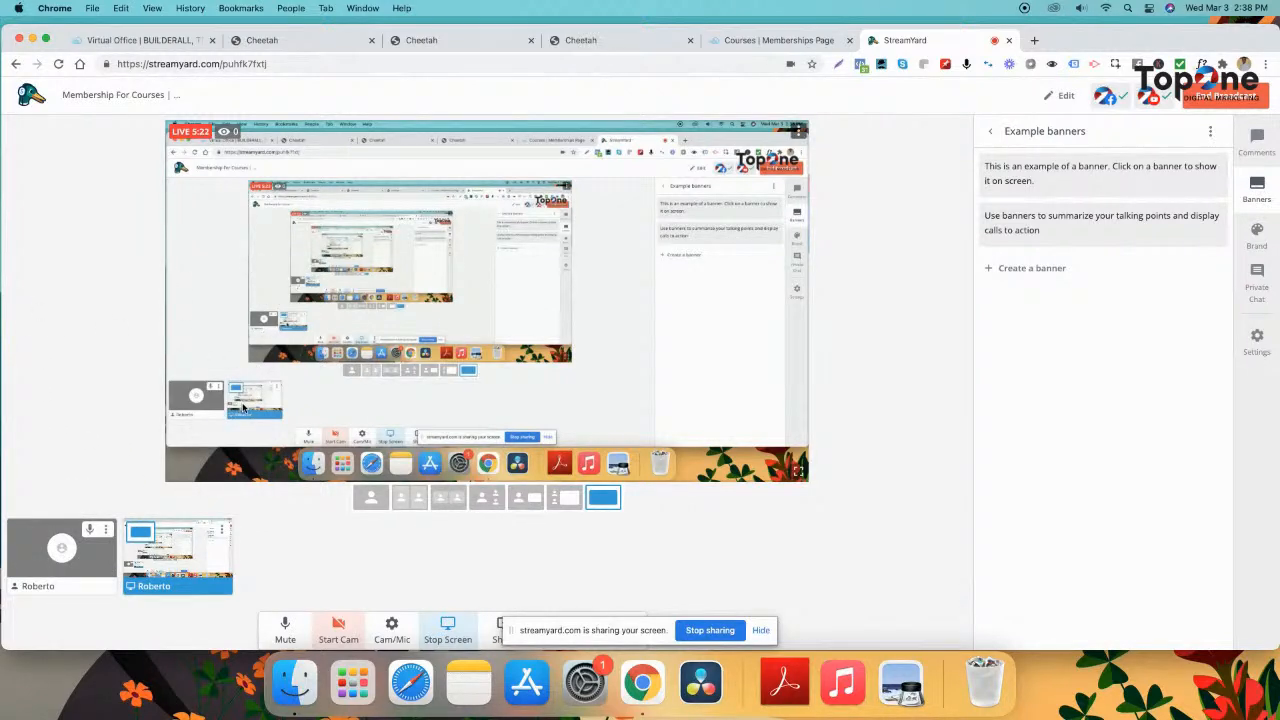
{"action": "left_click", "coordinate": [142, 538]}
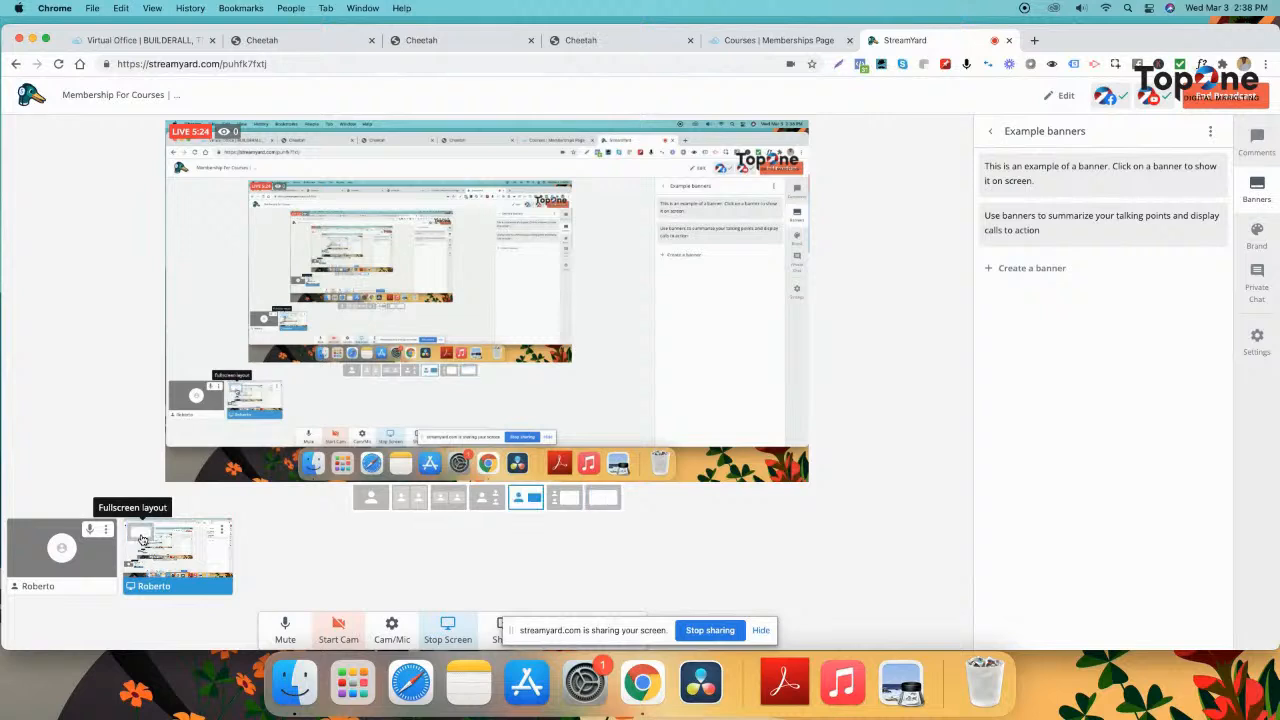
{"action": "left_click", "coordinate": [134, 532]}
{"action": "left_click", "coordinate": [134, 532]}
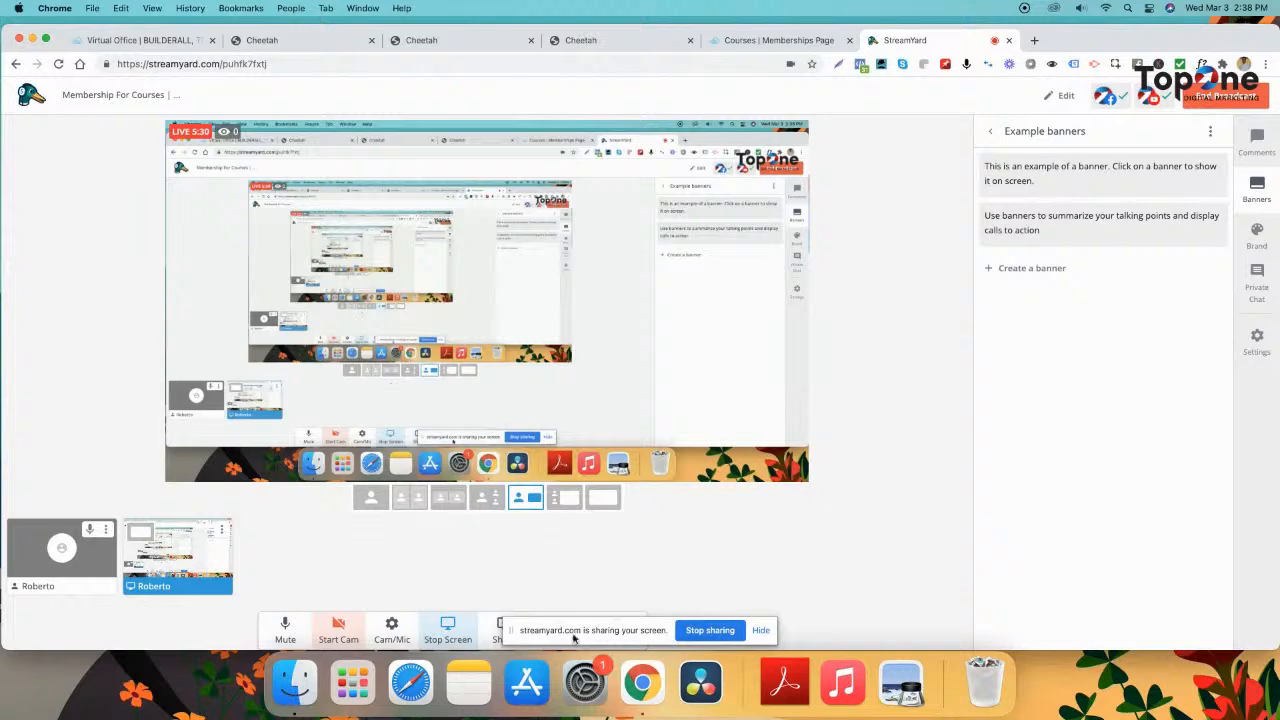
- Add the host's camera tile back to the broadcast and set the shared screen to the fullscreen layout
{"action": "mouse_move", "coordinate": [62, 561]}
{"action": "left_click", "coordinate": [285, 506]}
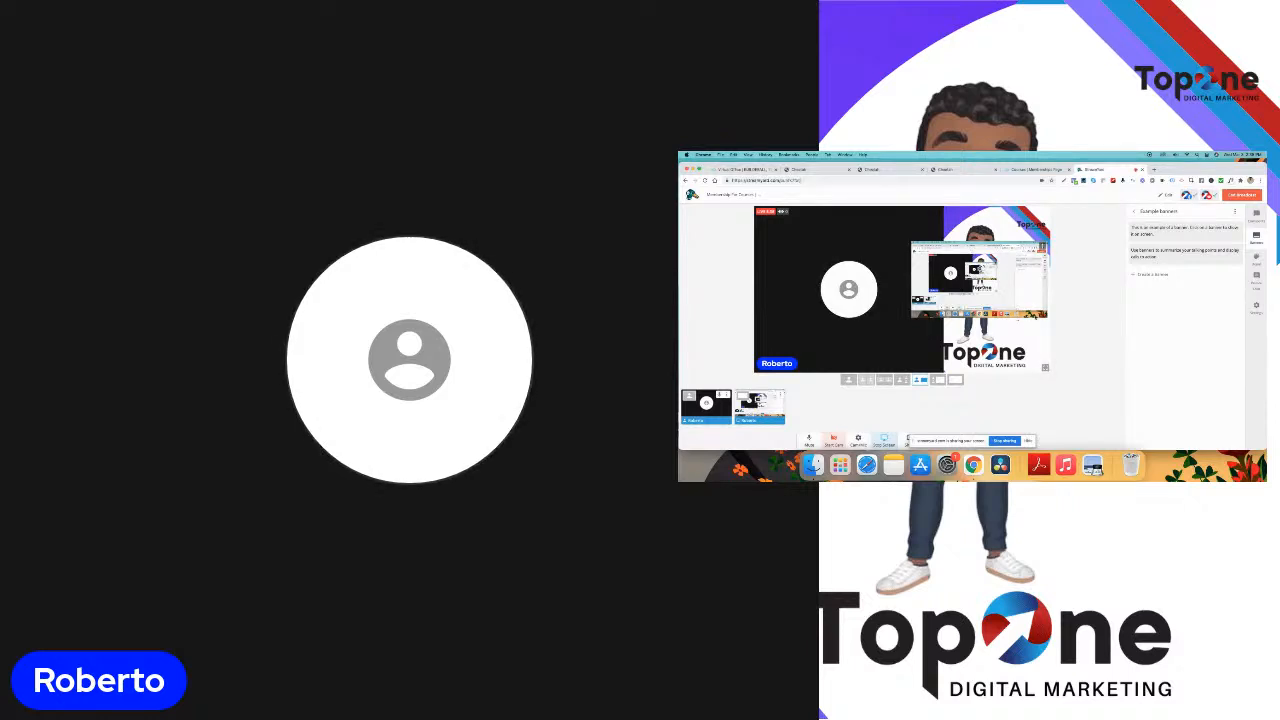
{"action": "left_click", "coordinate": [1043, 246]}
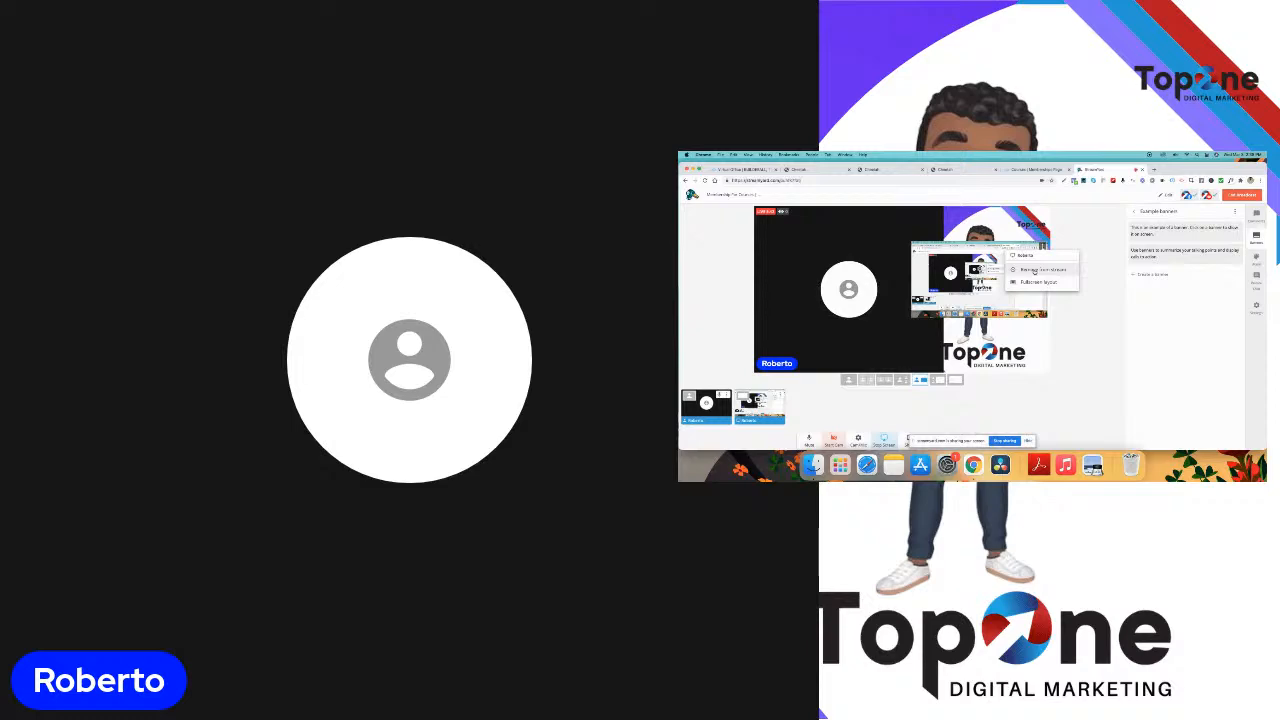
{"action": "left_click", "coordinate": [1038, 281]}
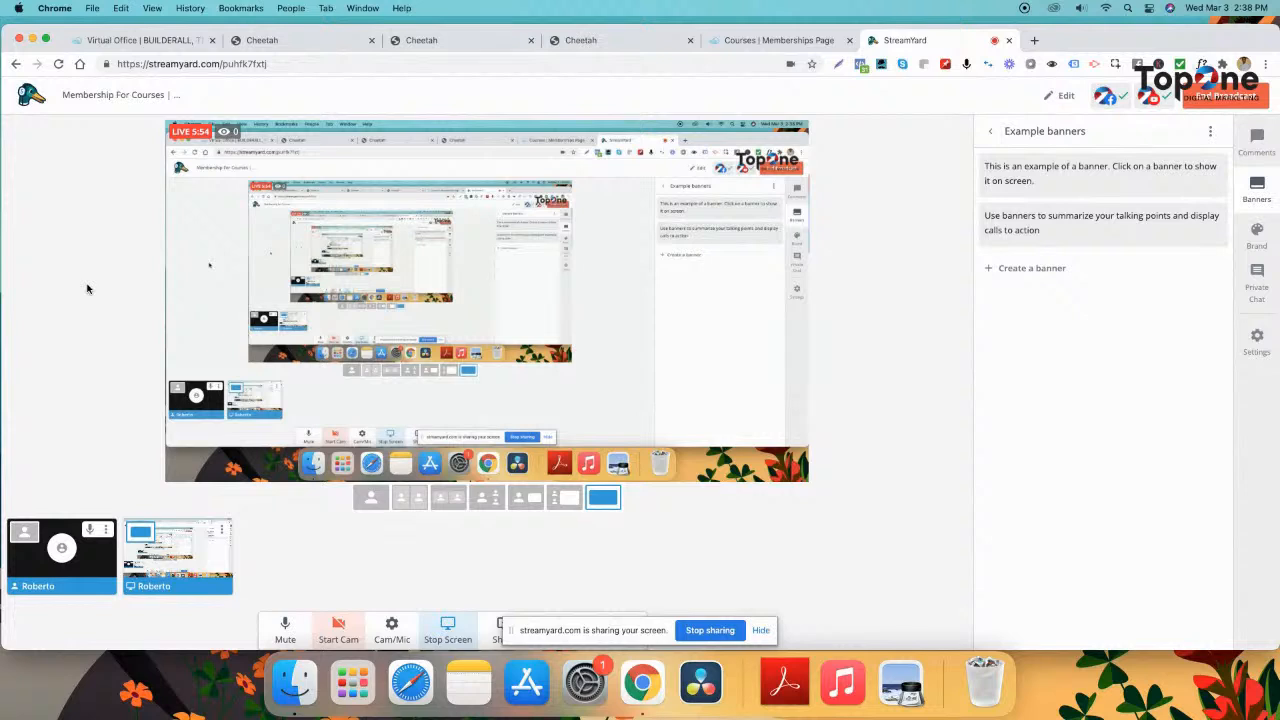
- Switch to Builderall and look over the virtual office, the Memberships Page editor and the course template preview
{"action": "mouse_move", "coordinate": [138, 568]}
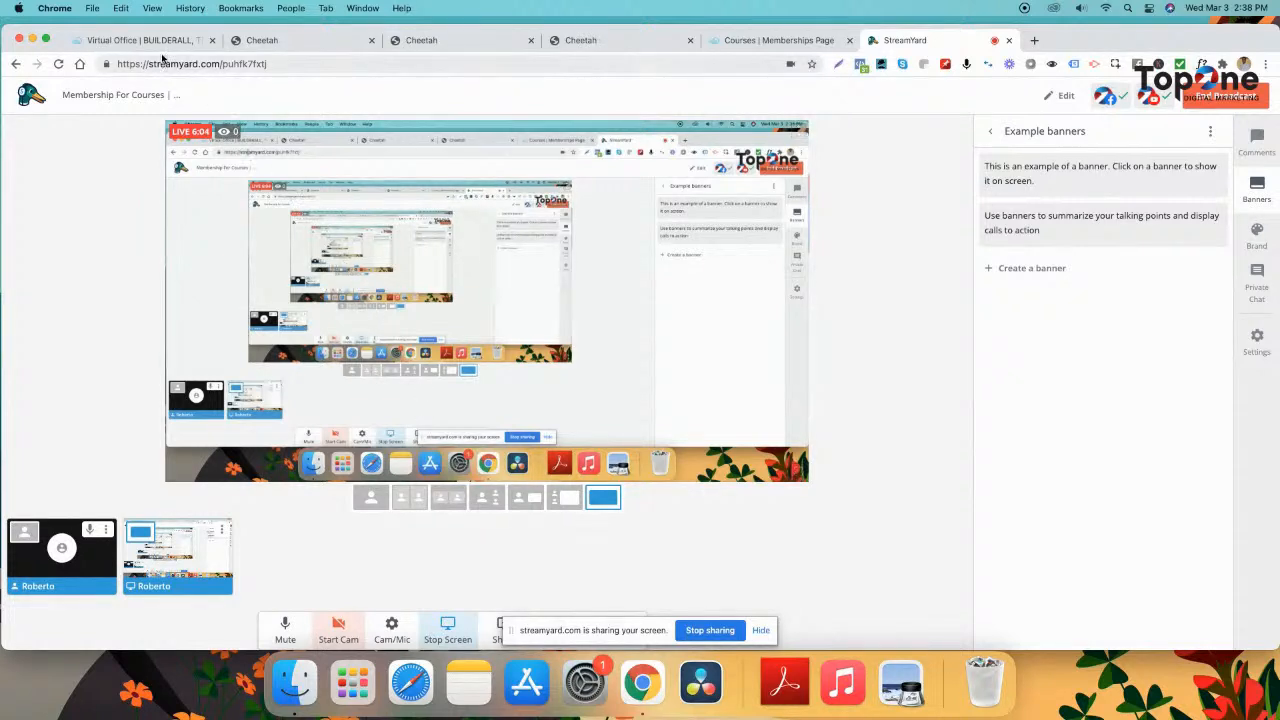
{"action": "left_click", "coordinate": [162, 41]}
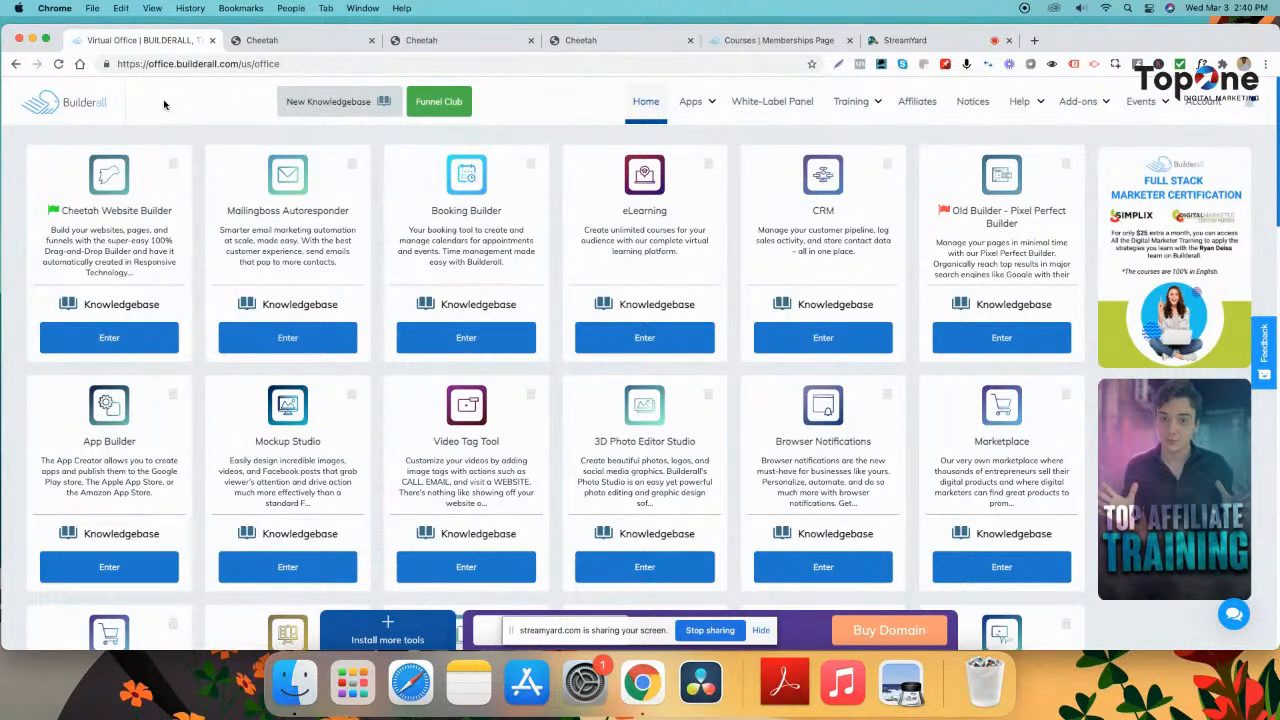
{"action": "left_click", "coordinate": [598, 41]}
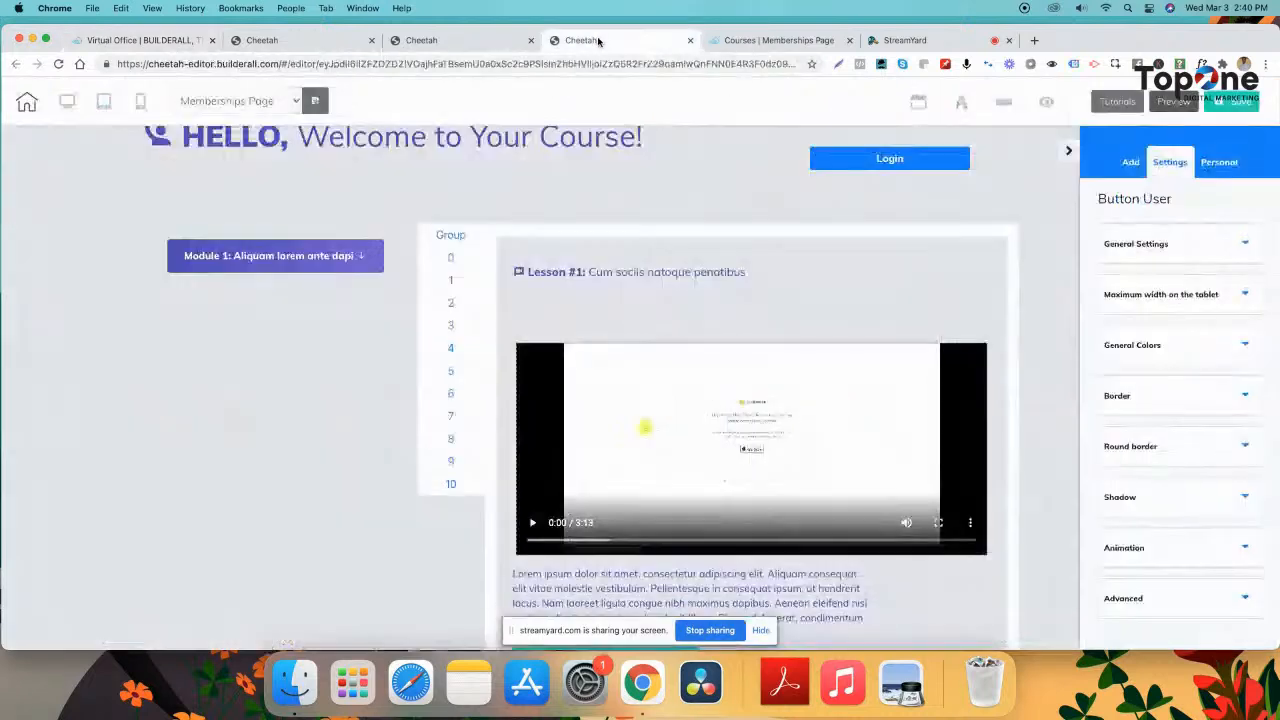
{"action": "left_click", "coordinate": [470, 40]}
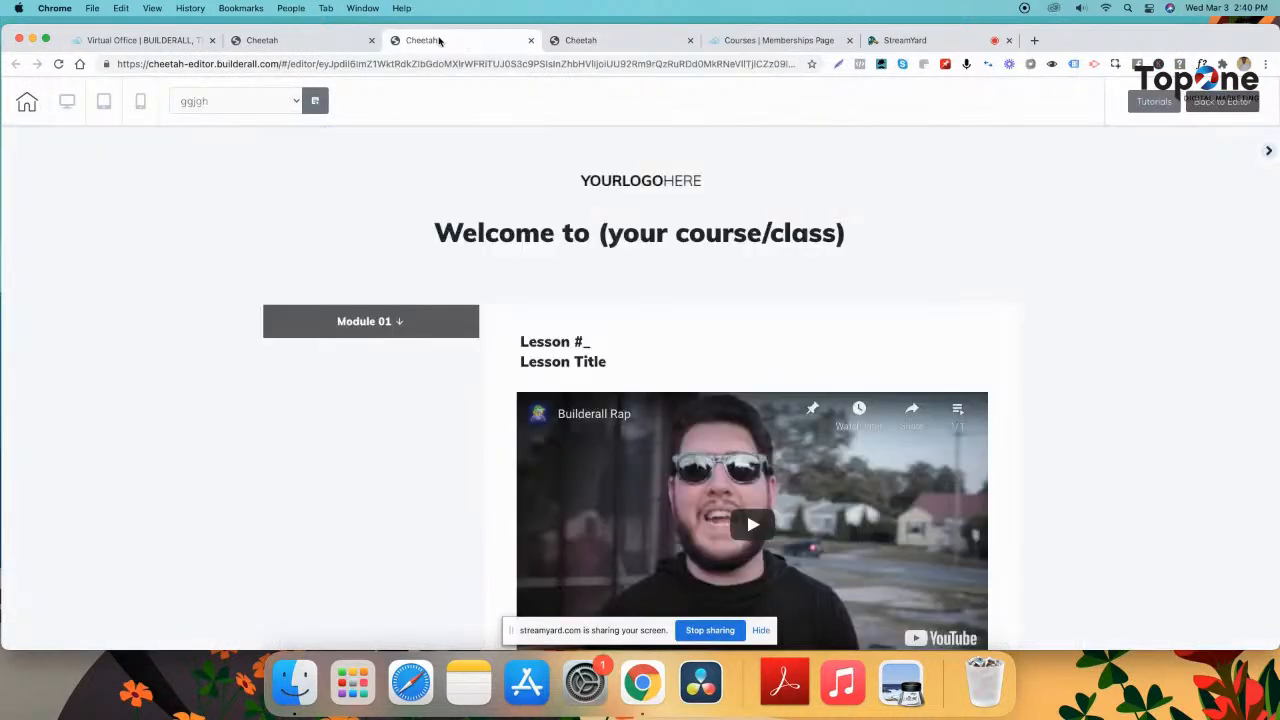
- Examine the published Memberships Page of the course site from its welcome header down to the footer
{"action": "left_click", "coordinate": [760, 44]}
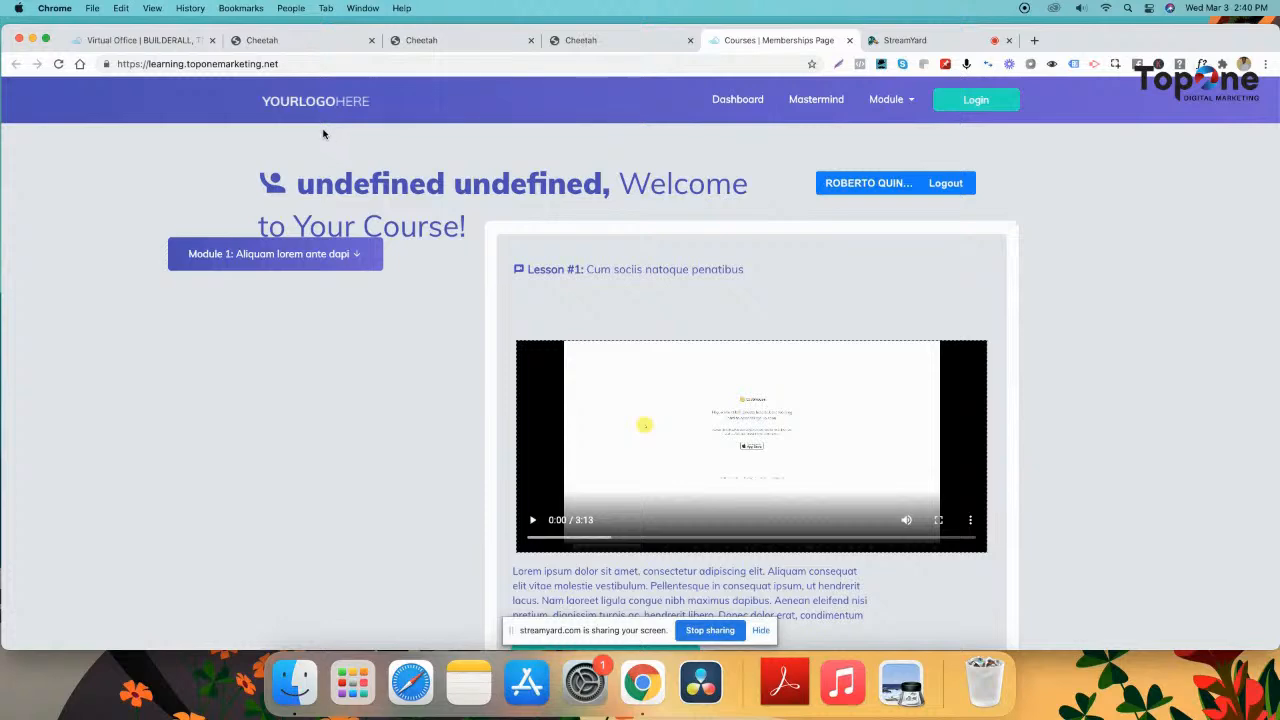
{"action": "scroll", "coordinate": [320, 275], "scroll_direction": "down", "scroll_amount": 15}
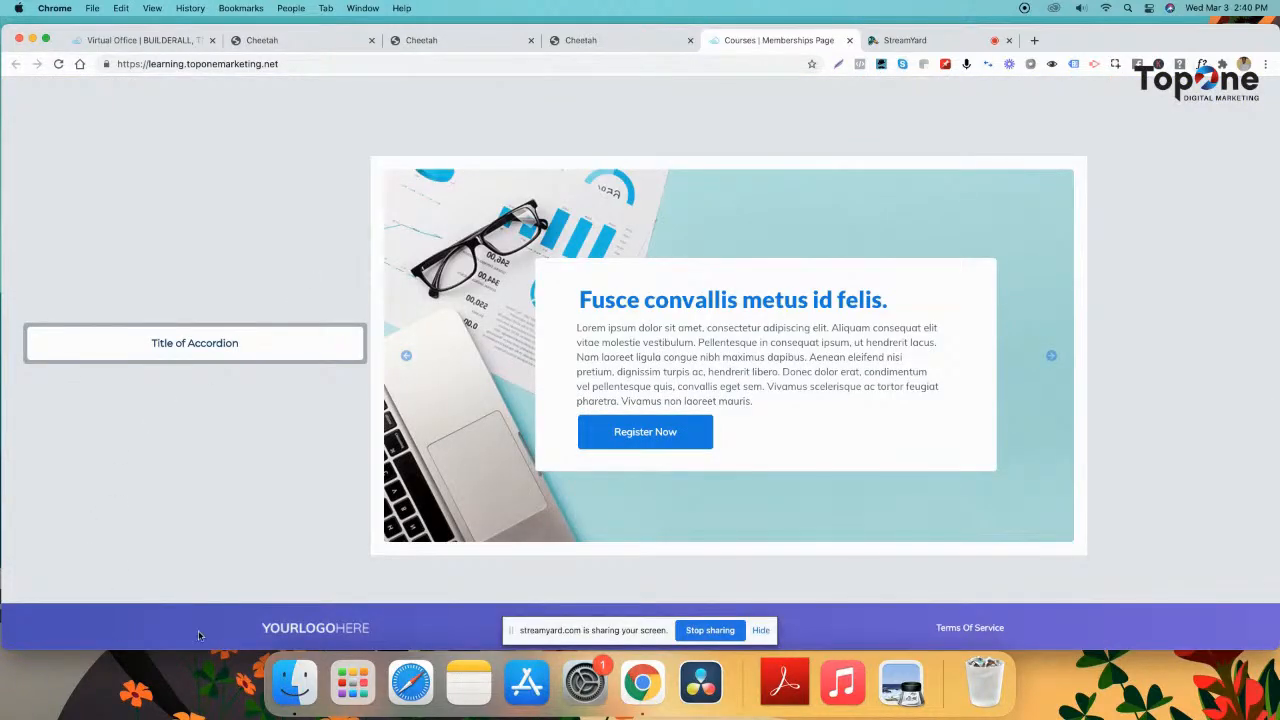
{"action": "scroll", "coordinate": [344, 286], "scroll_direction": "up", "scroll_amount": 12}
{"action": "scroll", "coordinate": [344, 286], "scroll_direction": "down", "scroll_amount": 15}
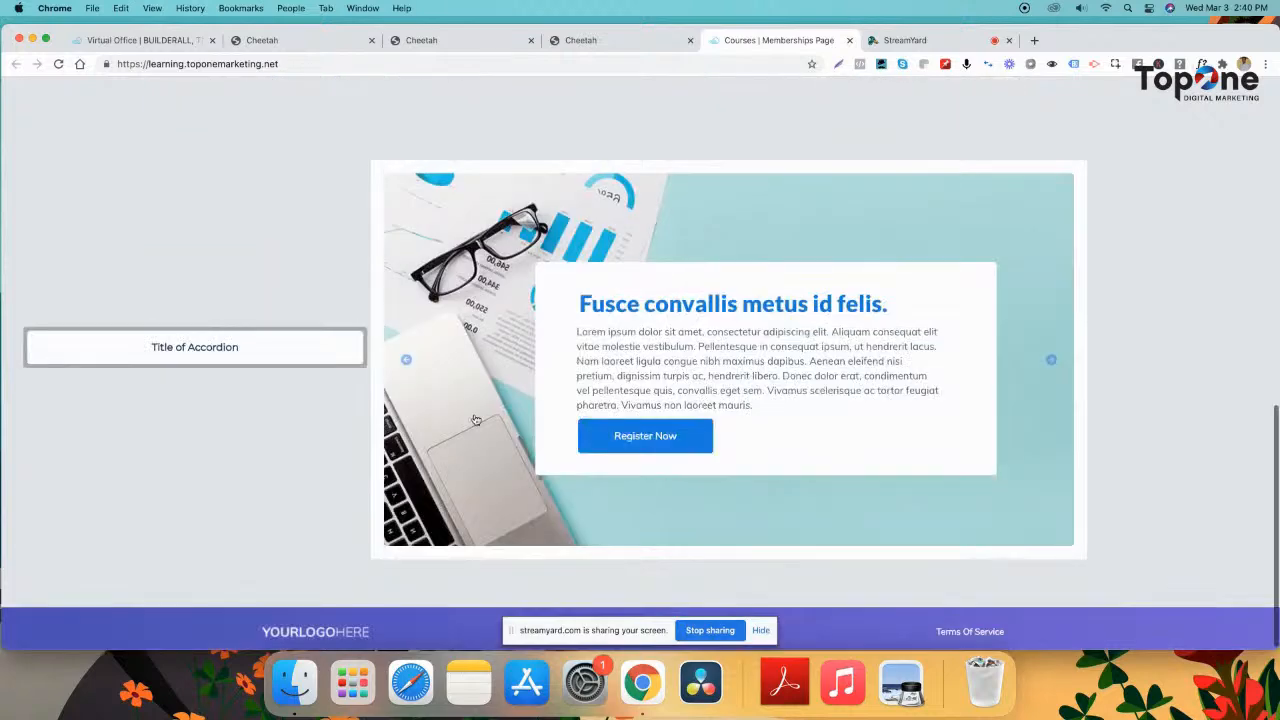
{"action": "scroll", "coordinate": [429, 409], "scroll_direction": "up", "scroll_amount": 15}
{"action": "scroll", "coordinate": [460, 480], "scroll_direction": "down", "scroll_amount": 3}
{"action": "scroll", "coordinate": [489, 541], "scroll_direction": "down", "scroll_amount": 3}
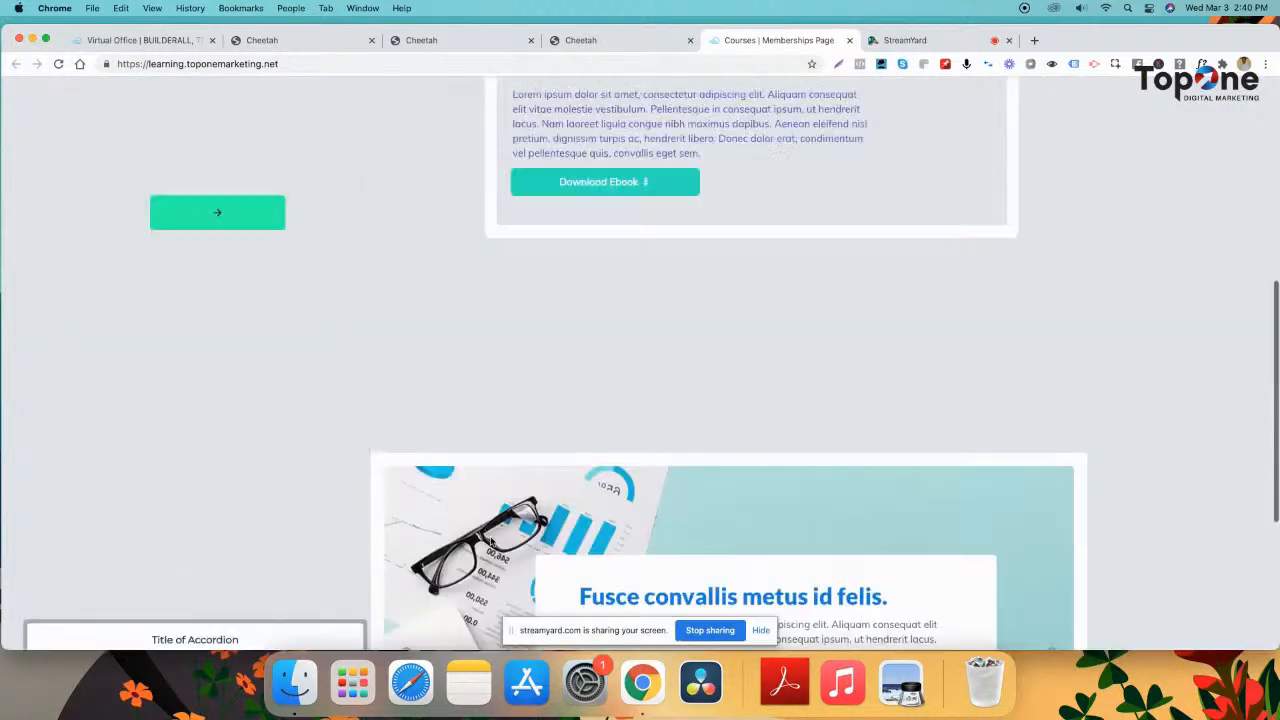
{"action": "scroll", "coordinate": [323, 557], "scroll_direction": "up", "scroll_amount": 8}
{"action": "scroll", "coordinate": [249, 486], "scroll_direction": "down", "scroll_amount": 15}
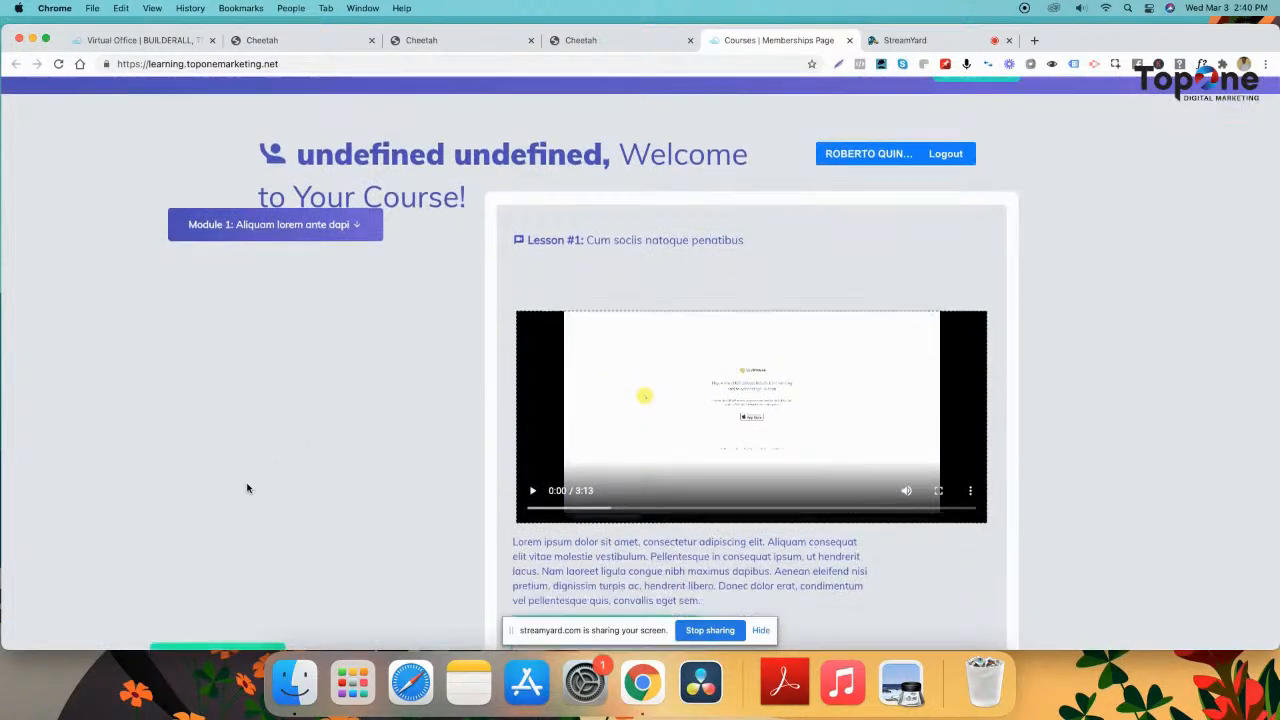
{"action": "scroll", "coordinate": [286, 486], "scroll_direction": "up", "scroll_amount": 15}
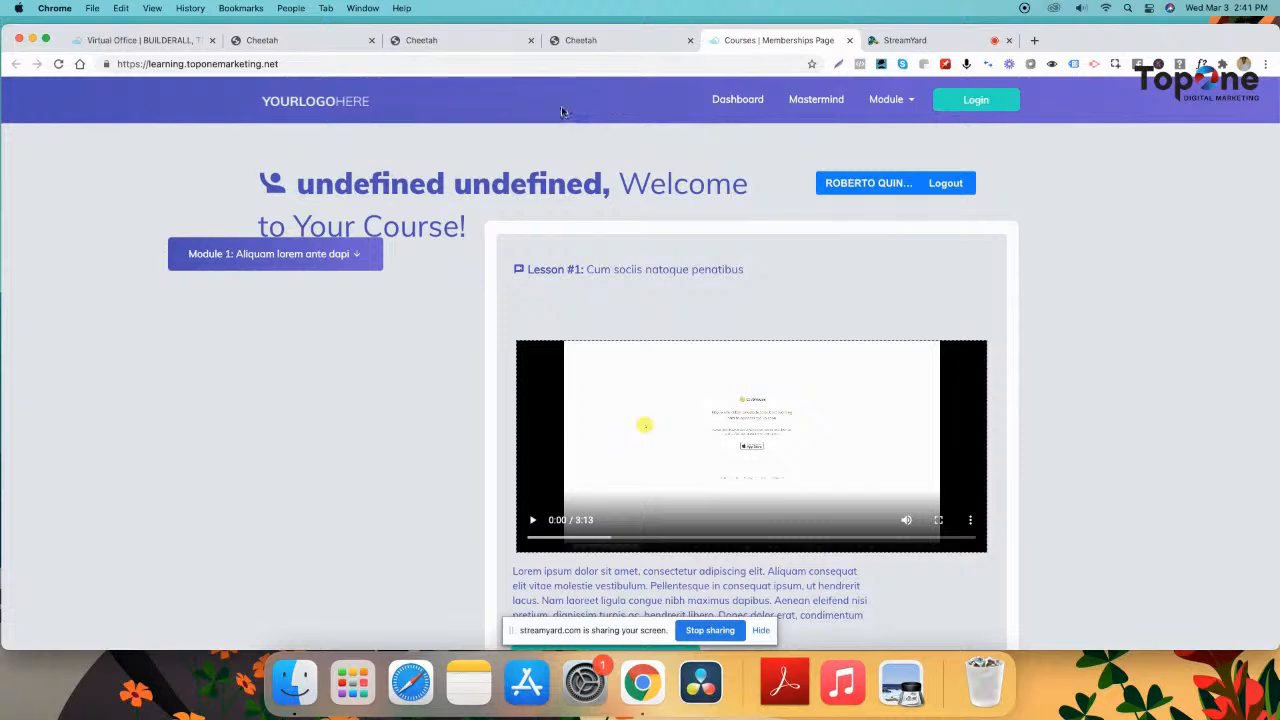
{"action": "scroll", "coordinate": [587, 229], "scroll_direction": "down", "scroll_amount": 1}
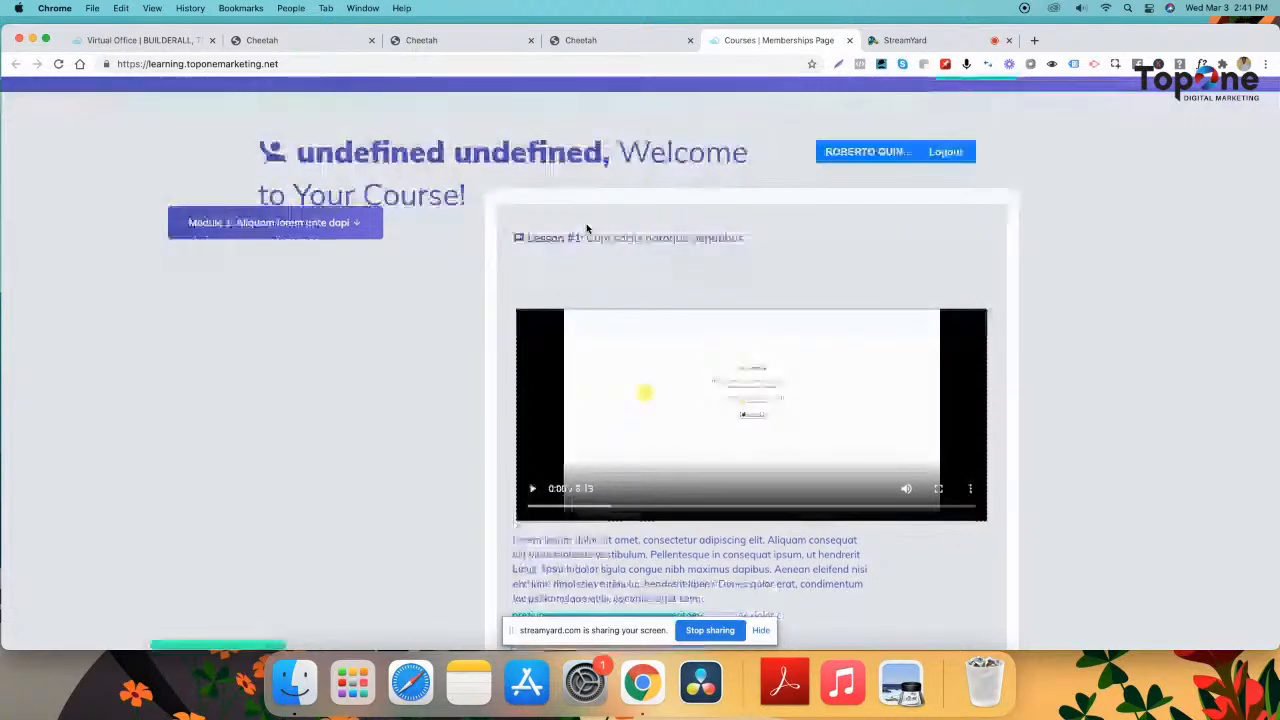
{"action": "scroll", "coordinate": [596, 432], "scroll_direction": "down", "scroll_amount": 15}
{"action": "left_click", "coordinate": [596, 432]}
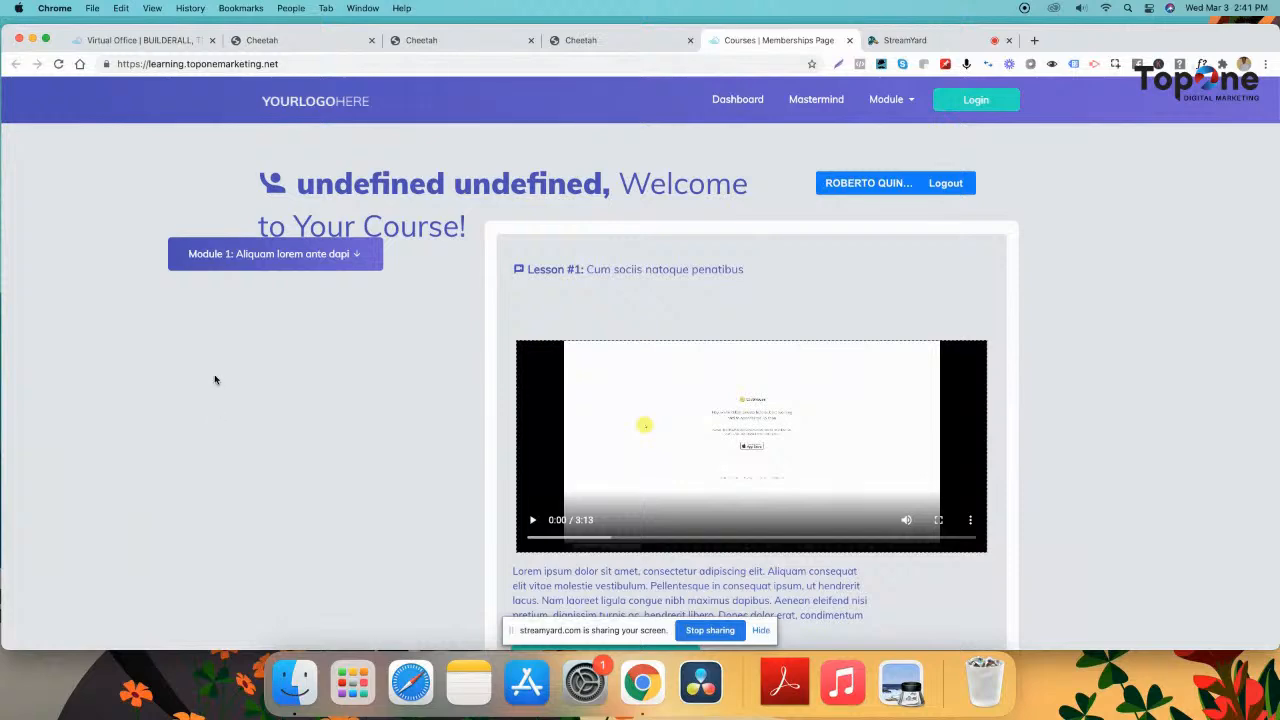
- Expand the Module 1 lesson list on the Memberships Page and view lessons 02 through 05 in turn
{"action": "left_click", "coordinate": [262, 258]}
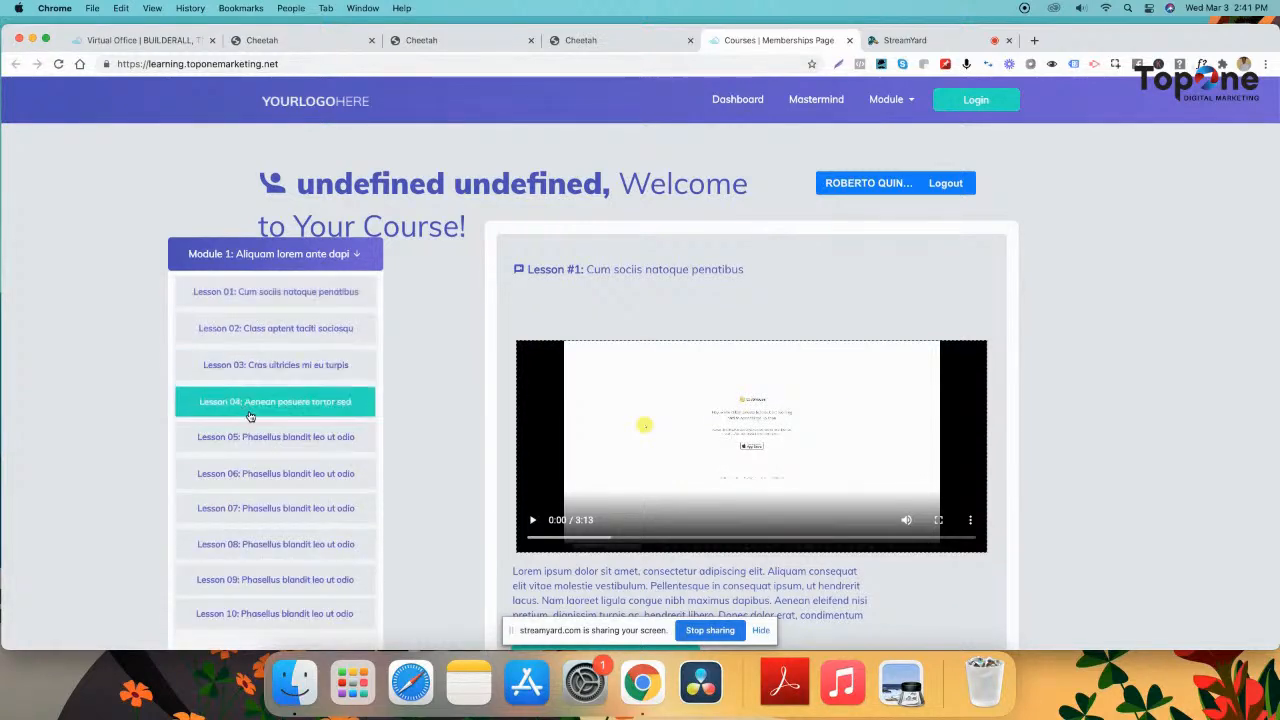
{"action": "scroll", "coordinate": [257, 423], "scroll_direction": "down", "scroll_amount": 3}
{"action": "scroll", "coordinate": [255, 415], "scroll_direction": "up", "scroll_amount": 3}
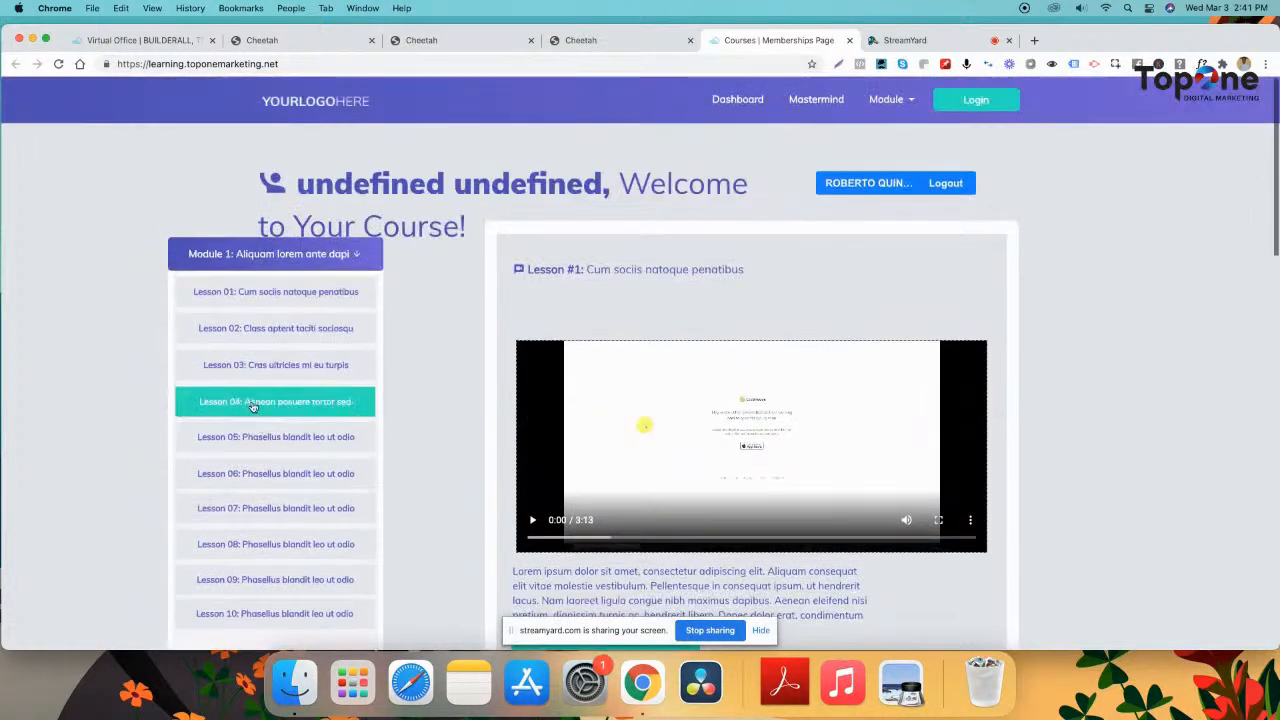
{"action": "left_click", "coordinate": [257, 331]}
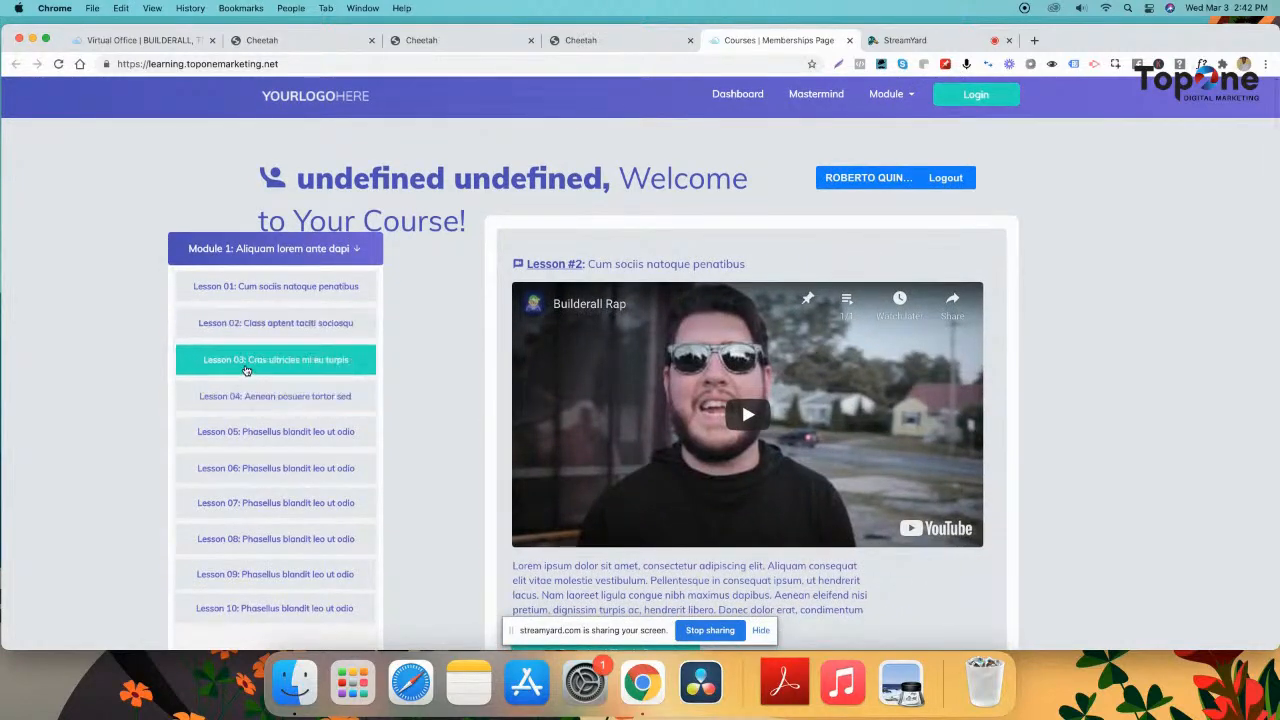
{"action": "left_click", "coordinate": [251, 376]}
{"action": "left_click", "coordinate": [254, 398]}
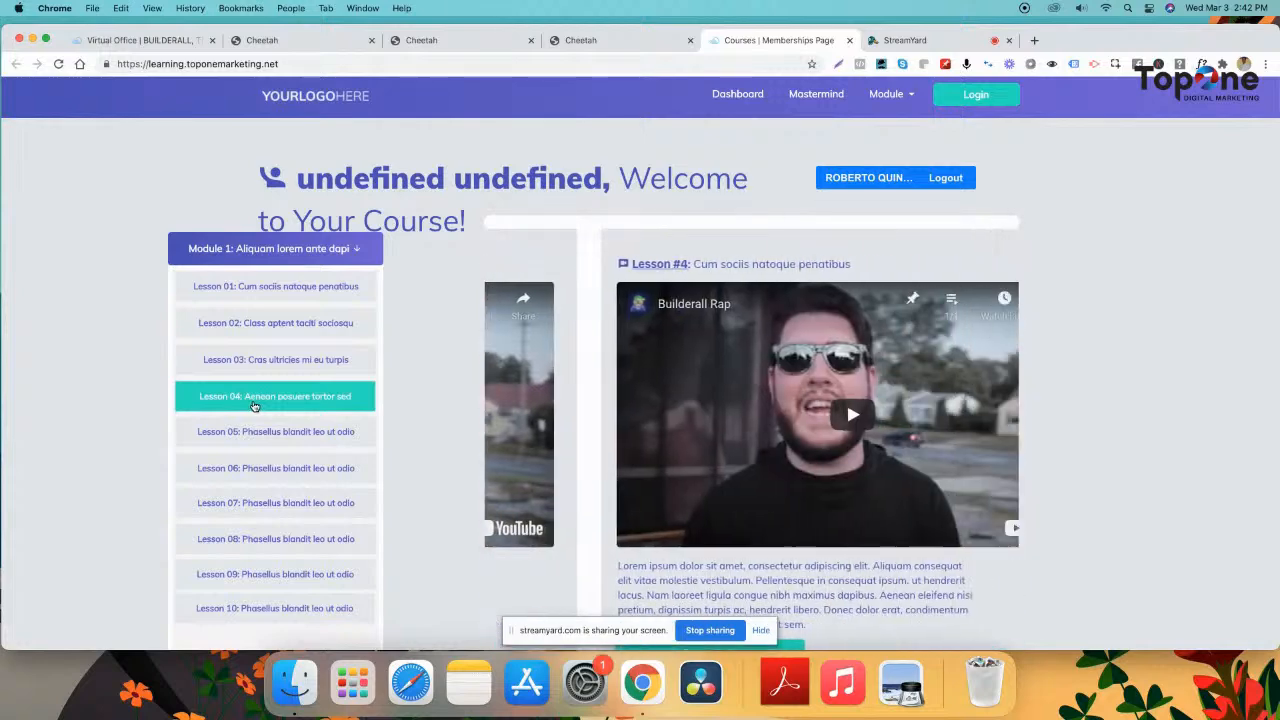
{"action": "left_click", "coordinate": [247, 438]}
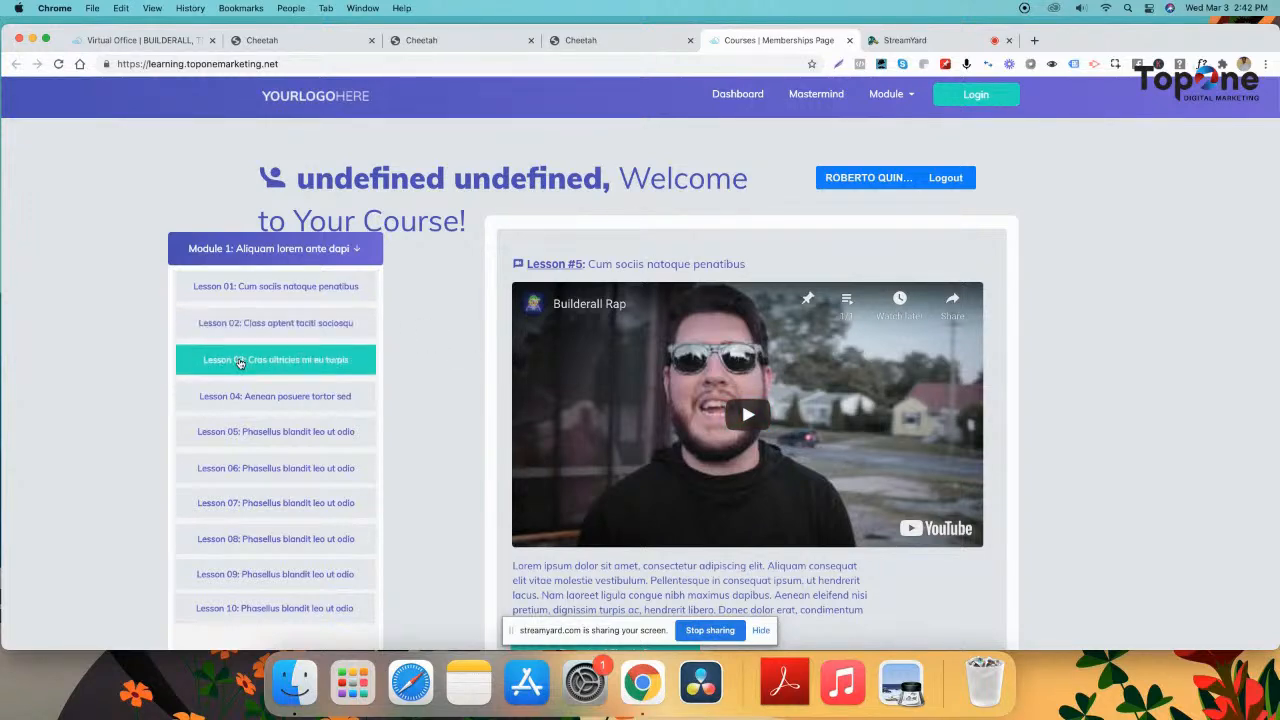
- Alternate between lessons 03 and 04 in Module 1 and look over the rest of the page
{"action": "left_click", "coordinate": [240, 362]}
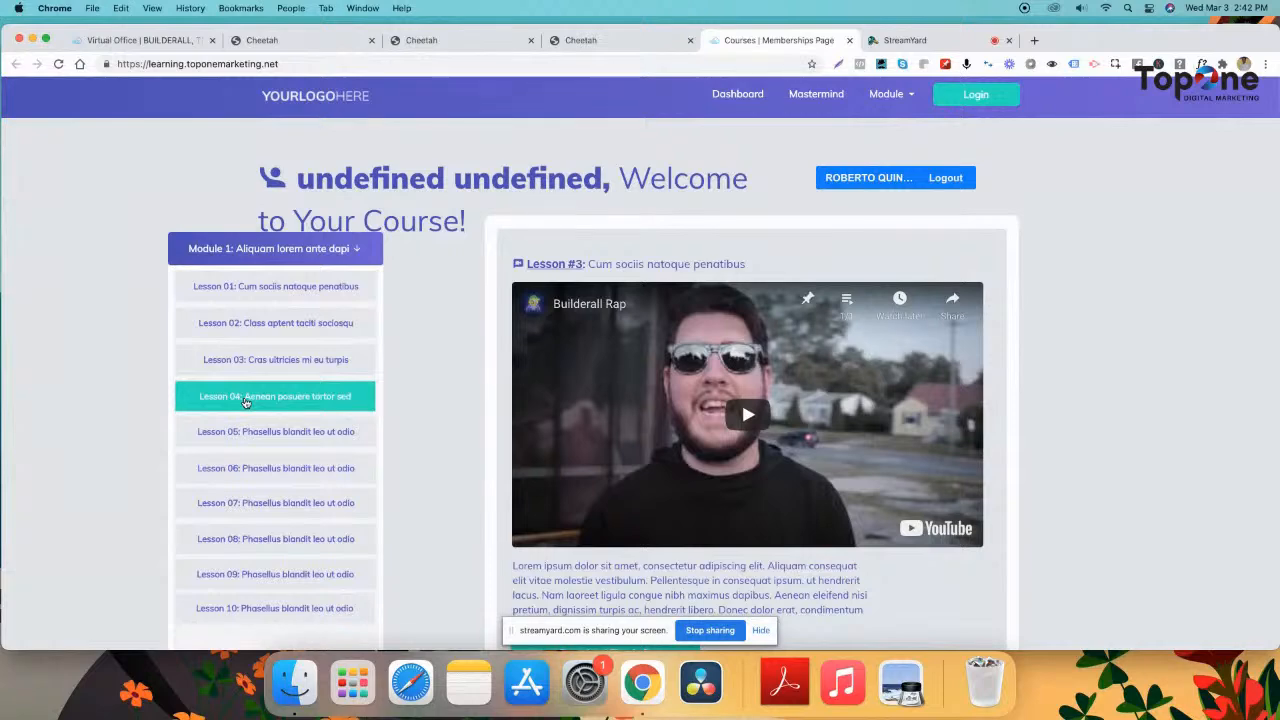
{"action": "left_click", "coordinate": [248, 400]}
{"action": "left_click", "coordinate": [259, 364]}
{"action": "left_click", "coordinate": [256, 401]}
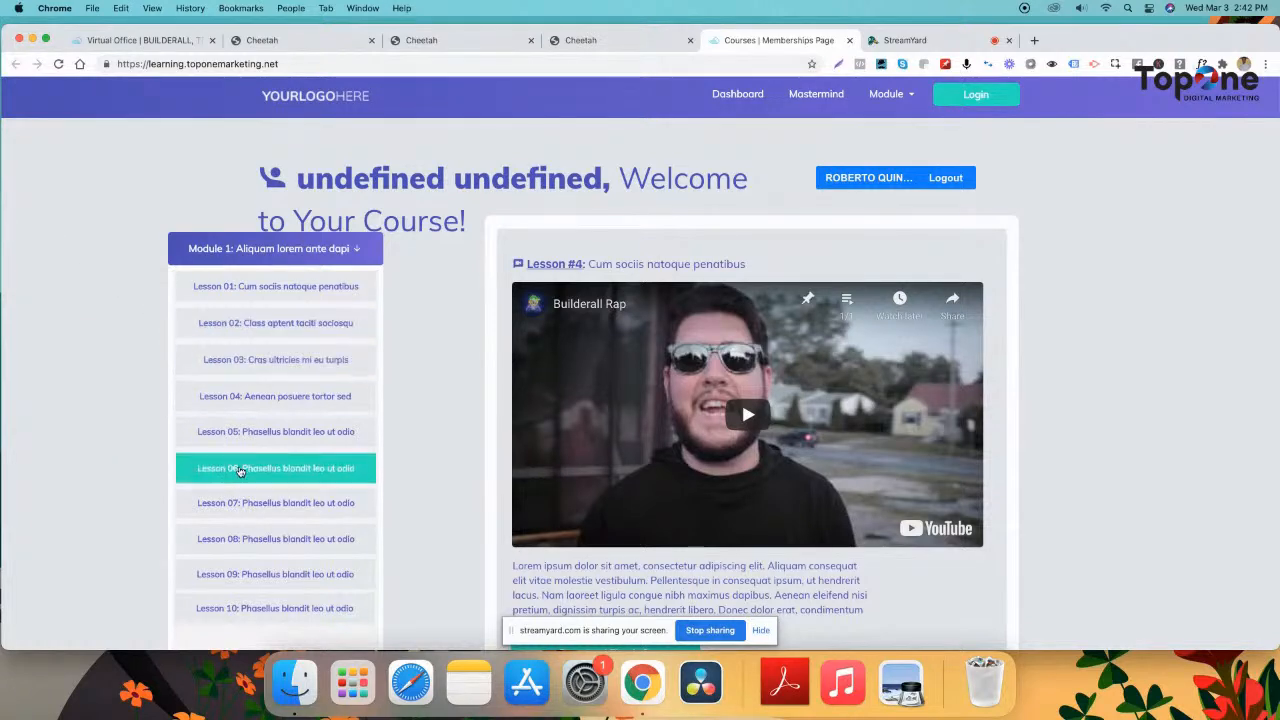
{"action": "scroll", "coordinate": [241, 471], "scroll_direction": "down", "scroll_amount": 10}
{"action": "scroll", "coordinate": [241, 471], "scroll_direction": "up", "scroll_amount": 12}
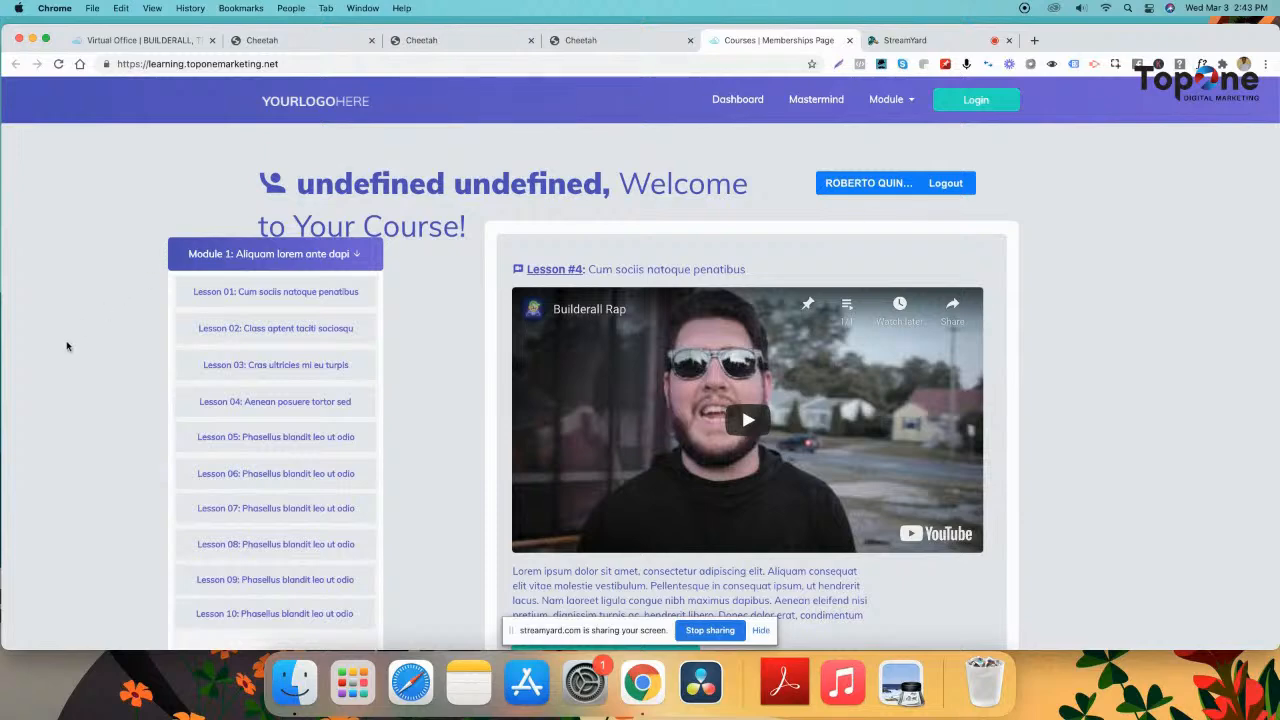
- Return to the page overview of the Courses site in Cheetah and start creating a new page
{"action": "left_click", "coordinate": [463, 42]}
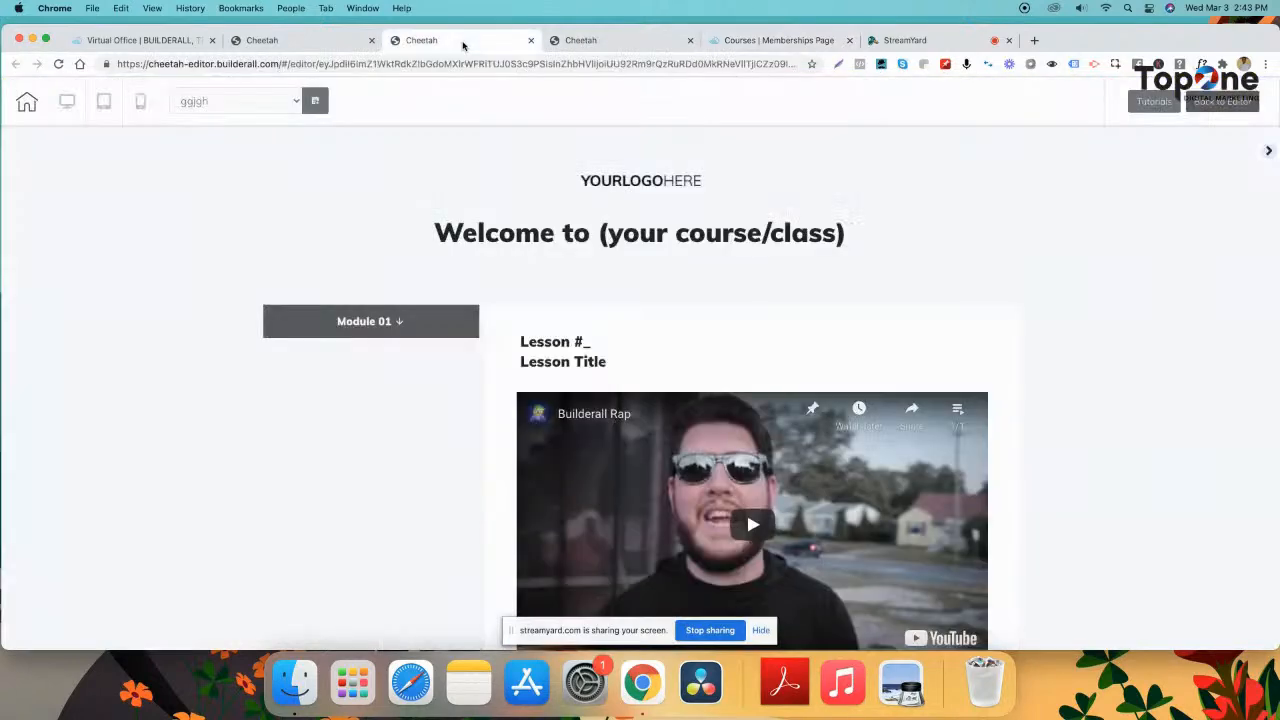
{"action": "left_click", "coordinate": [580, 40]}
{"action": "left_click", "coordinate": [463, 40]}
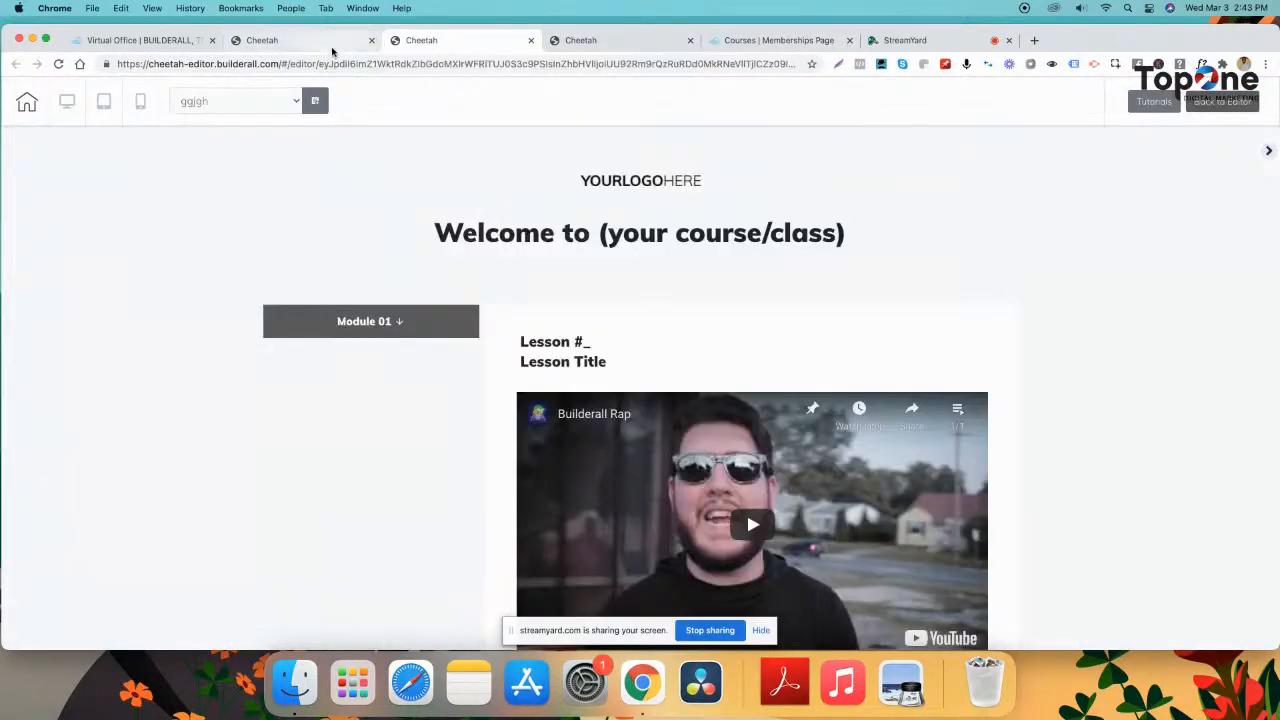
{"action": "left_click", "coordinate": [323, 42]}
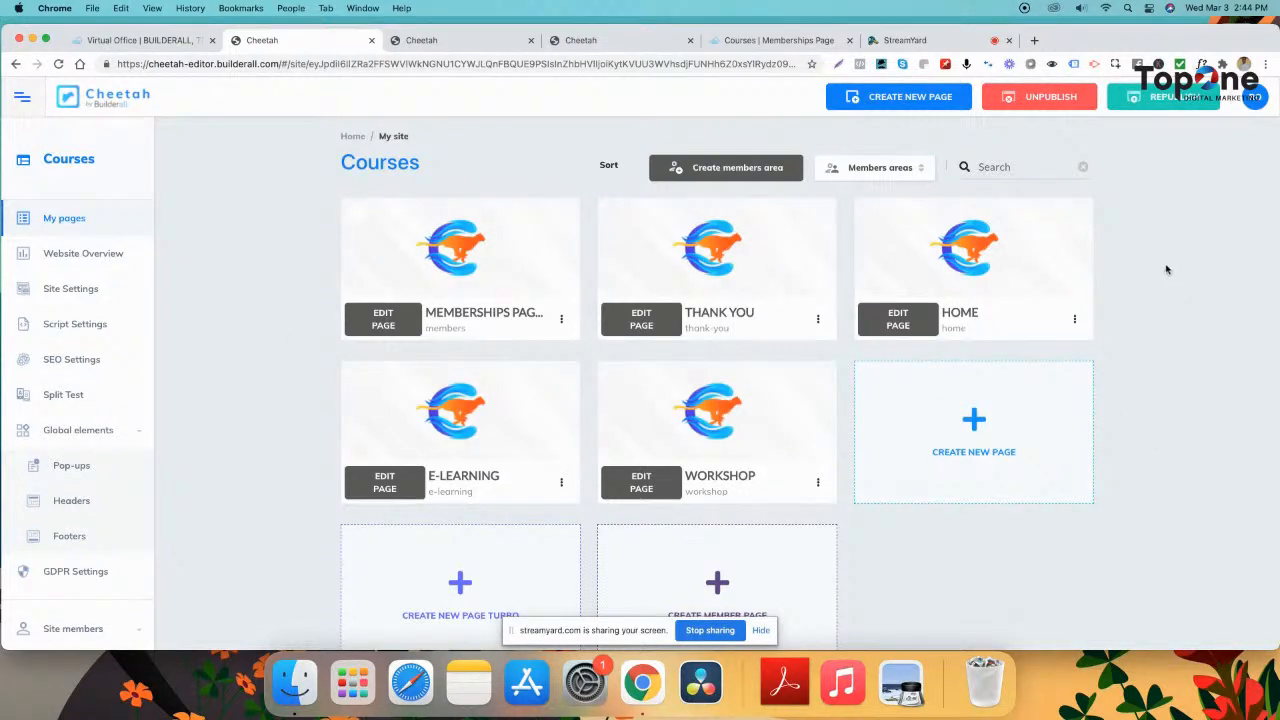
{"action": "left_click", "coordinate": [974, 424]}
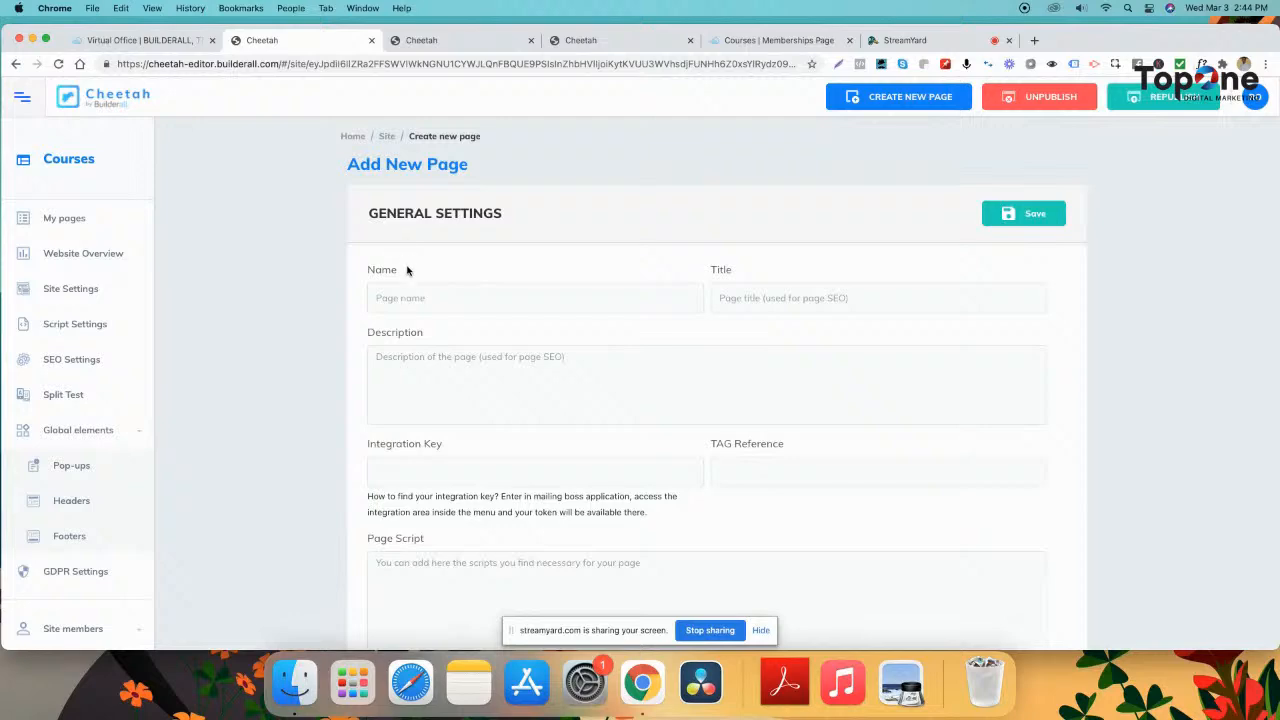
- Look over the new page's name and title fields and set its page template source to Page templates
{"action": "left_click", "coordinate": [423, 297]}
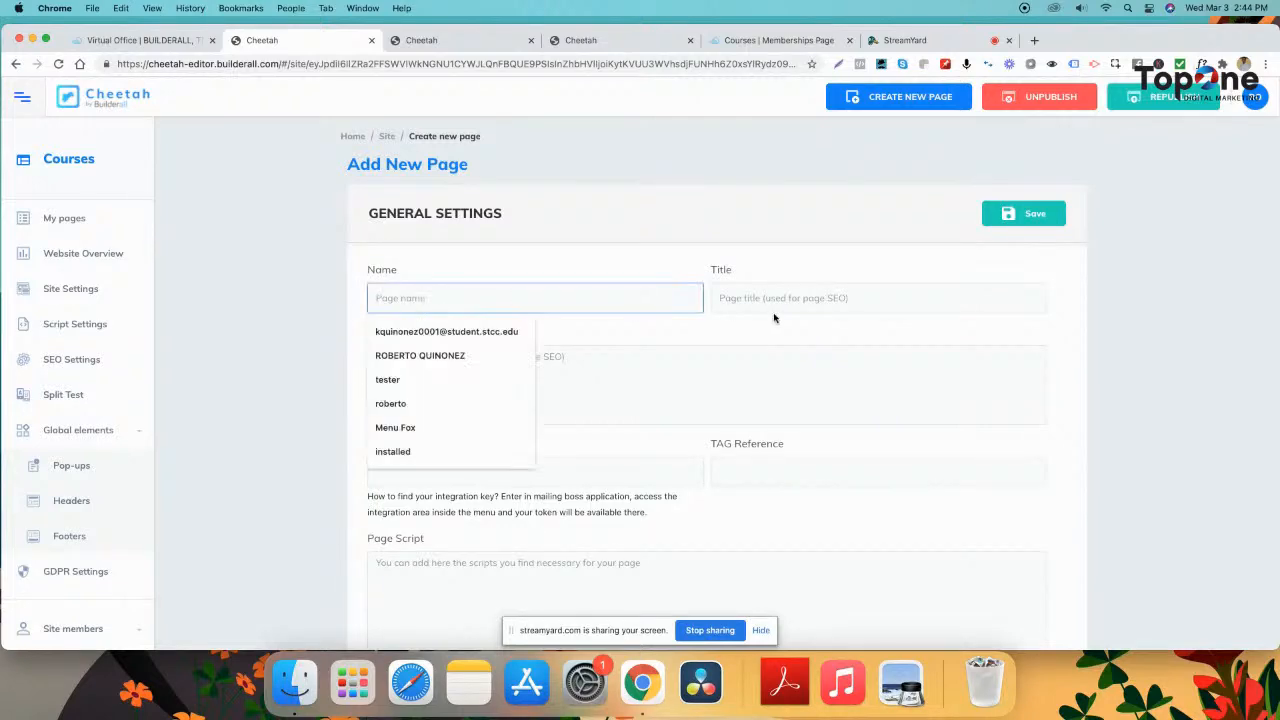
{"action": "left_click", "coordinate": [771, 297]}
{"action": "scroll", "coordinate": [440, 355], "scroll_direction": "down", "scroll_amount": 5}
{"action": "scroll", "coordinate": [432, 358], "scroll_direction": "down", "scroll_amount": 5}
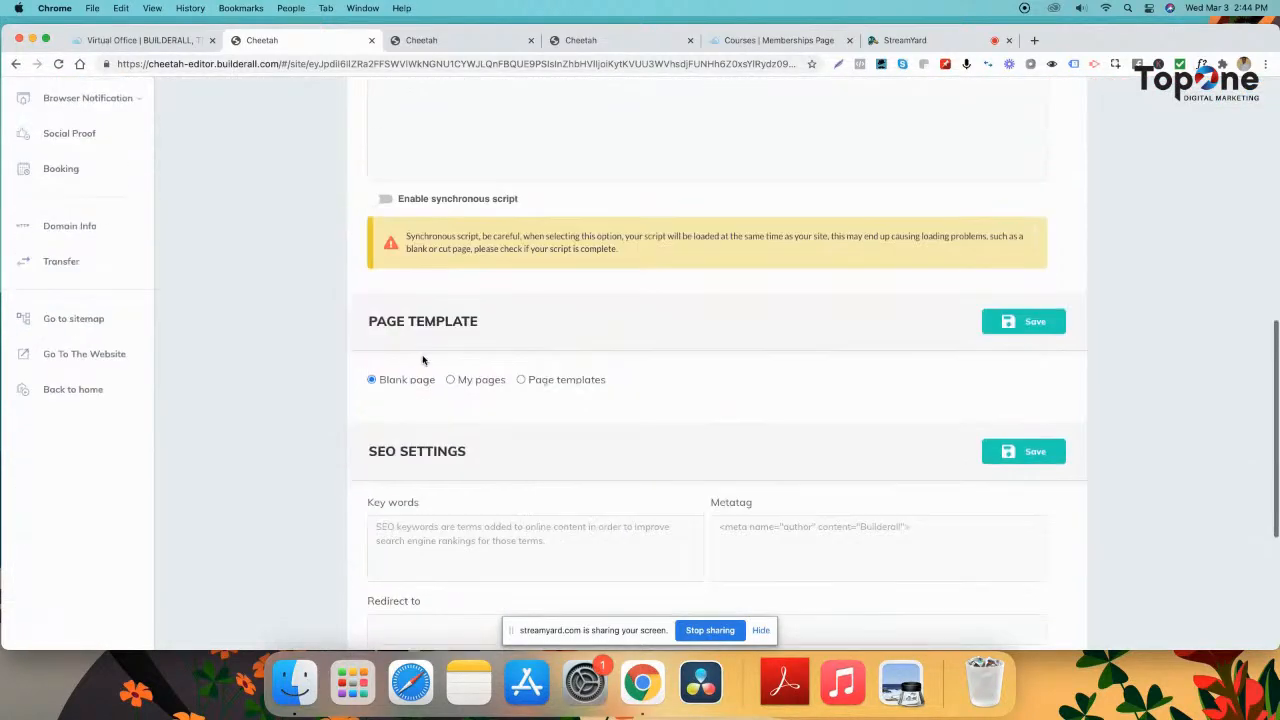
{"action": "left_click", "coordinate": [521, 365]}
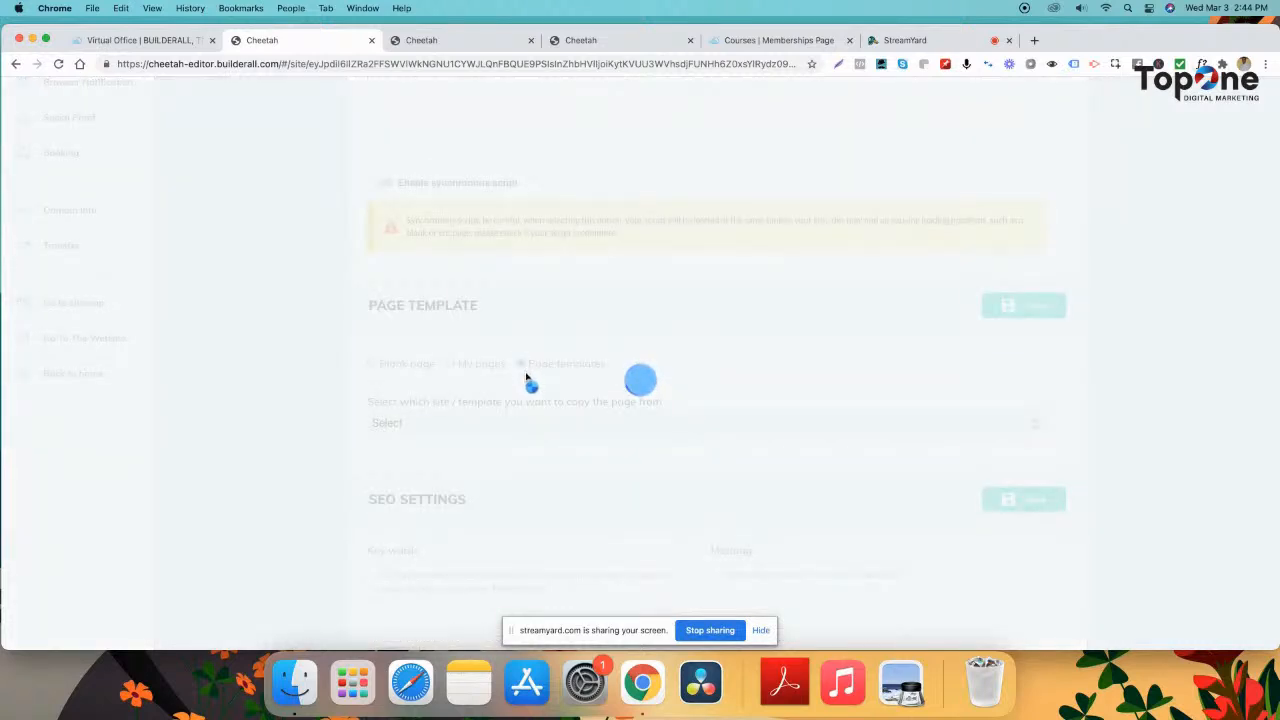
- Search the page templates for "membership" and look through the membership themes on offer
{"action": "left_click", "coordinate": [474, 424]}
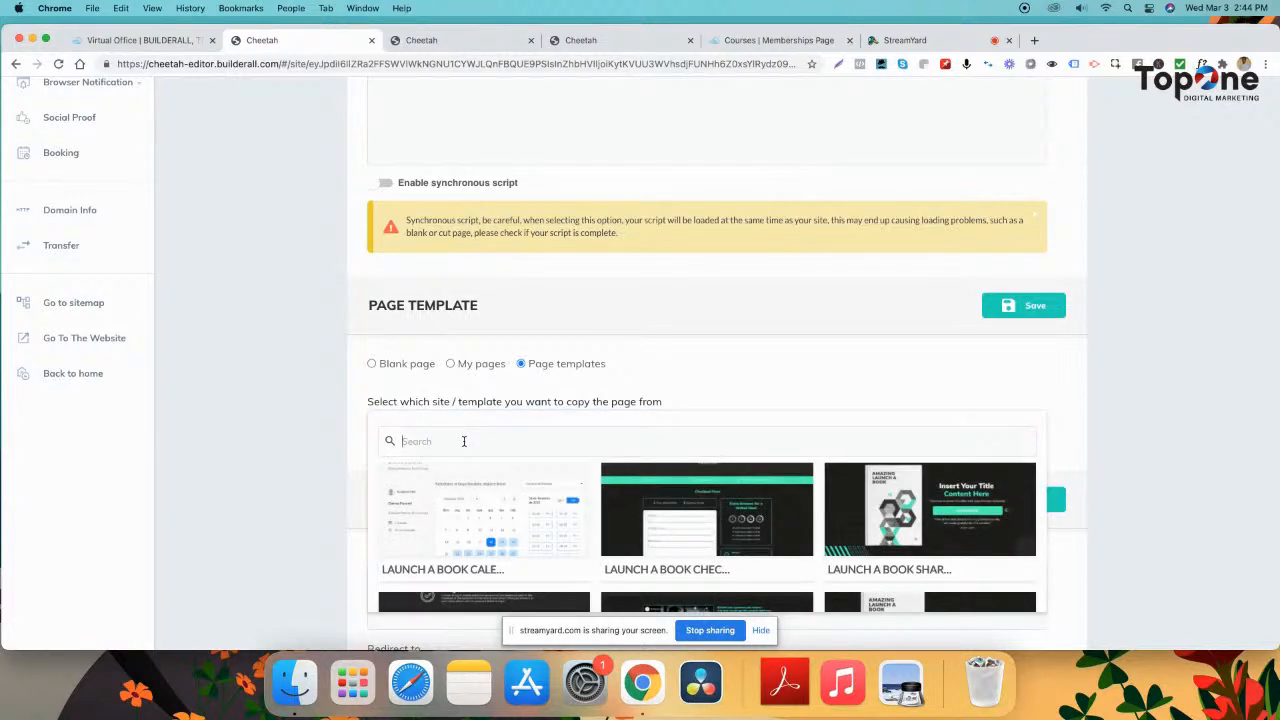
{"action": "type", "text": "membership"}
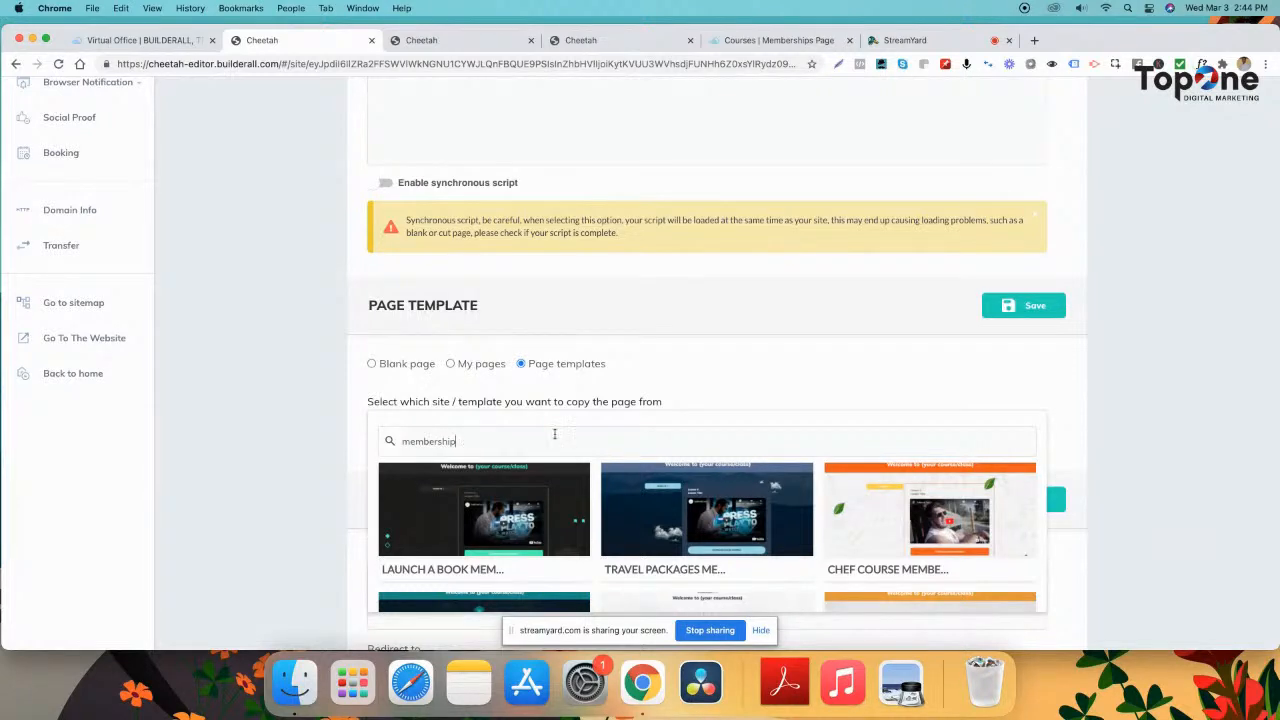
{"action": "scroll", "coordinate": [643, 515], "scroll_direction": "down", "scroll_amount": 5}
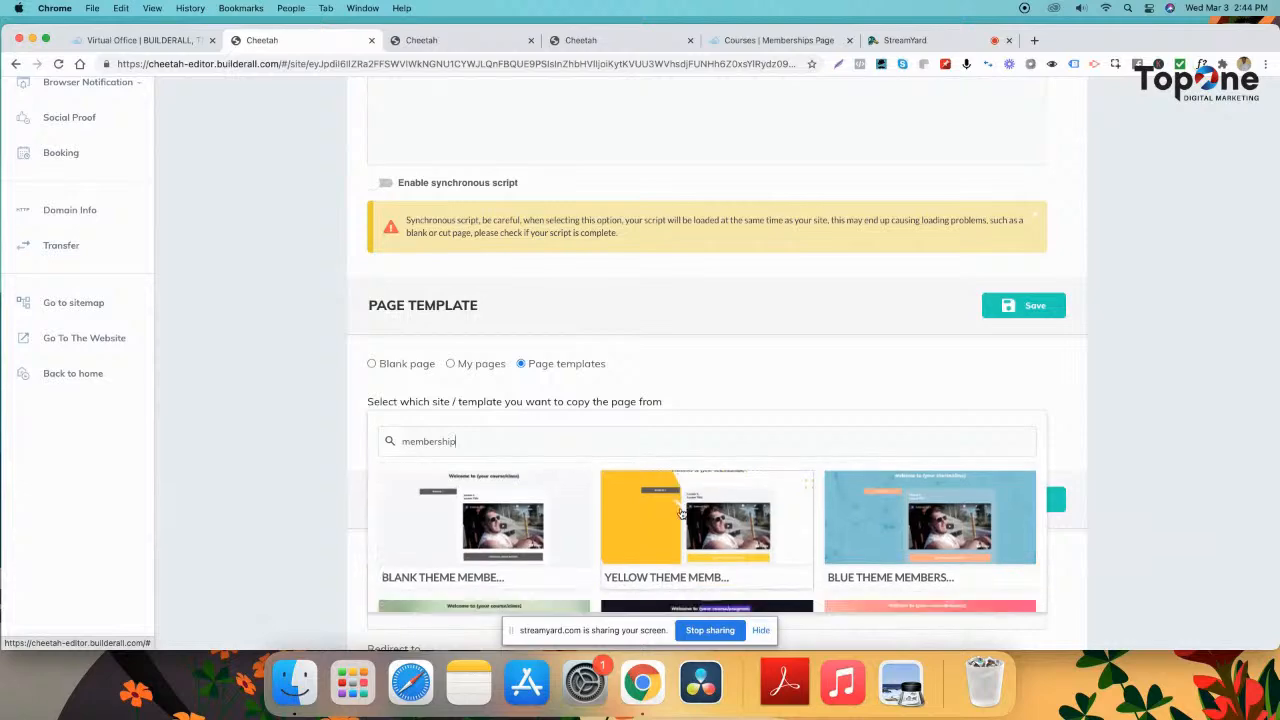
{"action": "scroll", "coordinate": [679, 513], "scroll_direction": "down", "scroll_amount": 10}
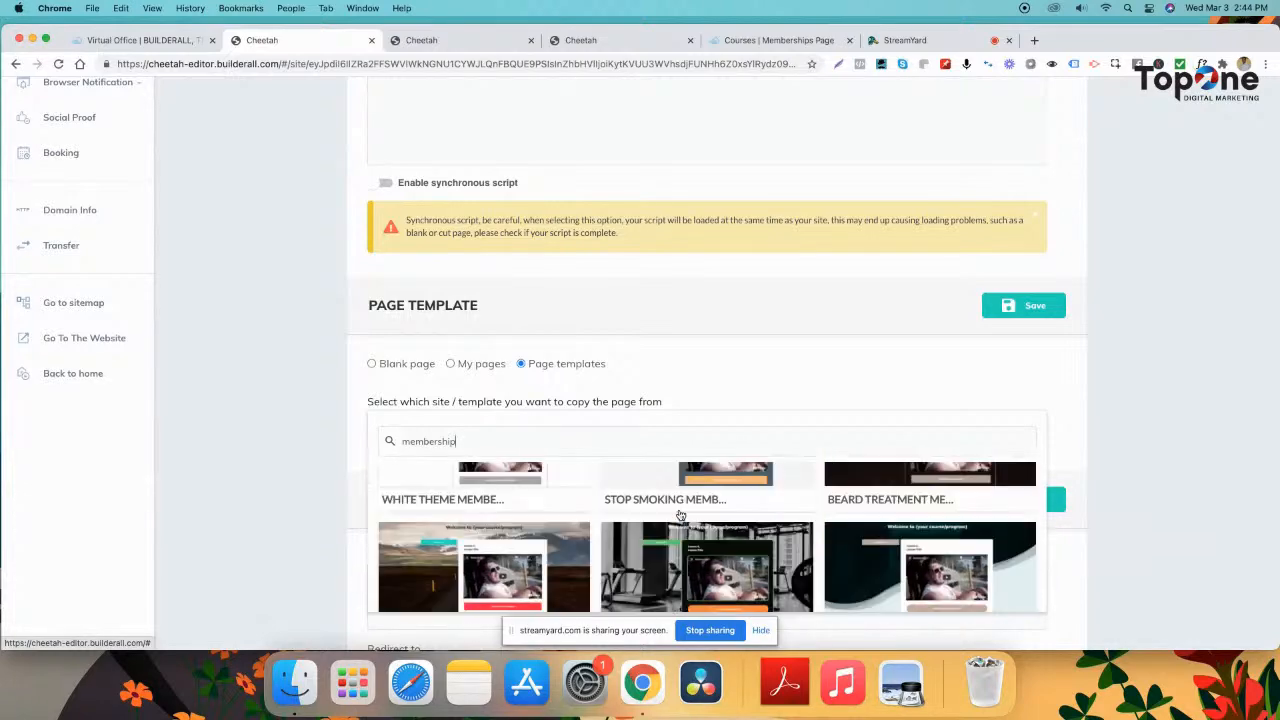
{"action": "scroll", "coordinate": [679, 513], "scroll_direction": "down", "scroll_amount": 10}
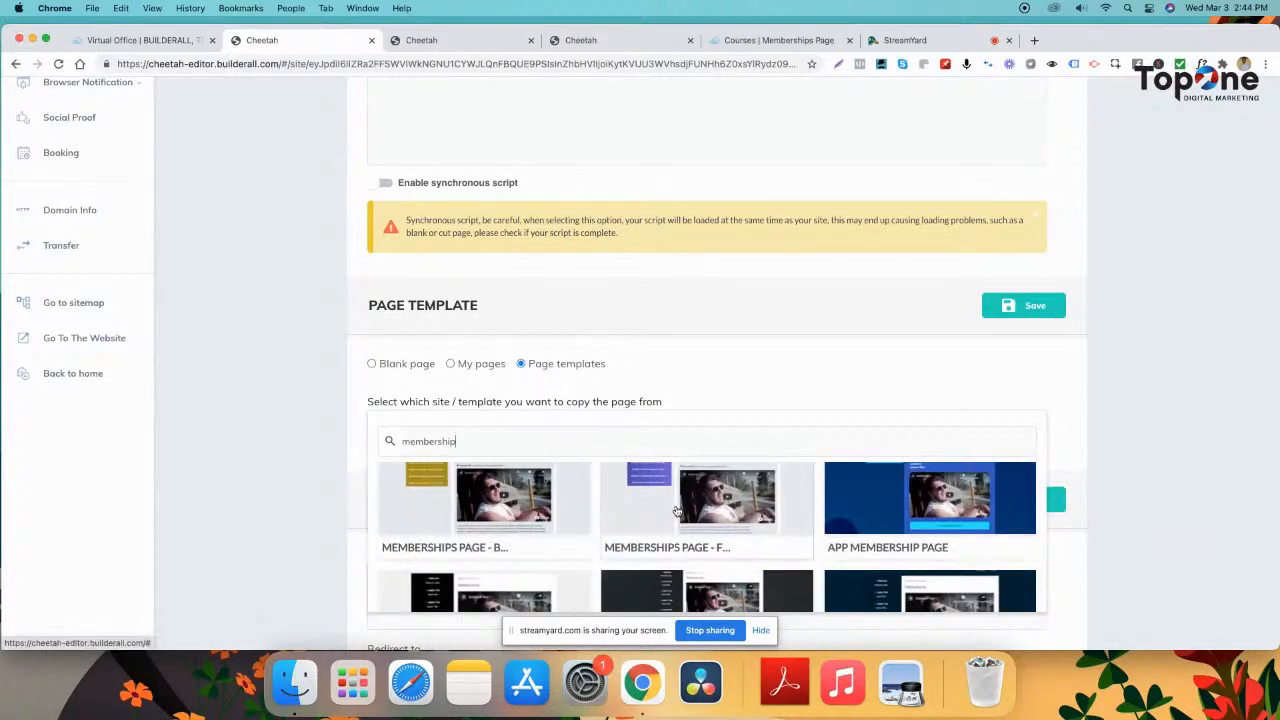
{"action": "scroll", "coordinate": [700, 520], "scroll_direction": "up", "scroll_amount": 5}
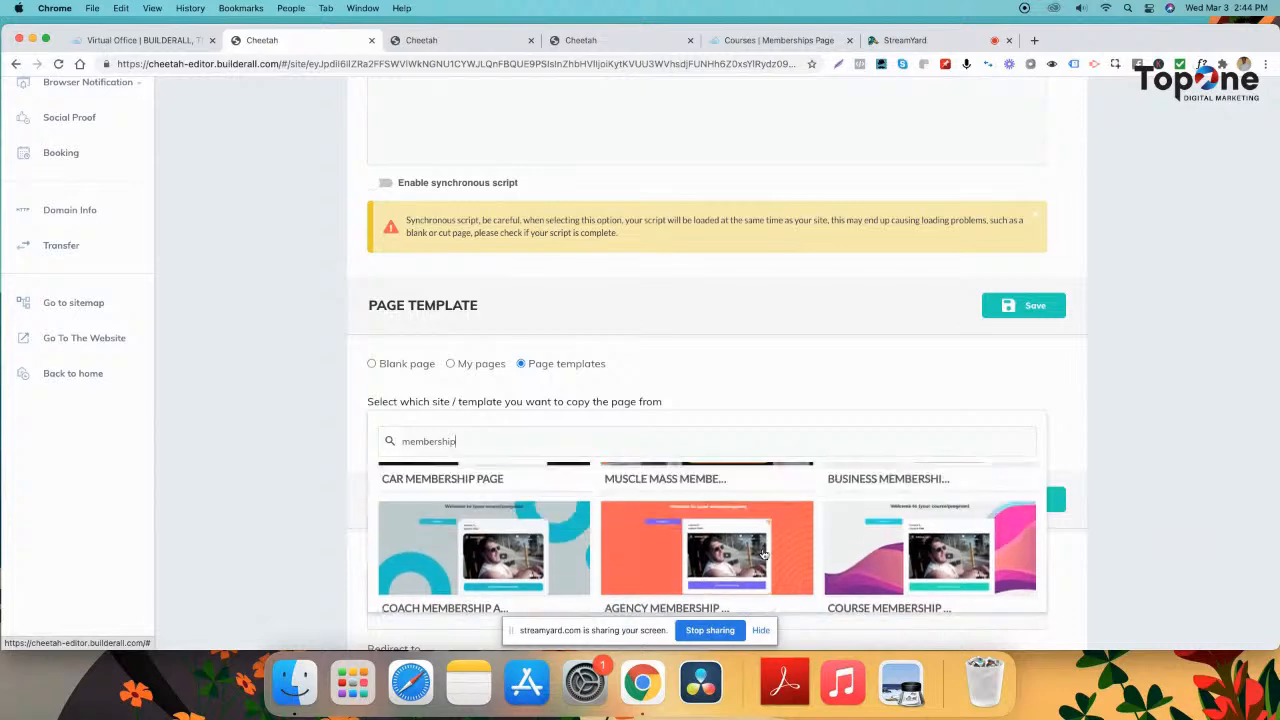
{"action": "scroll", "coordinate": [760, 553], "scroll_direction": "down", "scroll_amount": 1}
{"action": "scroll", "coordinate": [745, 554], "scroll_direction": "up", "scroll_amount": 2}
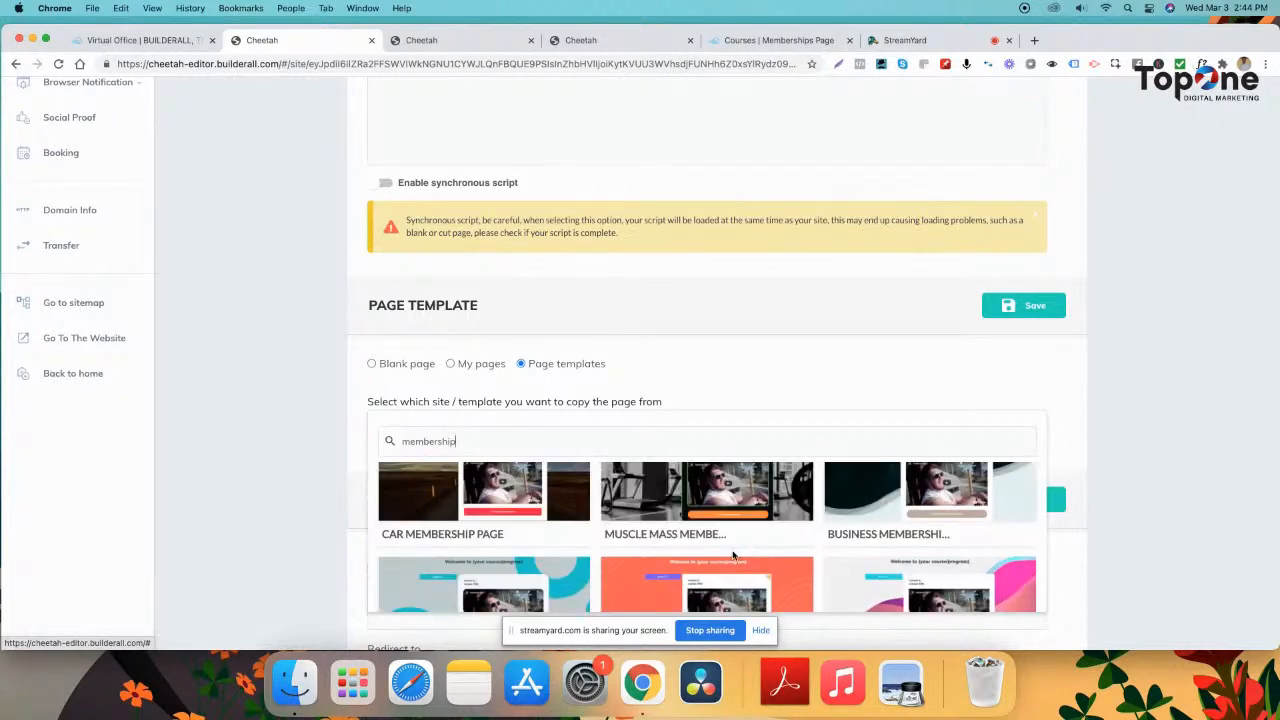
{"action": "scroll", "coordinate": [733, 555], "scroll_direction": "down", "scroll_amount": 5}
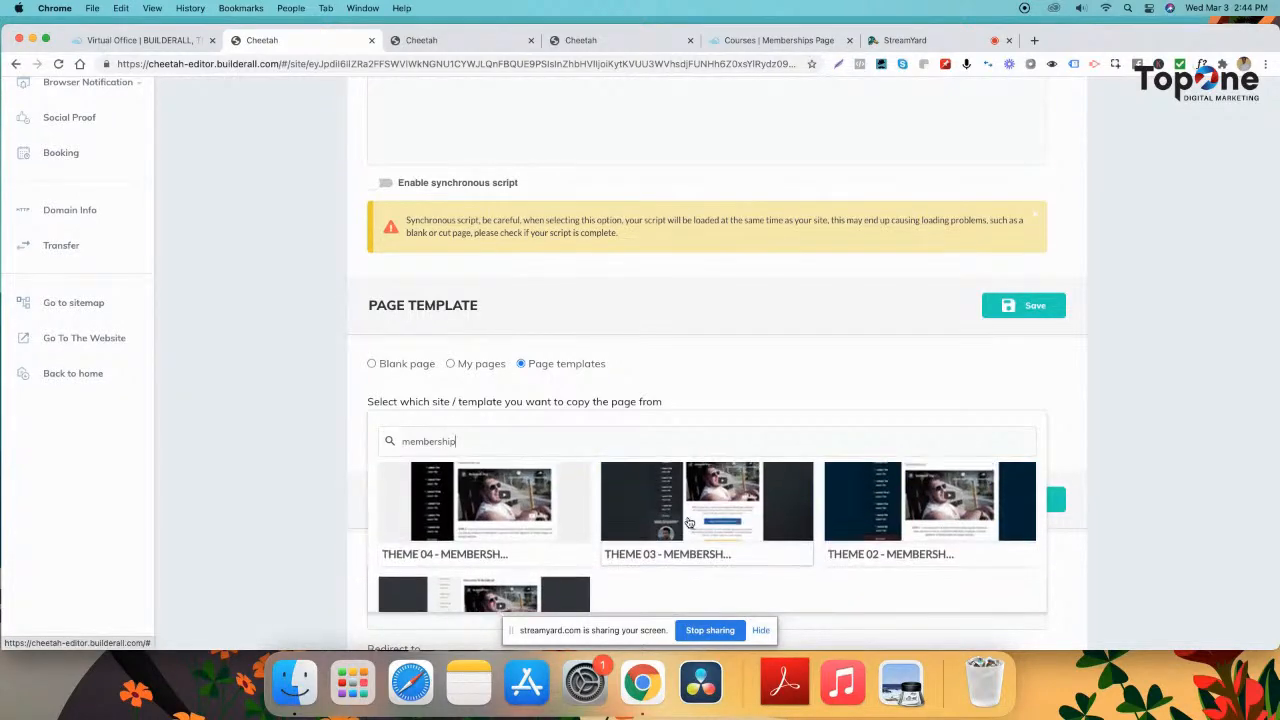
{"action": "scroll", "coordinate": [686, 524], "scroll_direction": "up", "scroll_amount": 1}
{"action": "scroll", "coordinate": [650, 541], "scroll_direction": "up", "scroll_amount": 10}
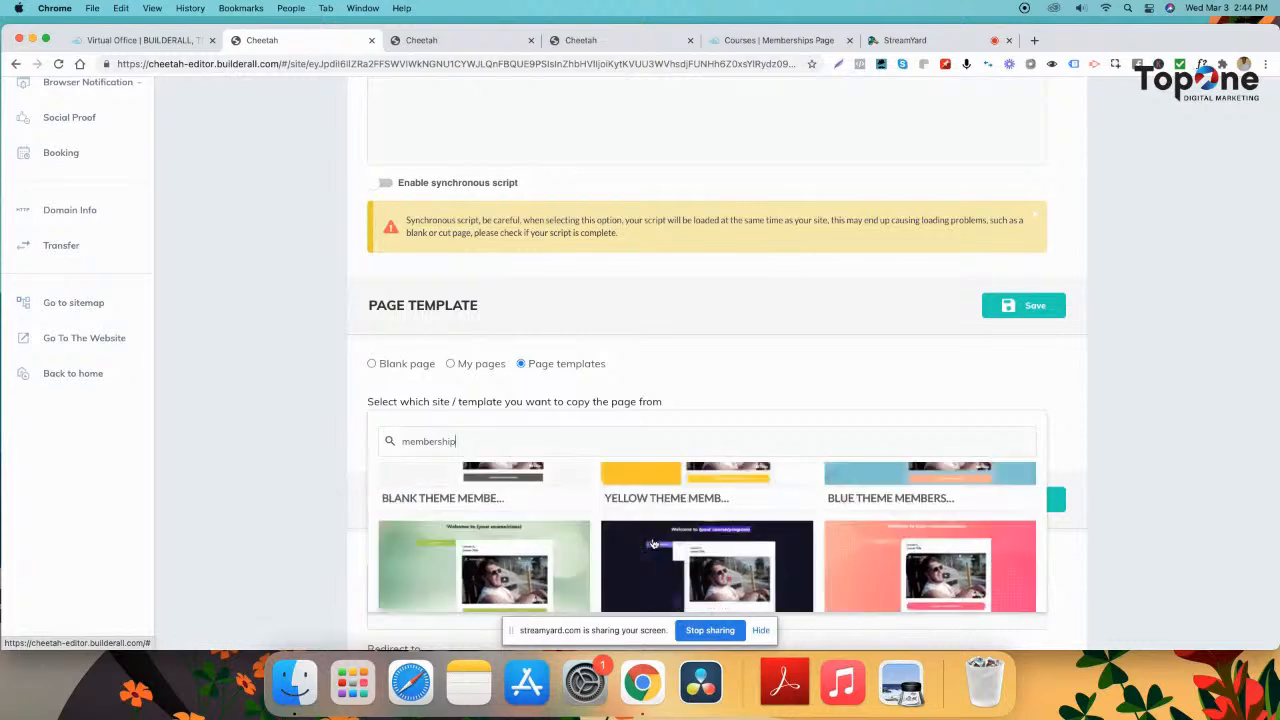
{"action": "scroll", "coordinate": [651, 541], "scroll_direction": "down", "scroll_amount": 10}
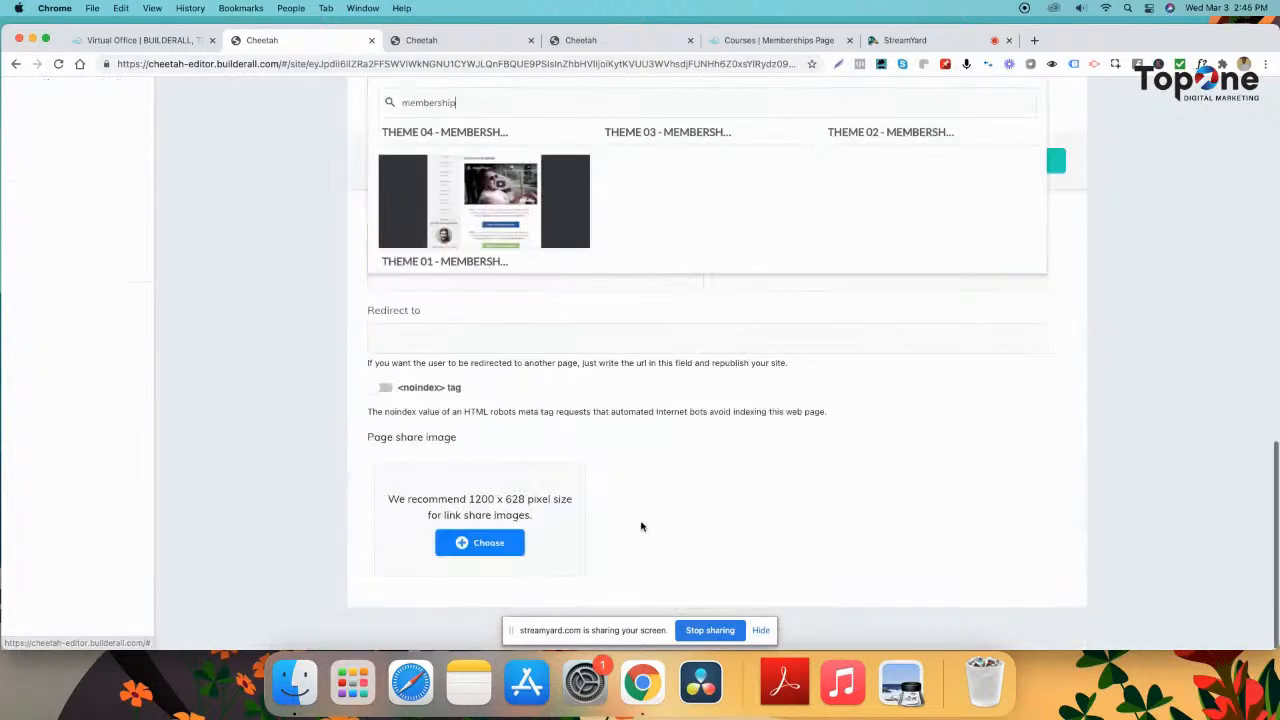
{"action": "scroll", "coordinate": [754, 408], "scroll_direction": "up", "scroll_amount": 8}
{"action": "scroll", "coordinate": [737, 566], "scroll_direction": "down", "scroll_amount": 5}
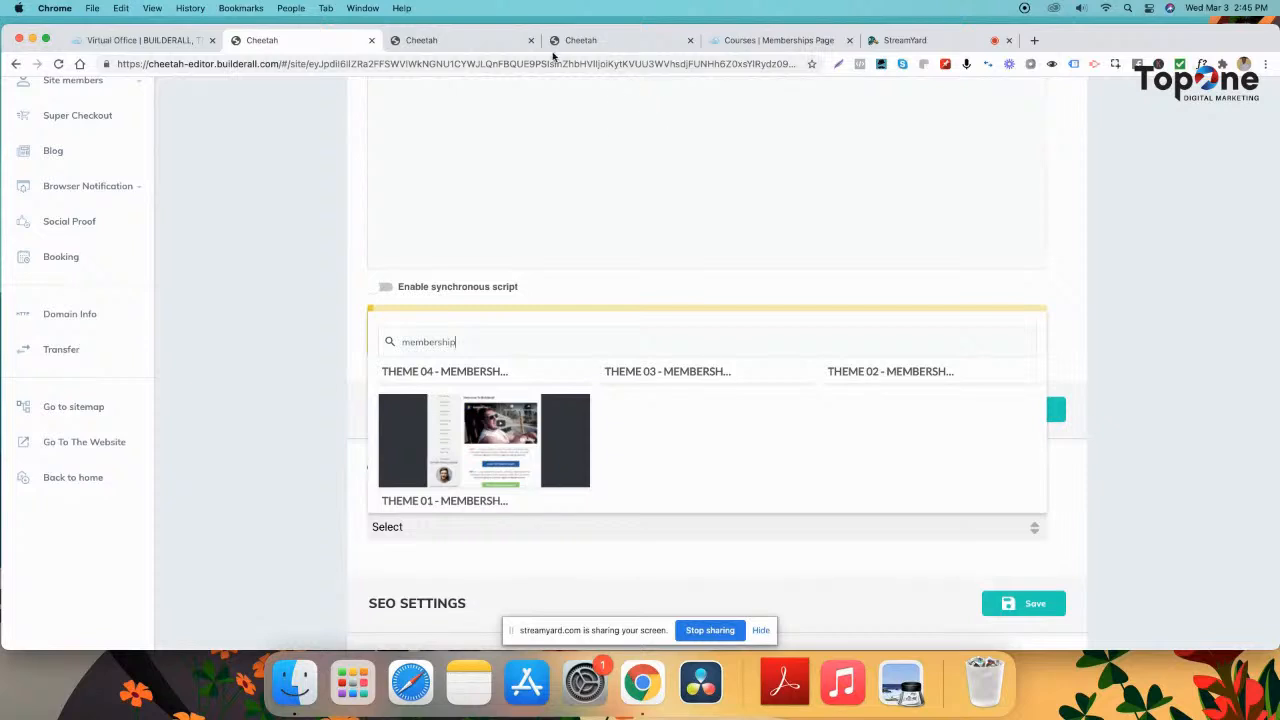
{"action": "scroll", "coordinate": [720, 209], "scroll_direction": "up", "scroll_amount": 8}
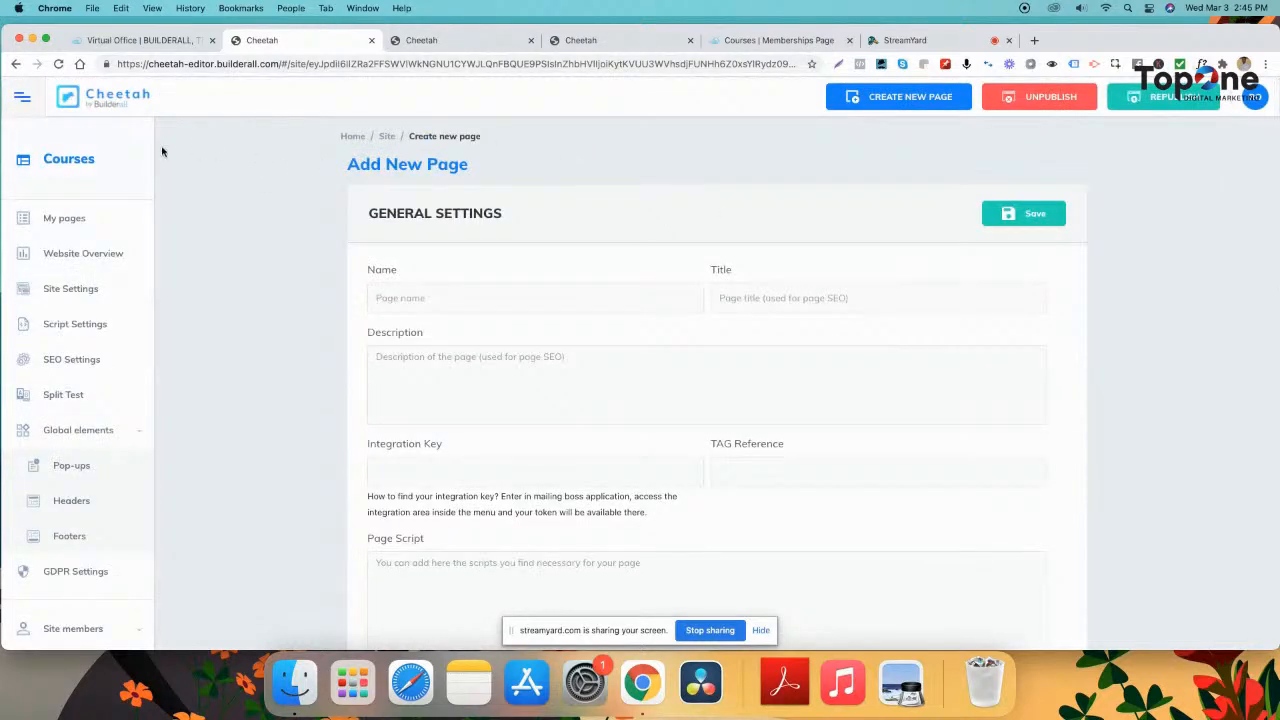
- Look through the Workshop page's settings, including its pop-up, header and footer settings, and return to the Courses page list
{"action": "left_click", "coordinate": [50, 218]}
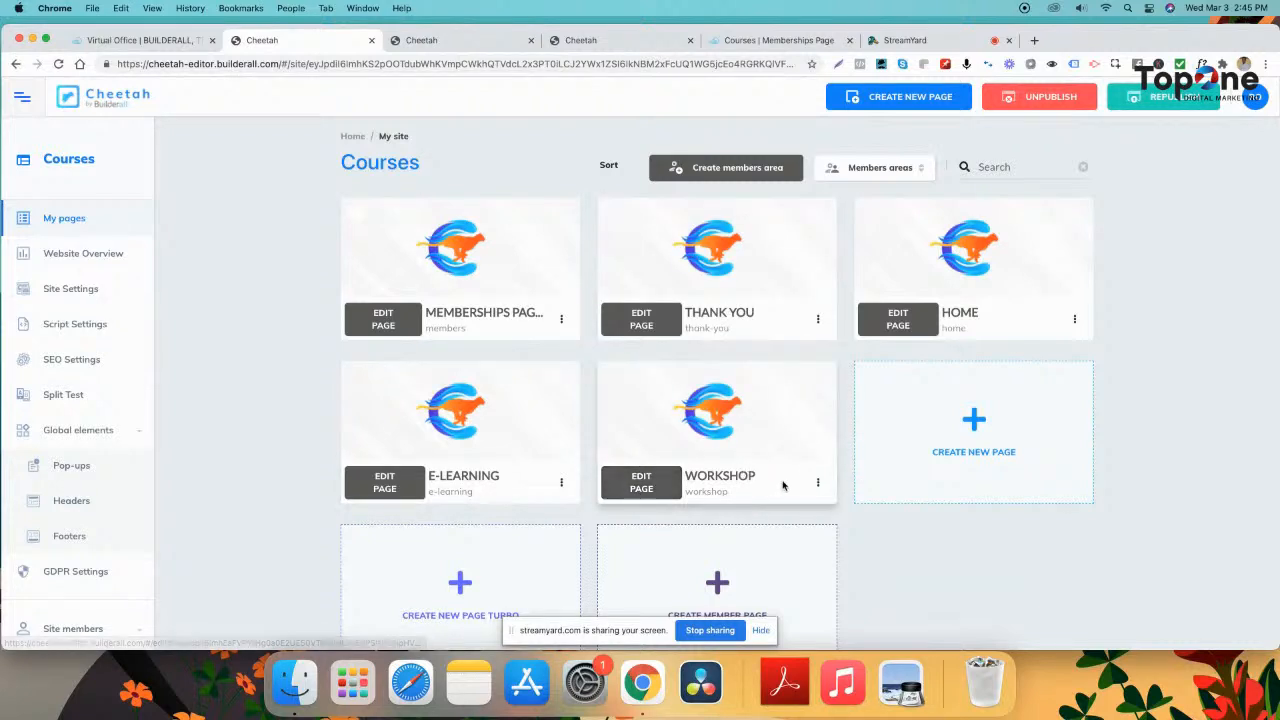
{"action": "left_click", "coordinate": [819, 487]}
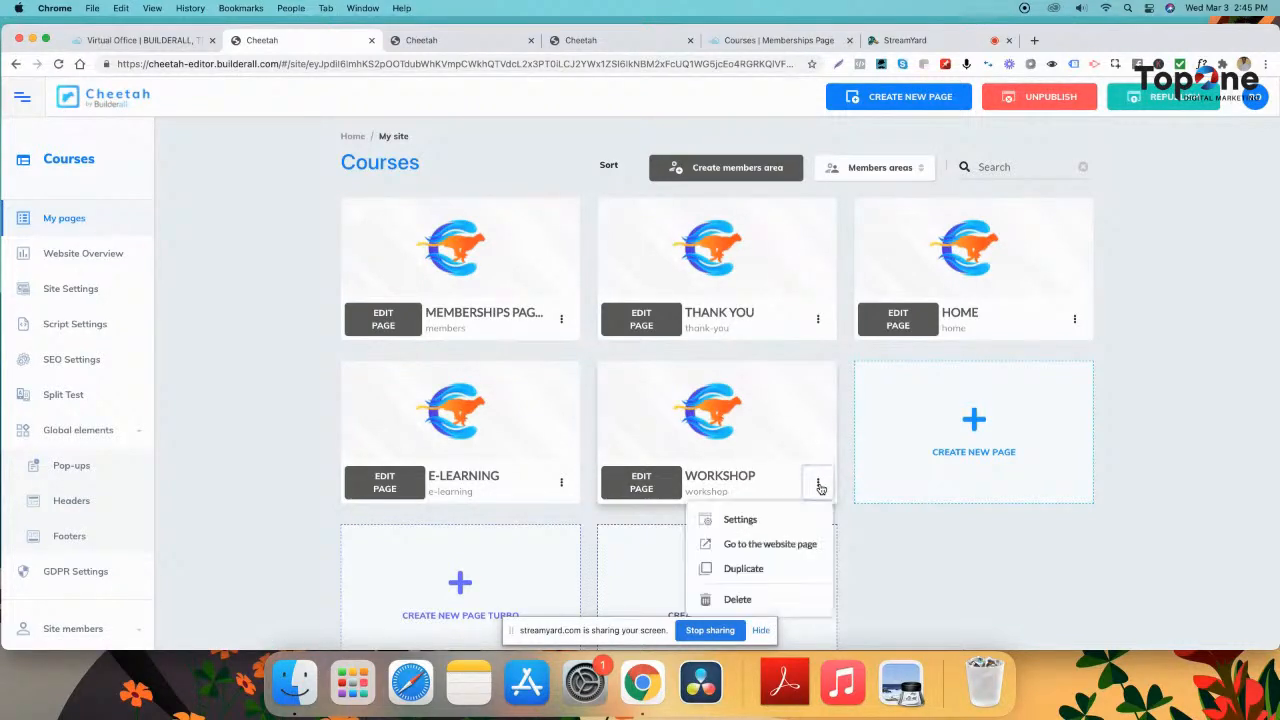
{"action": "left_click", "coordinate": [751, 526]}
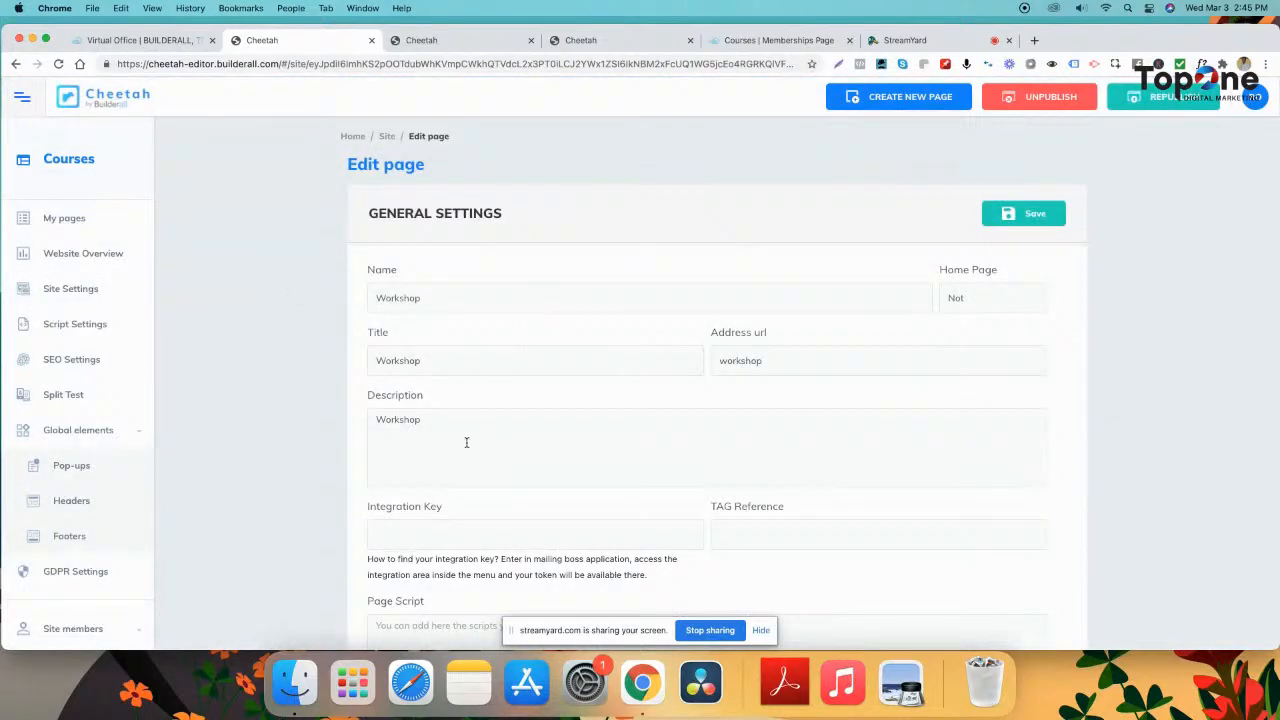
{"action": "scroll", "coordinate": [466, 442], "scroll_direction": "down", "scroll_amount": 15}
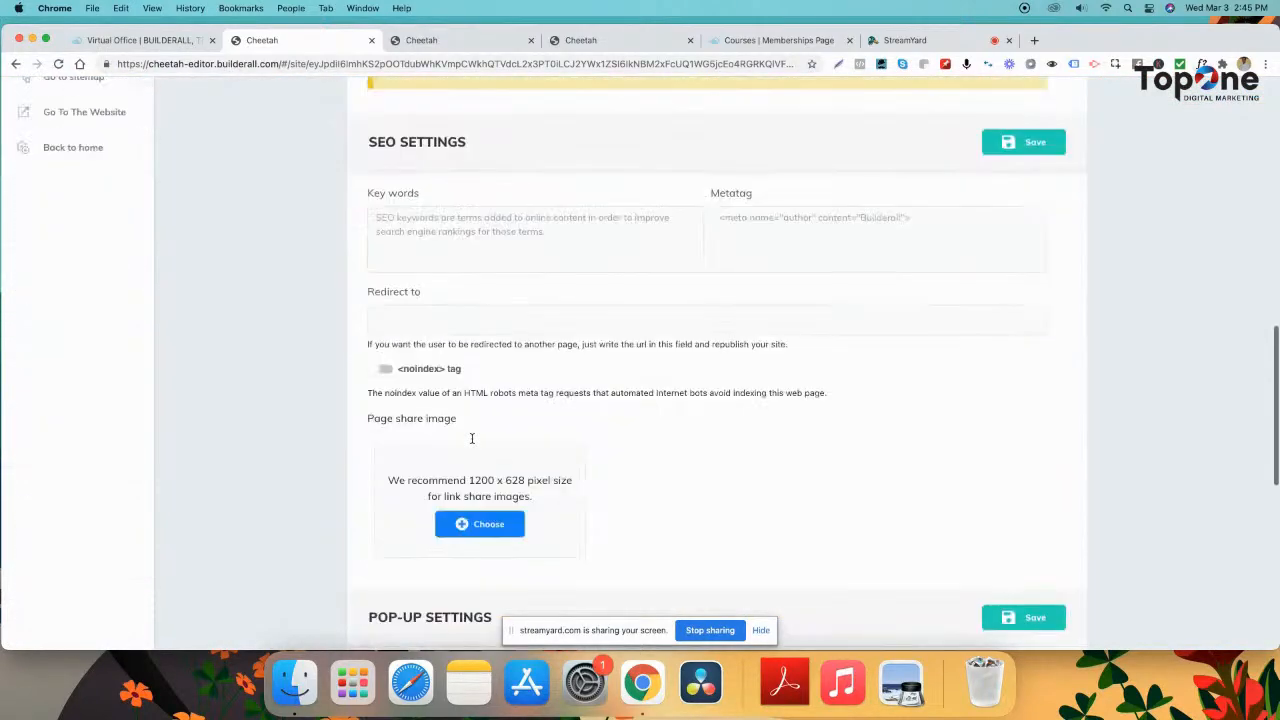
{"action": "scroll", "coordinate": [470, 430], "scroll_direction": "down", "scroll_amount": 3}
{"action": "scroll", "coordinate": [472, 412], "scroll_direction": "down", "scroll_amount": 1}
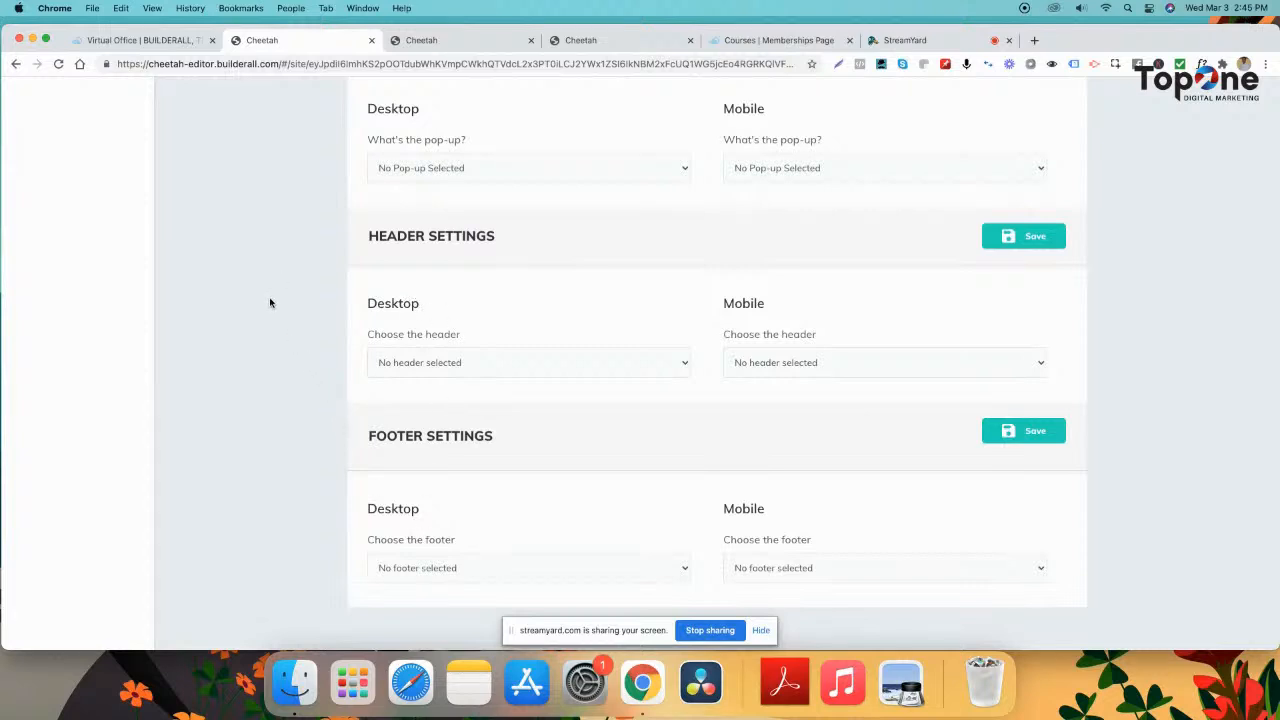
{"action": "scroll", "coordinate": [369, 260], "scroll_direction": "up", "scroll_amount": 10}
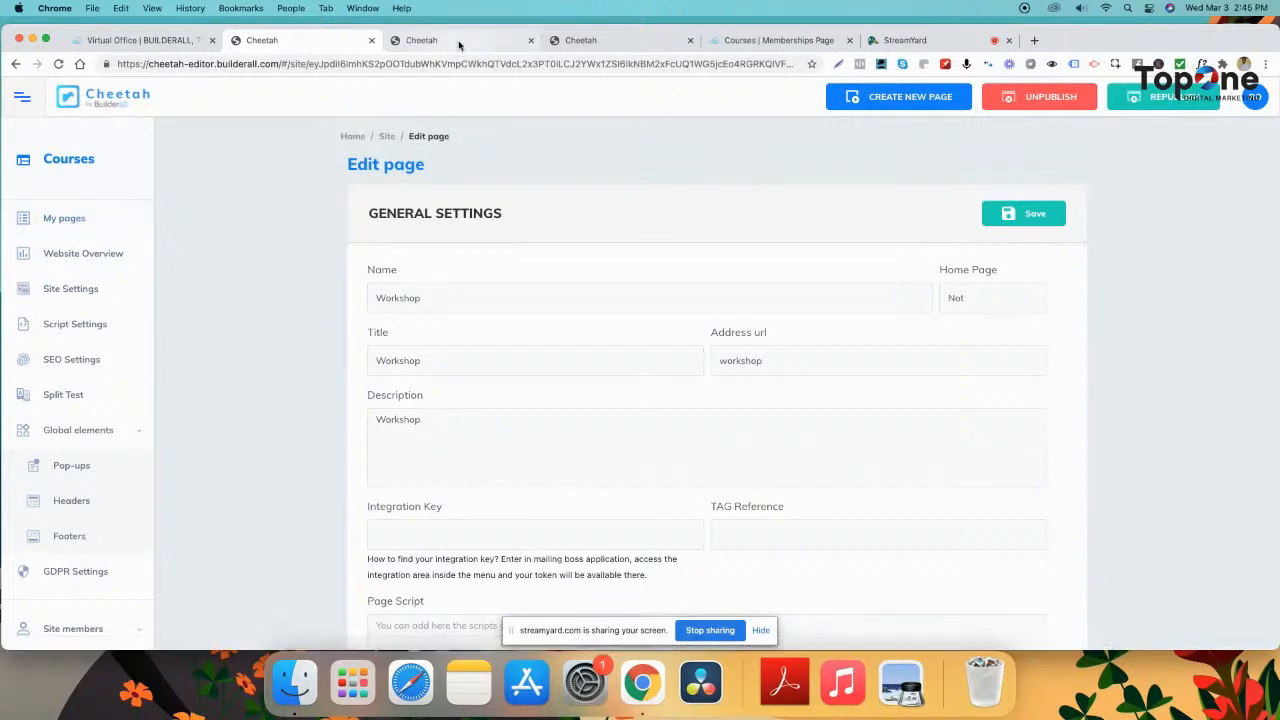
{"action": "left_click", "coordinate": [57, 222]}
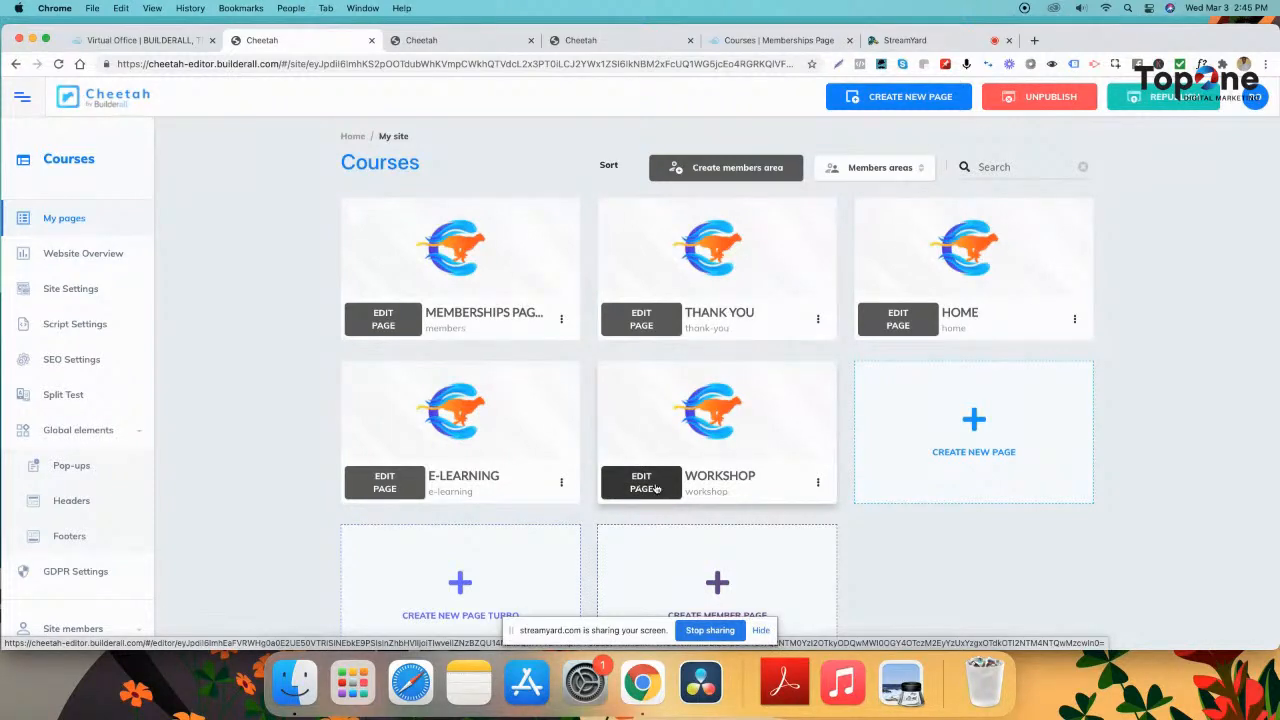
- Compare the ggjgh template page with the published Memberships Page and its version in the editor
{"action": "left_click", "coordinate": [455, 40]}
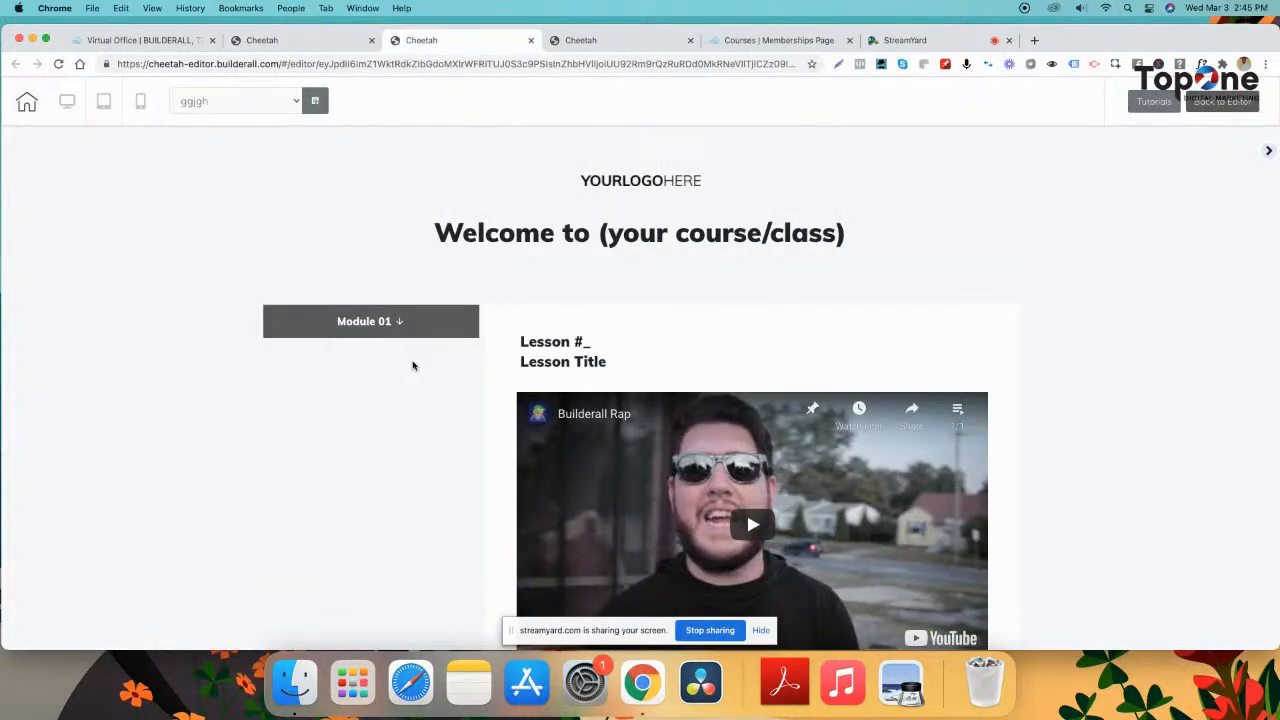
{"action": "scroll", "coordinate": [416, 368], "scroll_direction": "down", "scroll_amount": 3}
{"action": "scroll", "coordinate": [416, 368], "scroll_direction": "up", "scroll_amount": 3}
{"action": "left_click", "coordinate": [733, 42]}
{"action": "scroll", "coordinate": [477, 405], "scroll_direction": "down", "scroll_amount": 5}
{"action": "scroll", "coordinate": [469, 296], "scroll_direction": "up", "scroll_amount": 5}
{"action": "left_click", "coordinate": [598, 42]}
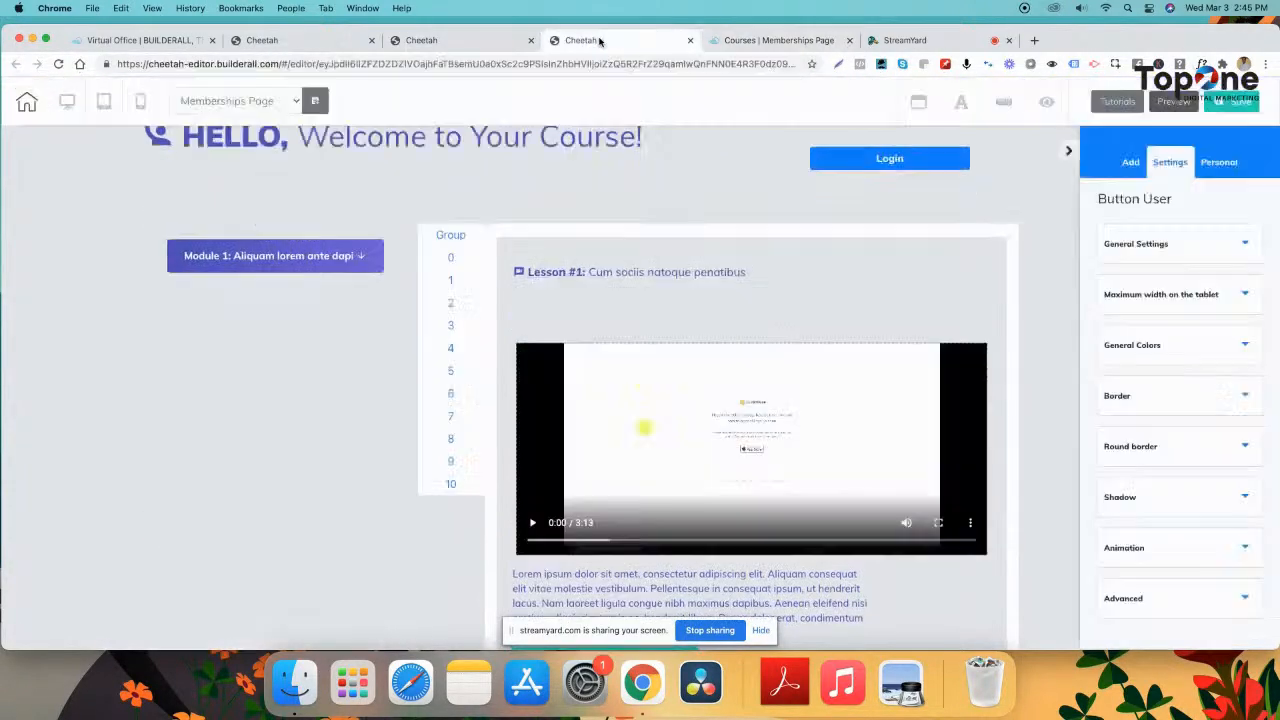
- Go back to the ggjgh page preview, hide the screen-sharing notice, and look over the Module 01 lesson layout
{"action": "left_click", "coordinate": [491, 42]}
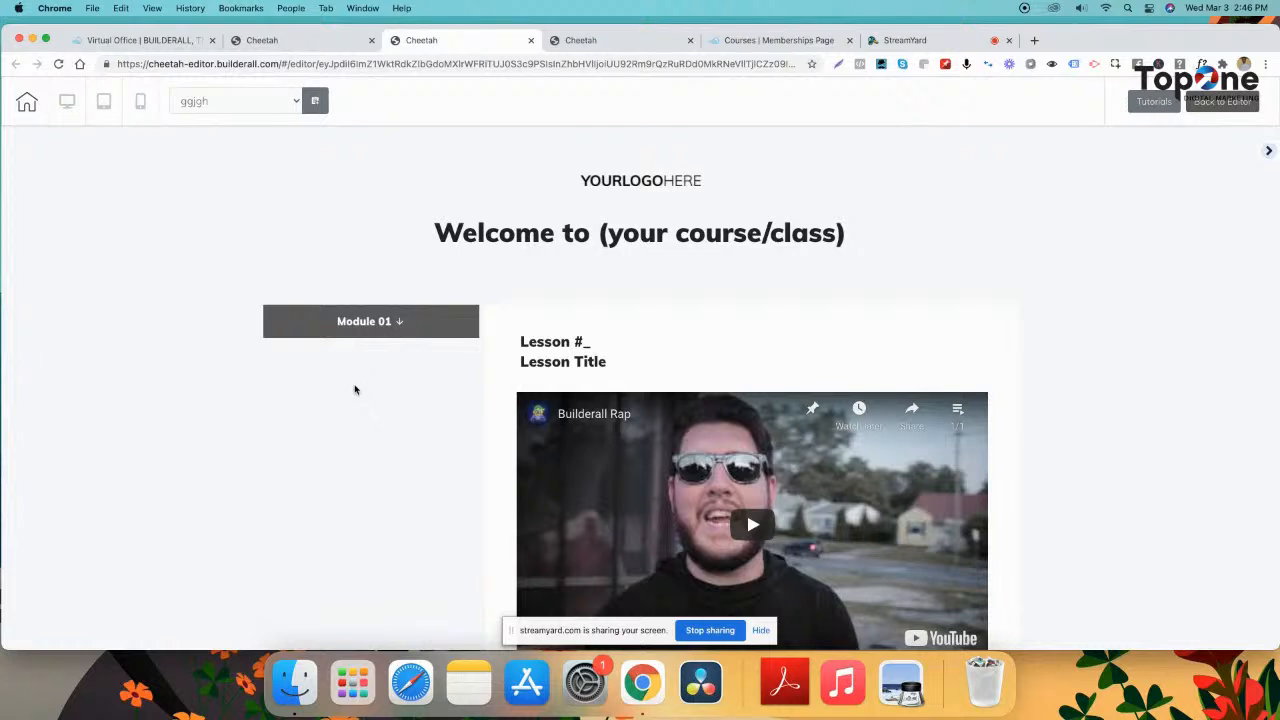
{"action": "left_click", "coordinate": [760, 630]}
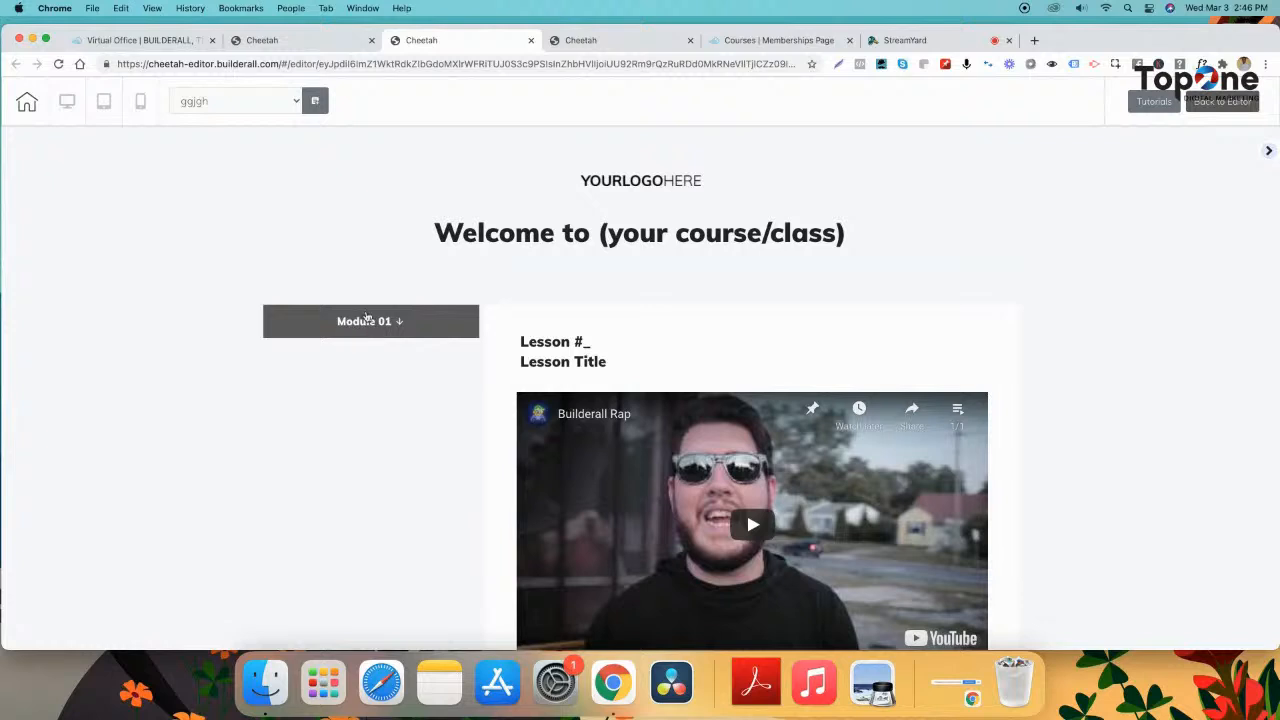
{"action": "scroll", "coordinate": [585, 250], "scroll_direction": "down", "scroll_amount": 3}
{"action": "scroll", "coordinate": [580, 275], "scroll_direction": "up", "scroll_amount": 3}
{"action": "scroll", "coordinate": [560, 300], "scroll_direction": "down", "scroll_amount": 3}
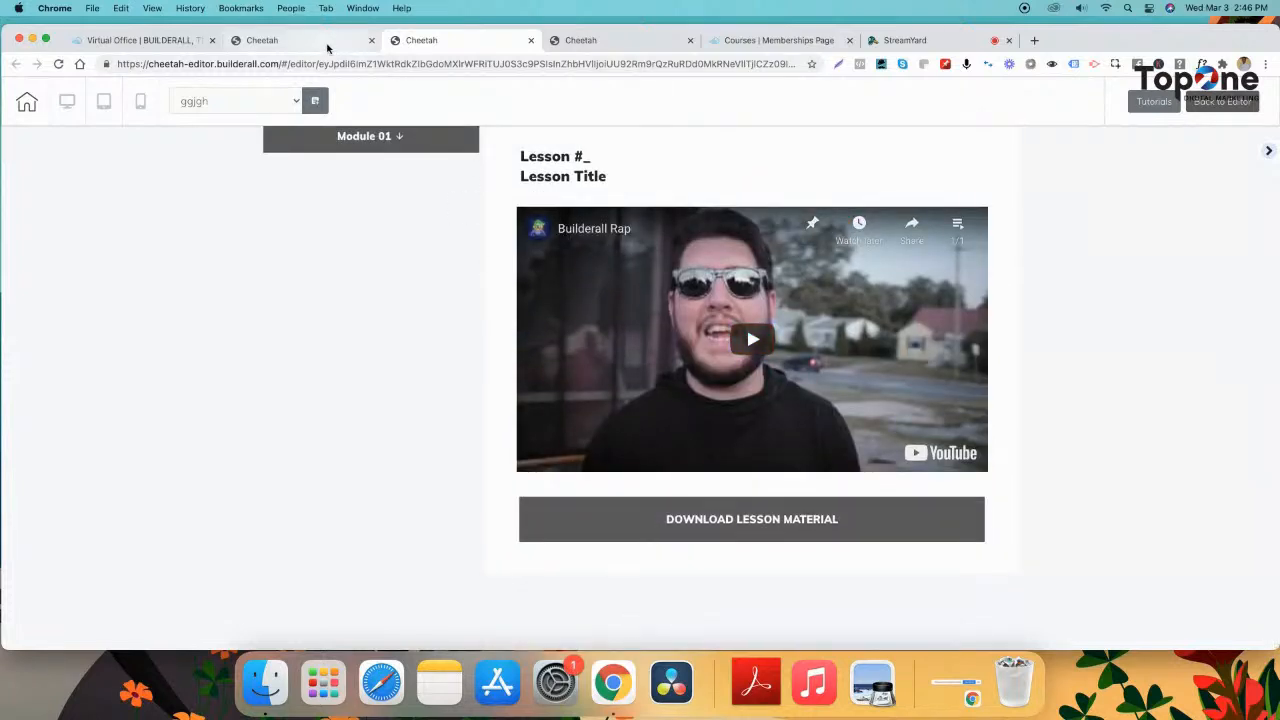
{"action": "scroll", "coordinate": [637, 337], "scroll_direction": "up", "scroll_amount": 3}
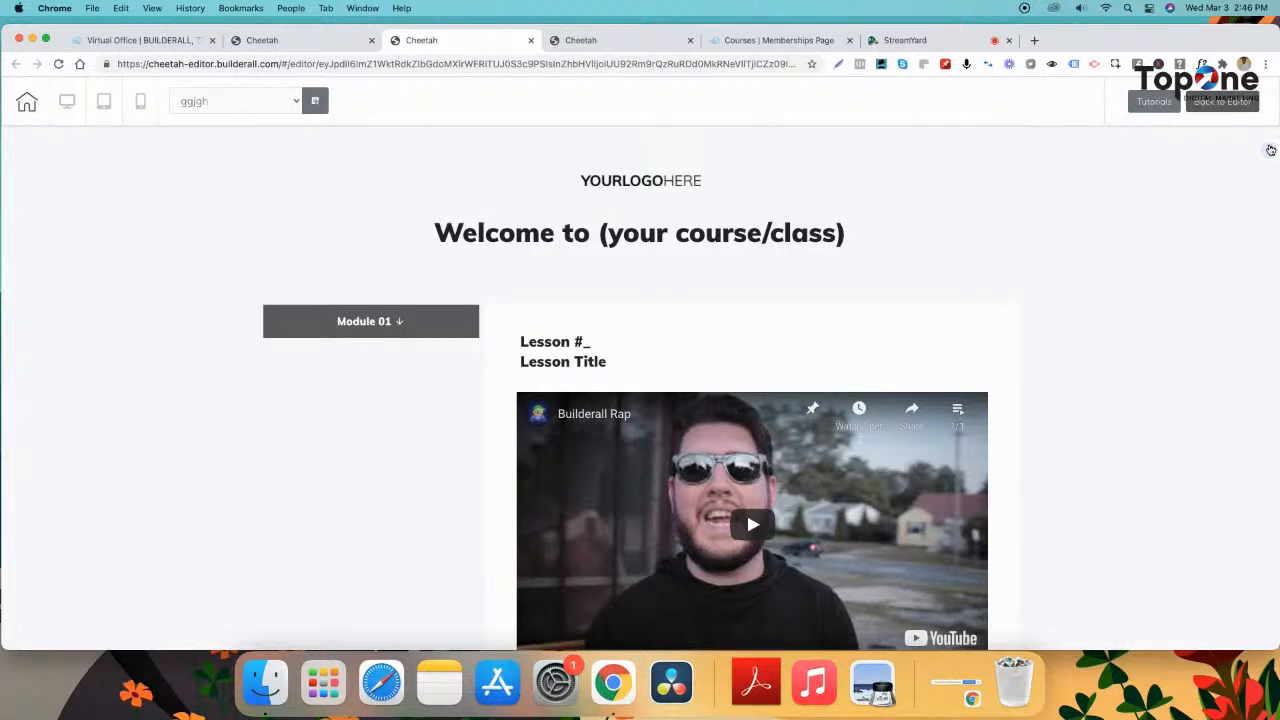
- Look through the ready-made panel categories available for the ggjgh page and collapse the sidebar again
{"action": "left_click", "coordinate": [1269, 152]}
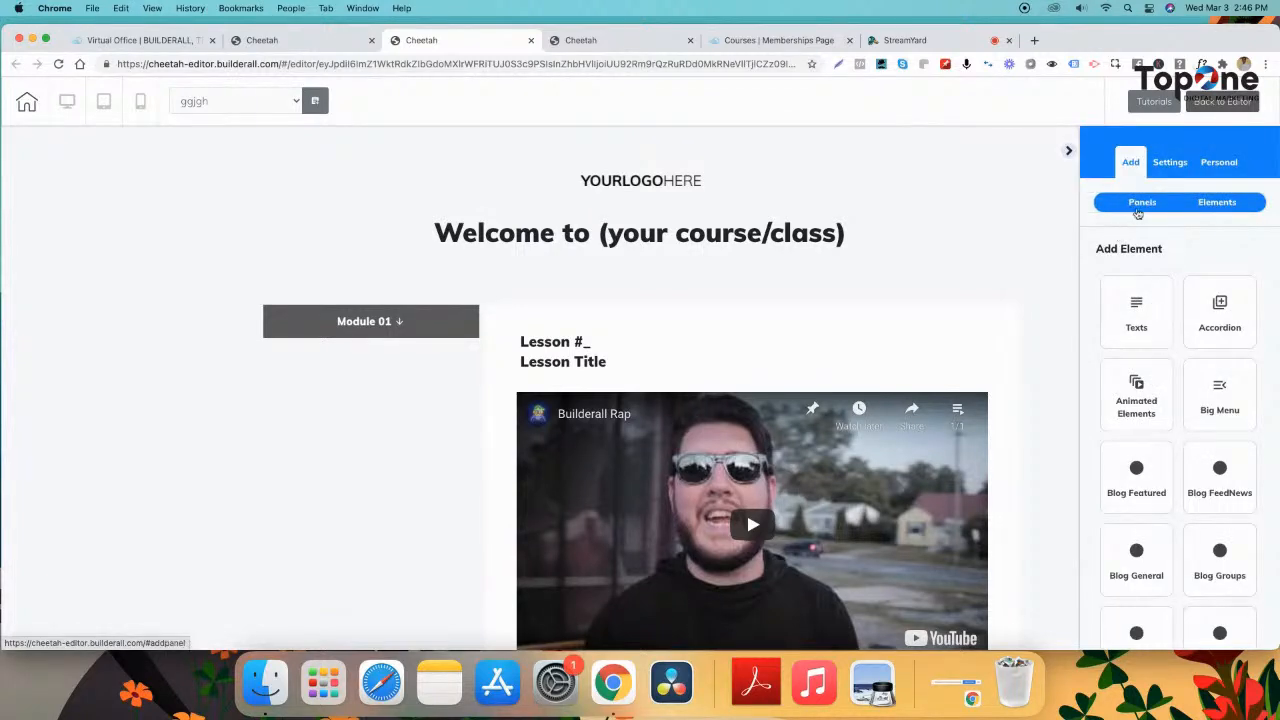
{"action": "left_click", "coordinate": [1142, 202]}
{"action": "scroll", "coordinate": [1160, 415], "scroll_direction": "down", "scroll_amount": 4}
{"action": "scroll", "coordinate": [1163, 418], "scroll_direction": "down", "scroll_amount": 4}
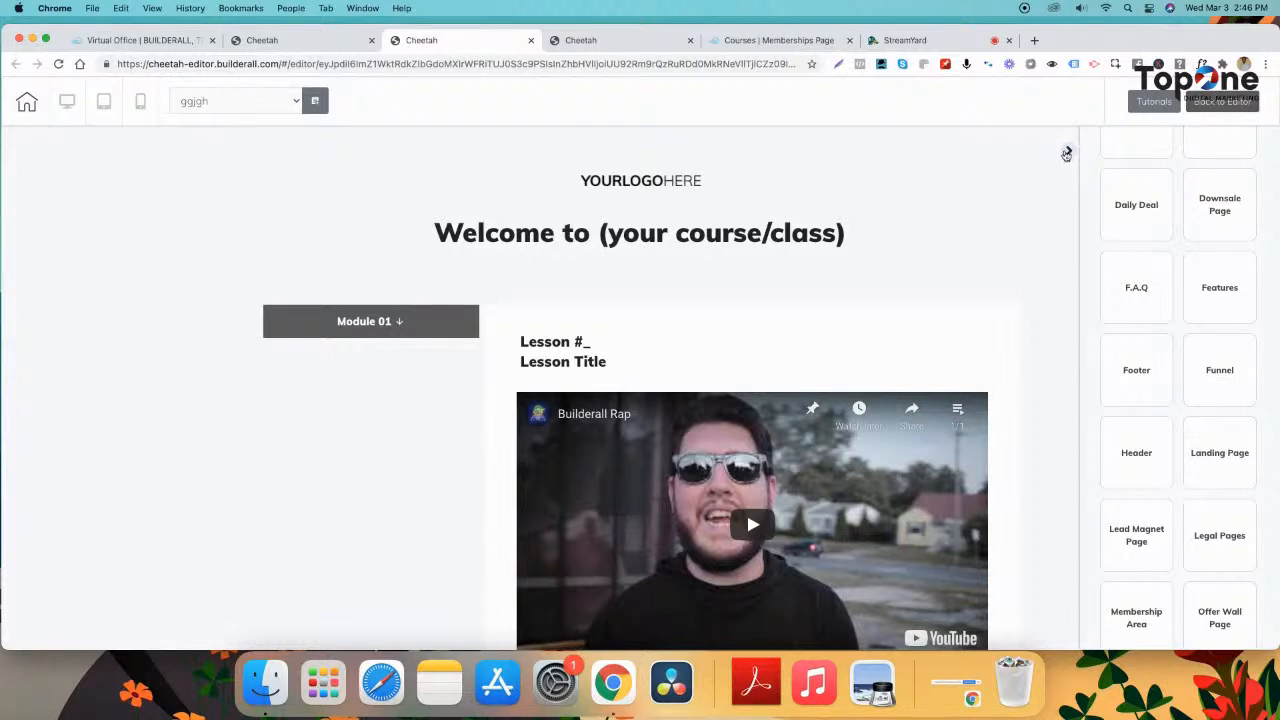
{"action": "left_click", "coordinate": [1069, 152]}
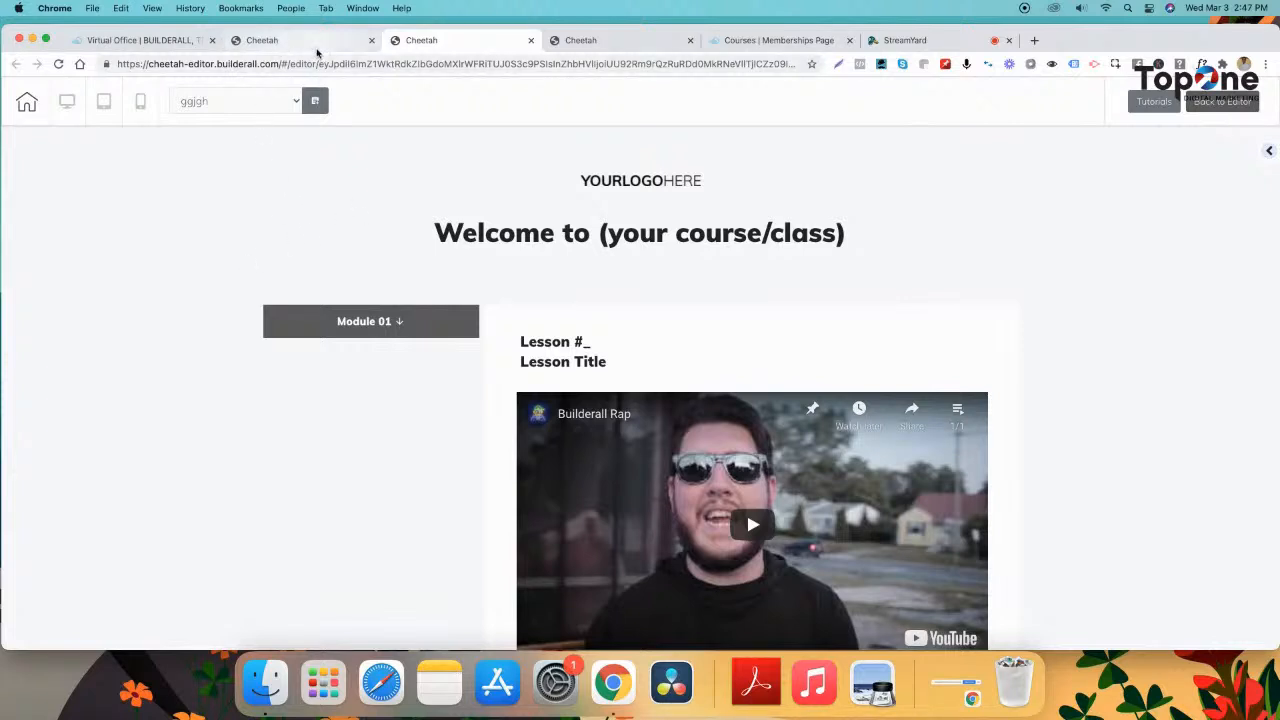
- Open the Courses site's global course membership header for editing
{"action": "left_click", "coordinate": [312, 41]}
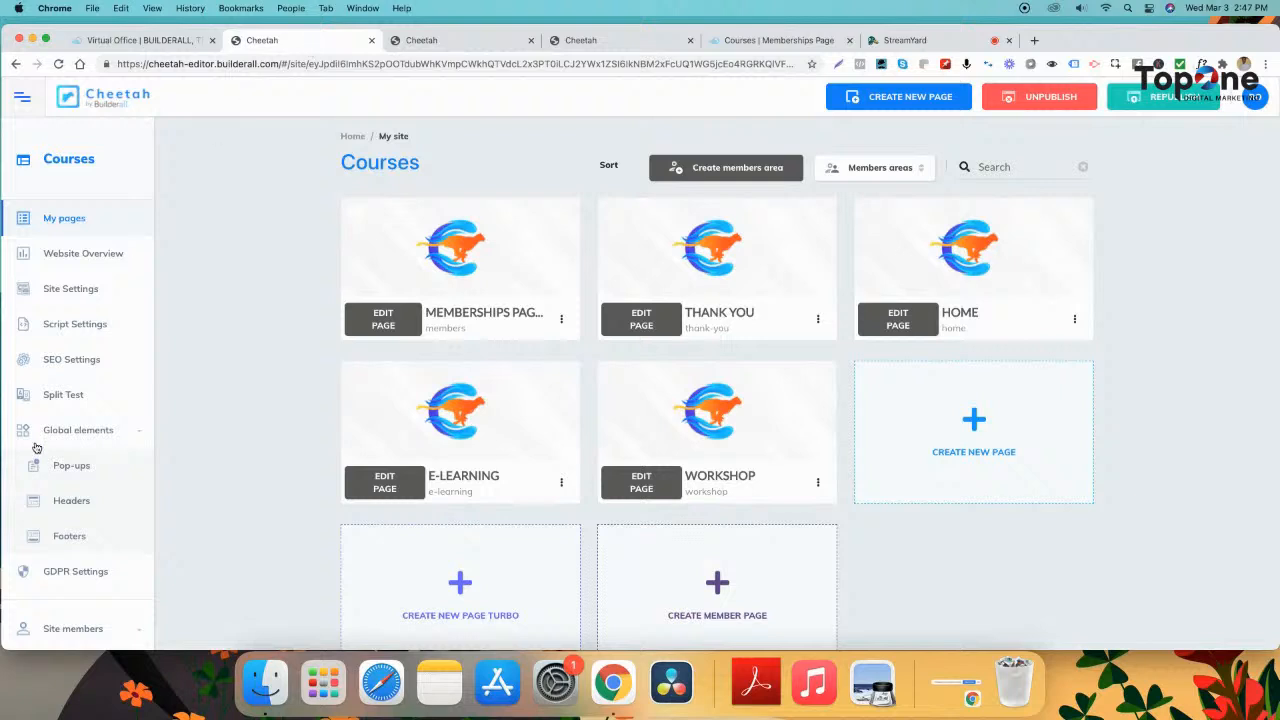
{"action": "left_click", "coordinate": [69, 504]}
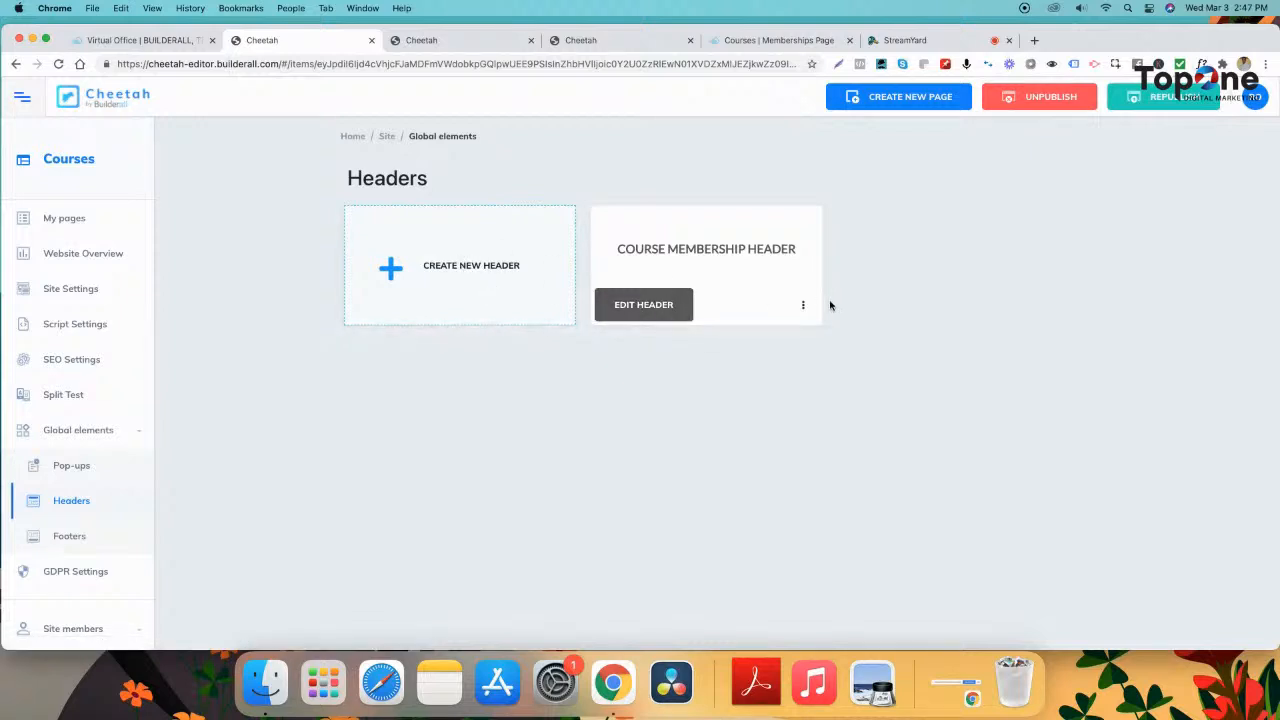
{"action": "left_click", "coordinate": [666, 308]}
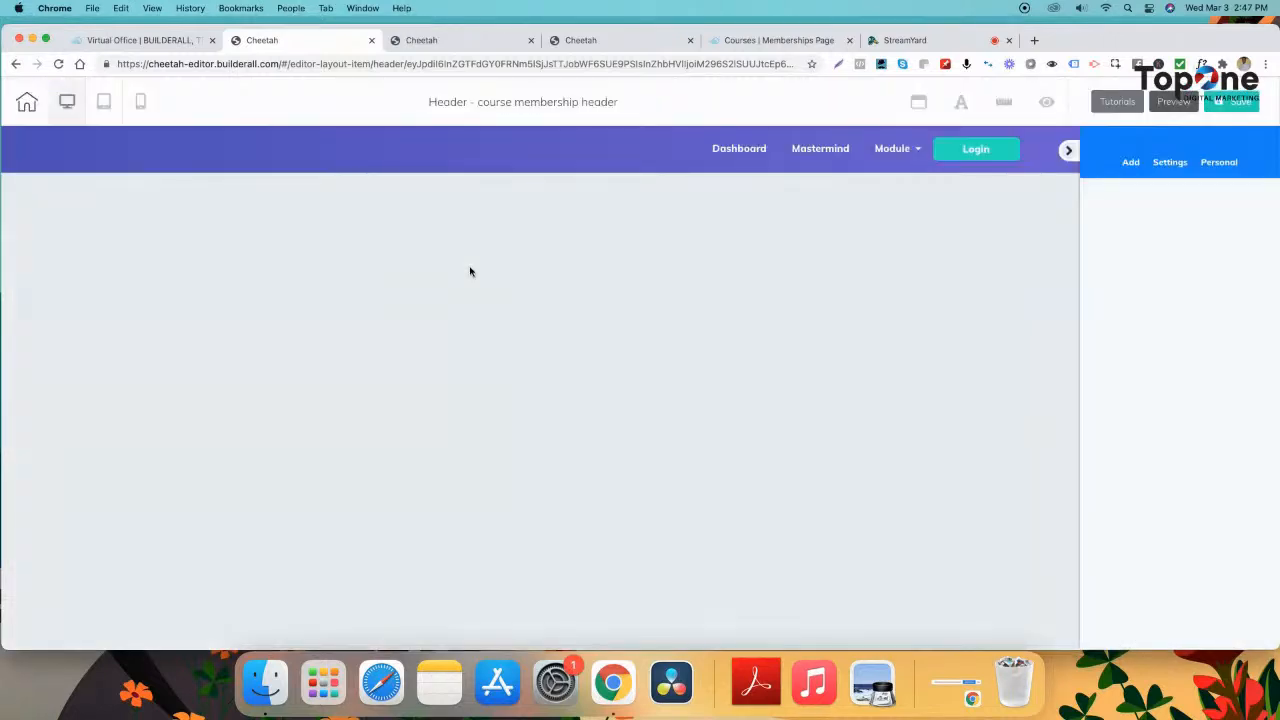
- Browse the ready-made Header panel designs for the course membership header and collapse the sidebar again
{"action": "left_click", "coordinate": [1131, 163]}
{"action": "left_click", "coordinate": [1138, 201]}
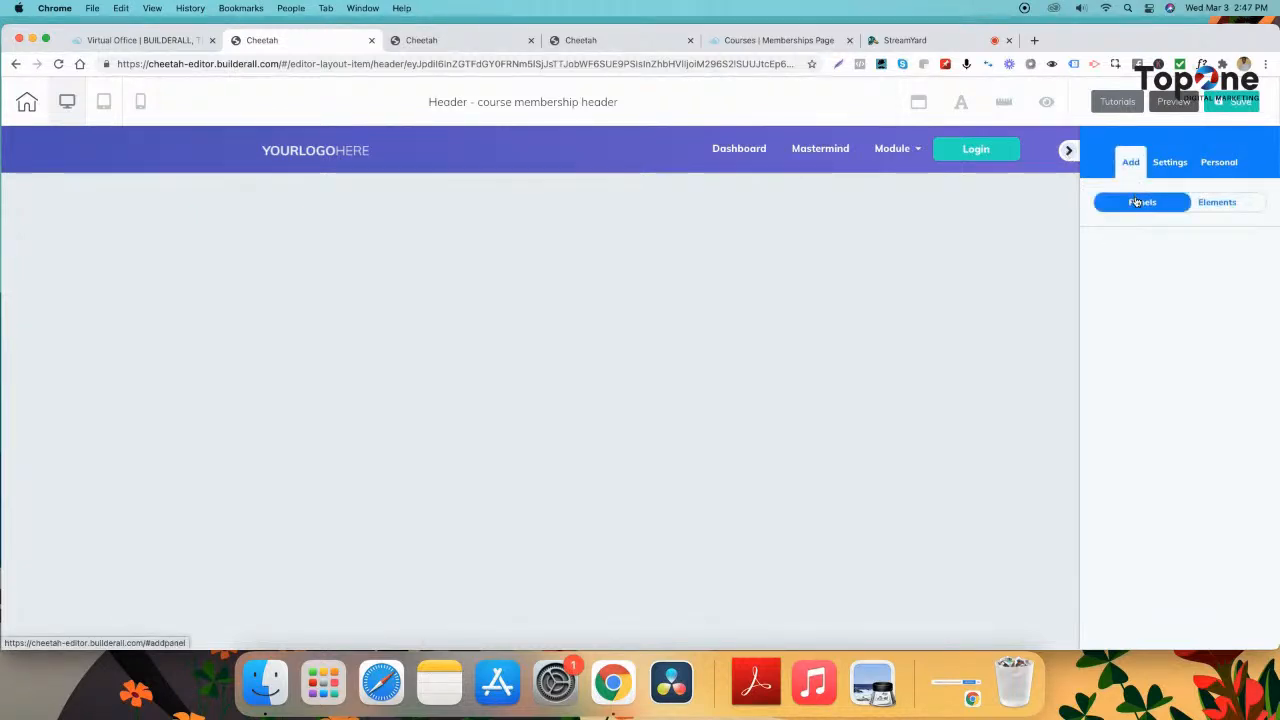
{"action": "scroll", "coordinate": [1137, 490], "scroll_direction": "down", "scroll_amount": 10}
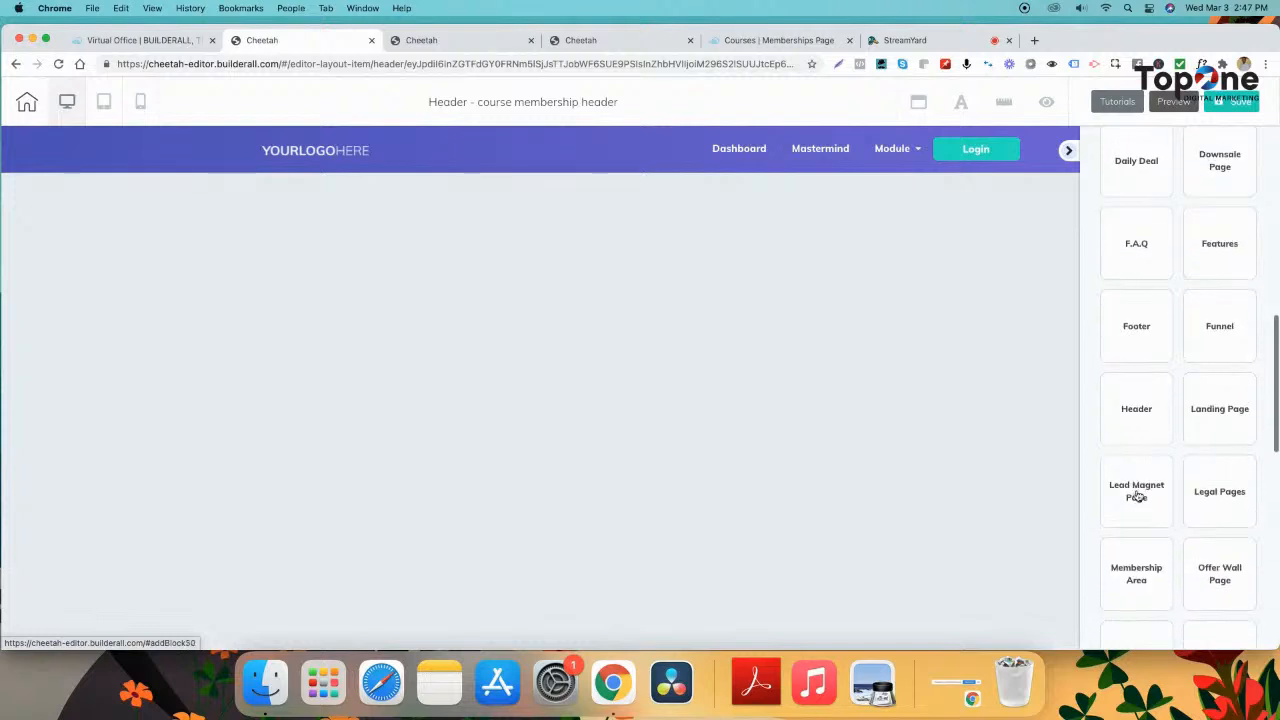
{"action": "left_click", "coordinate": [1143, 408]}
{"action": "scroll", "coordinate": [1140, 500], "scroll_direction": "down", "scroll_amount": 3}
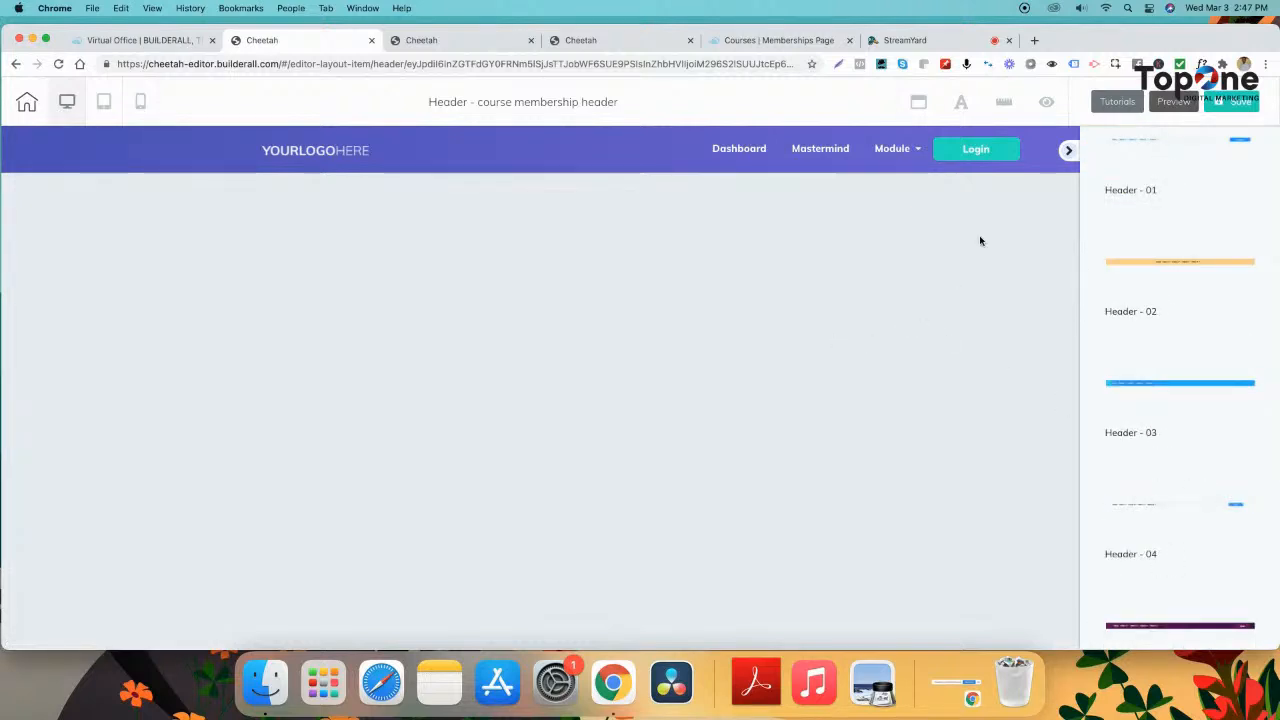
{"action": "left_click", "coordinate": [1070, 152]}
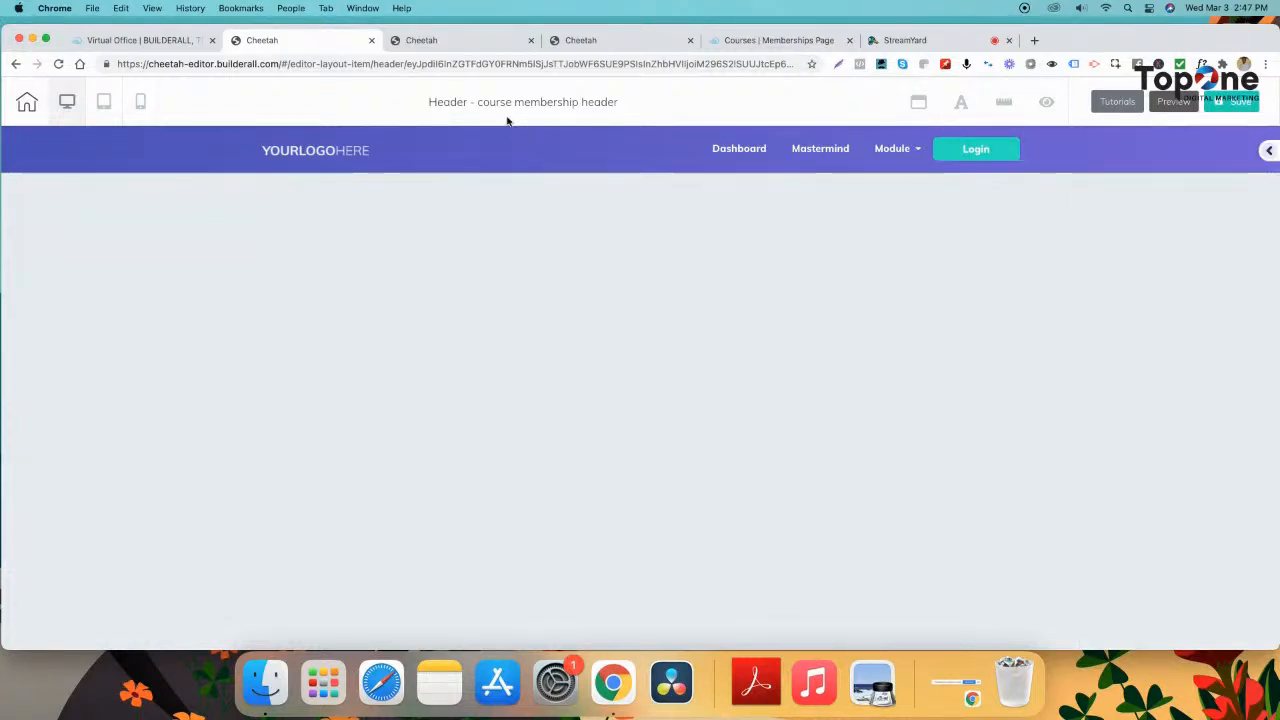
- Save the course membership header and exit its editor to the Courses site's page list
{"action": "left_click", "coordinate": [993, 148]}
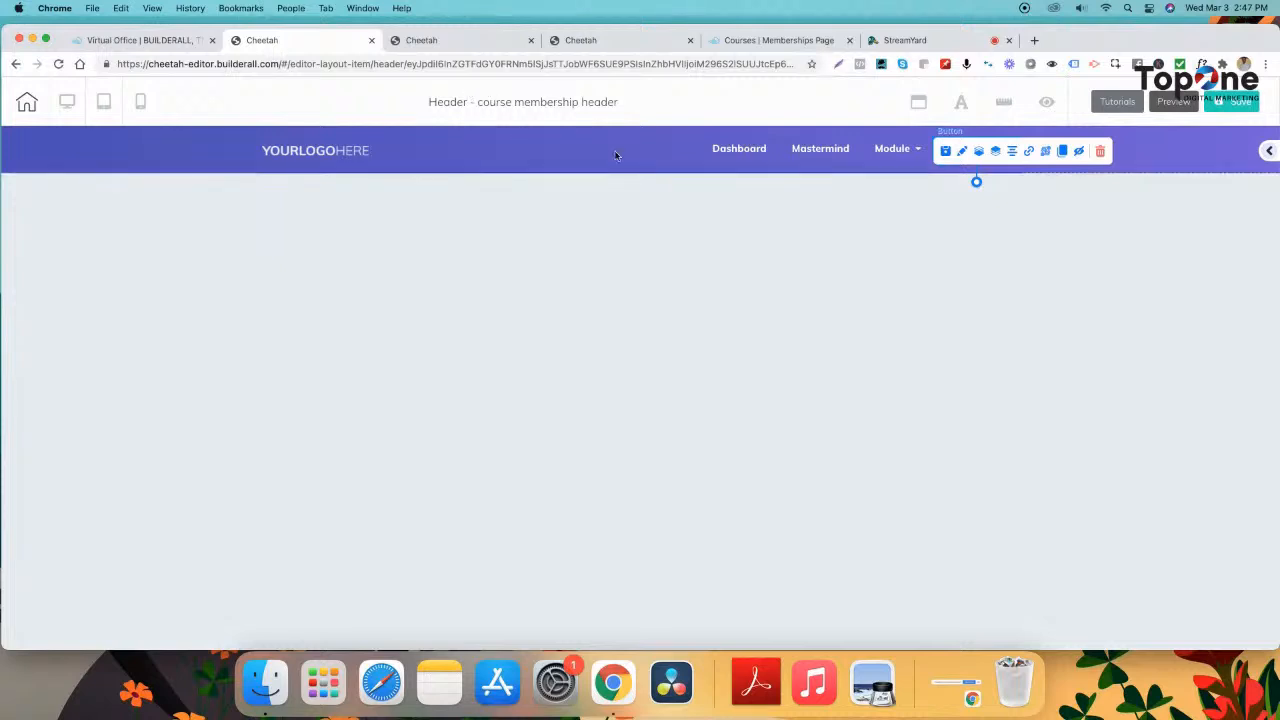
{"action": "left_click", "coordinate": [27, 101]}
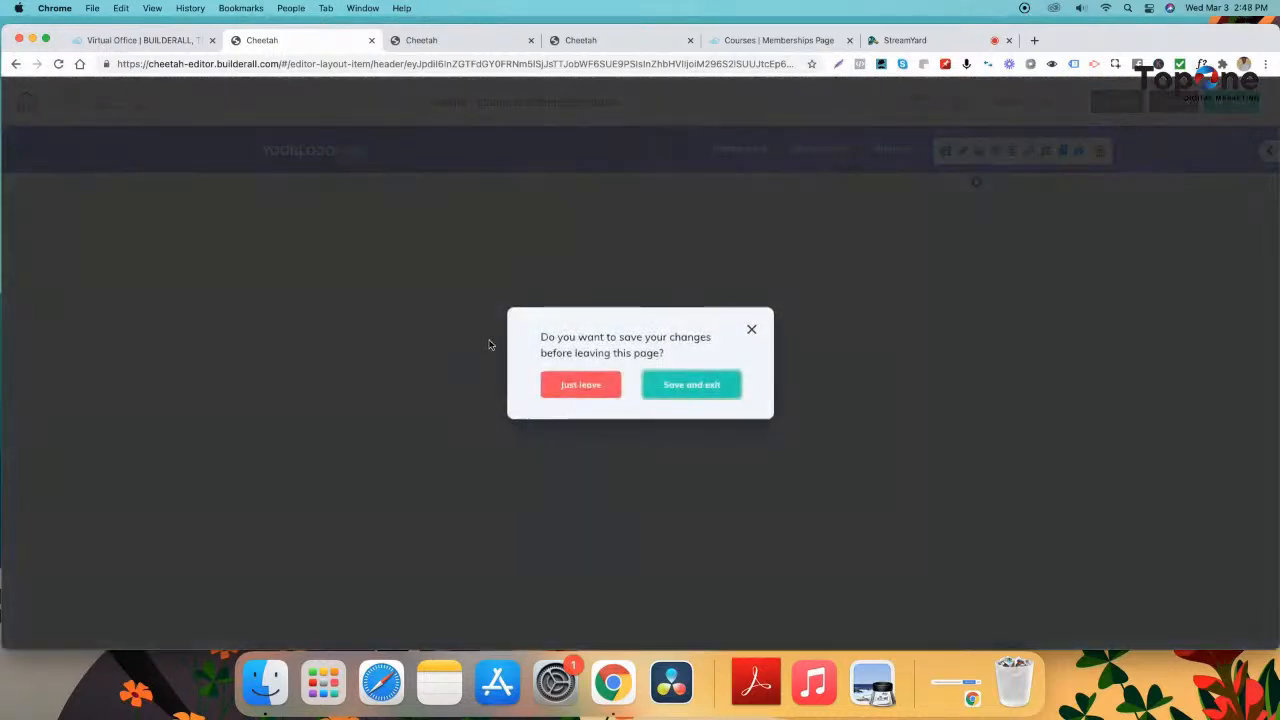
{"action": "left_click", "coordinate": [673, 393]}
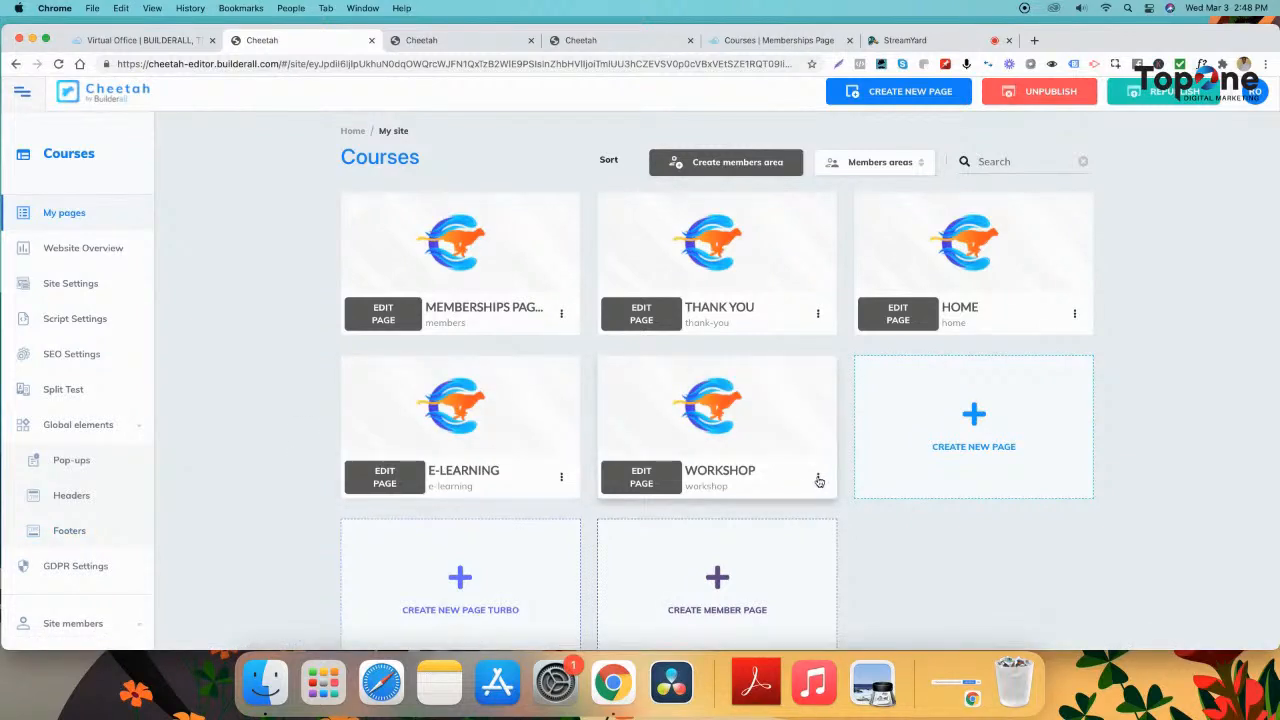
- In the Workshop page's settings, choose course membership header as the desktop header
{"action": "mouse_move", "coordinate": [455, 220]}
{"action": "left_click", "coordinate": [818, 478]}
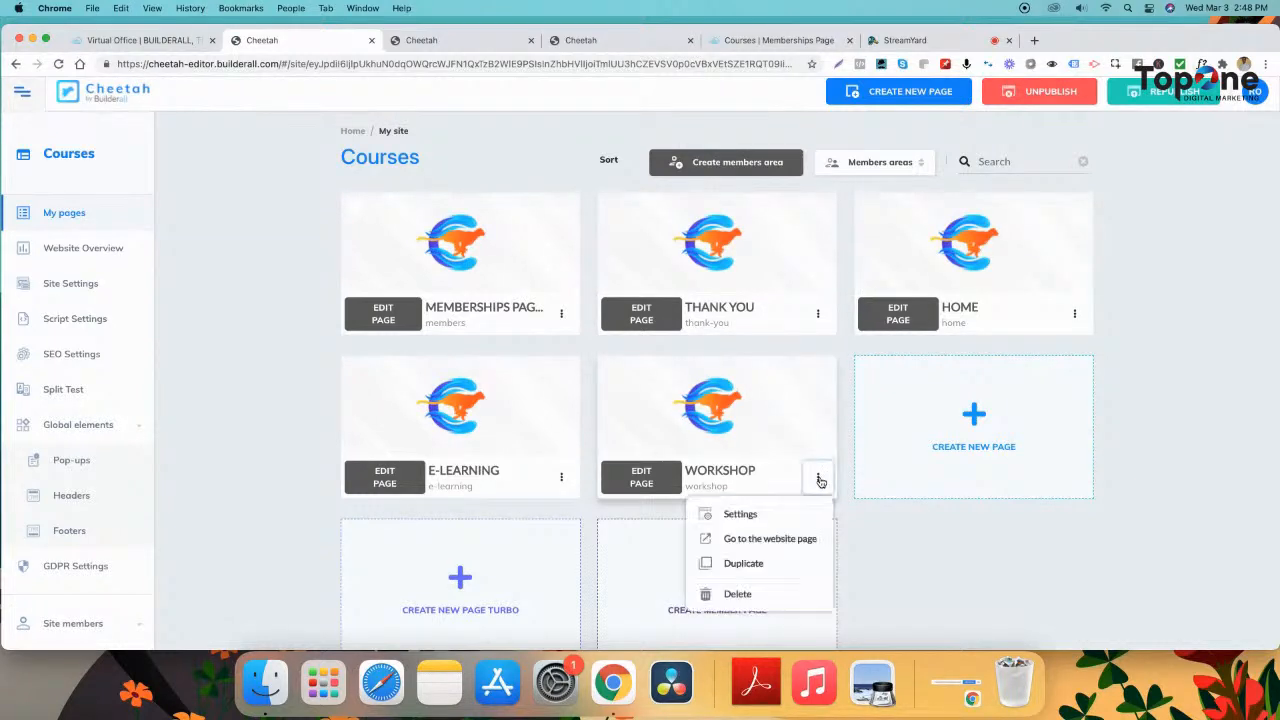
{"action": "left_click", "coordinate": [741, 515]}
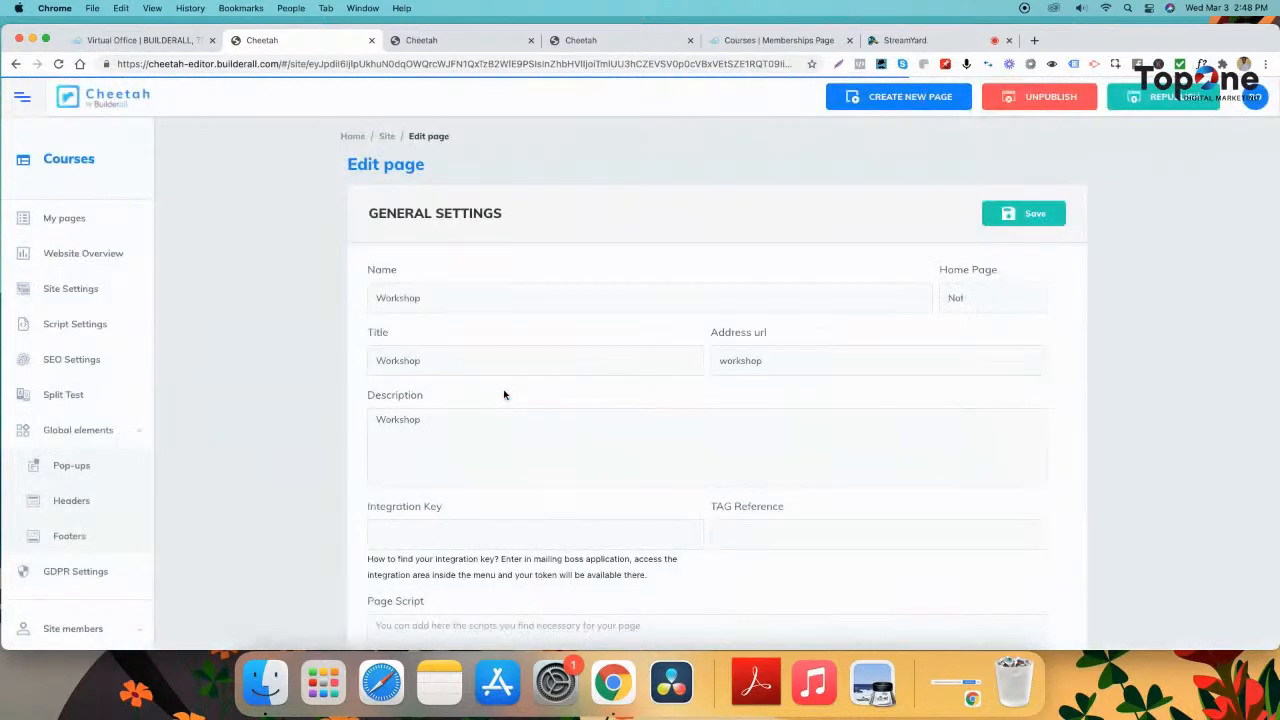
{"action": "scroll", "coordinate": [504, 395], "scroll_direction": "down", "scroll_amount": 15}
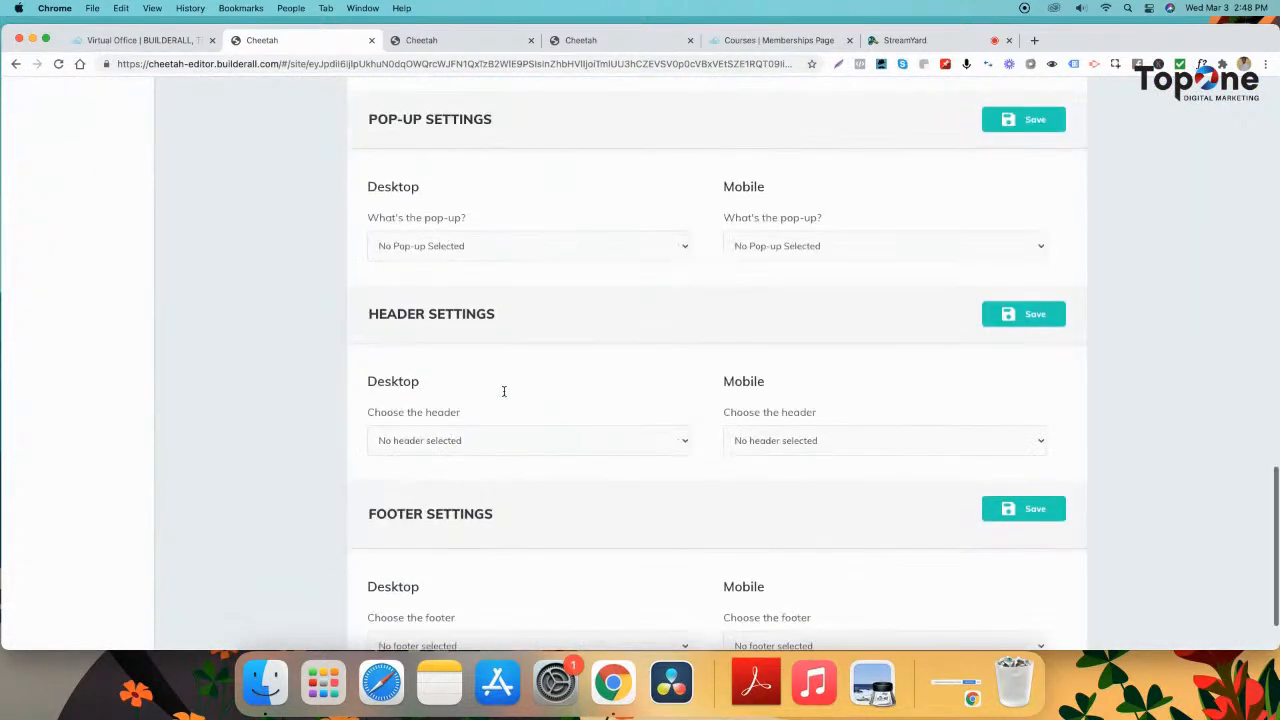
{"action": "scroll", "coordinate": [504, 392], "scroll_direction": "down", "scroll_amount": 2}
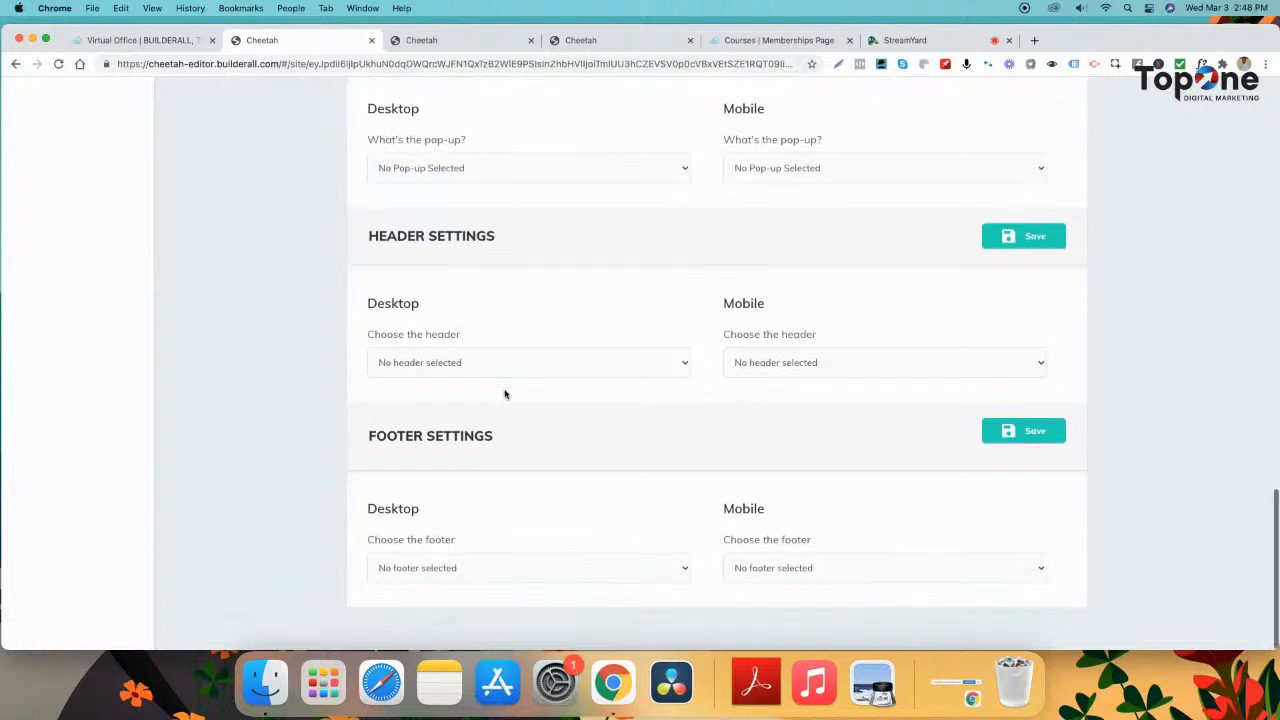
{"action": "left_click", "coordinate": [468, 363]}
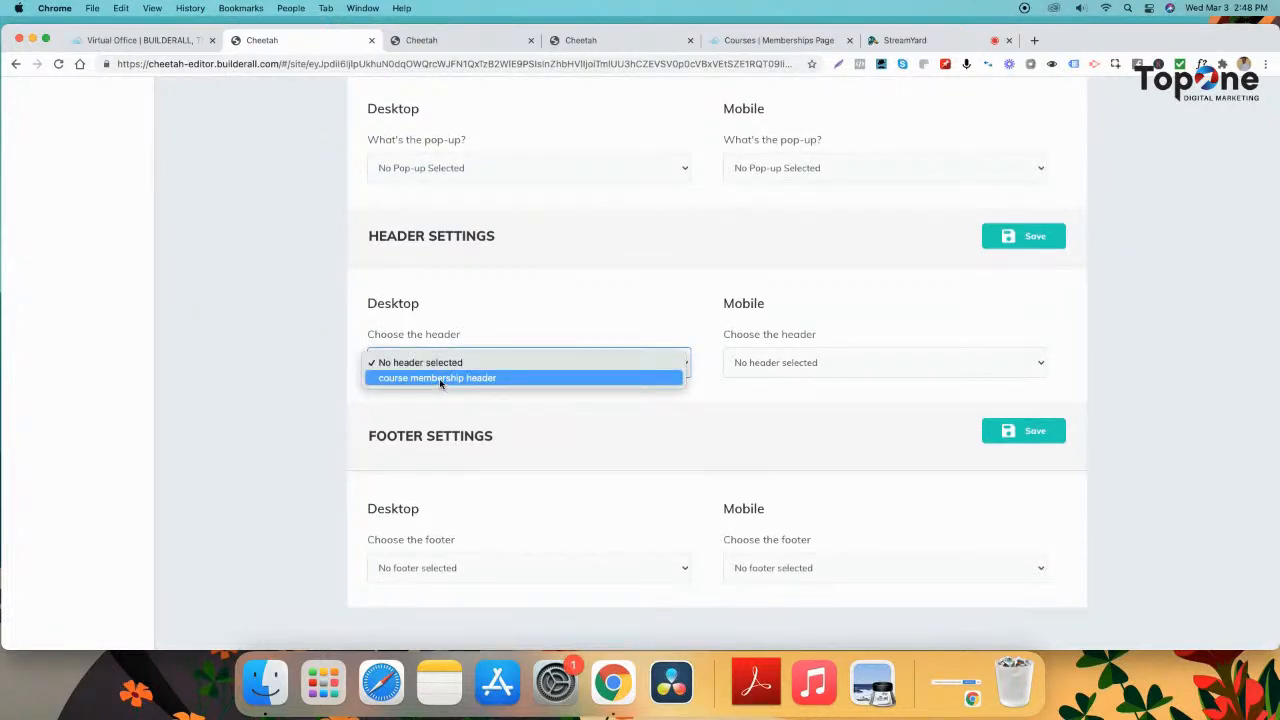
{"action": "left_click", "coordinate": [434, 378]}
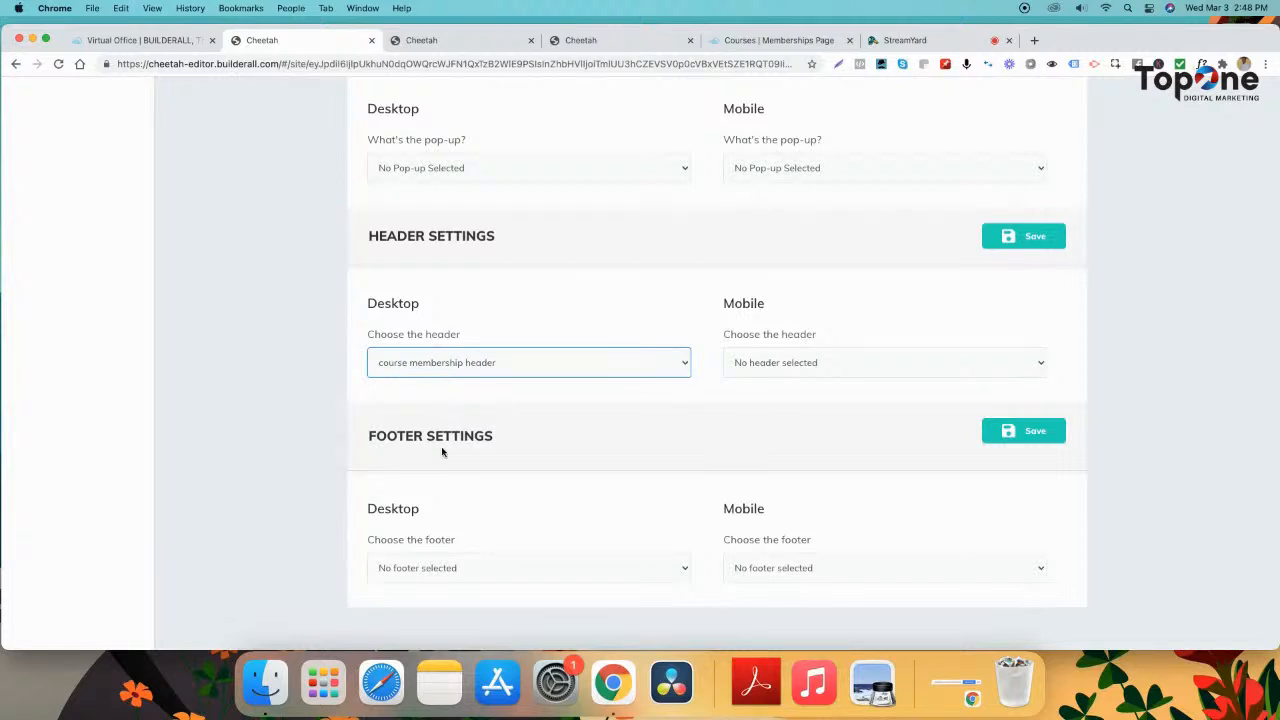
- Choose courses membership footer as the Workshop page's desktop footer and save the page settings
{"action": "left_click", "coordinate": [421, 572]}
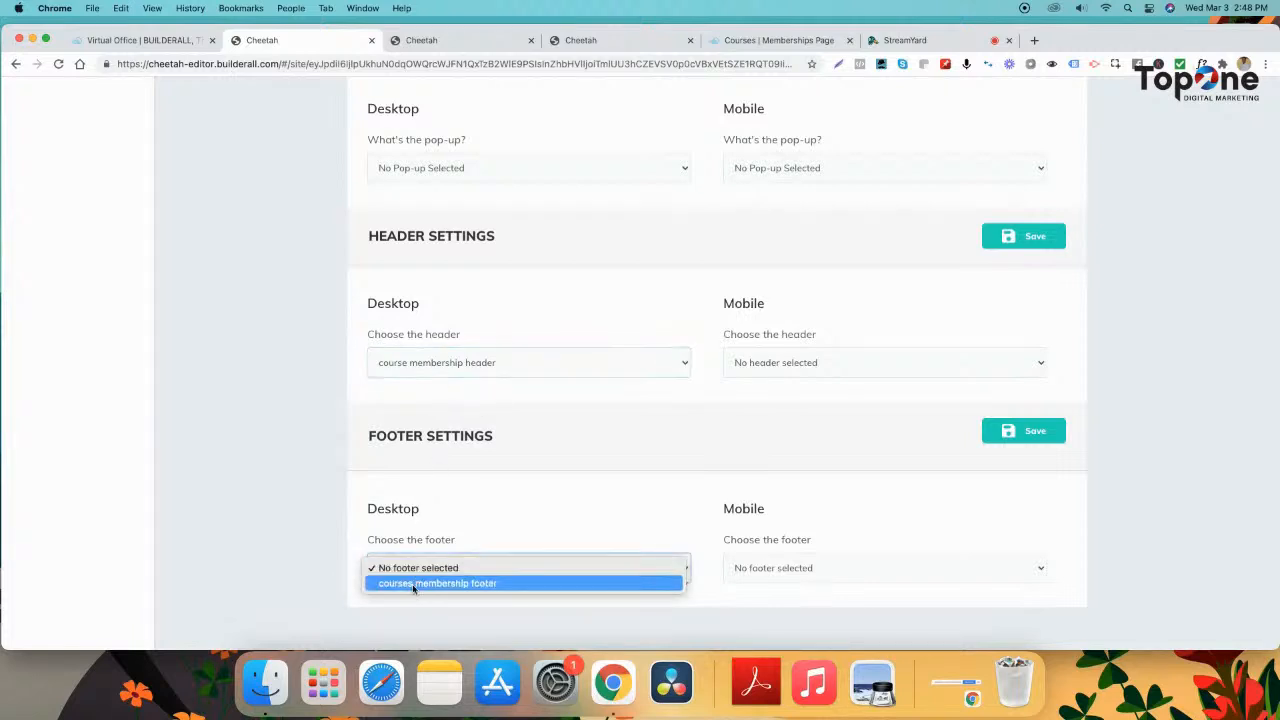
{"action": "left_click", "coordinate": [409, 584]}
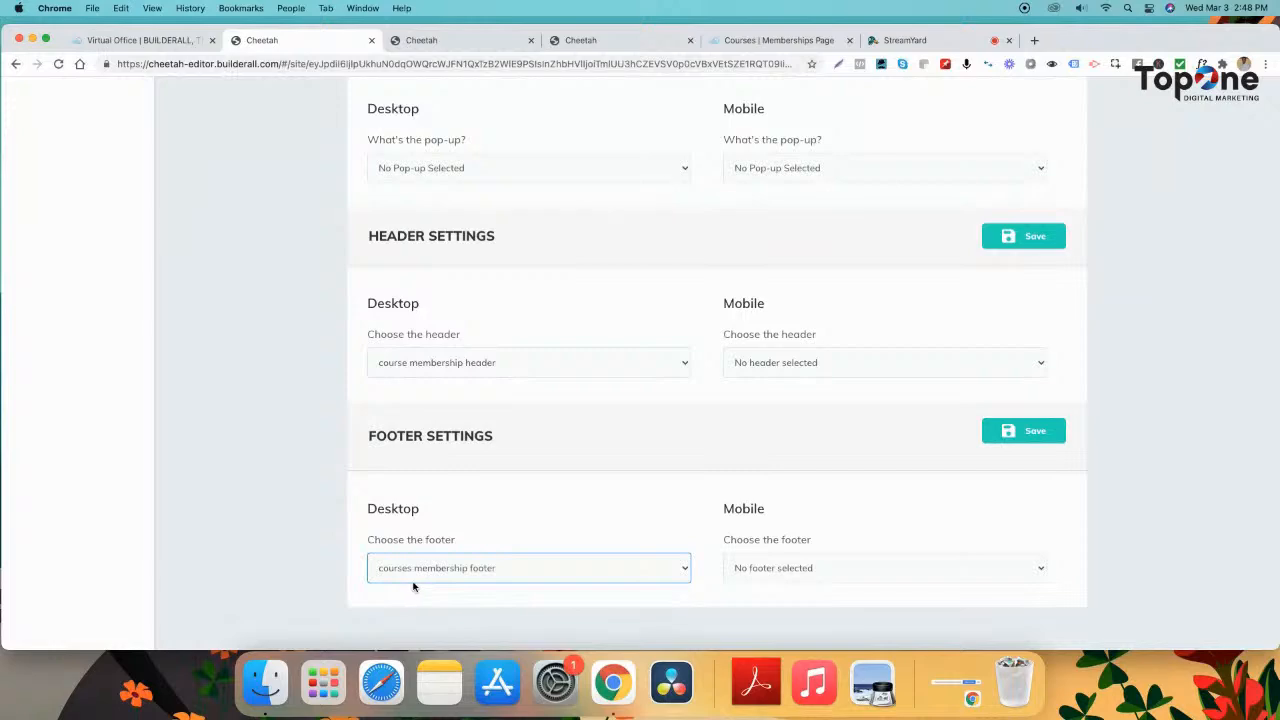
{"action": "left_click", "coordinate": [1027, 434]}
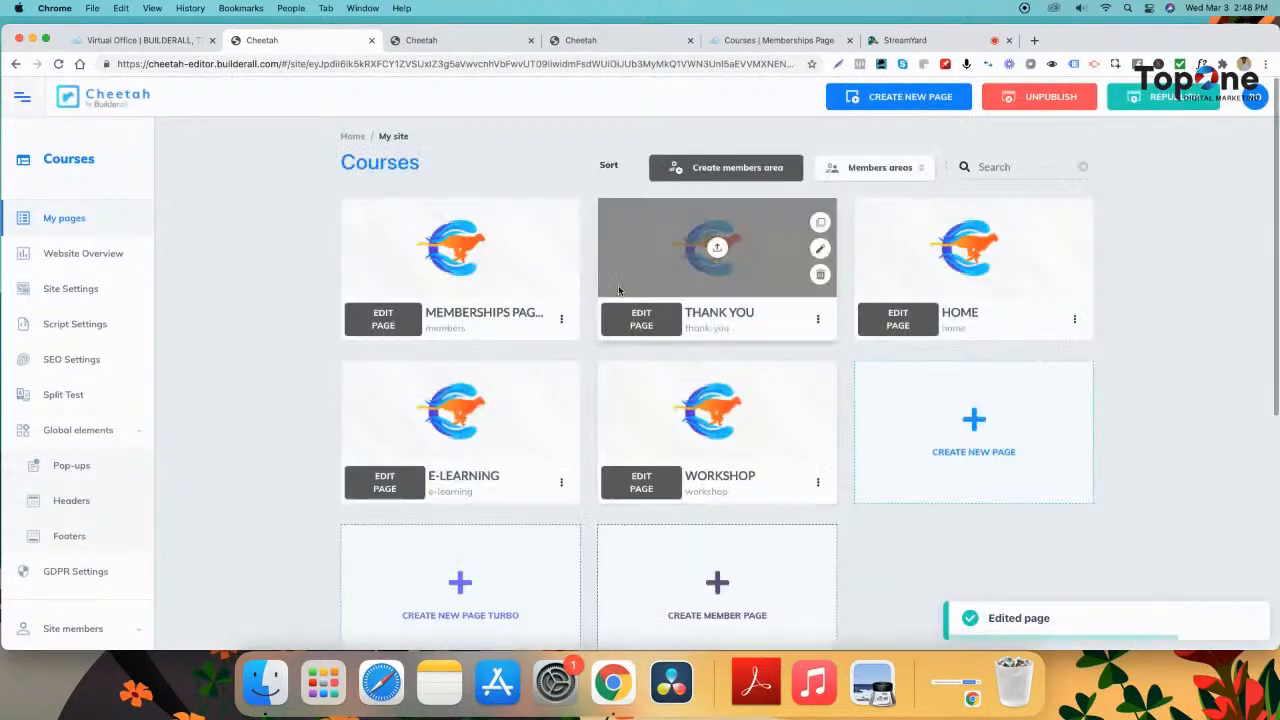
- Republish the Courses site, open the live Workshop page, and go back to the page list
{"action": "left_click", "coordinate": [1188, 98]}
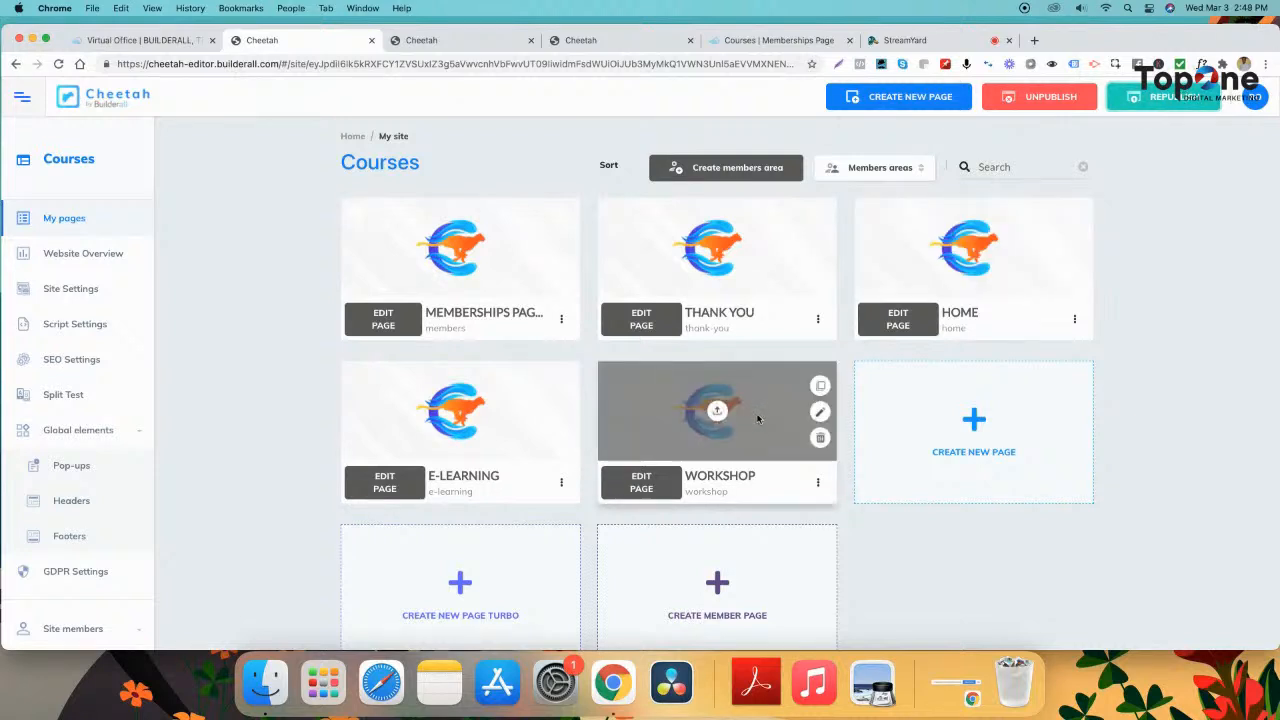
{"action": "left_click", "coordinate": [818, 483]}
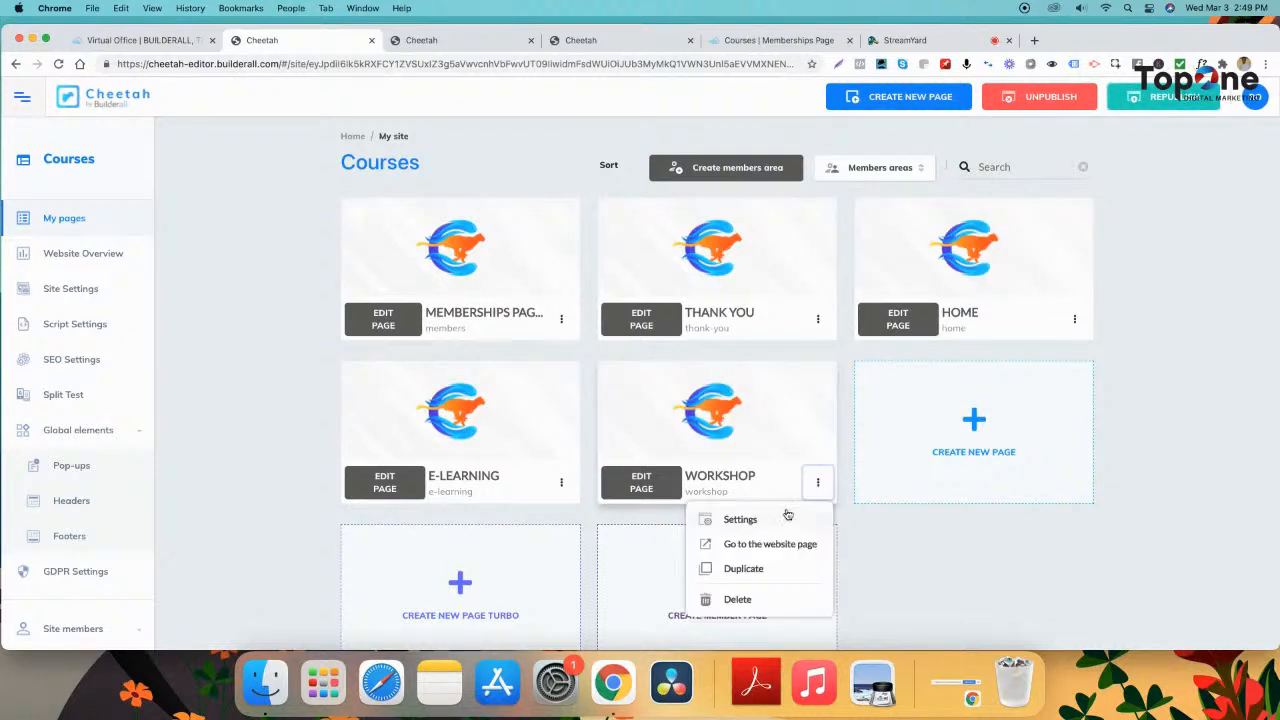
{"action": "left_click", "coordinate": [760, 544]}
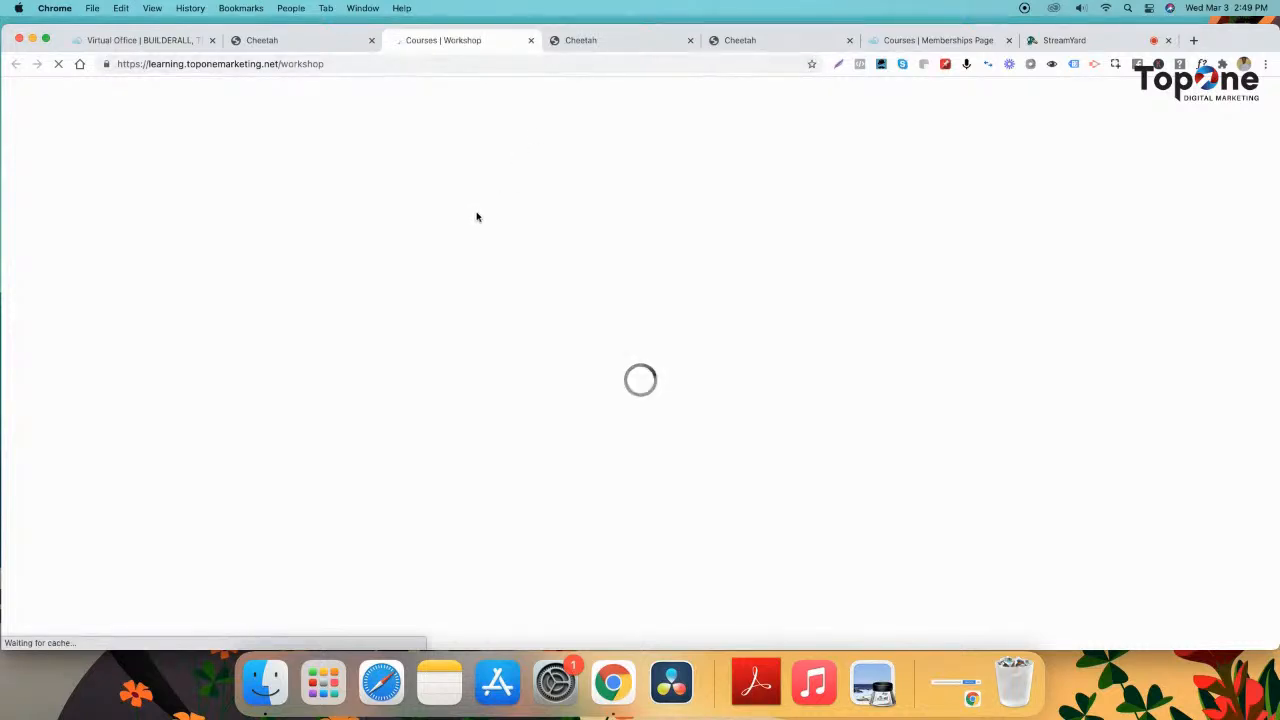
{"action": "left_click", "coordinate": [319, 40]}
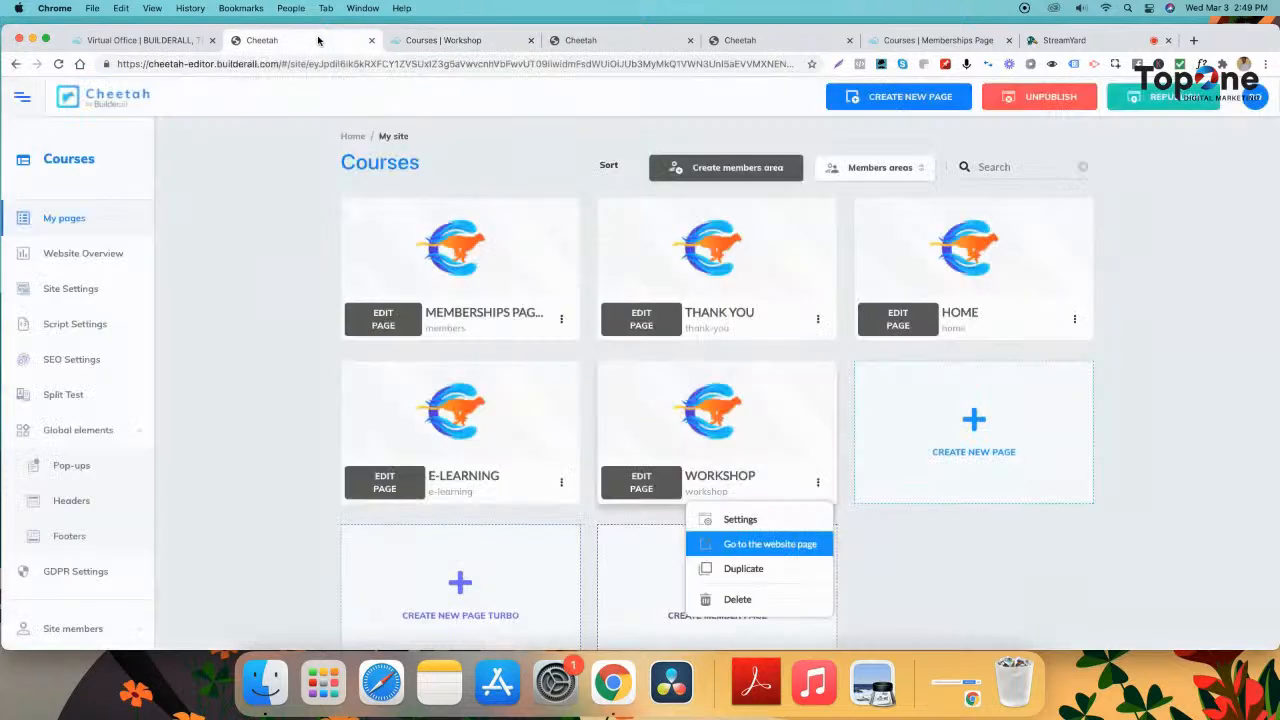
- Republish the Courses site again, reopen the live Workshop page, and close its earlier copy
{"action": "left_click", "coordinate": [1150, 100]}
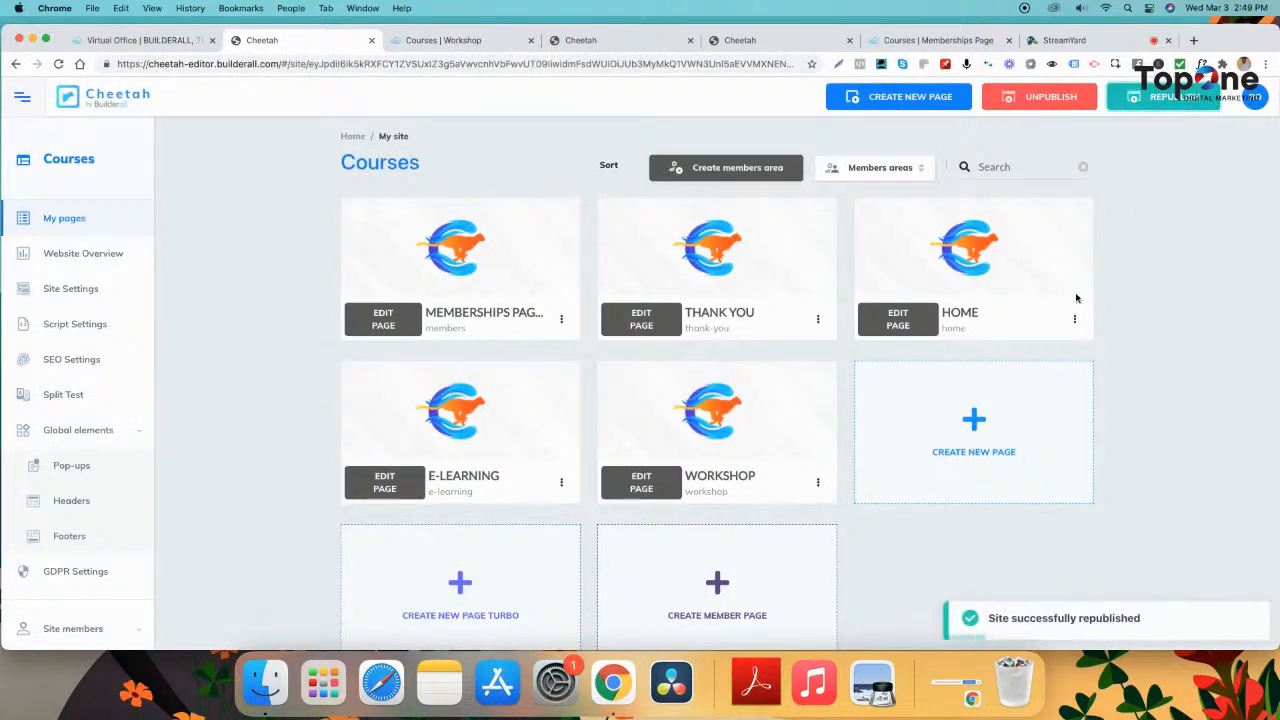
{"action": "left_click", "coordinate": [818, 482]}
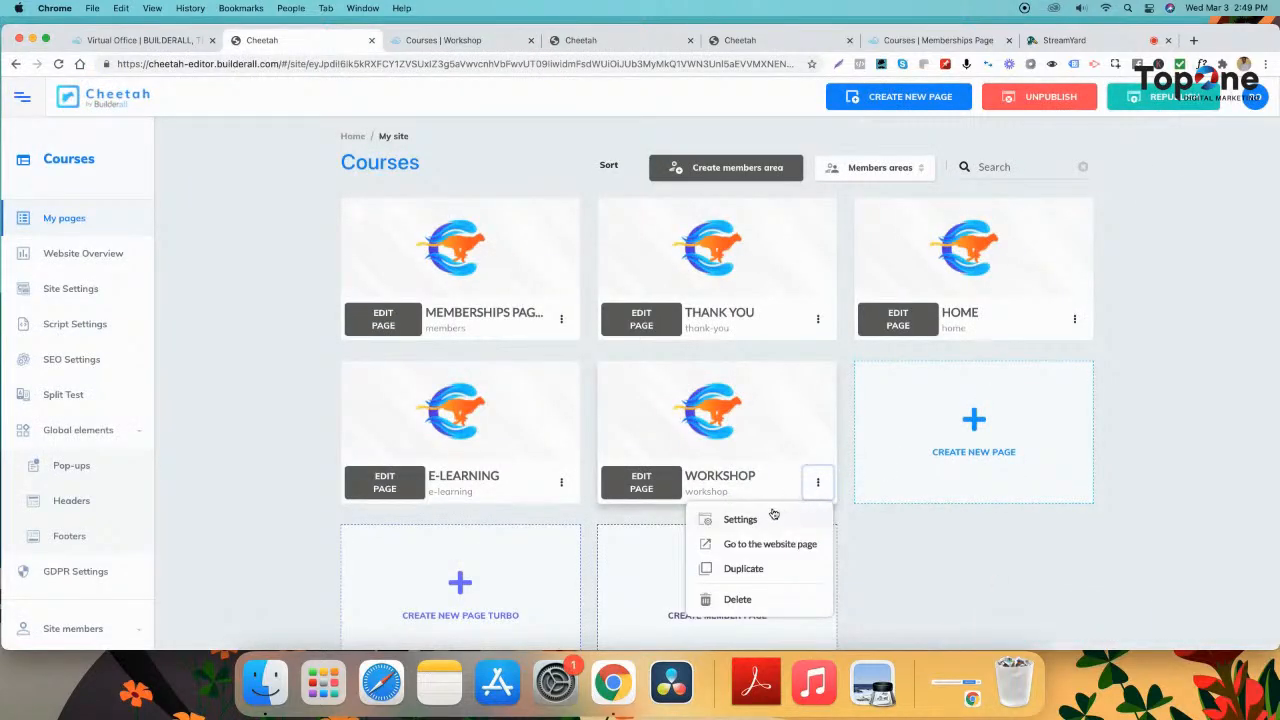
{"action": "left_click", "coordinate": [760, 546]}
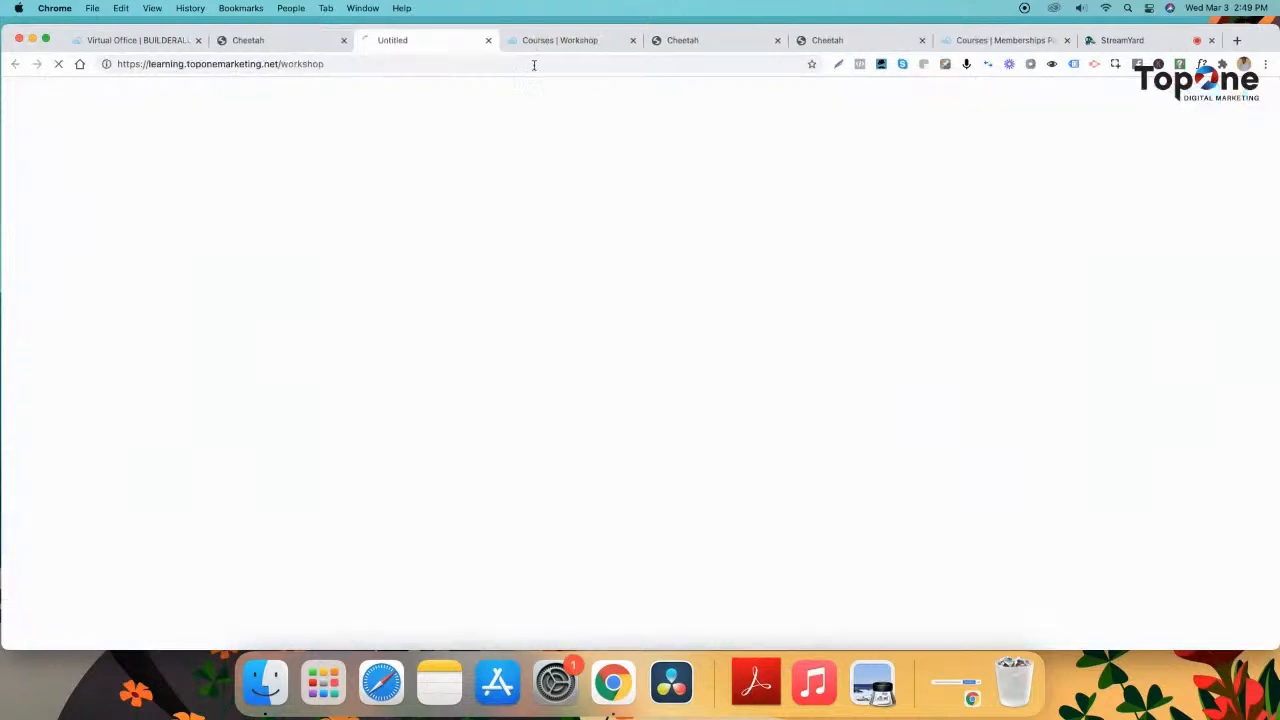
{"action": "left_click", "coordinate": [632, 40]}
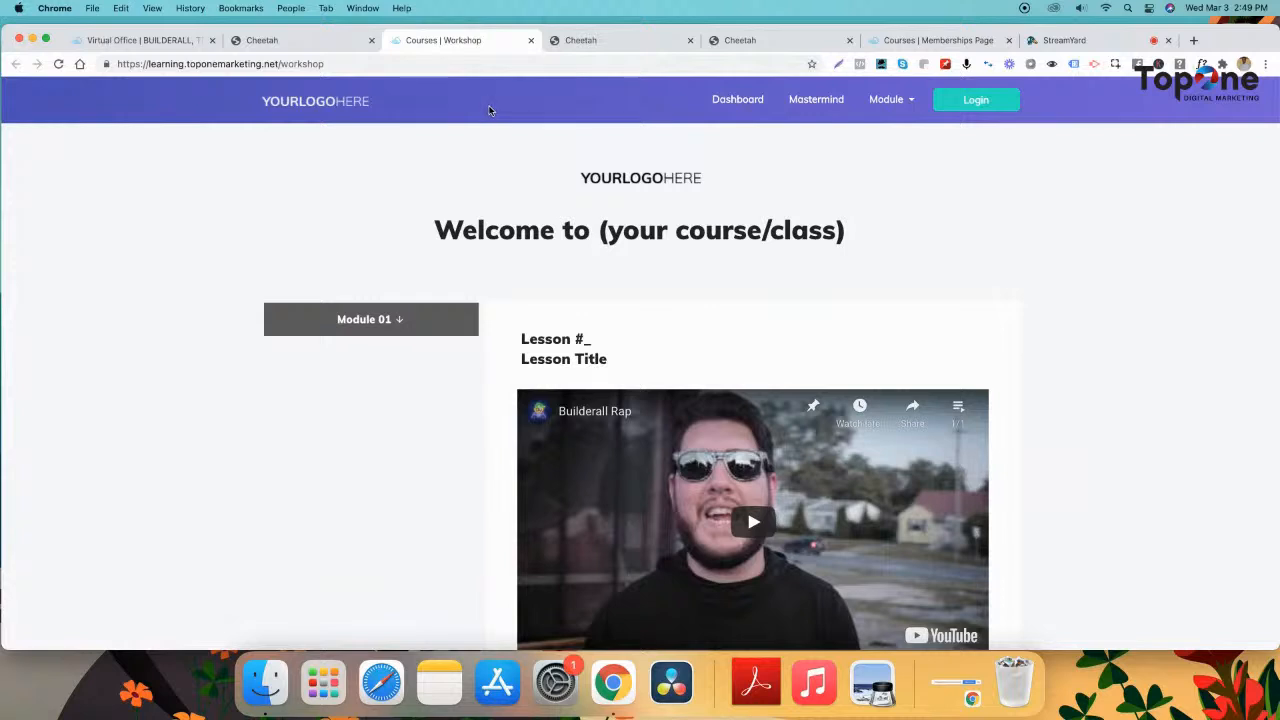
- Look over the live Workshop page from its global header down to its footer, checking back with the page list
{"action": "scroll", "coordinate": [478, 108], "scroll_direction": "down", "scroll_amount": 3}
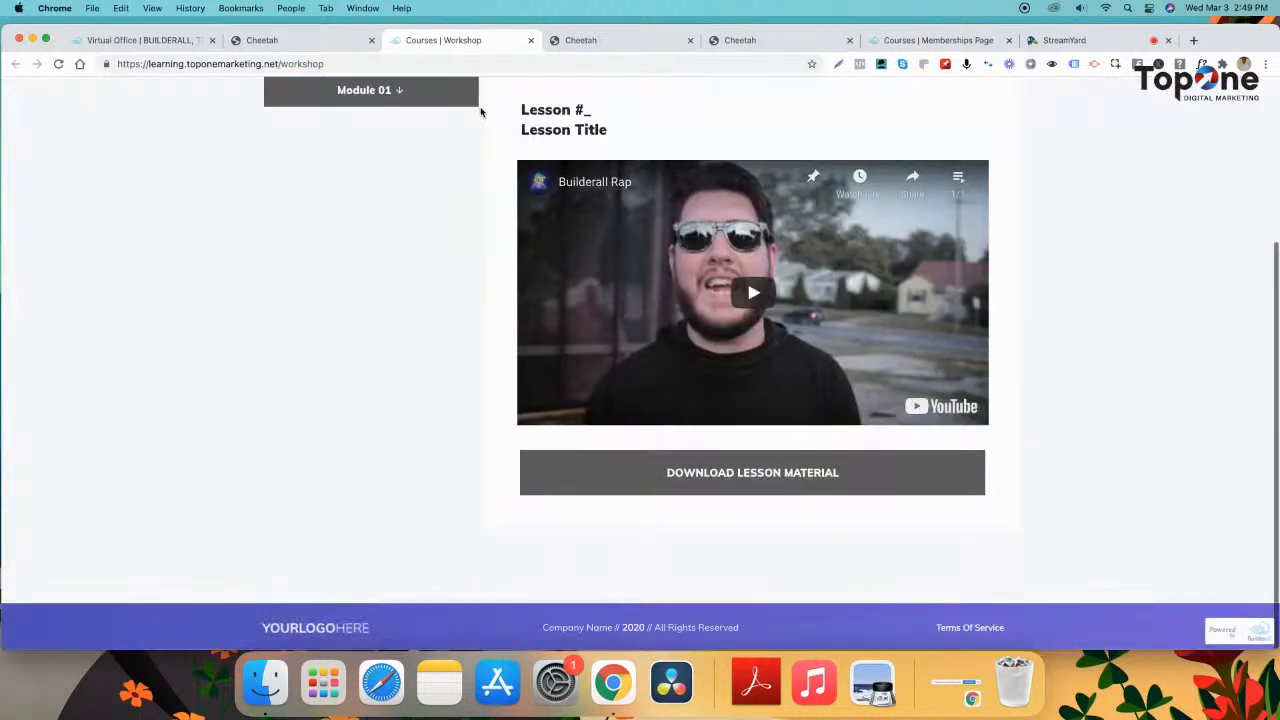
{"action": "scroll", "coordinate": [271, 249], "scroll_direction": "up", "scroll_amount": 3}
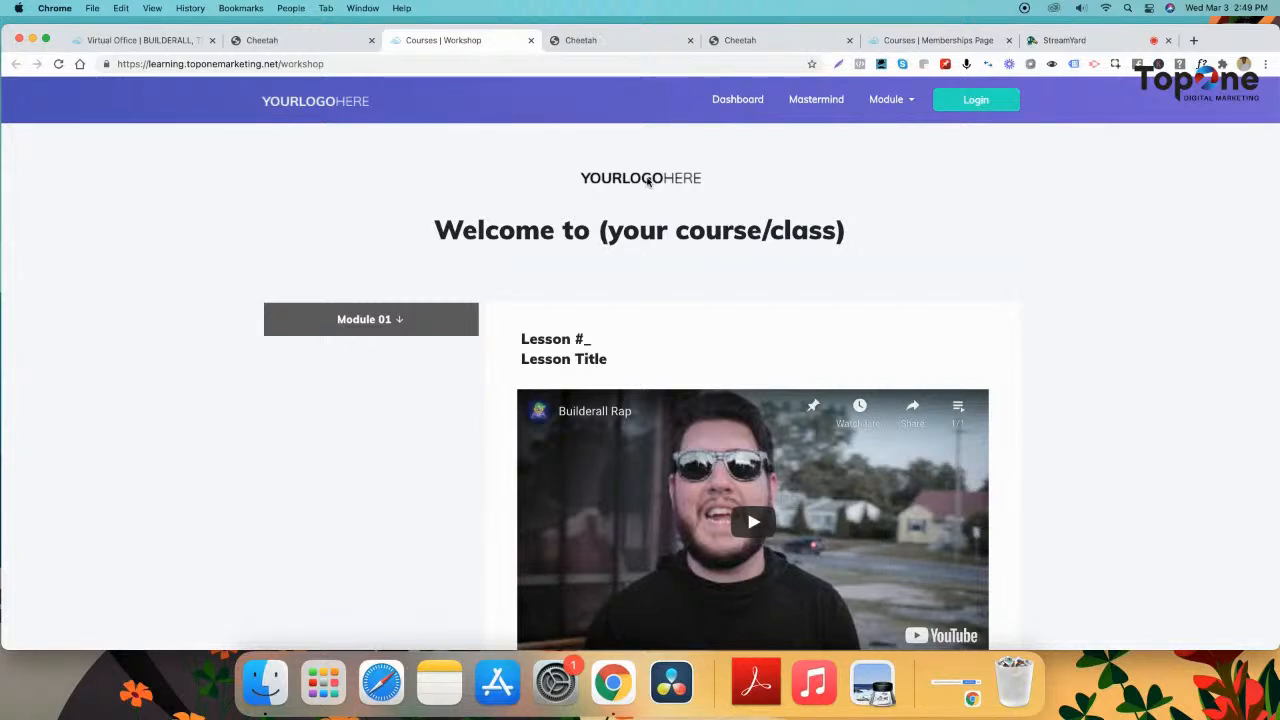
{"action": "left_click", "coordinate": [296, 44]}
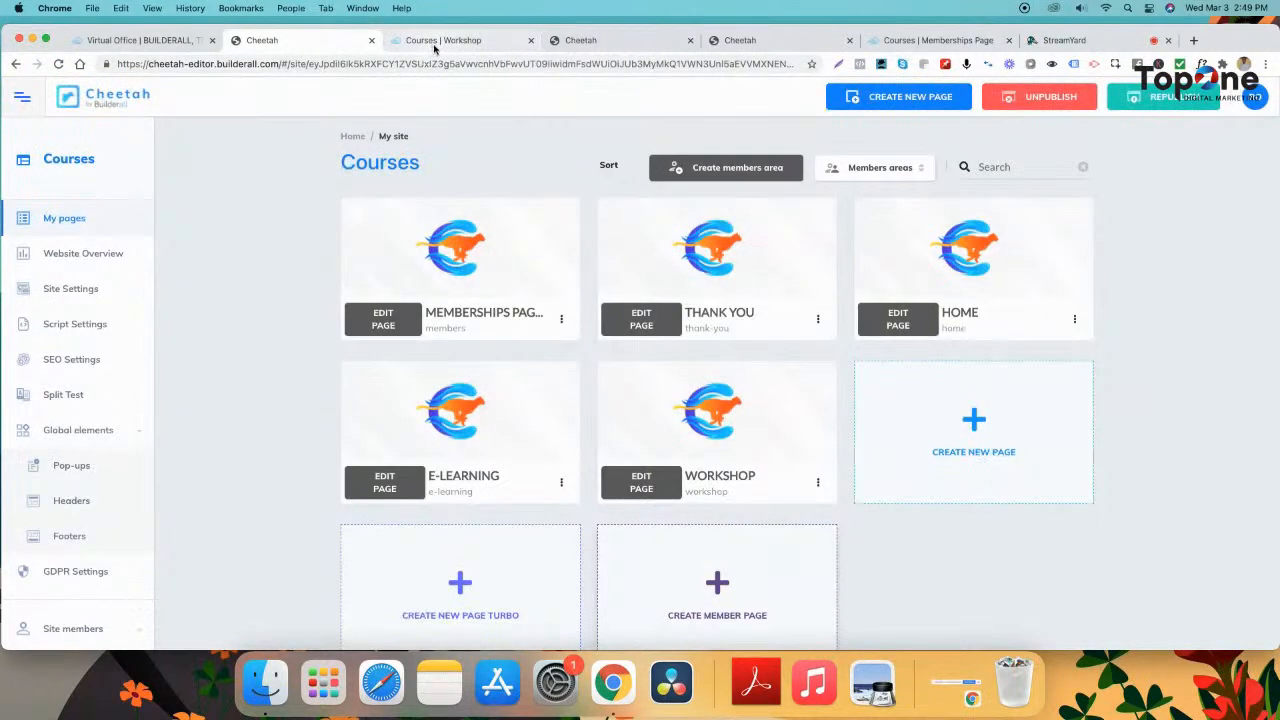
{"action": "left_click", "coordinate": [434, 40]}
- Take the ggjgh page out of preview into its editor, and close the Memberships Page editor without keeping unsaved changes
{"action": "left_click", "coordinate": [633, 41]}
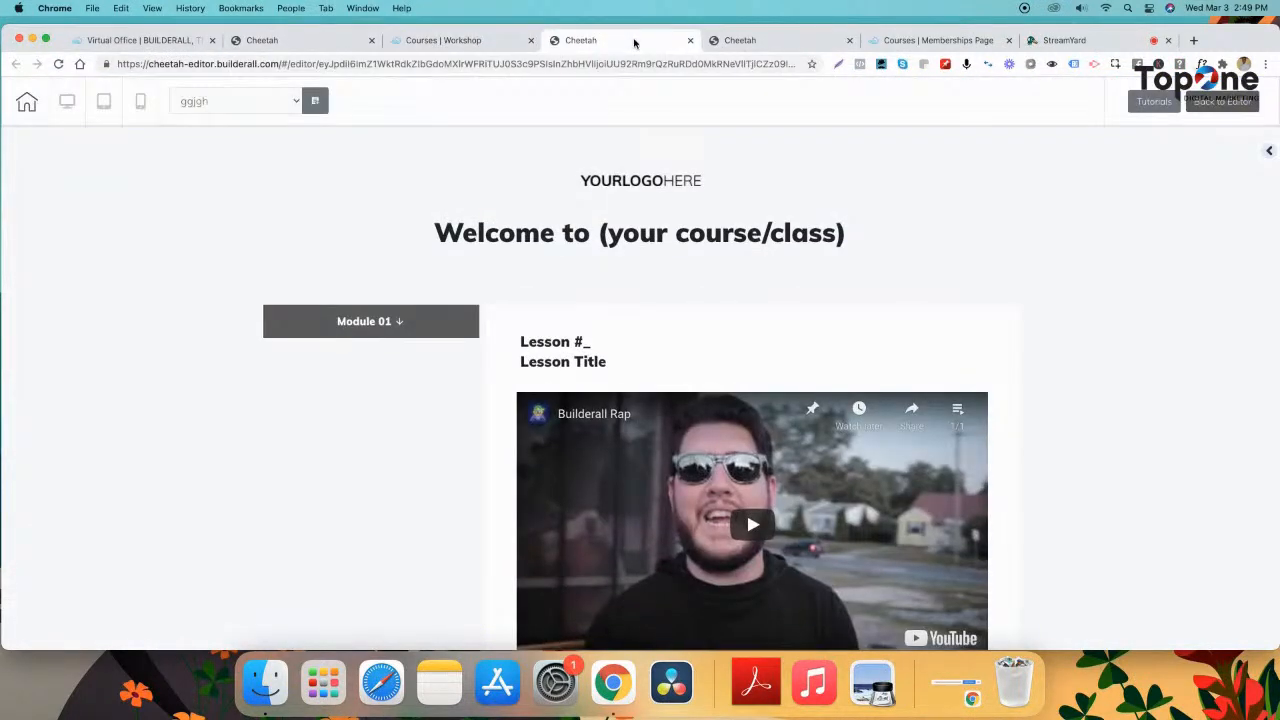
{"action": "left_click", "coordinate": [1222, 101]}
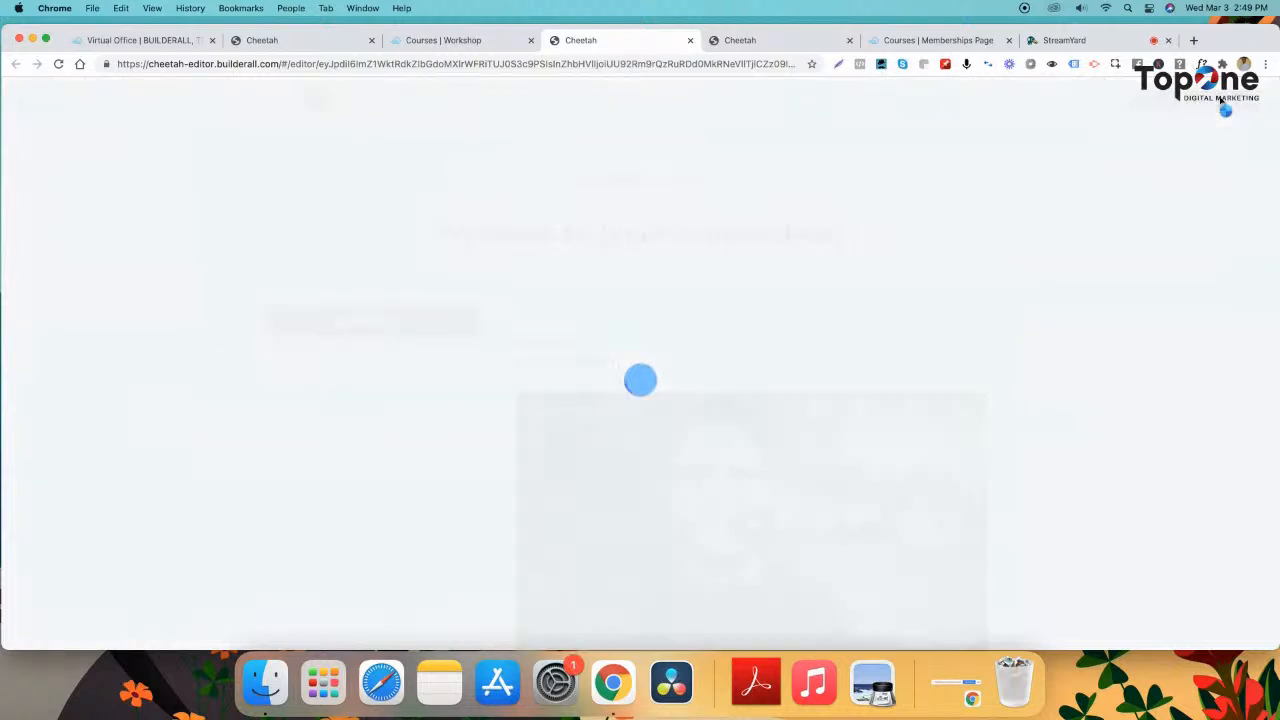
{"action": "left_click", "coordinate": [767, 40]}
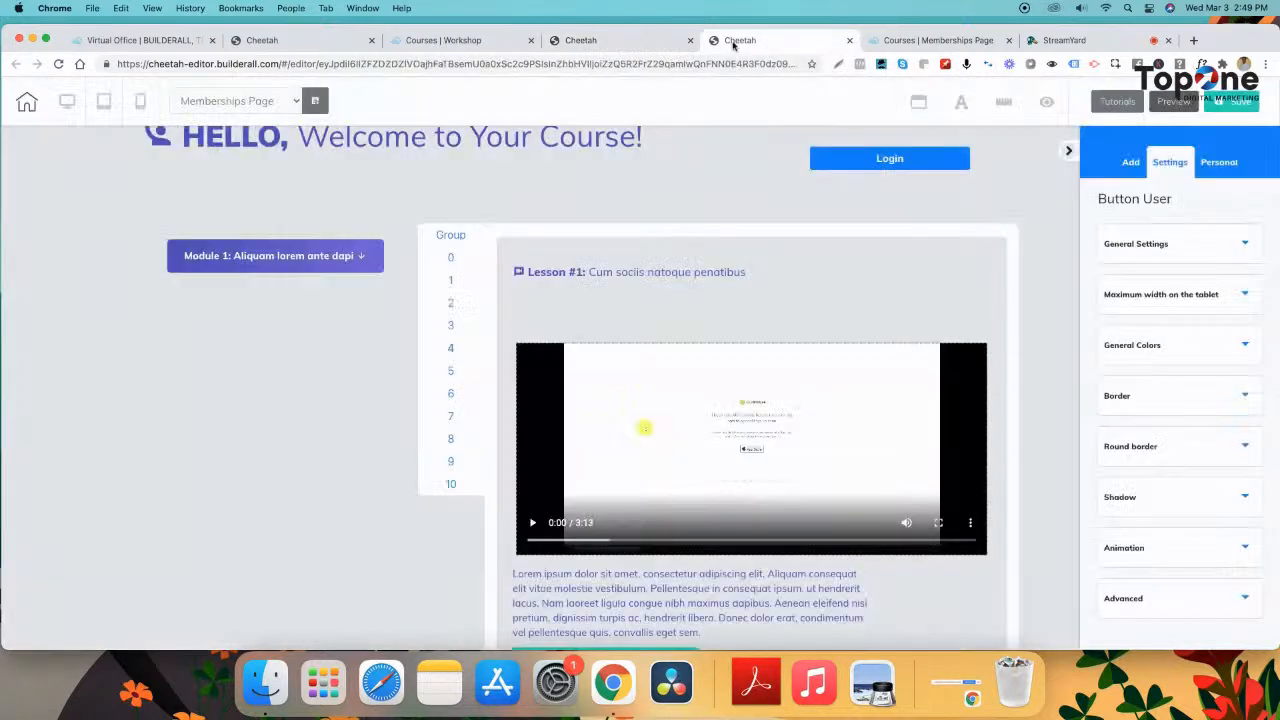
{"action": "left_click", "coordinate": [645, 40]}
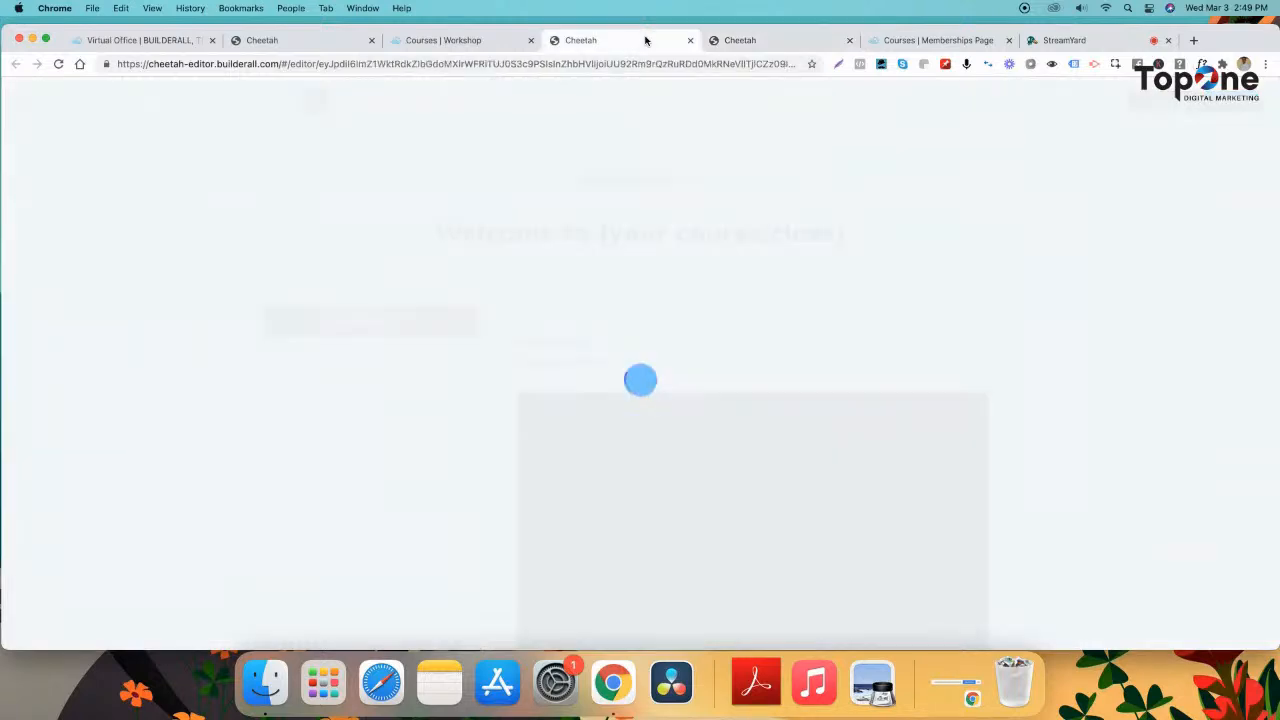
{"action": "left_click", "coordinate": [720, 40]}
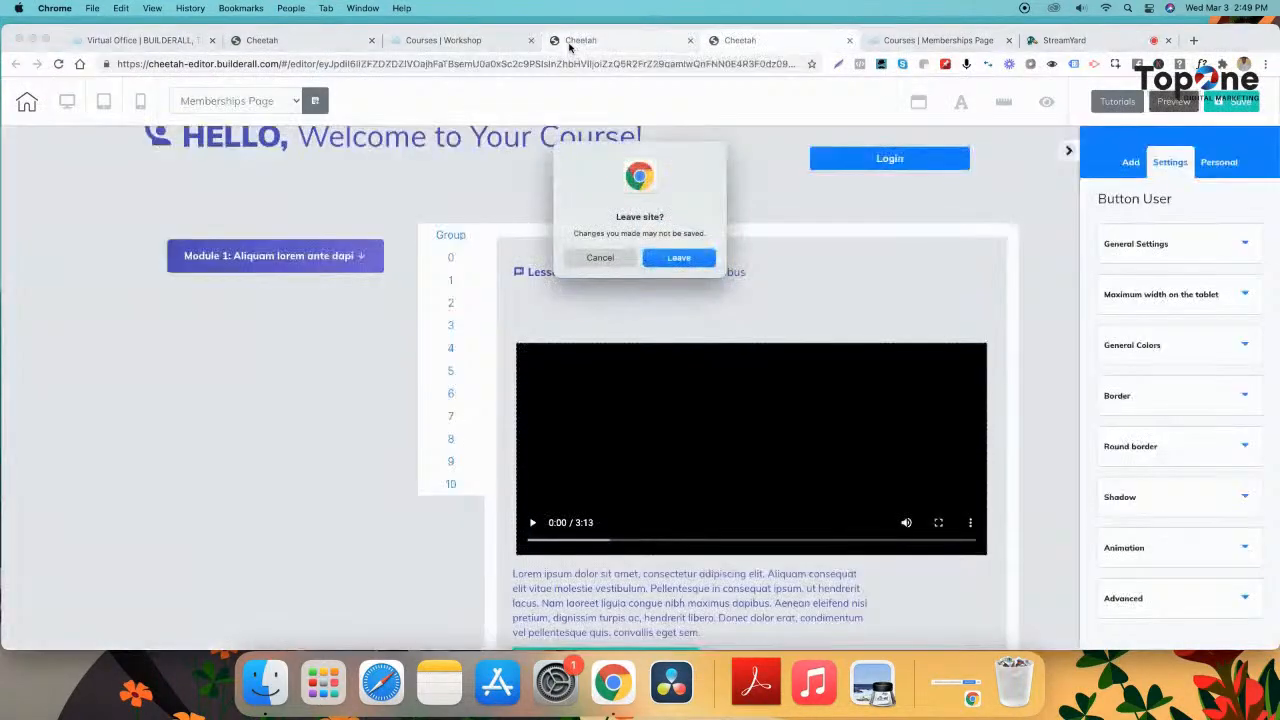
{"action": "left_click", "coordinate": [681, 258]}
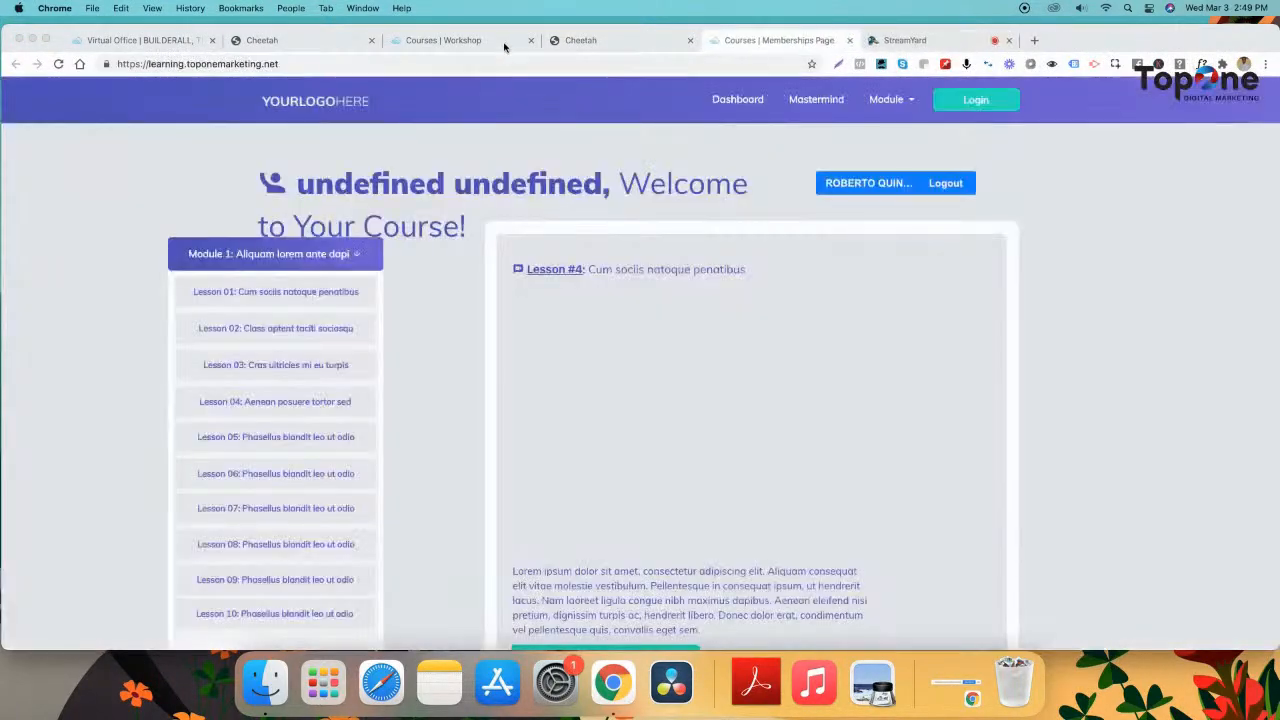
{"action": "left_click", "coordinate": [590, 42]}
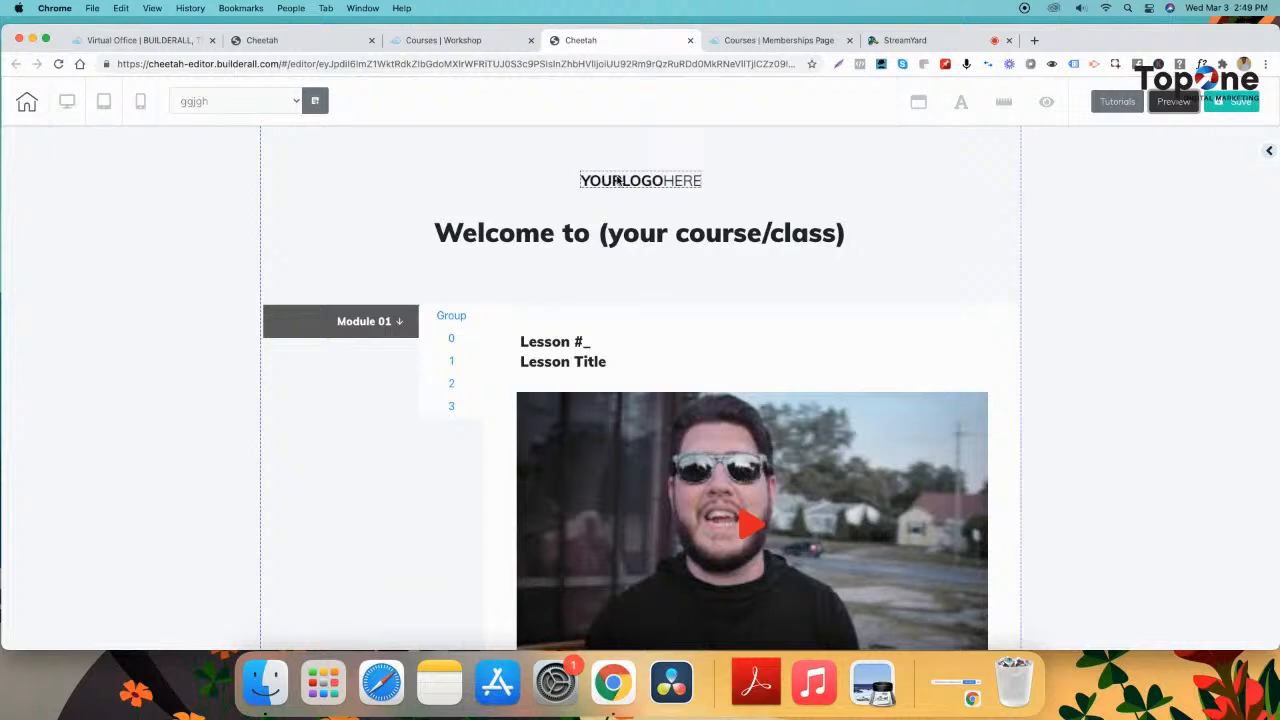
- Add a Media element with the default lake picture to the header area of the page
{"action": "left_click_drag", "start_coordinate": [621, 182], "coordinate": [622, 181]}
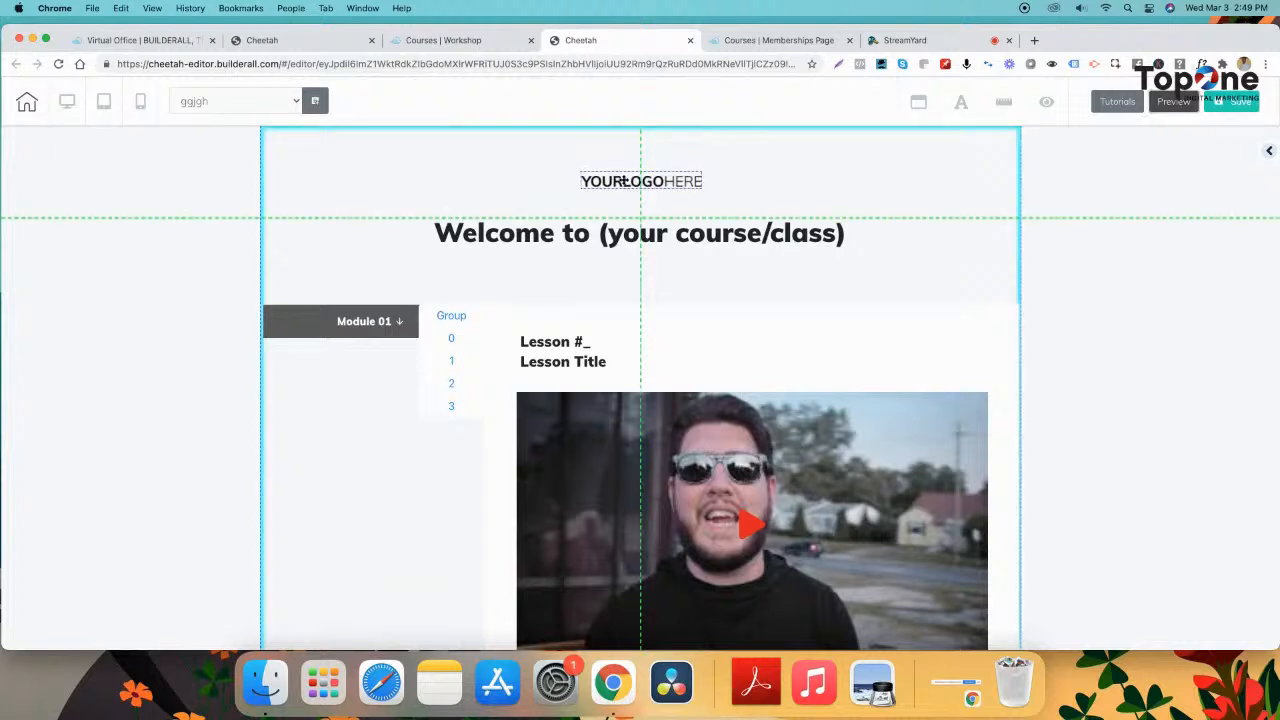
{"action": "left_click", "coordinate": [1271, 153]}
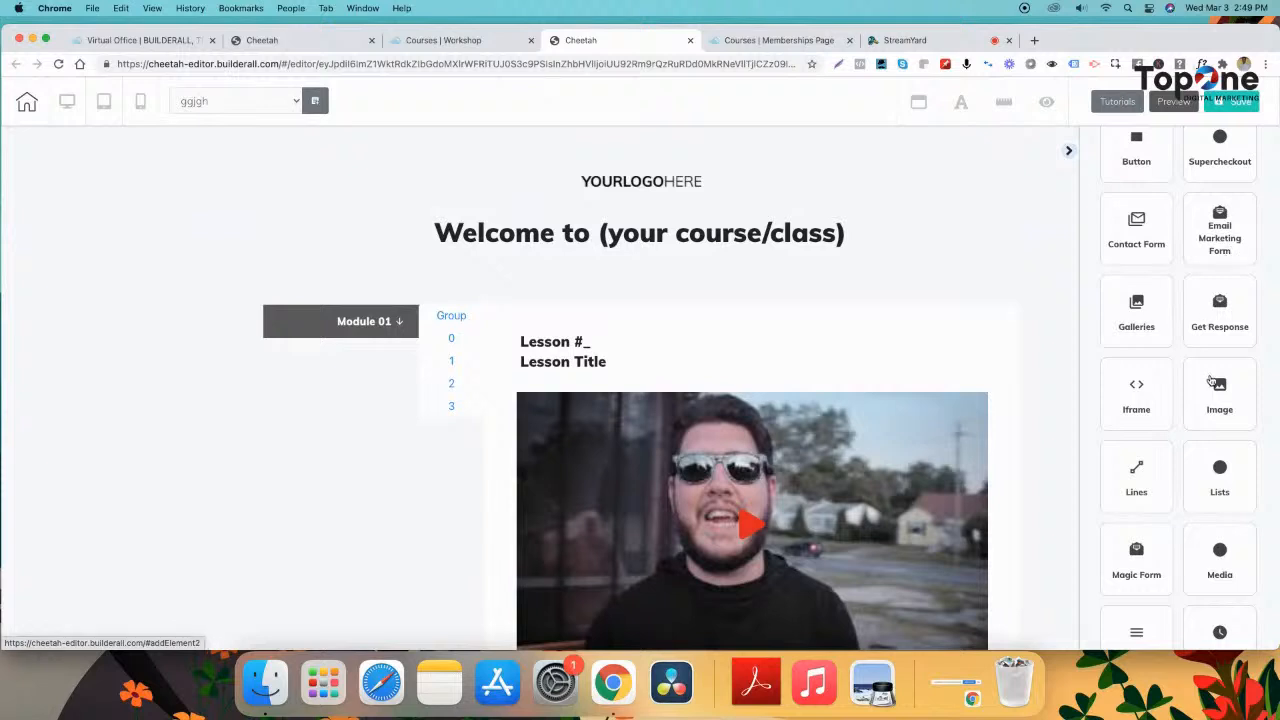
{"action": "scroll", "coordinate": [1218, 392], "scroll_direction": "down", "scroll_amount": 3}
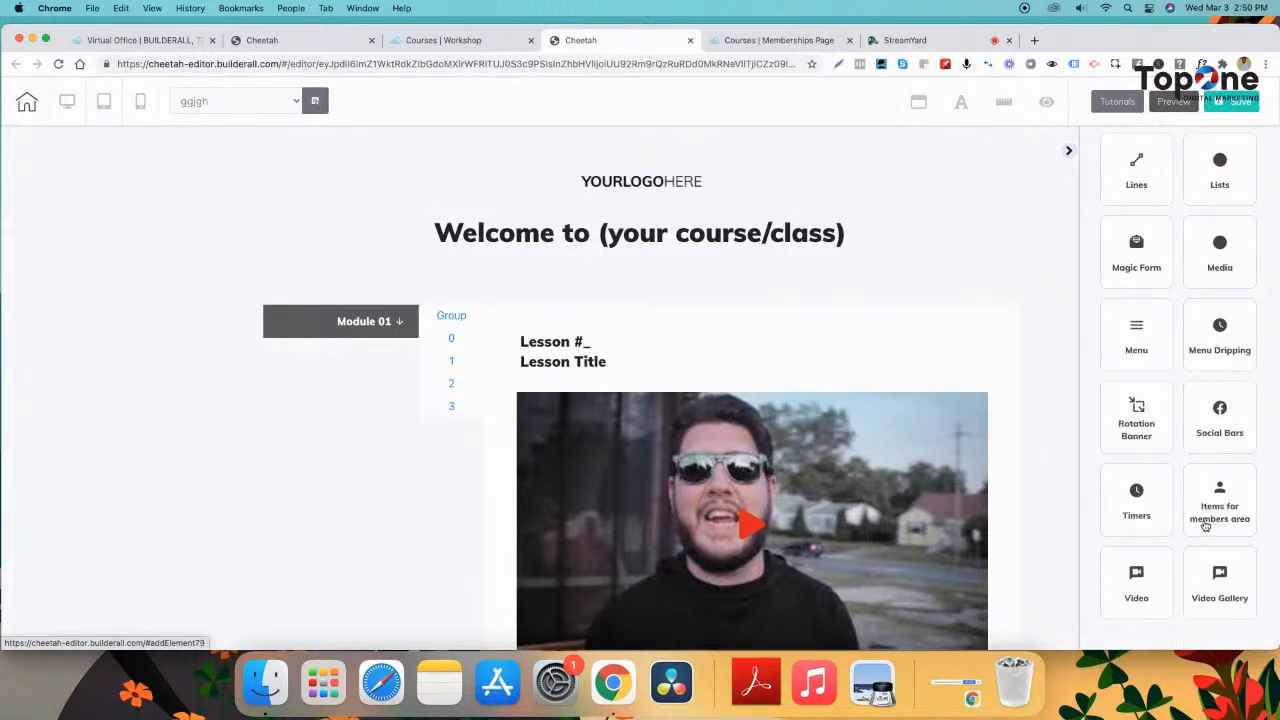
{"action": "left_click", "coordinate": [1221, 248]}
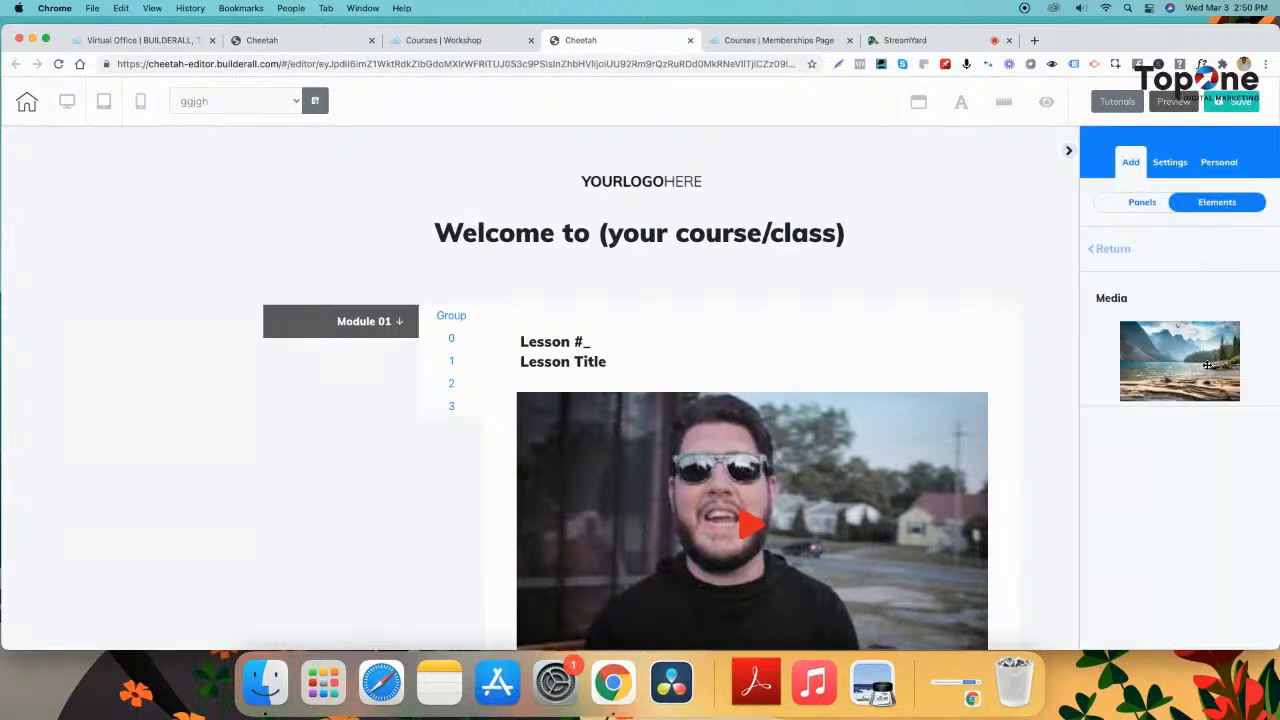
{"action": "left_click_drag", "start_coordinate": [1203, 366], "coordinate": [887, 244]}
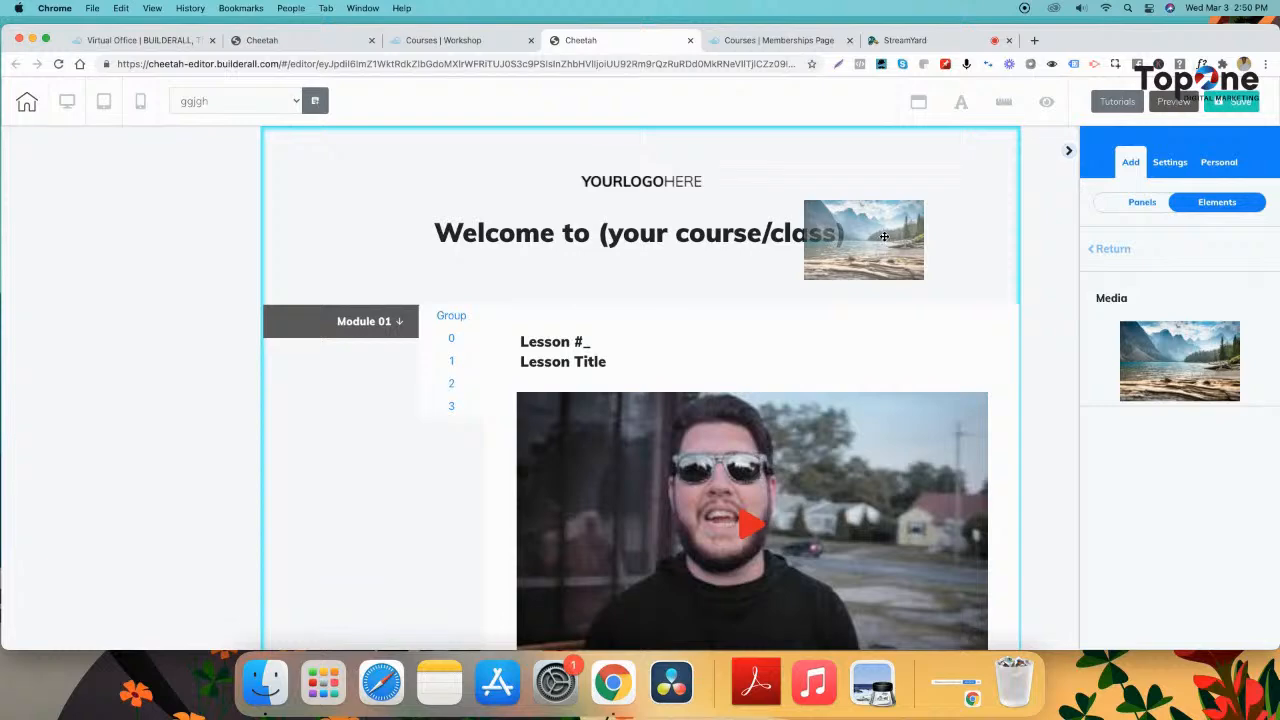
{"action": "left_click_drag", "start_coordinate": [884, 236], "coordinate": [332, 282]}
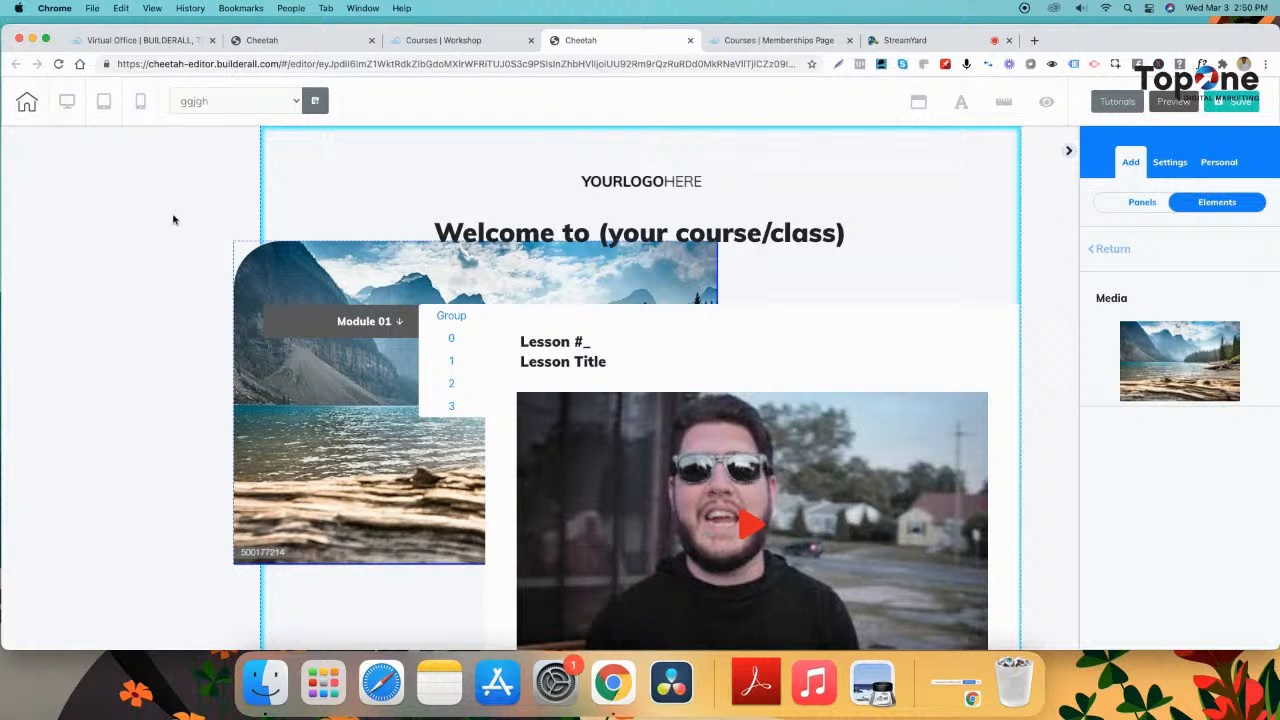
{"action": "left_click_drag", "start_coordinate": [173, 220], "coordinate": [188, 216]}
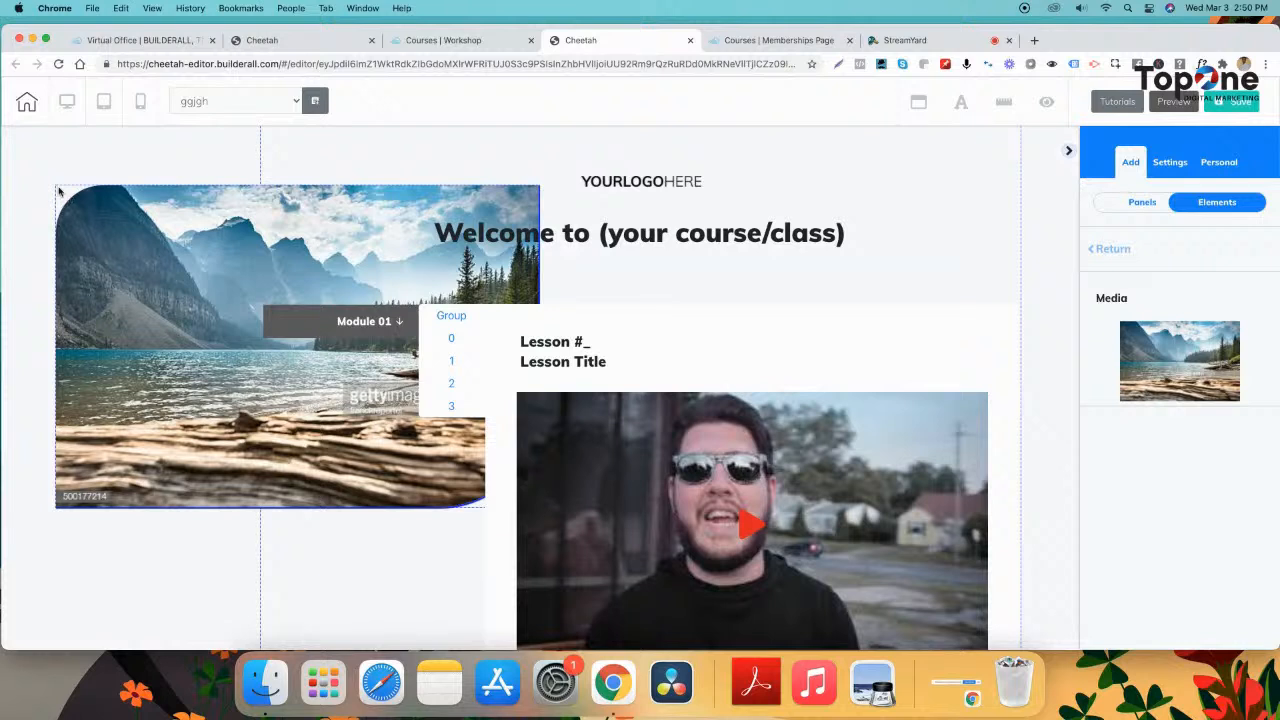
- Shrink the lake picture and place it beside the Module 01 bar, partly outside the page's content boundary
{"action": "left_click_drag", "start_coordinate": [359, 461], "coordinate": [254, 402]}
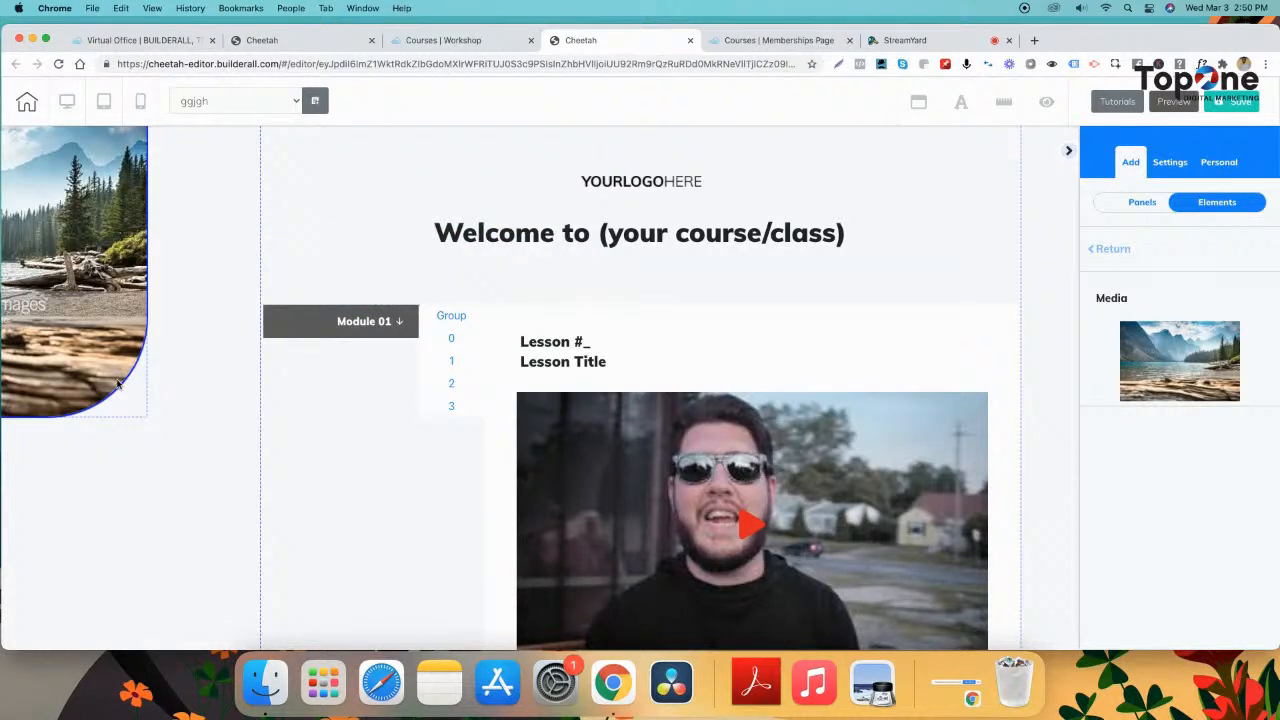
{"action": "left_click_drag", "start_coordinate": [149, 417], "coordinate": [137, 412]}
{"action": "mouse_move", "coordinate": [71, 360]}
{"action": "left_click_drag", "start_coordinate": [78, 366], "coordinate": [387, 517]}
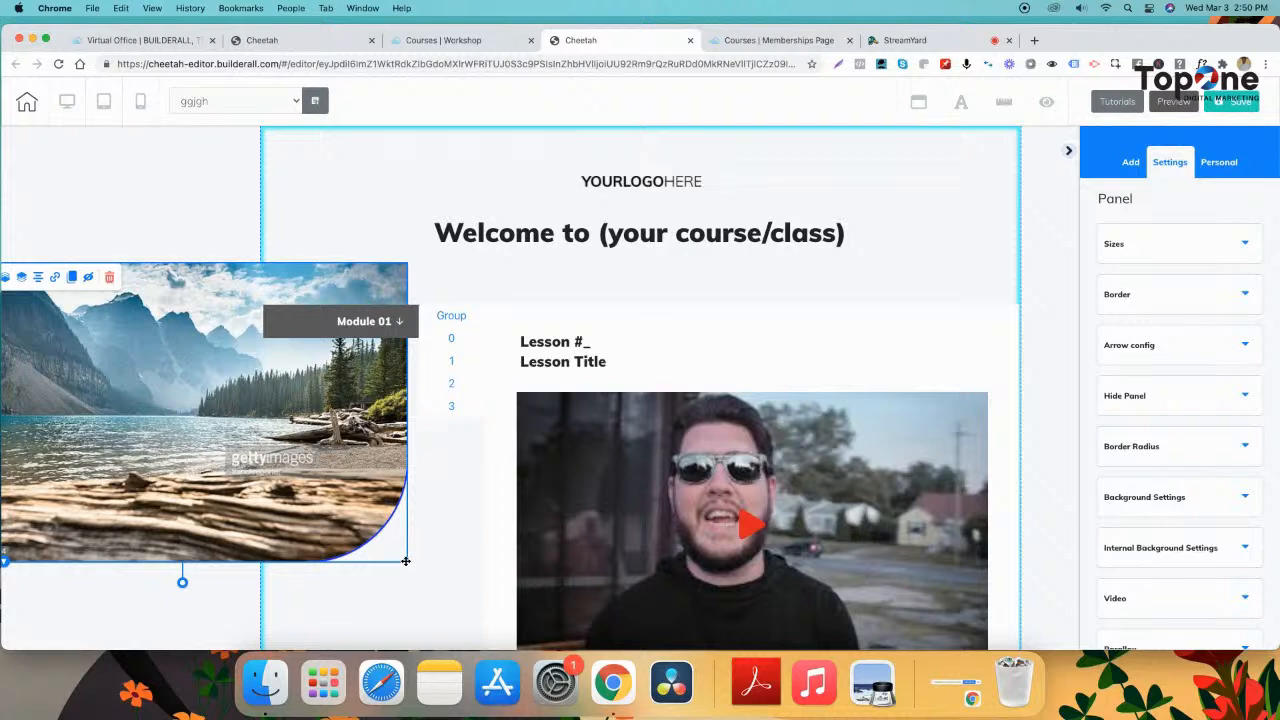
{"action": "left_click", "coordinate": [406, 562]}
{"action": "left_click", "coordinate": [403, 555]}
{"action": "left_click_drag", "start_coordinate": [407, 562], "coordinate": [180, 400]}
{"action": "left_click_drag", "start_coordinate": [109, 328], "coordinate": [223, 313]}
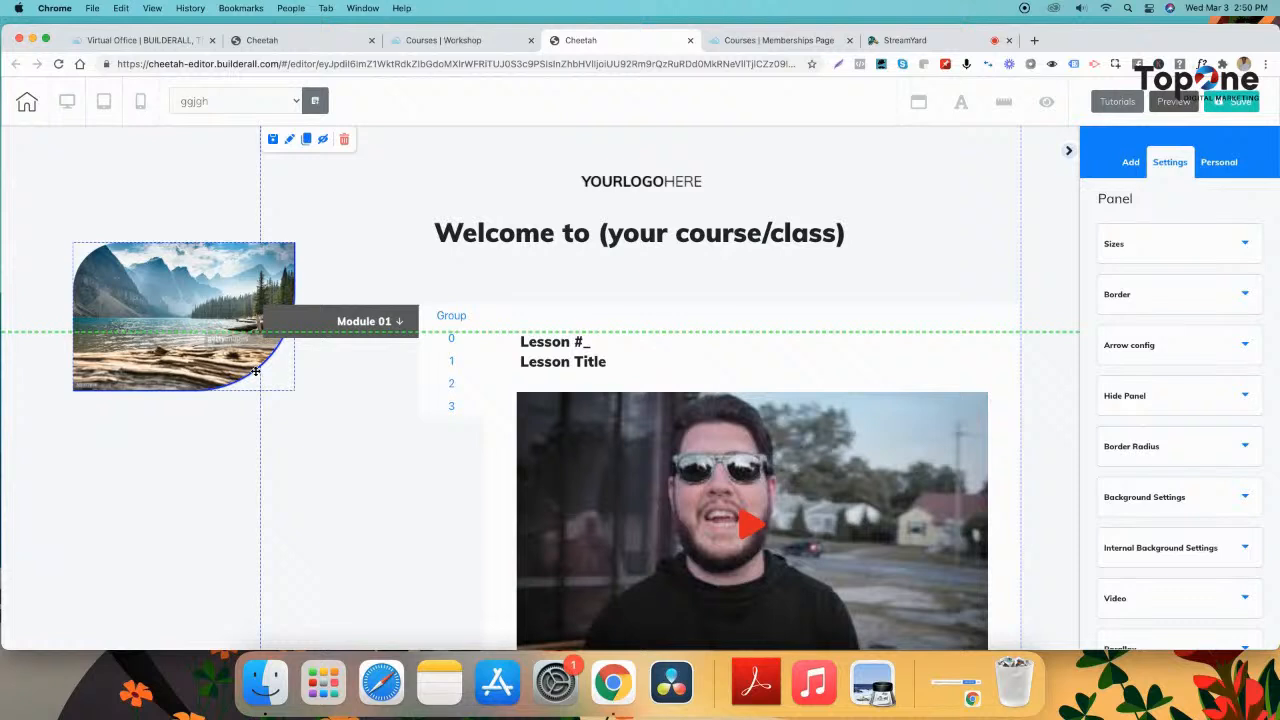
{"action": "left_click_drag", "start_coordinate": [164, 257], "coordinate": [164, 258]}
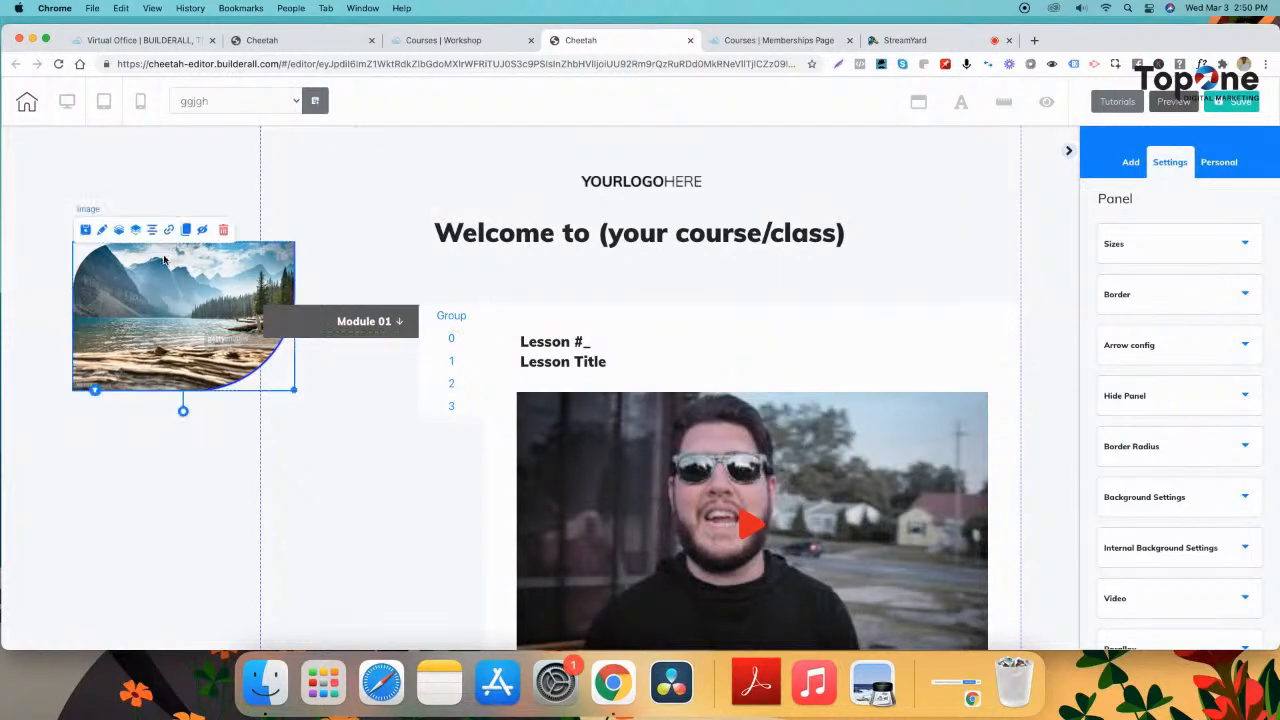
- Replace the lake picture with the converted-png logo from the user files
{"action": "left_click", "coordinate": [104, 231]}
{"action": "left_click", "coordinate": [1120, 244]}
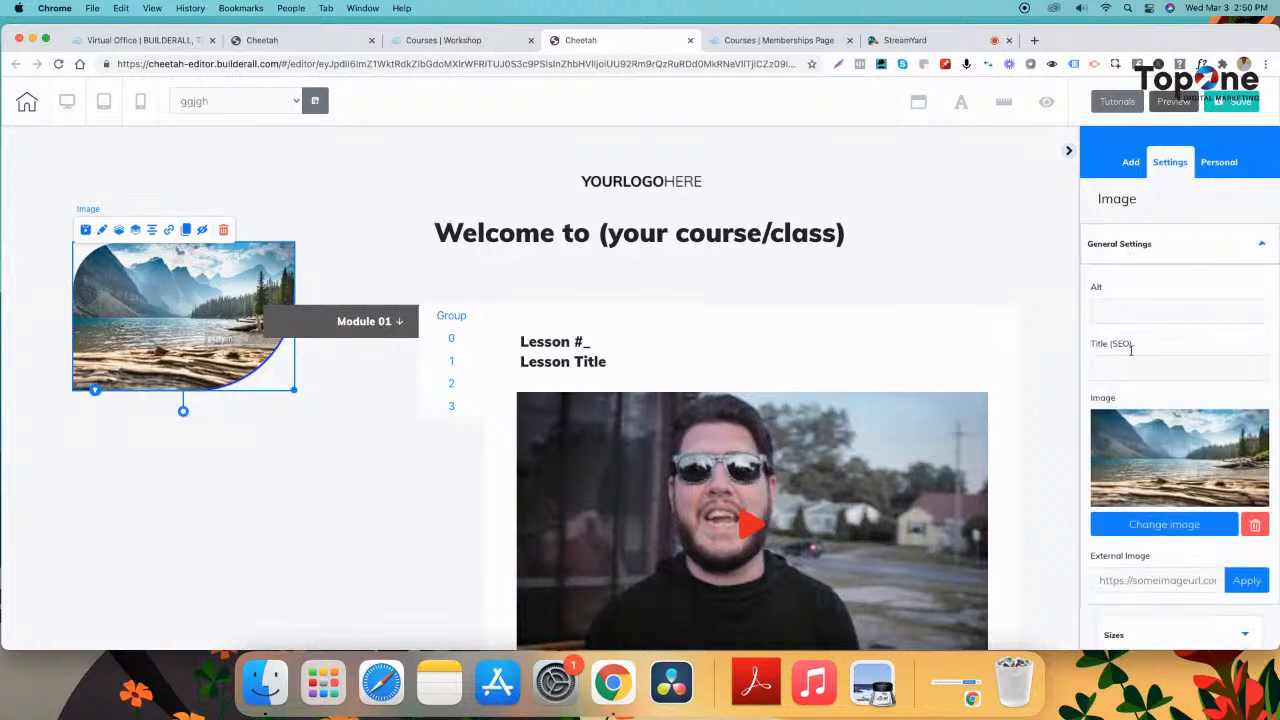
{"action": "left_click", "coordinate": [1165, 525]}
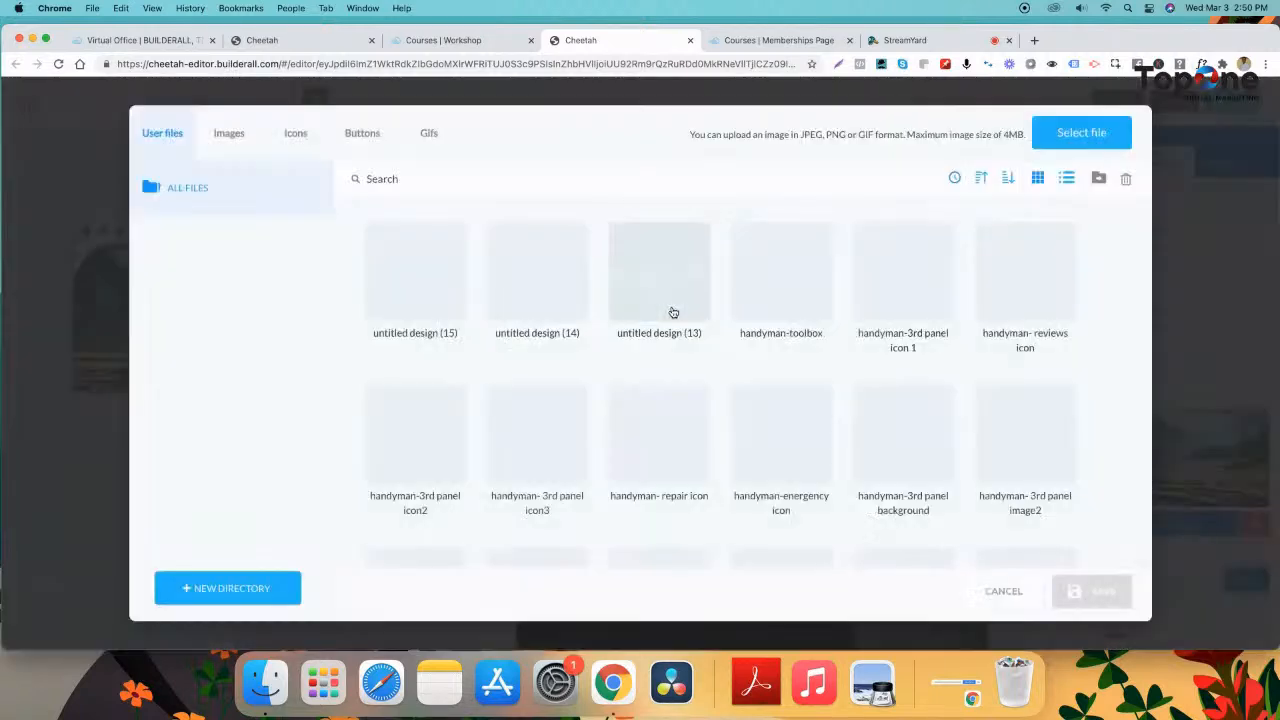
{"action": "scroll", "coordinate": [766, 394], "scroll_direction": "down", "scroll_amount": 5}
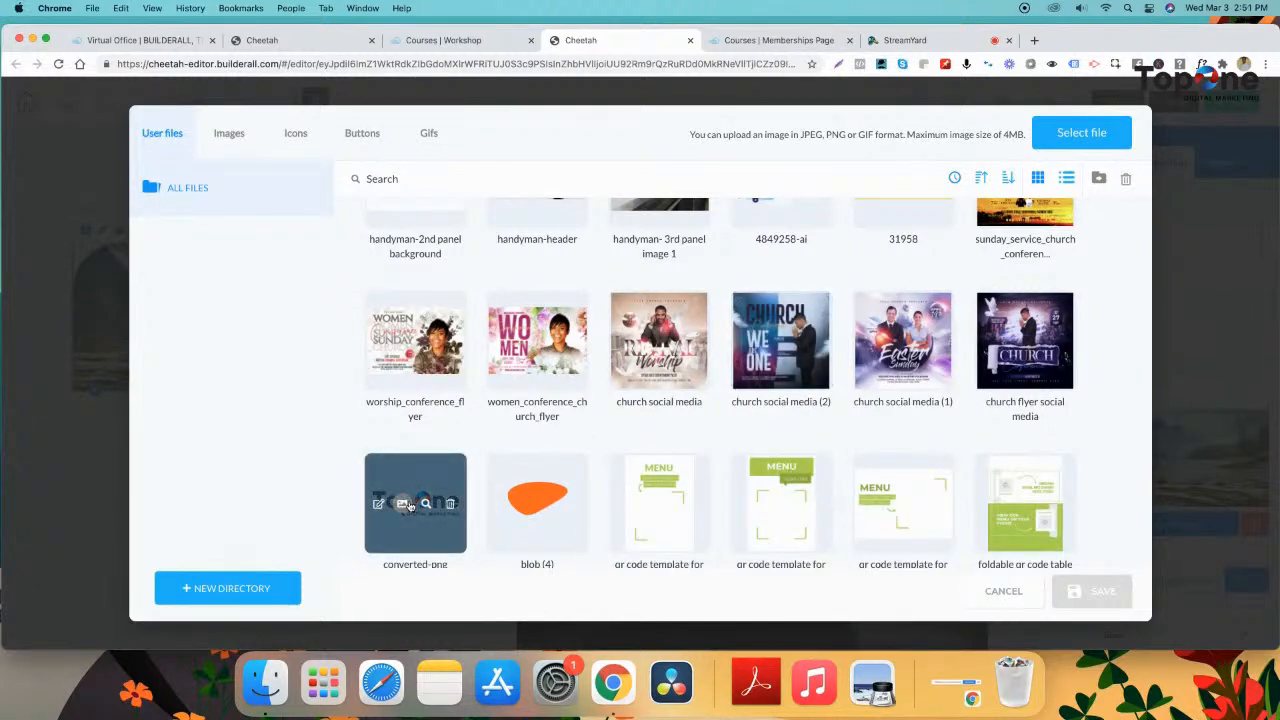
{"action": "left_click", "coordinate": [401, 472]}
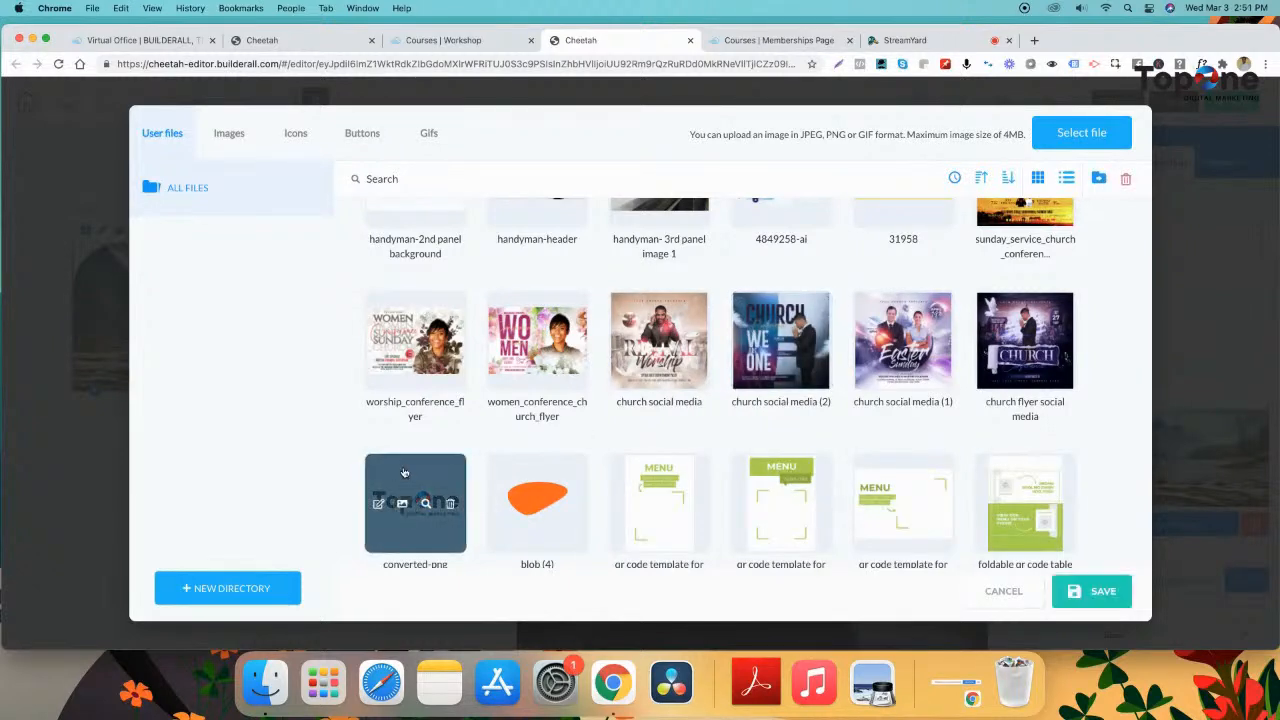
{"action": "left_click", "coordinate": [1066, 603]}
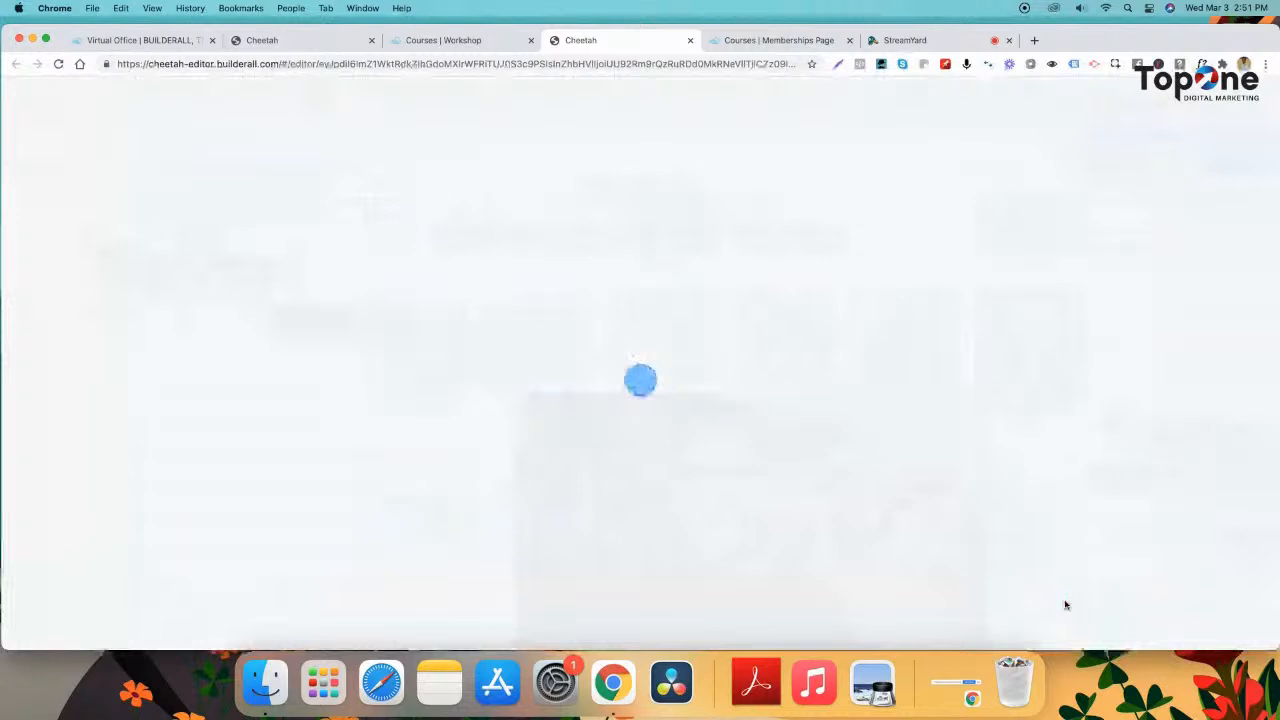
- Reposition the cut-off TopOne logo near the page header, and delete that media element
{"action": "left_click_drag", "start_coordinate": [291, 307], "coordinate": [335, 247]}
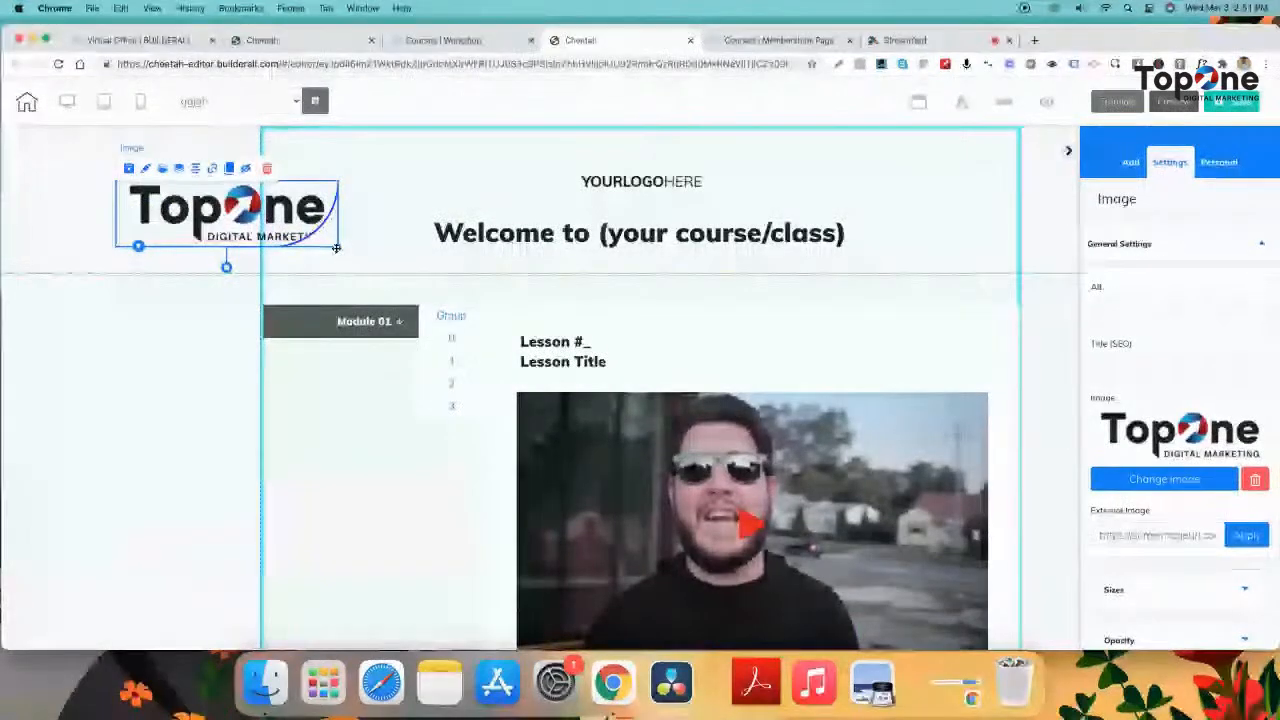
{"action": "left_click", "coordinate": [336, 253]}
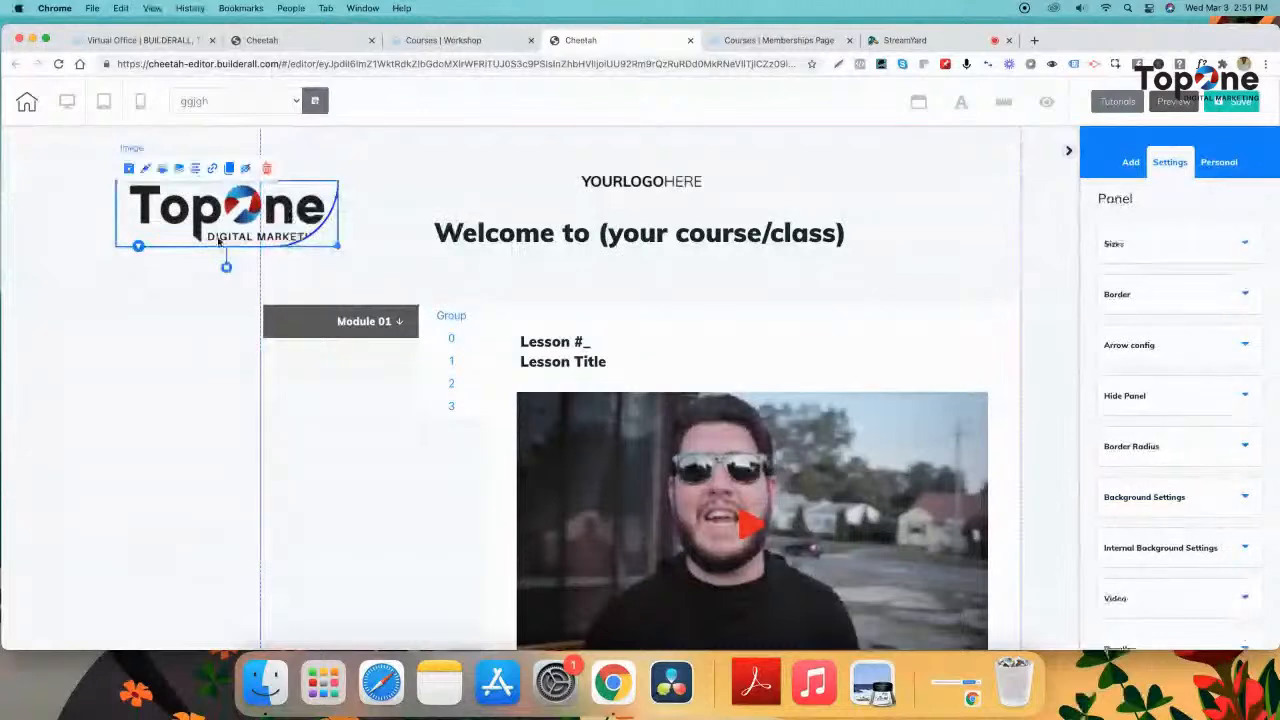
{"action": "left_click", "coordinate": [266, 168]}
{"action": "left_click", "coordinate": [740, 402]}
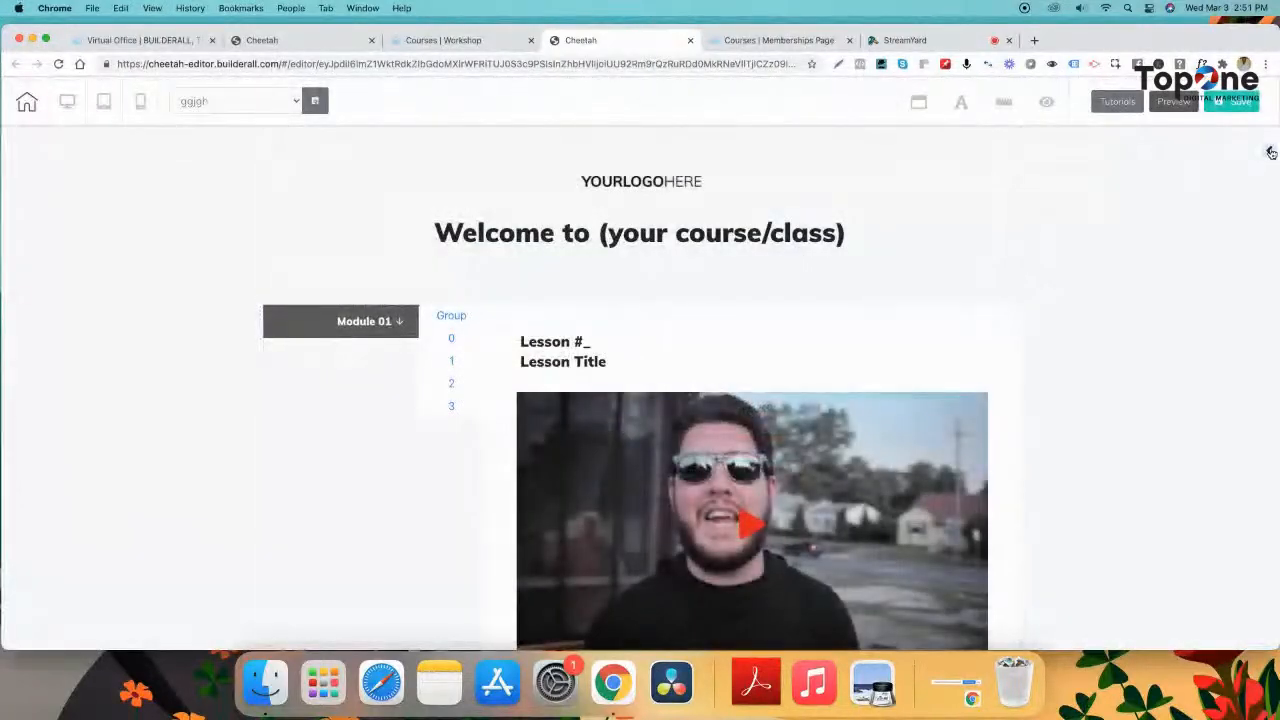
- Add a horizontal Image element beside the welcome heading and shrink it to logo size
{"action": "left_click", "coordinate": [1268, 151]}
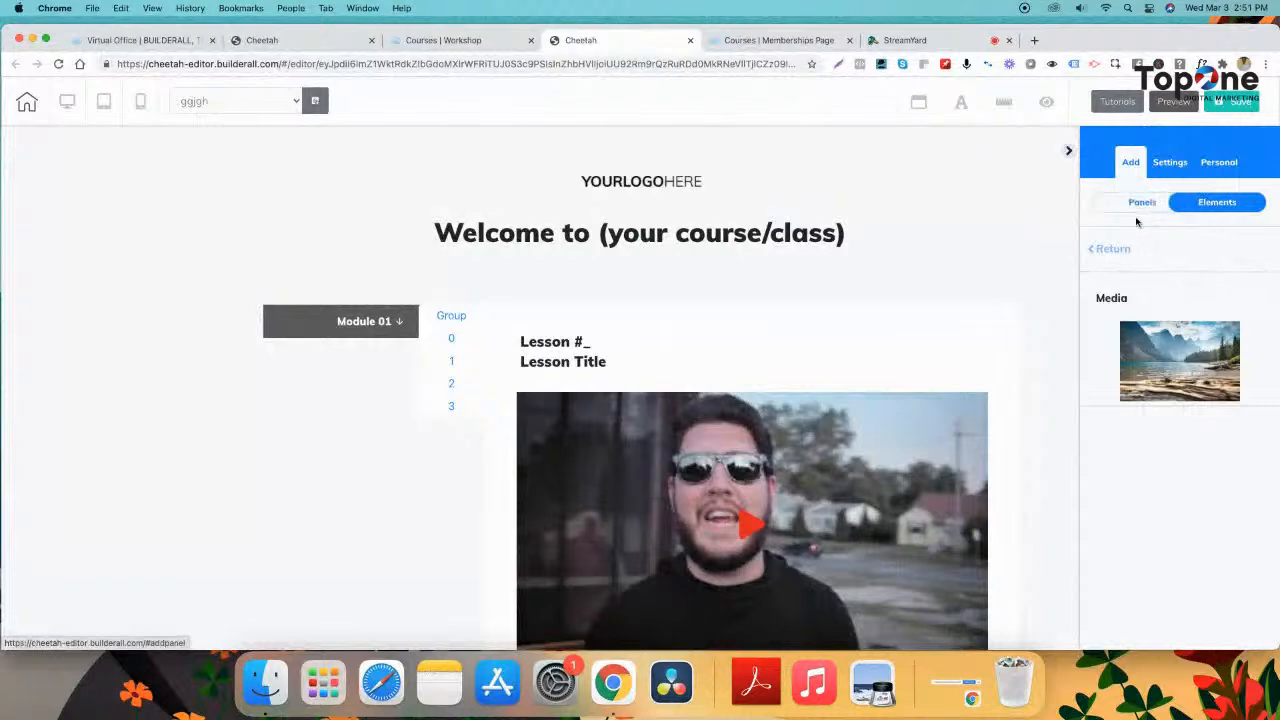
{"action": "left_click", "coordinate": [1112, 249]}
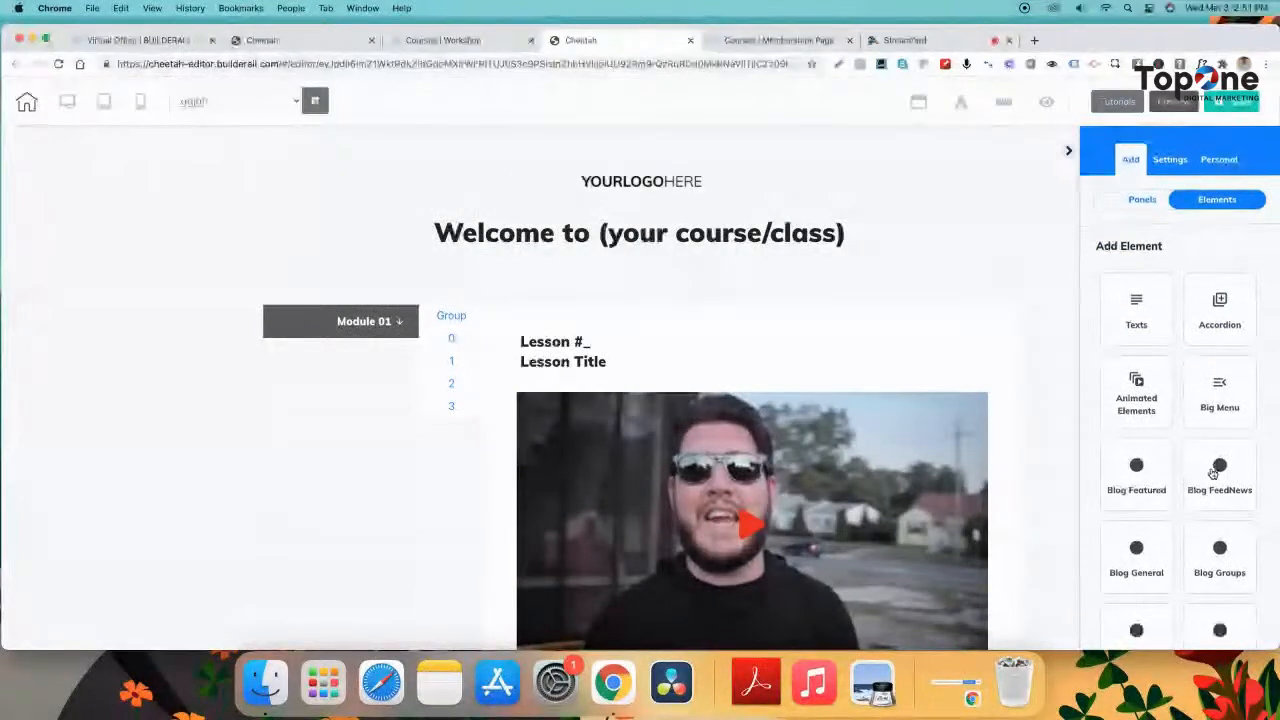
{"action": "scroll", "coordinate": [1212, 472], "scroll_direction": "down", "scroll_amount": 8}
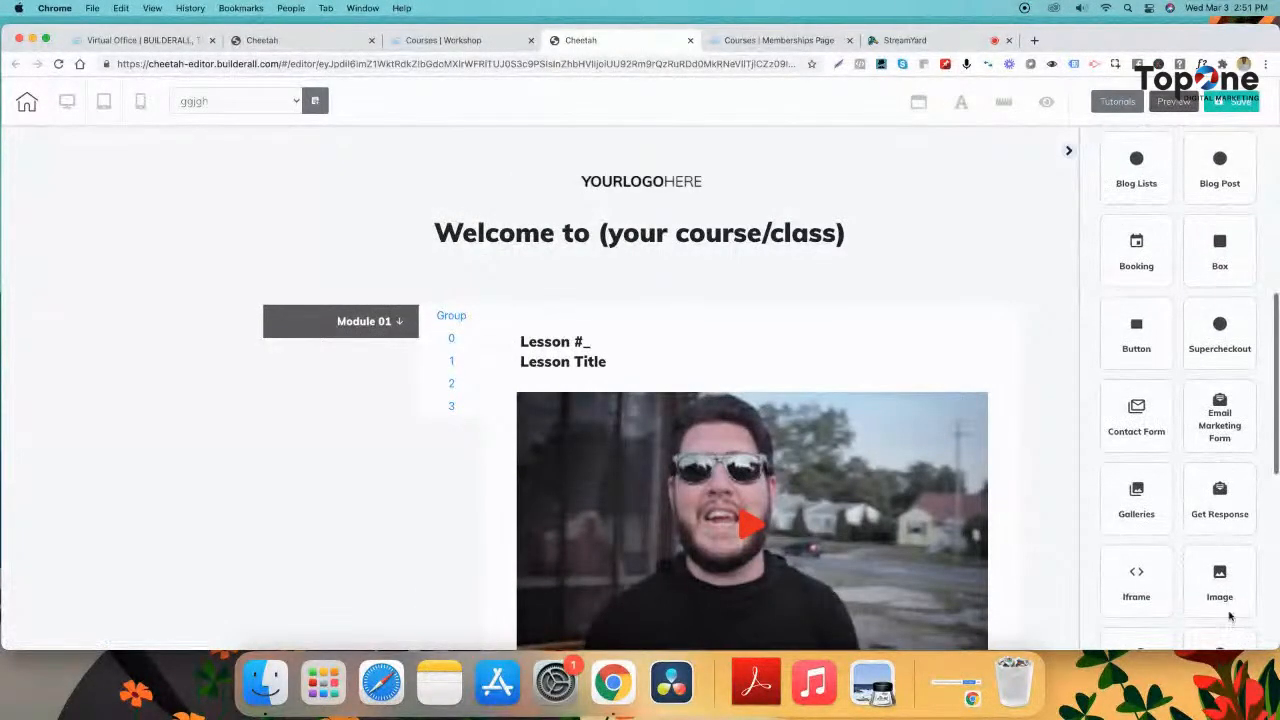
{"action": "left_click", "coordinate": [1219, 588]}
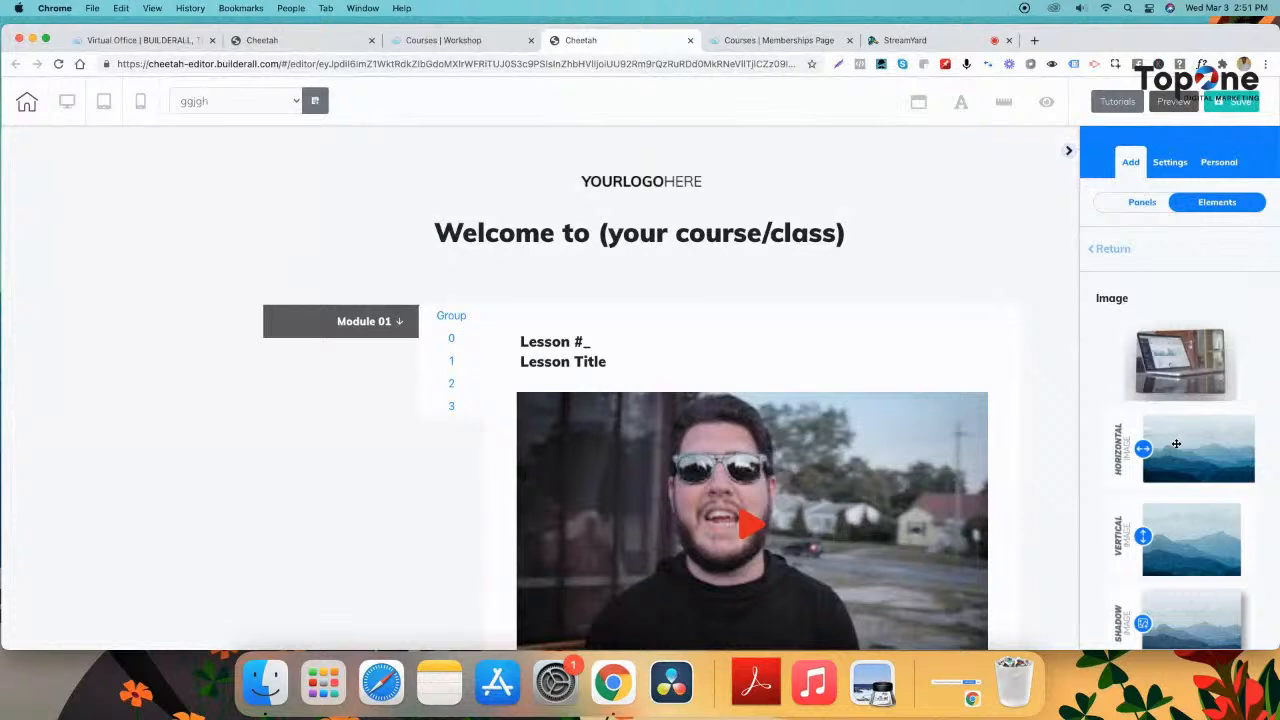
{"action": "left_click_drag", "start_coordinate": [1131, 421], "coordinate": [537, 316]}
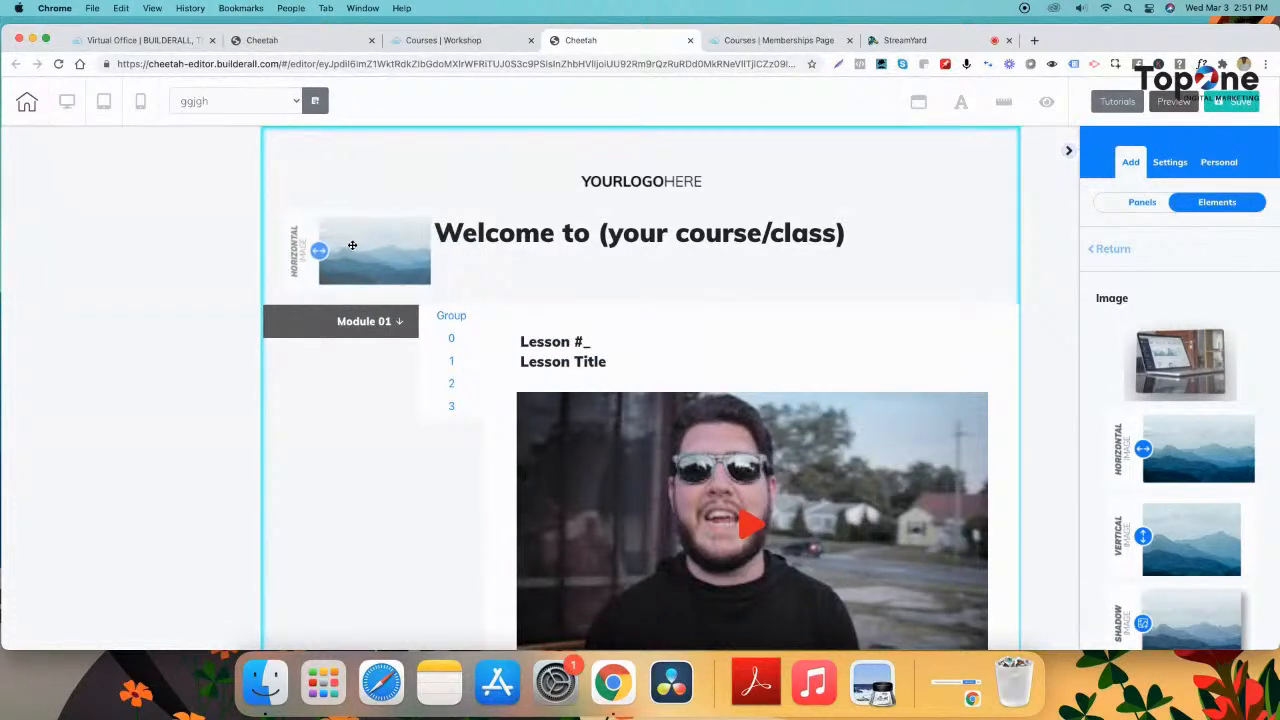
{"action": "left_click_drag", "start_coordinate": [354, 247], "coordinate": [372, 227]}
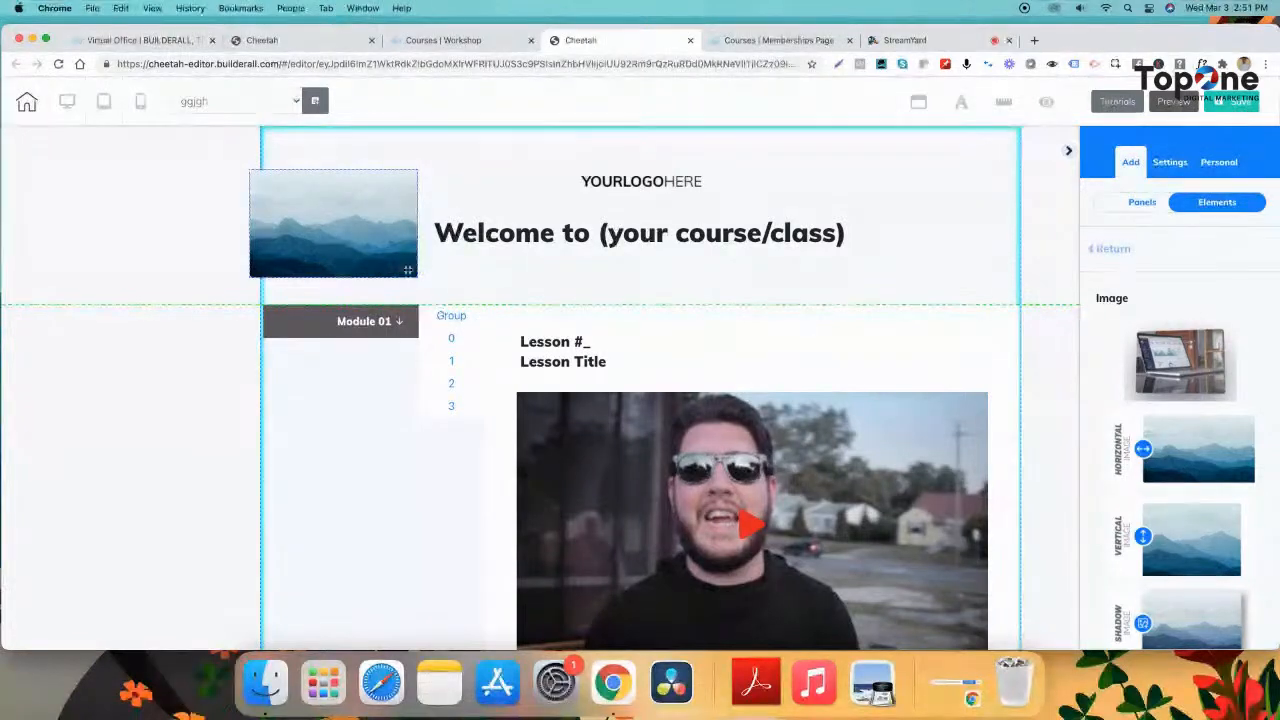
{"action": "left_click", "coordinate": [412, 272]}
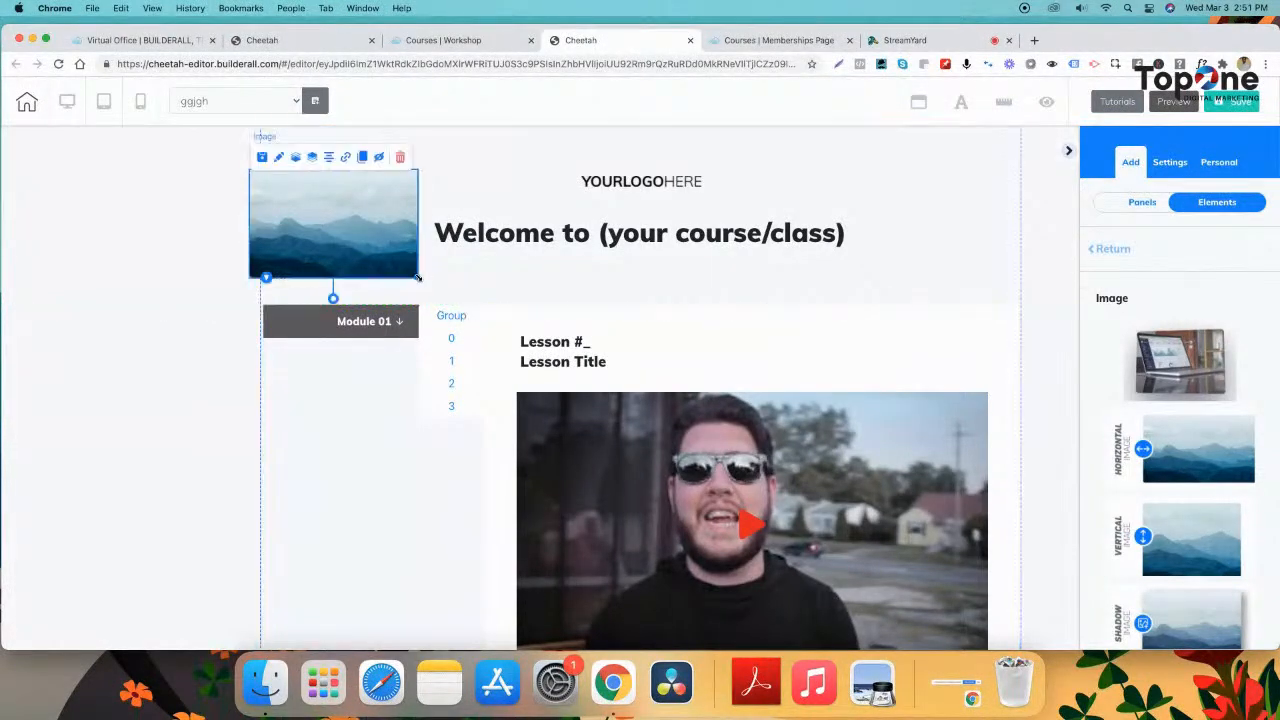
{"action": "left_click_drag", "start_coordinate": [418, 277], "coordinate": [370, 248]}
{"action": "left_click", "coordinate": [266, 225]}
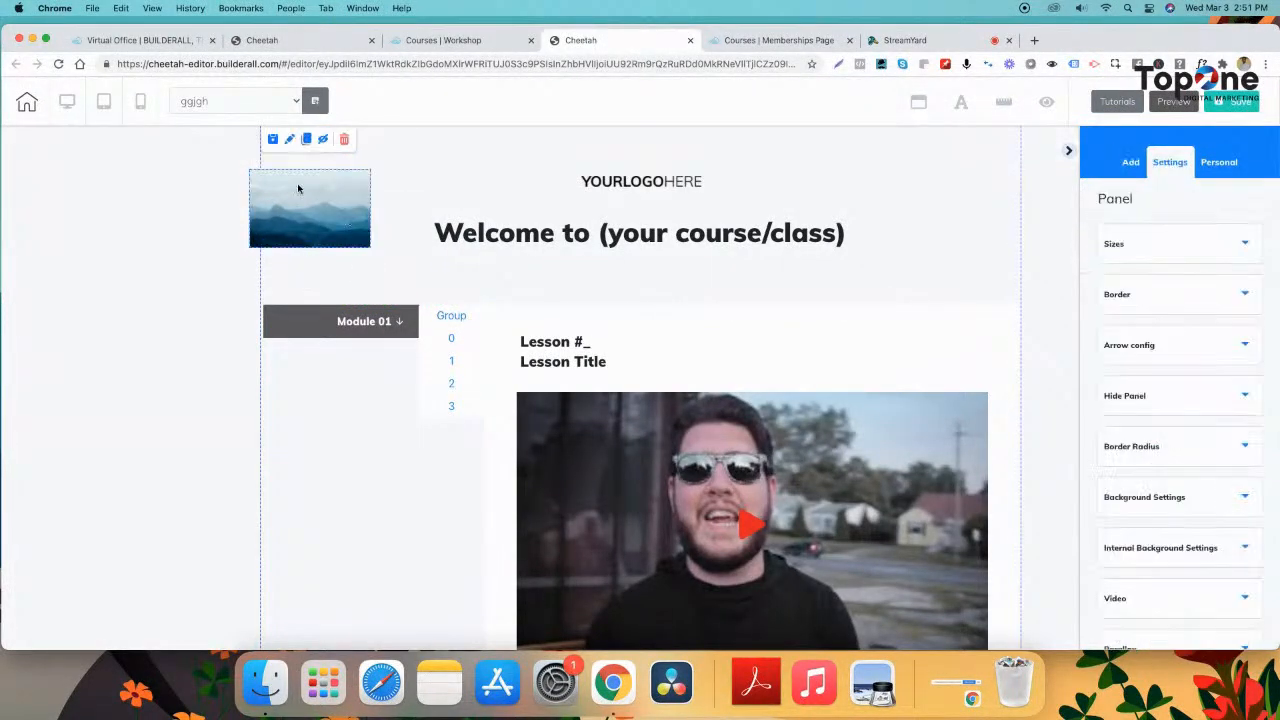
- Replace the mountain picture in the new image element with the converted-png logo from the user files
{"action": "left_click", "coordinate": [266, 225]}
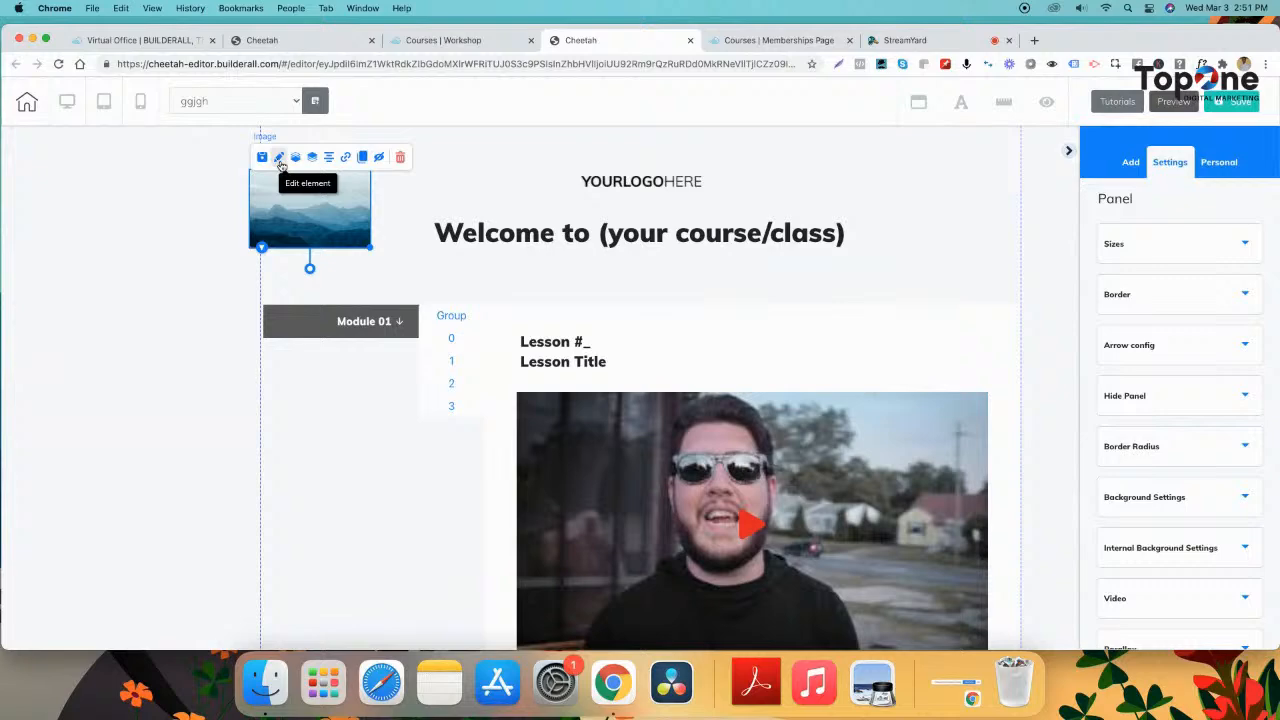
{"action": "left_click", "coordinate": [1160, 243]}
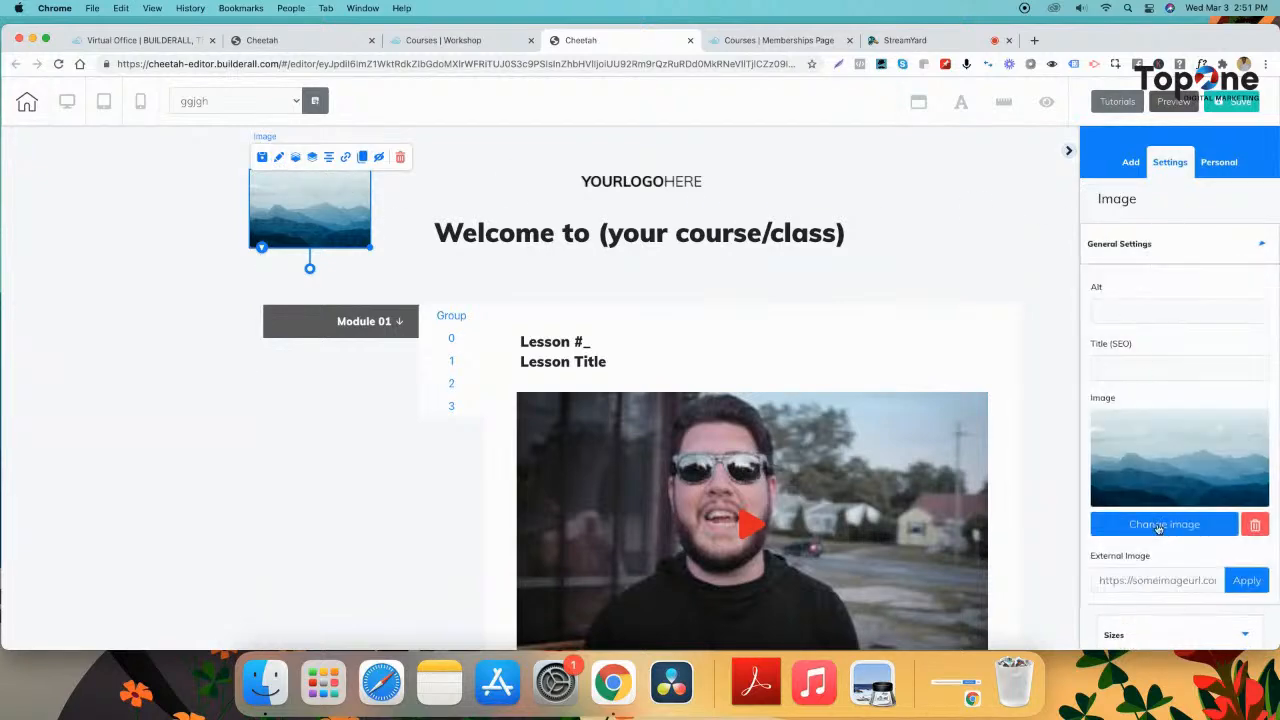
{"action": "left_click", "coordinate": [1160, 524]}
{"action": "scroll", "coordinate": [898, 433], "scroll_direction": "down", "scroll_amount": 10}
{"action": "scroll", "coordinate": [898, 433], "scroll_direction": "down", "scroll_amount": 15}
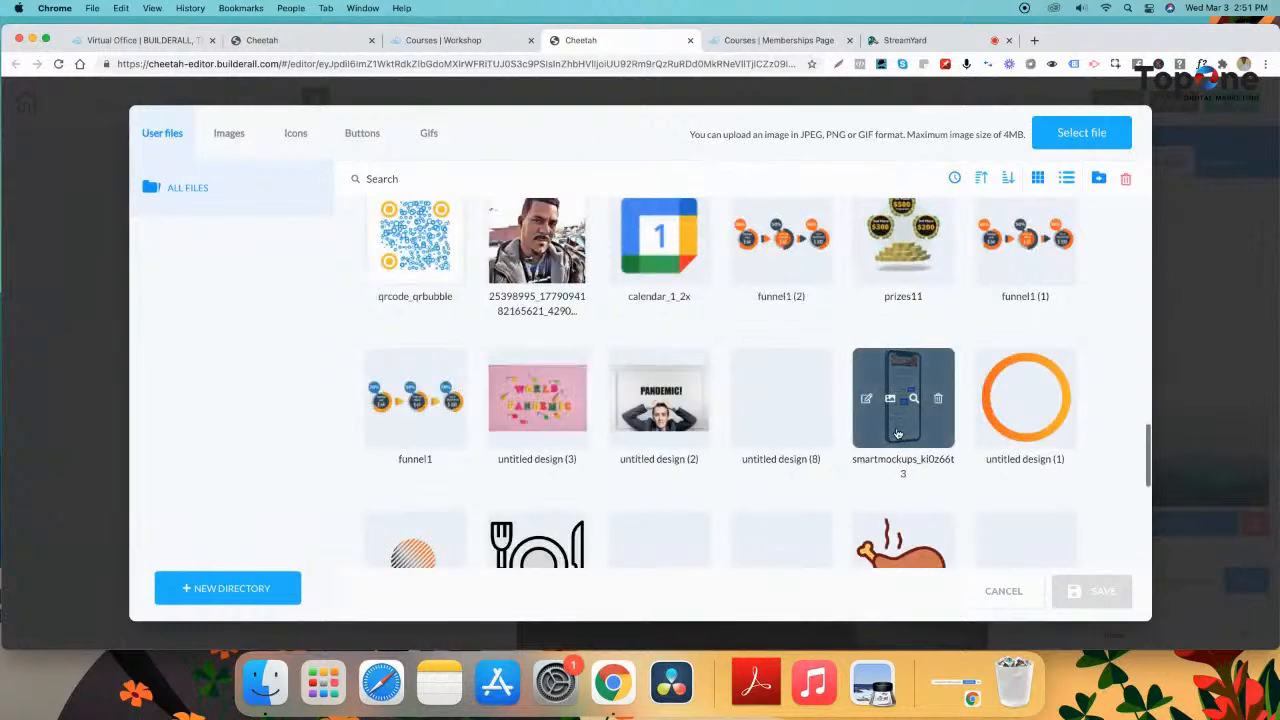
{"action": "scroll", "coordinate": [898, 433], "scroll_direction": "down", "scroll_amount": 15}
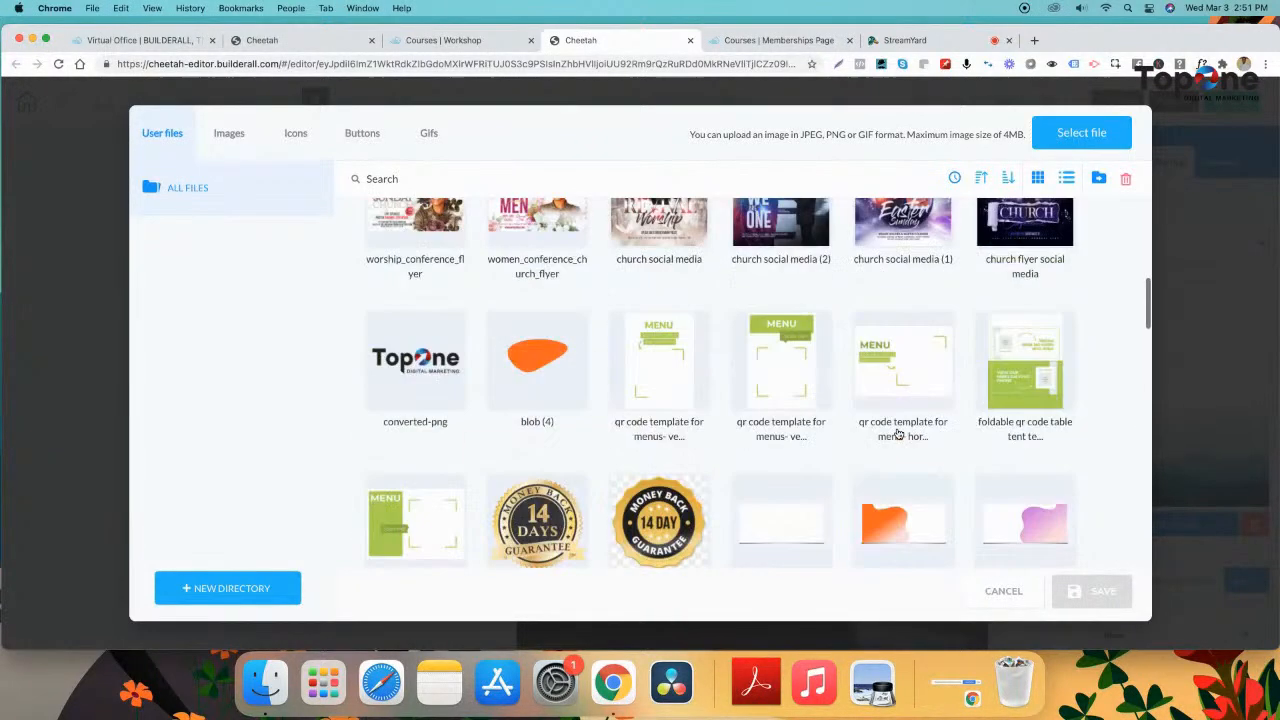
{"action": "scroll", "coordinate": [898, 433], "scroll_direction": "up", "scroll_amount": 2}
{"action": "scroll", "coordinate": [898, 433], "scroll_direction": "down", "scroll_amount": 1}
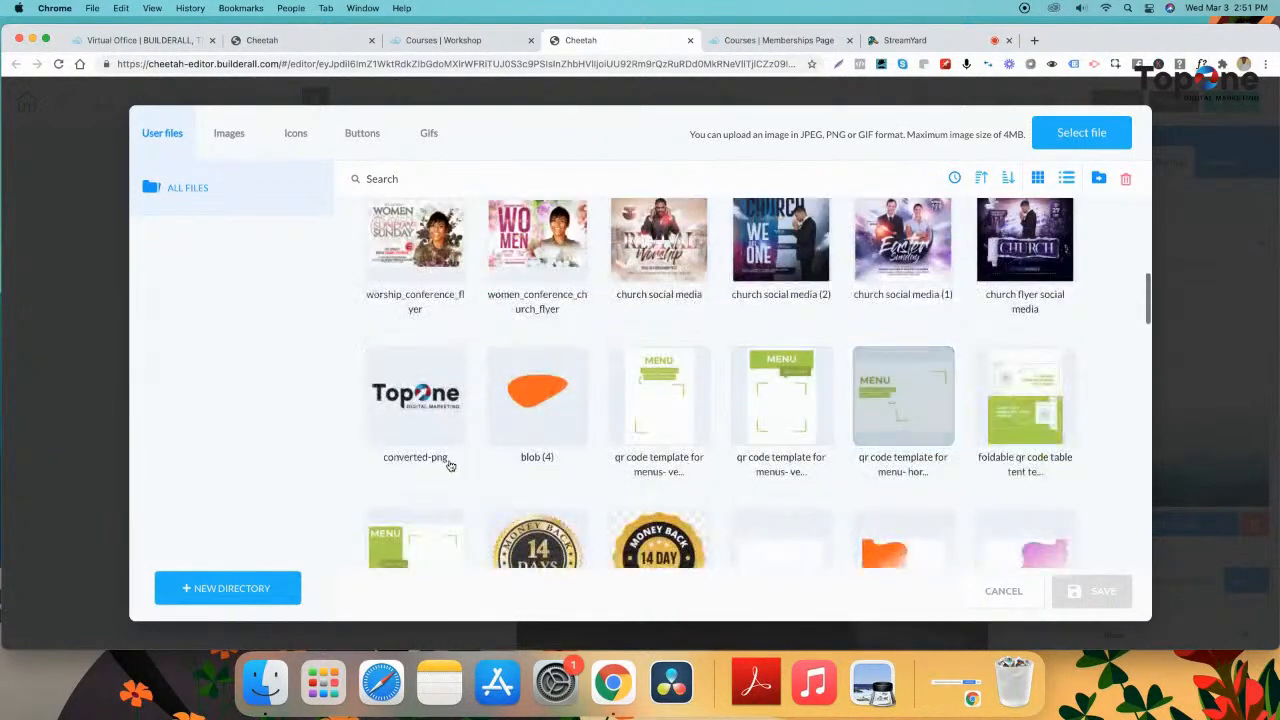
{"action": "left_click", "coordinate": [415, 398]}
{"action": "left_click", "coordinate": [1090, 591]}
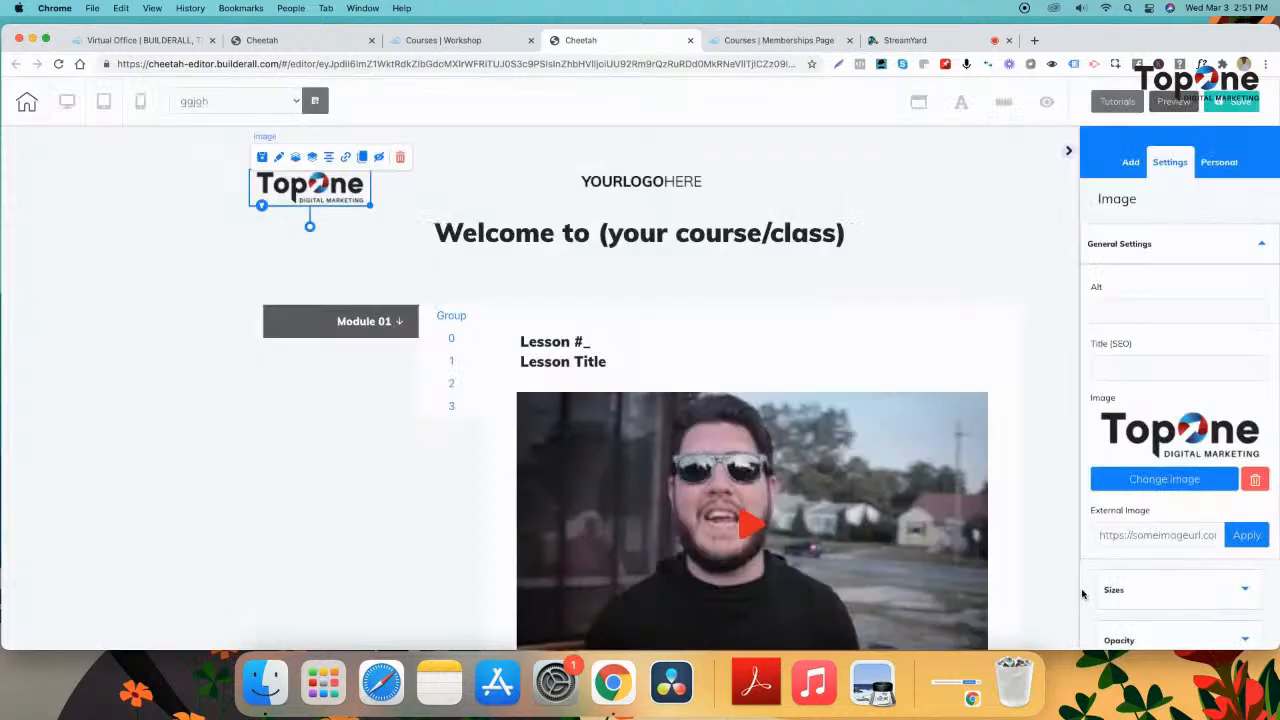
- Delete the YOURLOGOHERE placeholder and centre the TopOne logo above the welcome heading in its place
{"action": "left_click_drag", "start_coordinate": [322, 195], "coordinate": [658, 186]}
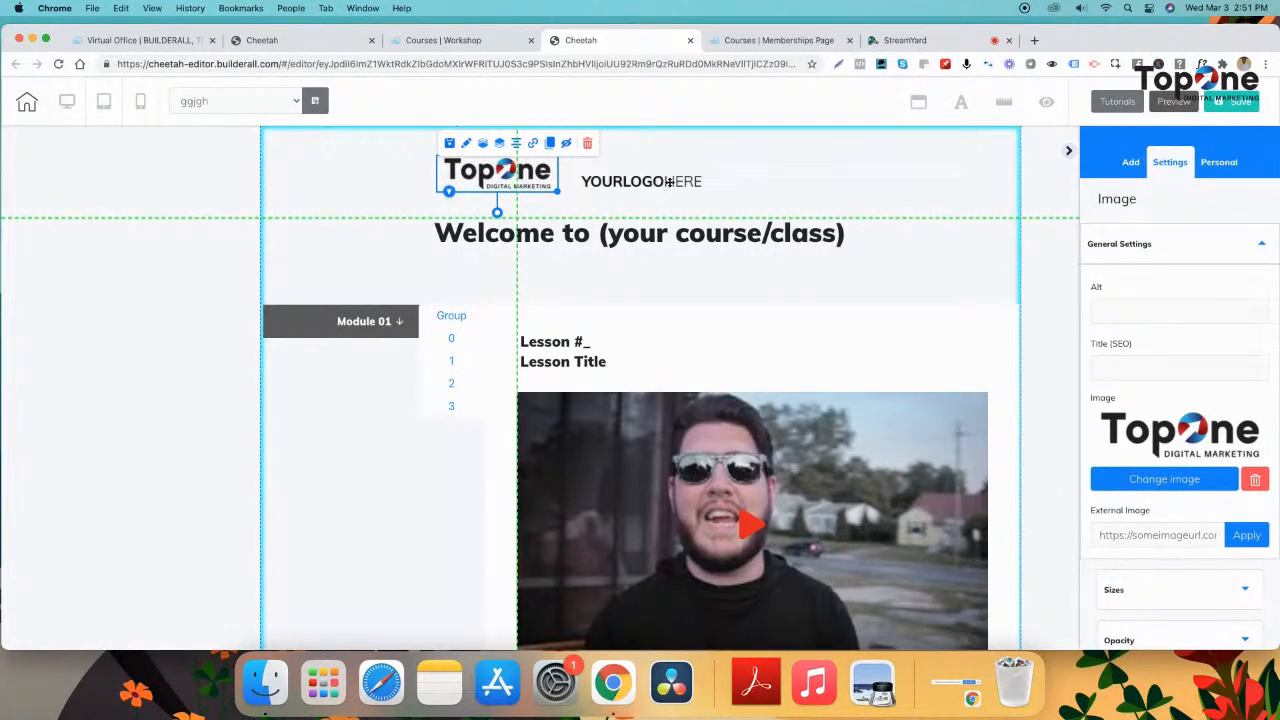
{"action": "left_click", "coordinate": [673, 183]}
{"action": "left_click", "coordinate": [731, 158]}
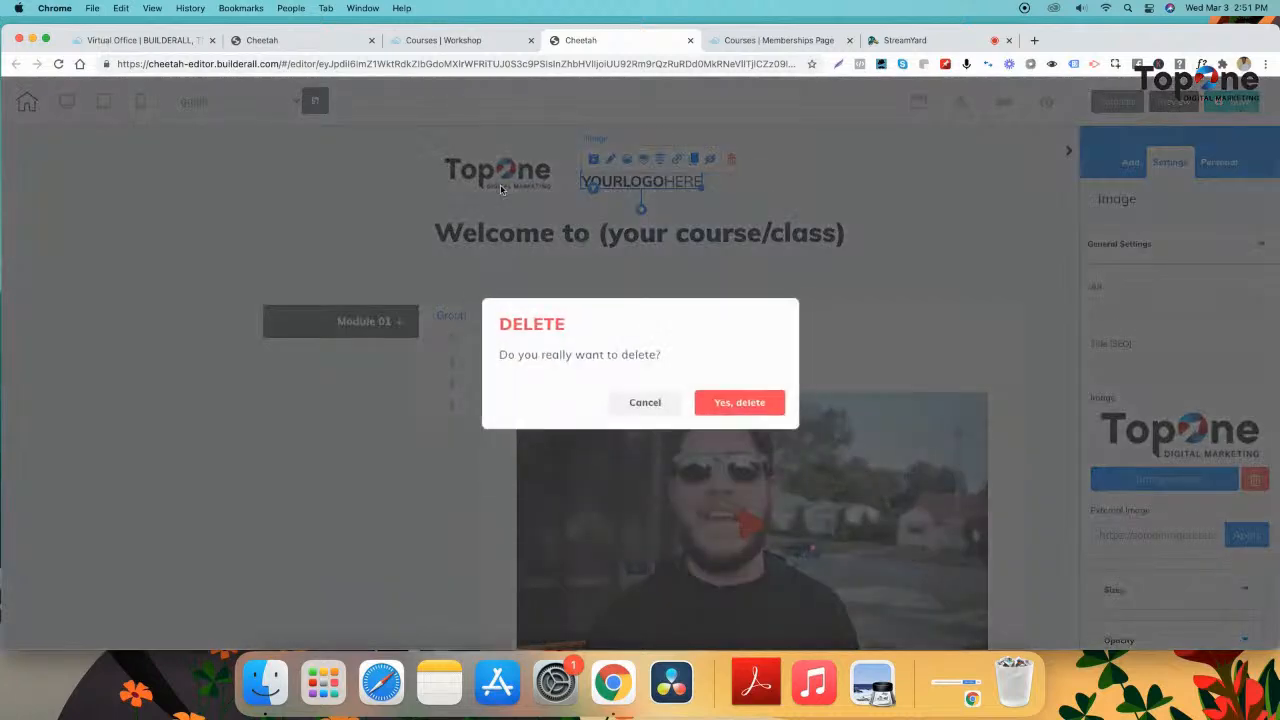
{"action": "left_click", "coordinate": [738, 402]}
{"action": "left_click_drag", "start_coordinate": [510, 171], "coordinate": [636, 170]}
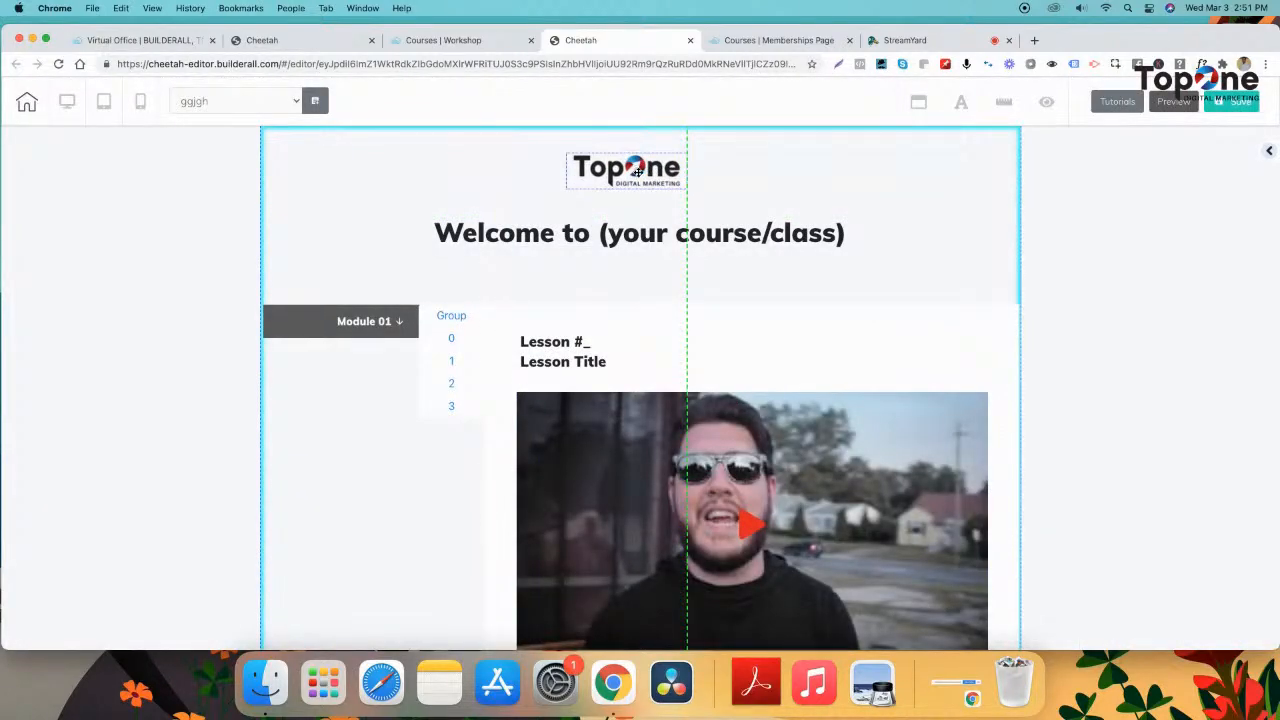
- Dismiss the logo's link settings without setting a link, and delete the TopOne logo image above the welcome heading
{"action": "double_click", "coordinate": [657, 175]}
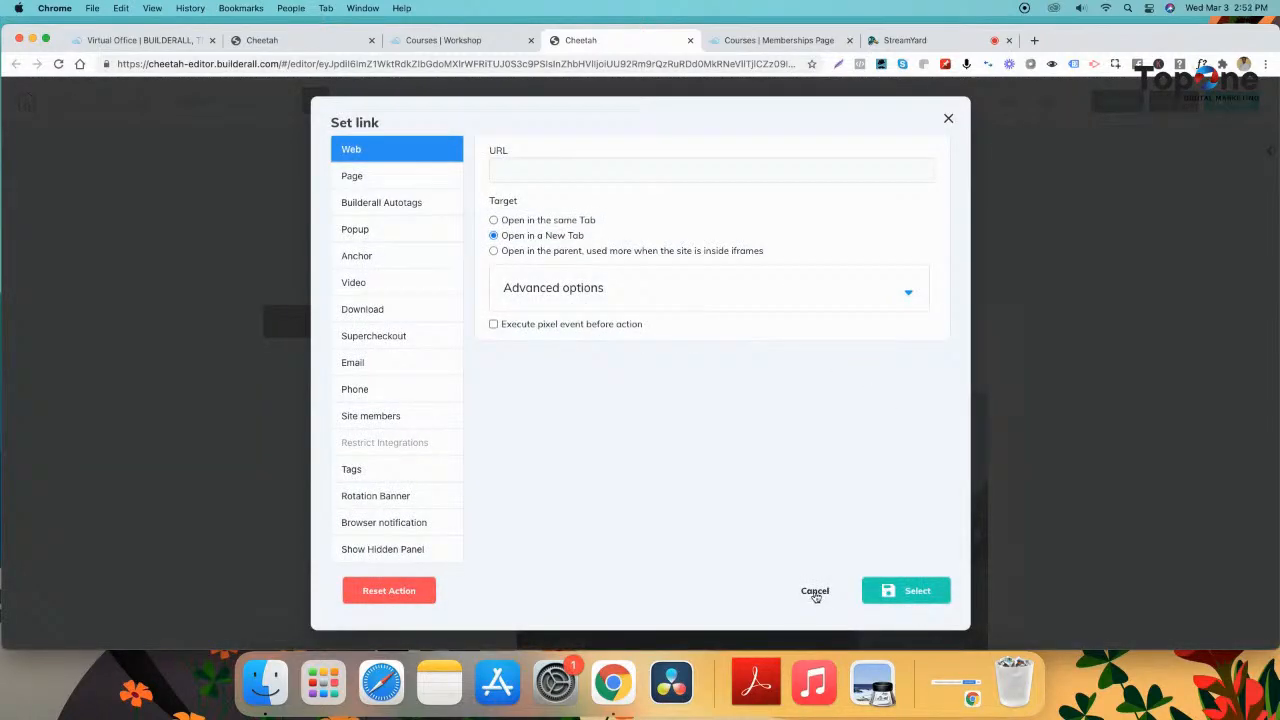
{"action": "left_click", "coordinate": [815, 591]}
{"action": "scroll", "coordinate": [500, 180], "scroll_direction": "down", "scroll_amount": 3}
{"action": "scroll", "coordinate": [518, 186], "scroll_direction": "up", "scroll_amount": 3}
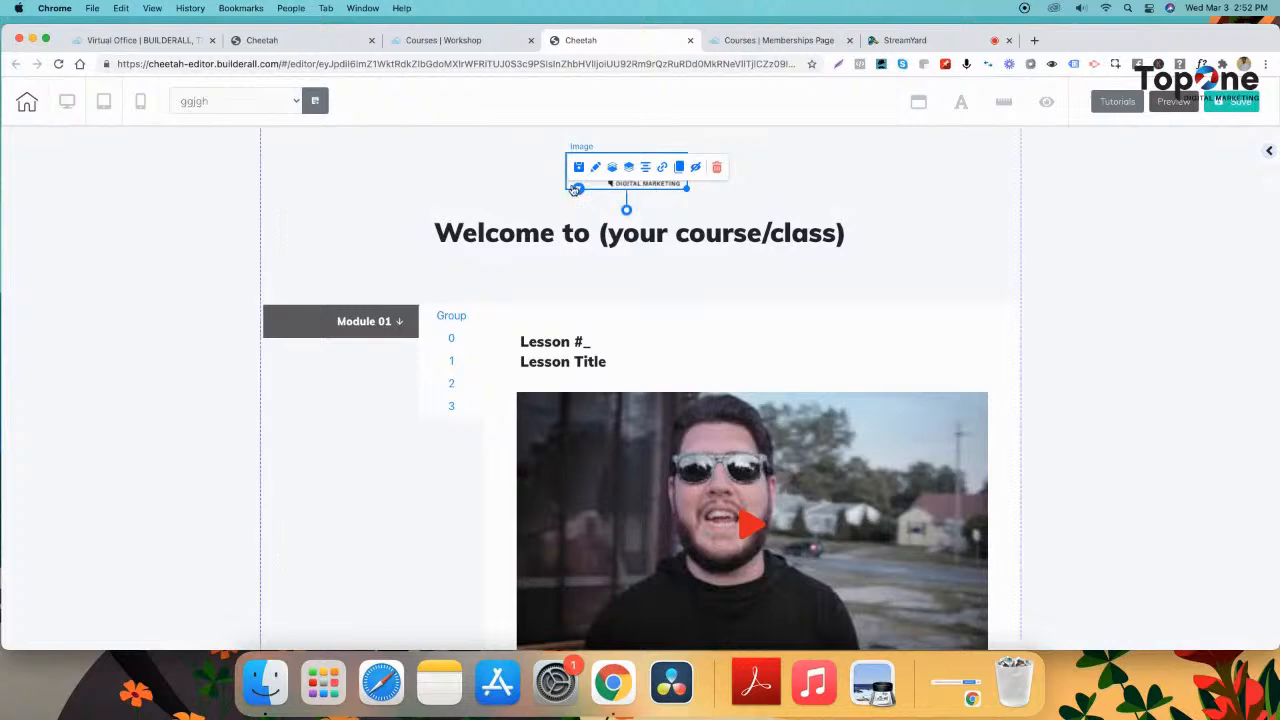
{"action": "left_click", "coordinate": [717, 171]}
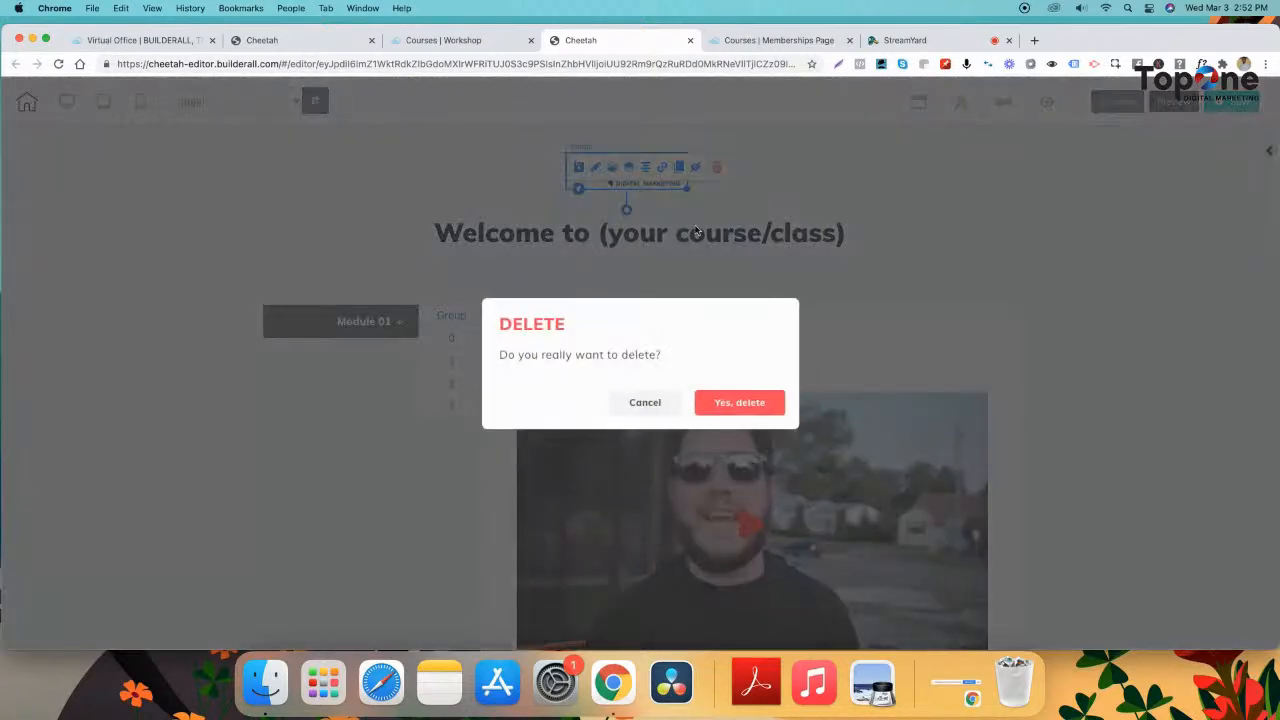
{"action": "left_click", "coordinate": [709, 403]}
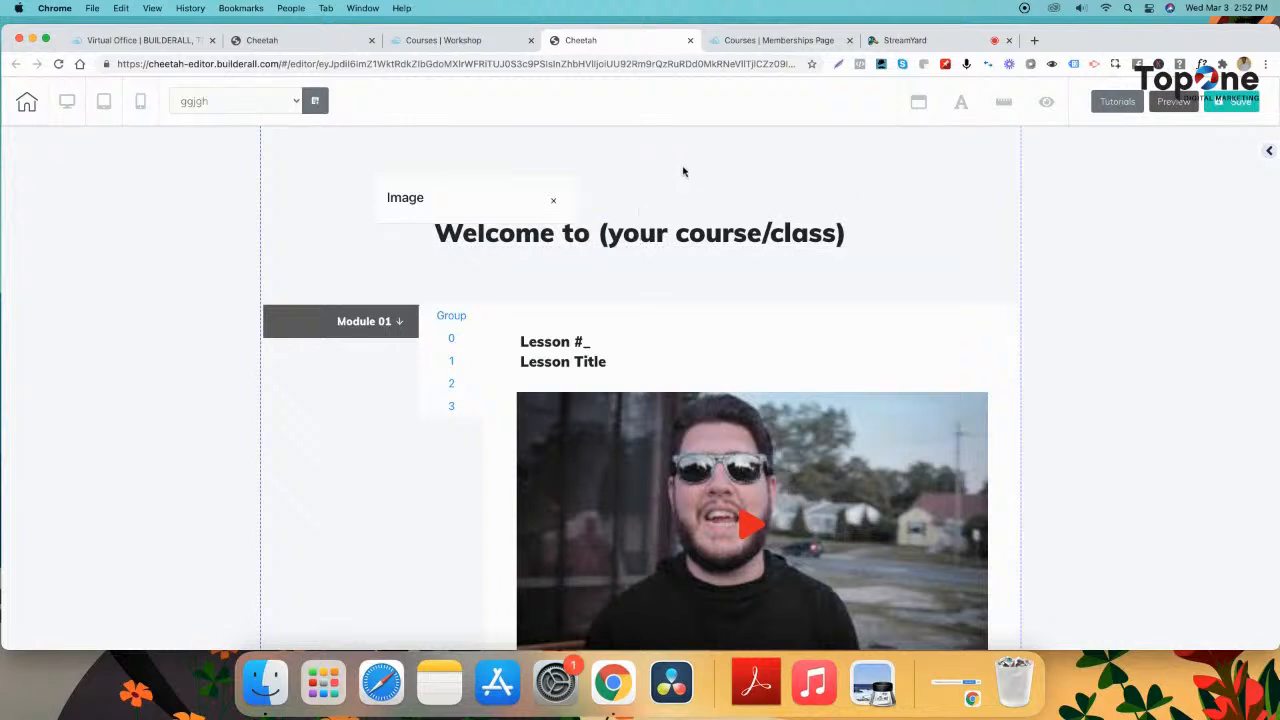
- Check the published Workshop page, and inspect the welcome heading, Module 01 accordion and lesson banner in the Cheetah editor
{"action": "left_click", "coordinate": [463, 41]}
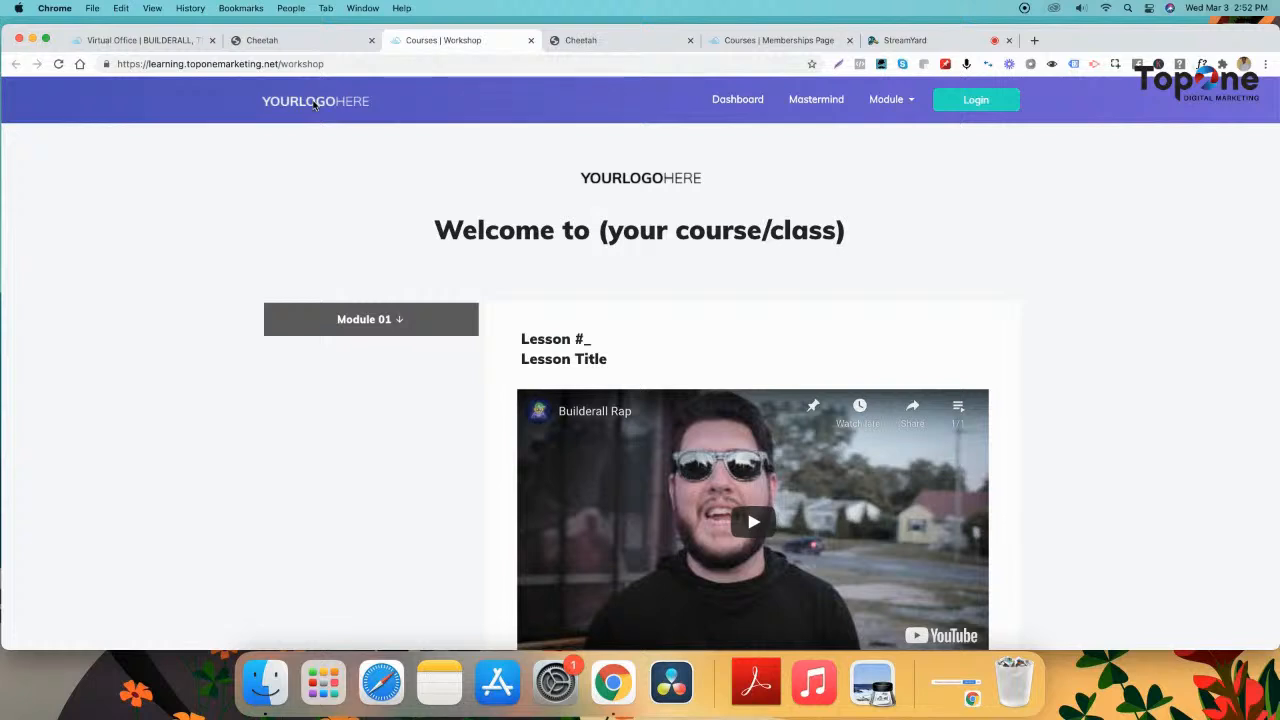
{"action": "left_click", "coordinate": [580, 40]}
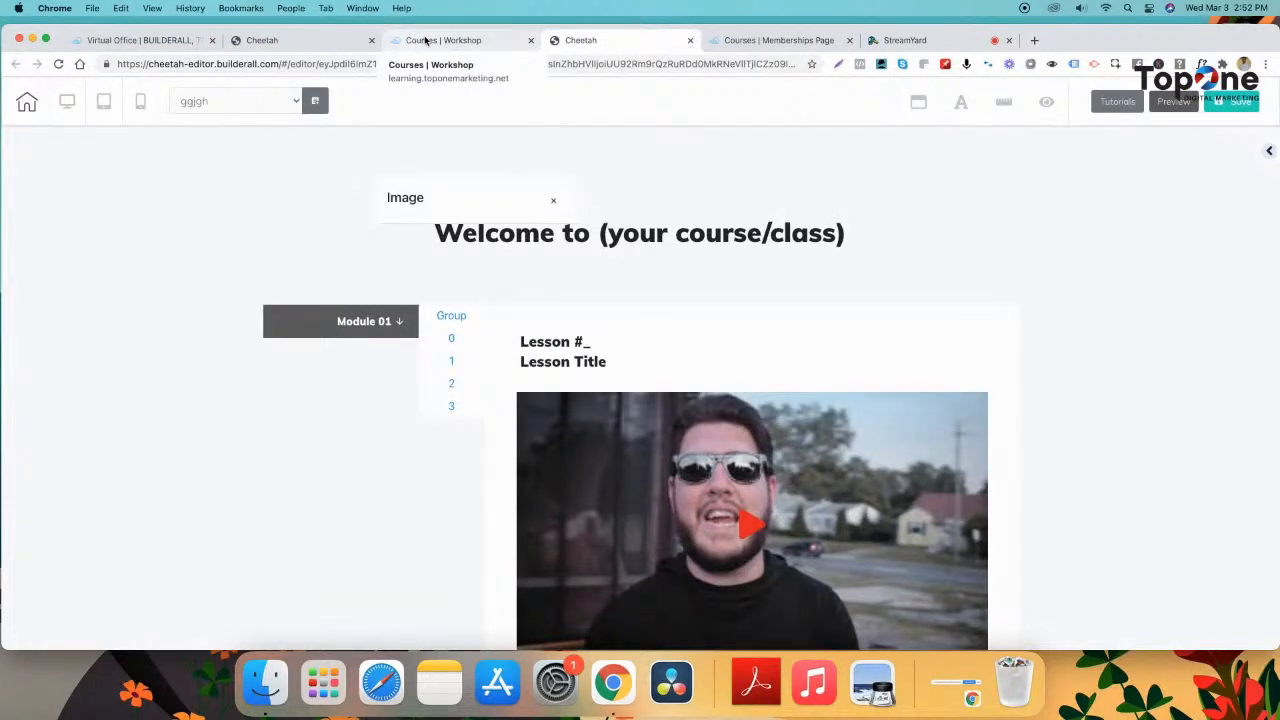
{"action": "left_click", "coordinate": [658, 240]}
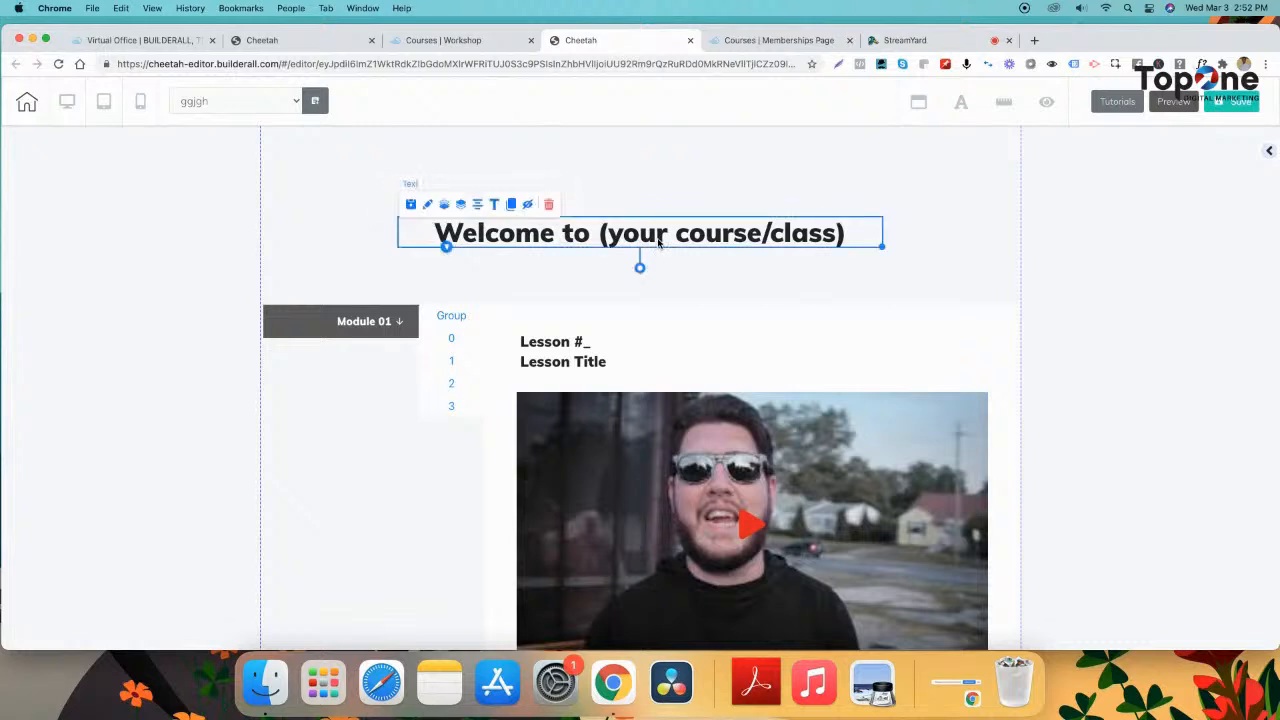
{"action": "left_click", "coordinate": [342, 326]}
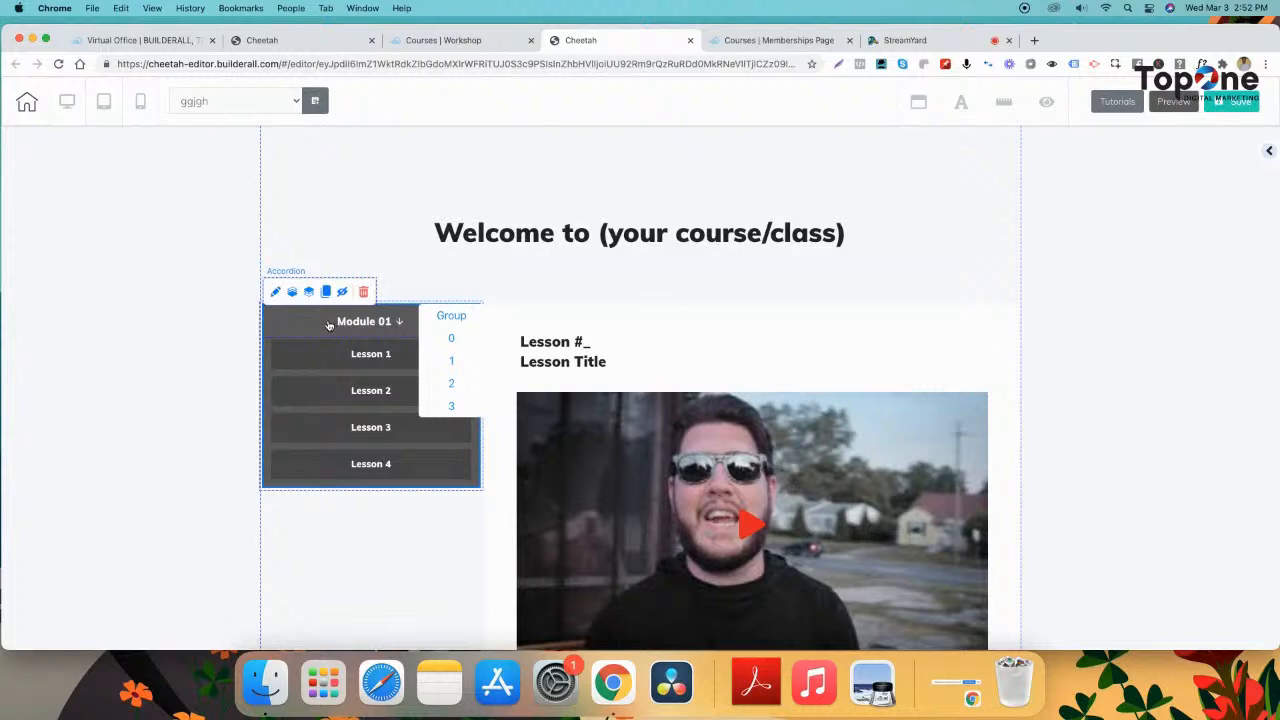
{"action": "left_click", "coordinate": [828, 312]}
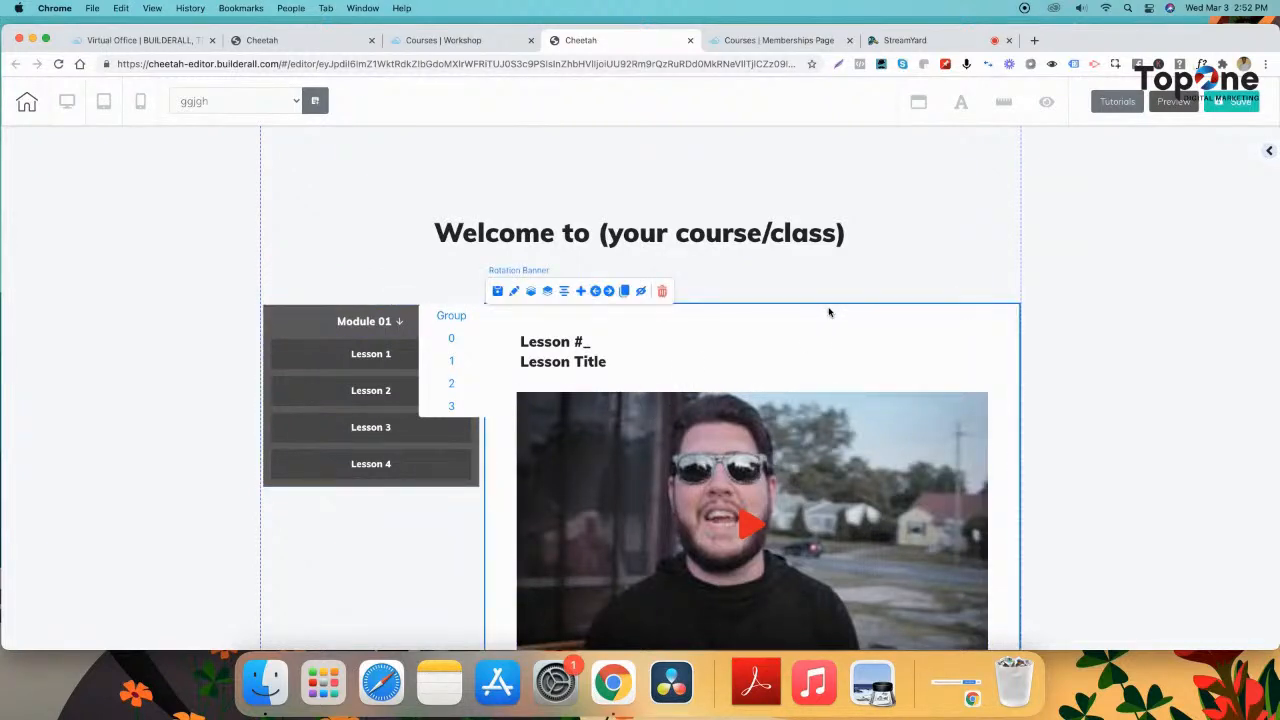
- Look through the list of available elements to locate the Rotation Banner element
{"action": "left_click", "coordinate": [1269, 151]}
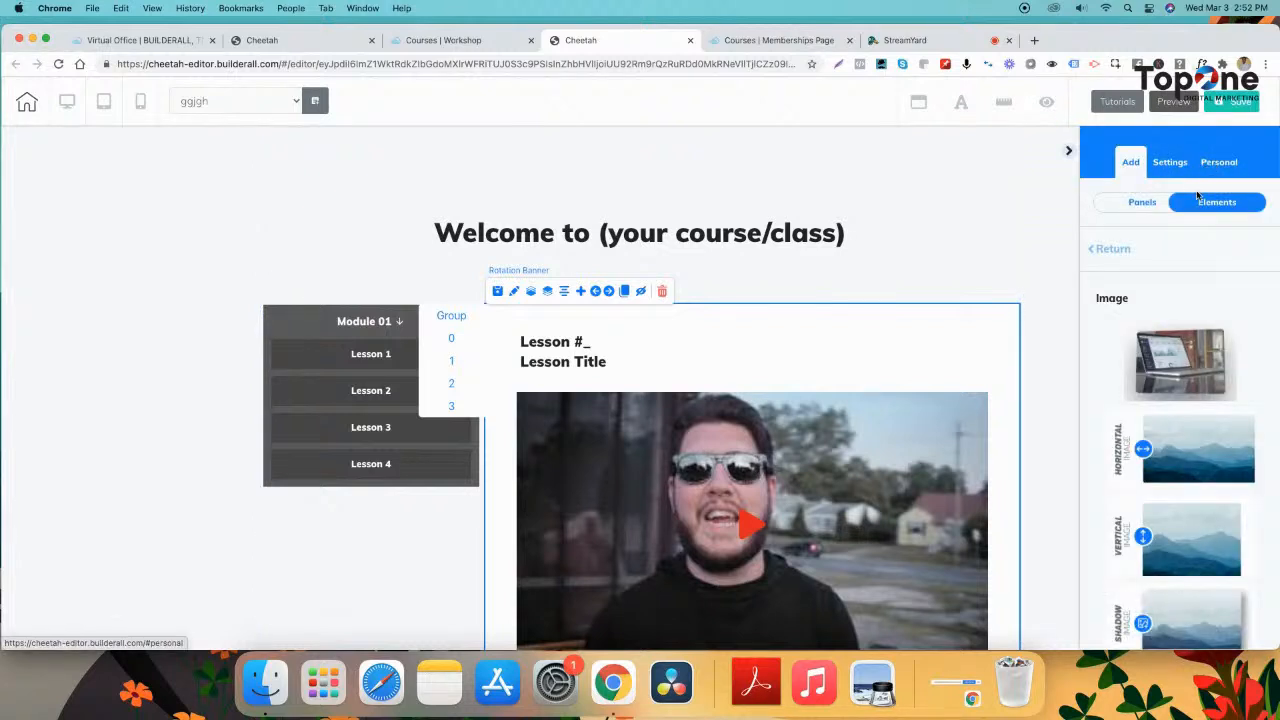
{"action": "left_click", "coordinate": [1097, 250]}
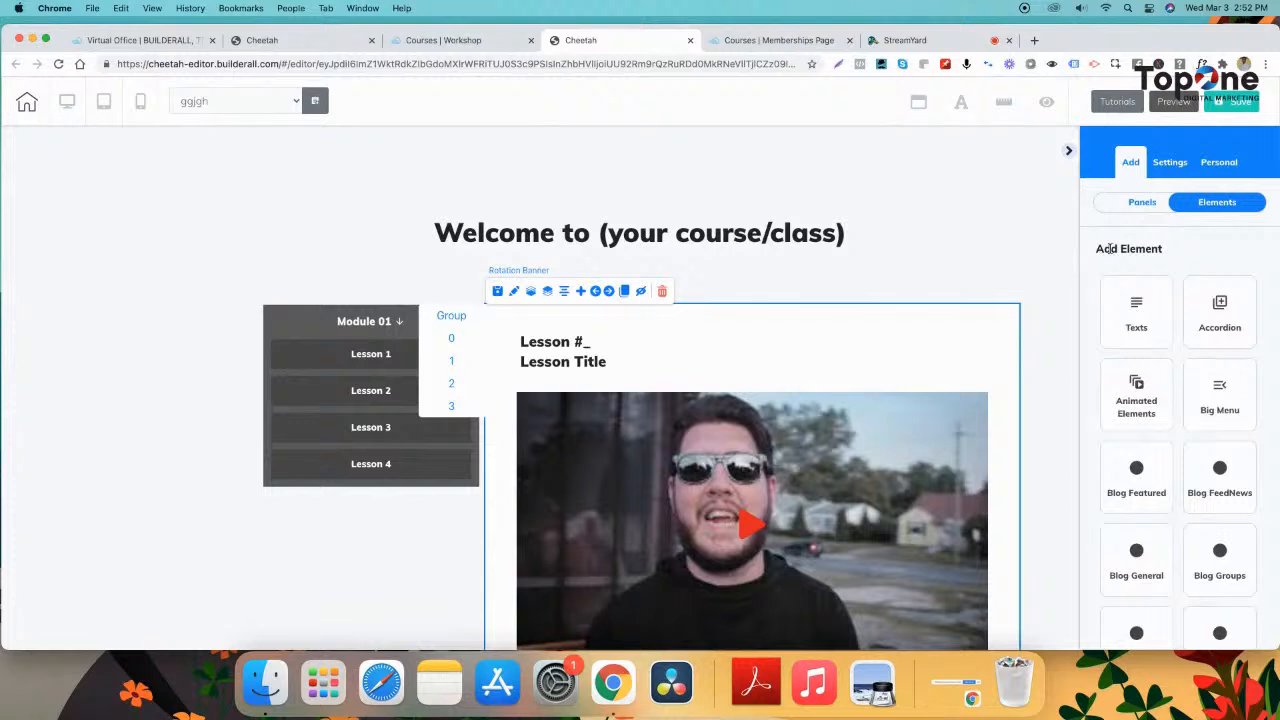
{"action": "scroll", "coordinate": [1174, 420], "scroll_direction": "down", "scroll_amount": 10}
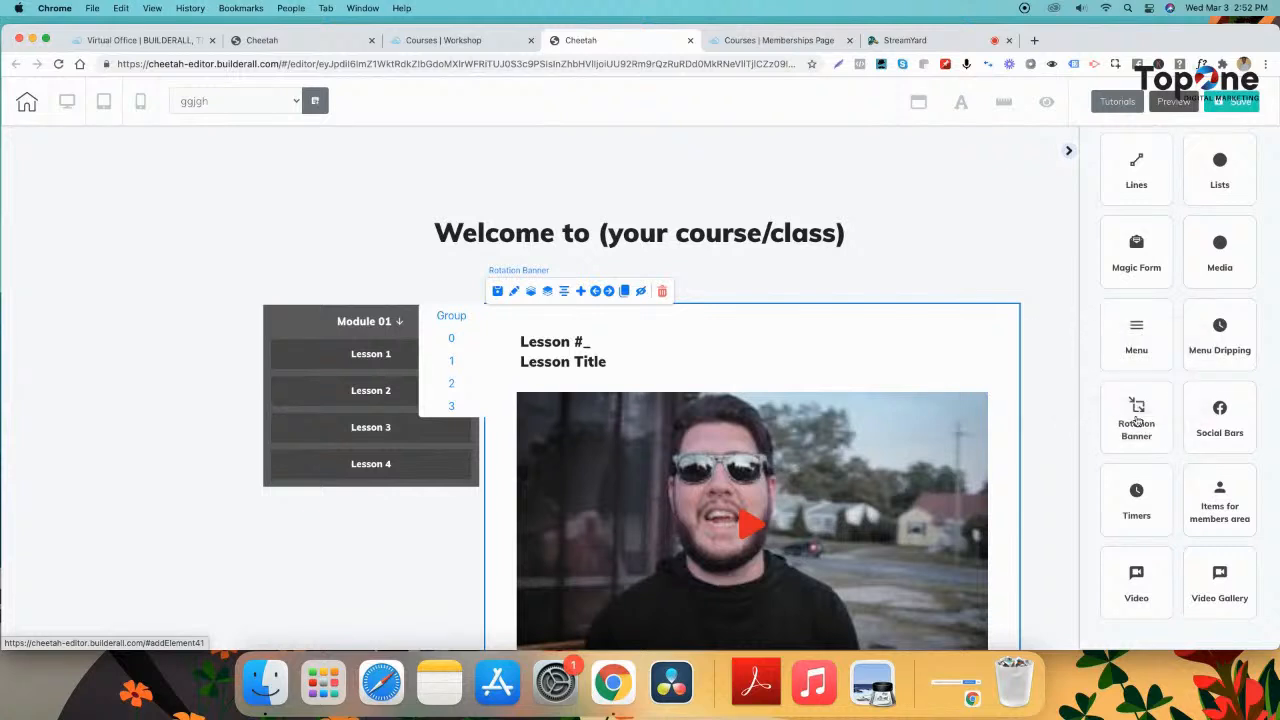
{"action": "scroll", "coordinate": [1186, 293], "scroll_direction": "up", "scroll_amount": 10}
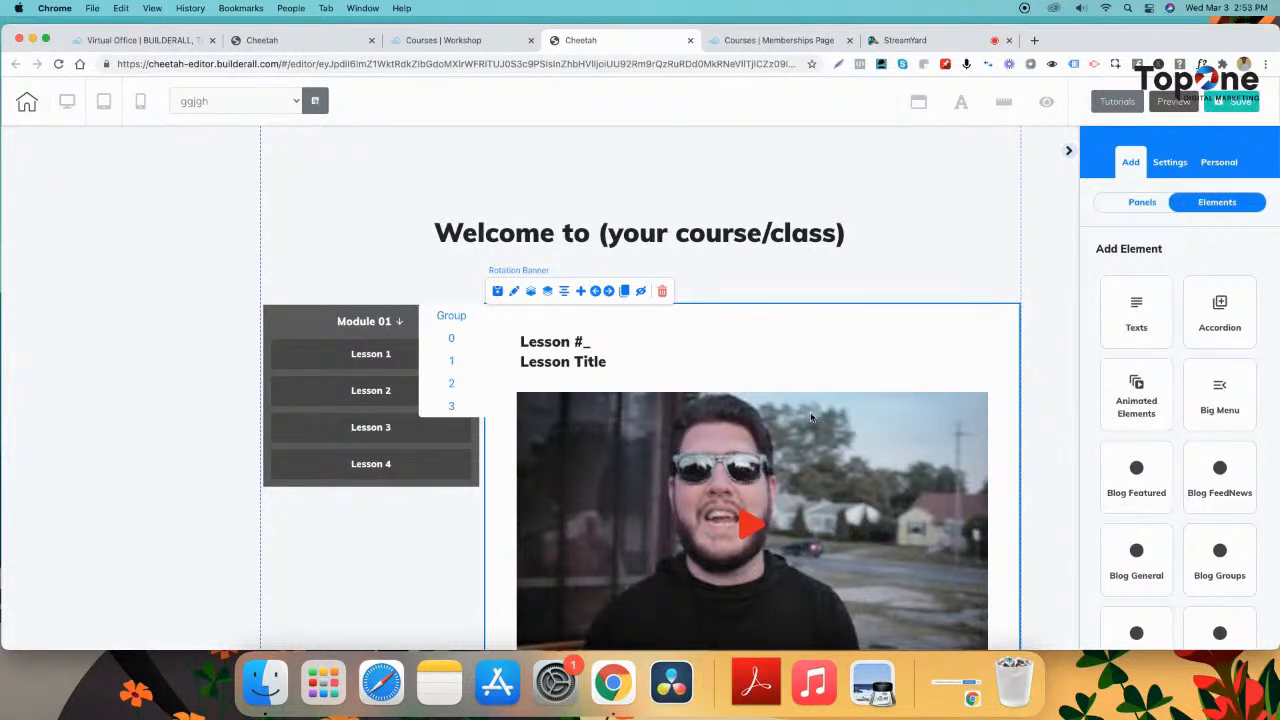
- Inspect the nested layers of the lesson area: the YouTube video, the box, the slider page and the rotation banner
{"action": "left_click", "coordinate": [817, 441]}
{"action": "left_click", "coordinate": [817, 441]}
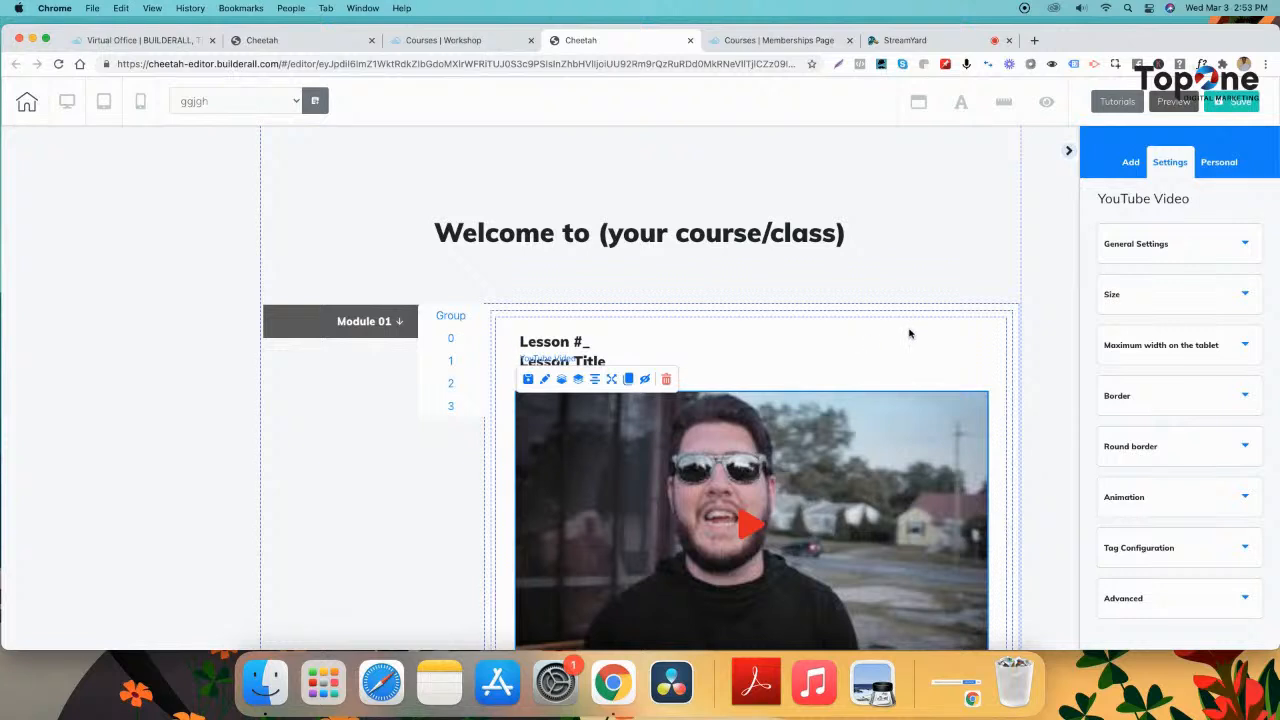
{"action": "left_click", "coordinate": [855, 329]}
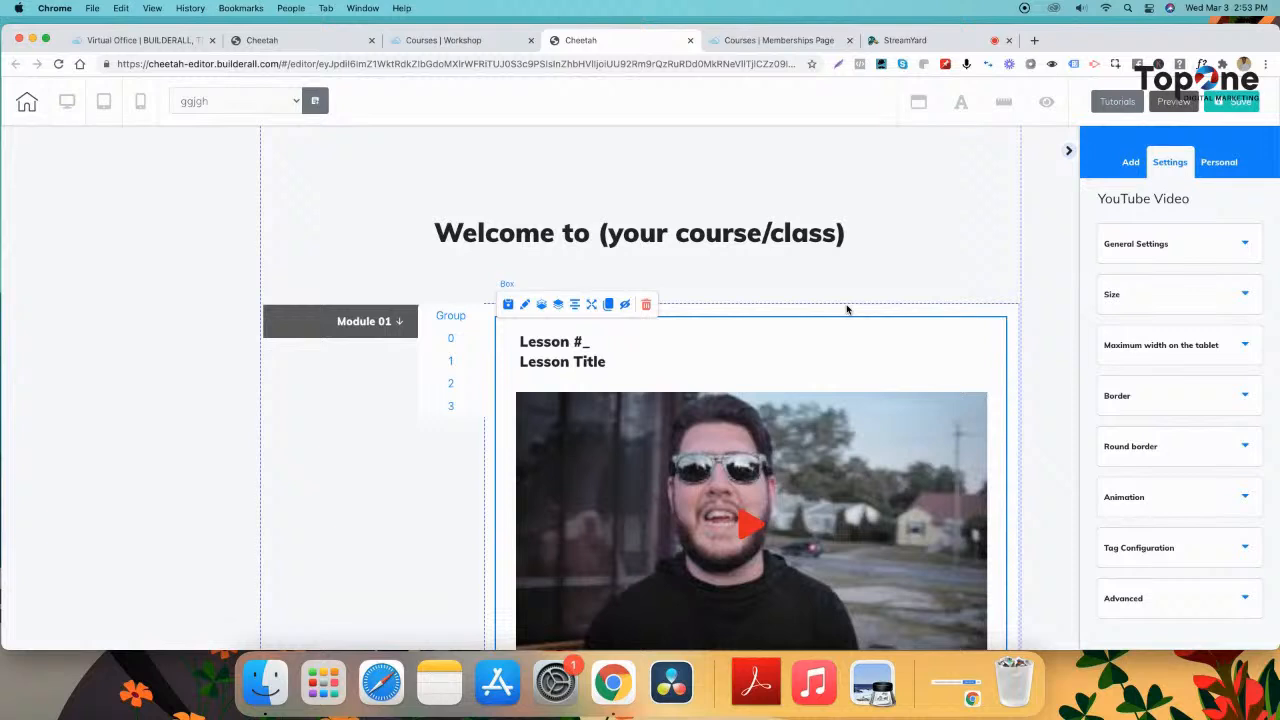
{"action": "left_click", "coordinate": [845, 308]}
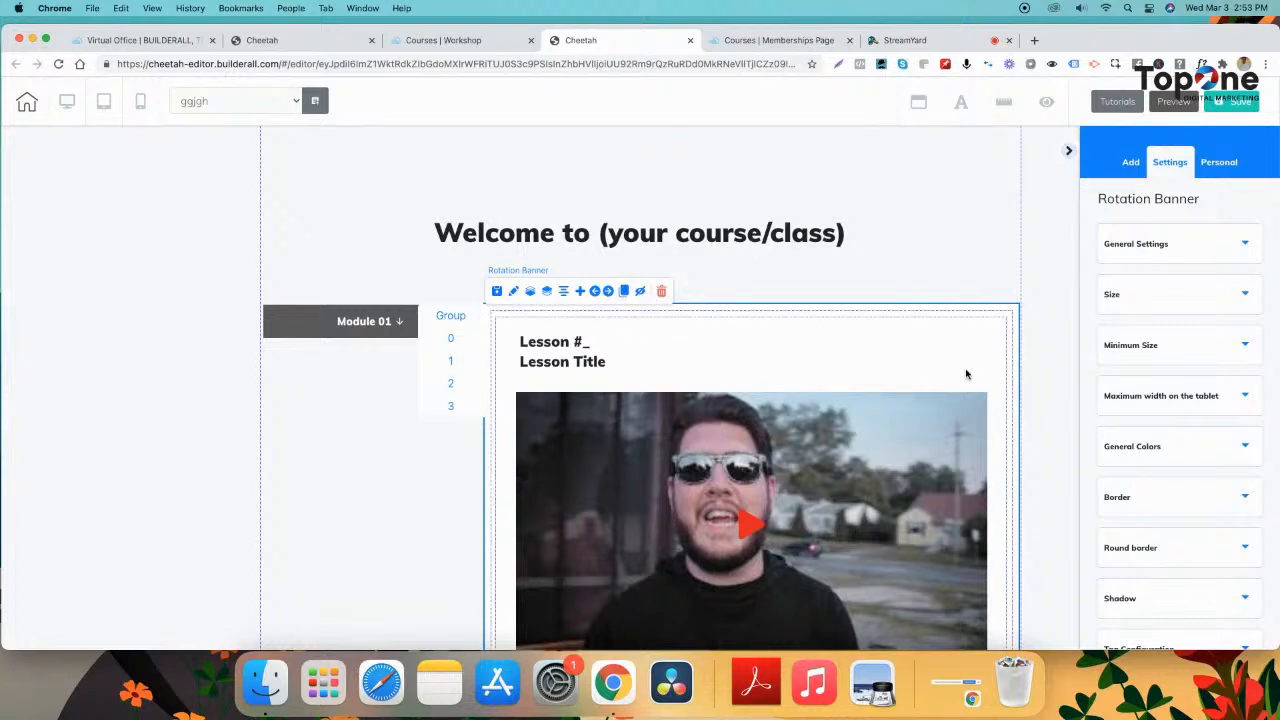
{"action": "left_click", "coordinate": [985, 320]}
{"action": "left_click", "coordinate": [985, 309]}
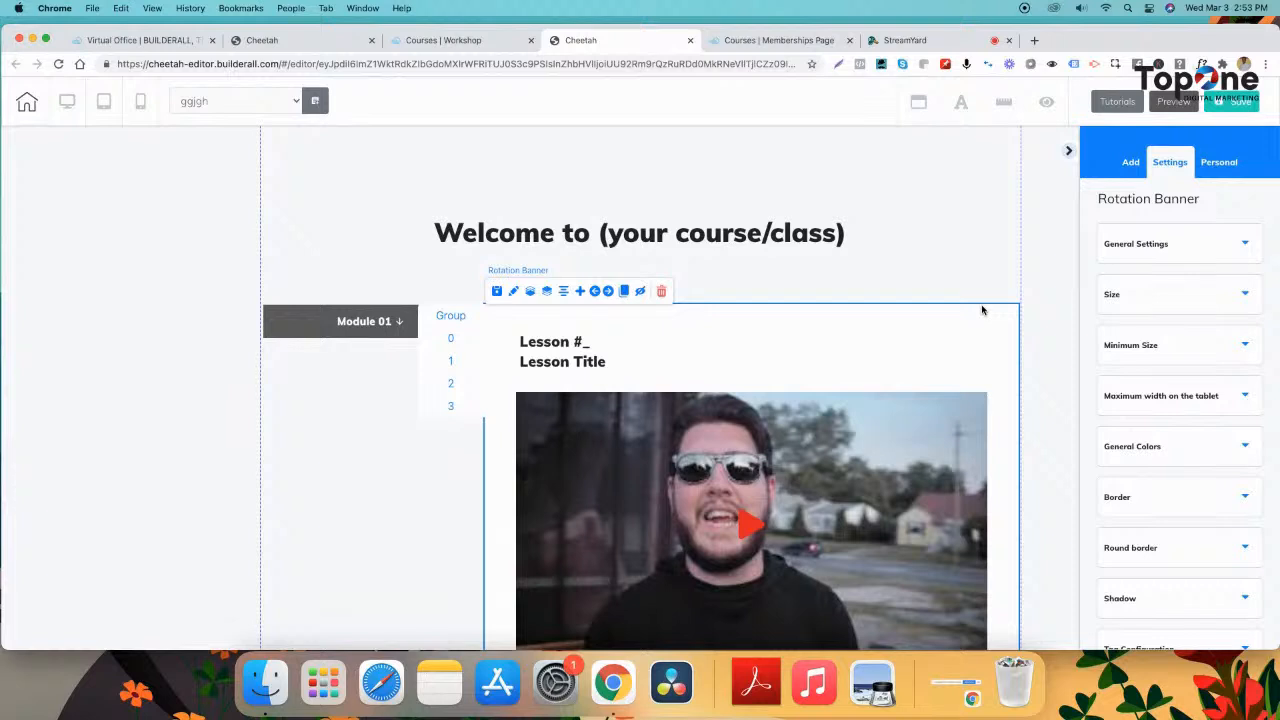
{"action": "left_click", "coordinate": [978, 317]}
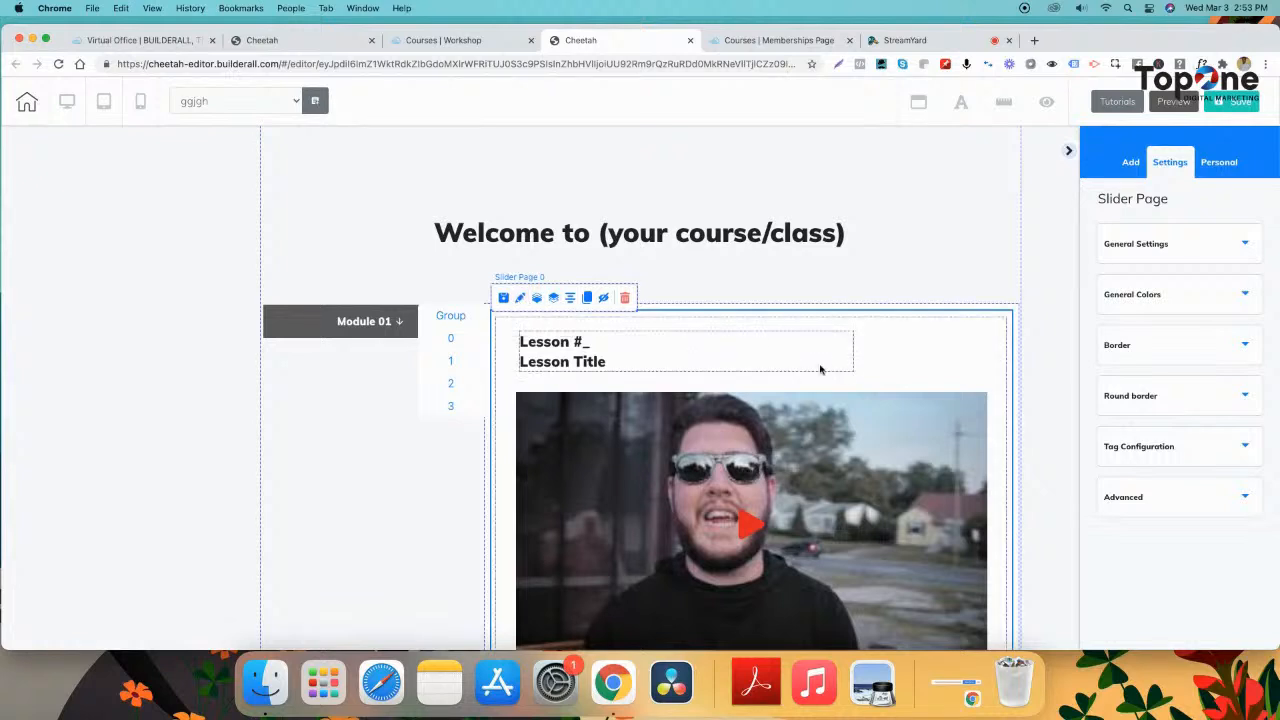
- Examine the lesson box's contents, from the title text and video down to the download button
{"action": "left_click", "coordinate": [953, 355]}
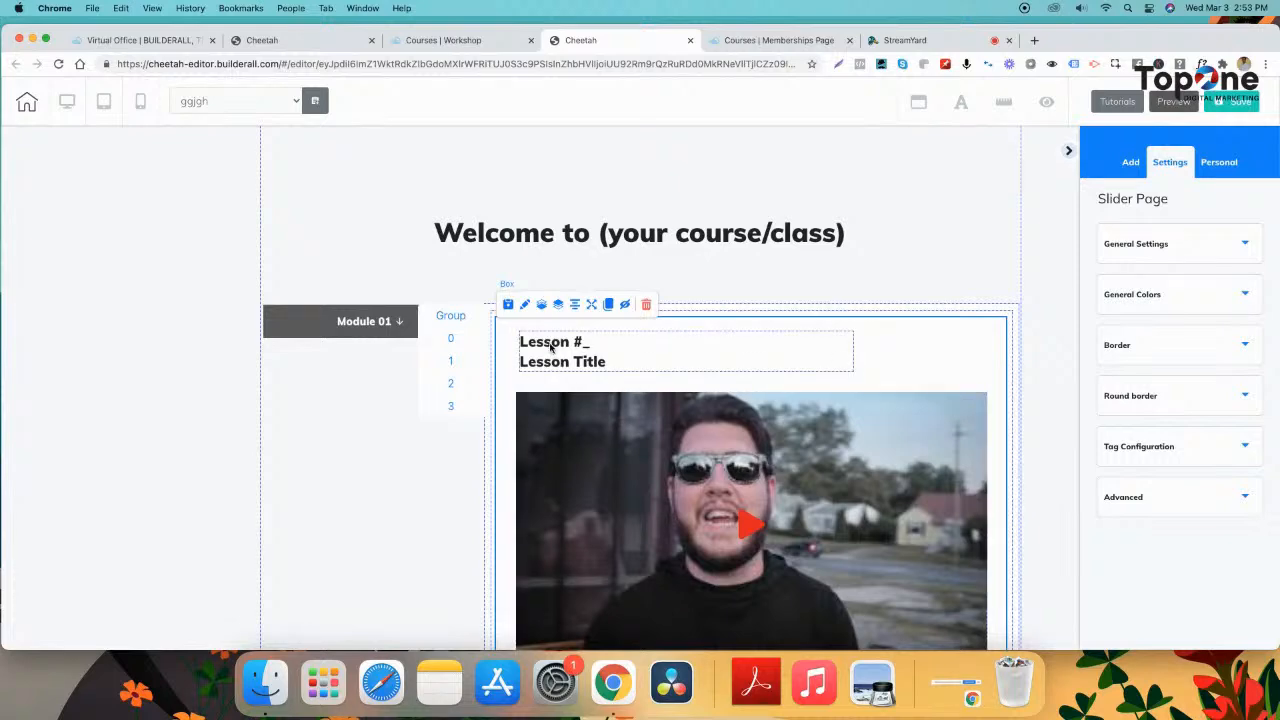
{"action": "left_click_drag", "start_coordinate": [581, 363], "coordinate": [642, 376]}
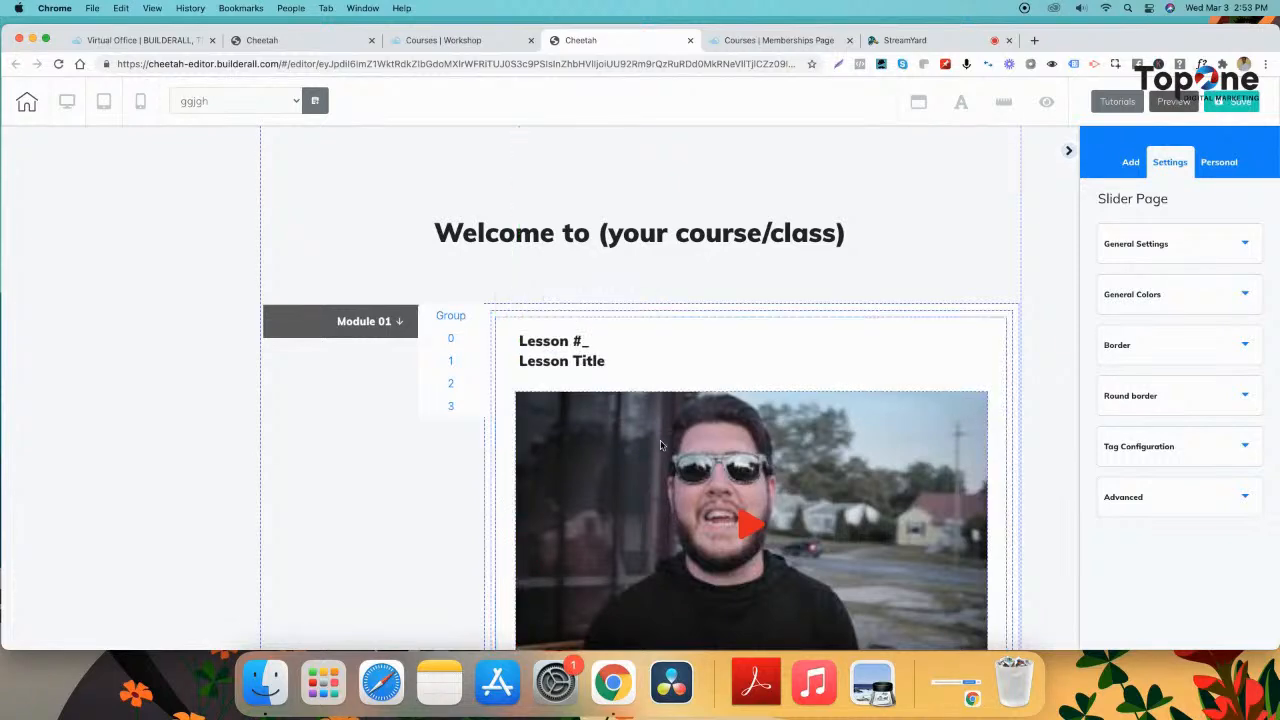
{"action": "scroll", "coordinate": [685, 552], "scroll_direction": "down", "scroll_amount": 5}
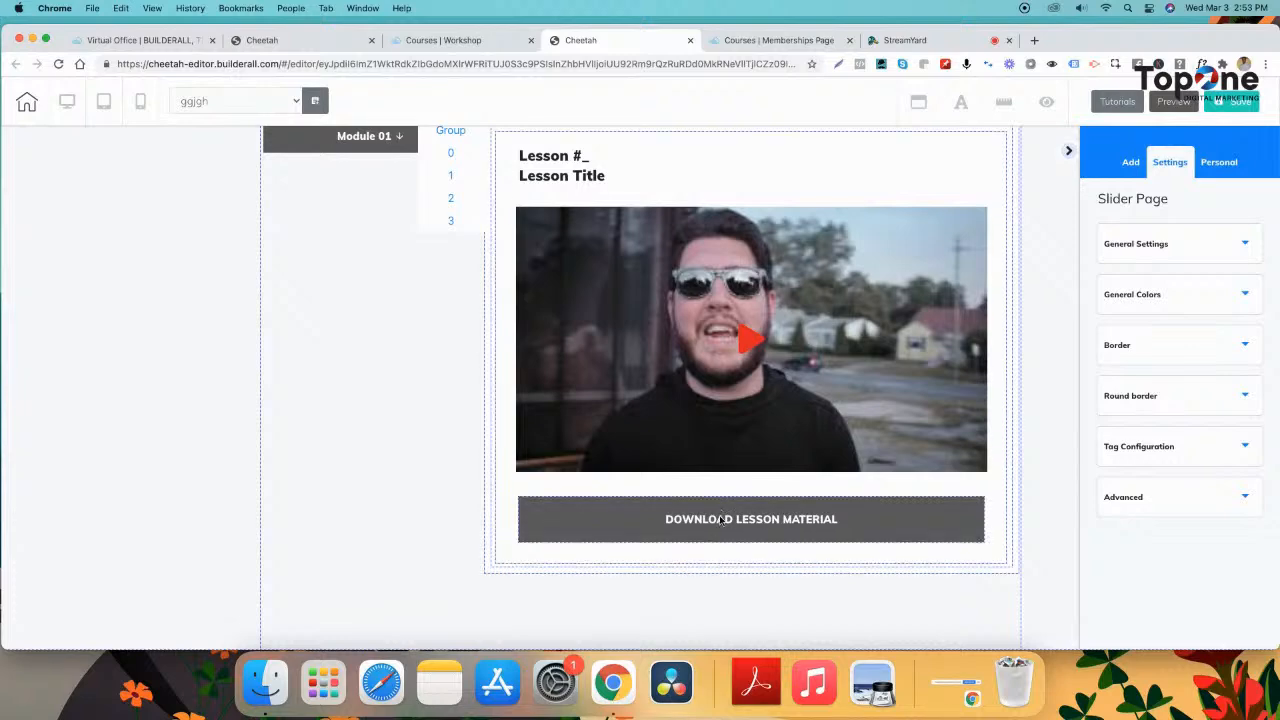
{"action": "scroll", "coordinate": [634, 343], "scroll_direction": "up", "scroll_amount": 5}
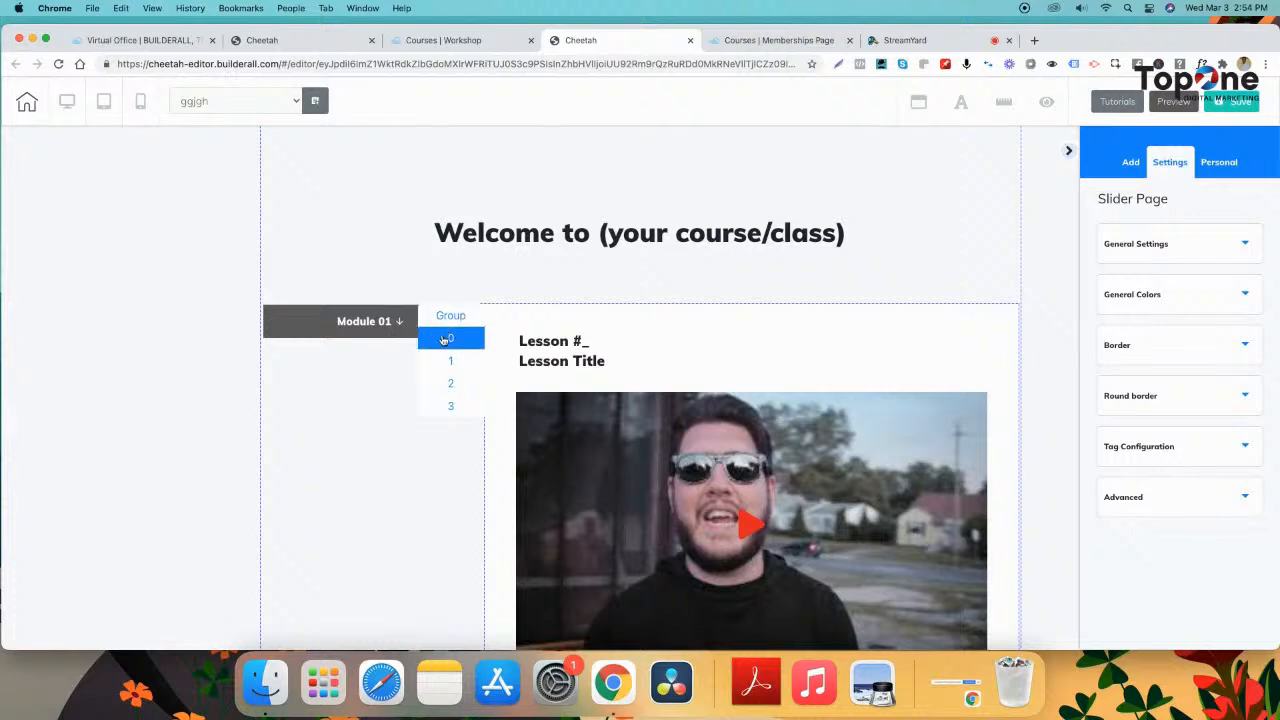
- Expand the Module 01 accordion and set the label of slider page 0 to 1
{"action": "left_click", "coordinate": [314, 324]}
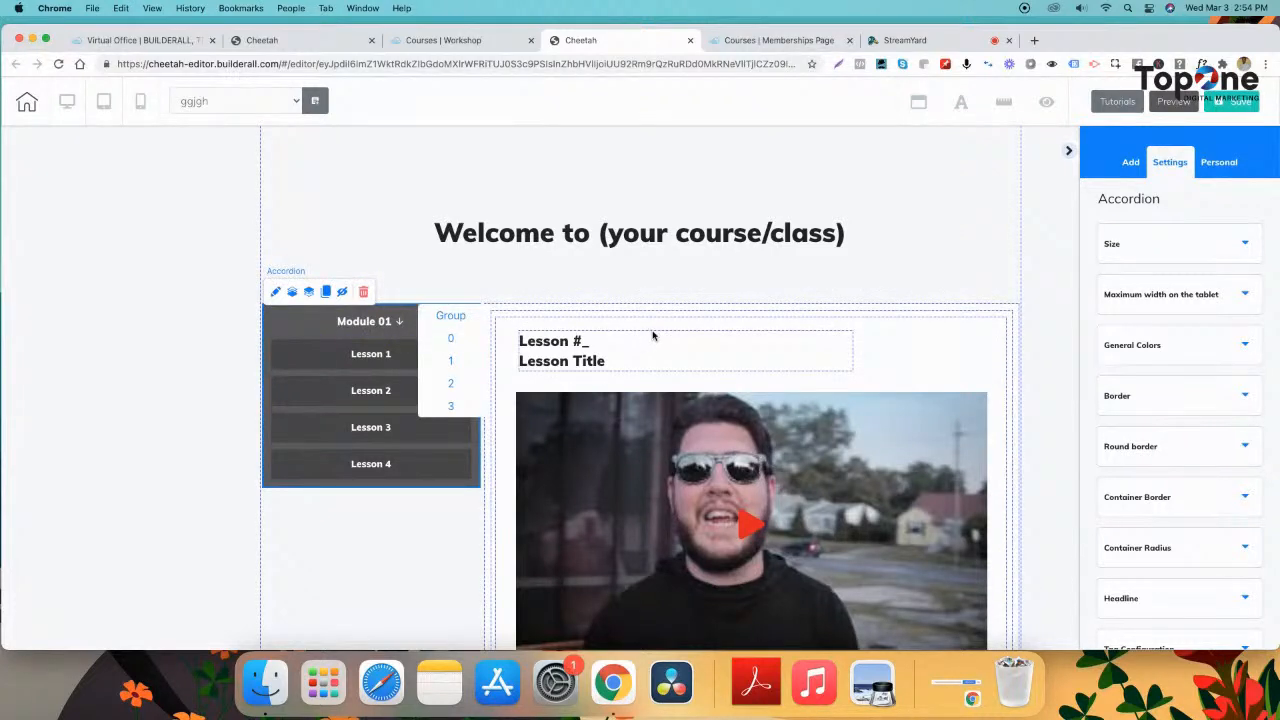
{"action": "left_click", "coordinate": [451, 341]}
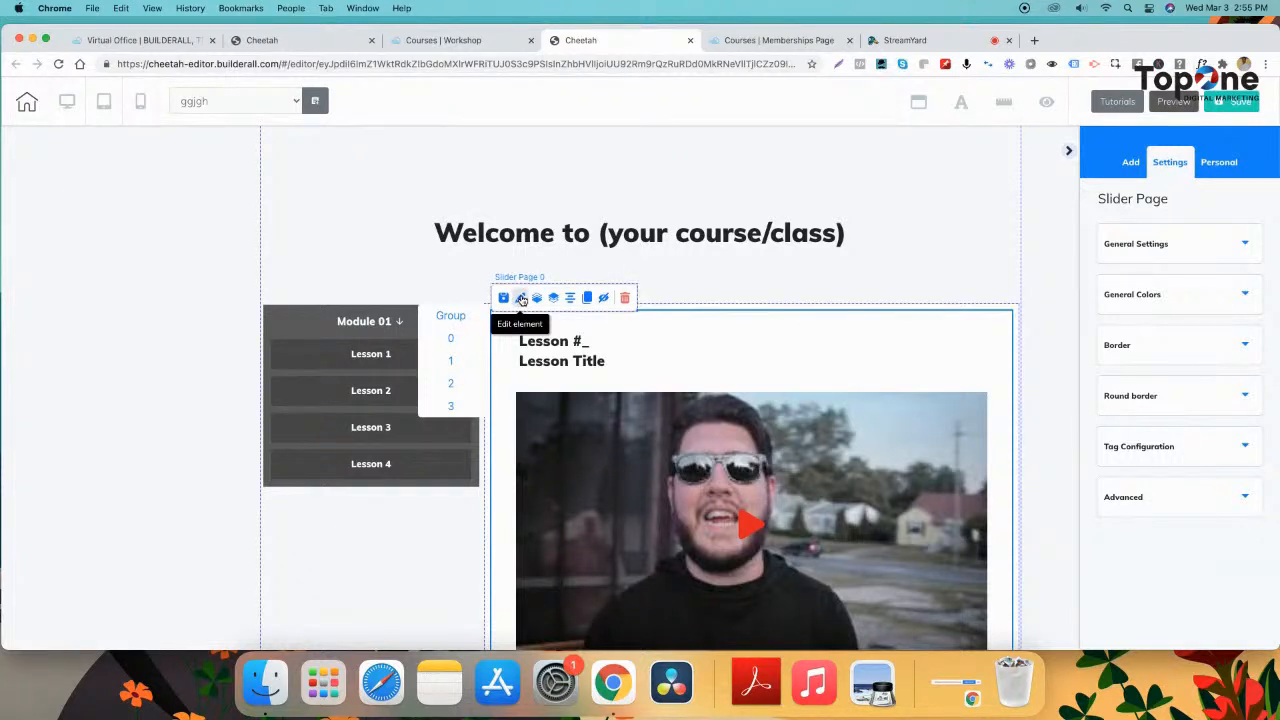
{"action": "left_click", "coordinate": [1142, 250]}
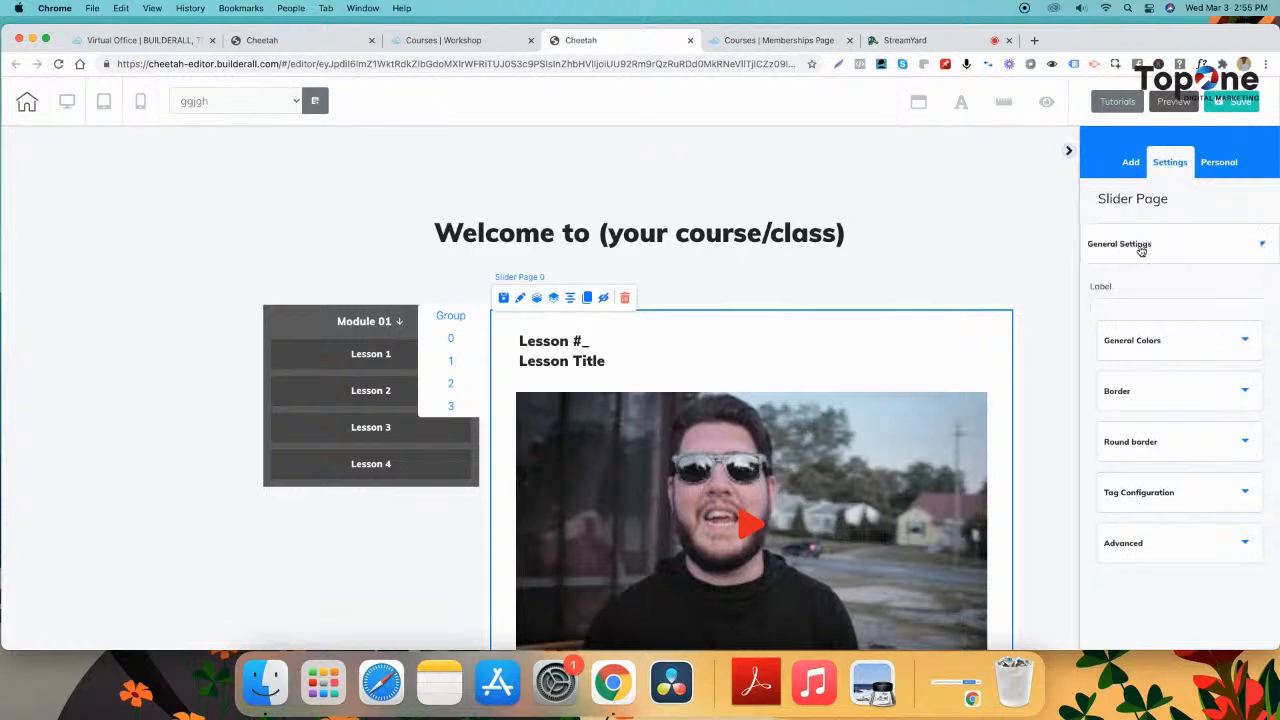
{"action": "left_click", "coordinate": [1118, 314]}
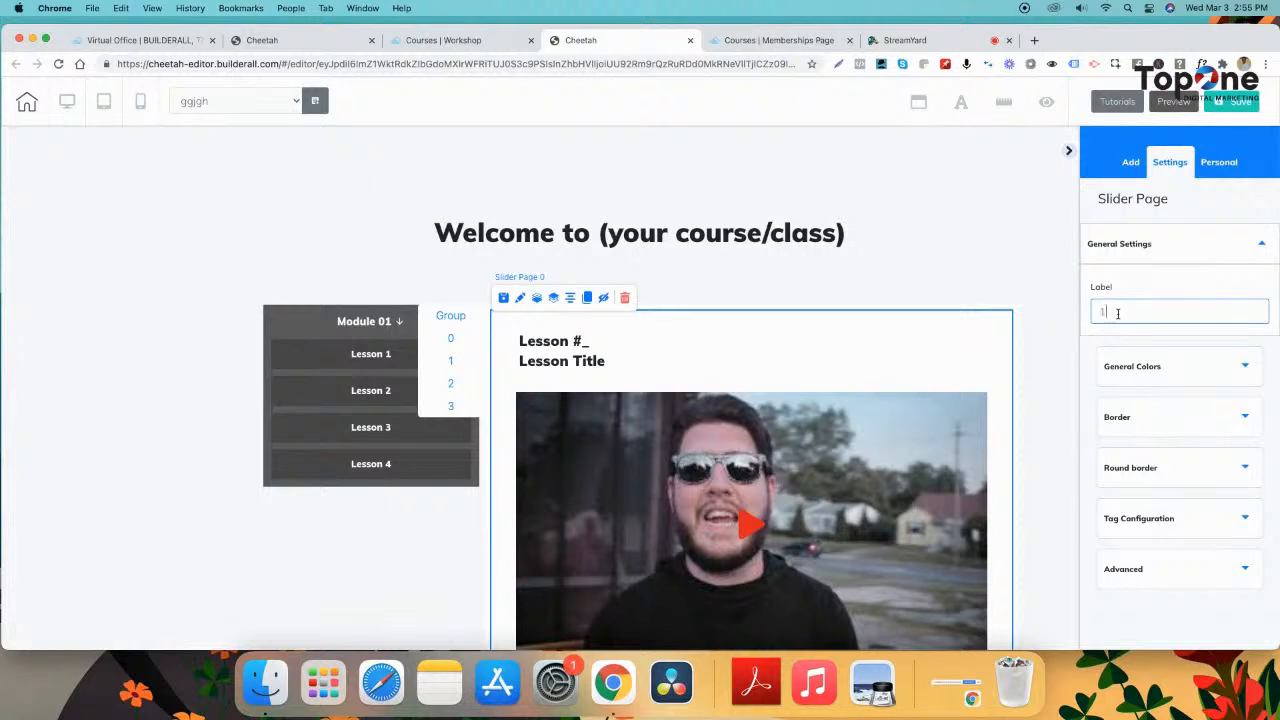
{"action": "left_click", "coordinate": [1091, 350]}
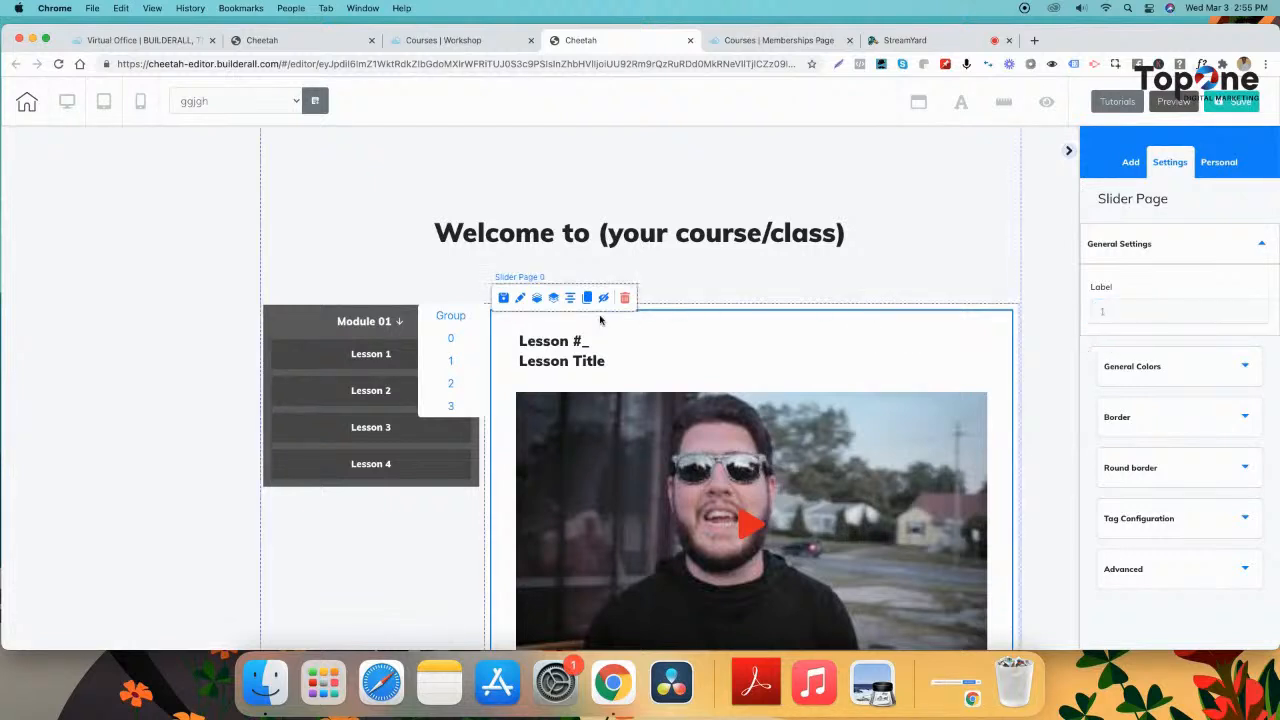
- Set the label of slider page 1 in the rotation banner to 2
{"action": "left_click", "coordinate": [451, 362]}
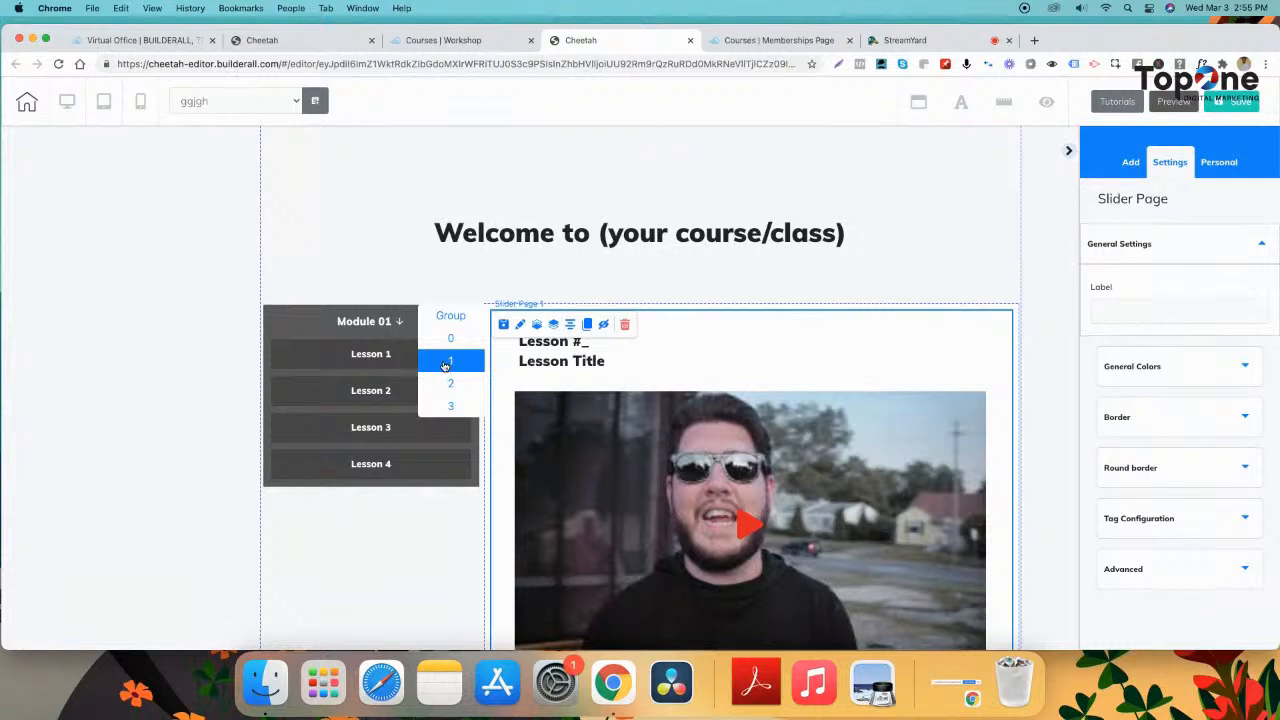
{"action": "left_click", "coordinate": [451, 362]}
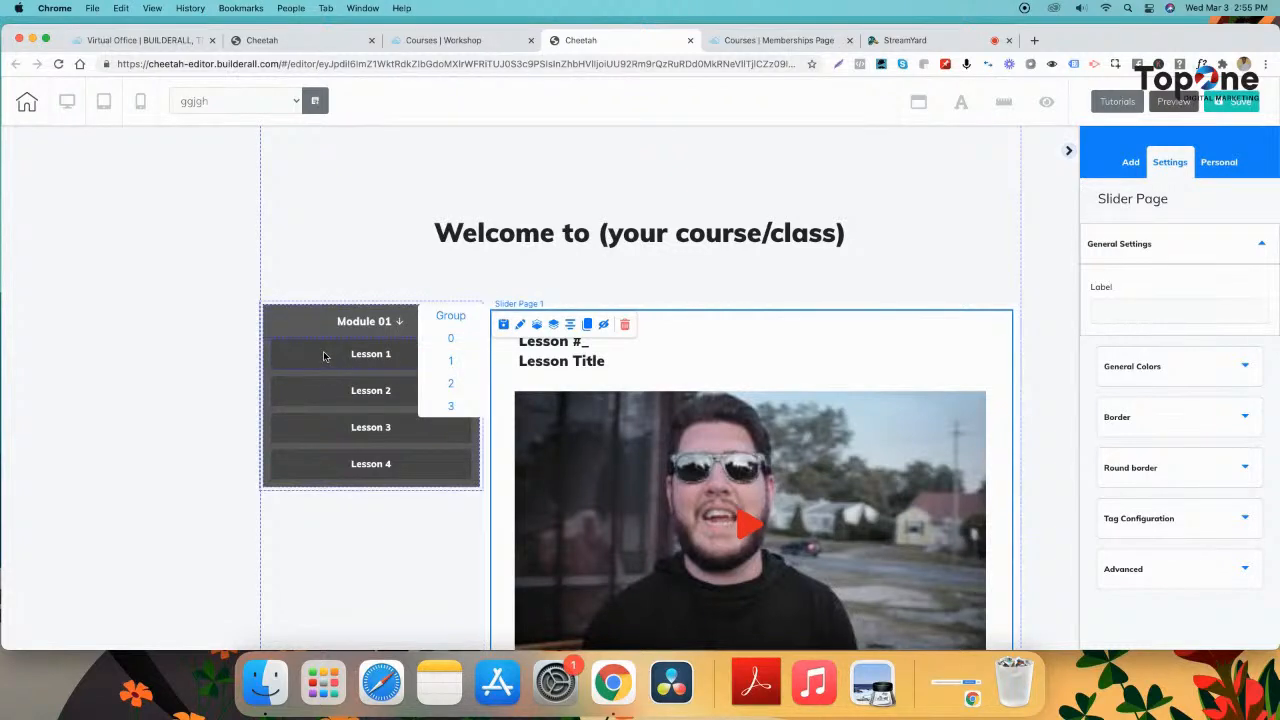
{"action": "left_click", "coordinate": [452, 339]}
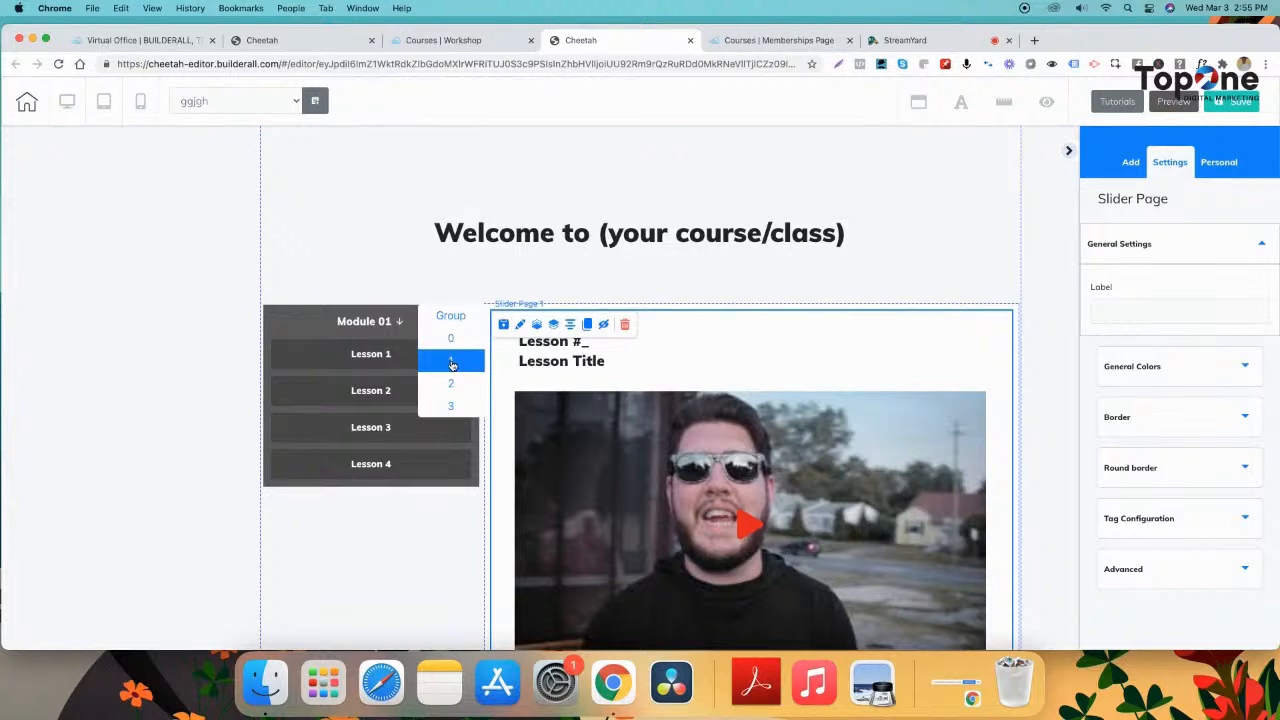
{"action": "left_click", "coordinate": [451, 364]}
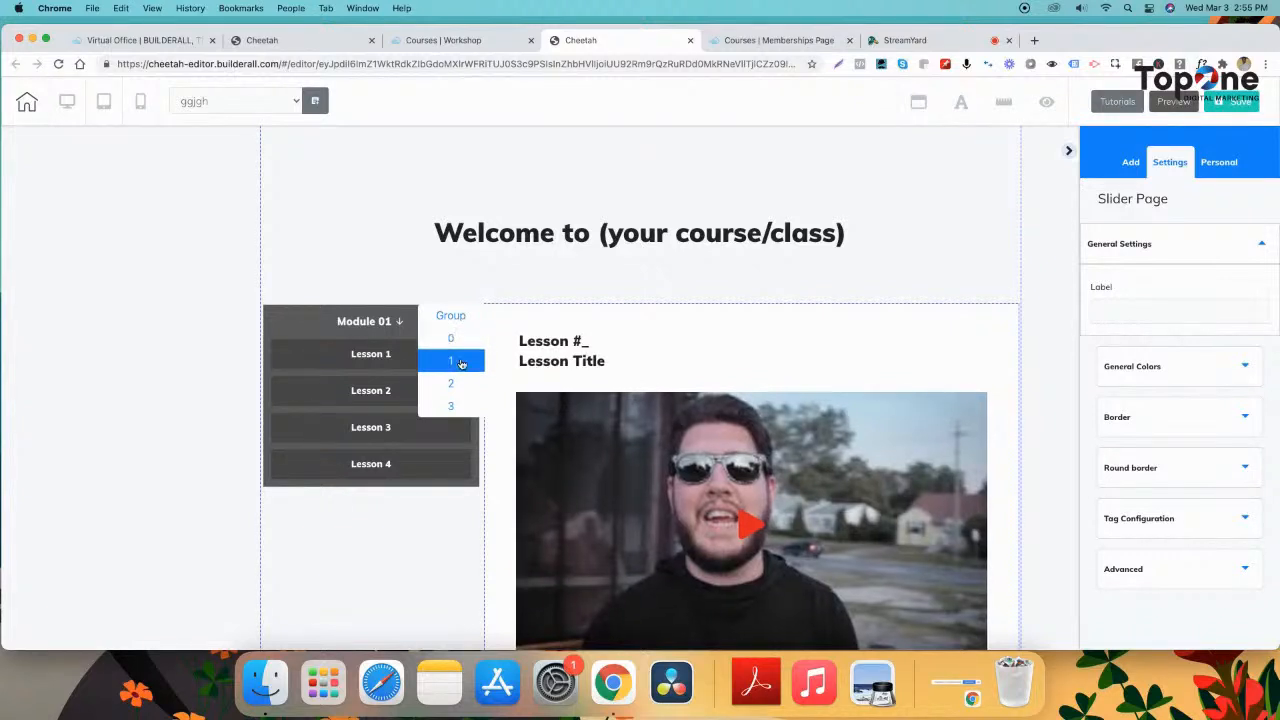
{"action": "left_click", "coordinate": [471, 361]}
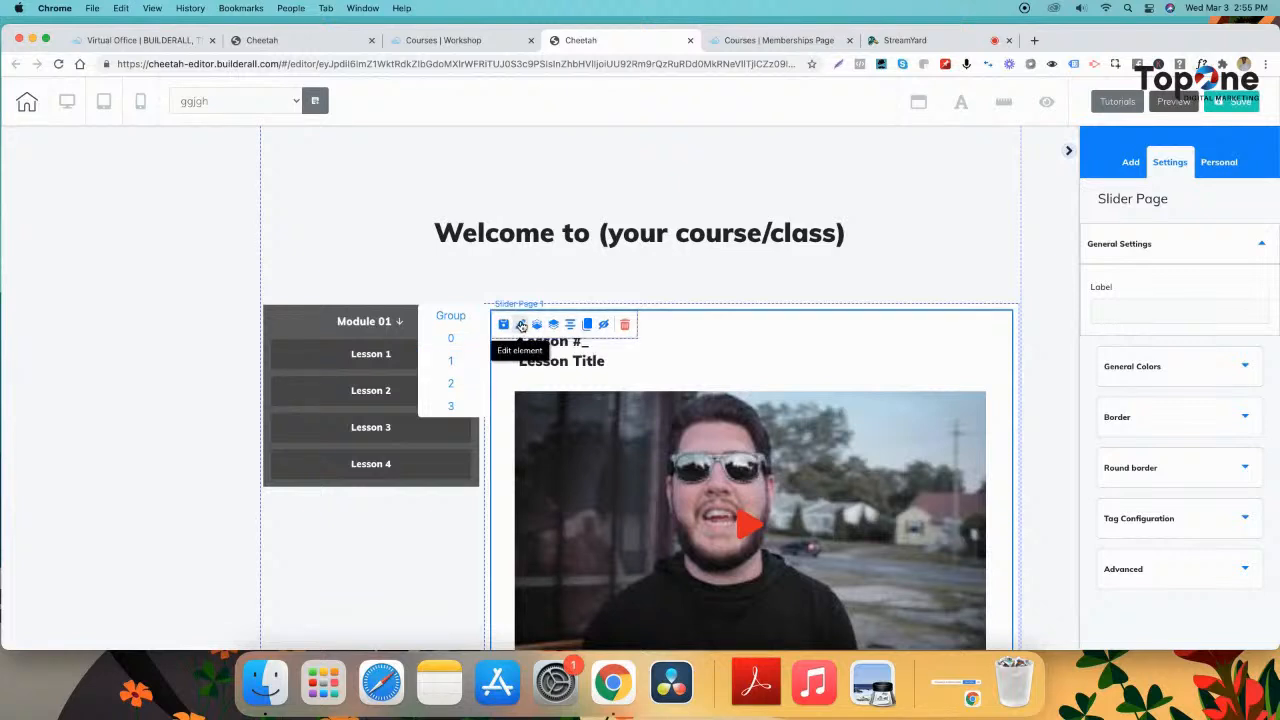
{"action": "left_click", "coordinate": [1122, 313]}
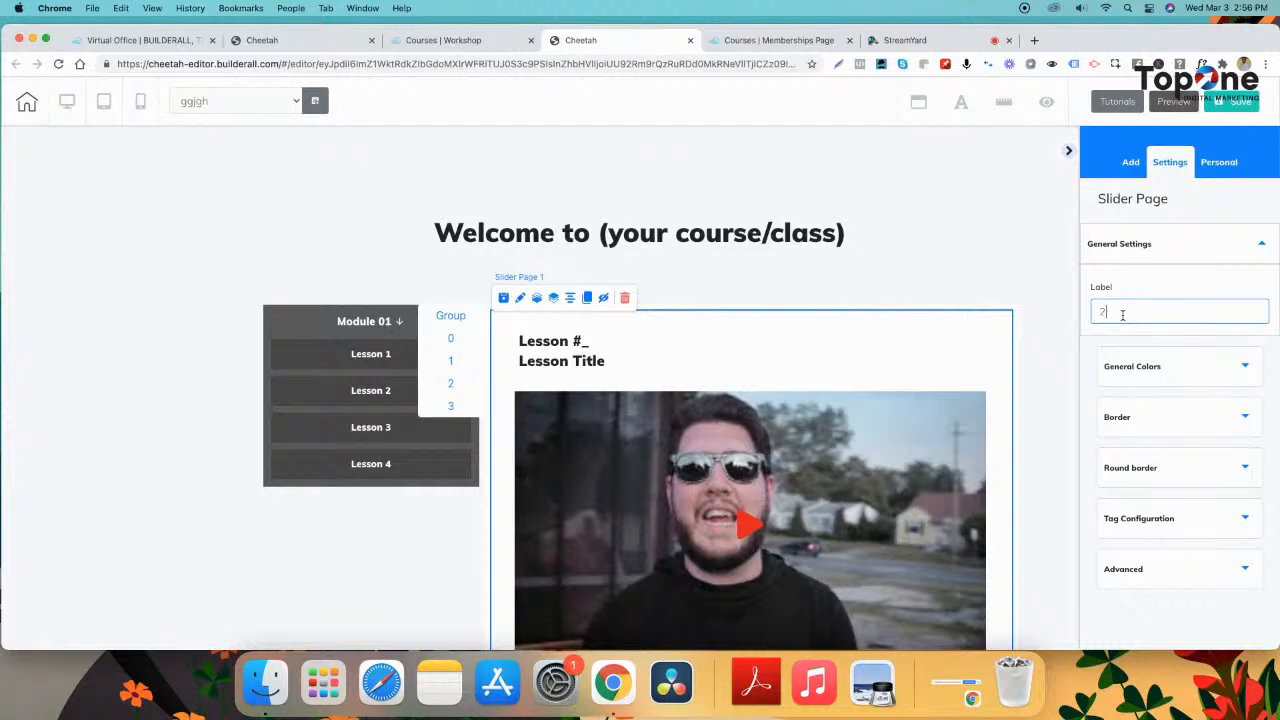
- Switch the rotation banner to slider page 2 and set that page's label to 3
{"action": "left_click", "coordinate": [451, 384]}
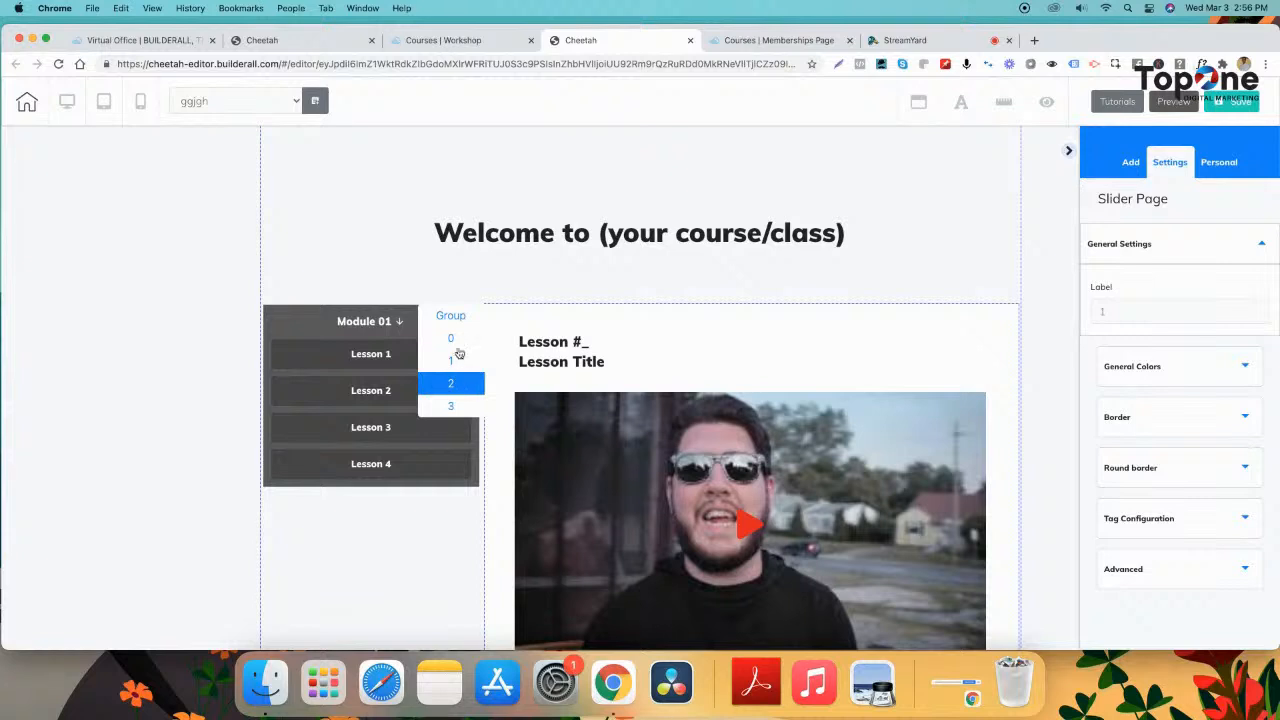
{"action": "left_click", "coordinate": [463, 381]}
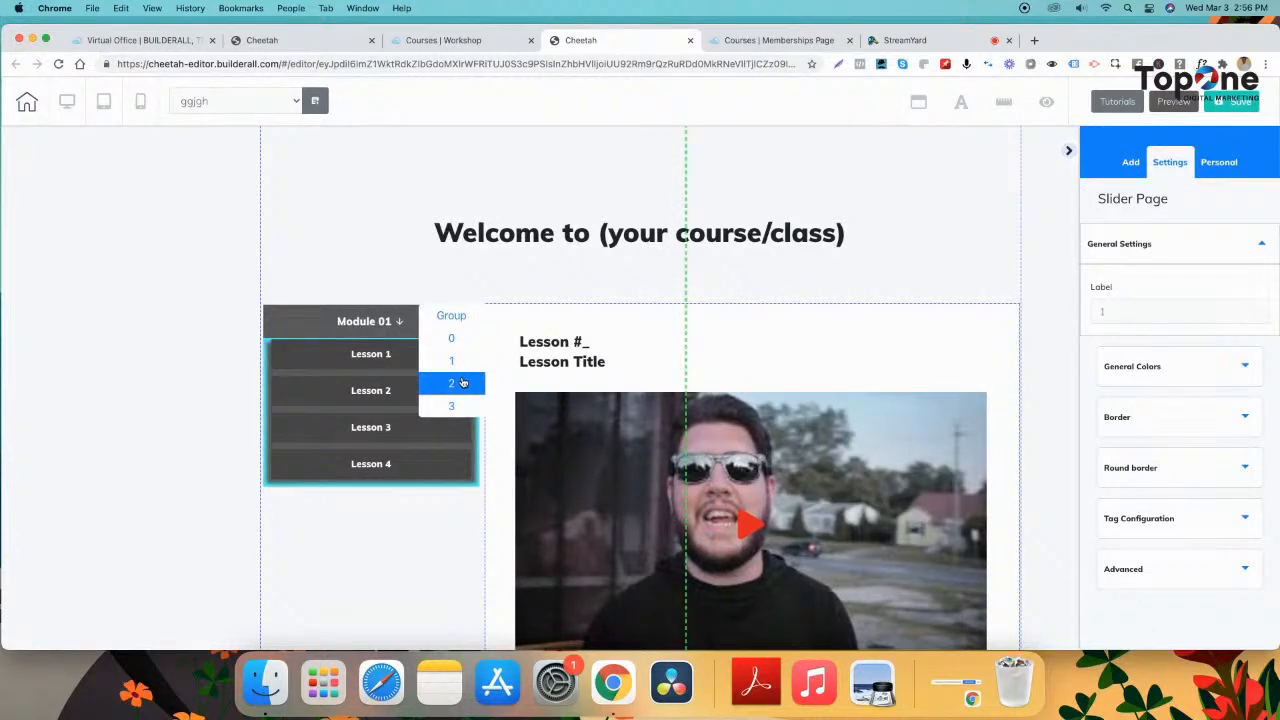
{"action": "left_click", "coordinate": [535, 350]}
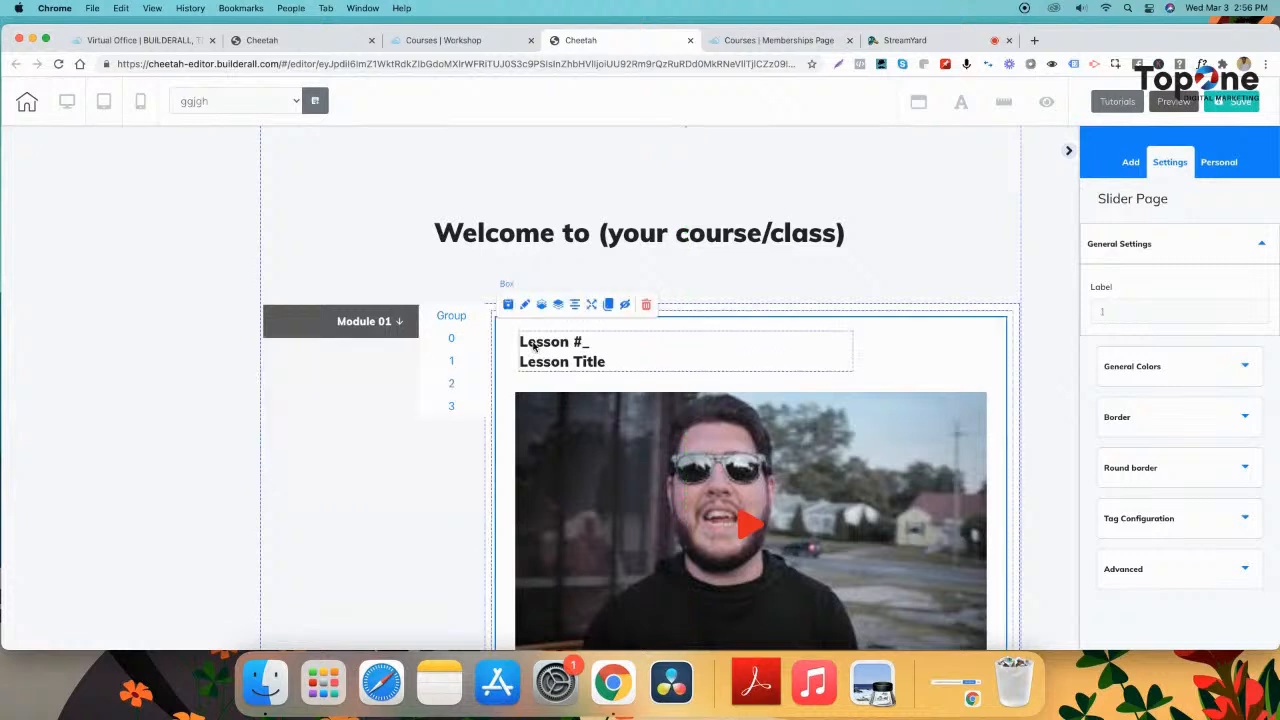
{"action": "left_click", "coordinate": [454, 386]}
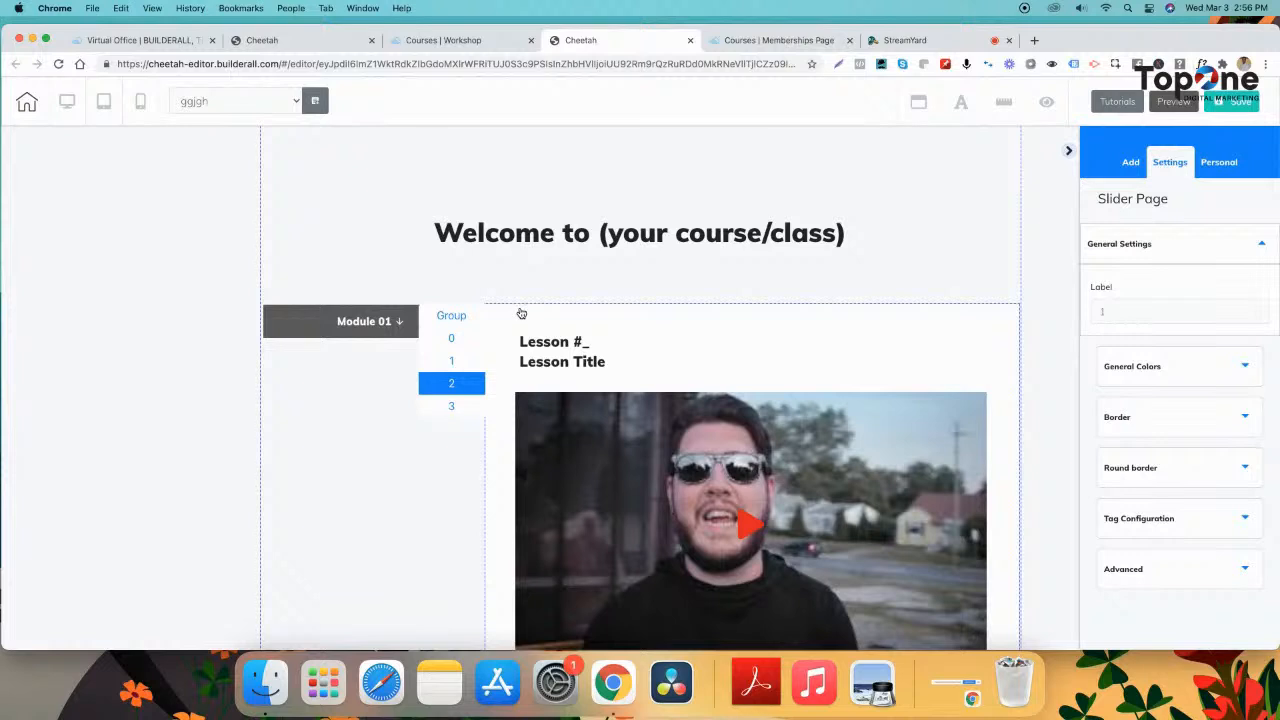
{"action": "left_click", "coordinate": [923, 312]}
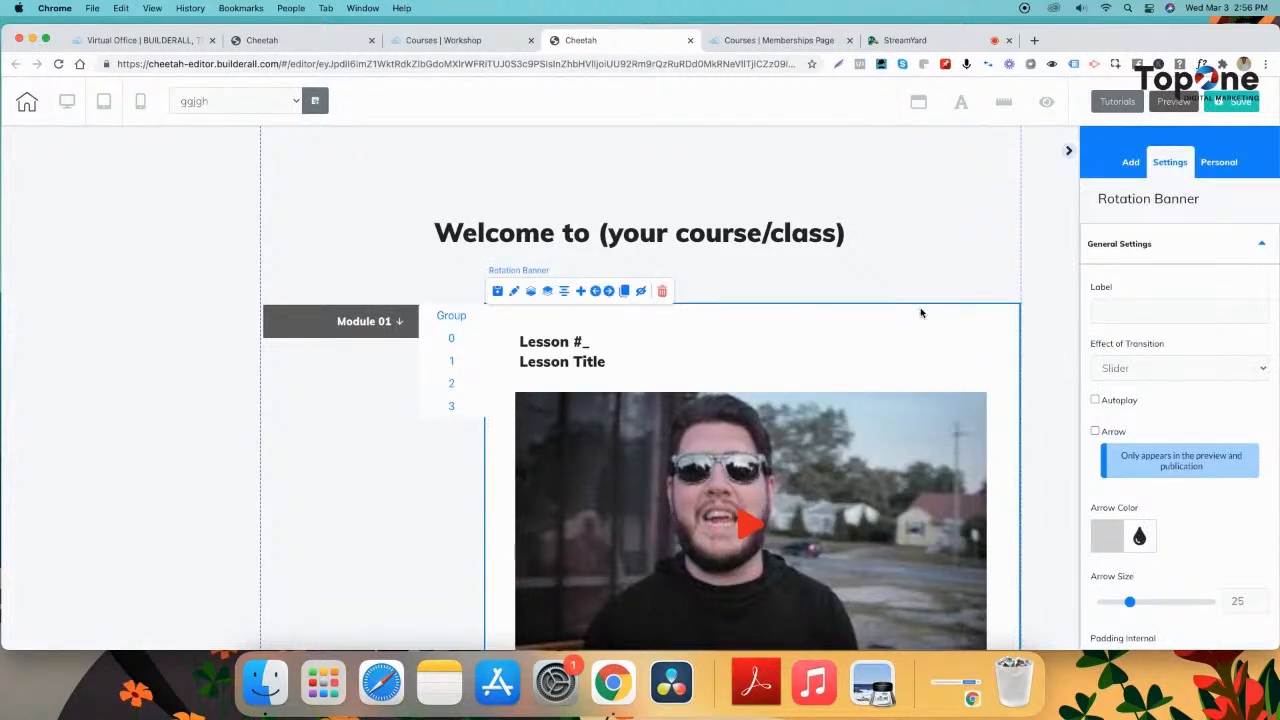
{"action": "left_click", "coordinate": [608, 291]}
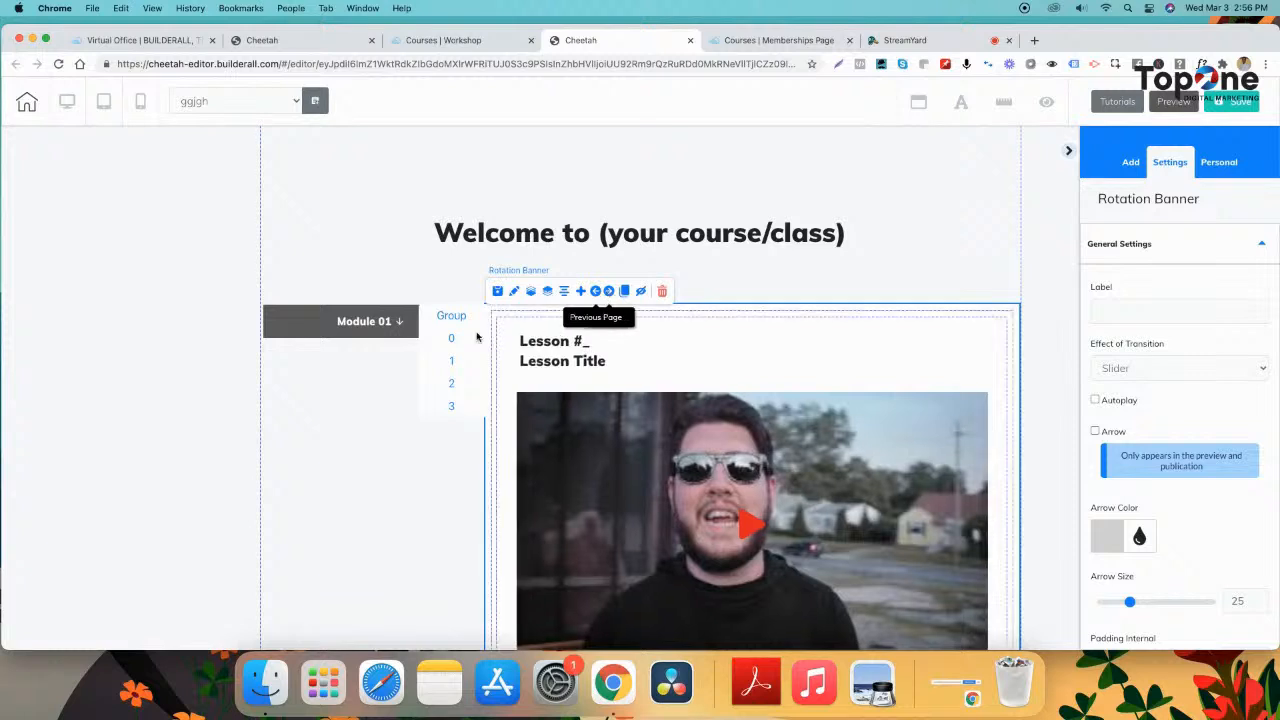
{"action": "left_click", "coordinate": [450, 386]}
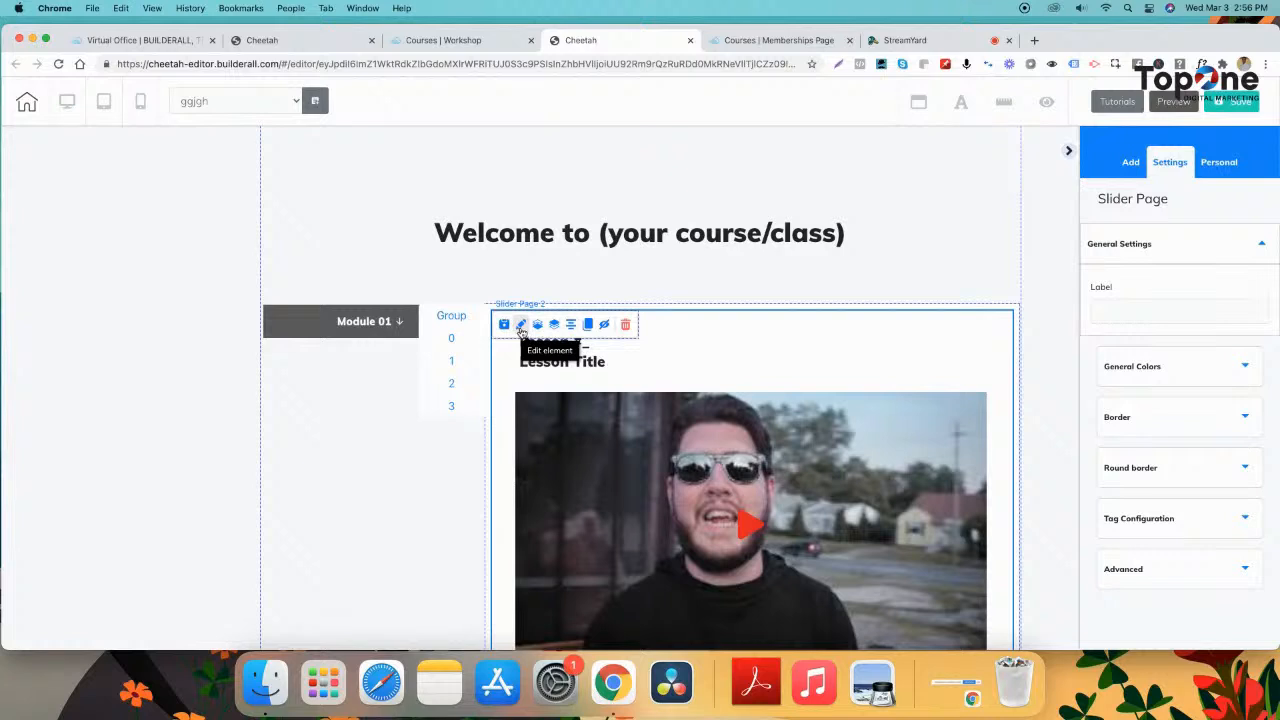
{"action": "left_click", "coordinate": [1127, 311]}
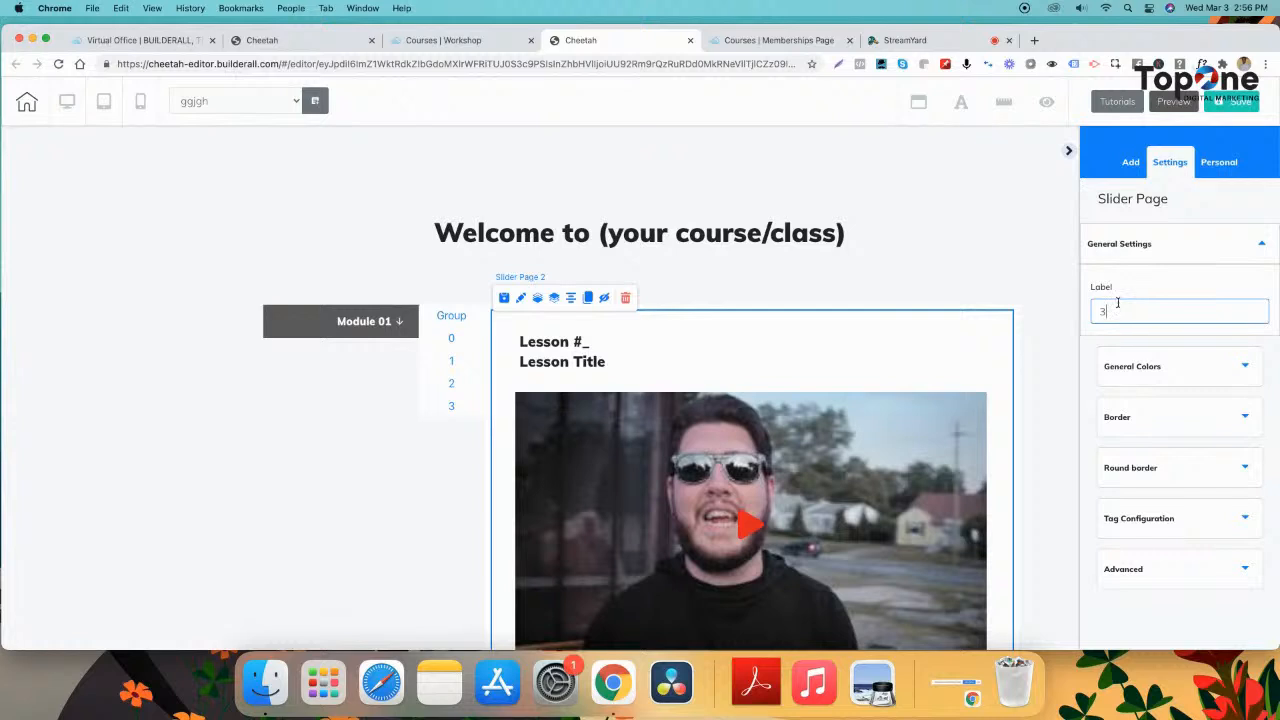
- Switch the rotation banner to slider page 3 and set that page's label to 4
{"action": "left_click", "coordinate": [452, 409]}
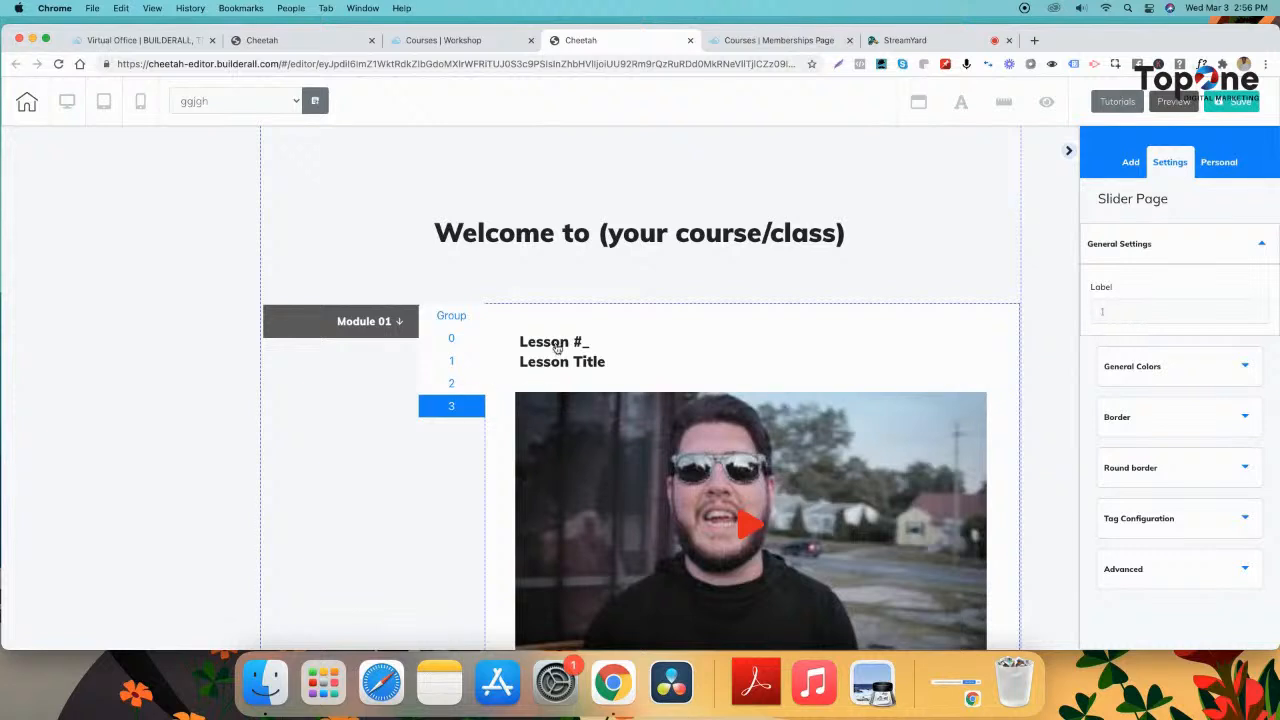
{"action": "left_click", "coordinate": [452, 409]}
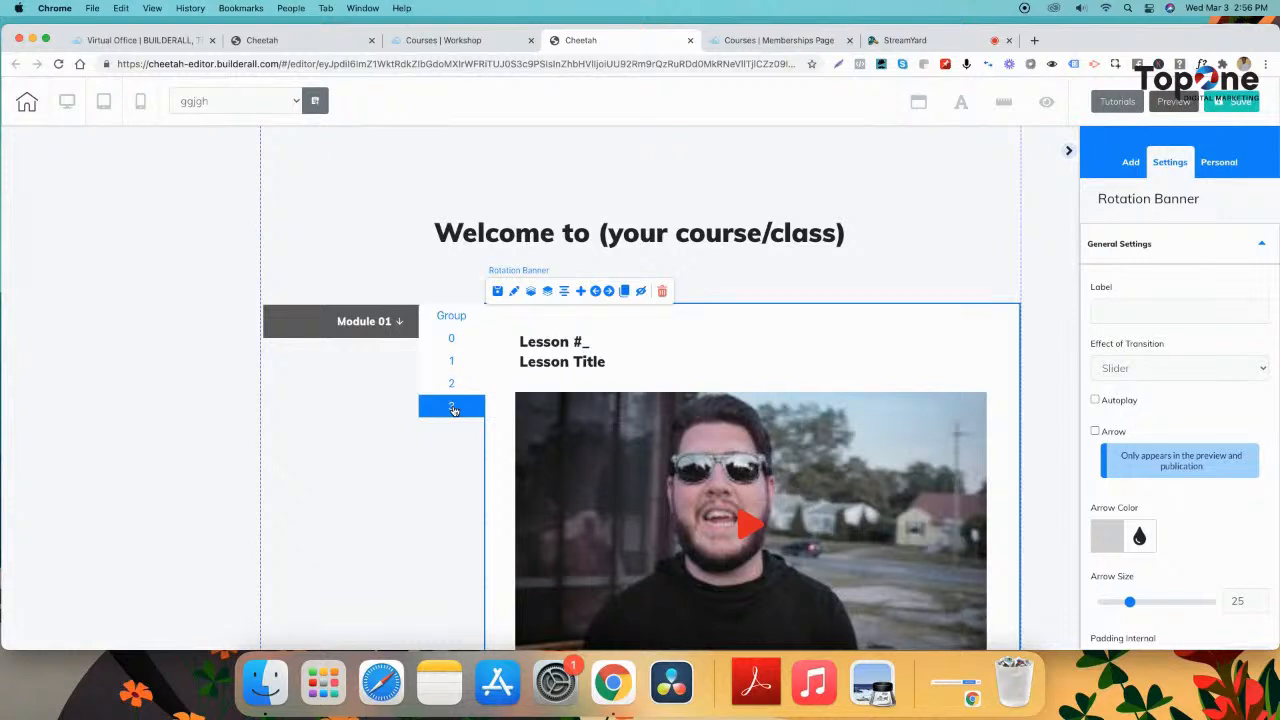
{"action": "left_click", "coordinate": [452, 407]}
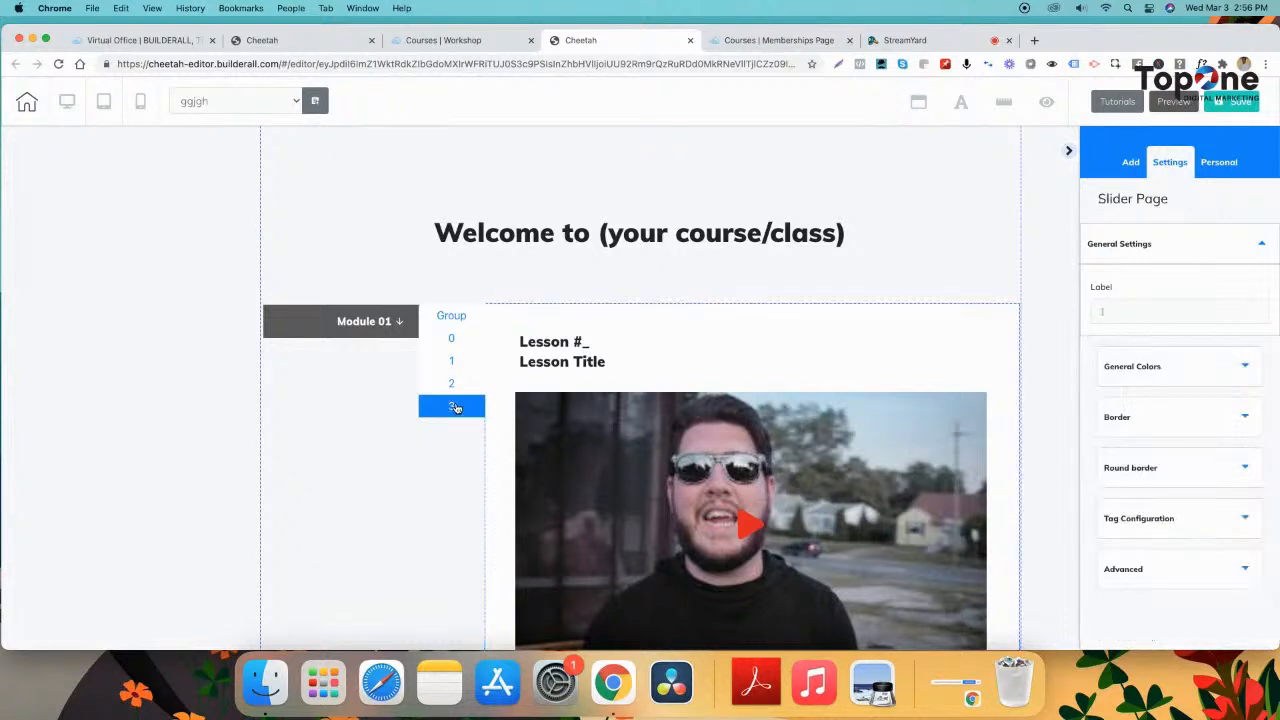
{"action": "left_click", "coordinate": [513, 318]}
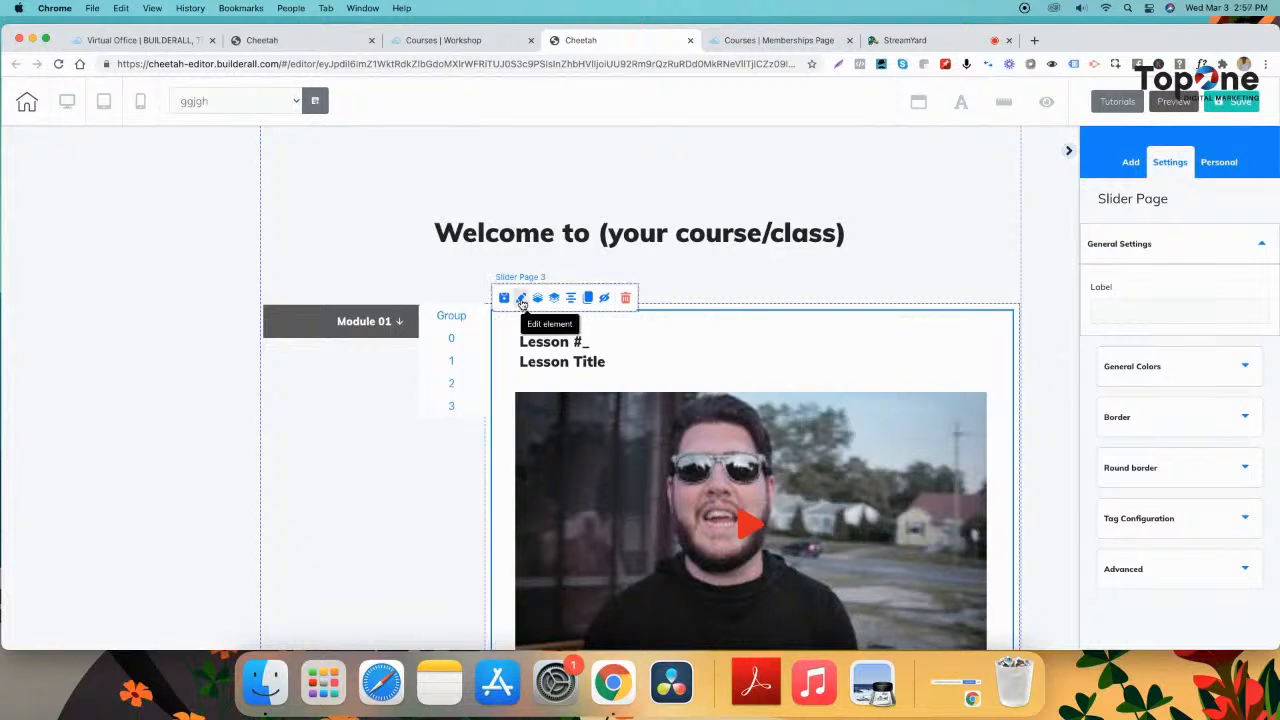
{"action": "left_click", "coordinate": [1125, 308]}
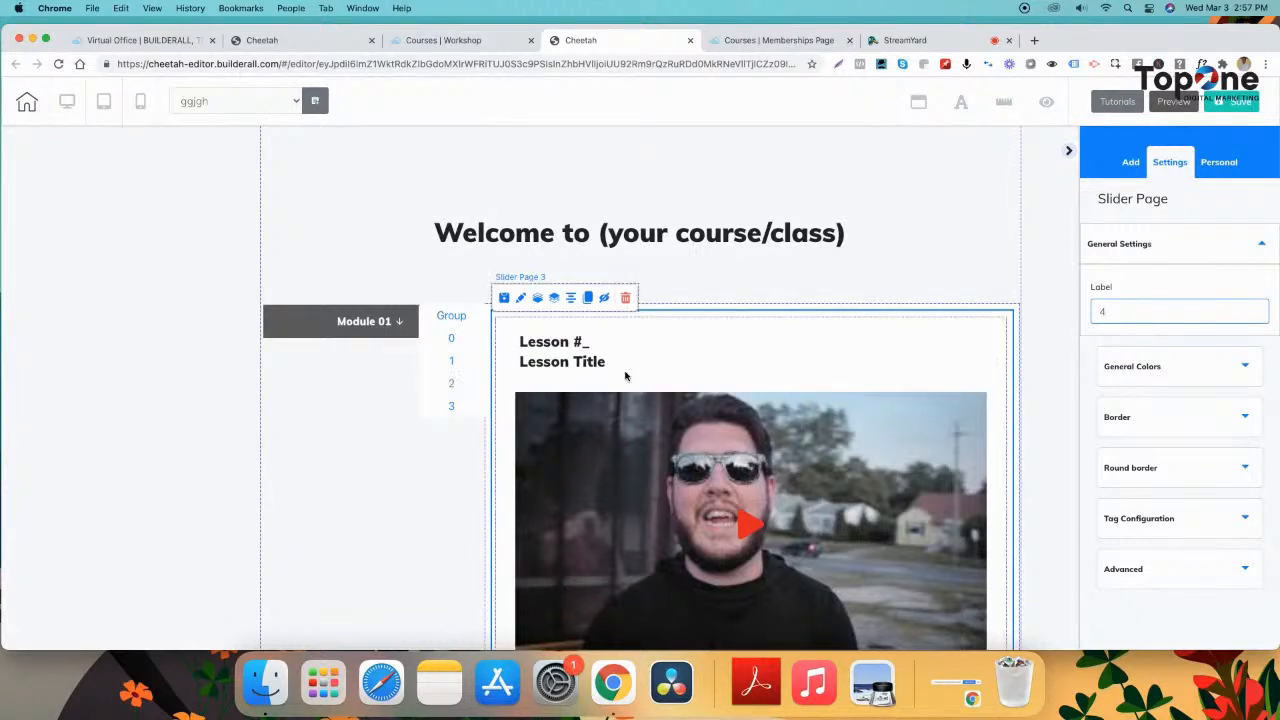
- Expand the Module 01 accordion and link its Lesson 1 button to rotation banner page 1
{"action": "left_click", "coordinate": [360, 330]}
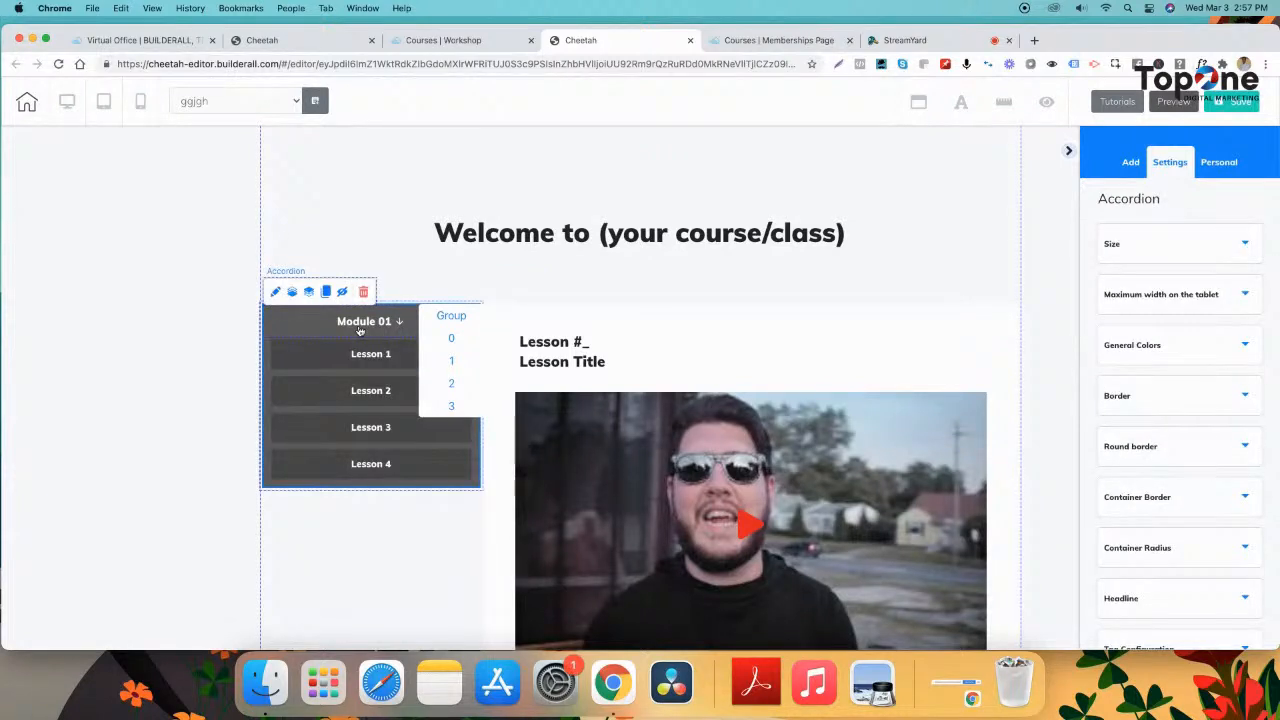
{"action": "left_click", "coordinate": [339, 360]}
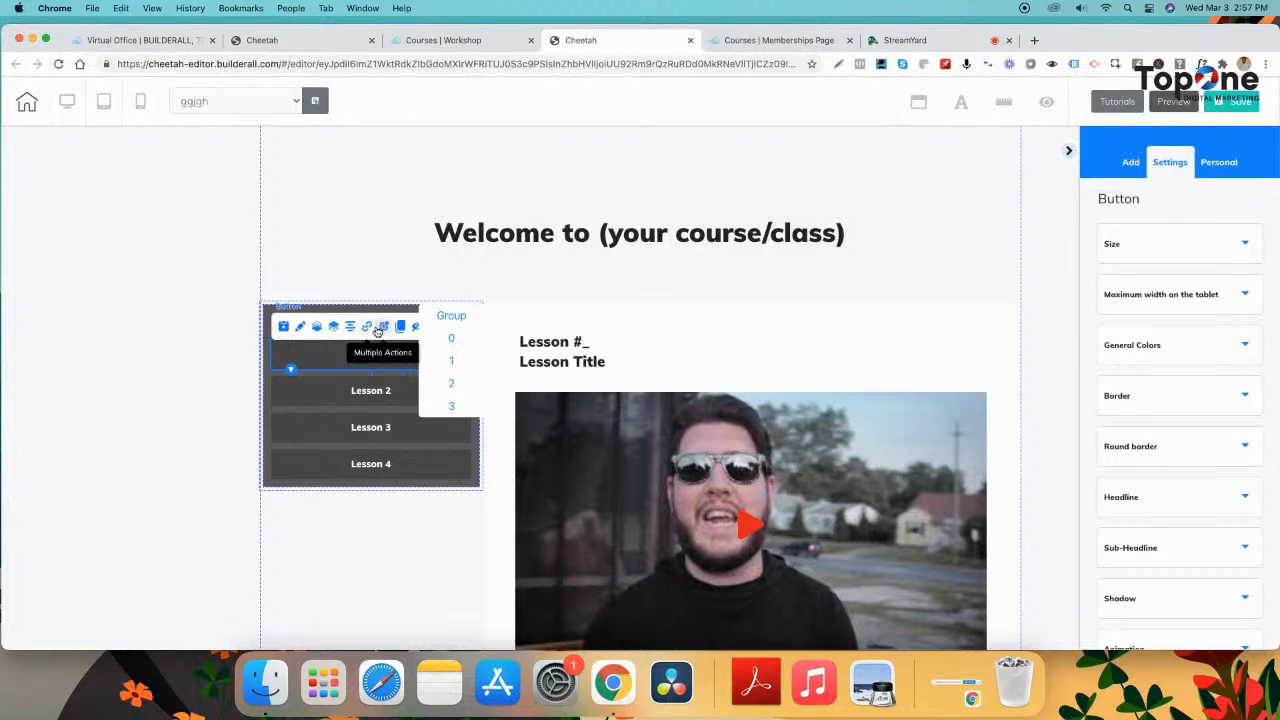
{"action": "left_click", "coordinate": [366, 328]}
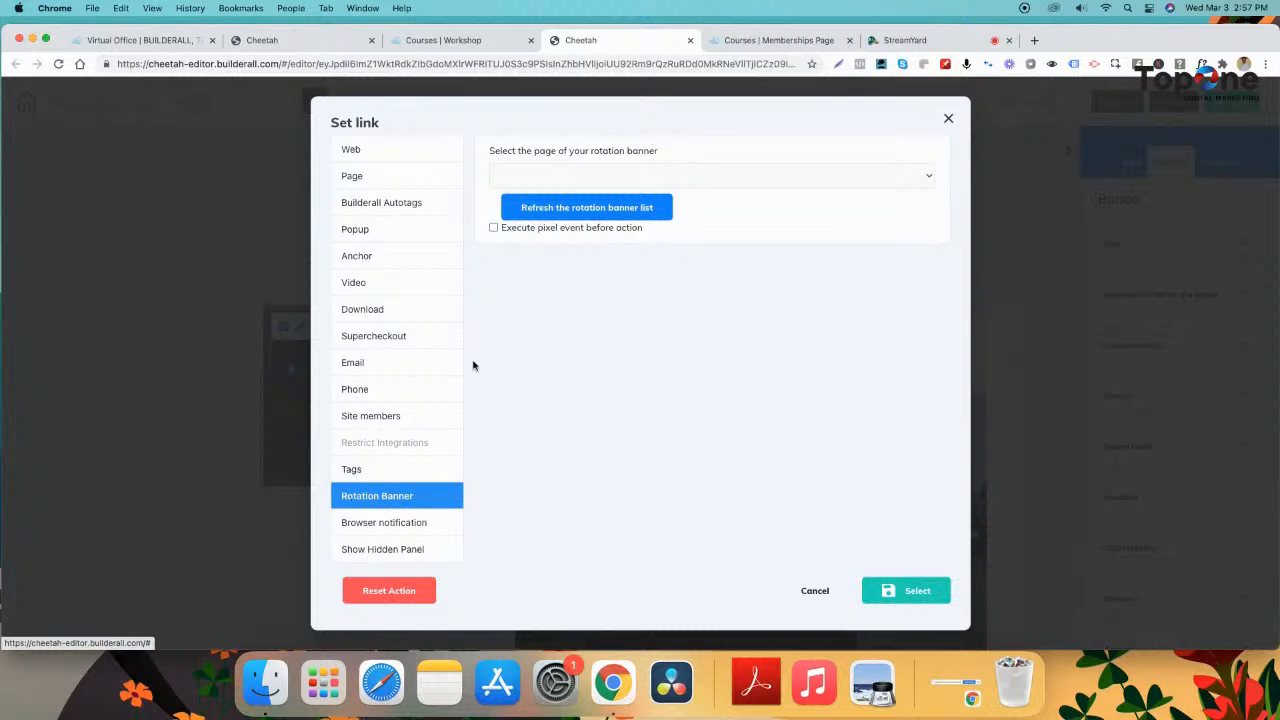
{"action": "left_click", "coordinate": [537, 177]}
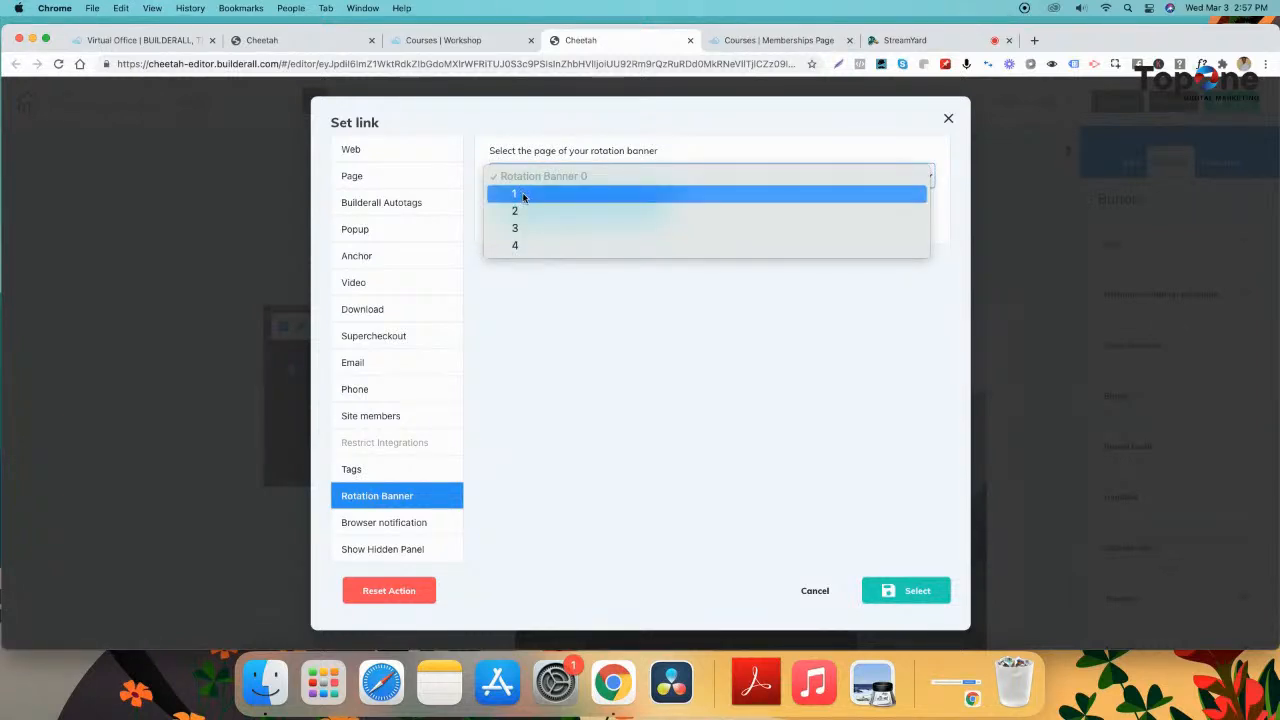
{"action": "left_click", "coordinate": [535, 196]}
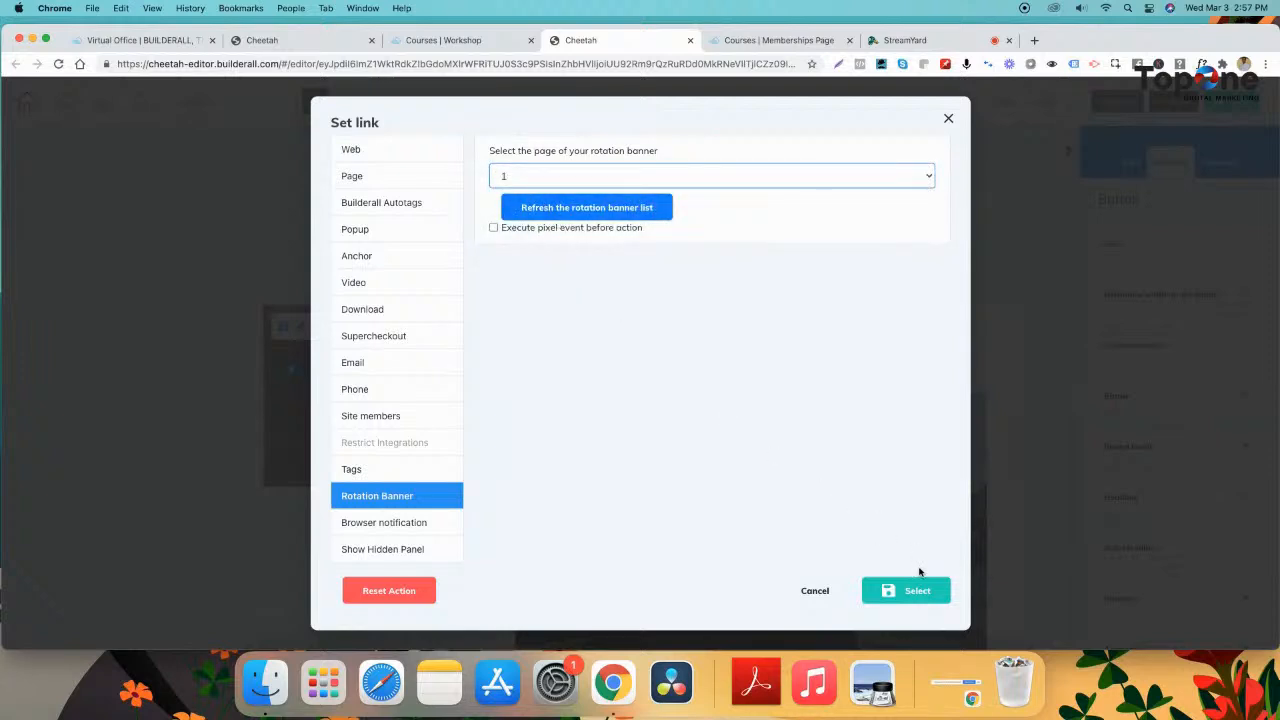
{"action": "left_click", "coordinate": [903, 588]}
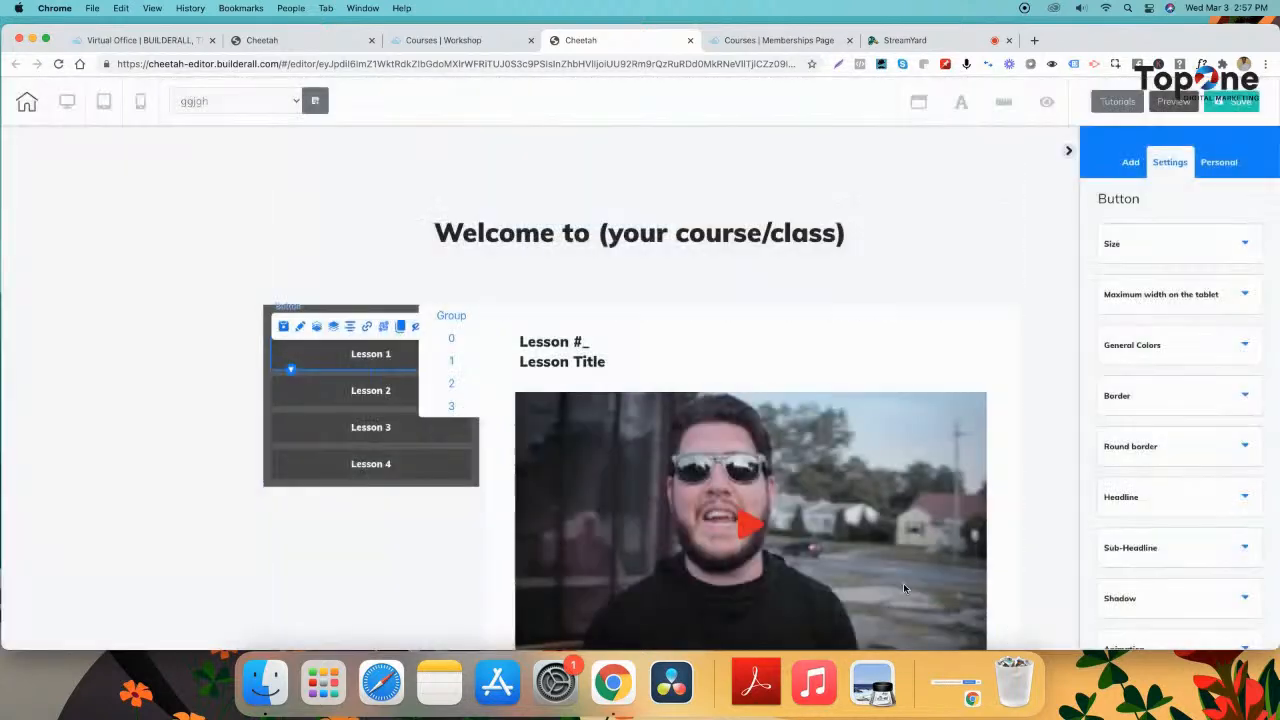
- Link the Lesson 2 button in the Module 01 accordion to rotation banner page 2
{"action": "left_click", "coordinate": [321, 397]}
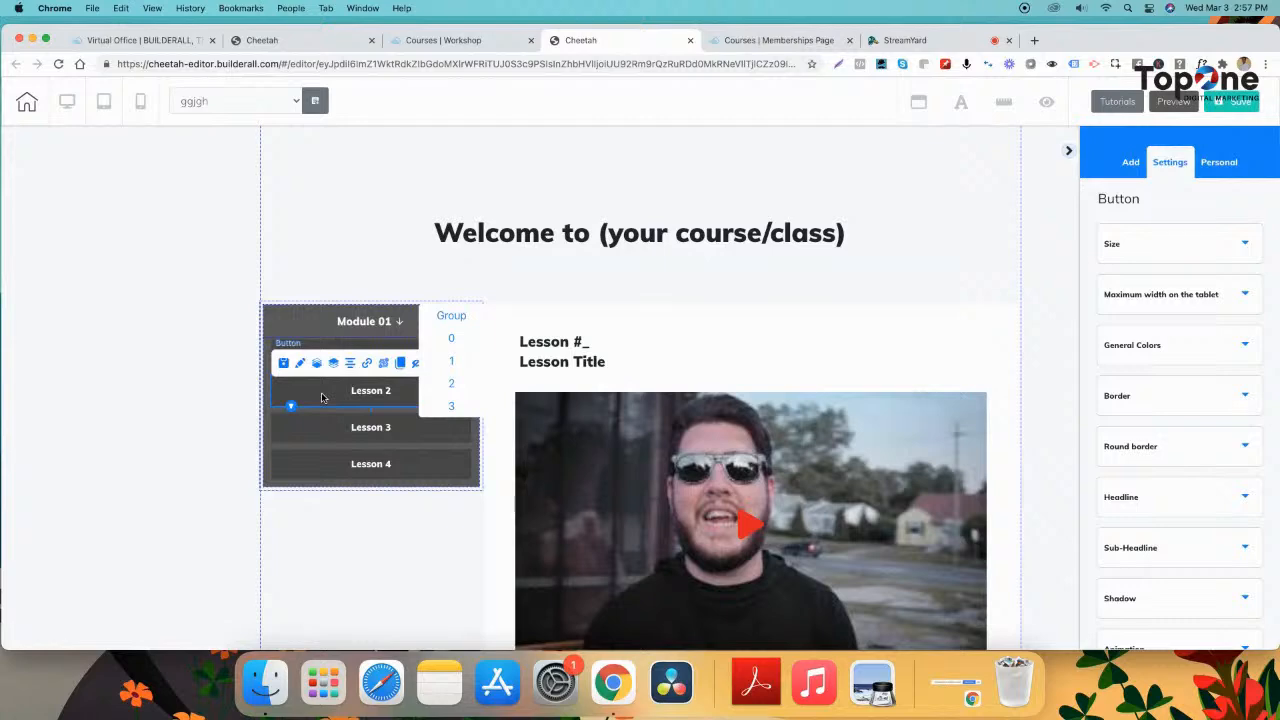
{"action": "left_click", "coordinate": [367, 364]}
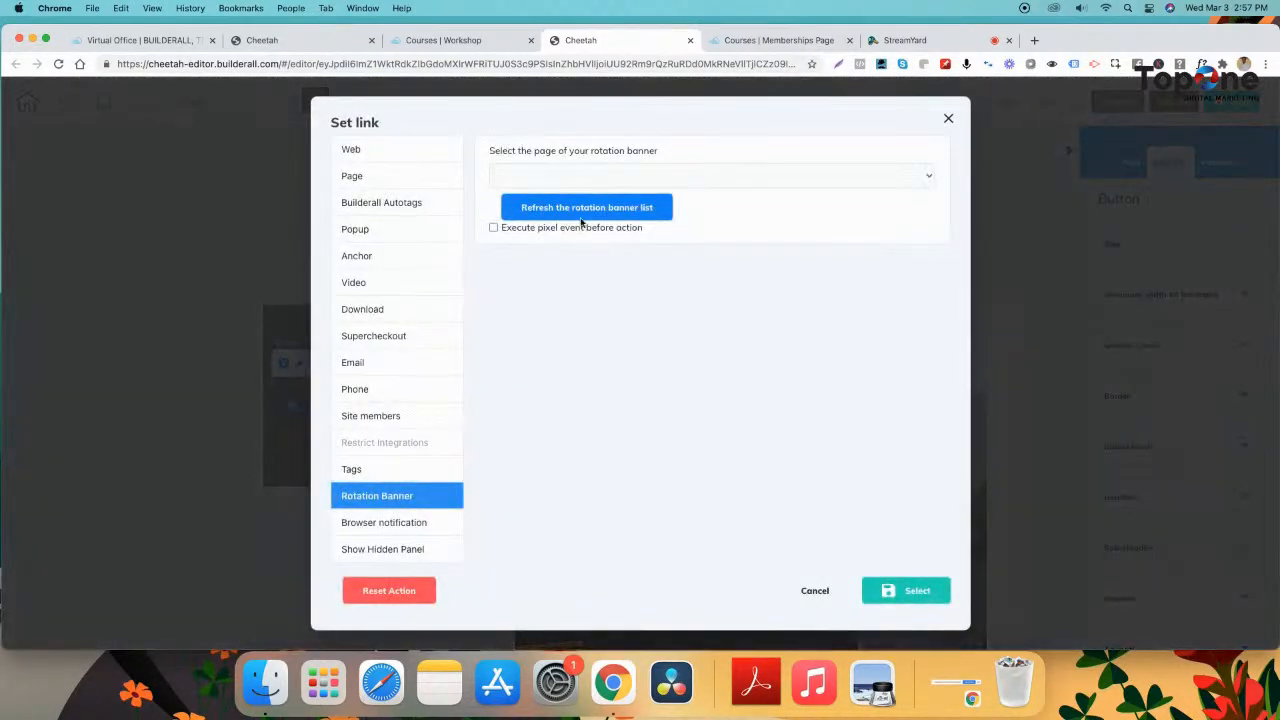
{"action": "left_click", "coordinate": [579, 180]}
{"action": "left_click", "coordinate": [539, 208]}
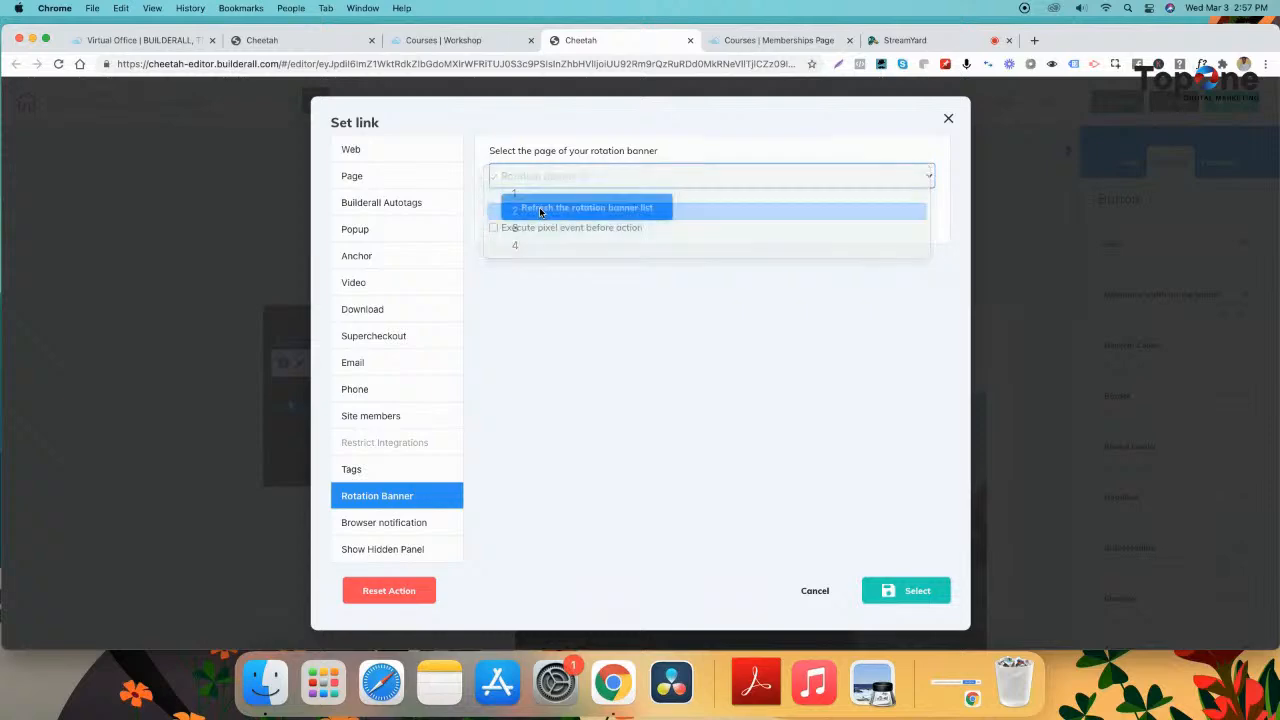
{"action": "left_click", "coordinate": [911, 591]}
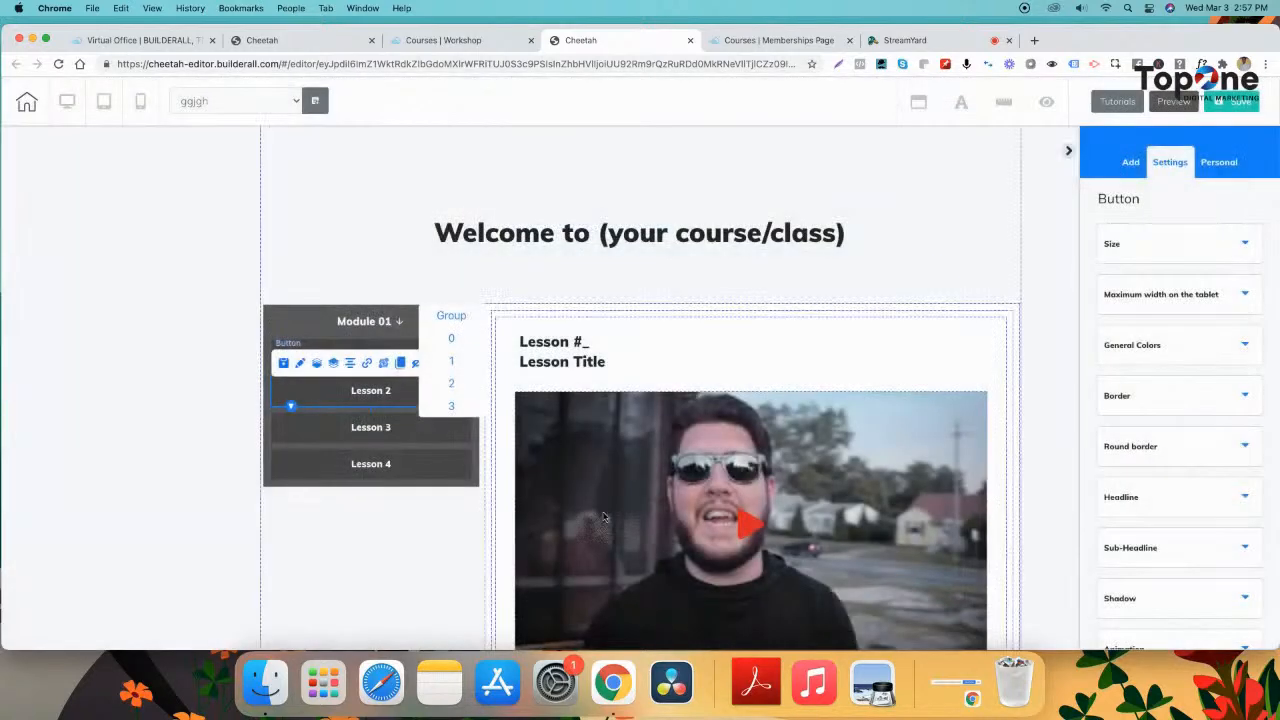
- Link the Lesson 3 button in the Module 01 accordion to rotation banner page 3
{"action": "left_click", "coordinate": [308, 428]}
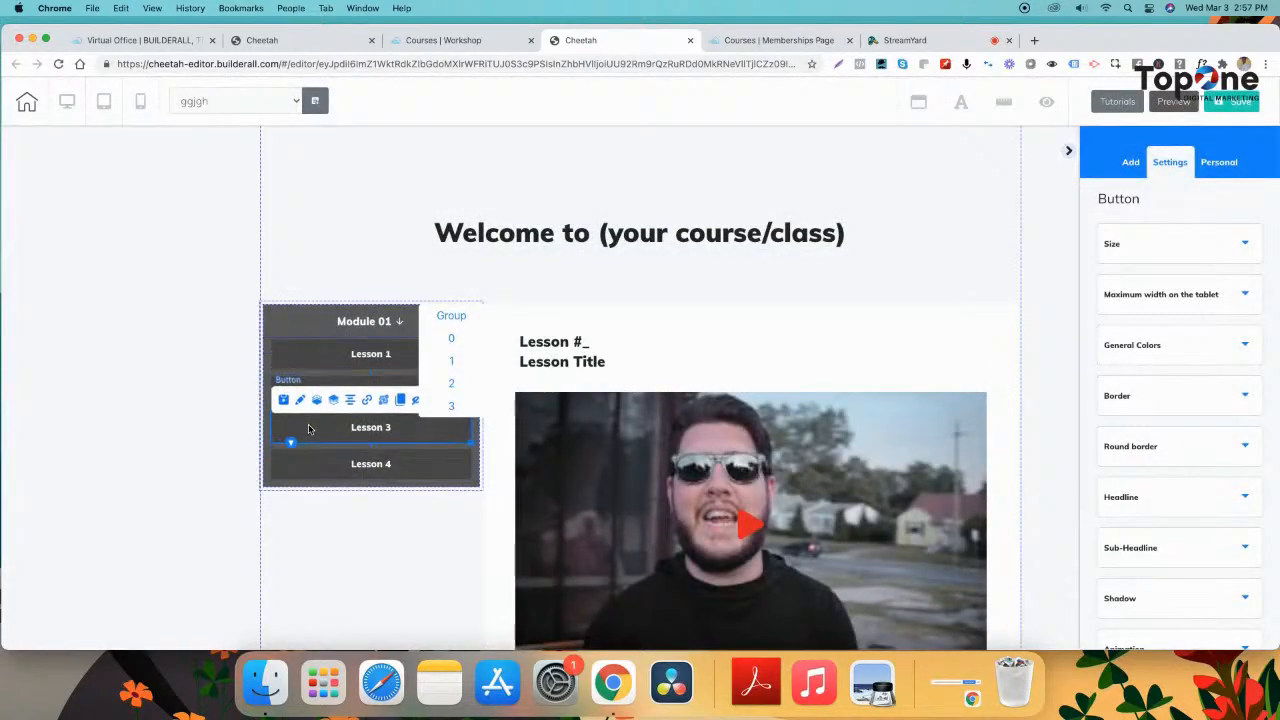
{"action": "left_click", "coordinate": [366, 402]}
{"action": "left_click", "coordinate": [556, 178]}
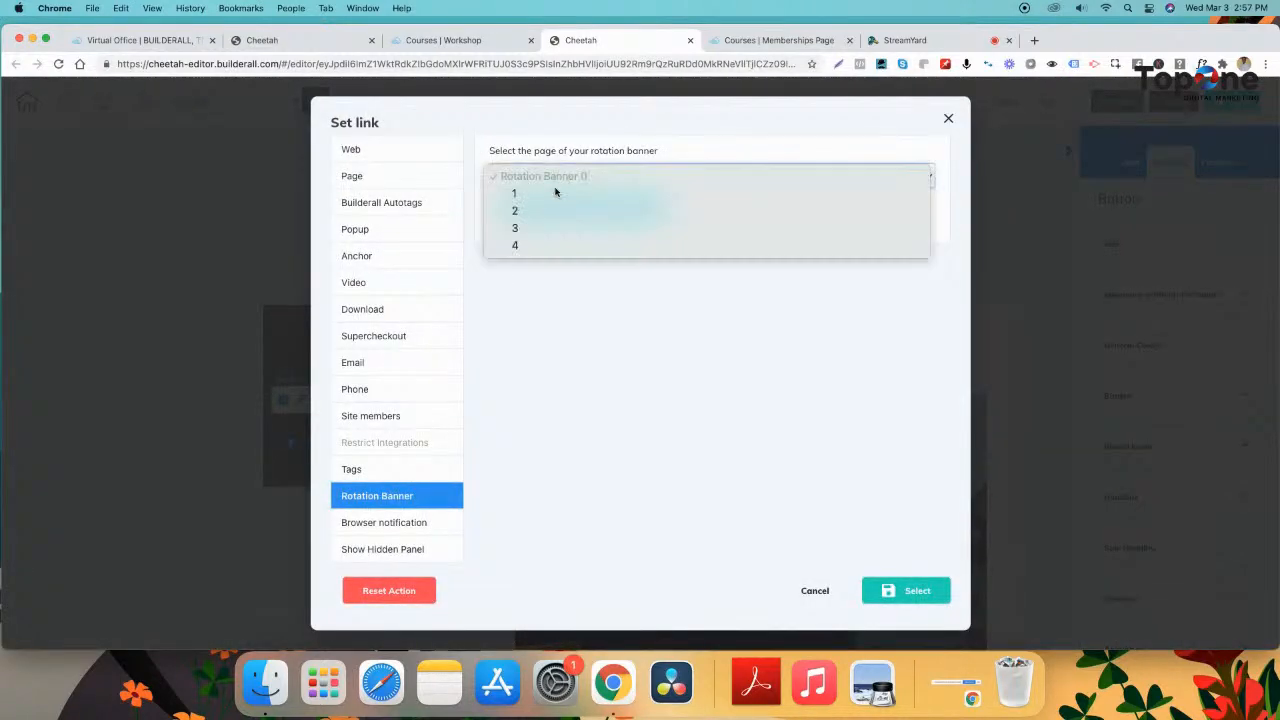
{"action": "left_click", "coordinate": [535, 230]}
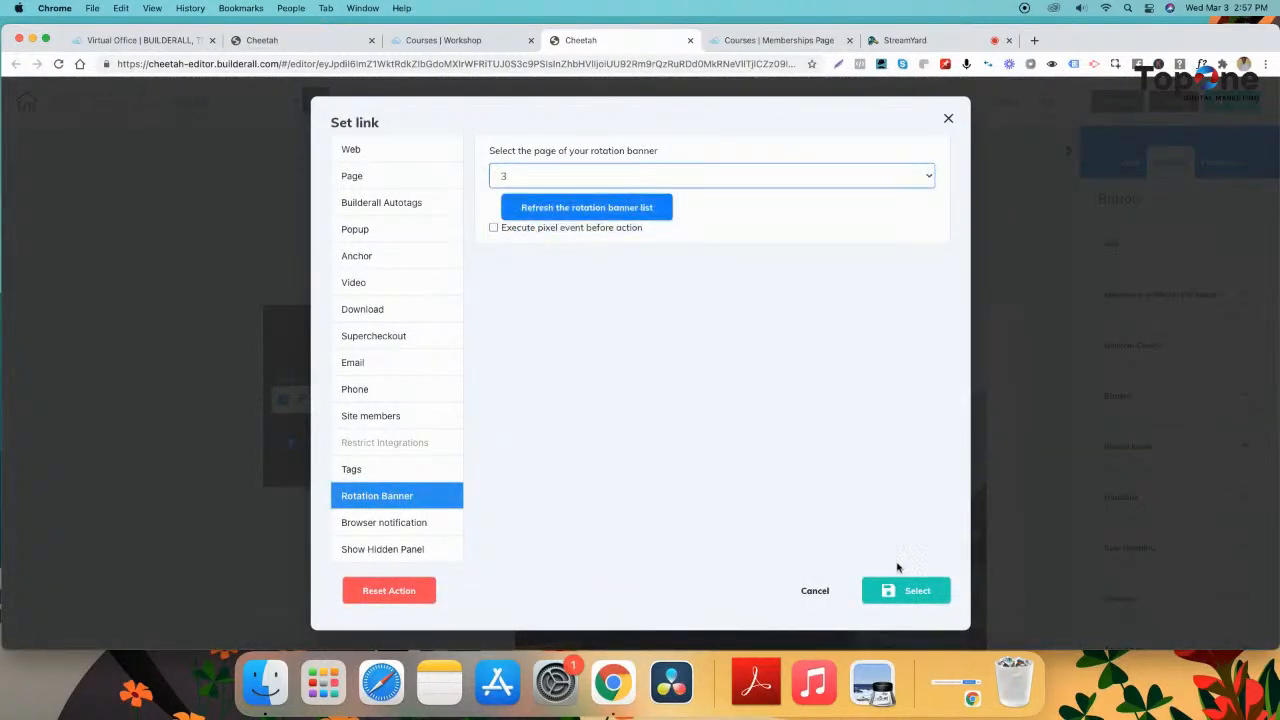
{"action": "left_click", "coordinate": [917, 591]}
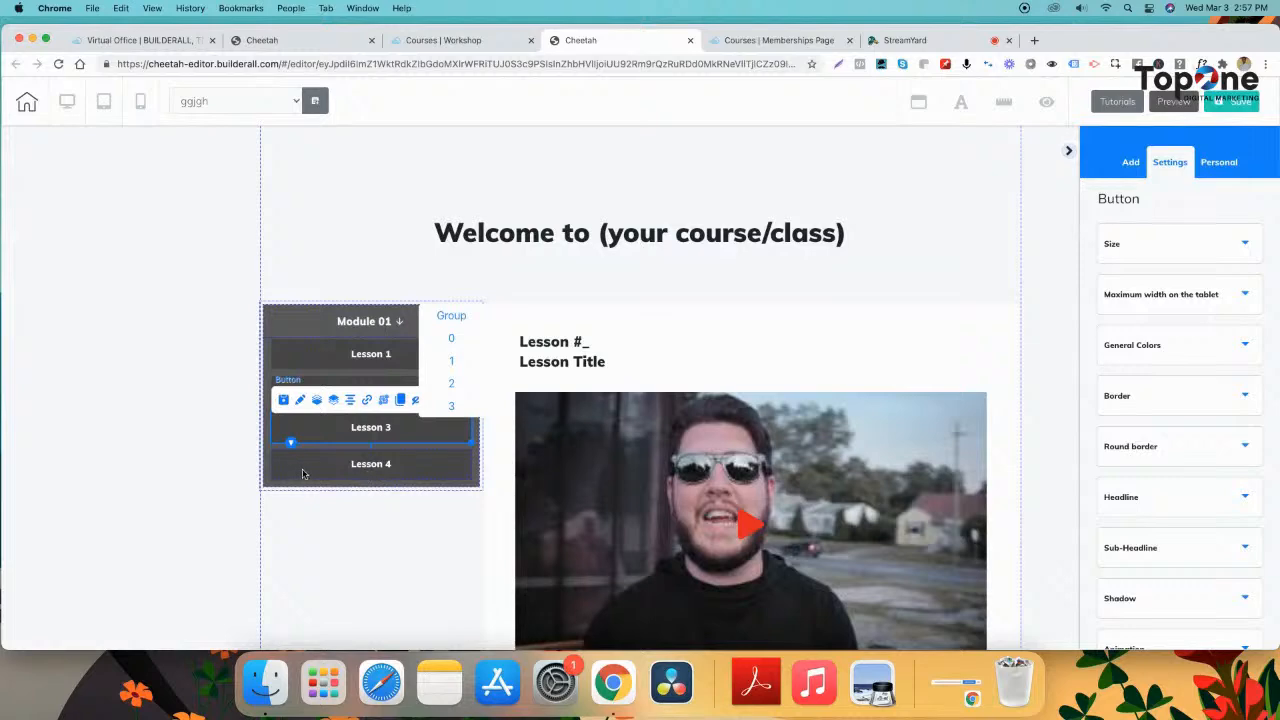
- Link the Lesson 4 button in the Module 01 accordion to rotation banner page 4
{"action": "left_click", "coordinate": [305, 474]}
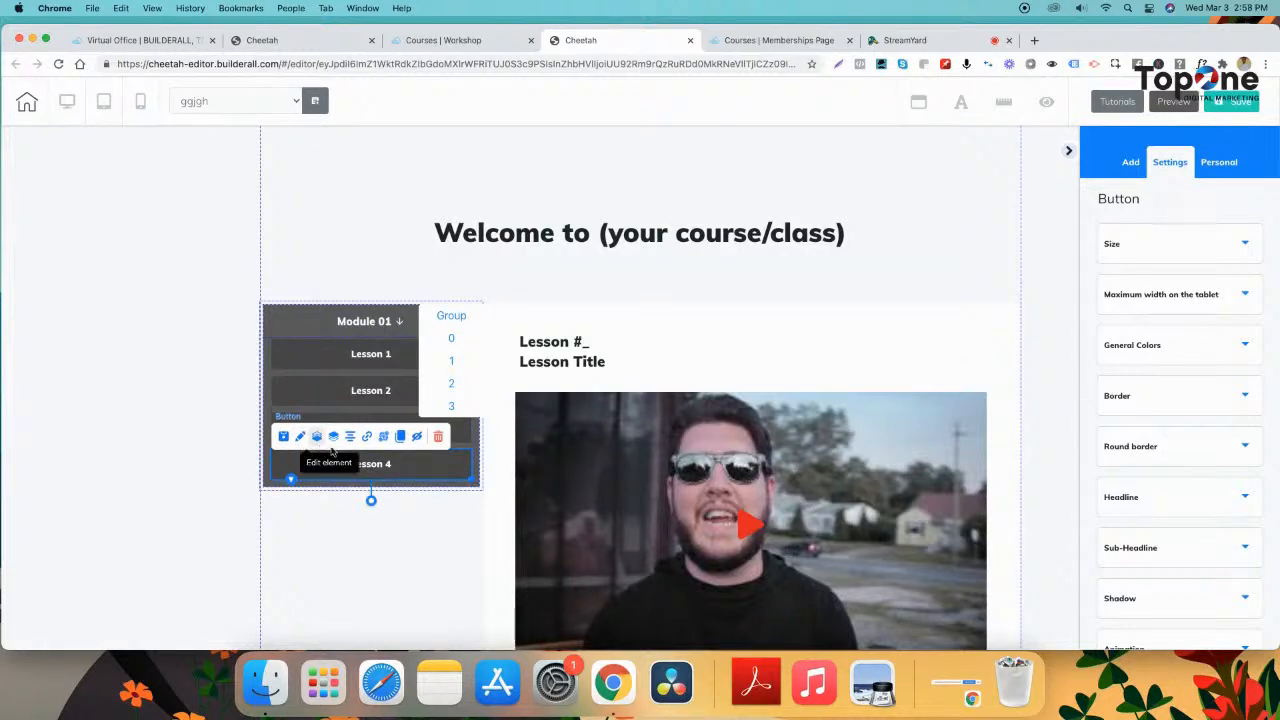
{"action": "left_click", "coordinate": [366, 437]}
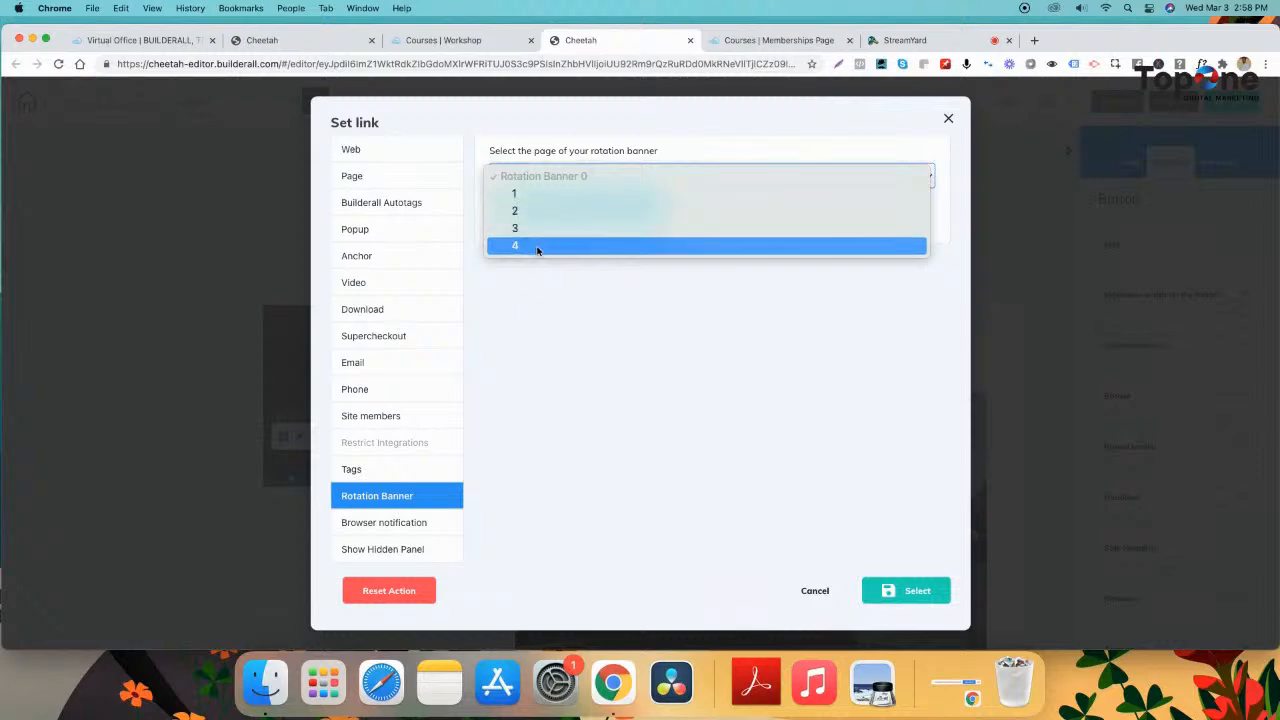
{"action": "left_click", "coordinate": [537, 246]}
{"action": "left_click", "coordinate": [917, 592]}
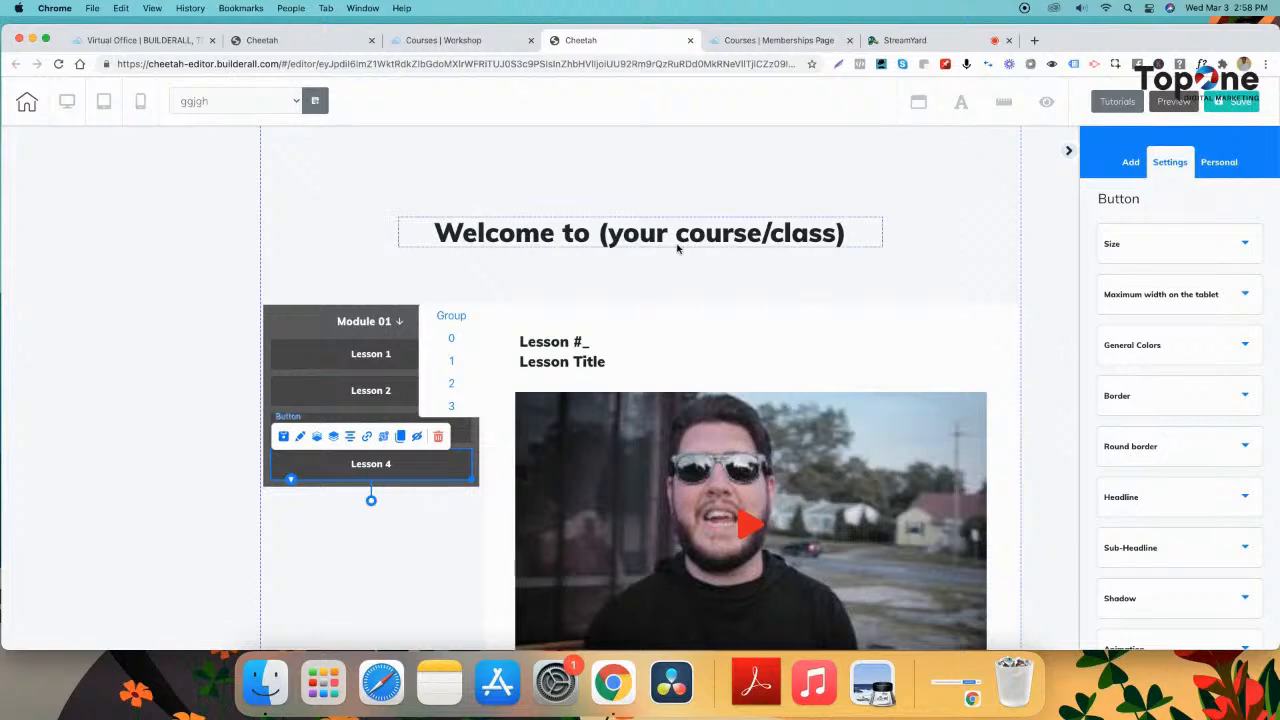
- Save the page, publish the site and return to the editor
{"action": "left_click", "coordinate": [1234, 104]}
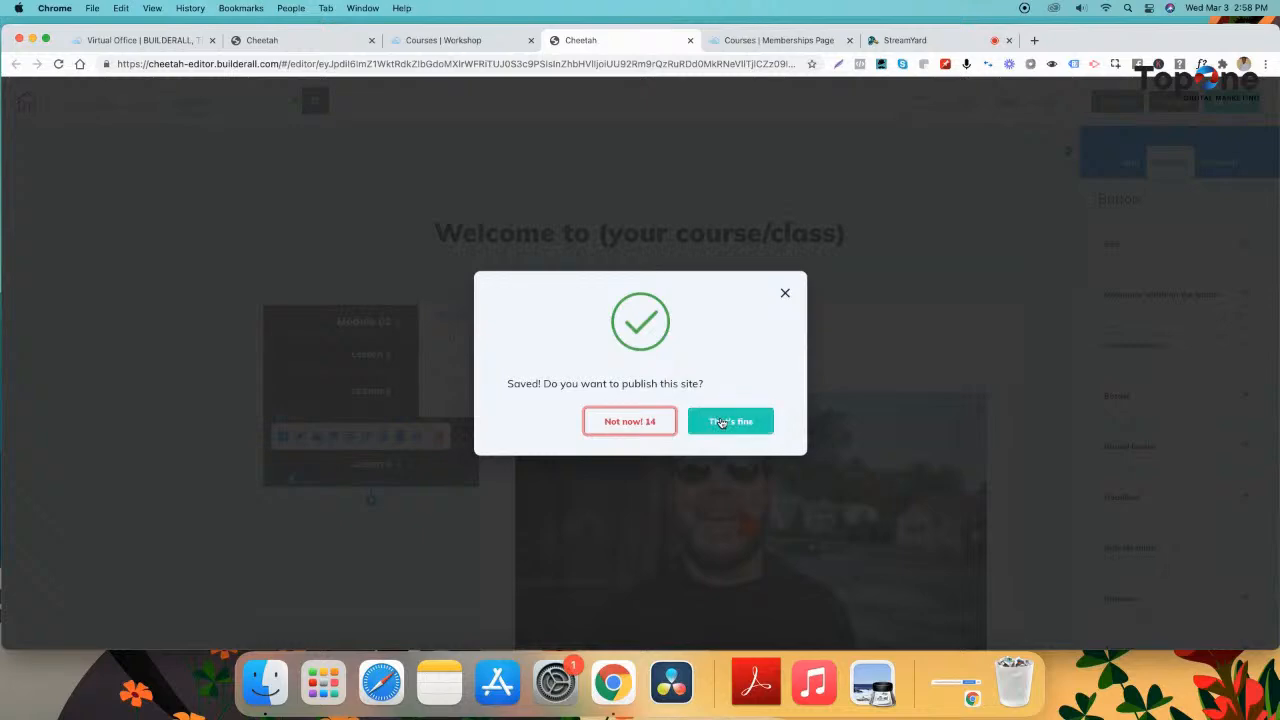
{"action": "left_click", "coordinate": [717, 424]}
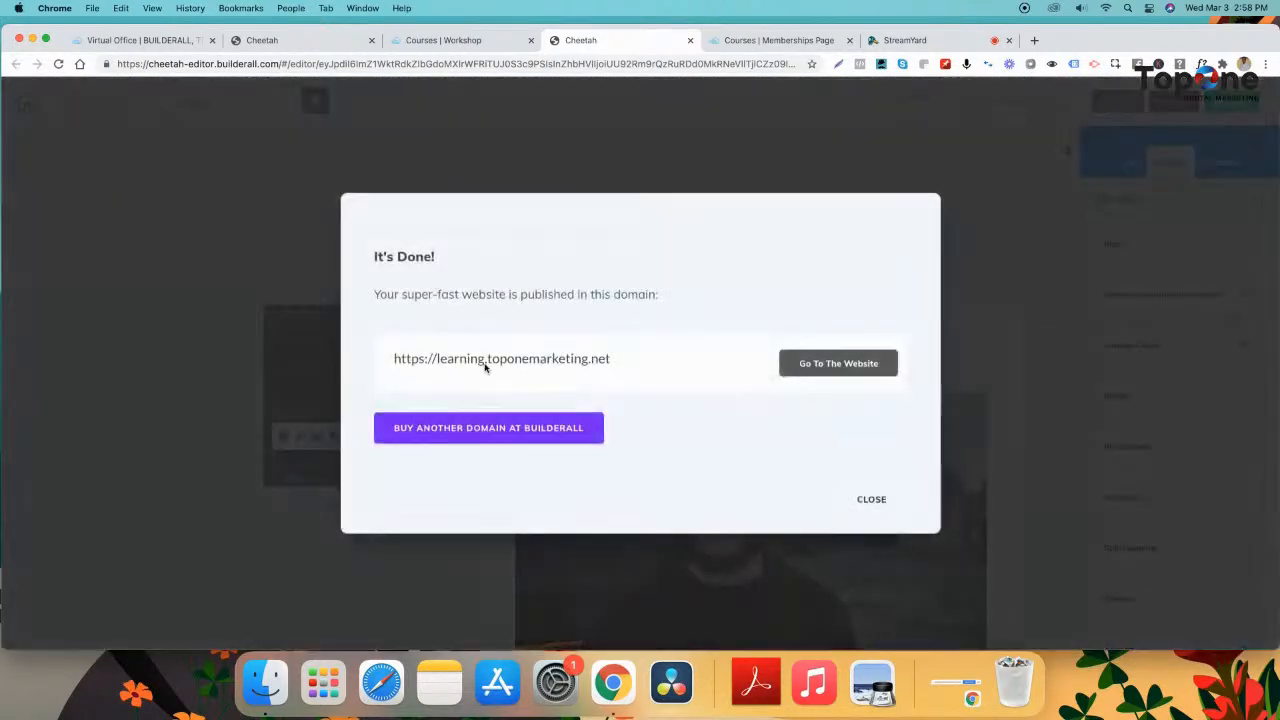
{"action": "left_click", "coordinate": [866, 501]}
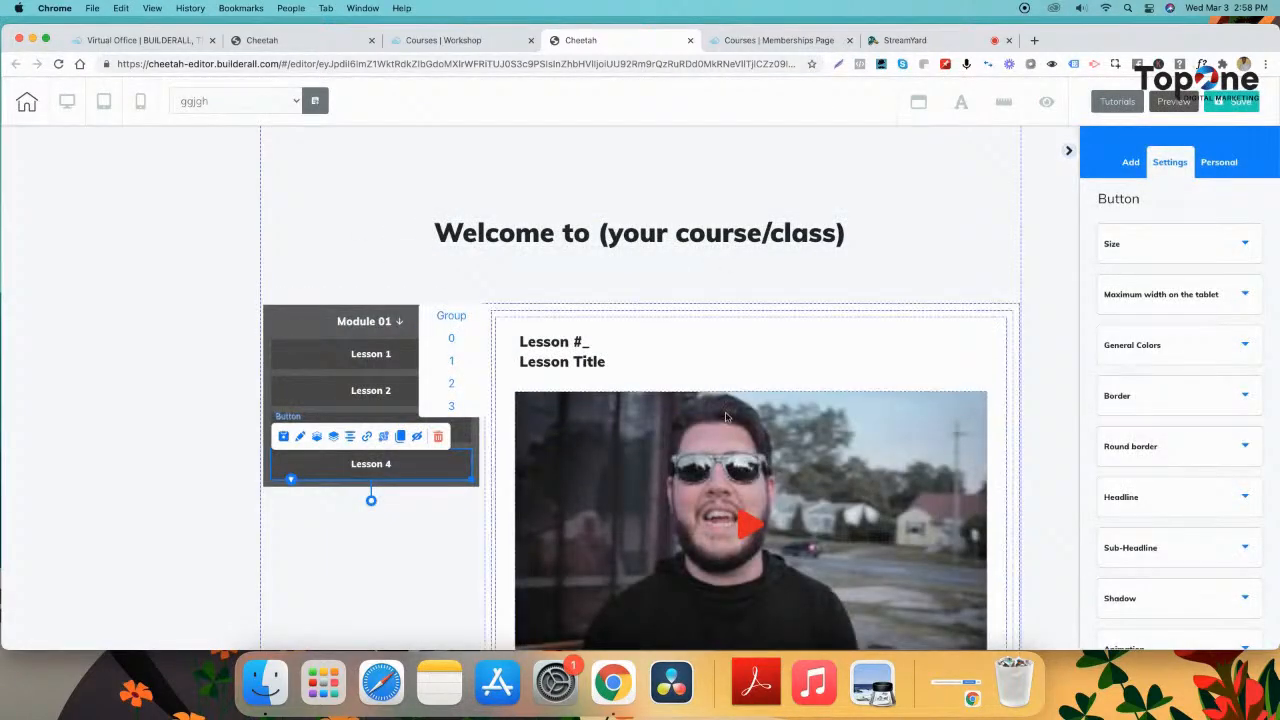
- Switch the rotation banner to slider page 0 and delete the underscore after "Lesson #" in its heading
{"action": "left_click", "coordinate": [376, 354]}
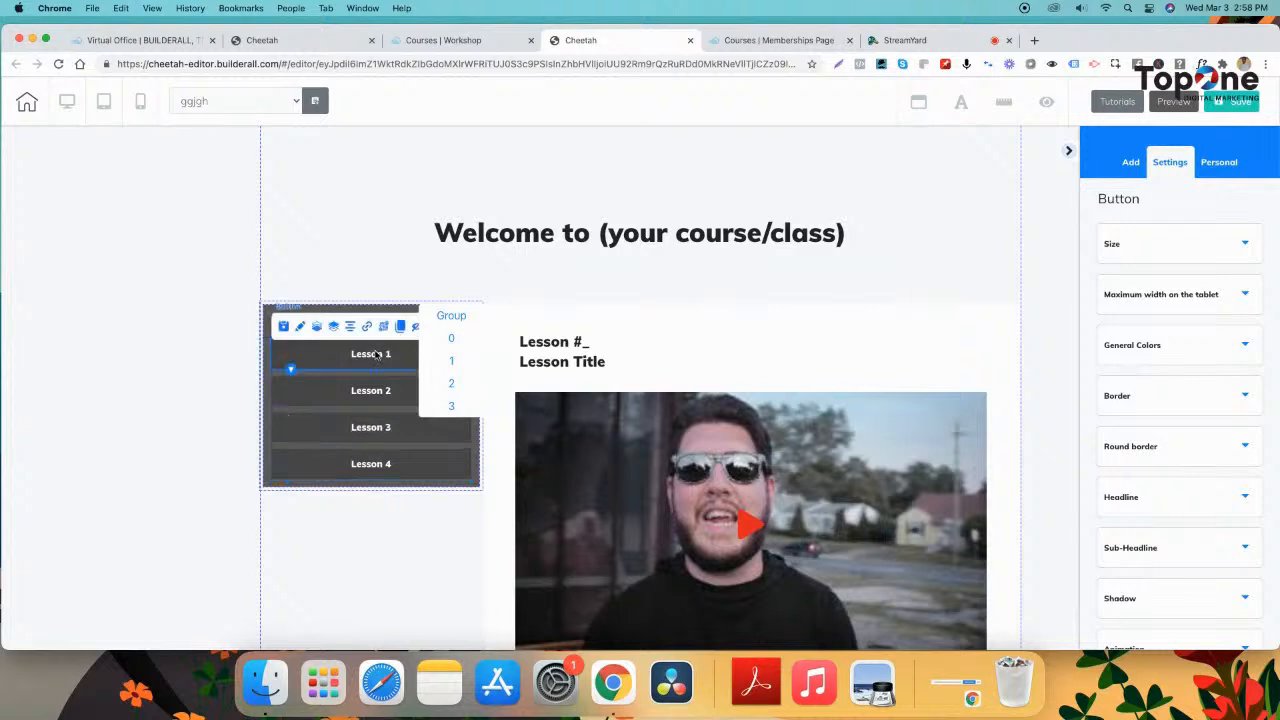
{"action": "left_click", "coordinate": [456, 341]}
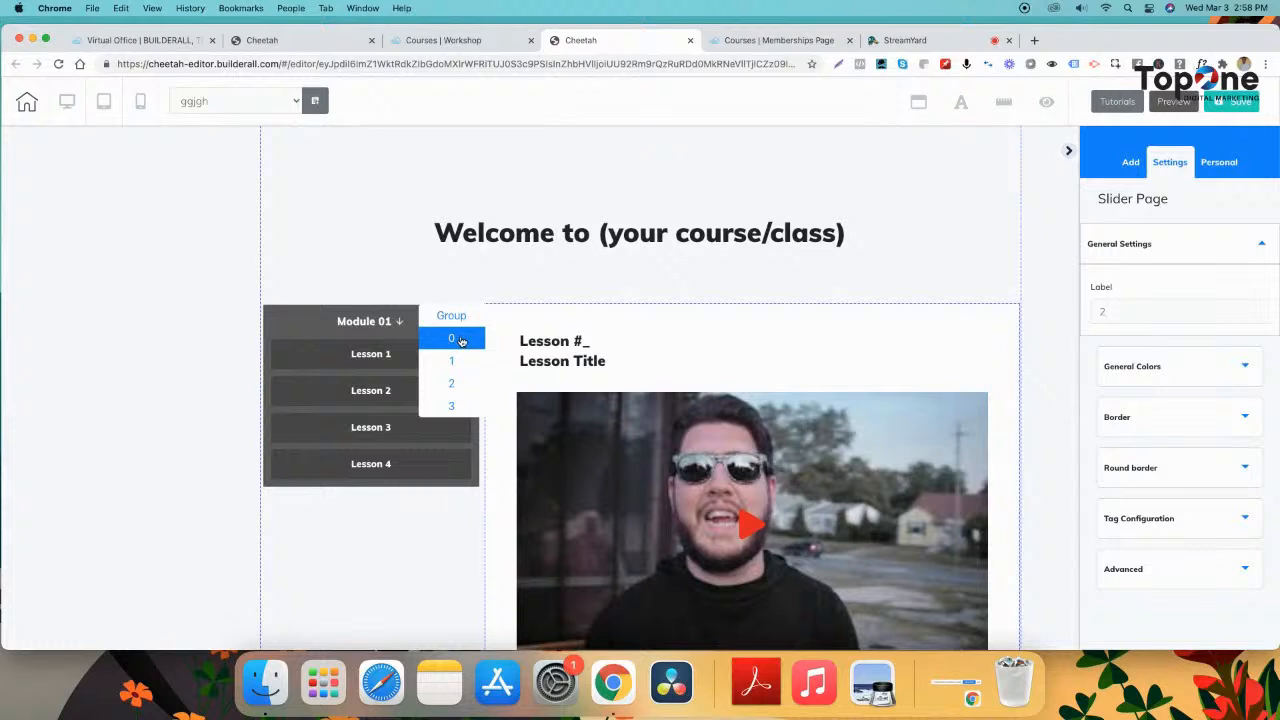
{"action": "left_click", "coordinate": [588, 343]}
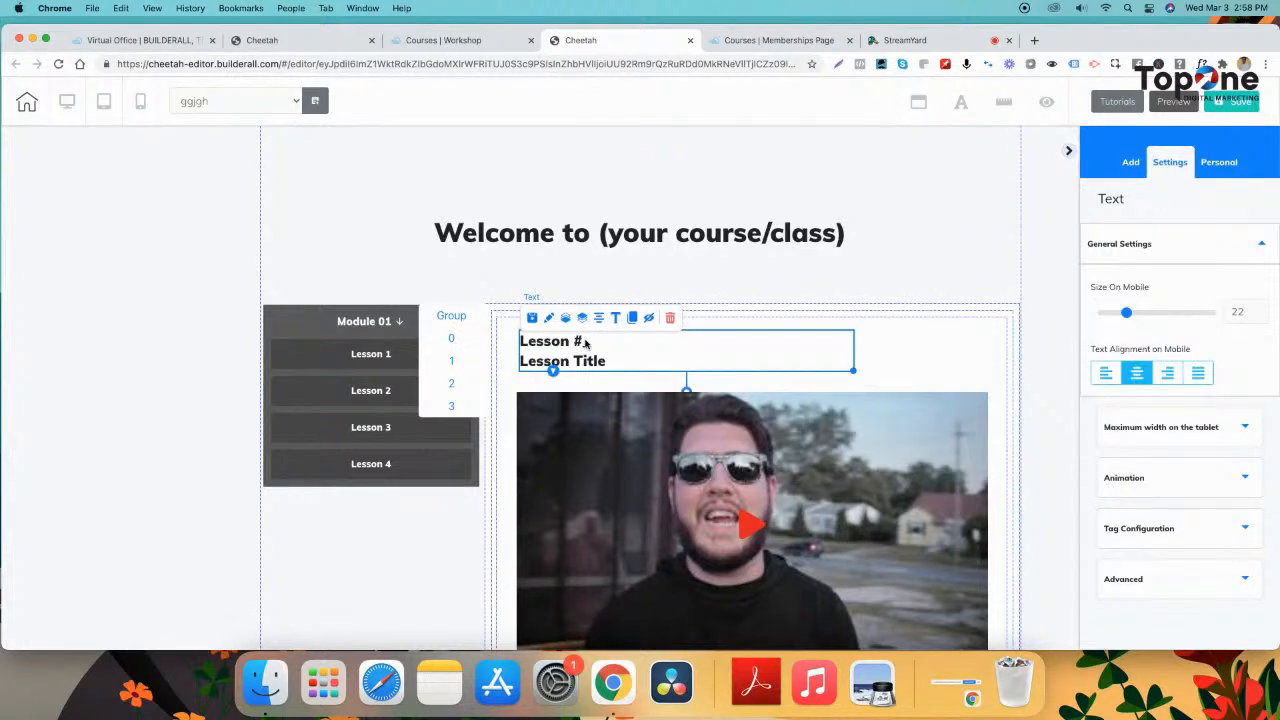
{"action": "left_click", "coordinate": [587, 343]}
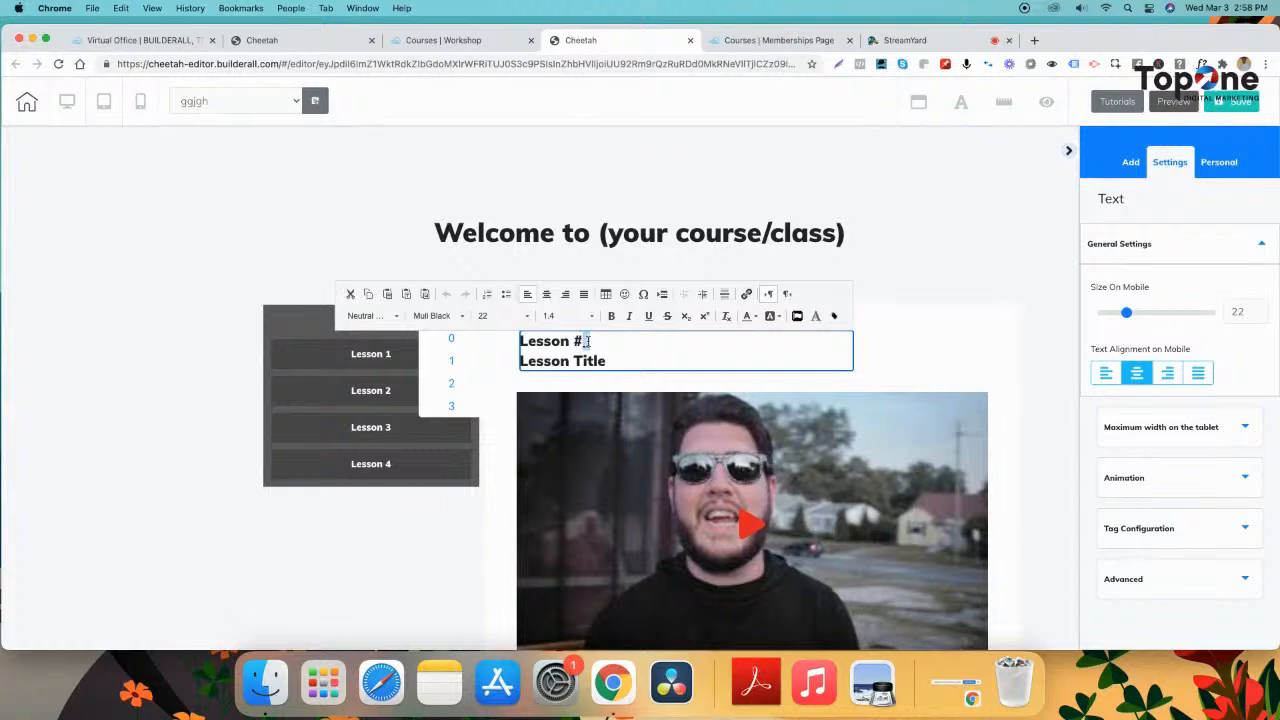
{"action": "key", "text": "BackSpace"}
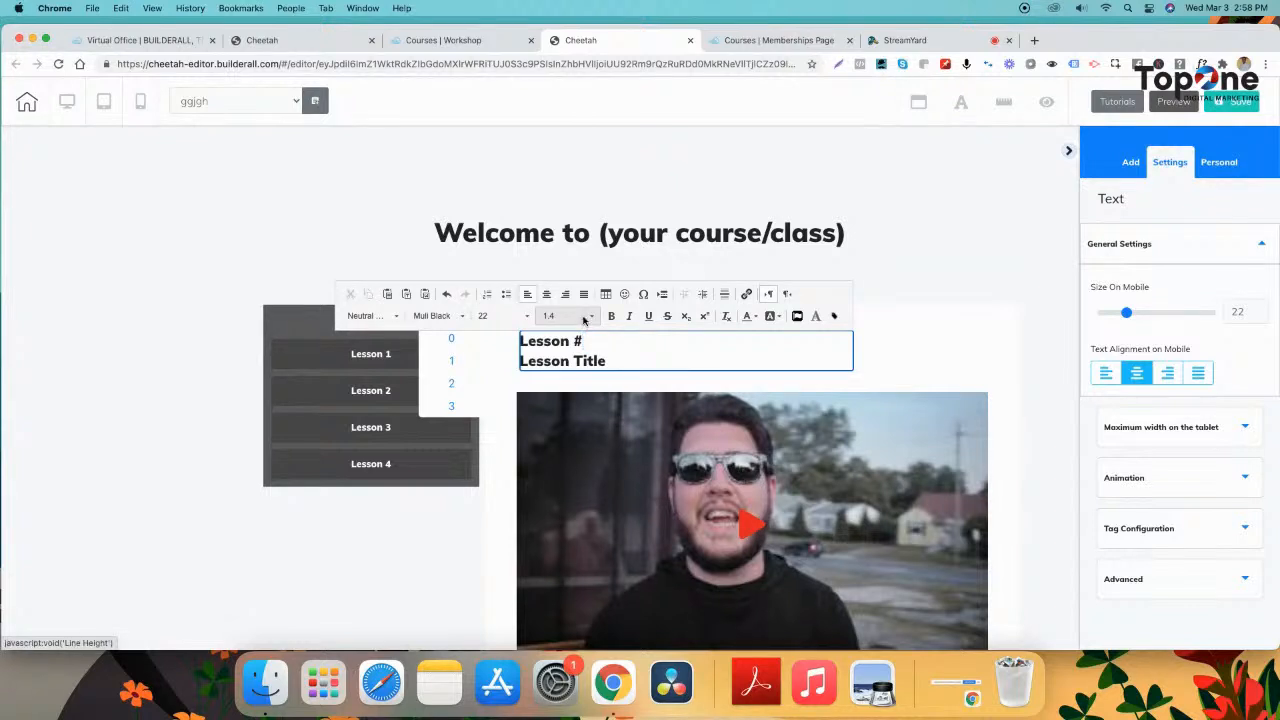
- Switch the rotation banner to slider page 1
{"action": "left_click", "coordinate": [461, 365]}
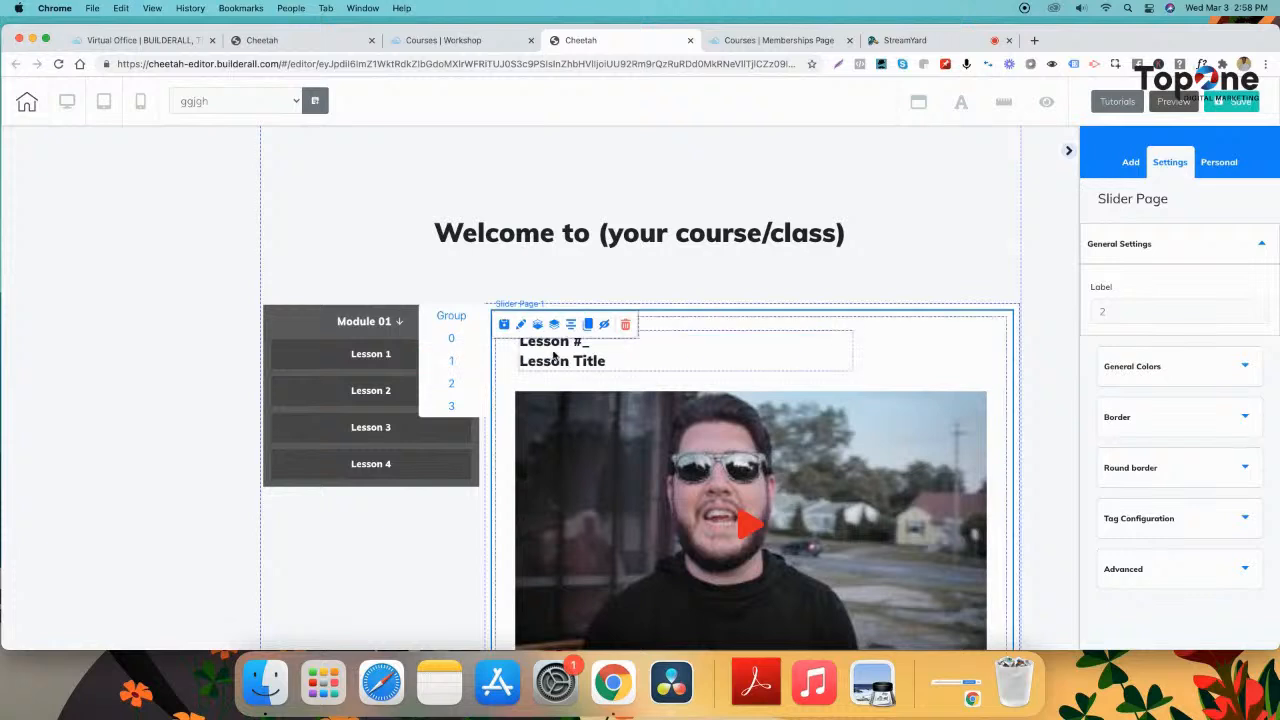
- Number the lesson heading on slide 1 as Lesson #2 and the one on slide 2 as Lesson #3
{"action": "left_click", "coordinate": [590, 346]}
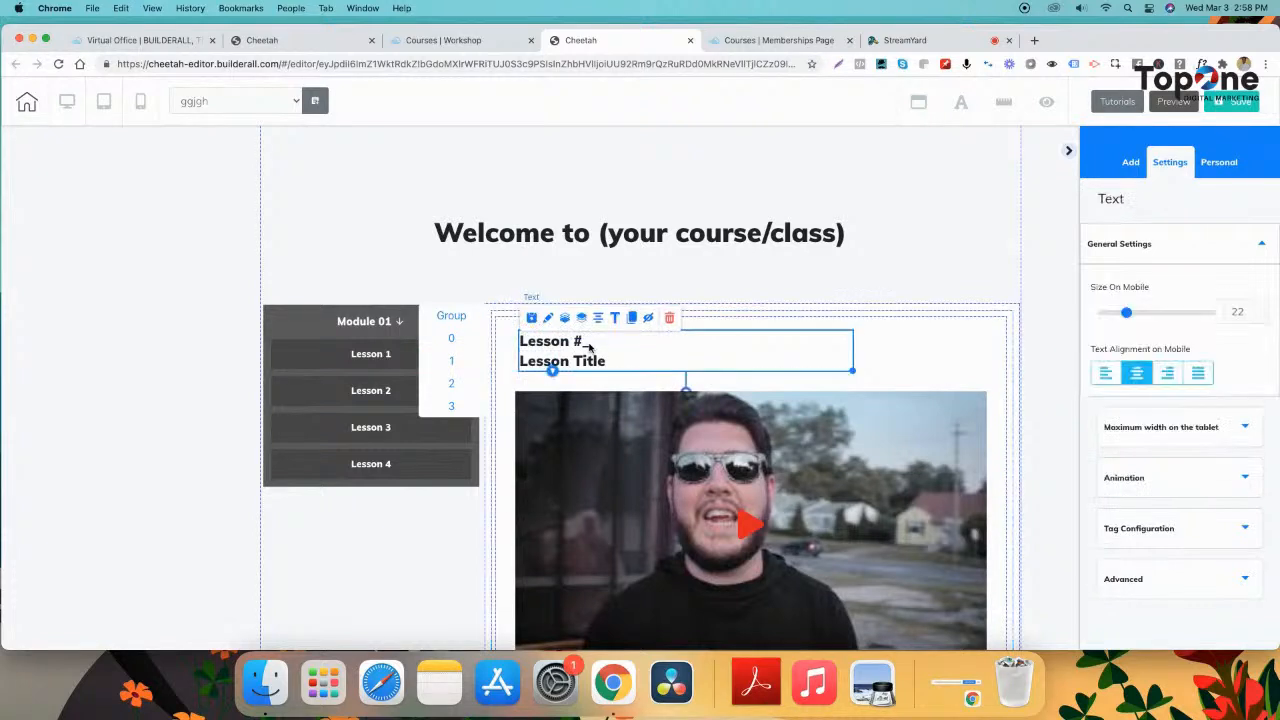
{"action": "double_click", "coordinate": [588, 341]}
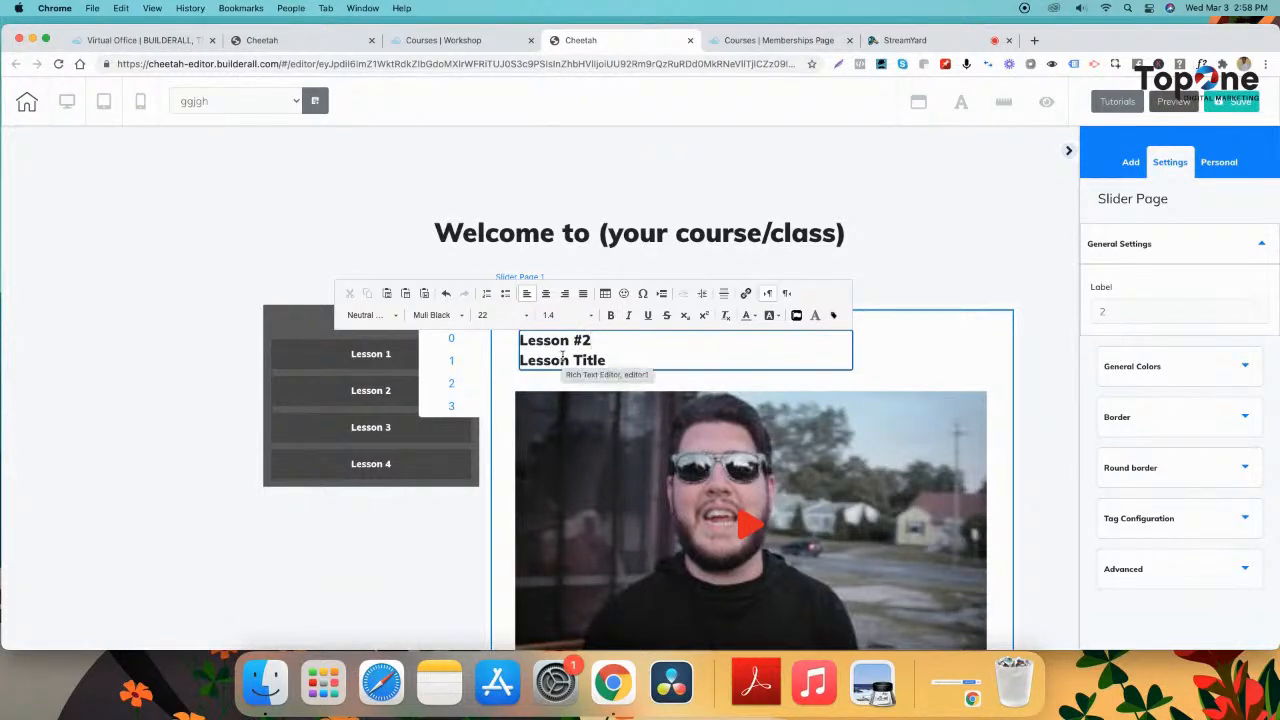
{"action": "left_click", "coordinate": [456, 386]}
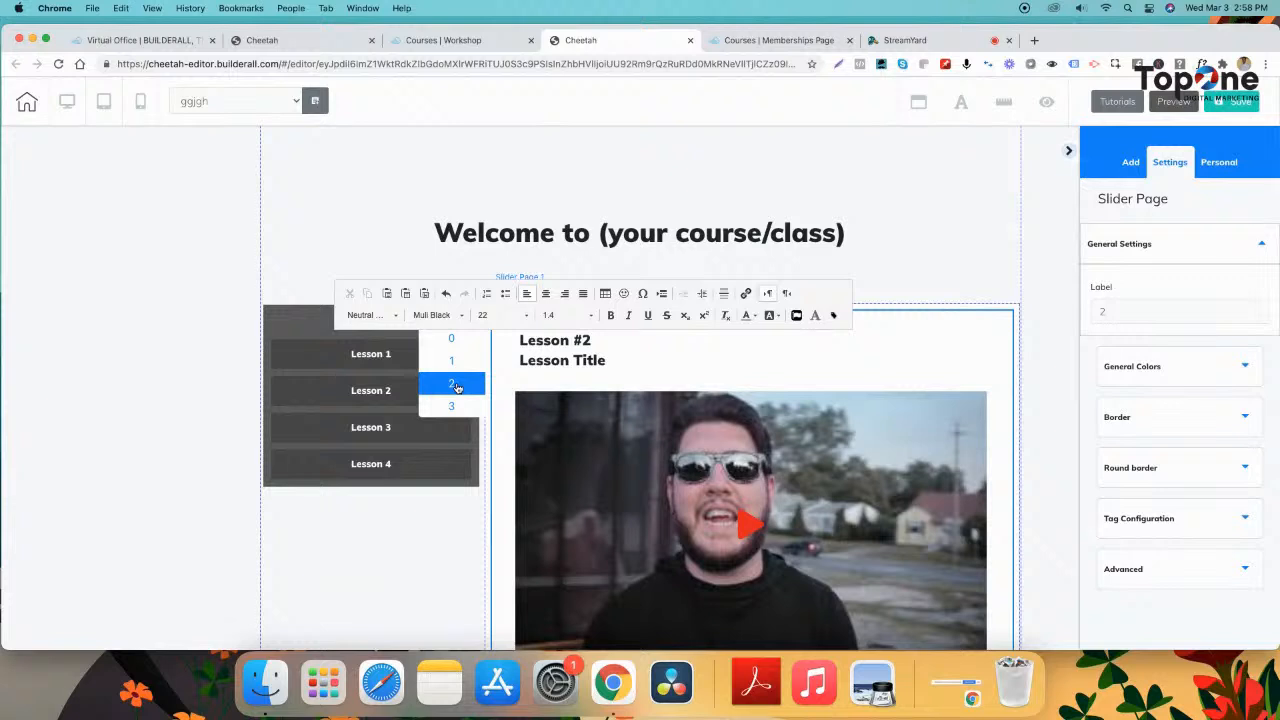
{"action": "left_click", "coordinate": [589, 345]}
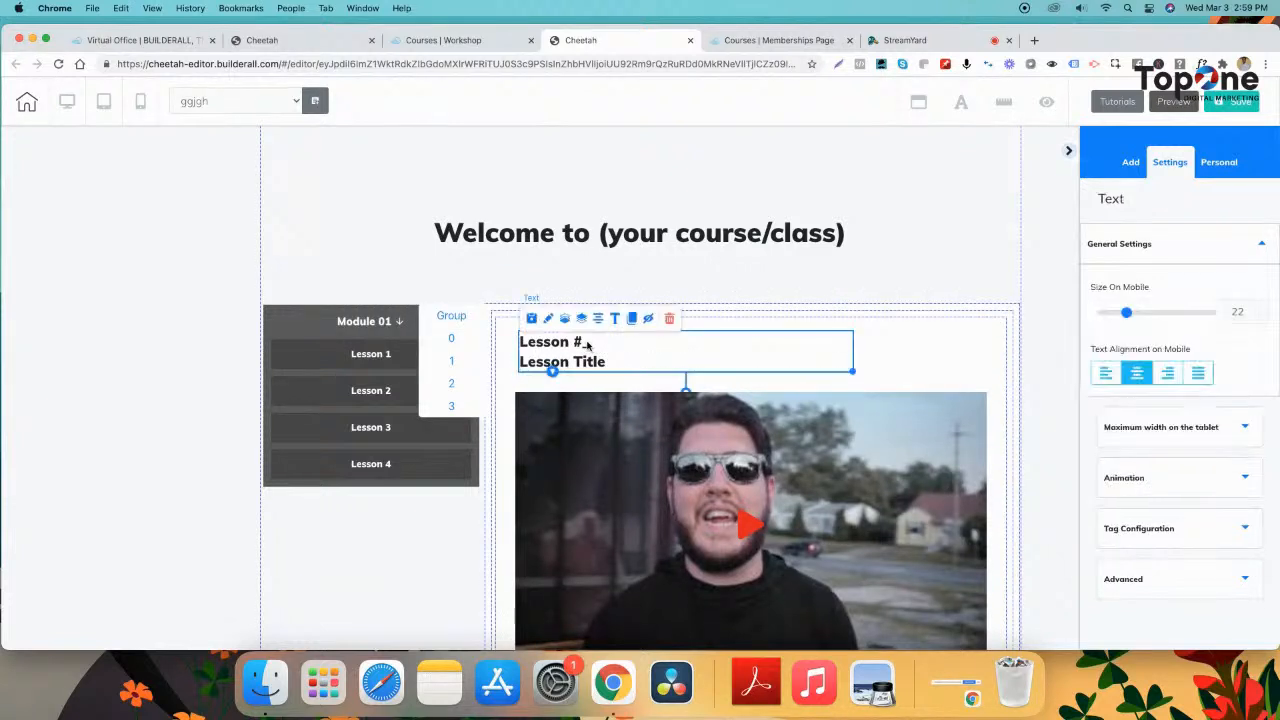
{"action": "left_click", "coordinate": [588, 343]}
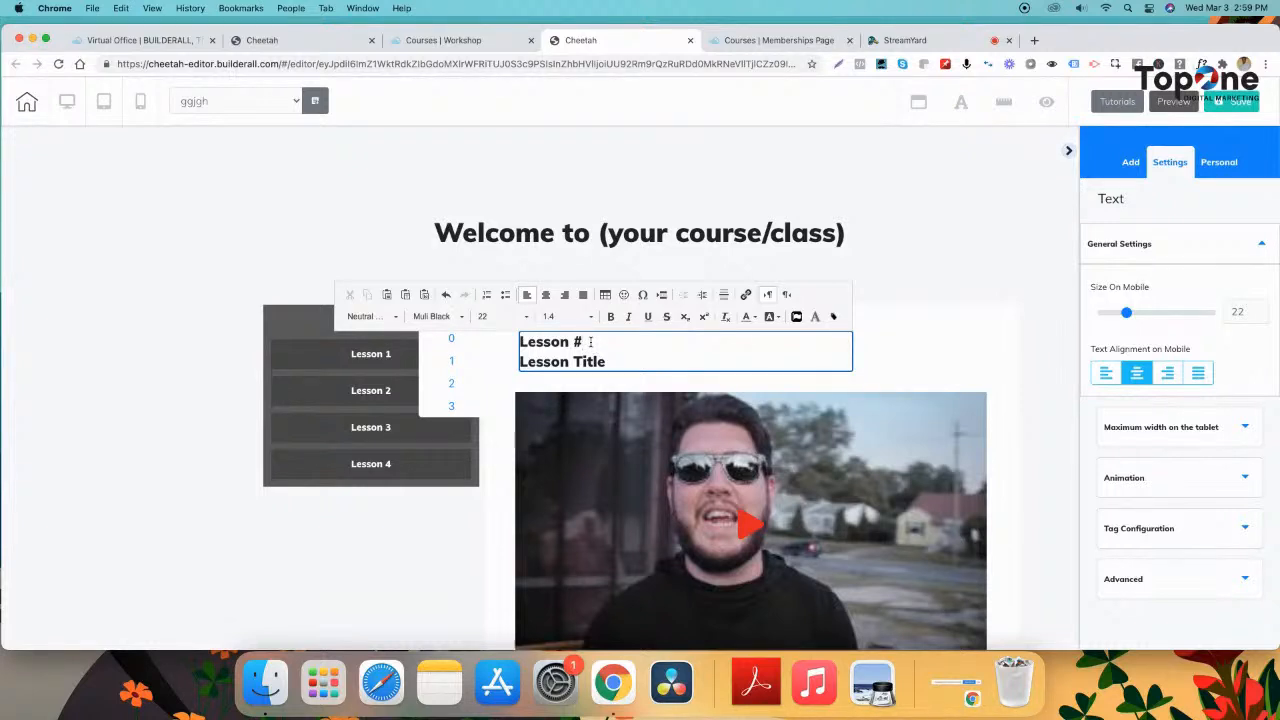
- Change the lesson heading on slide 3 to Lesson #4
{"action": "left_click", "coordinate": [452, 408]}
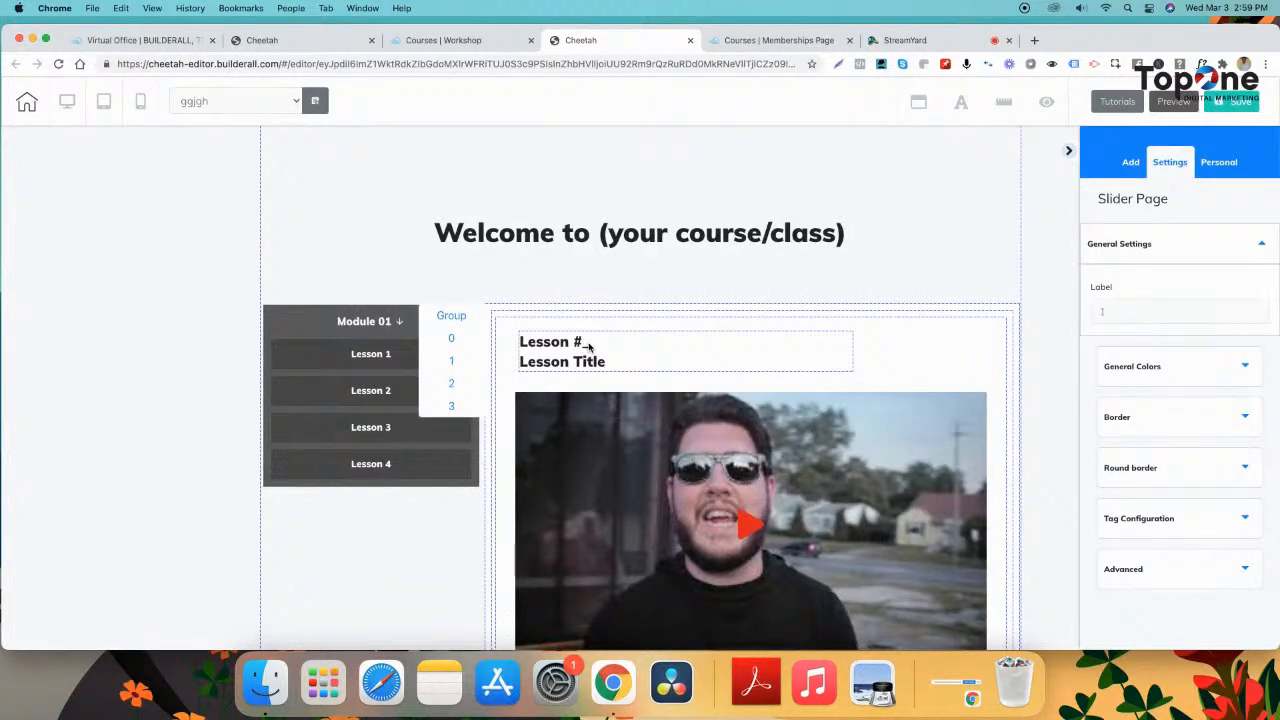
{"action": "left_click", "coordinate": [588, 346]}
{"action": "left_click", "coordinate": [588, 343]}
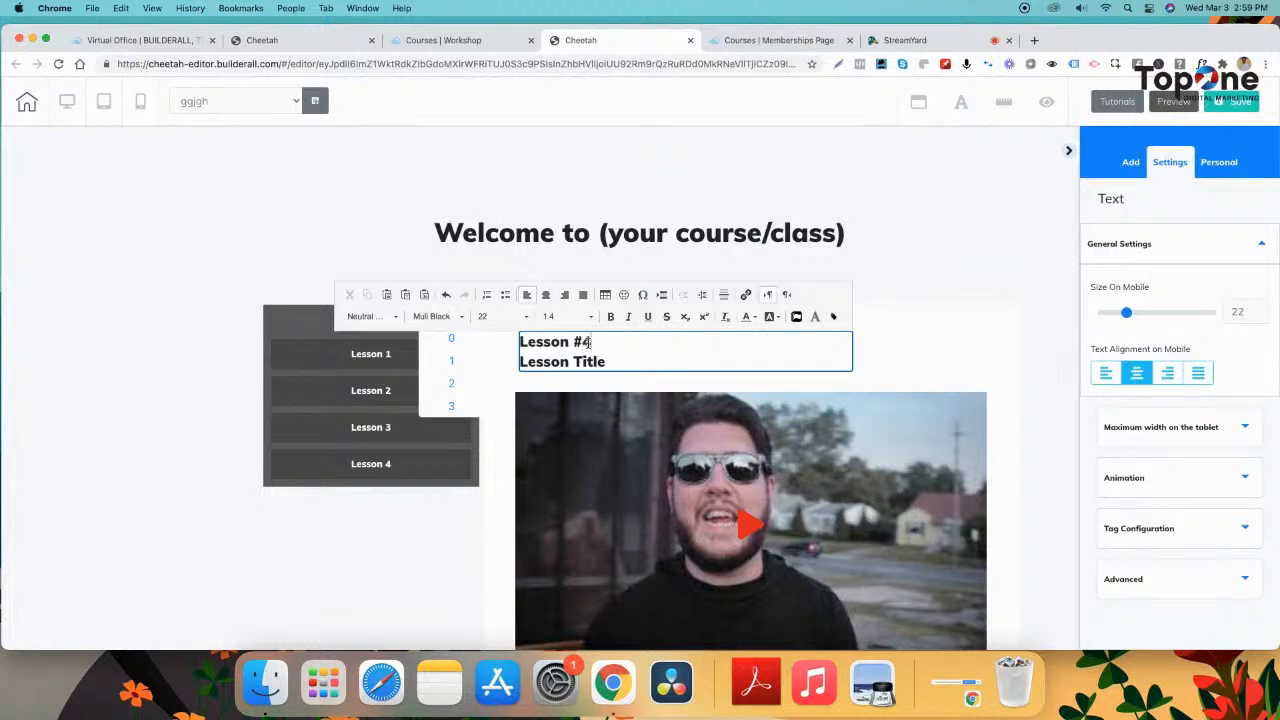
{"action": "left_click", "coordinate": [470, 411]}
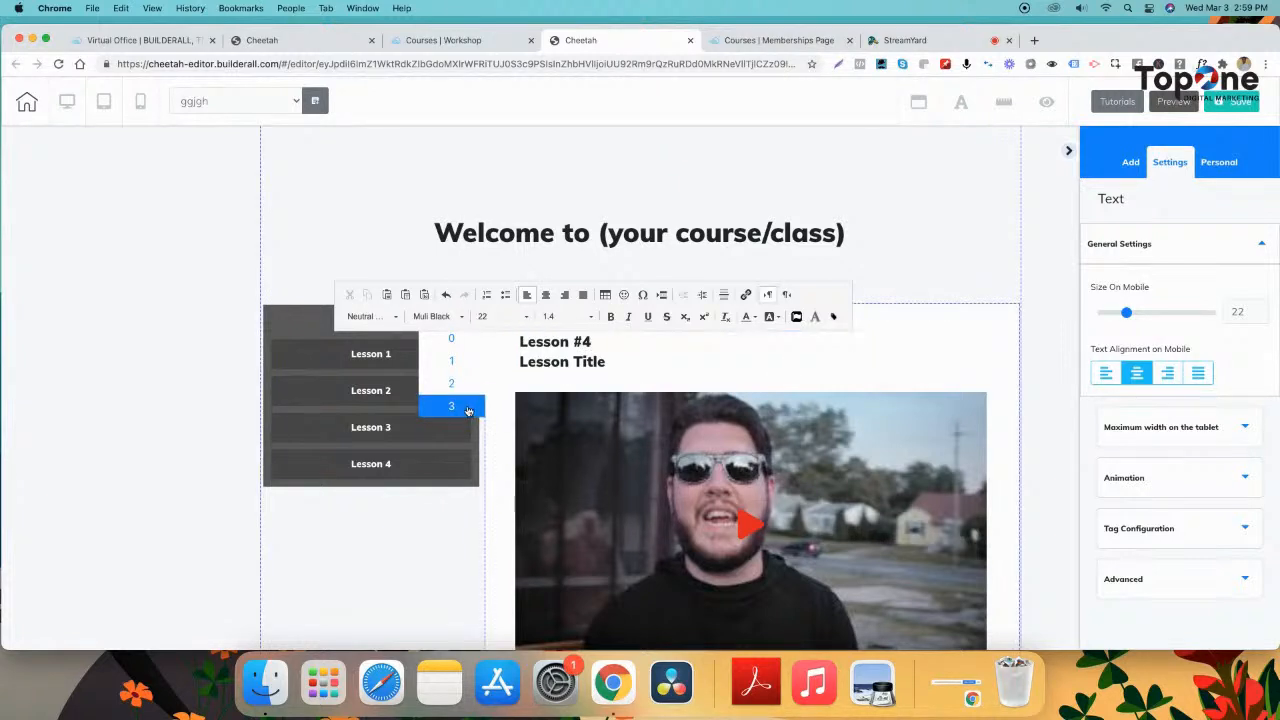
{"action": "left_click", "coordinate": [459, 351]}
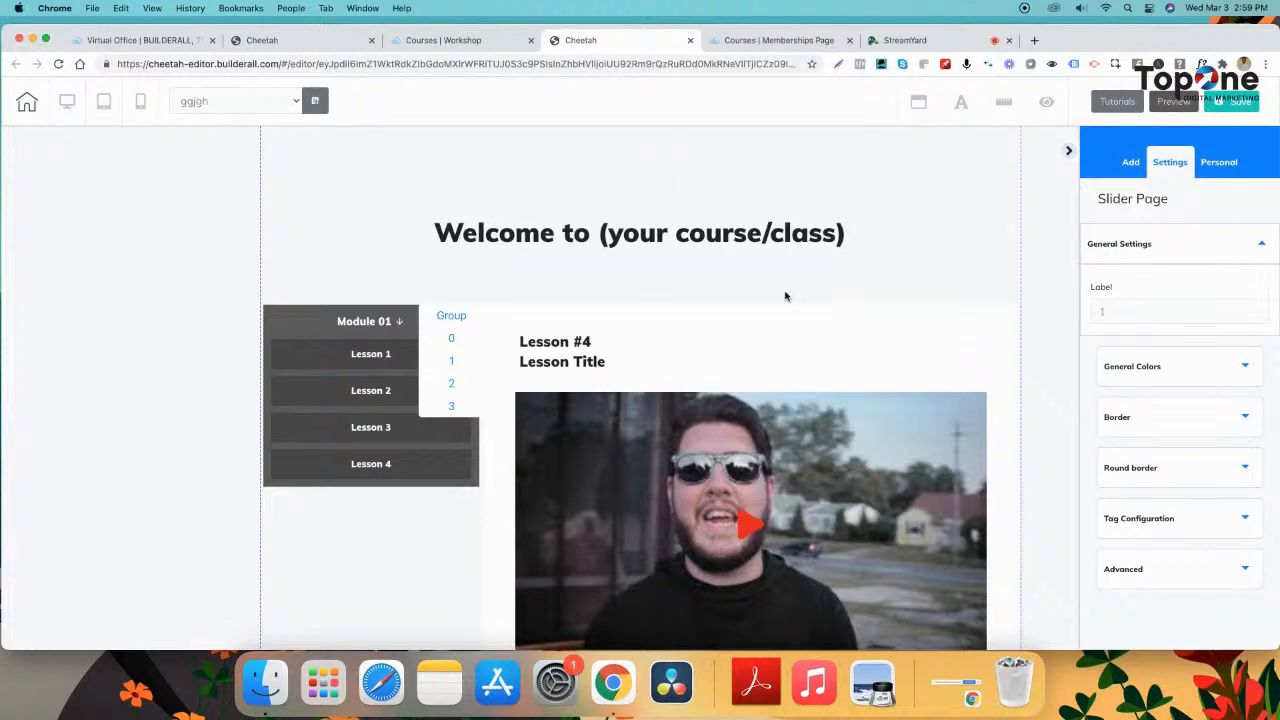
- Save the course page and publish the site
{"action": "left_click", "coordinate": [1243, 103]}
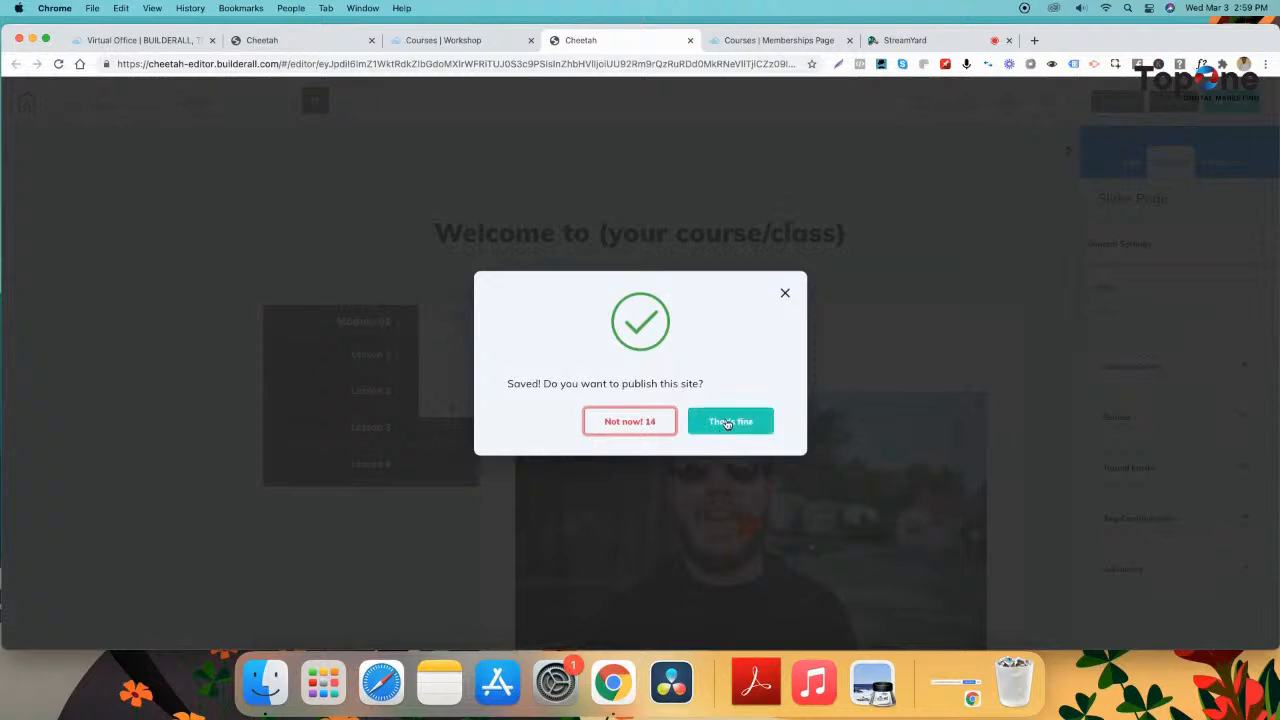
{"action": "left_click", "coordinate": [727, 423]}
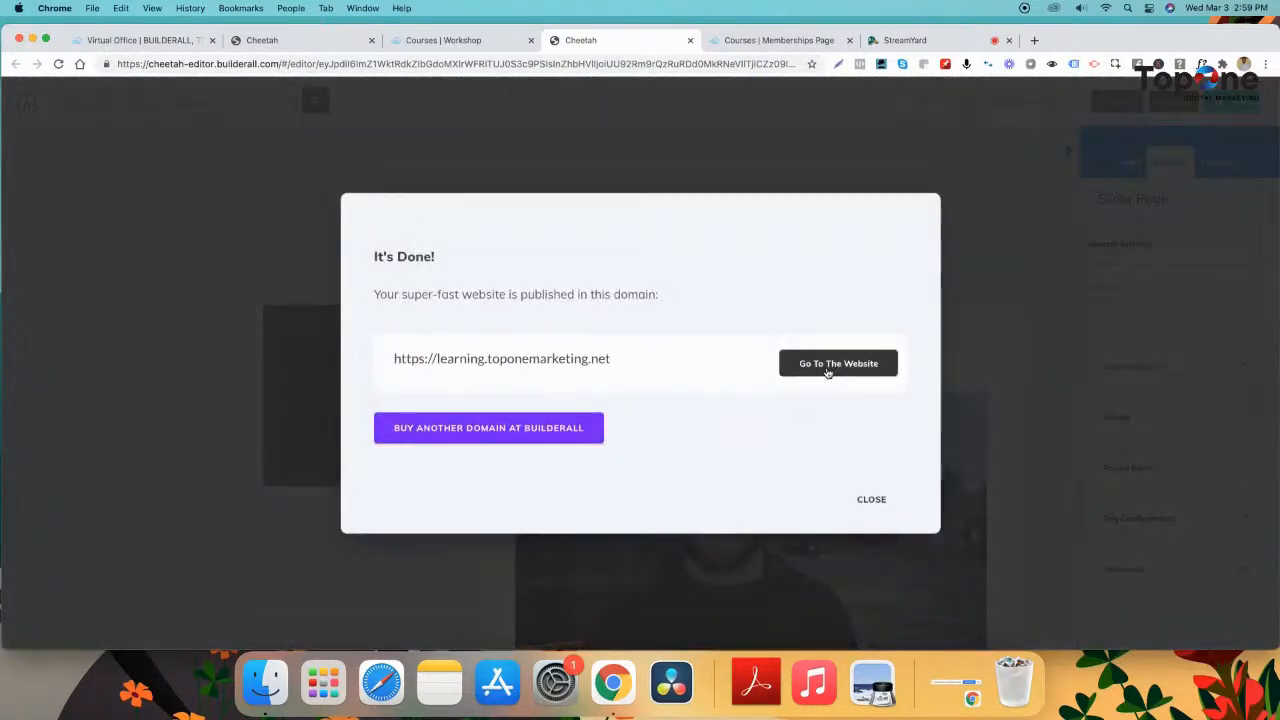
- Open the published website and try the Module 1 lesson menu on the memberships page
{"action": "left_click", "coordinate": [827, 368]}
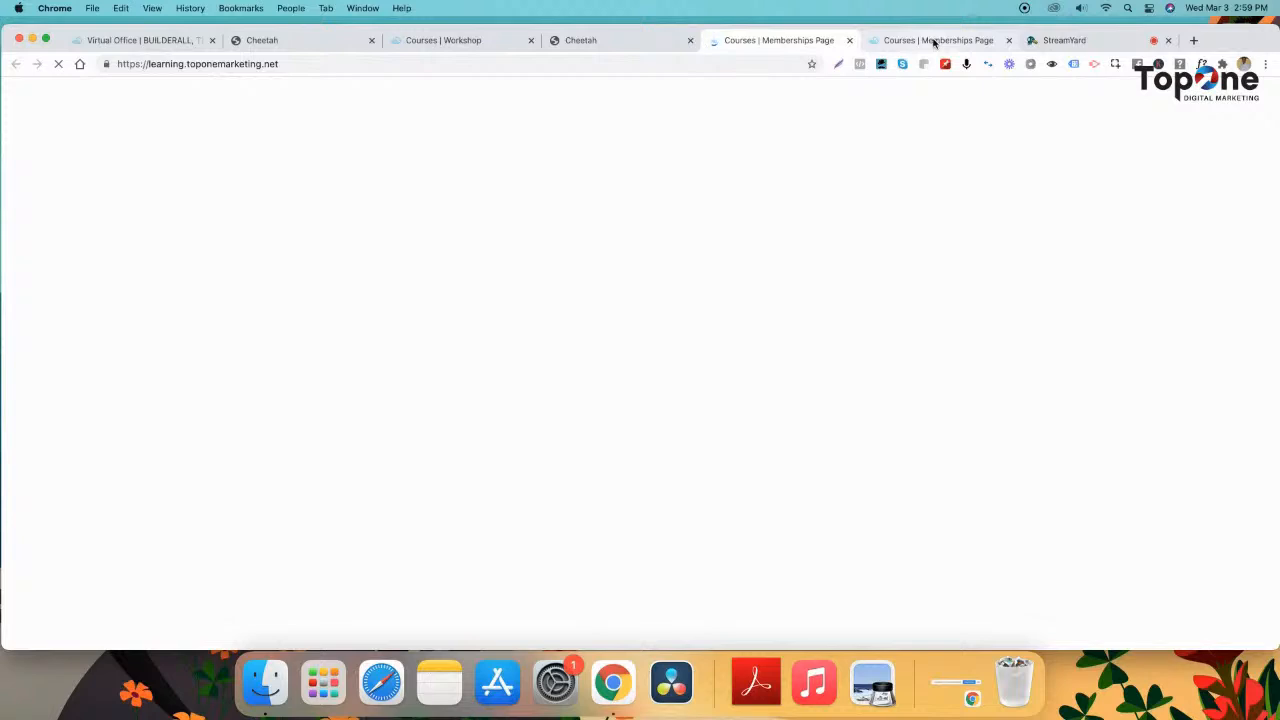
{"action": "left_click", "coordinate": [933, 42]}
{"action": "left_click", "coordinate": [780, 40]}
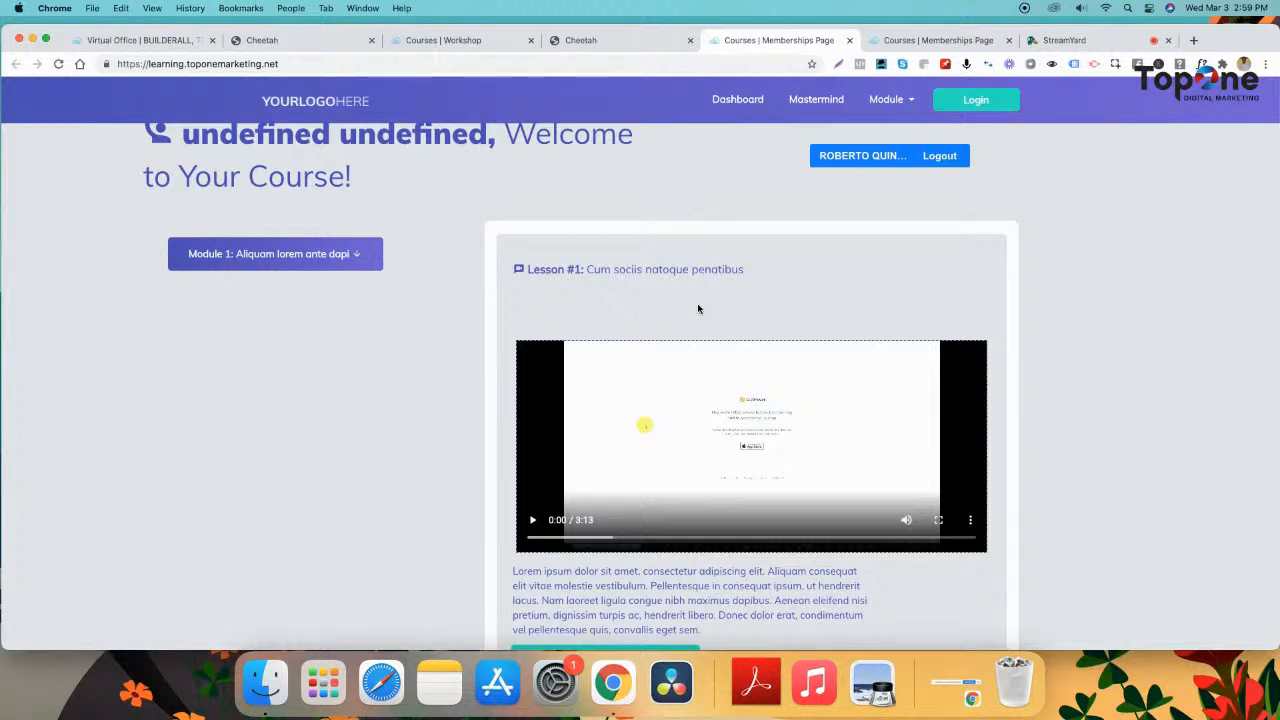
{"action": "left_click", "coordinate": [610, 40]}
{"action": "left_click", "coordinate": [766, 40]}
{"action": "left_click", "coordinate": [322, 263]}
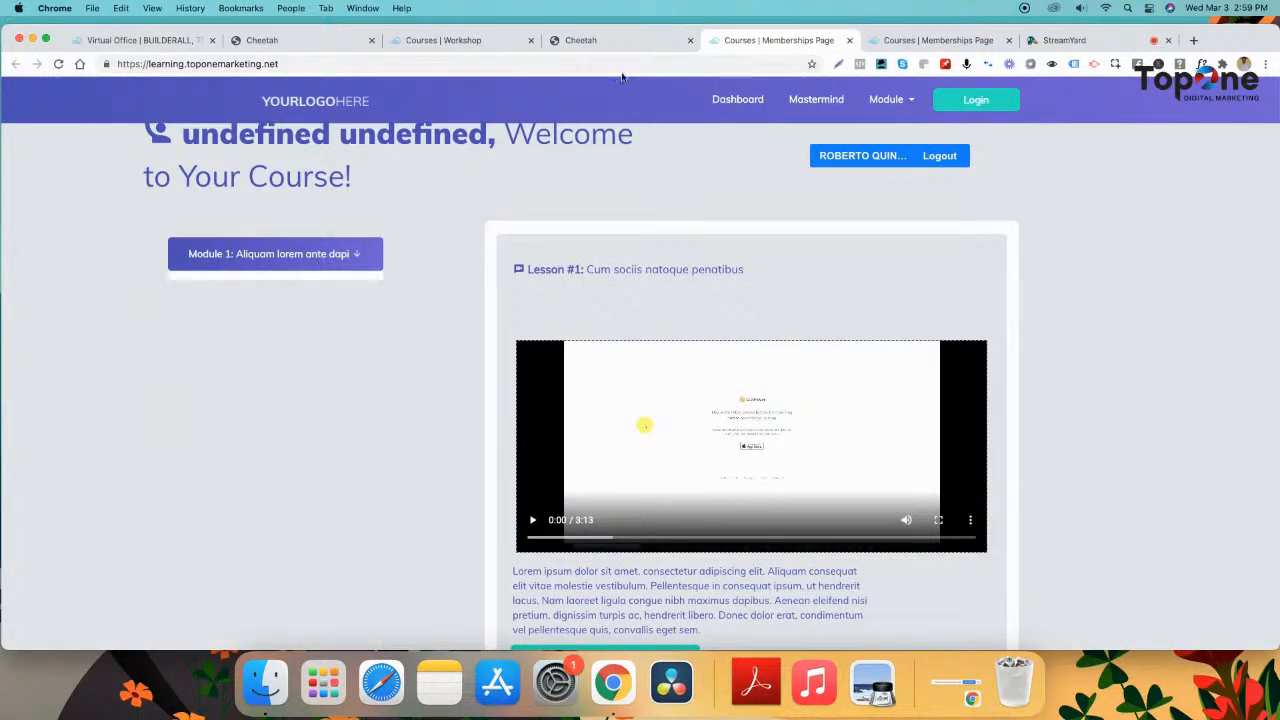
- View the published Workshop page and expand its Module 01 lesson list
{"action": "left_click", "coordinate": [618, 44]}
{"action": "left_click", "coordinate": [464, 42]}
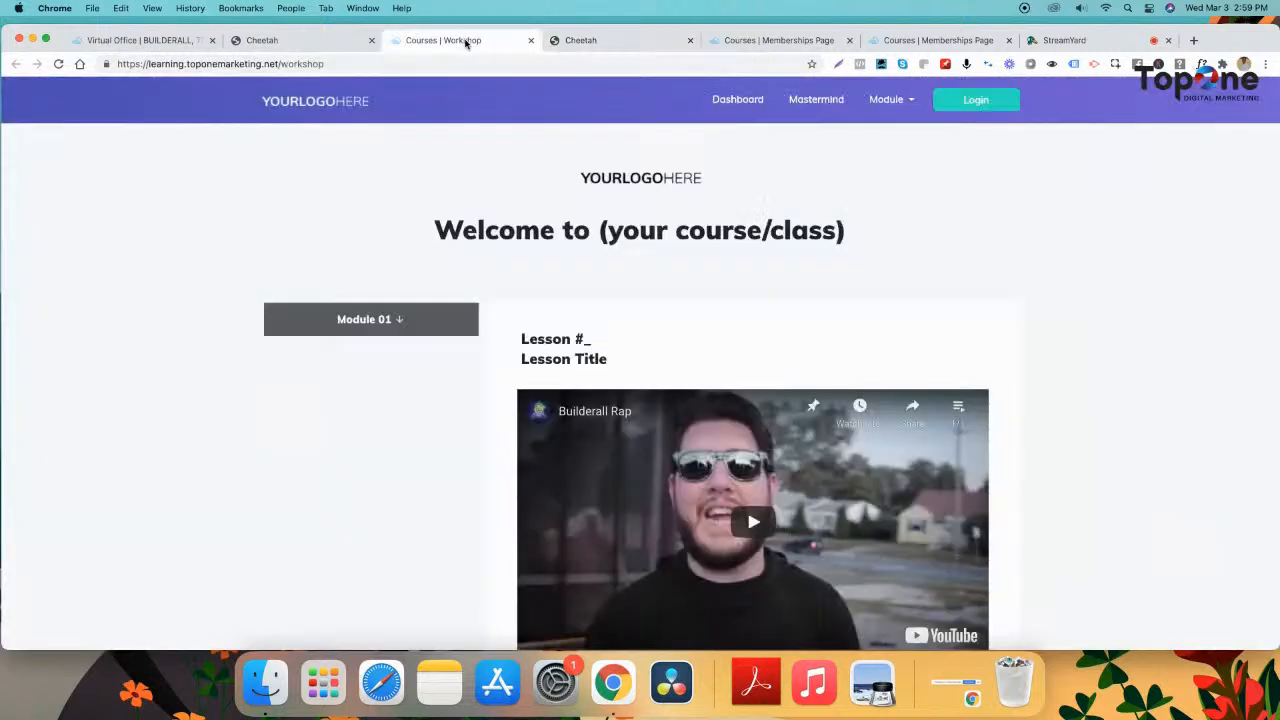
{"action": "left_click", "coordinate": [300, 40]}
{"action": "left_click", "coordinate": [434, 42]}
{"action": "left_click", "coordinate": [346, 324]}
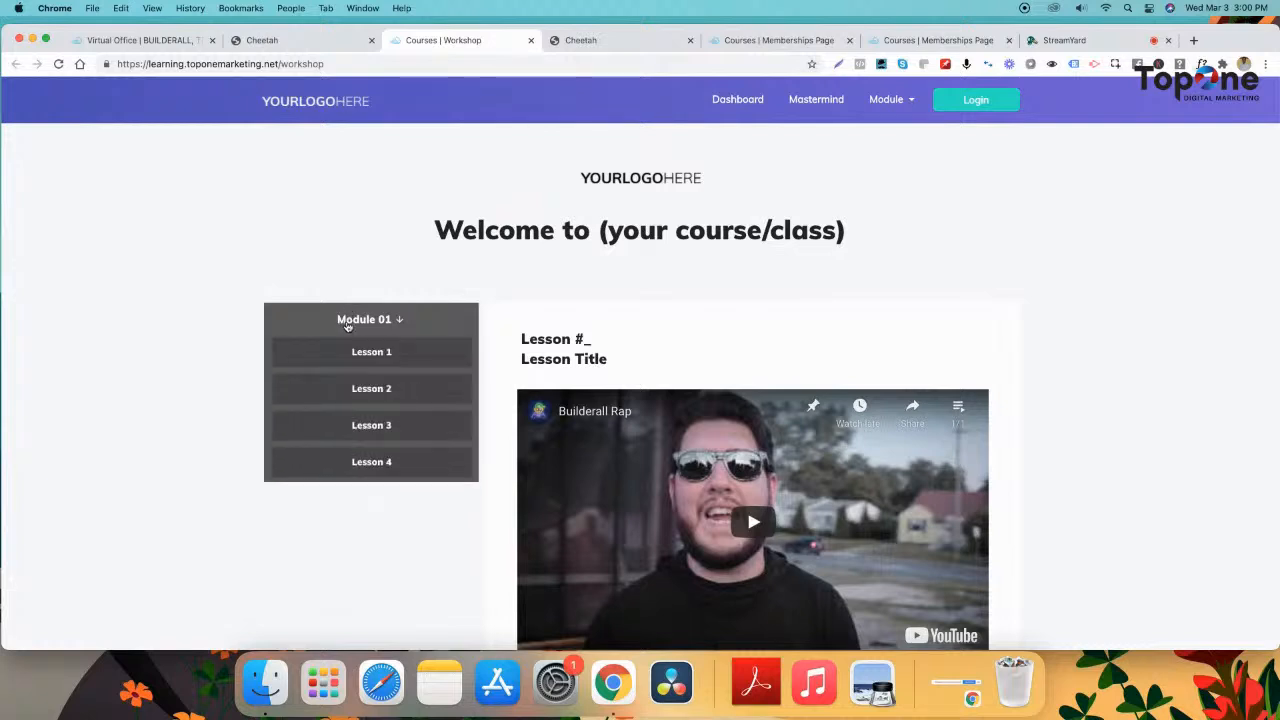
- Open the published website again from the editor and view the newly loaded memberships page
{"action": "left_click", "coordinate": [608, 44]}
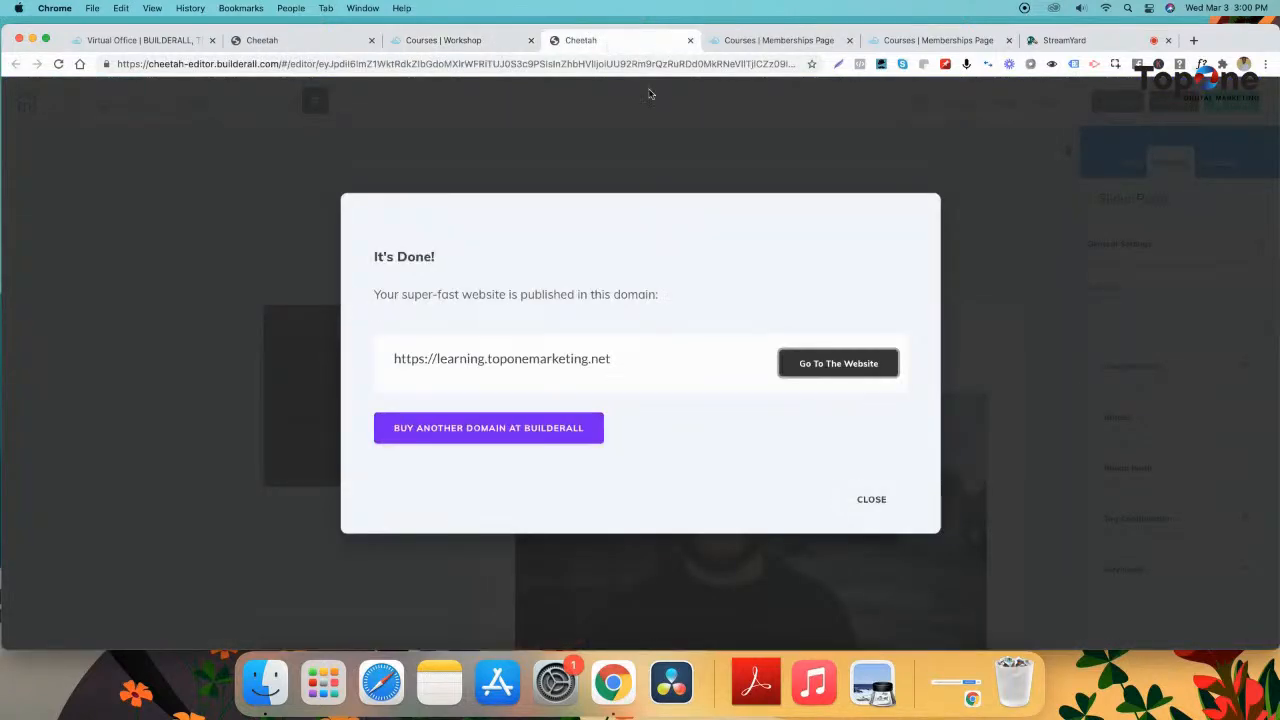
{"action": "left_click", "coordinate": [799, 364]}
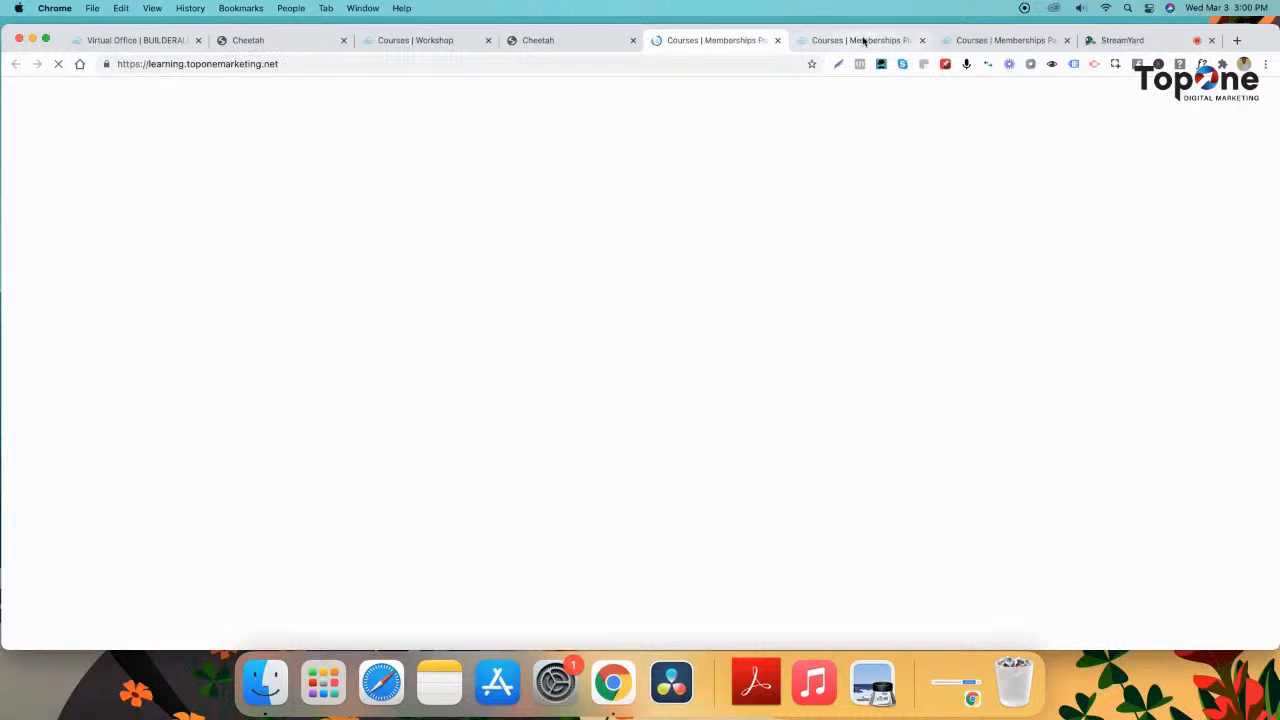
{"action": "left_click", "coordinate": [863, 40]}
{"action": "left_click", "coordinate": [695, 40]}
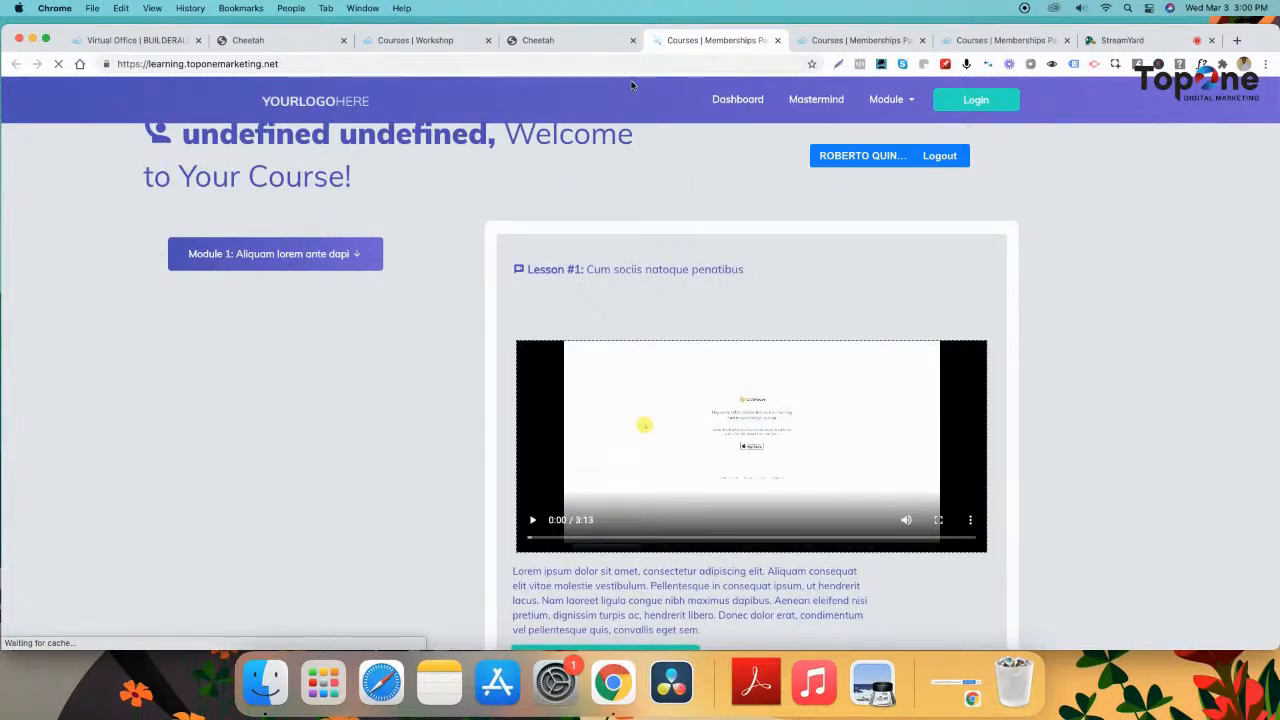
- Close the publishing confirmation in the editor and republish the Courses site from its page overview
{"action": "left_click", "coordinate": [578, 40]}
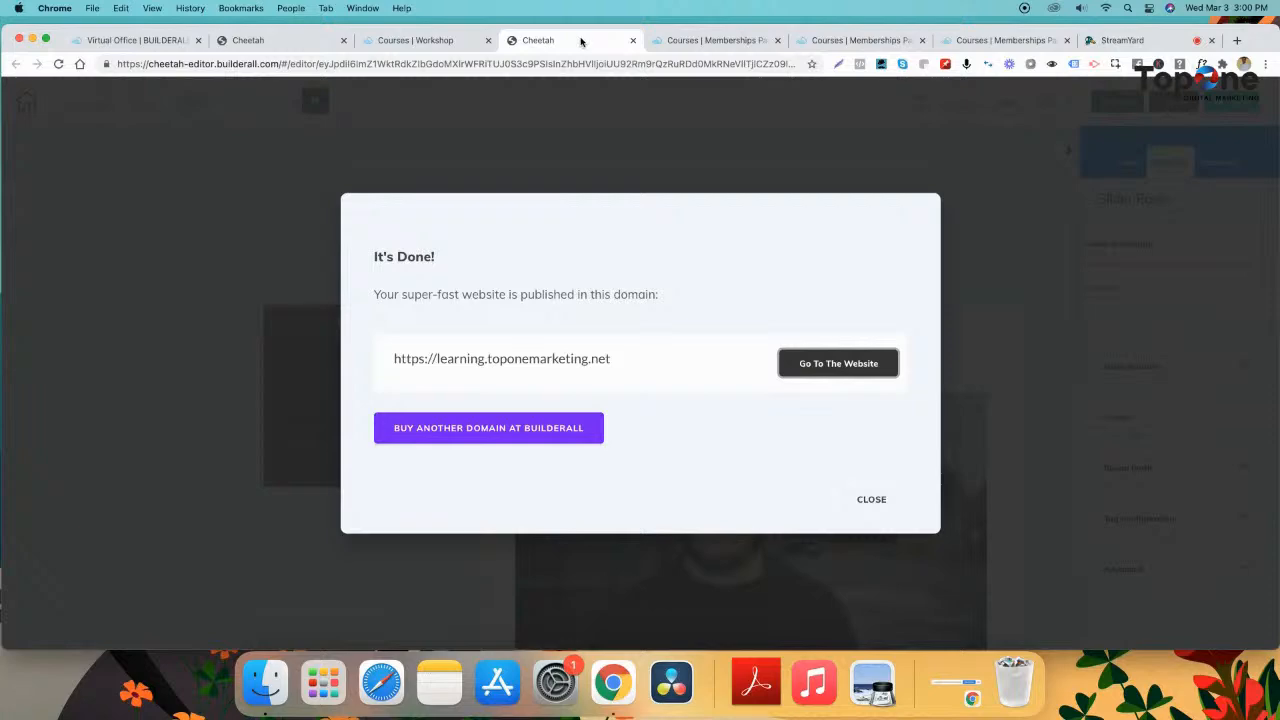
{"action": "left_click", "coordinate": [866, 499]}
{"action": "left_click", "coordinate": [436, 42]}
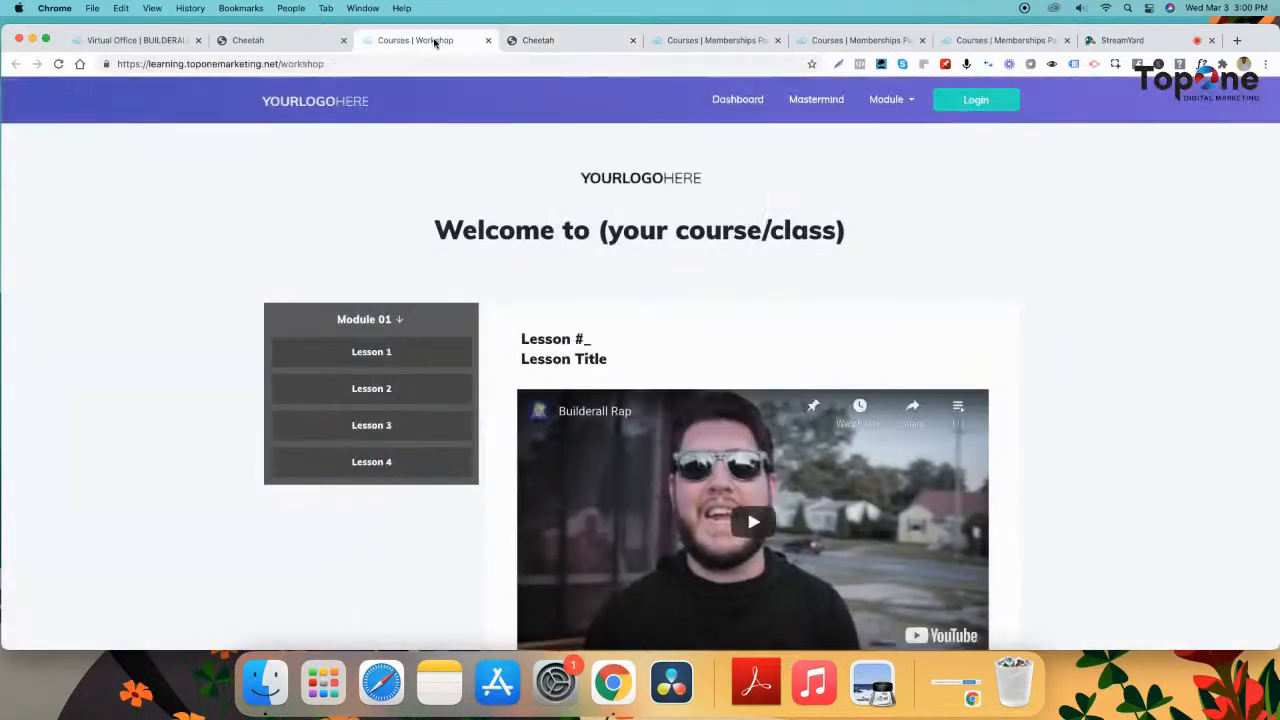
{"action": "left_click", "coordinate": [272, 40]}
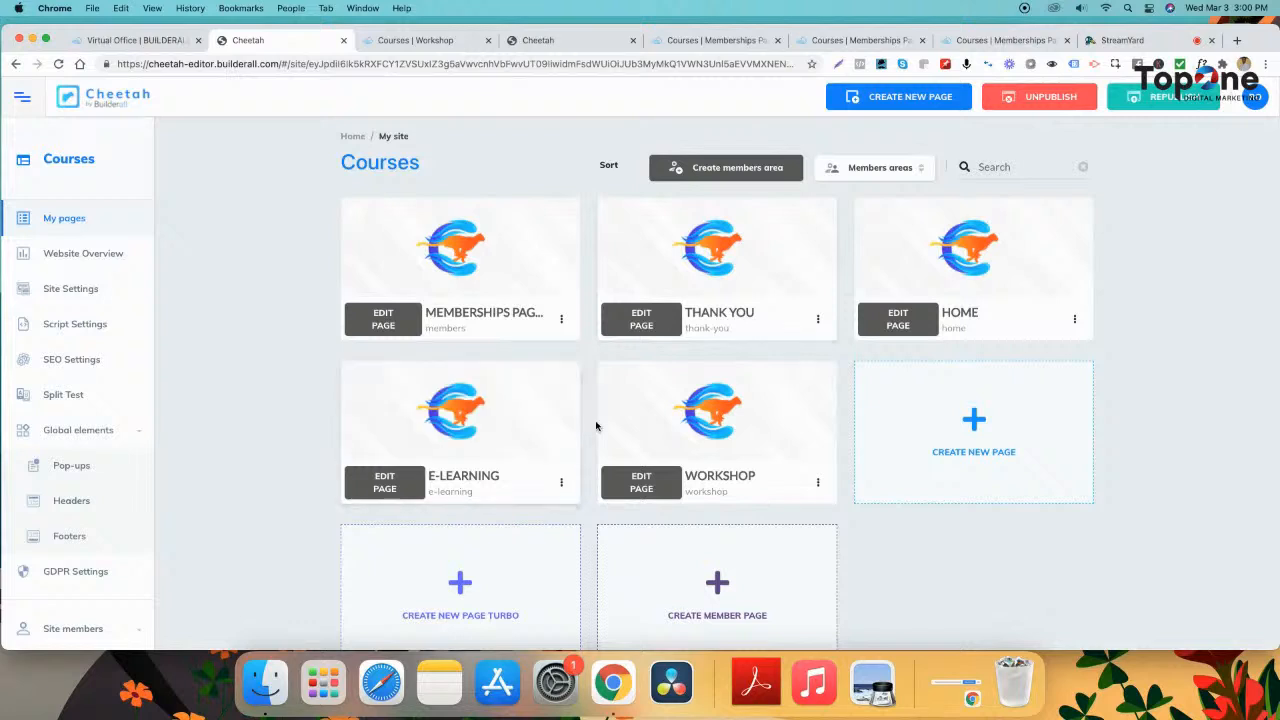
{"action": "left_click", "coordinate": [1172, 94]}
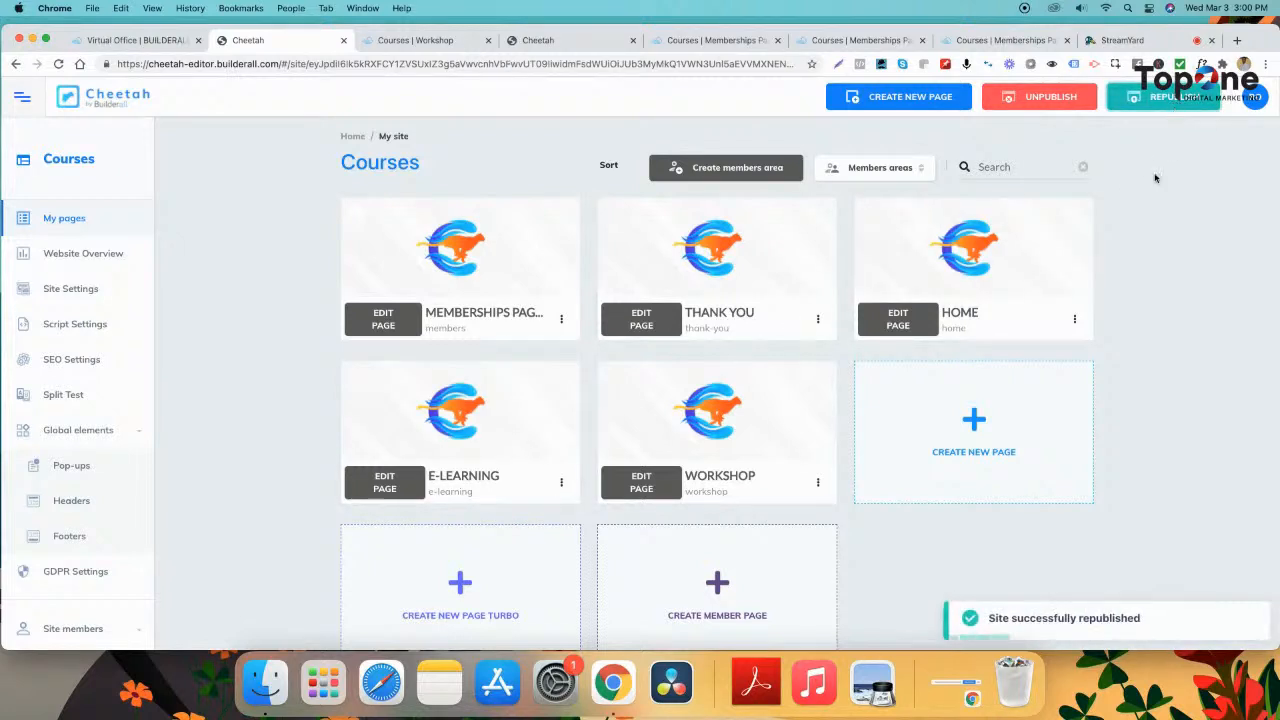
- Check the Workshop page's general settings and return to the site's page list
{"action": "left_click", "coordinate": [818, 483]}
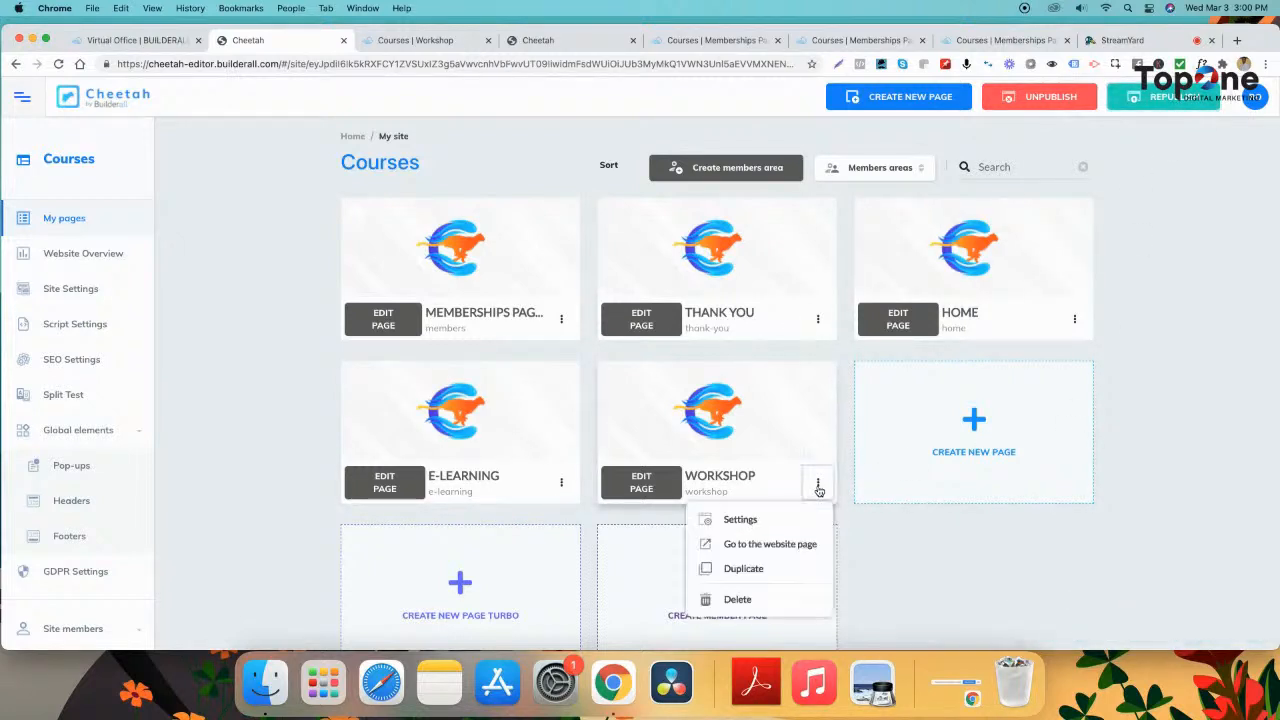
{"action": "left_click", "coordinate": [742, 520]}
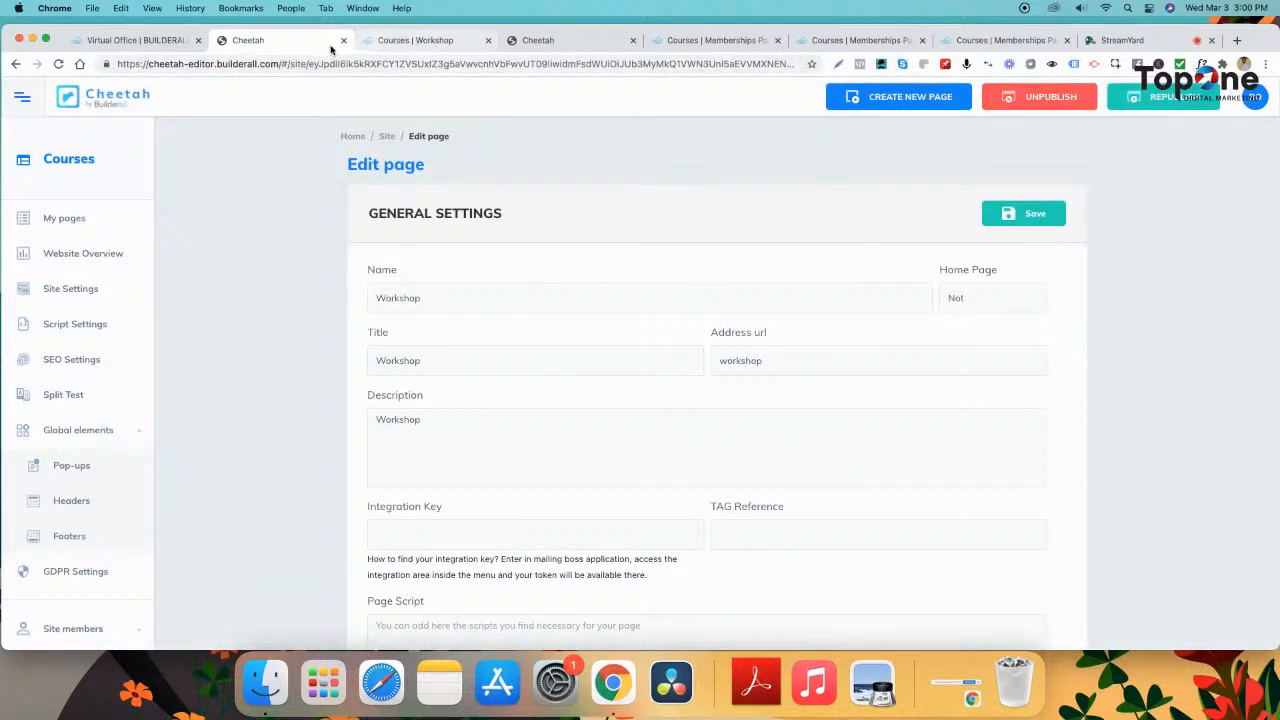
{"action": "left_click", "coordinate": [63, 218]}
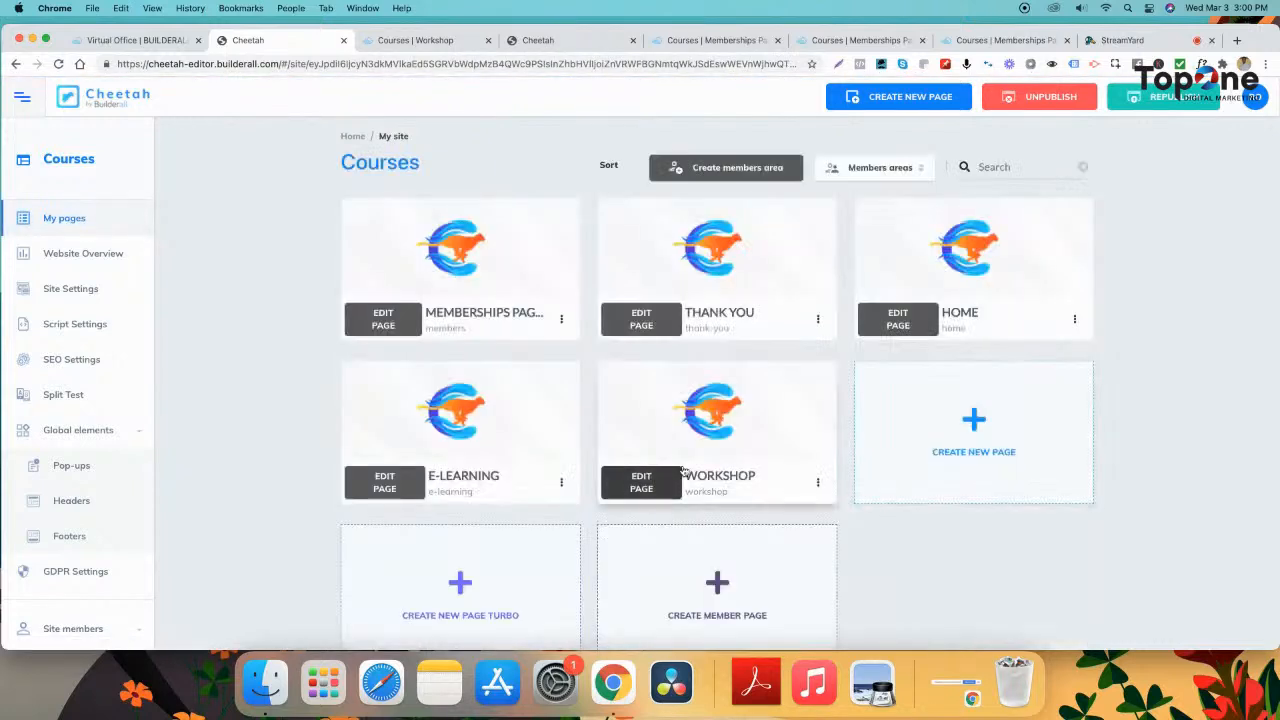
- Open the Workshop page's live version from the page list and close the outdated copy
{"action": "left_click", "coordinate": [818, 483]}
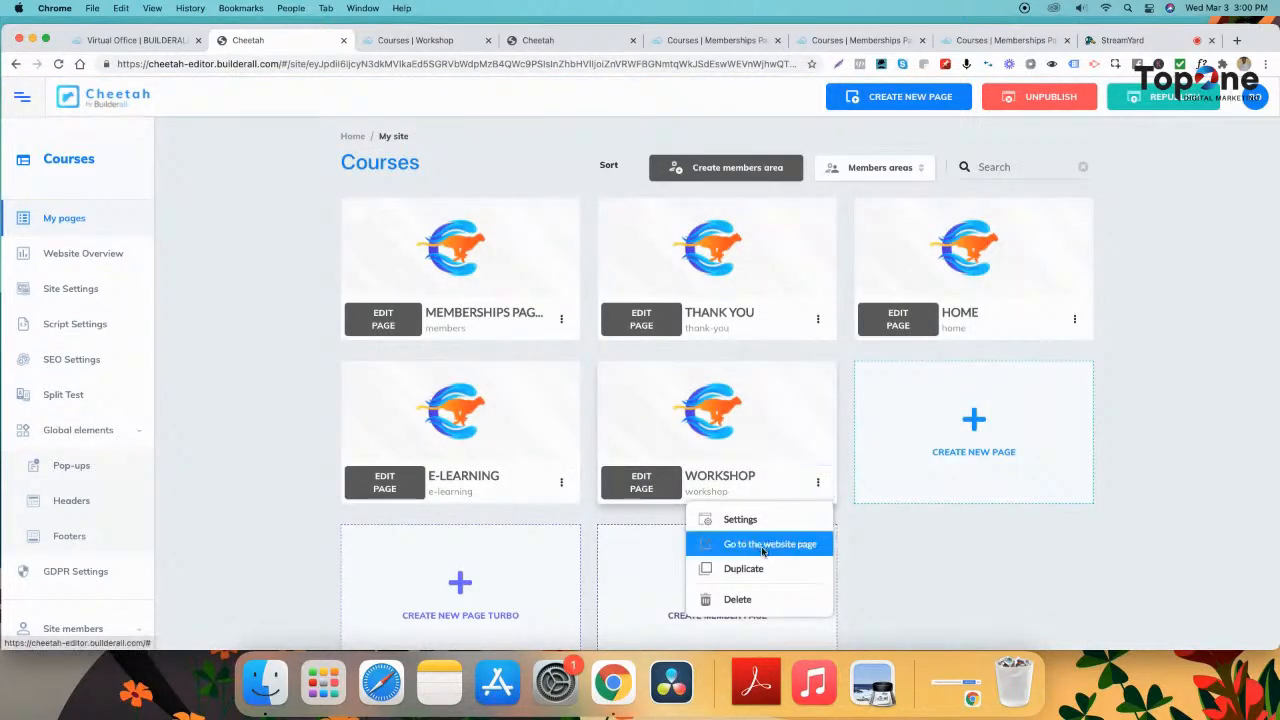
{"action": "left_click", "coordinate": [765, 545]}
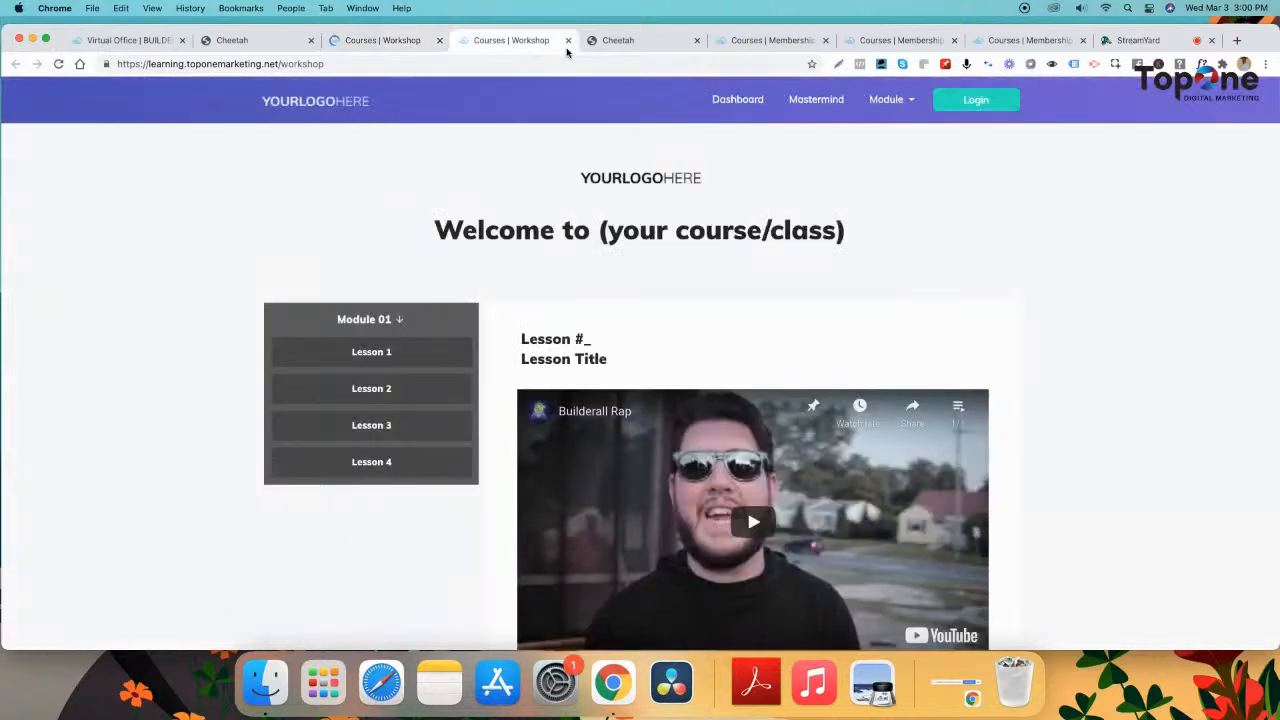
{"action": "key", "text": "super+w"}
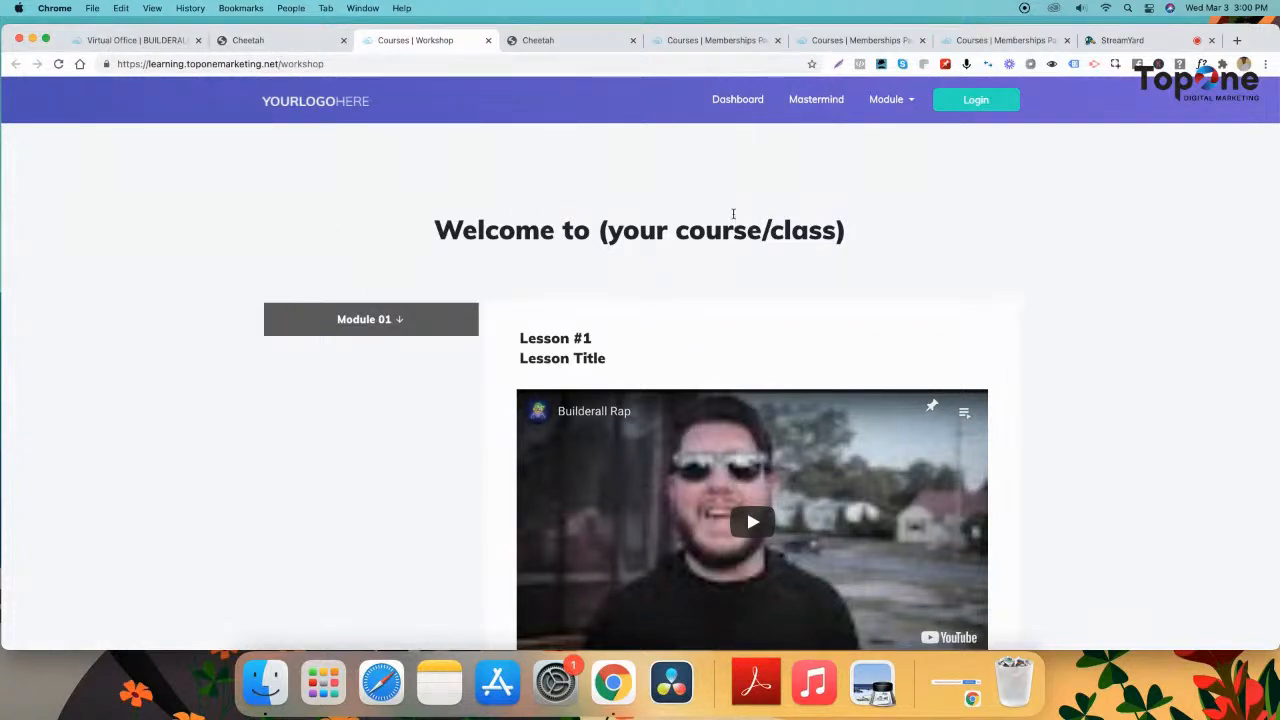
- Expand Module 01 on the live Workshop page and test the links to Lessons 2, 3 and 4
{"action": "left_click", "coordinate": [361, 320]}
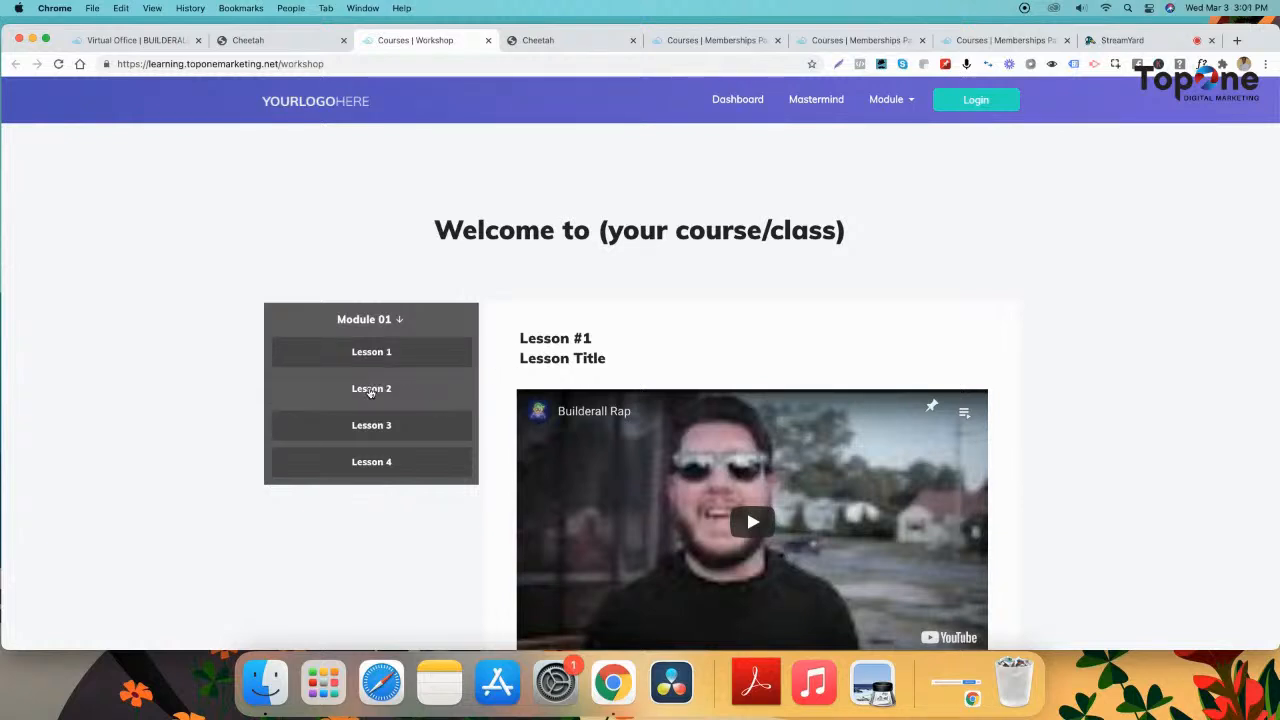
{"action": "left_click", "coordinate": [370, 390]}
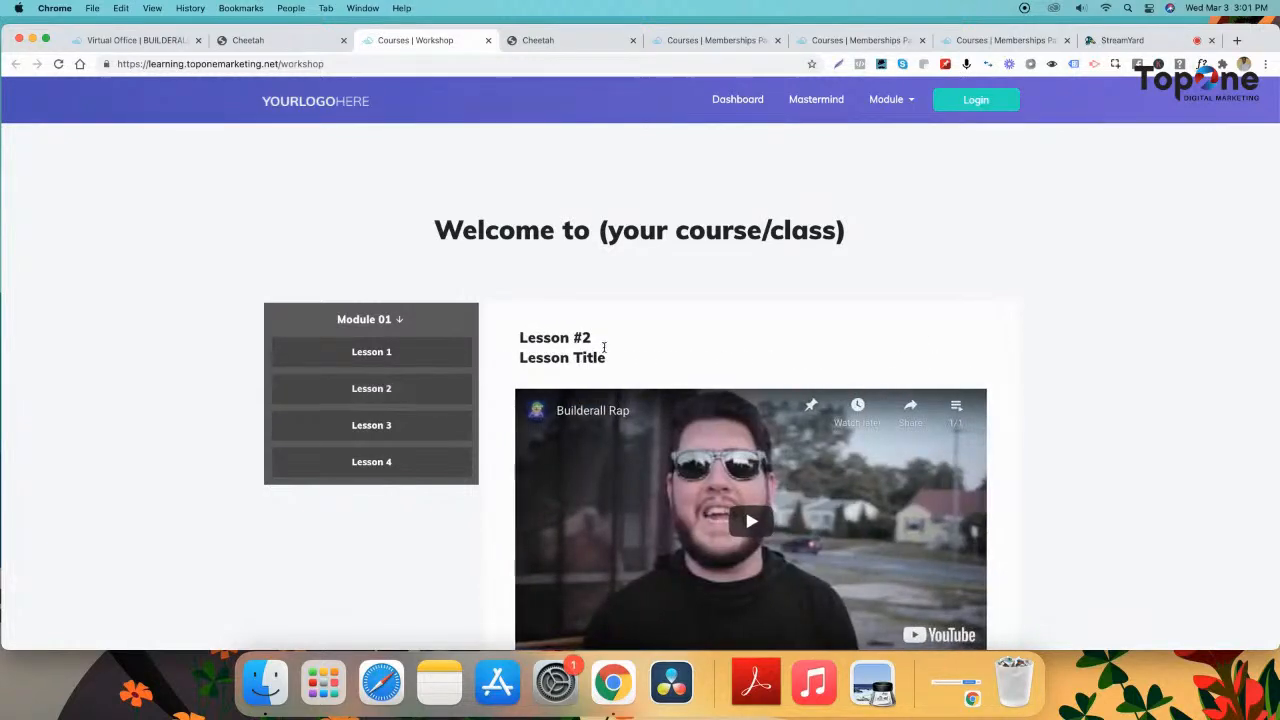
{"action": "left_click", "coordinate": [374, 427]}
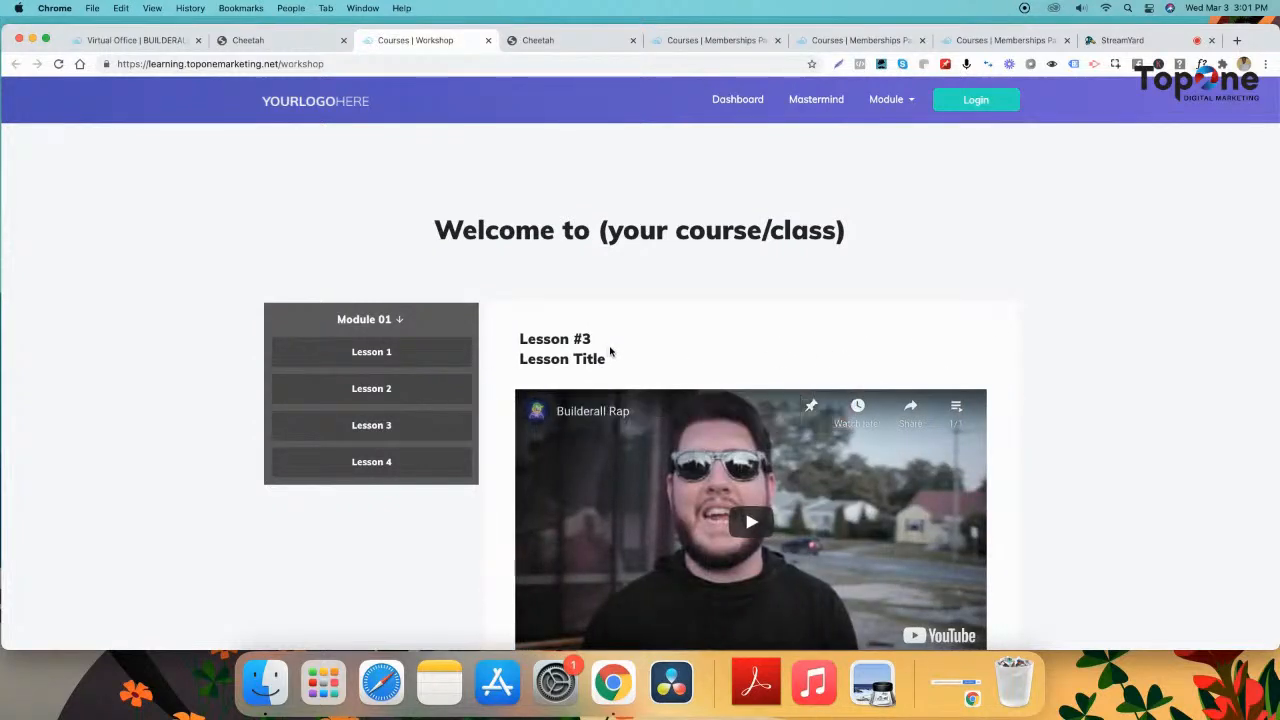
{"action": "left_click", "coordinate": [390, 464]}
- Set the transition effect of the lesson rotation banner to FadeIn/FadeOut in the Workshop page editor
{"action": "left_click", "coordinate": [557, 41]}
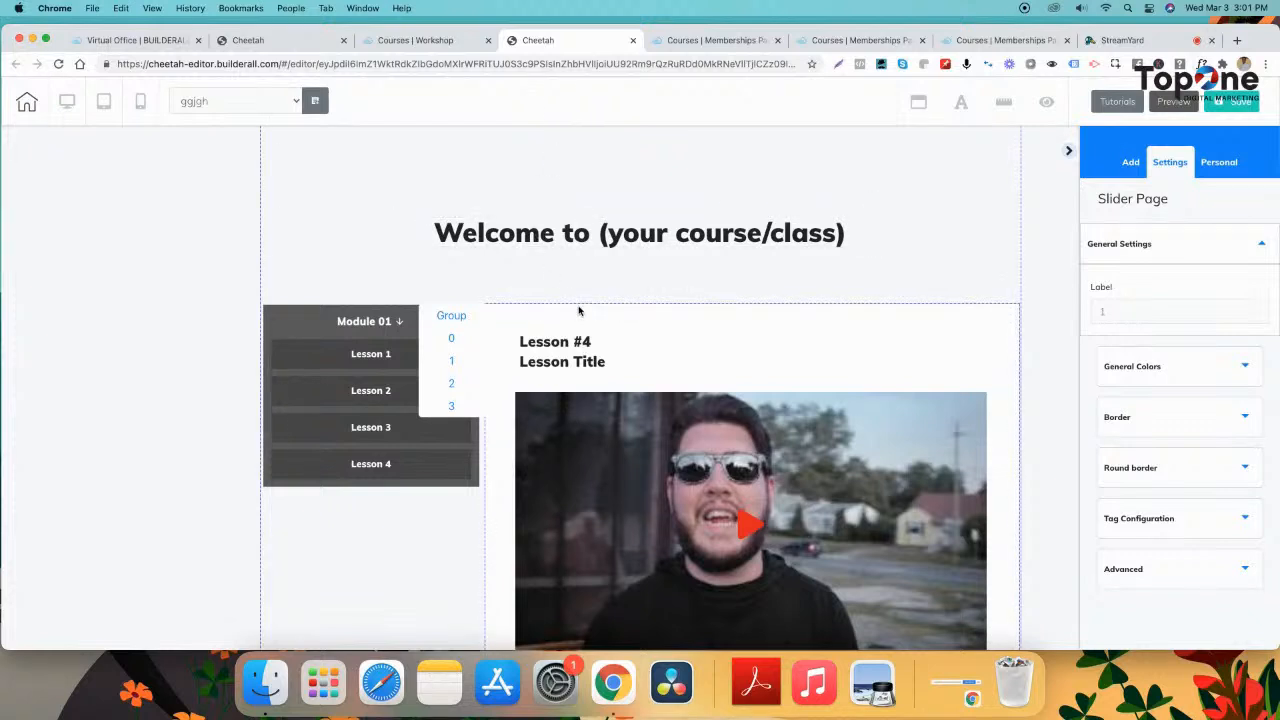
{"action": "left_click", "coordinate": [883, 311]}
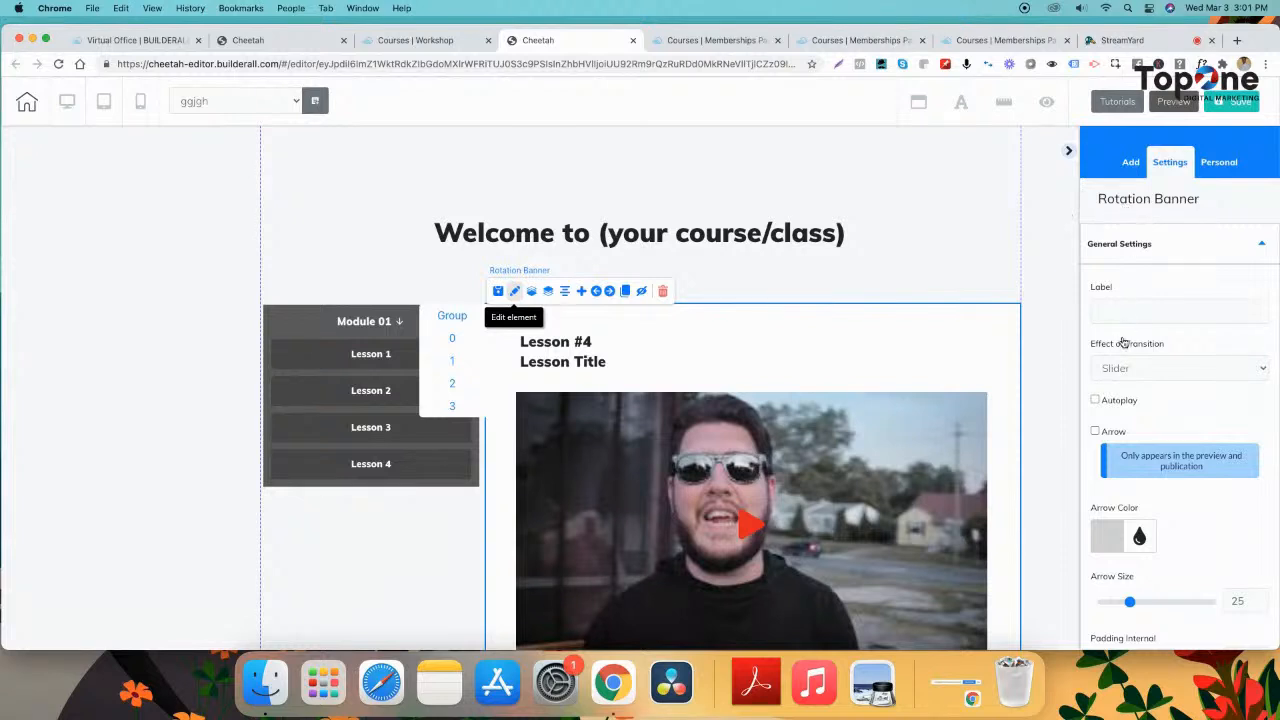
{"action": "left_click", "coordinate": [1133, 308]}
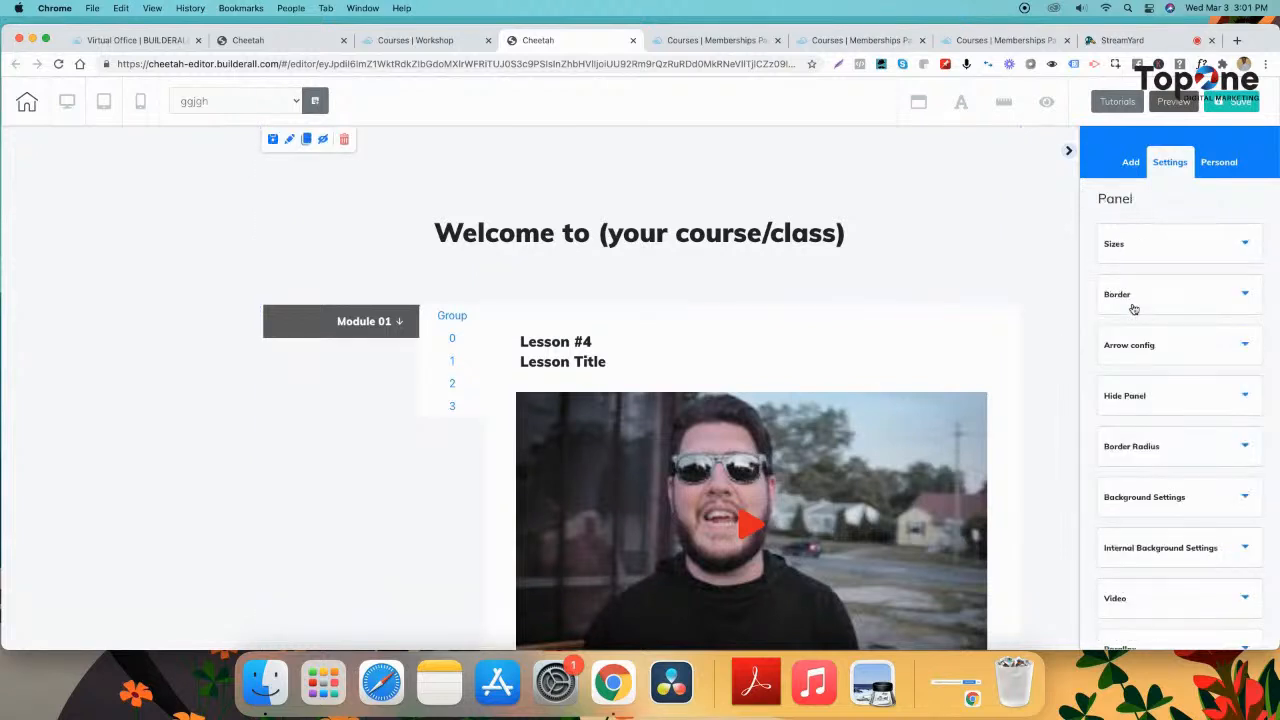
{"action": "left_click", "coordinate": [591, 310]}
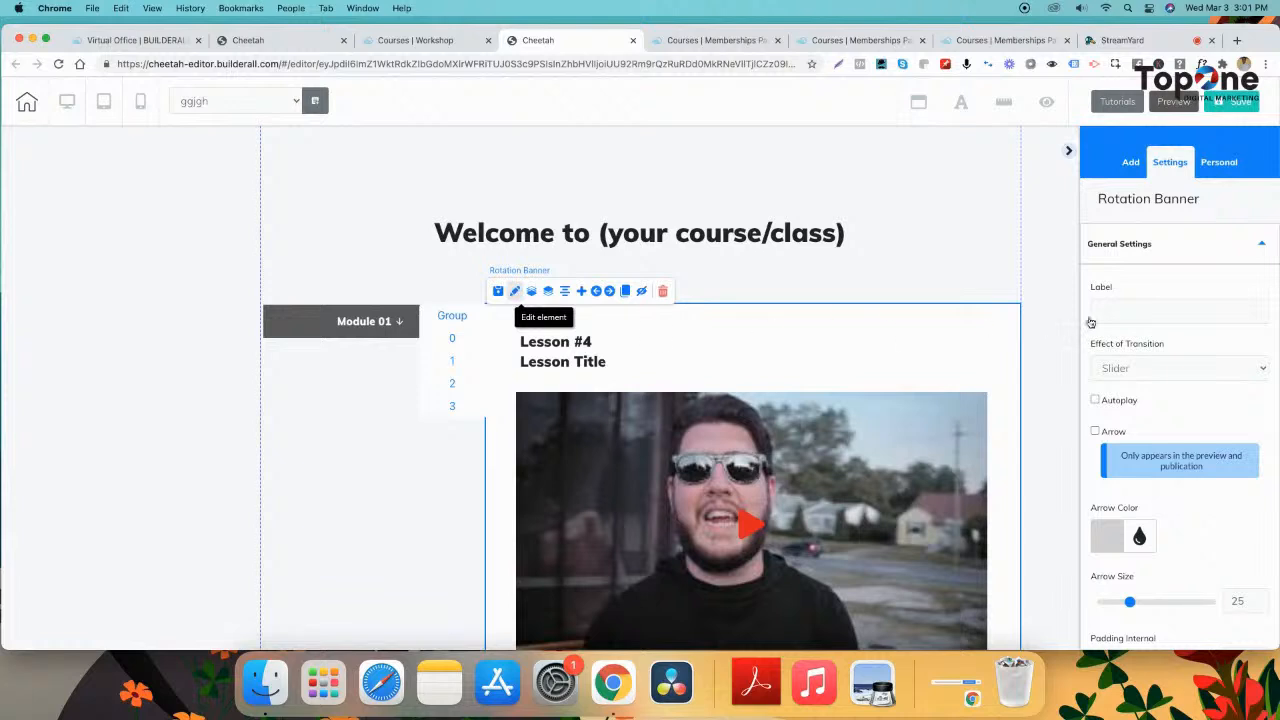
{"action": "scroll", "coordinate": [1163, 377], "scroll_direction": "down", "scroll_amount": 1}
{"action": "scroll", "coordinate": [1165, 378], "scroll_direction": "up", "scroll_amount": 1}
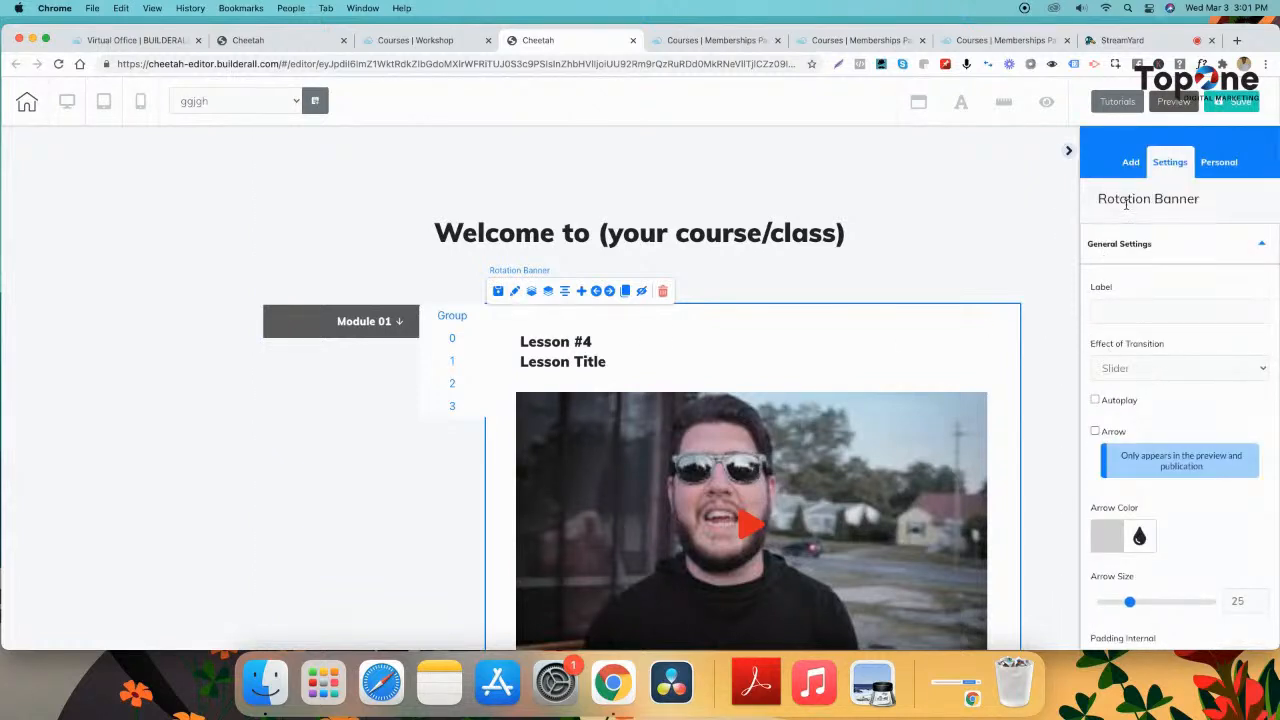
{"action": "left_click", "coordinate": [1126, 370]}
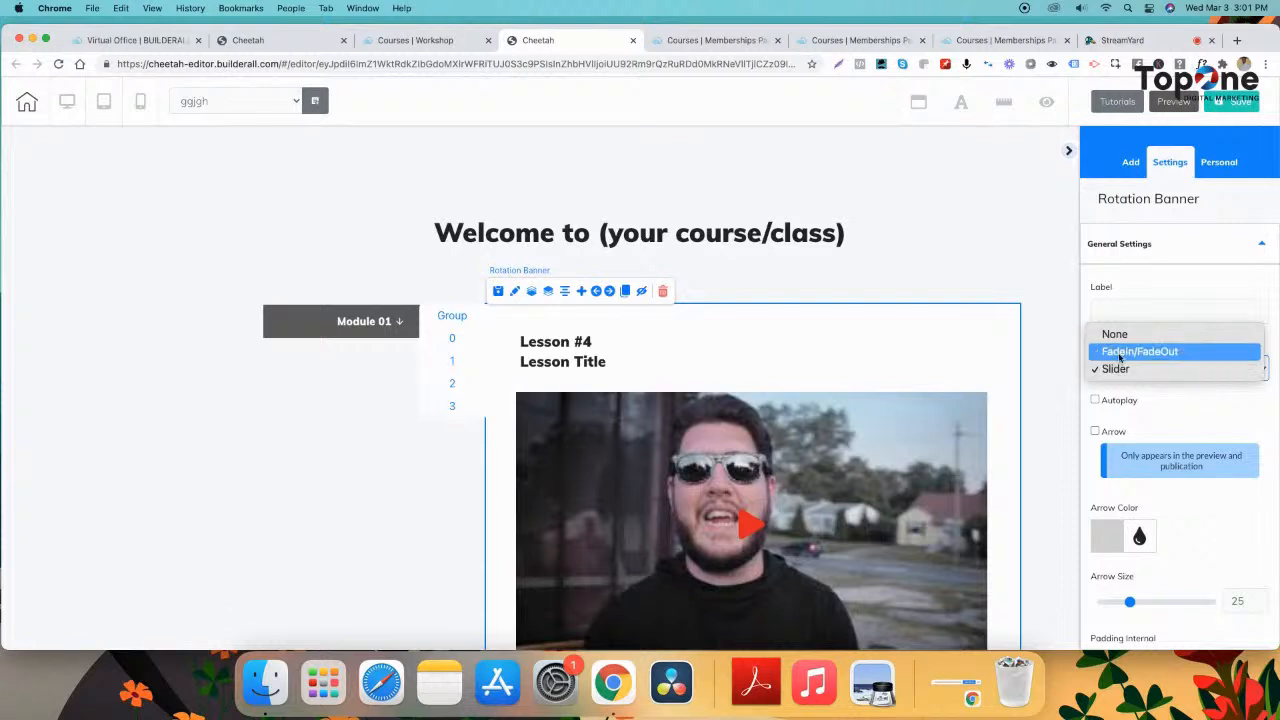
{"action": "left_click", "coordinate": [1121, 353]}
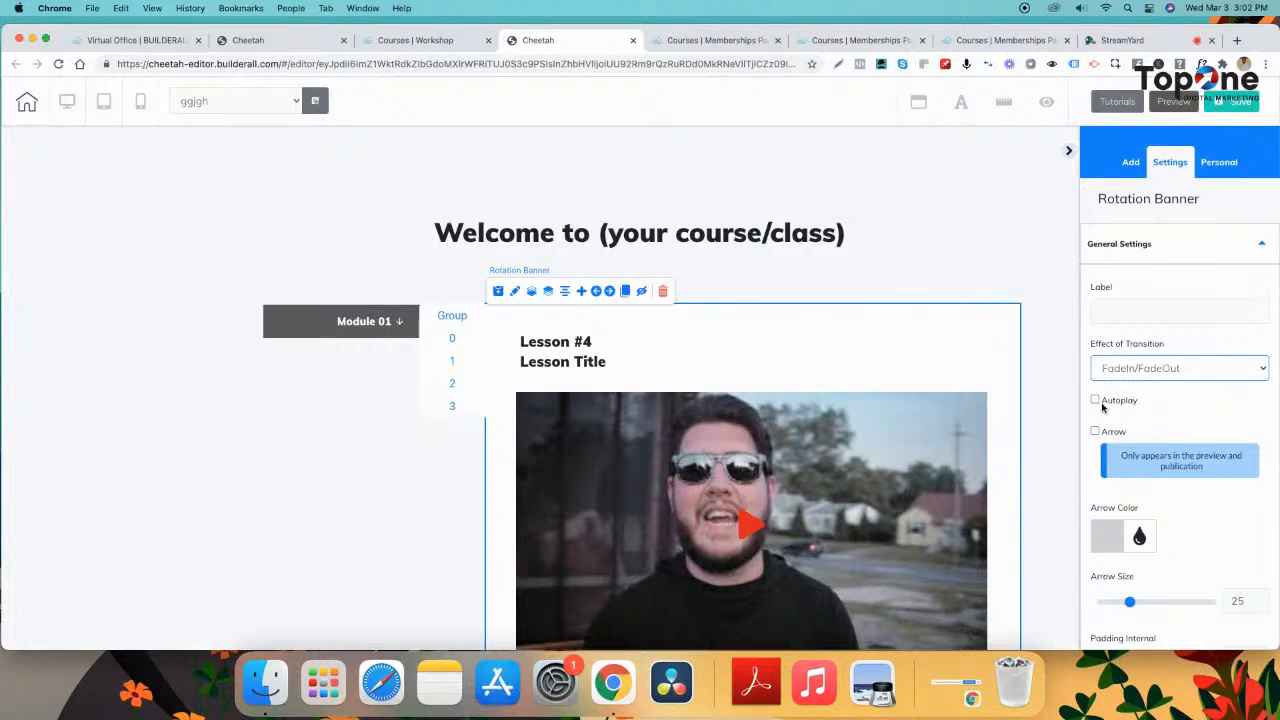
- Enable navigation arrows on the lesson rotation banner and review its arrow and internal padding settings
{"action": "scroll", "coordinate": [1186, 422], "scroll_direction": "down", "scroll_amount": 2}
{"action": "scroll", "coordinate": [1187, 422], "scroll_direction": "down", "scroll_amount": 1}
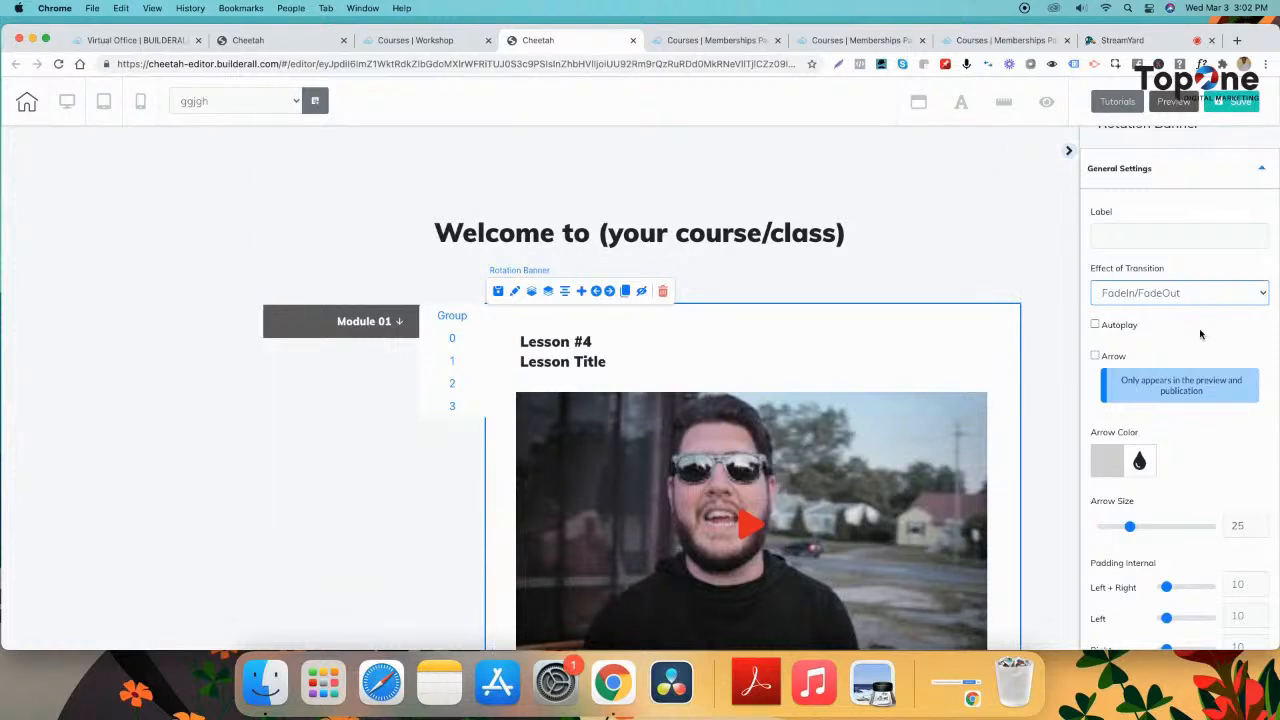
{"action": "left_click", "coordinate": [1095, 357]}
{"action": "scroll", "coordinate": [1140, 380], "scroll_direction": "down", "scroll_amount": 5}
{"action": "scroll", "coordinate": [862, 426], "scroll_direction": "down", "scroll_amount": 3}
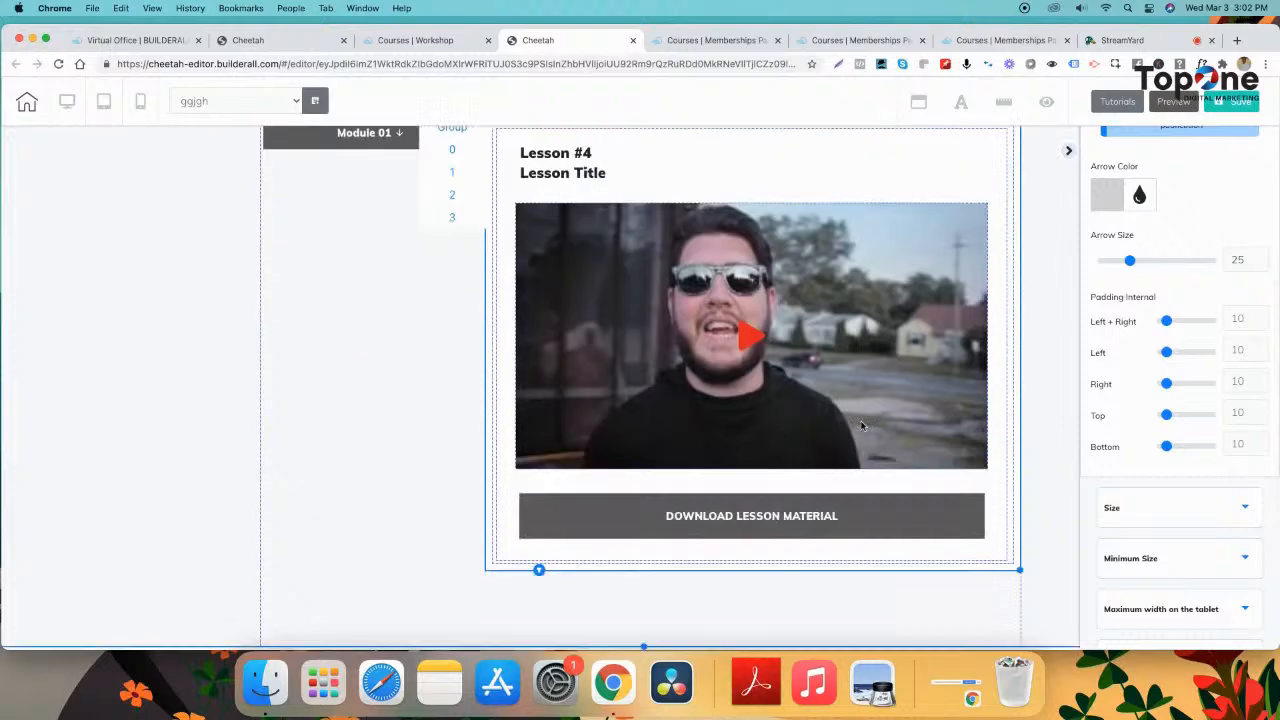
{"action": "scroll", "coordinate": [742, 285], "scroll_direction": "up", "scroll_amount": 3}
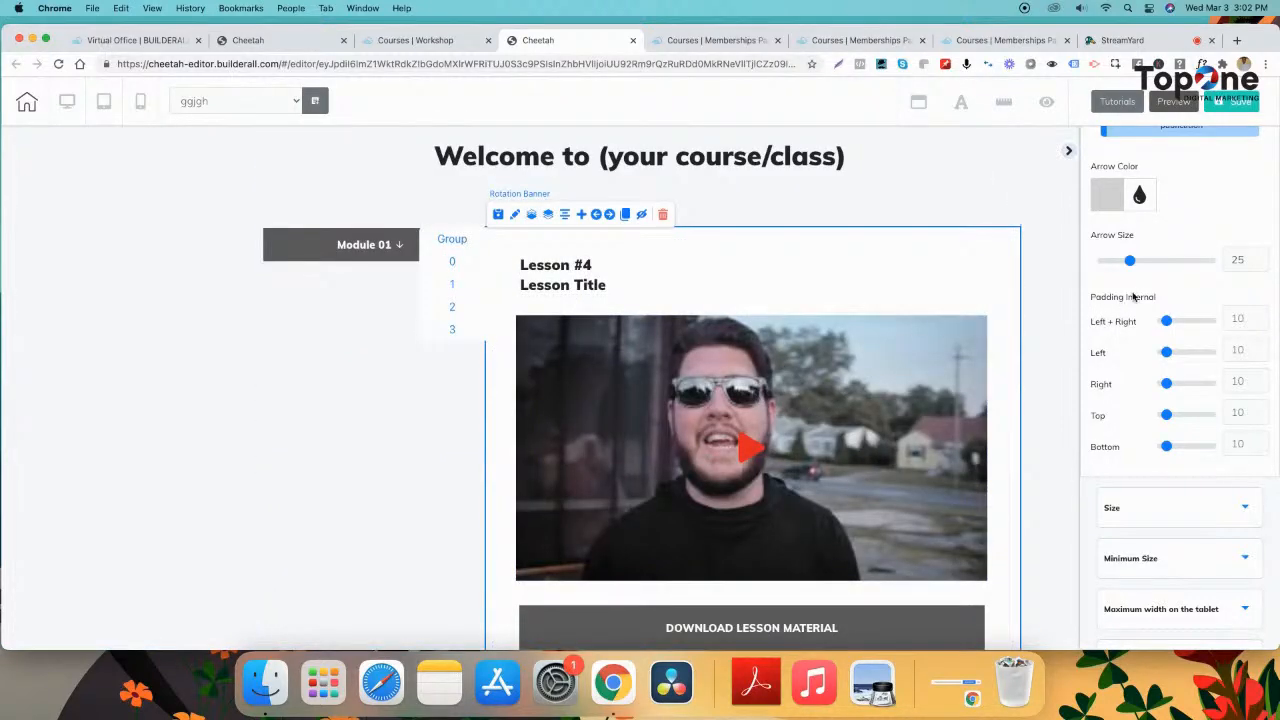
{"action": "scroll", "coordinate": [1139, 305], "scroll_direction": "up", "scroll_amount": 2}
{"action": "scroll", "coordinate": [1160, 272], "scroll_direction": "up", "scroll_amount": 4}
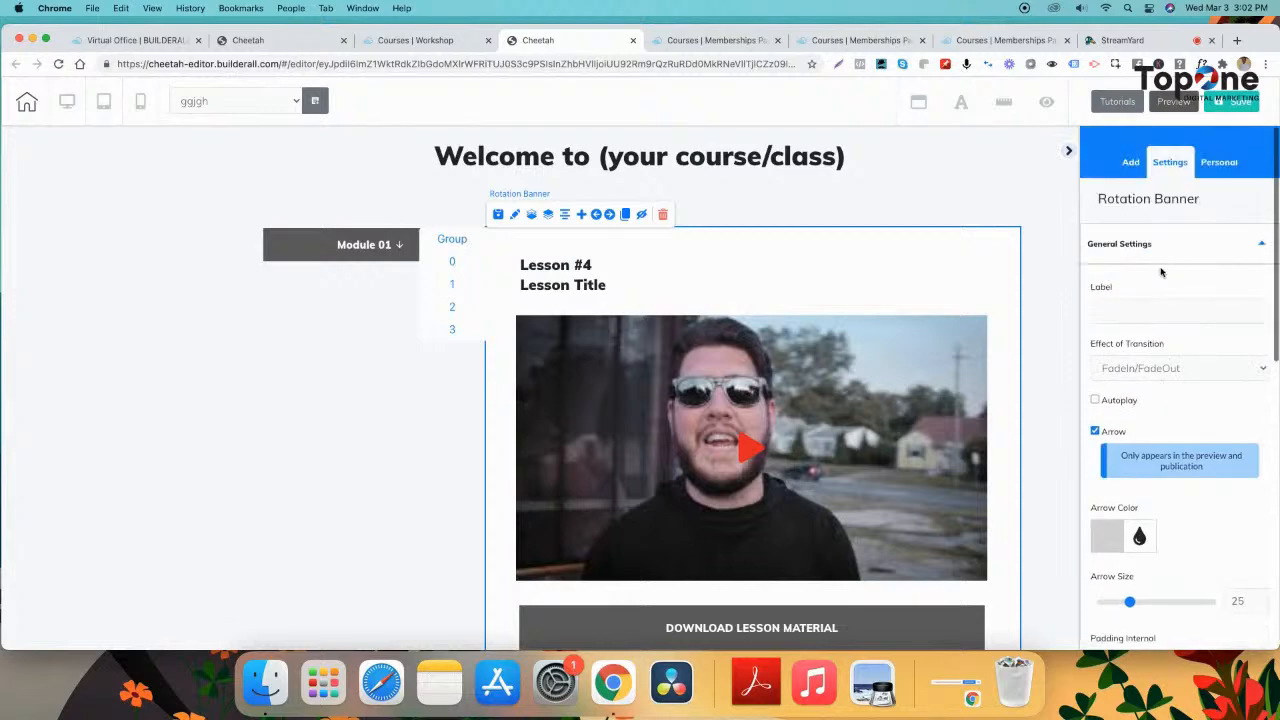
- Save the Workshop page, publish the site and dismiss the publishing confirmation
{"action": "left_click", "coordinate": [1232, 104]}
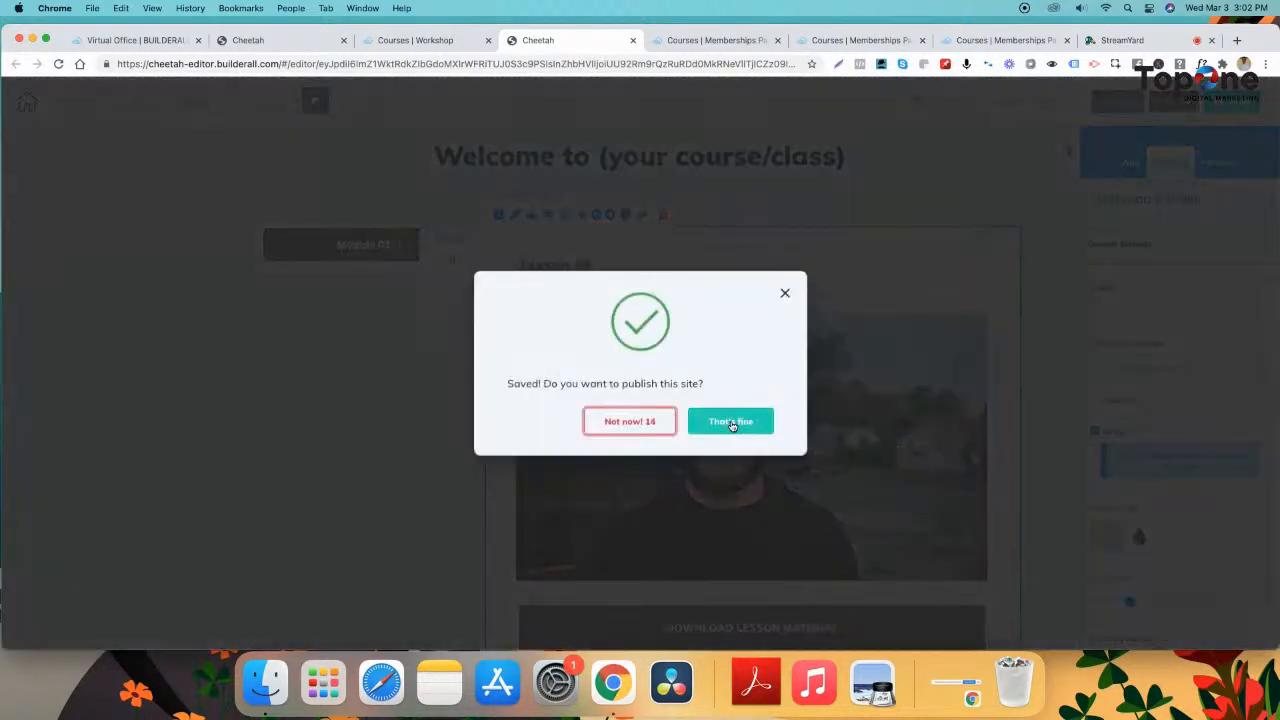
{"action": "left_click", "coordinate": [733, 427]}
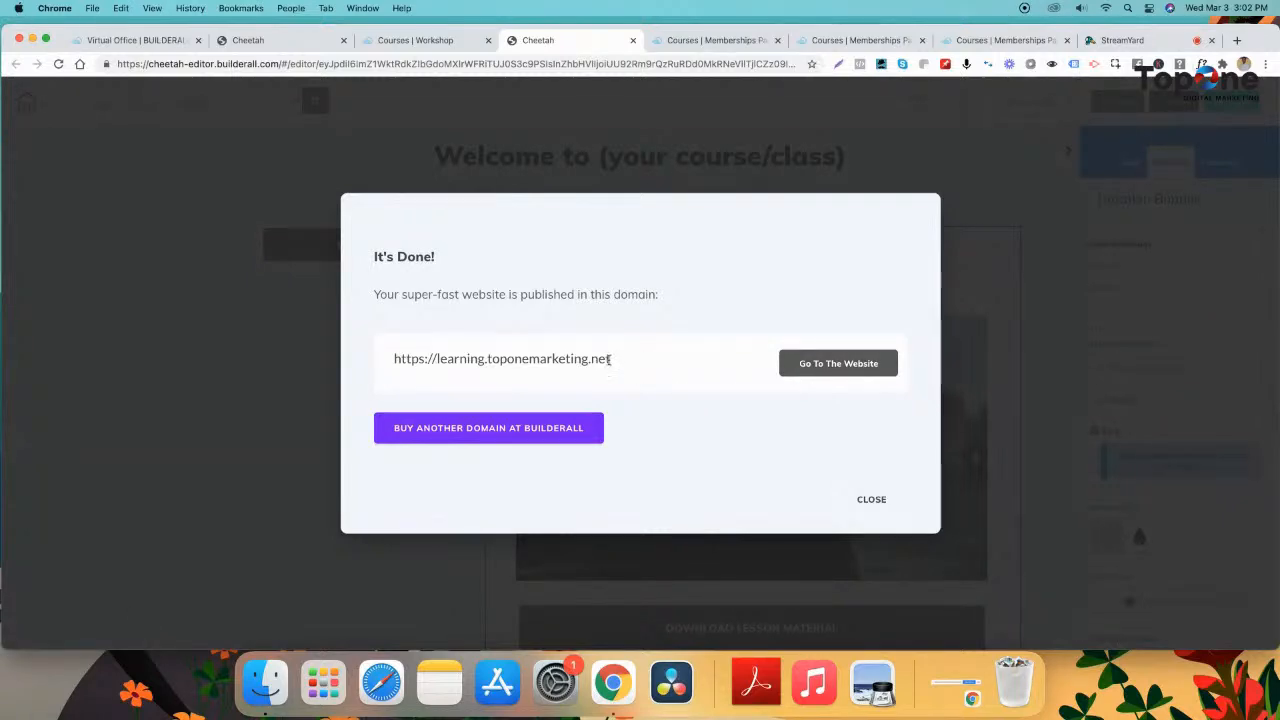
{"action": "left_click", "coordinate": [871, 505]}
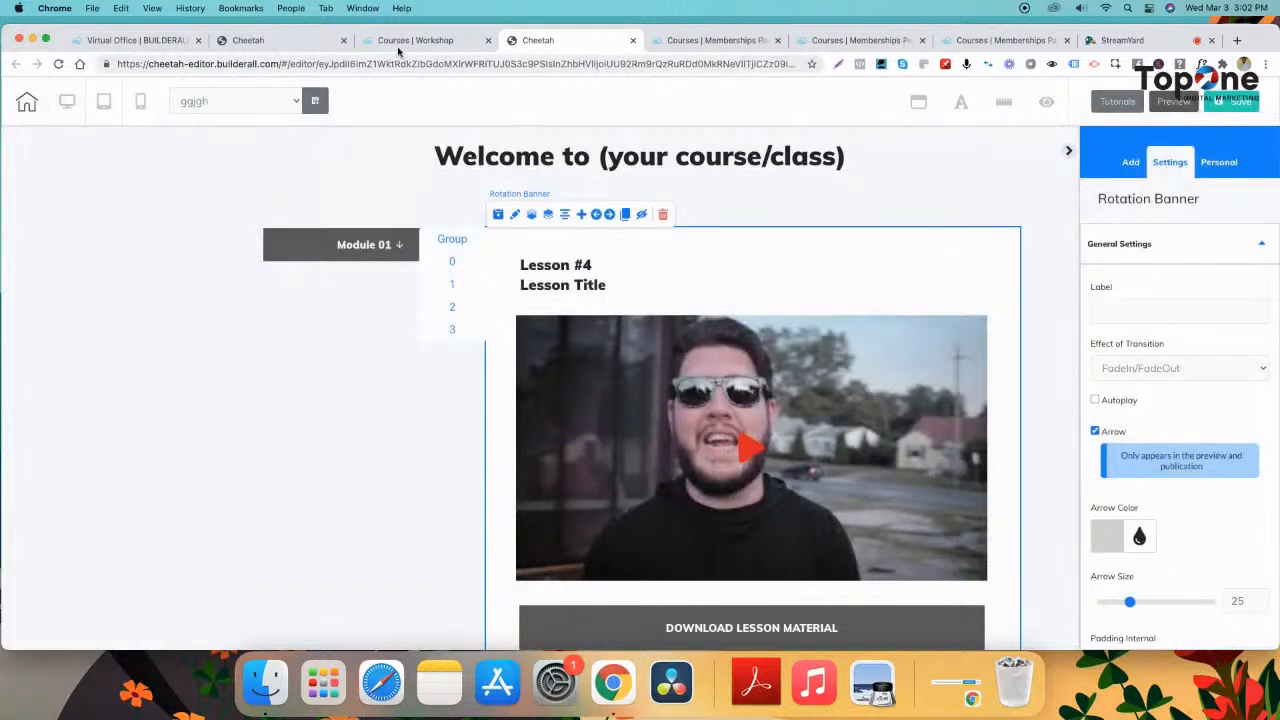
- Reload the live Workshop page to load the newly published banner settings
{"action": "left_click", "coordinate": [407, 41]}
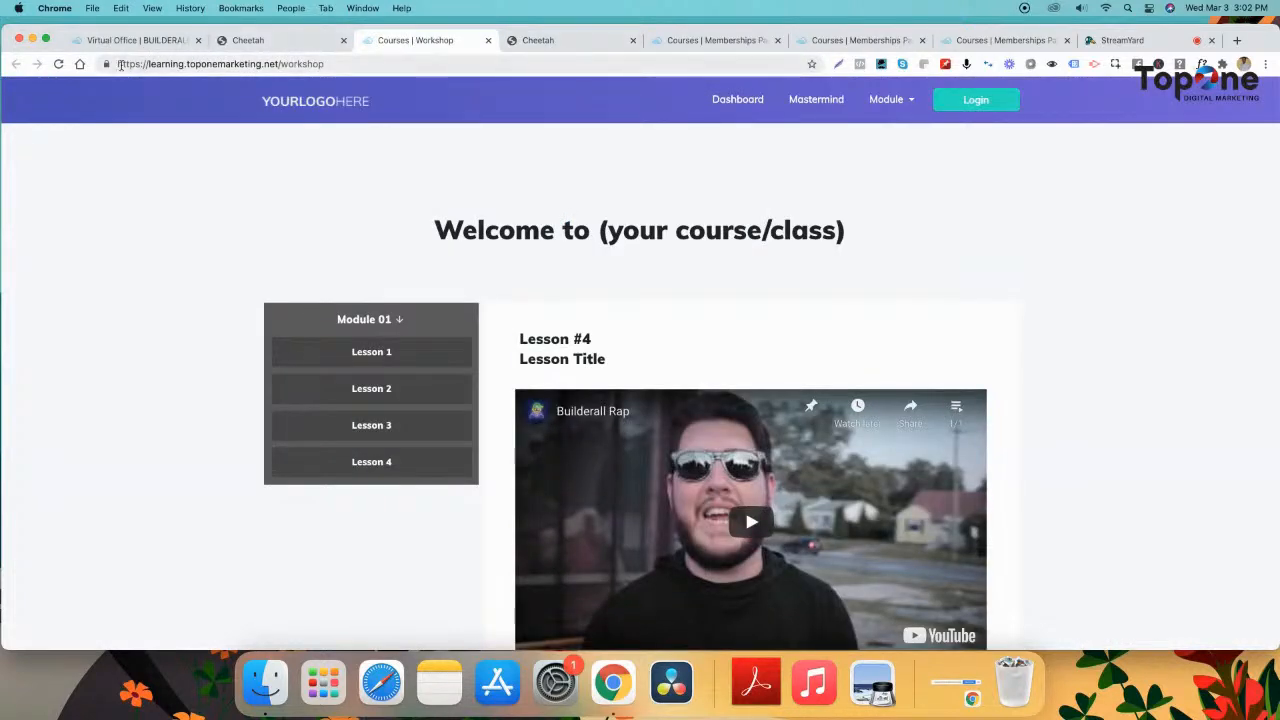
{"action": "left_click", "coordinate": [59, 64]}
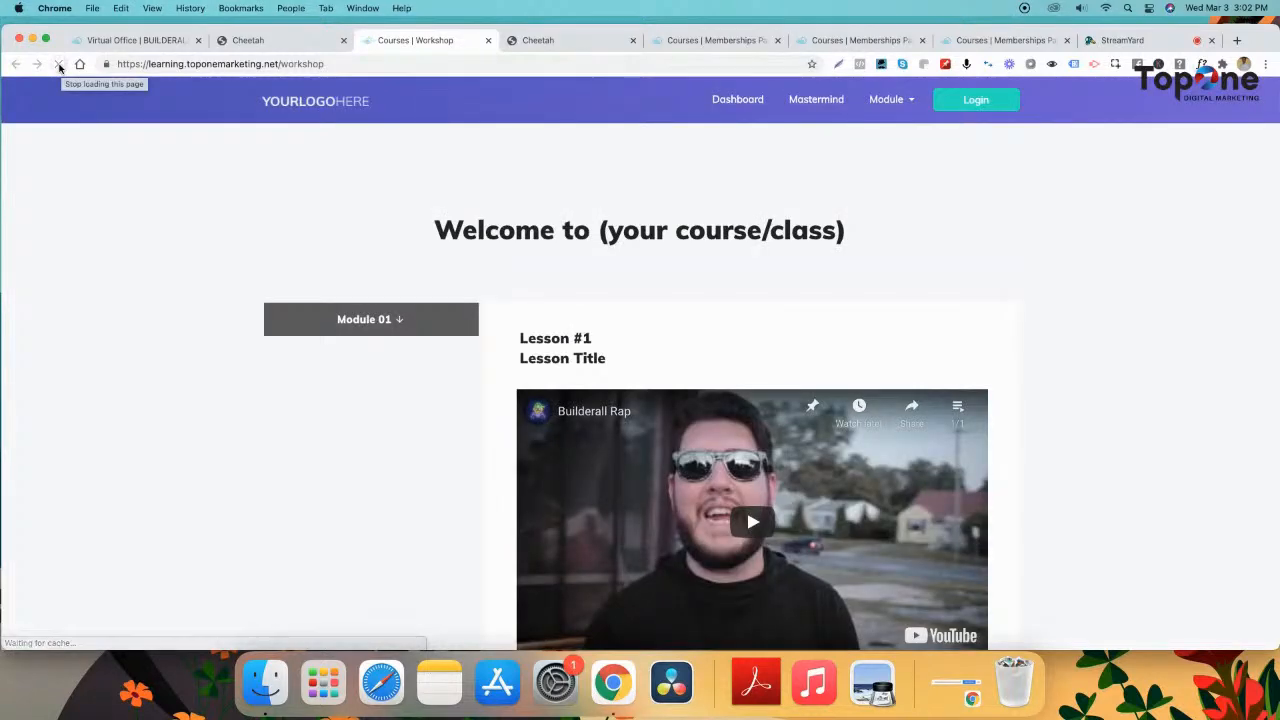
{"action": "left_click", "coordinate": [59, 64]}
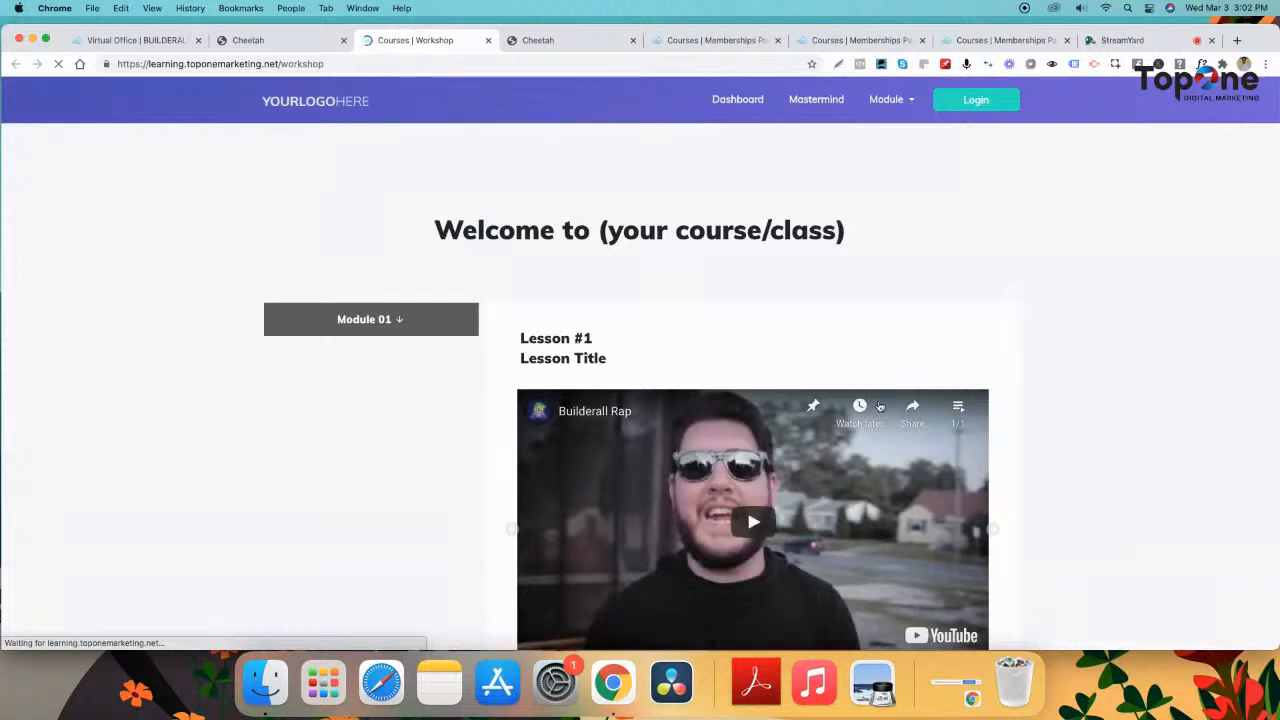
{"action": "scroll", "coordinate": [887, 413], "scroll_direction": "down", "scroll_amount": 2}
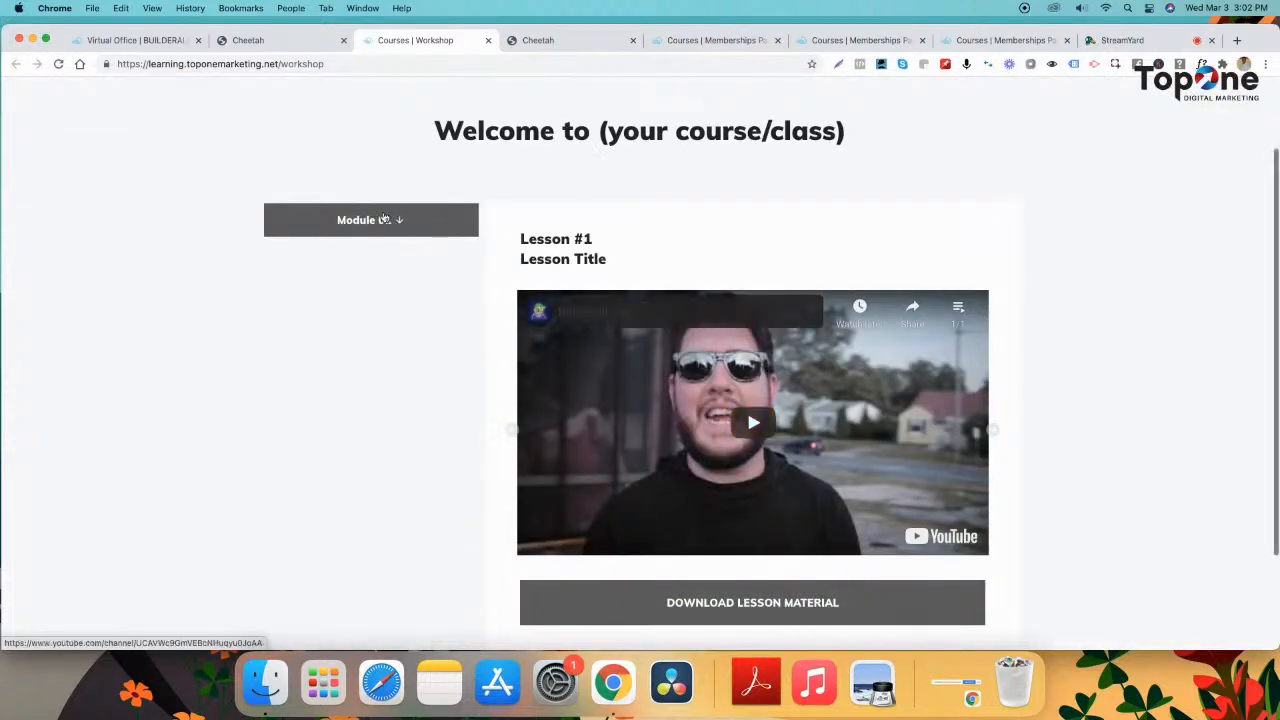
- Expand Module 01 and test the Lesson 2, 3 and 4 links, returning through Lessons 3 and 2 to Lesson 1
{"action": "mouse_move", "coordinate": [371, 222]}
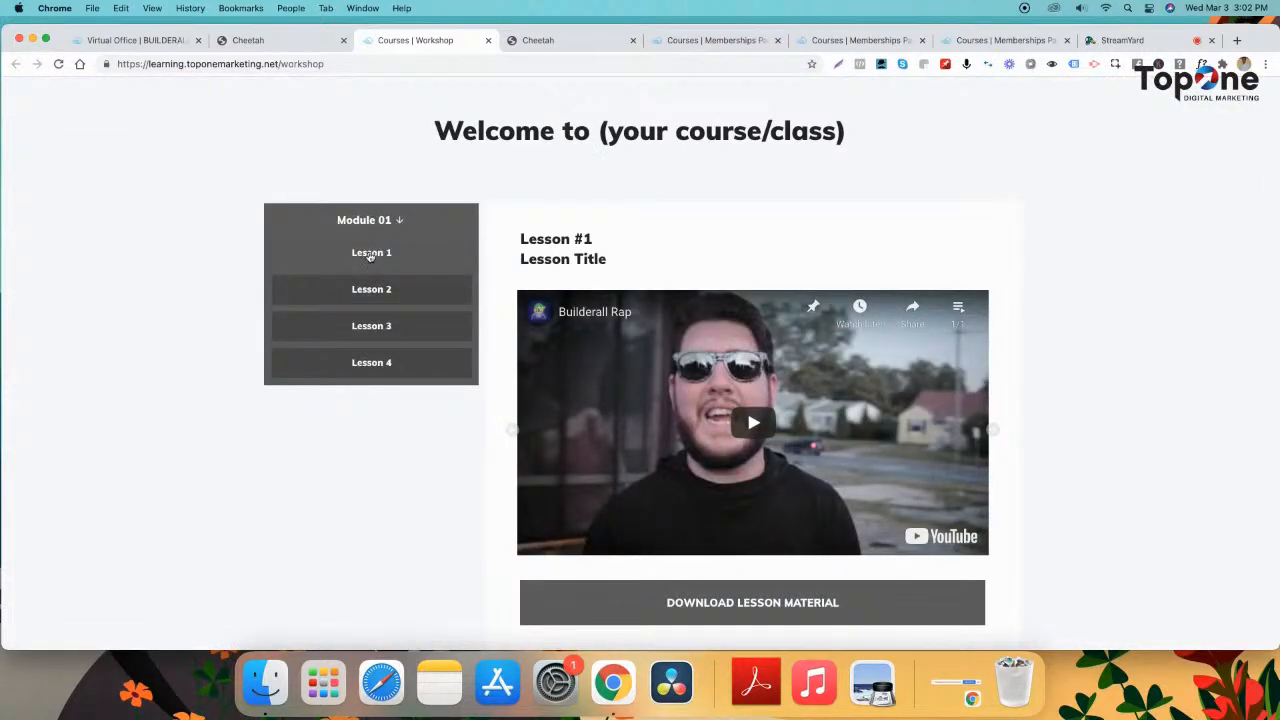
{"action": "left_click", "coordinate": [366, 291]}
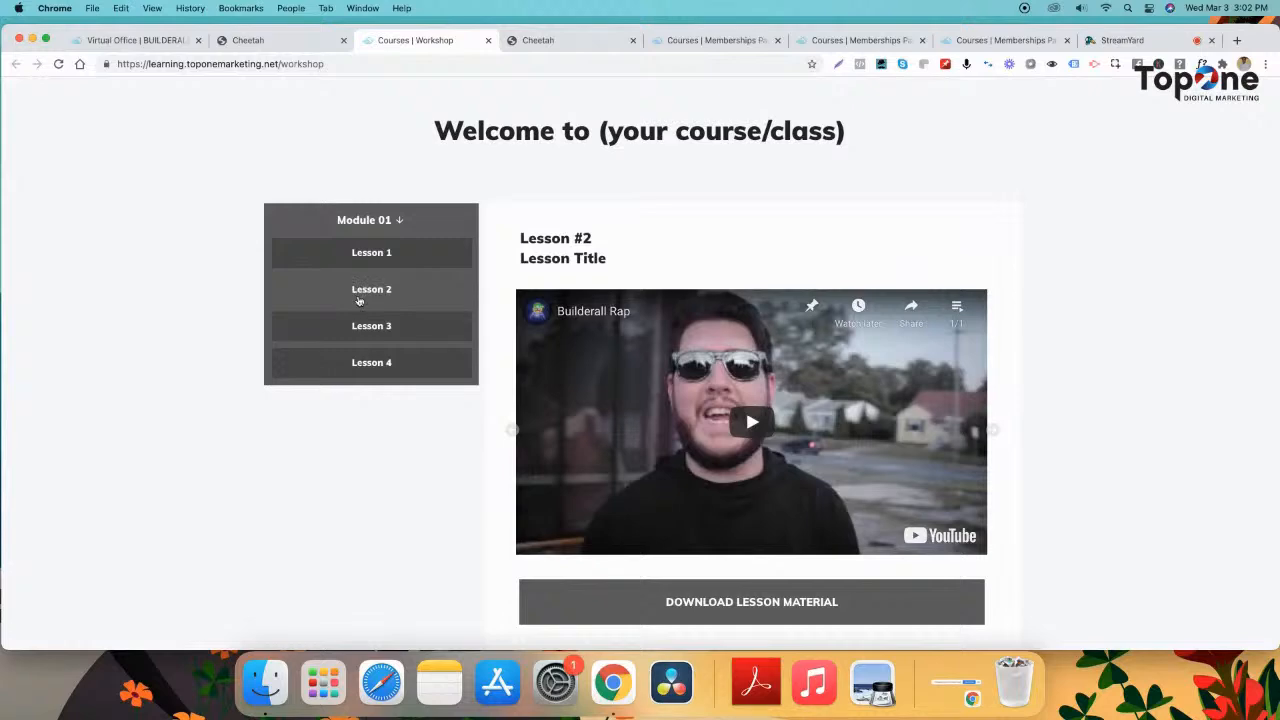
{"action": "left_click", "coordinate": [359, 334]}
{"action": "left_click", "coordinate": [369, 366]}
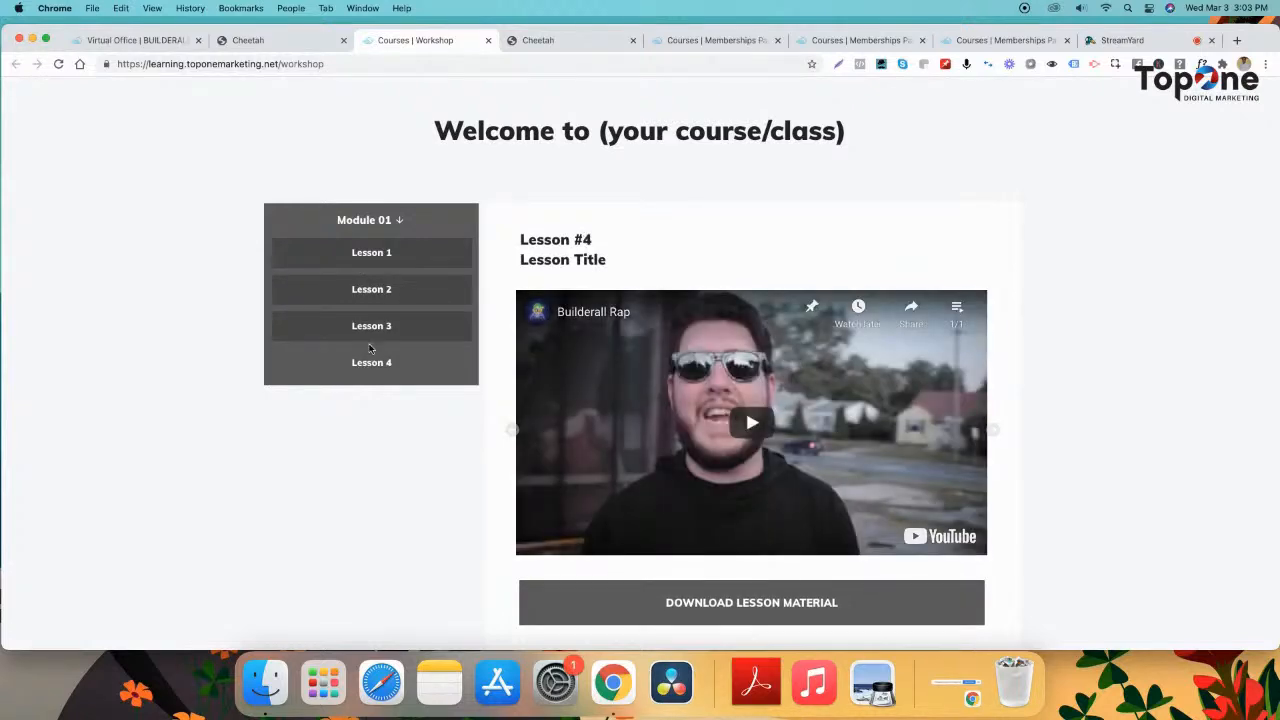
{"action": "left_click", "coordinate": [370, 335]}
{"action": "left_click", "coordinate": [371, 287]}
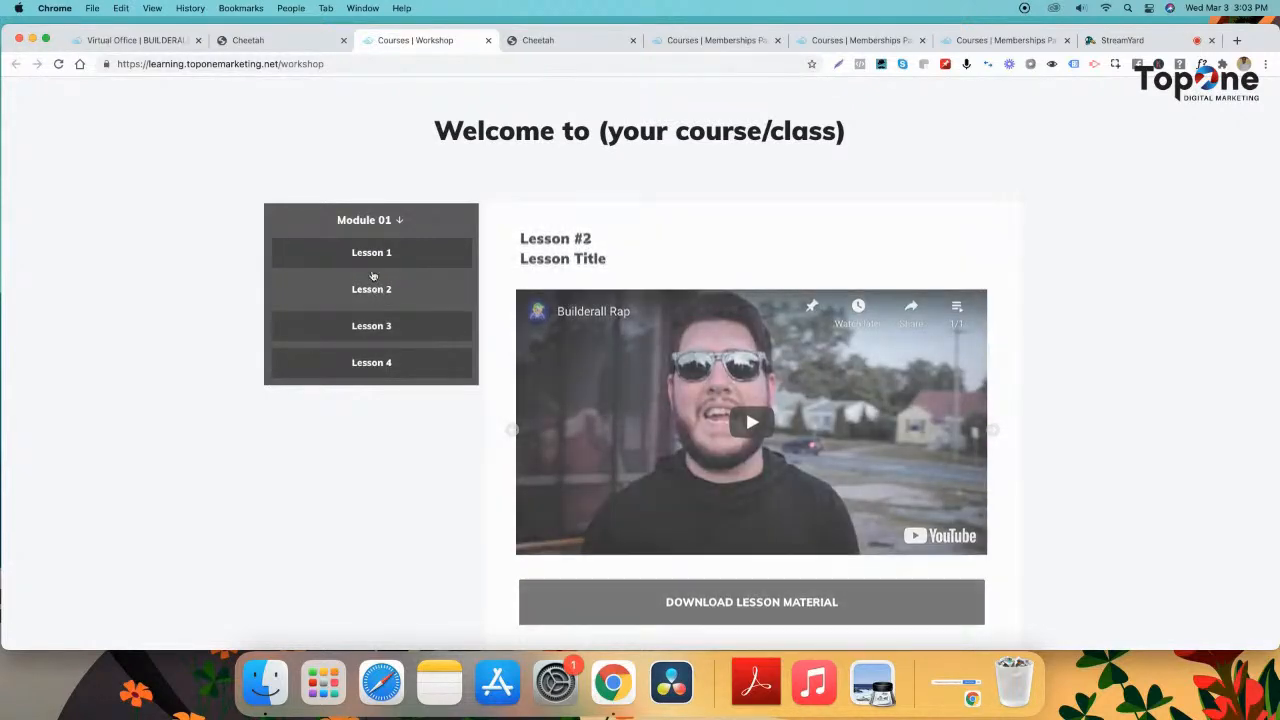
{"action": "left_click", "coordinate": [370, 251]}
- Cycle forward through the lesson slides with the banner's next arrow, ending on Lesson #4
{"action": "scroll", "coordinate": [920, 392], "scroll_direction": "down", "scroll_amount": 1}
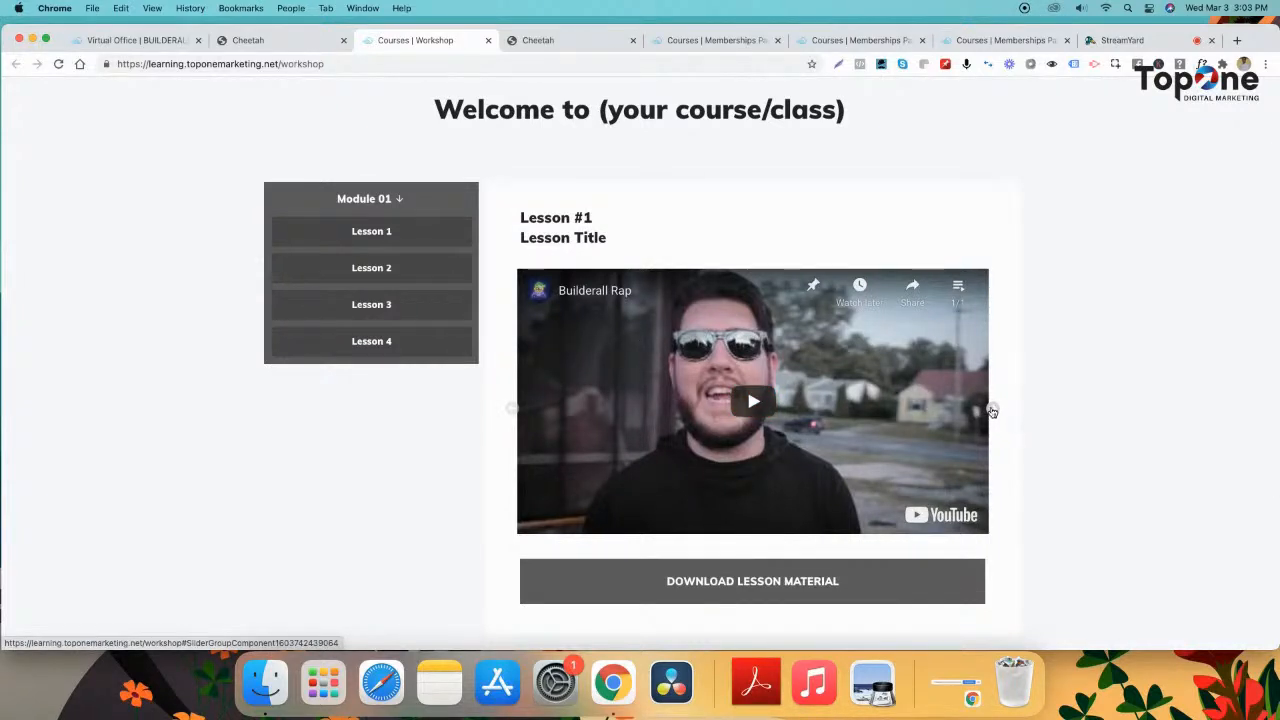
{"action": "left_click", "coordinate": [992, 411]}
{"action": "left_click", "coordinate": [992, 411]}
{"action": "left_click", "coordinate": [992, 411]}
{"action": "left_click", "coordinate": [992, 411]}
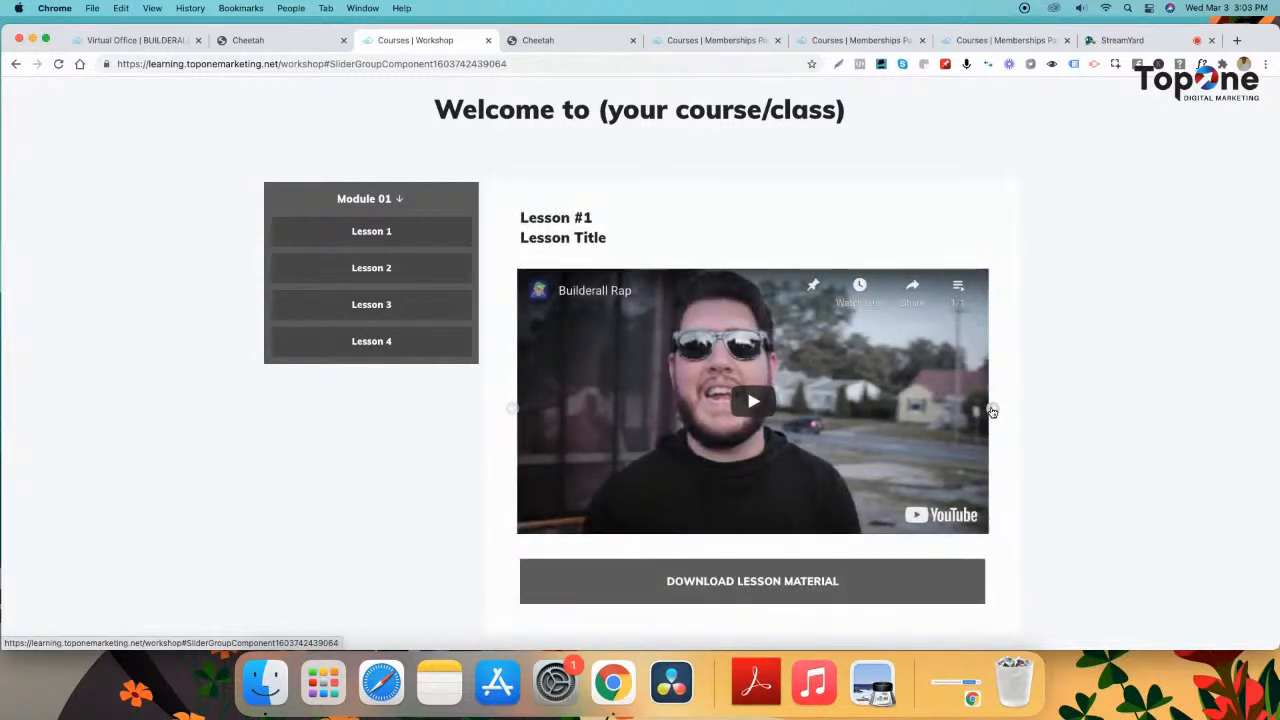
{"action": "left_click", "coordinate": [992, 411]}
{"action": "left_click", "coordinate": [992, 411]}
{"action": "left_click", "coordinate": [992, 411]}
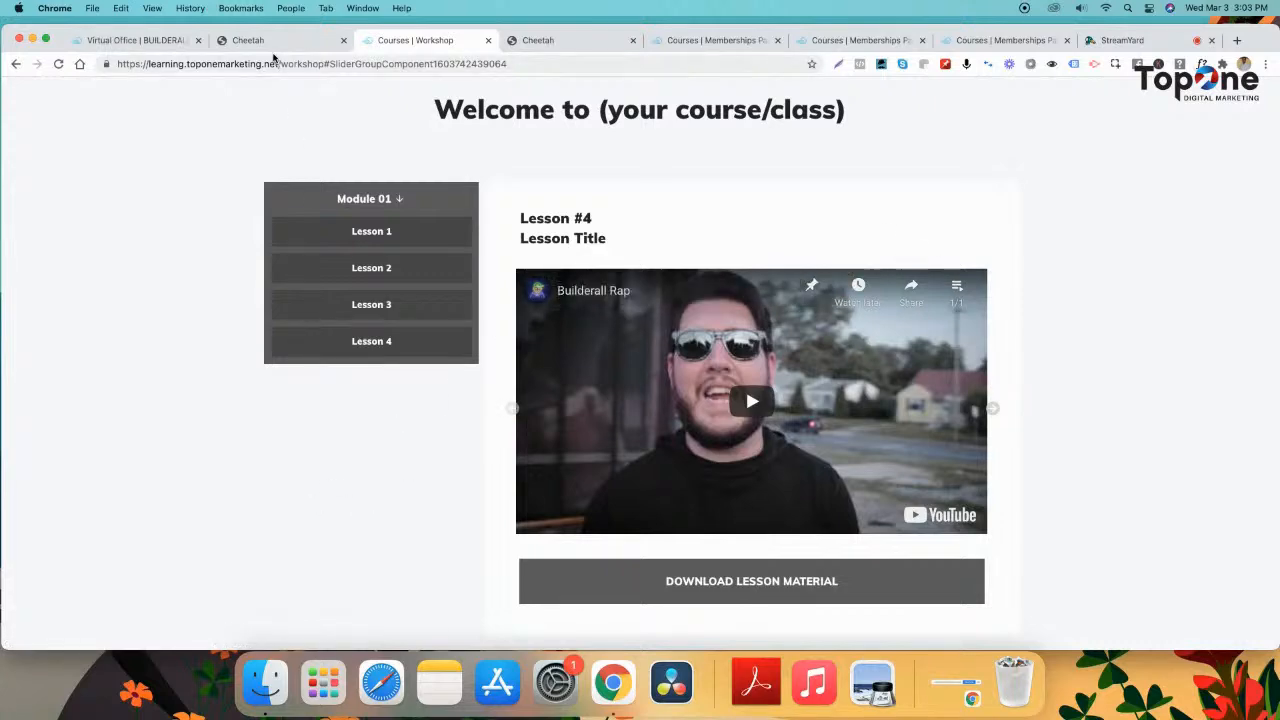
- Return to the Workshop page editor and set the rotation banner's transition effect to Slider
{"action": "left_click", "coordinate": [274, 40]}
{"action": "left_click", "coordinate": [537, 40]}
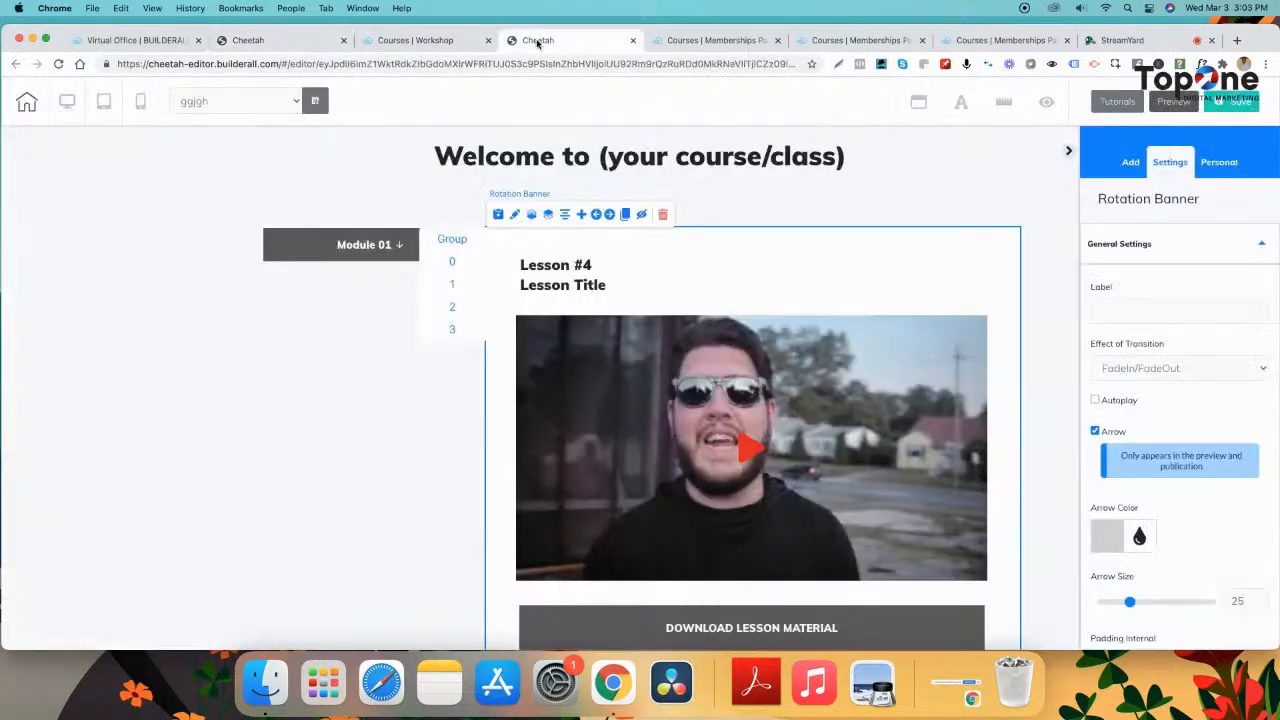
{"action": "left_click", "coordinate": [1140, 368]}
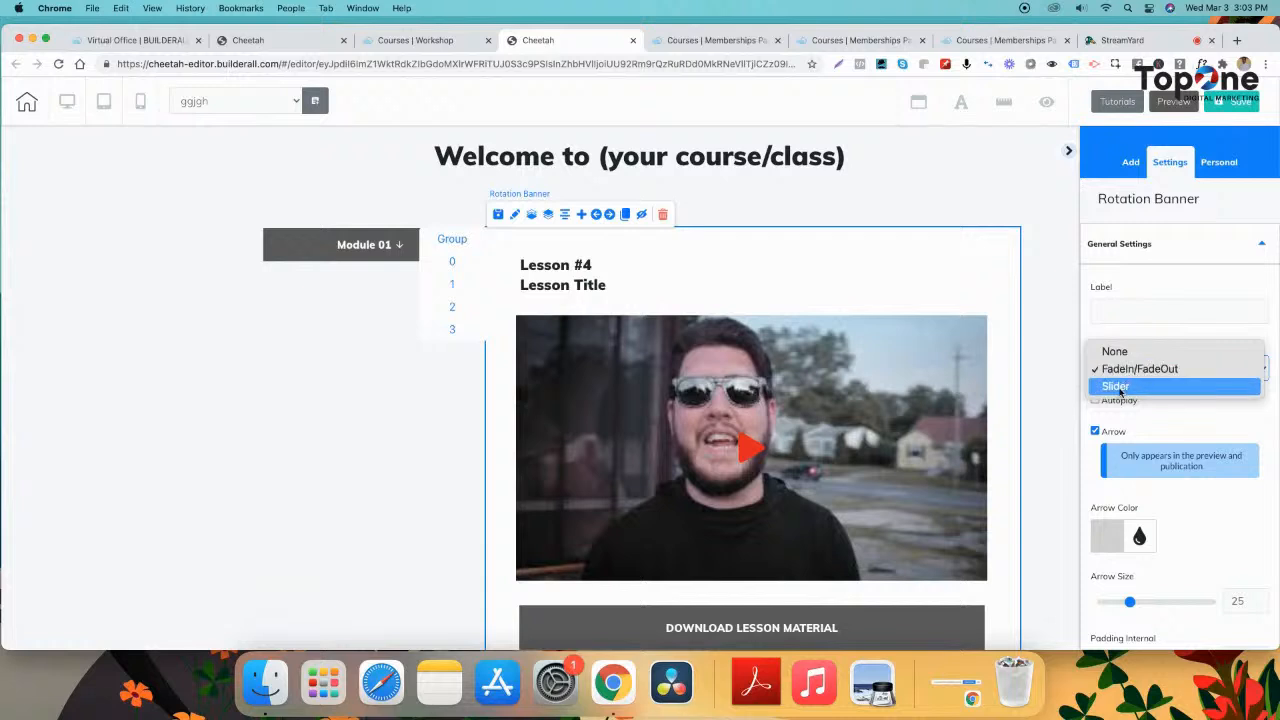
{"action": "left_click", "coordinate": [1120, 388]}
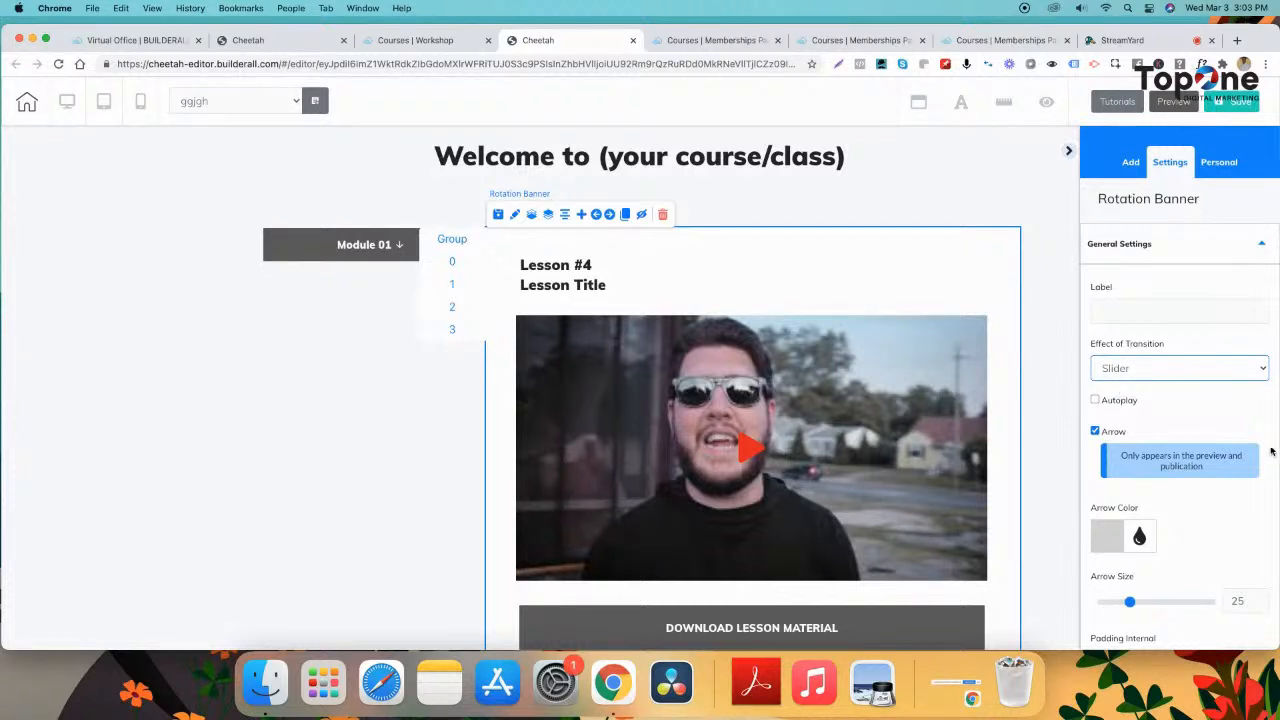
{"action": "left_click", "coordinate": [1120, 40]}
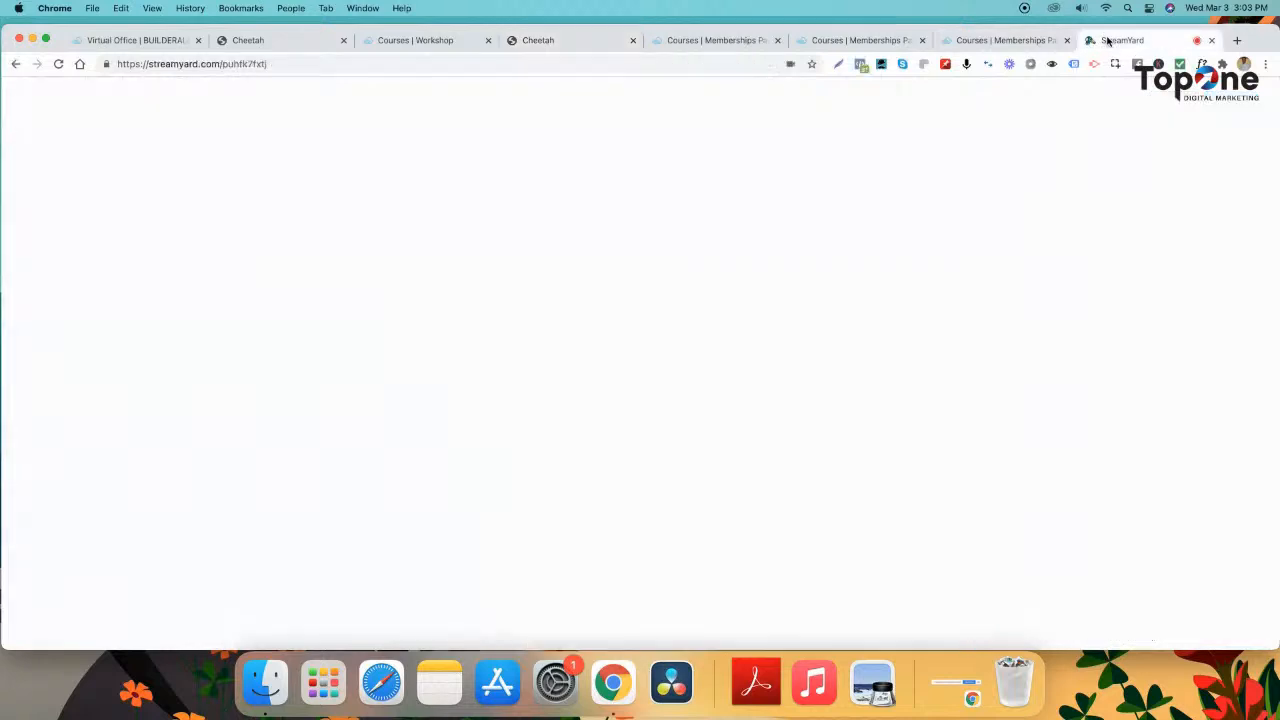
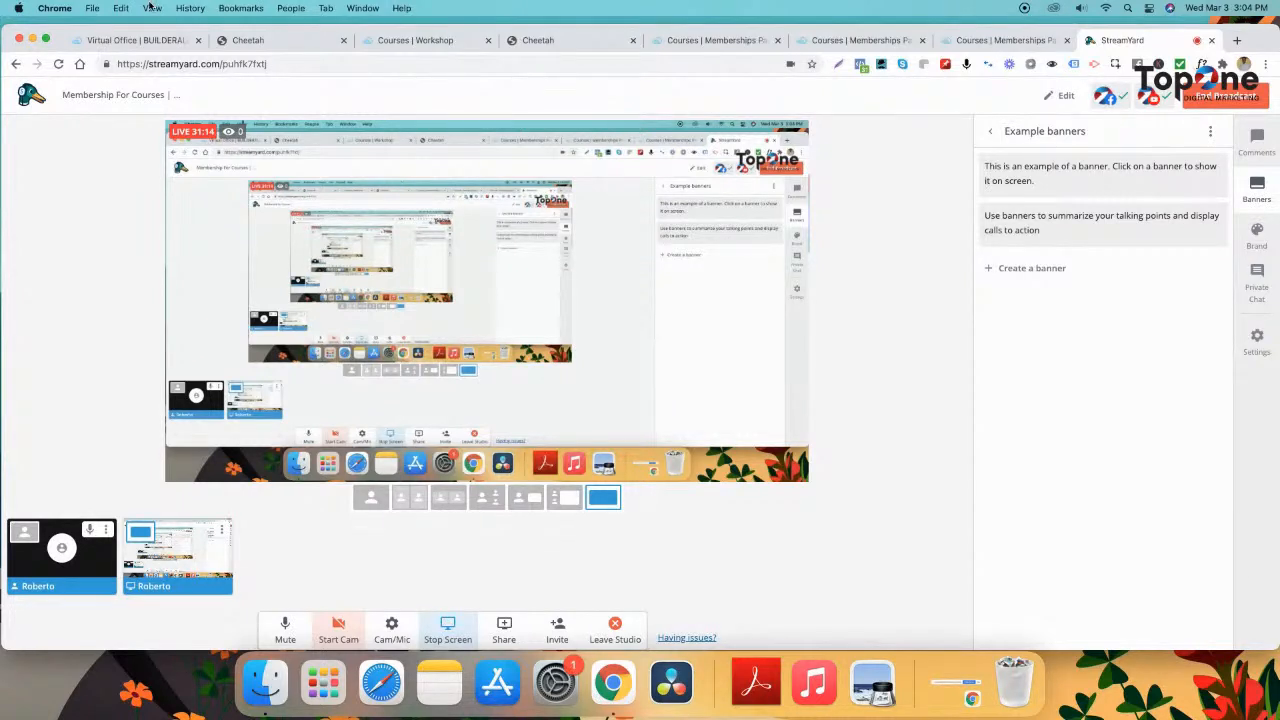
{"action": "left_click", "coordinate": [380, 44]}
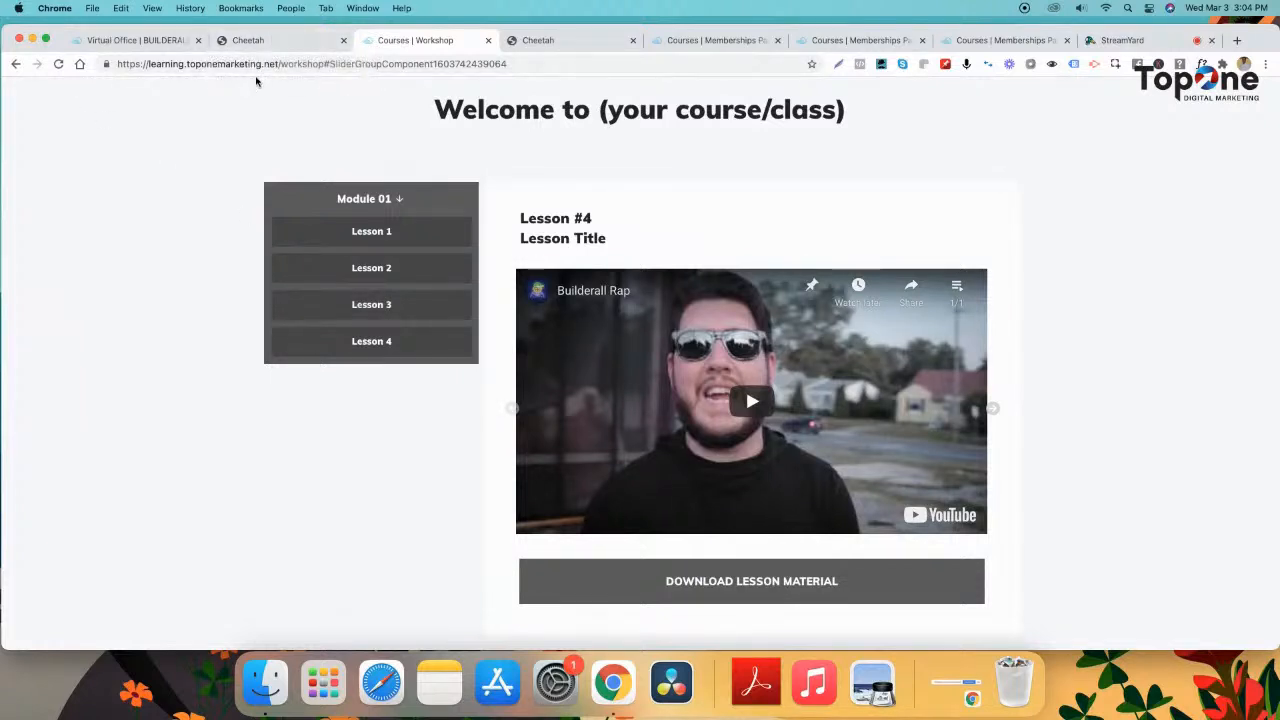
{"action": "left_click", "coordinate": [273, 38]}
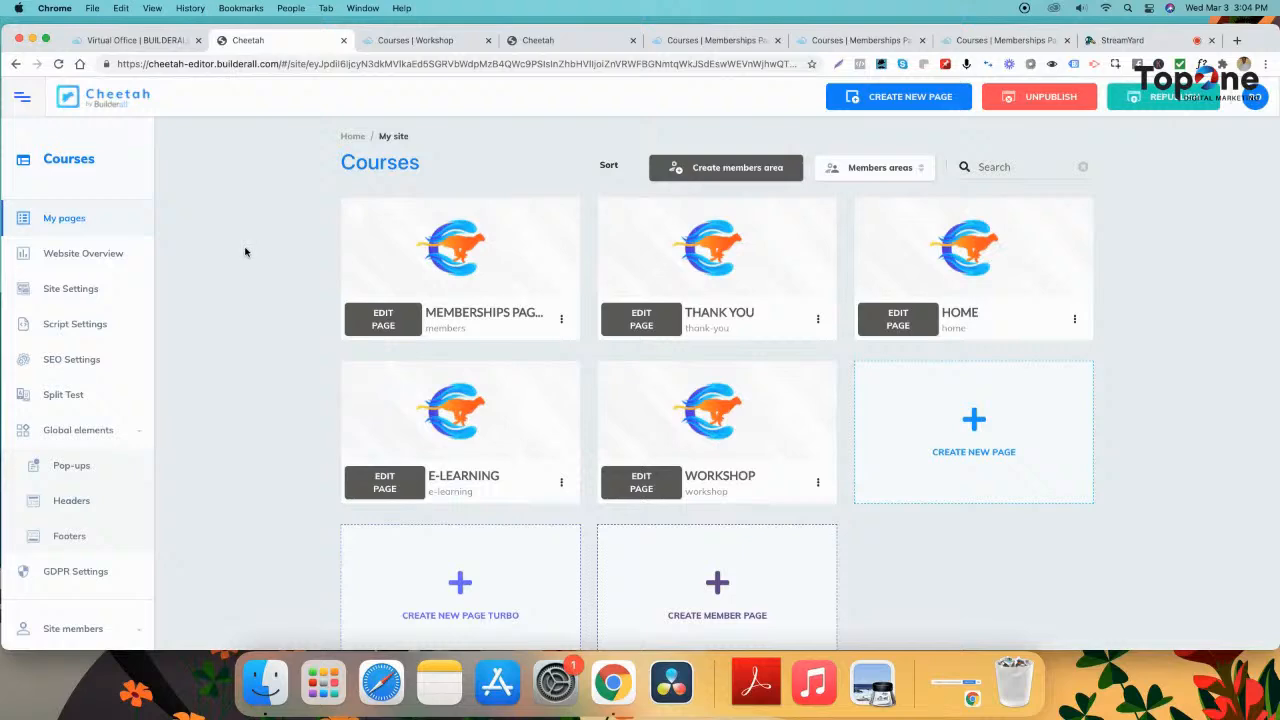
- Retest the Lesson 1 link on the live Workshop page and return to the Courses site's page list
{"action": "left_click", "coordinate": [415, 40]}
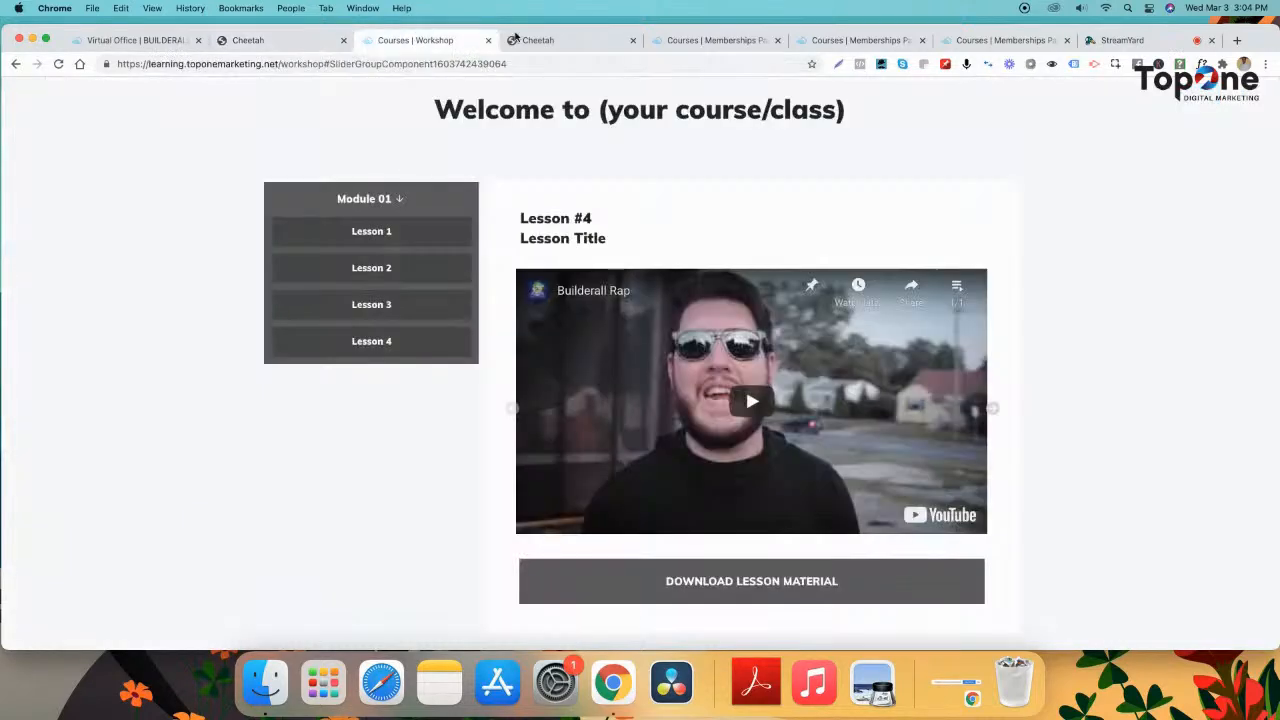
{"action": "left_click", "coordinate": [362, 233]}
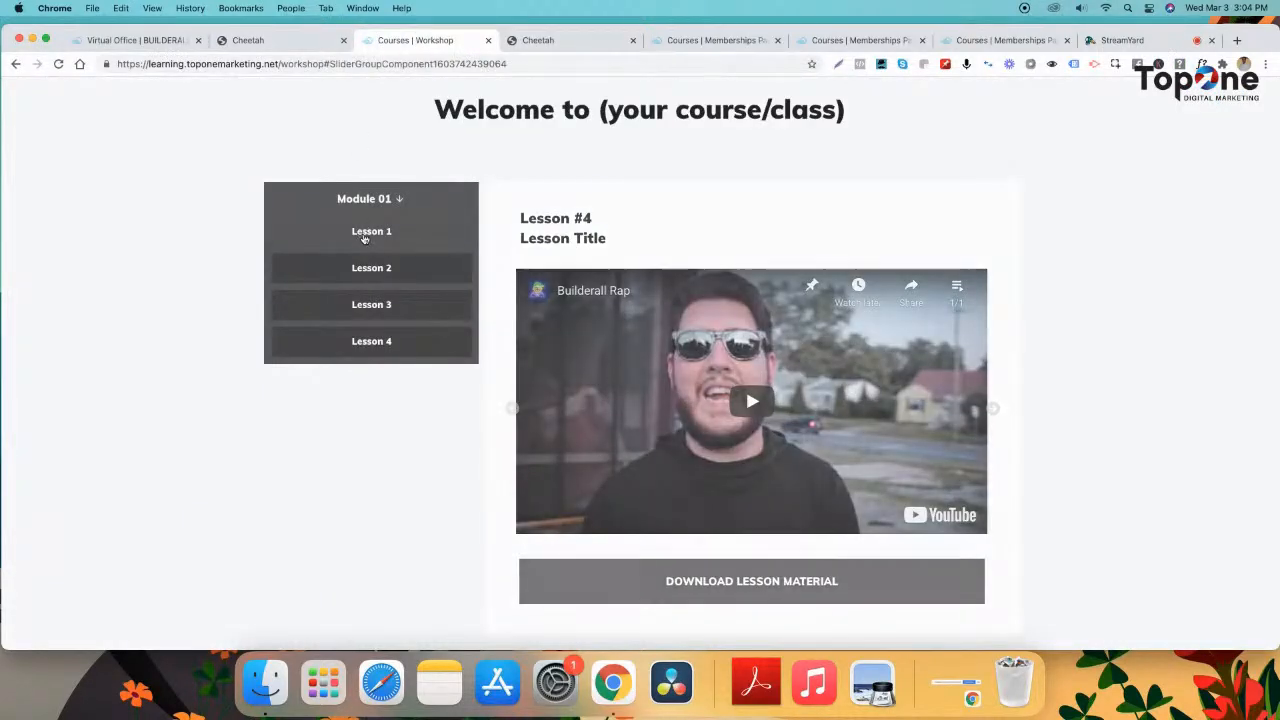
{"action": "left_click", "coordinate": [281, 45]}
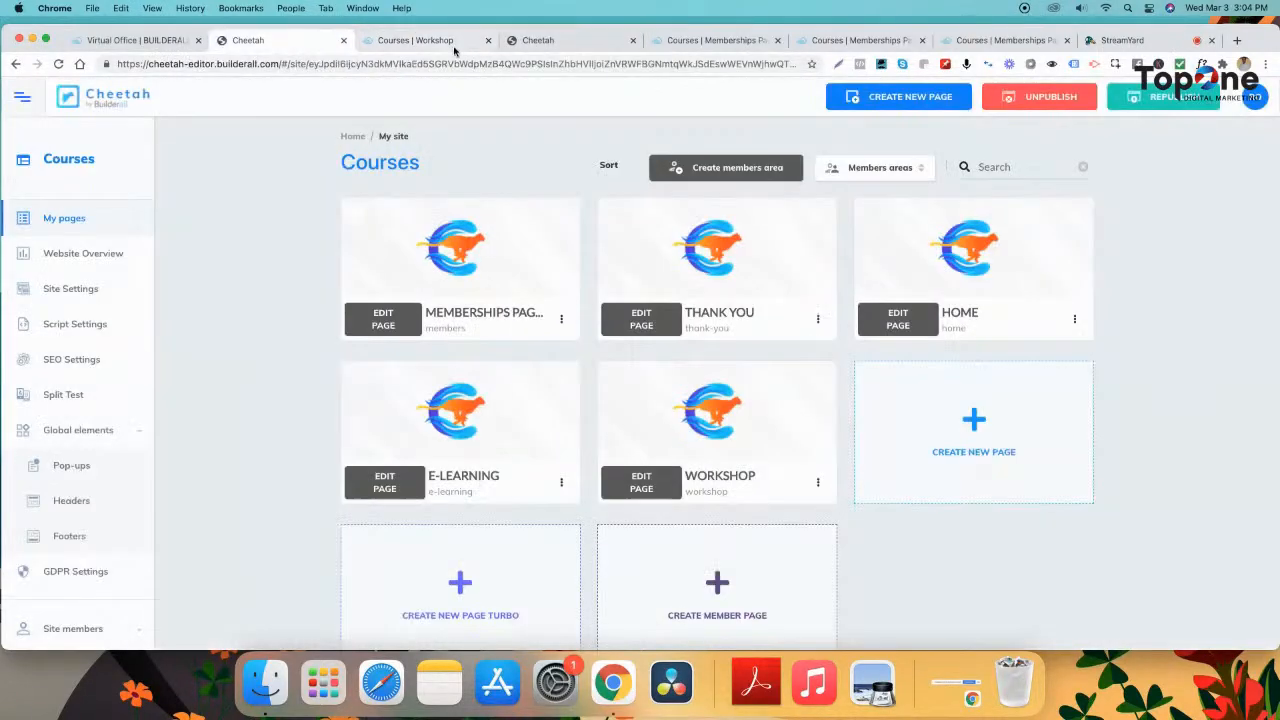
- Return to the Workshop page editor, save the page with its new banner transition and publish the site
{"action": "left_click", "coordinate": [580, 42]}
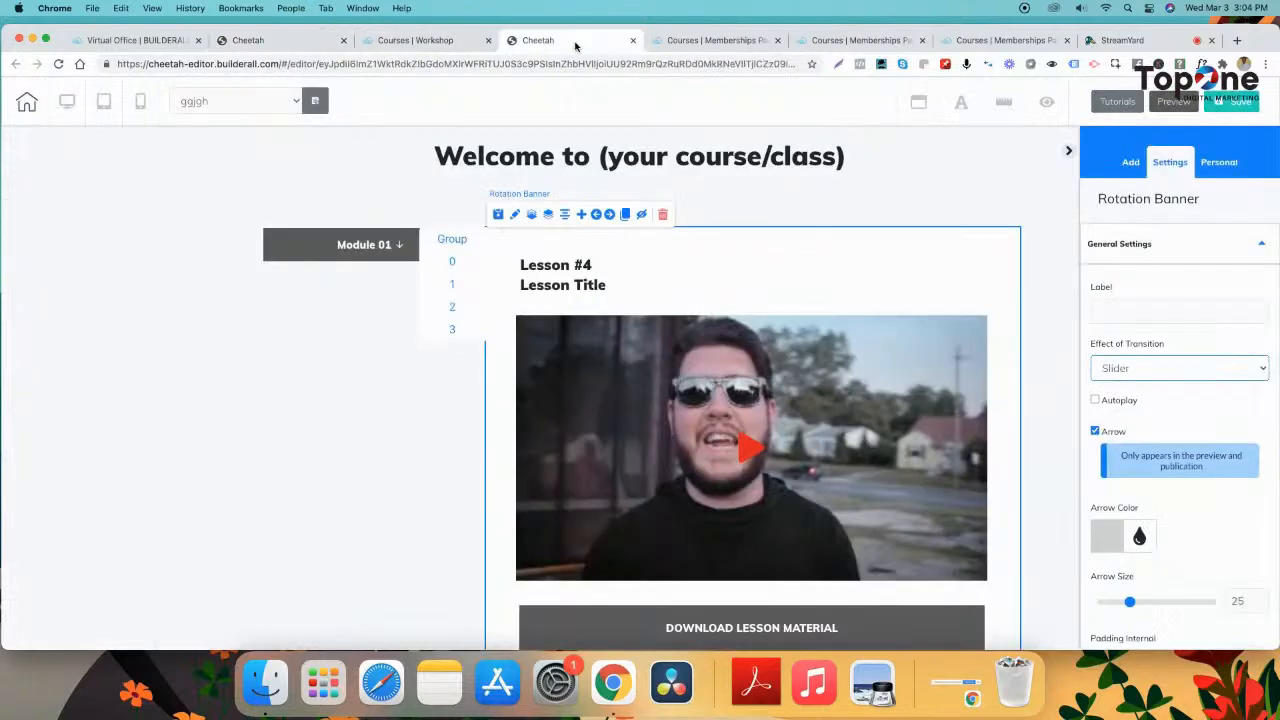
{"action": "left_click", "coordinate": [1236, 104]}
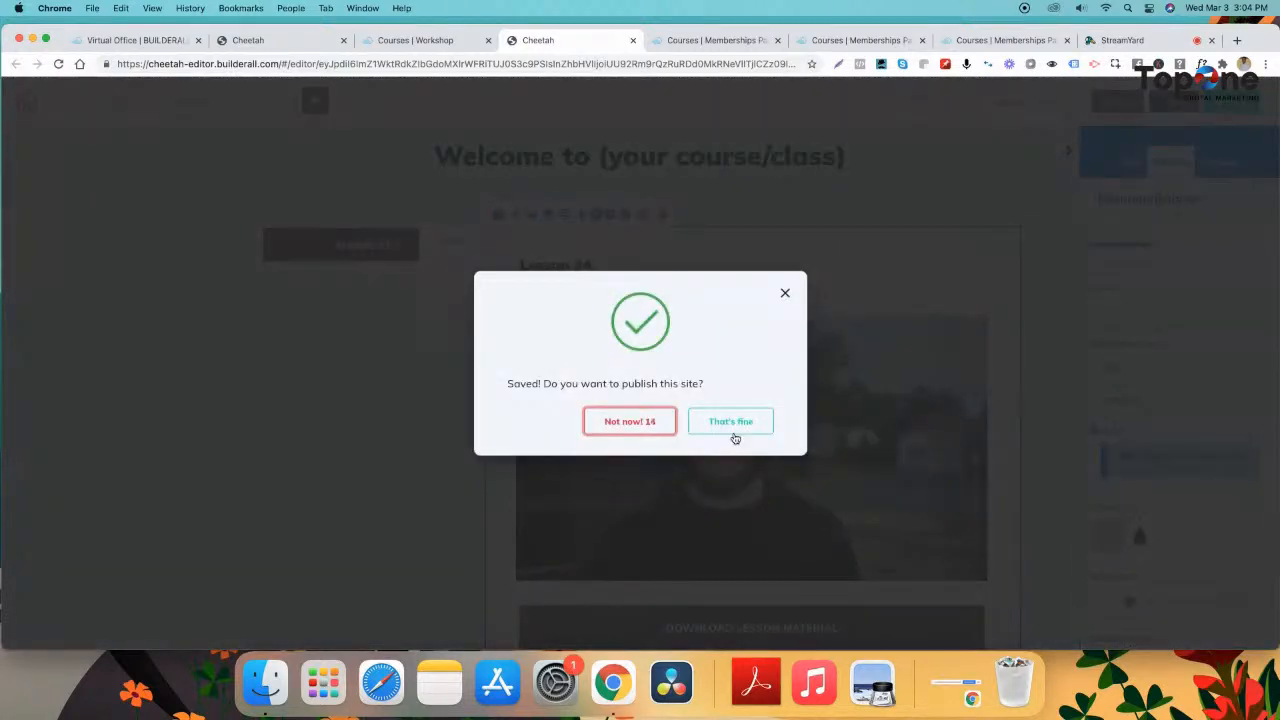
{"action": "left_click", "coordinate": [734, 435]}
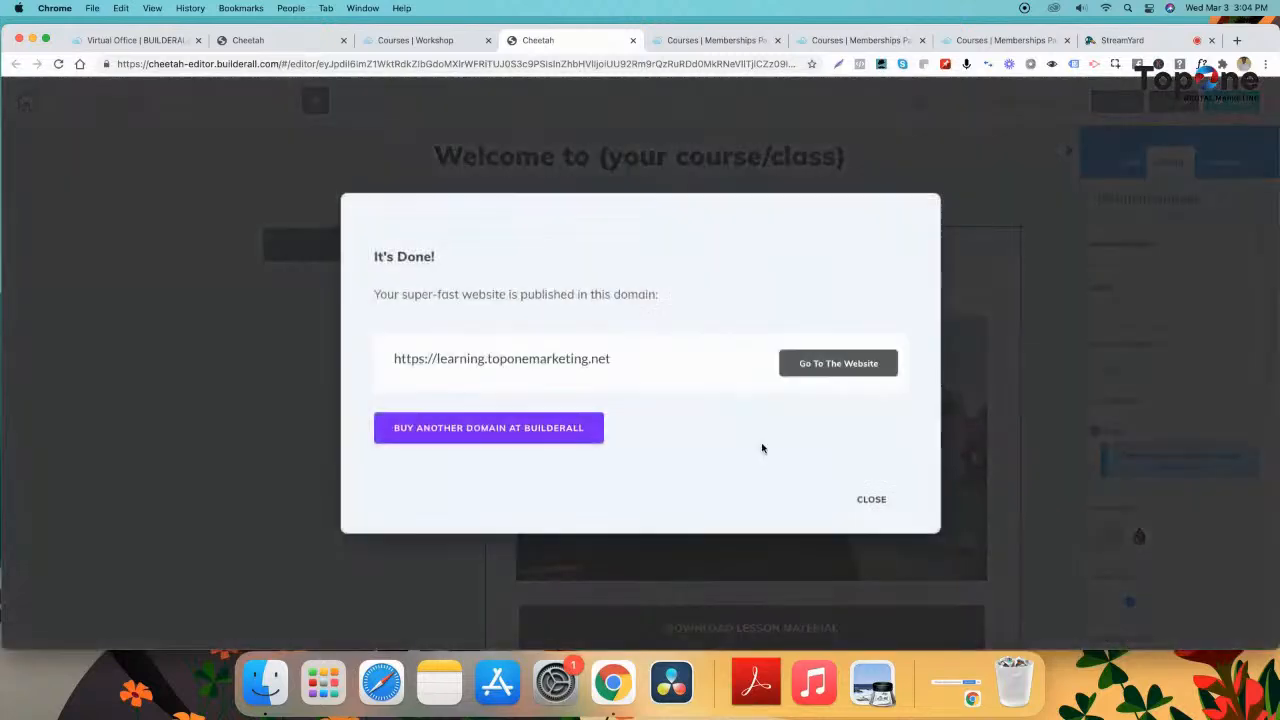
{"action": "left_click", "coordinate": [868, 499]}
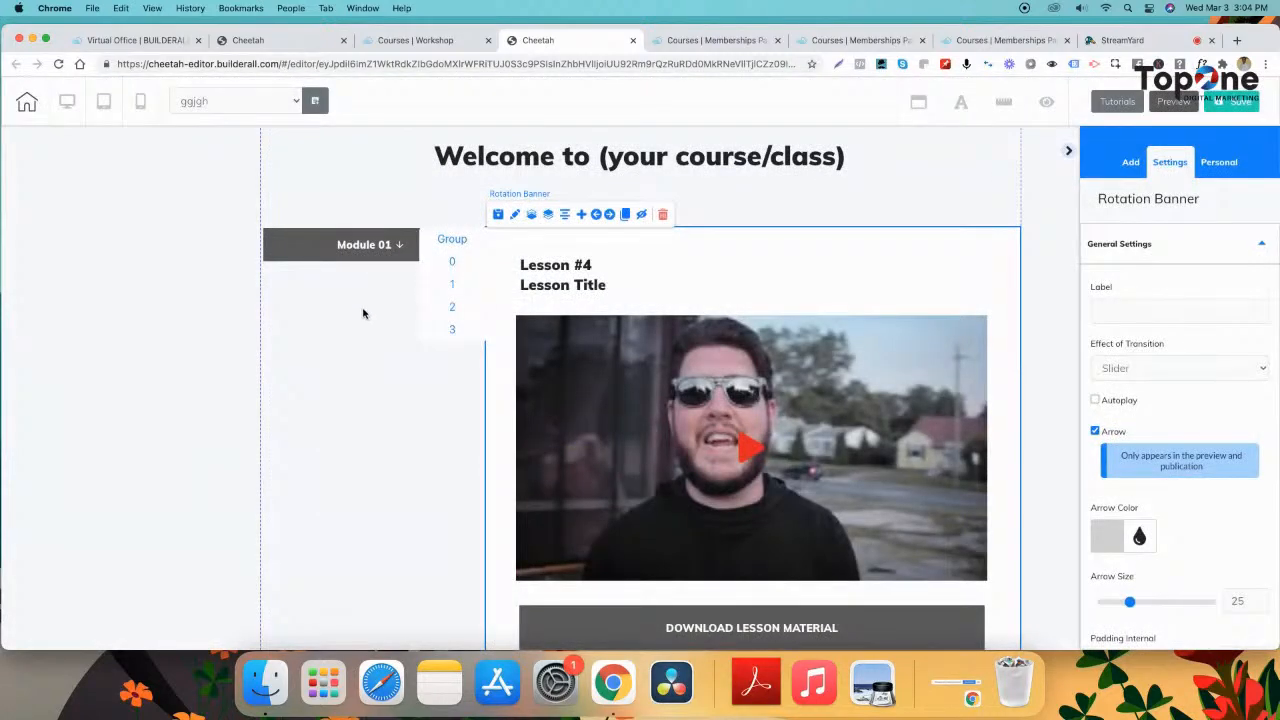
- Expand and collapse the Module 01 accordion on the canvas to examine its header and the Lesson 1 button
{"action": "left_click", "coordinate": [356, 248]}
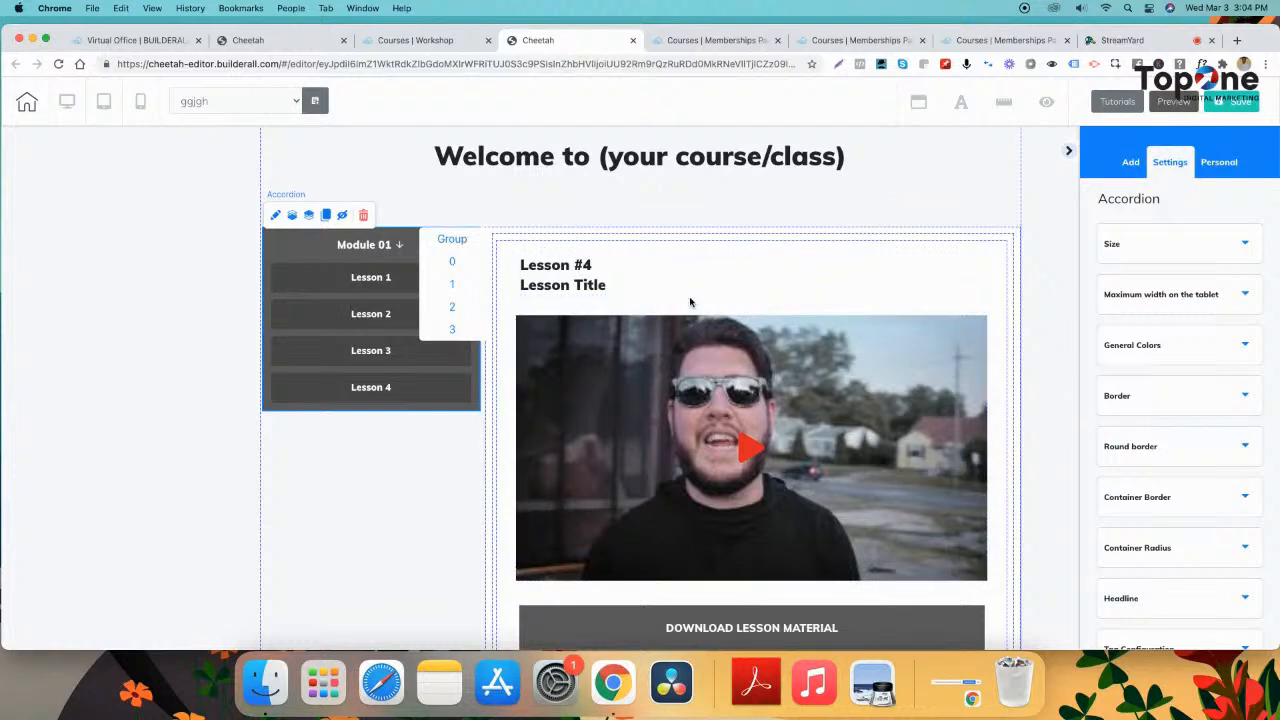
{"action": "left_click", "coordinate": [363, 250]}
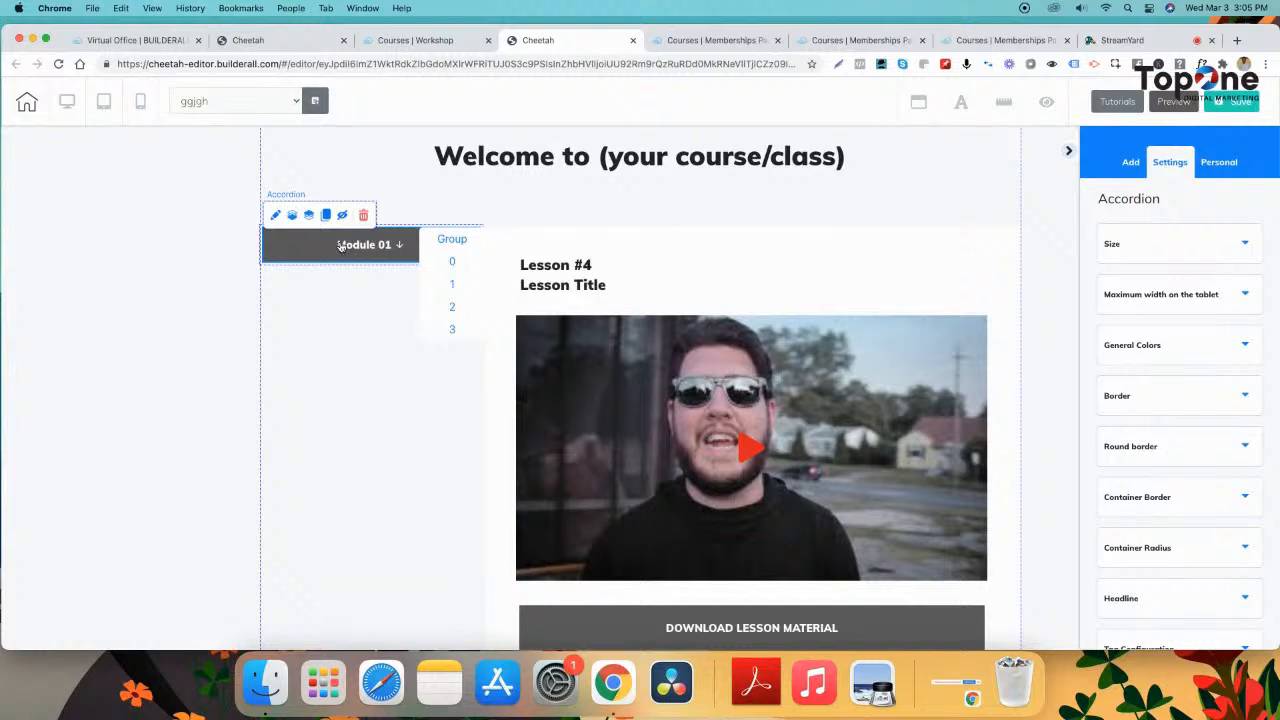
{"action": "left_click", "coordinate": [340, 246]}
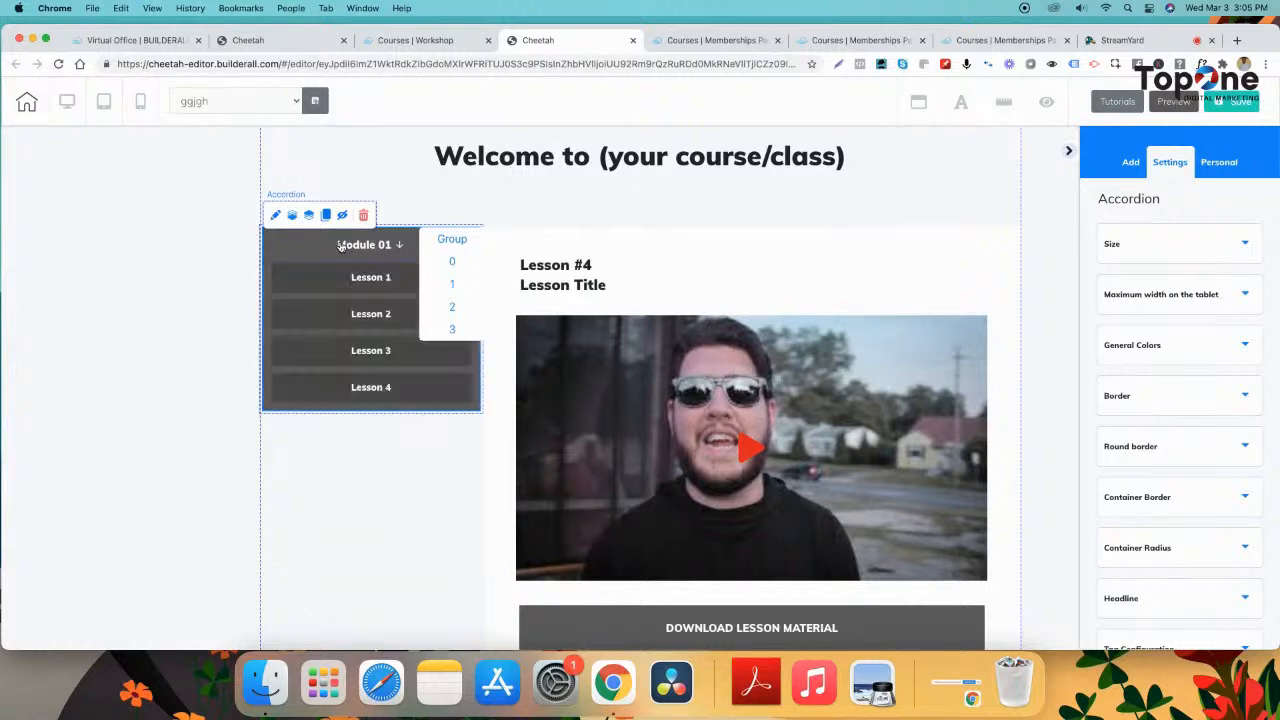
{"action": "left_click", "coordinate": [342, 246]}
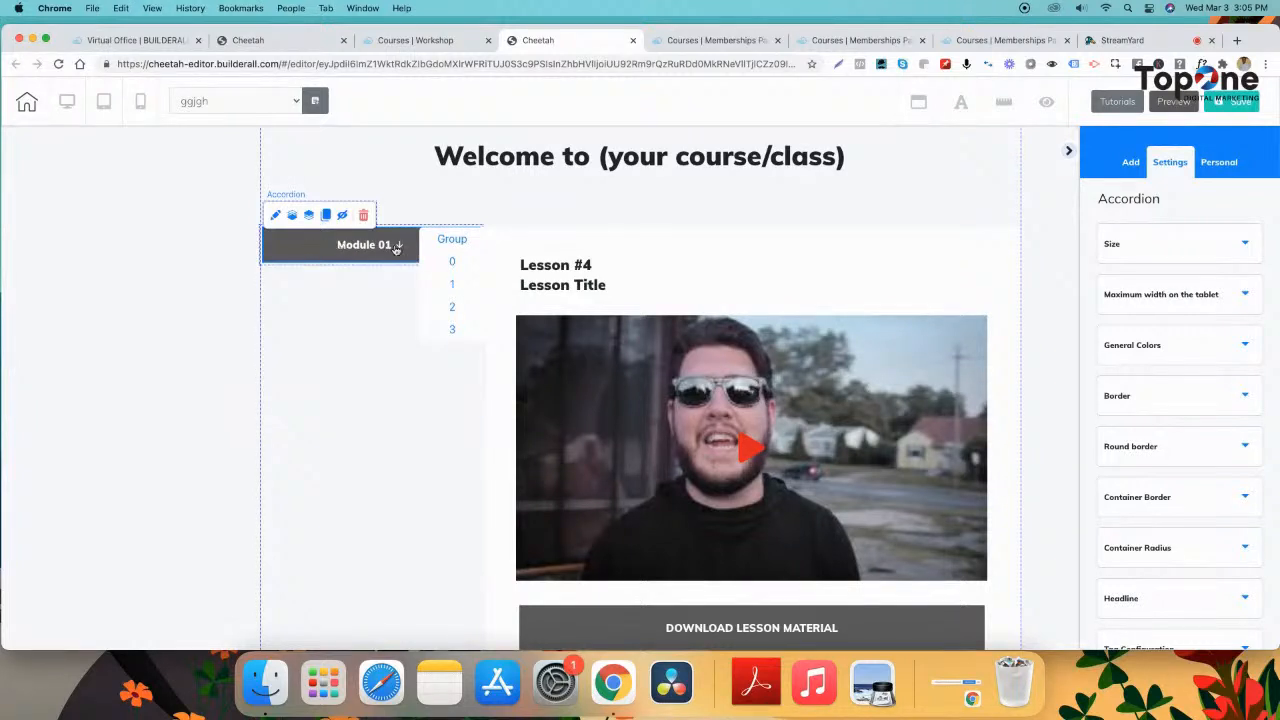
{"action": "left_click", "coordinate": [328, 250]}
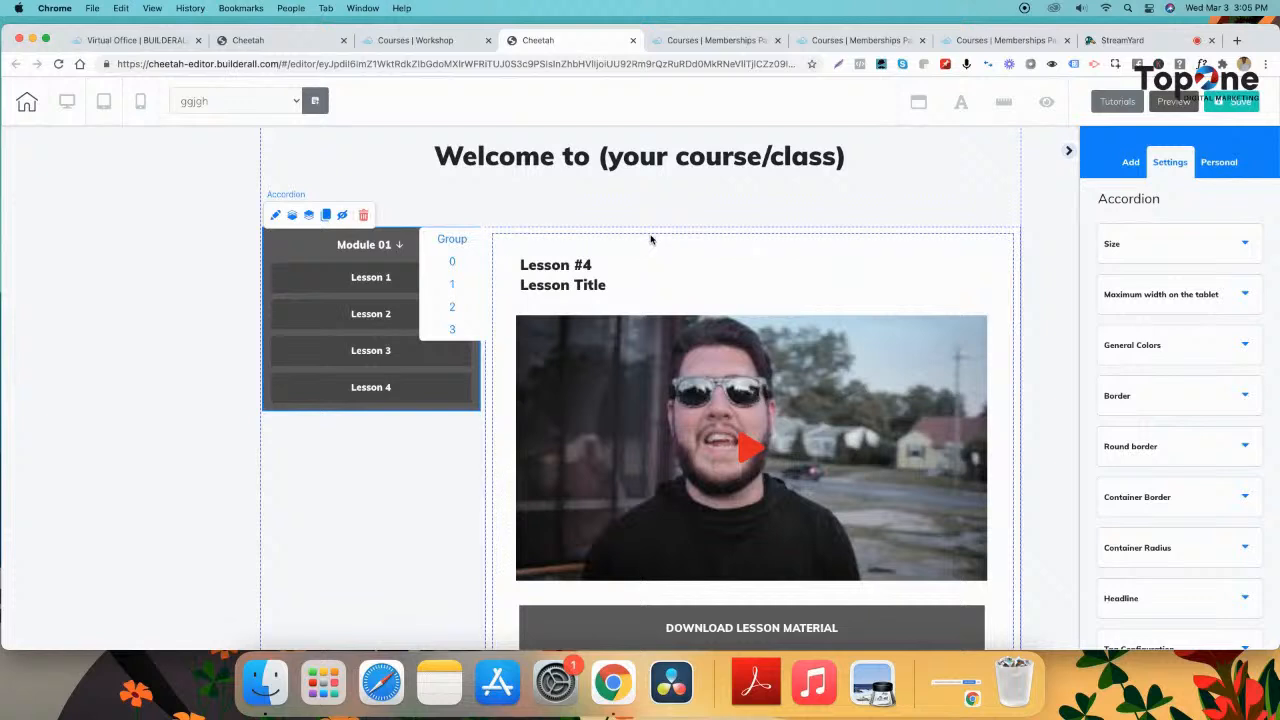
{"action": "left_click", "coordinate": [329, 286]}
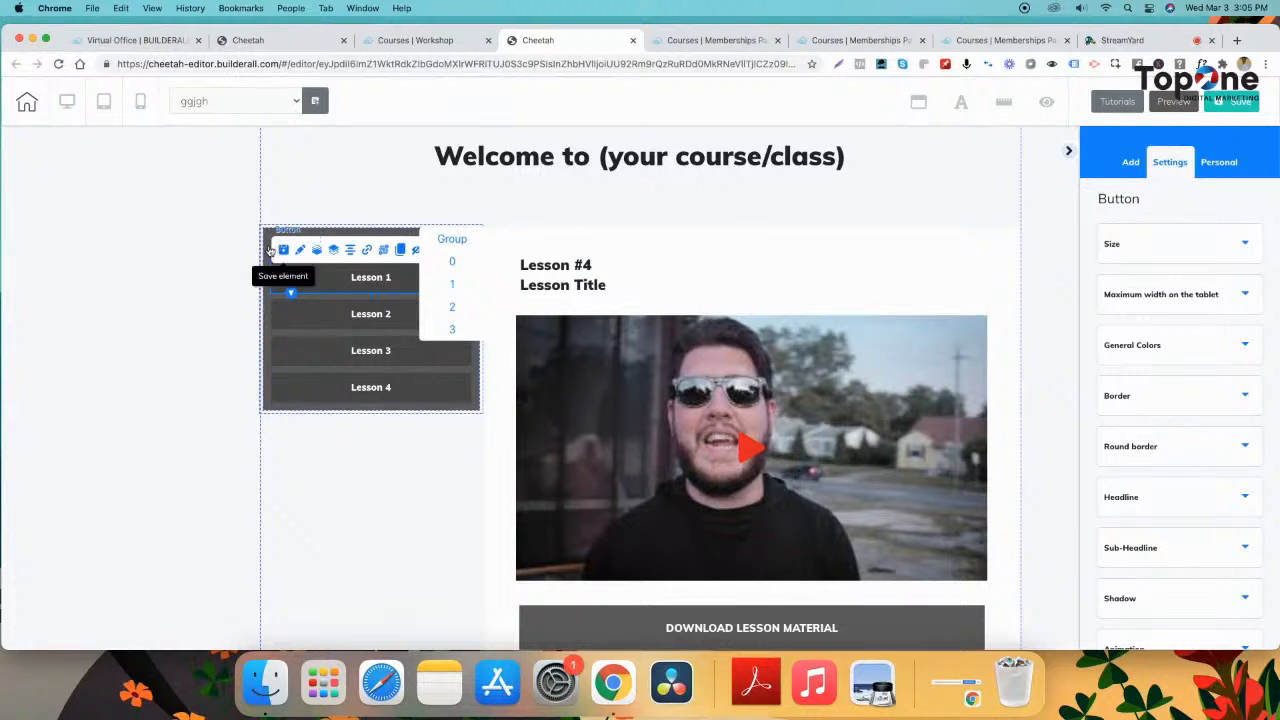
{"action": "left_click", "coordinate": [290, 291]}
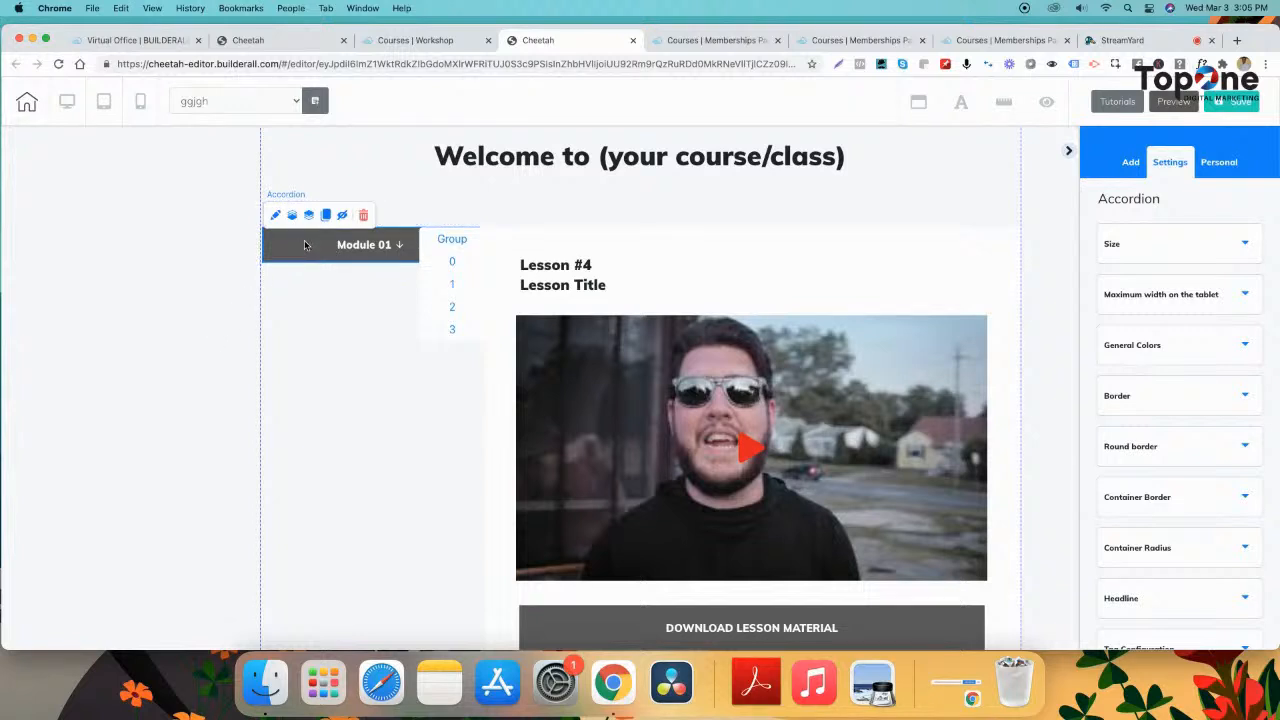
{"action": "left_click", "coordinate": [178, 356]}
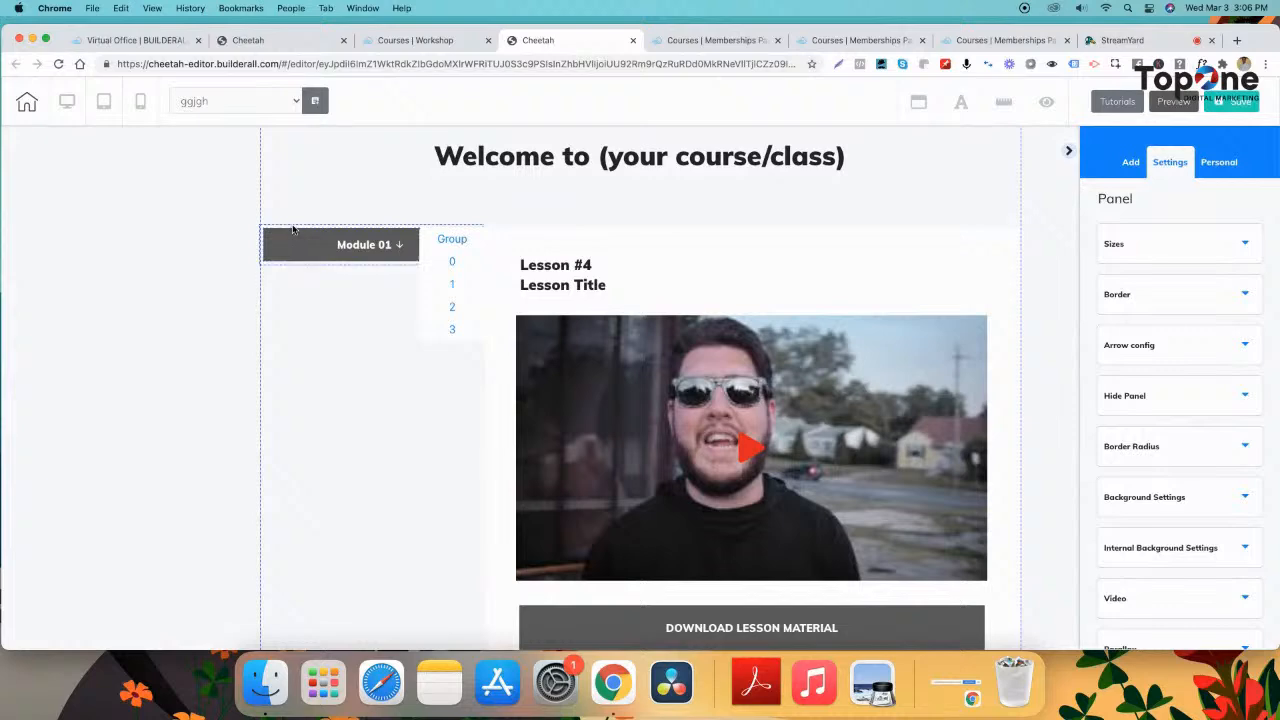
- Move the Module 01 accordion away from the lesson banner and nudge its Lesson 1 button slightly down
{"action": "left_click_drag", "start_coordinate": [292, 229], "coordinate": [200, 237]}
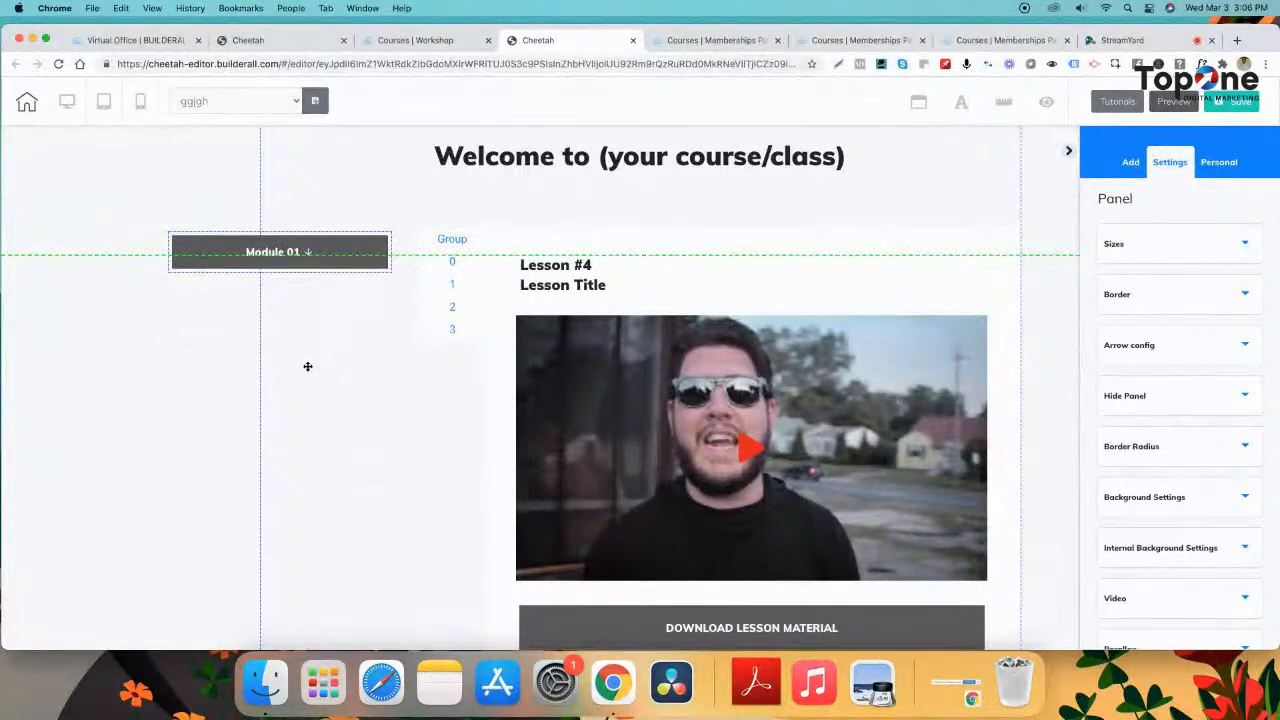
{"action": "left_click", "coordinate": [352, 248]}
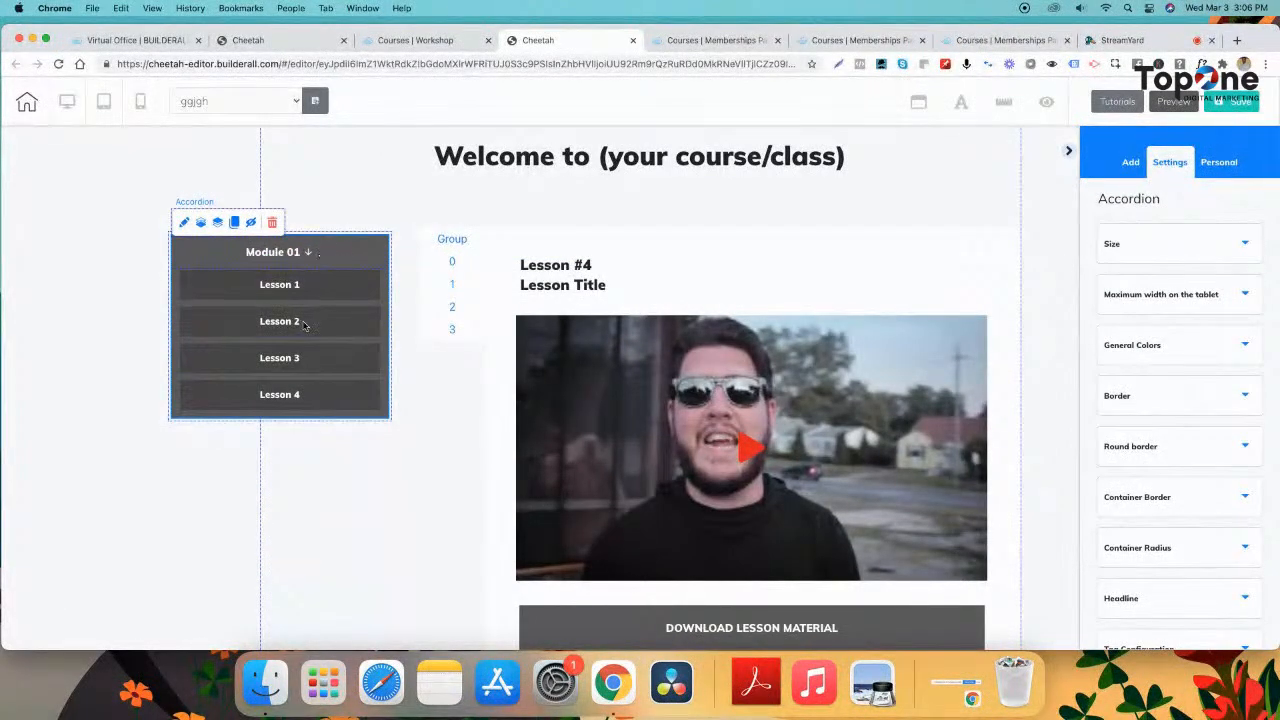
{"action": "mouse_move", "coordinate": [304, 291]}
{"action": "left_mouse_down"}
{"action": "mouse_move", "coordinate": [290, 303]}
{"action": "mouse_move", "coordinate": [360, 300]}
{"action": "mouse_move", "coordinate": [220, 295]}
{"action": "mouse_move", "coordinate": [212, 474]}
{"action": "mouse_move", "coordinate": [380, 325]}
{"action": "mouse_move", "coordinate": [150, 300]}
{"action": "mouse_move", "coordinate": [340, 315]}
{"action": "mouse_move", "coordinate": [304, 291]}
{"action": "left_mouse_up"}
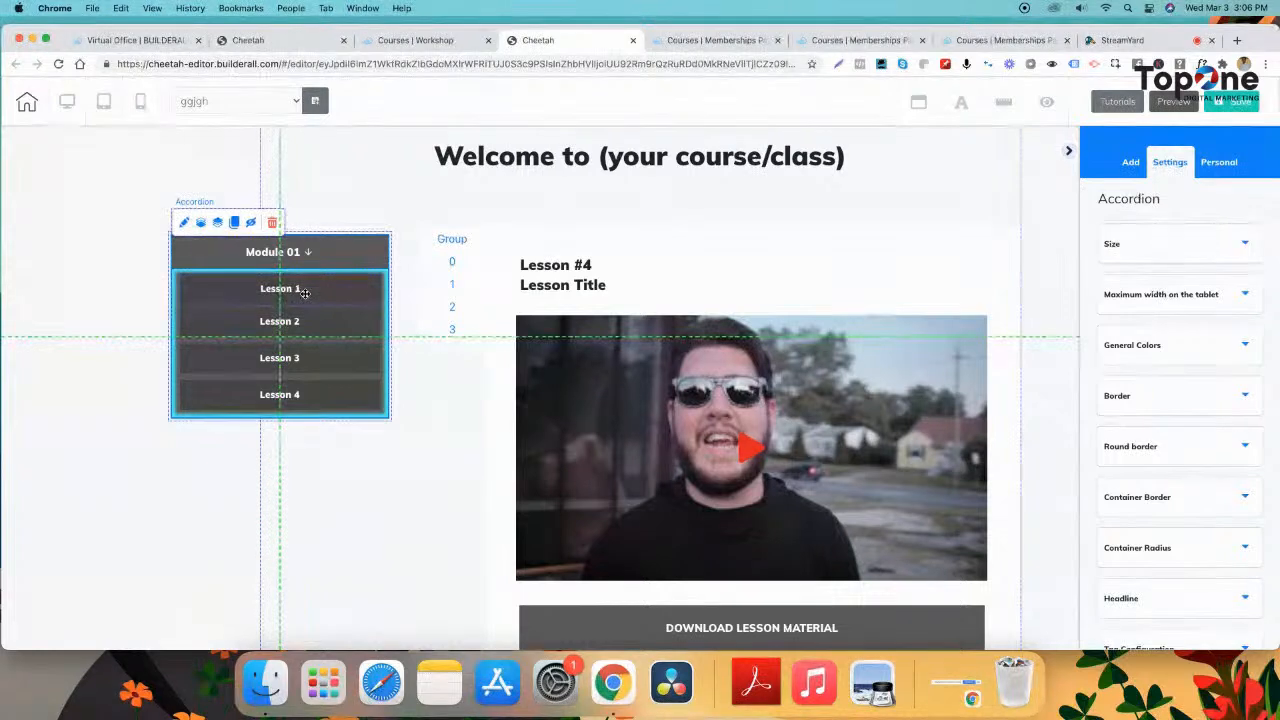
{"action": "left_click", "coordinate": [234, 242]}
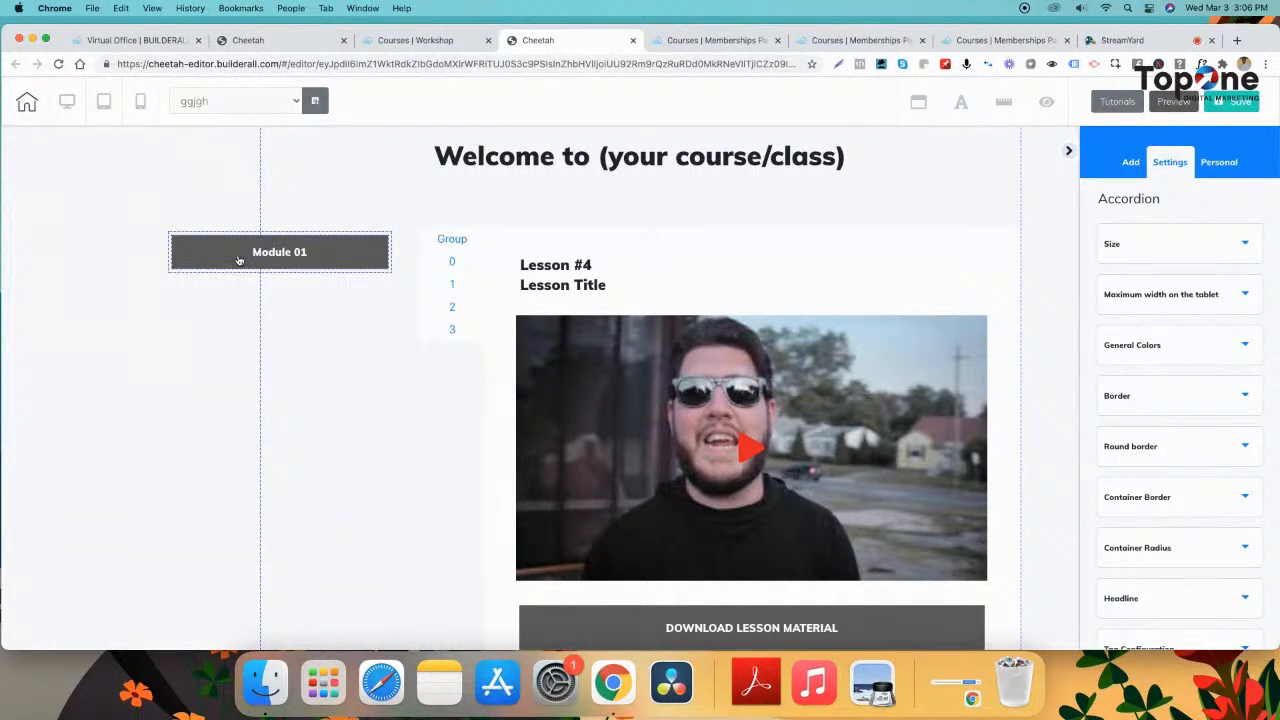
- Set the Module 01 accordion's header to solid red, RGB 237, 14, 14
{"action": "left_click", "coordinate": [239, 260]}
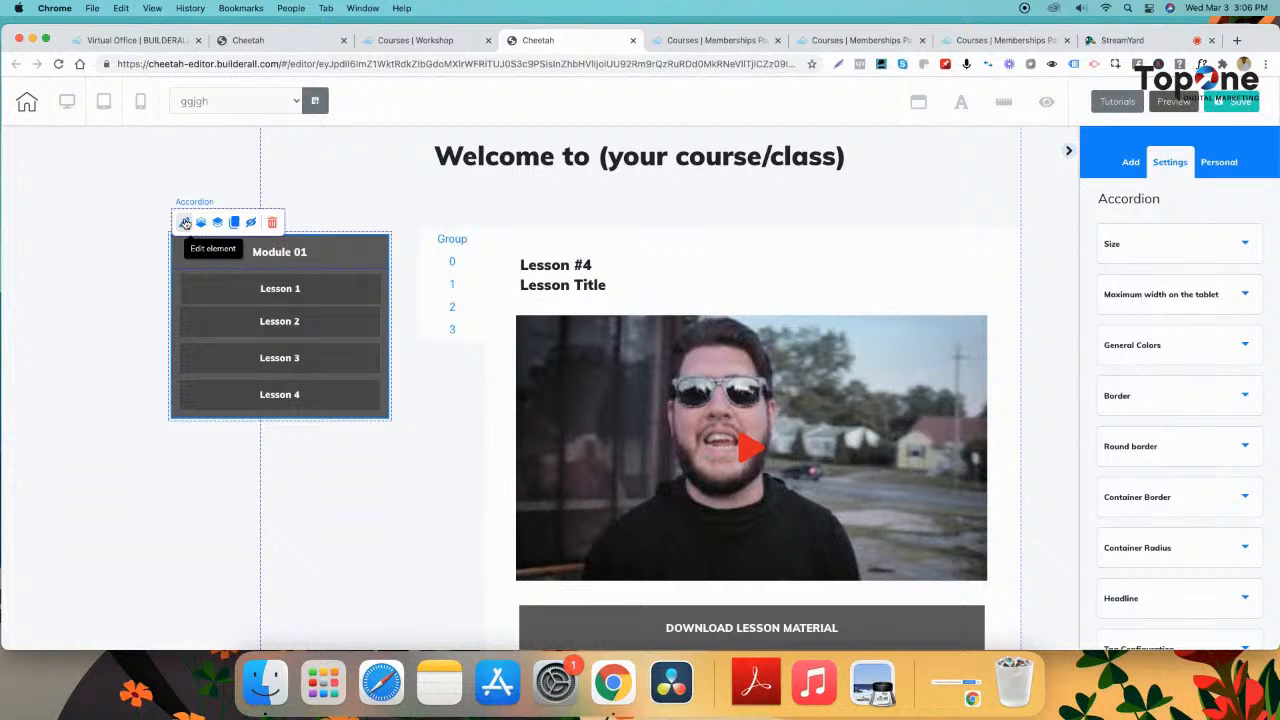
{"action": "left_click", "coordinate": [1152, 346]}
{"action": "left_click", "coordinate": [1099, 456]}
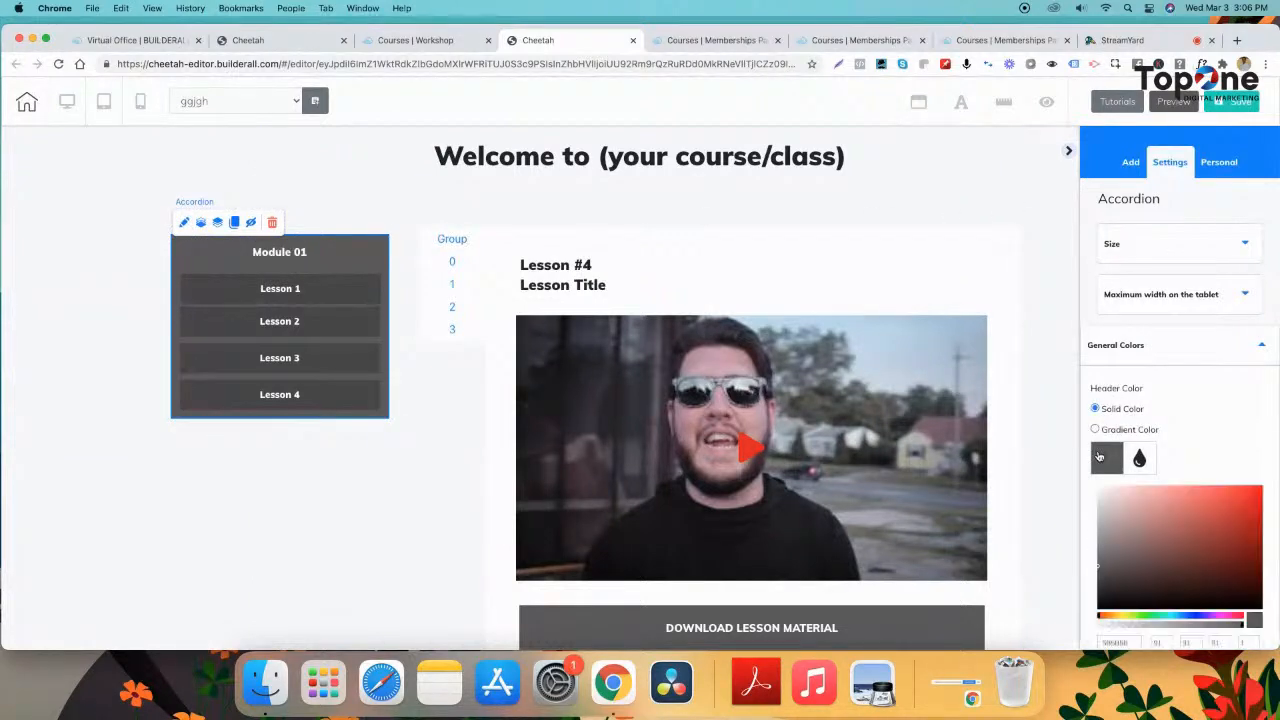
{"action": "left_click", "coordinate": [1254, 498]}
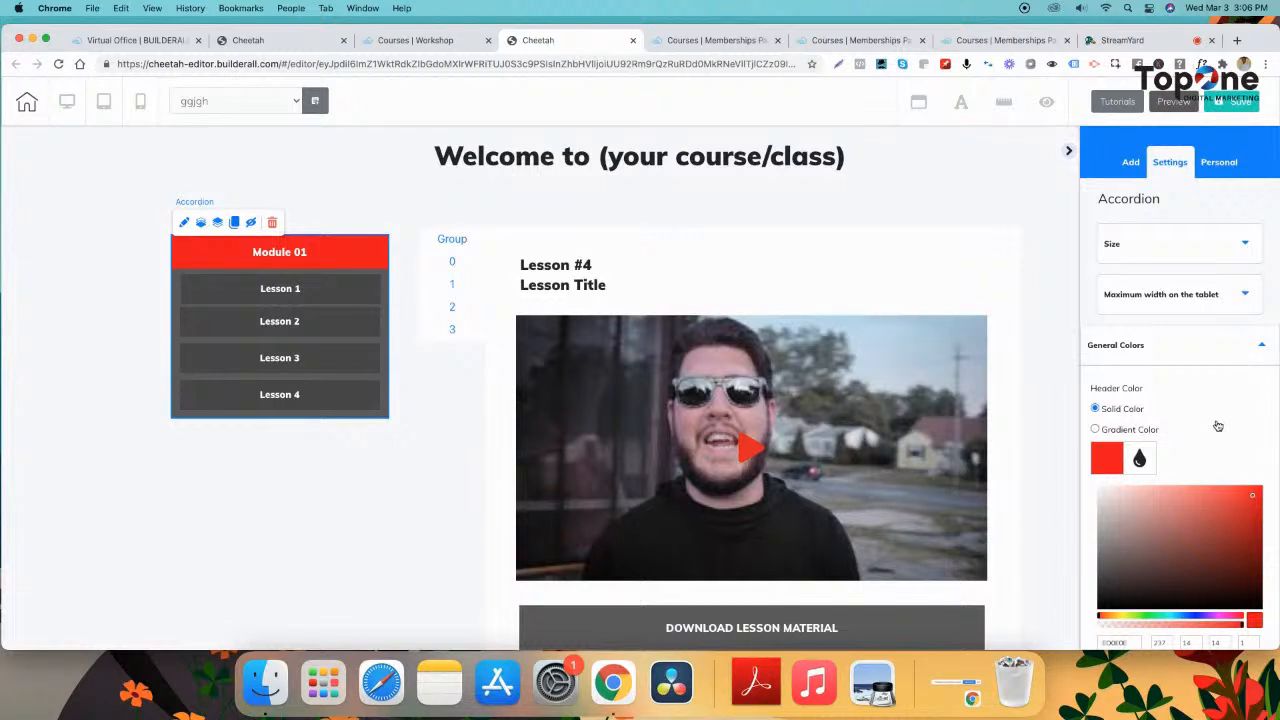
- Set the Module 01 accordion's container color to transparent white, hex FFFFFF00
{"action": "scroll", "coordinate": [1215, 435], "scroll_direction": "down", "scroll_amount": 5}
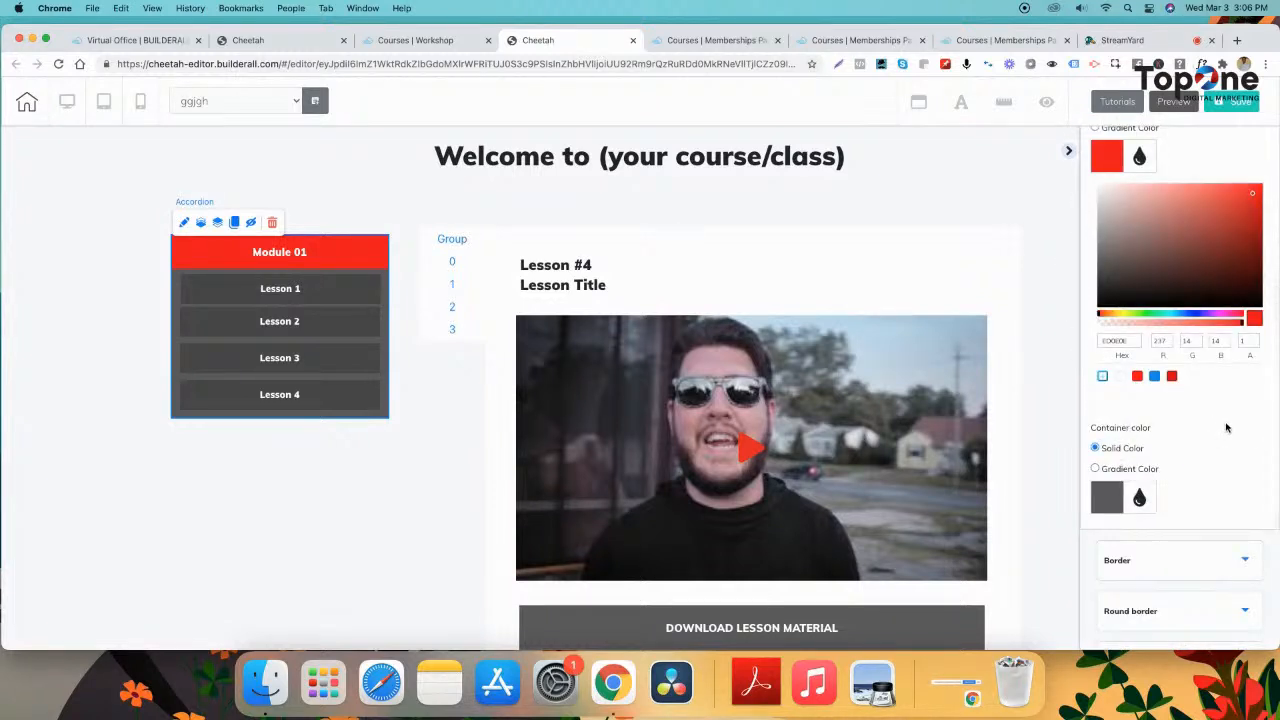
{"action": "scroll", "coordinate": [1228, 430], "scroll_direction": "up", "scroll_amount": 1}
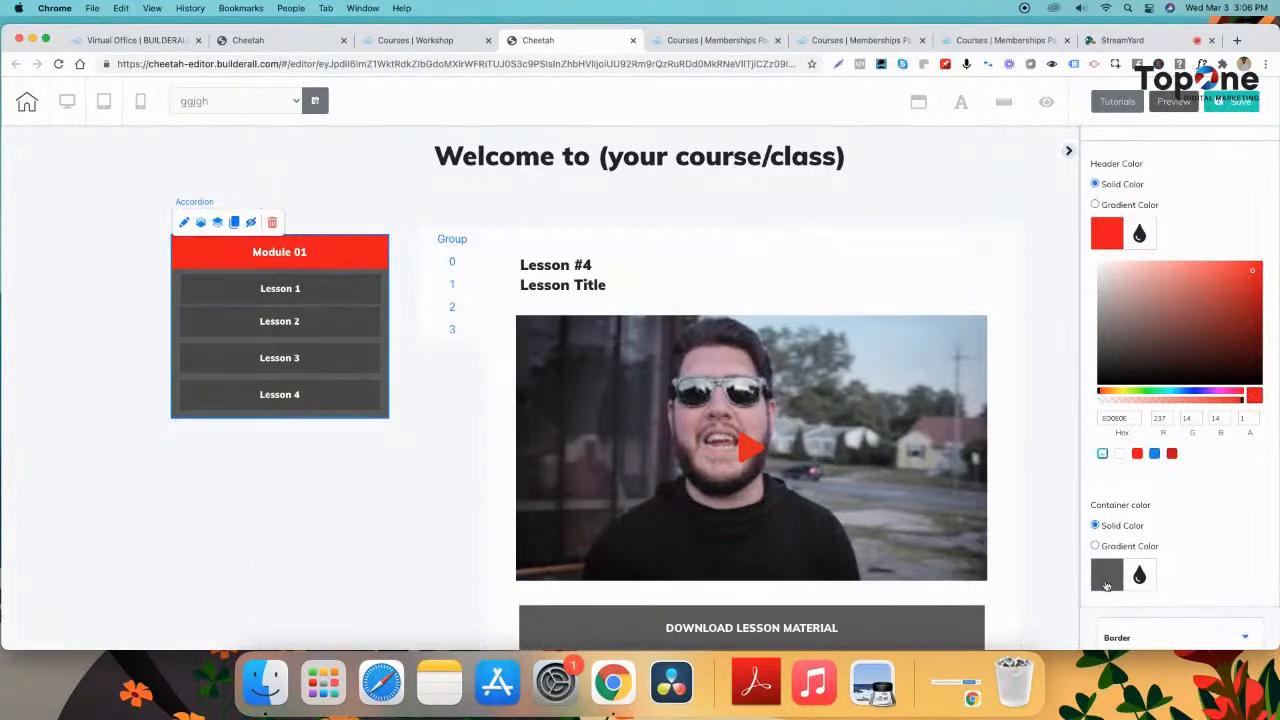
{"action": "left_click", "coordinate": [1108, 573]}
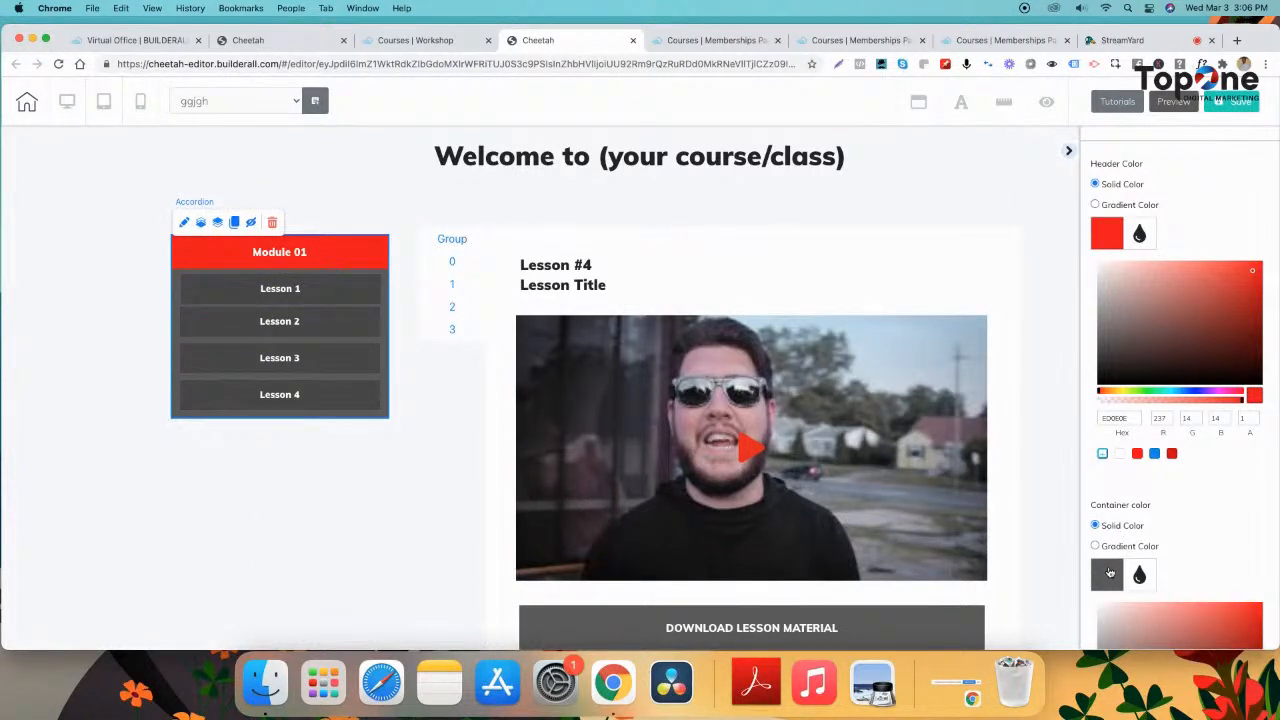
{"action": "scroll", "coordinate": [1140, 520], "scroll_direction": "down", "scroll_amount": 4}
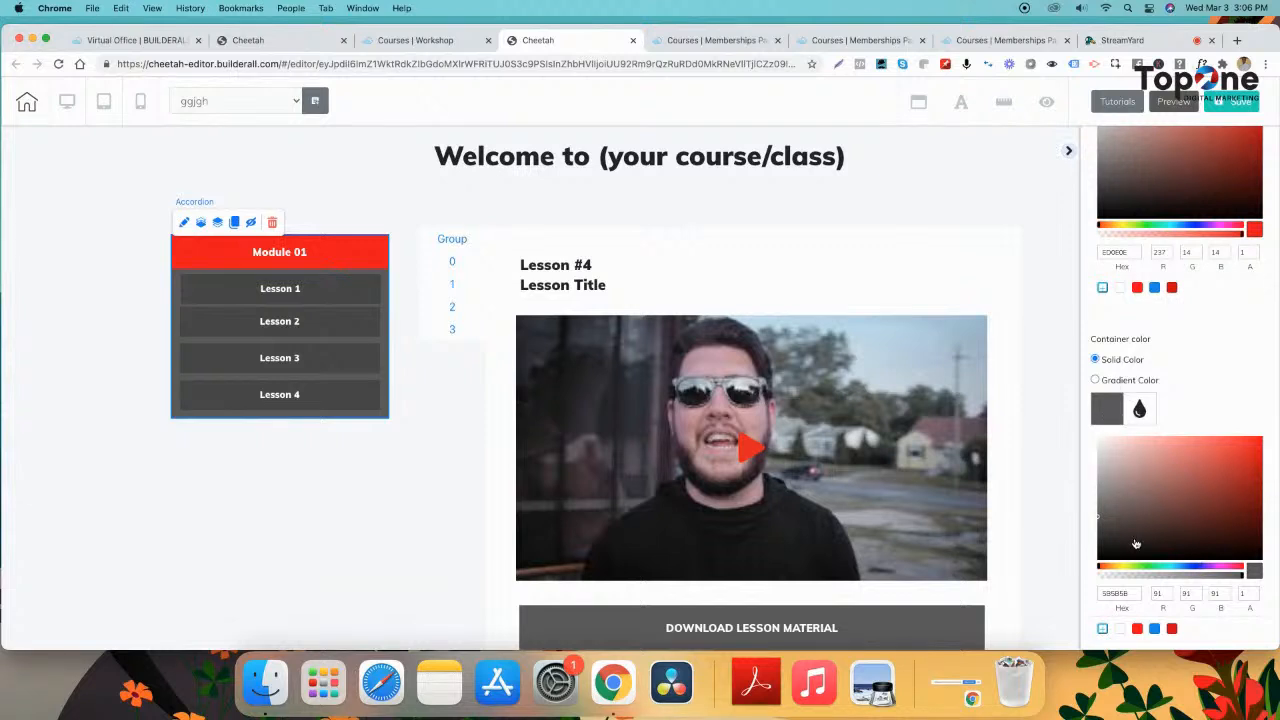
{"action": "left_click", "coordinate": [1120, 629]}
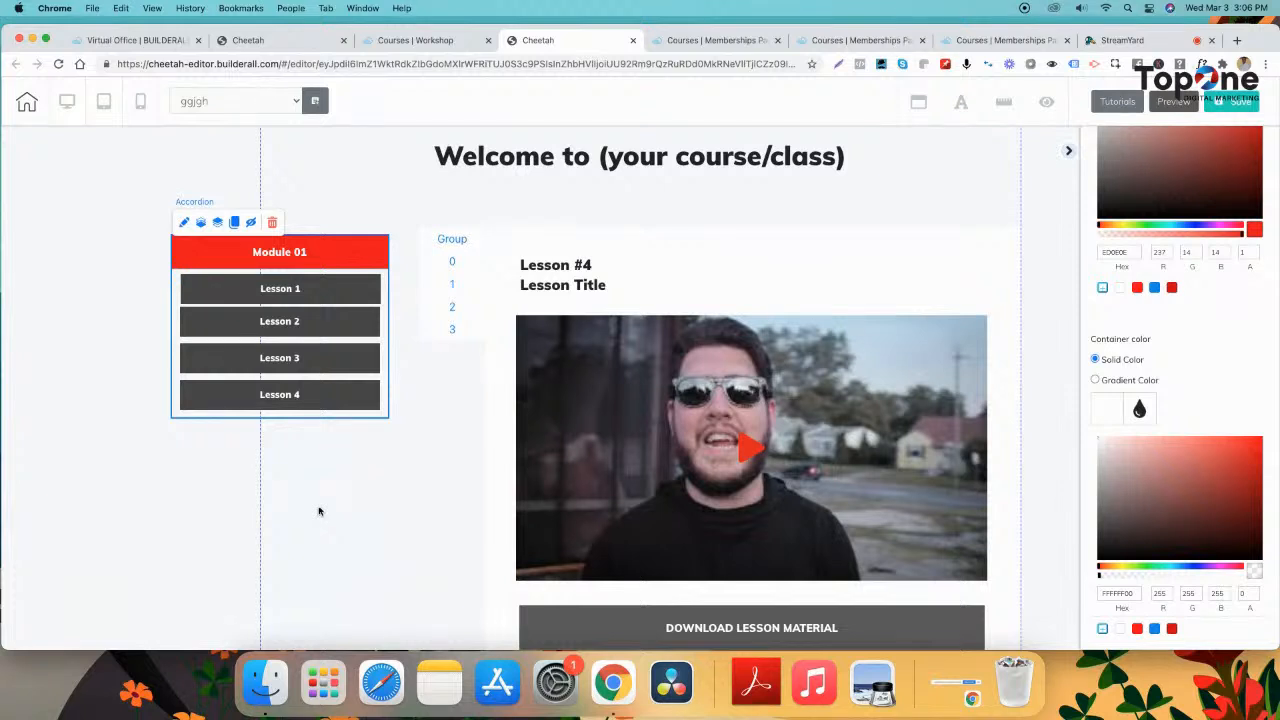
- Reposition the Lesson 1 button so it lines up with the other lesson buttons, then collapse and reopen Module 01
{"action": "left_click_drag", "start_coordinate": [225, 293], "coordinate": [214, 283]}
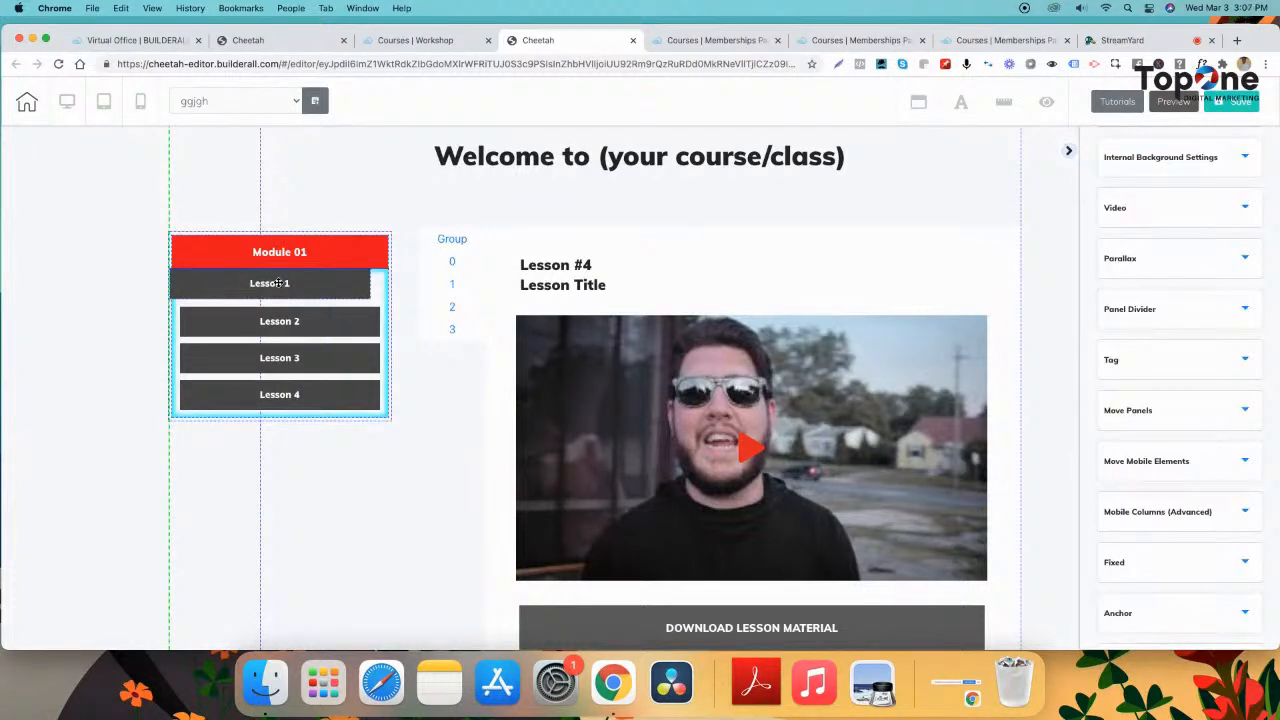
{"action": "left_click", "coordinate": [280, 252]}
{"action": "mouse_move", "coordinate": [282, 284]}
{"action": "left_mouse_down"}
{"action": "mouse_move", "coordinate": [320, 290]}
{"action": "mouse_move", "coordinate": [283, 288]}
{"action": "mouse_move", "coordinate": [306, 292]}
{"action": "left_mouse_up"}
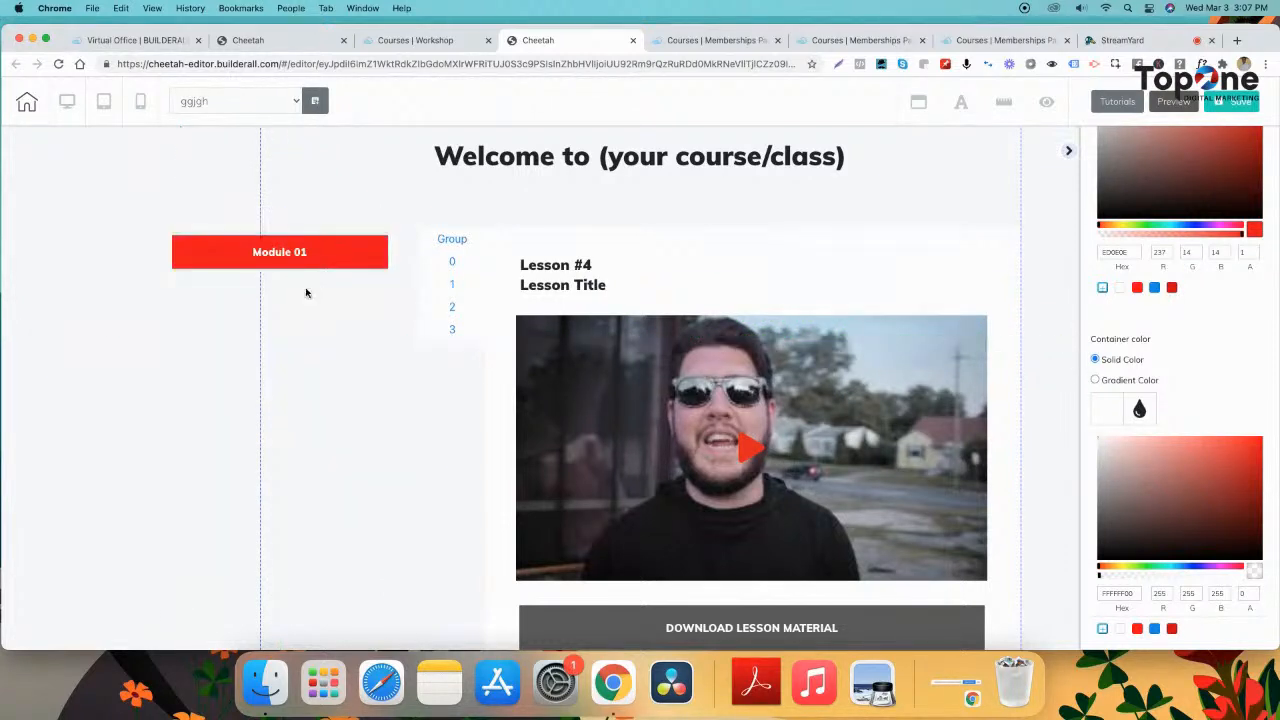
{"action": "left_click", "coordinate": [290, 258]}
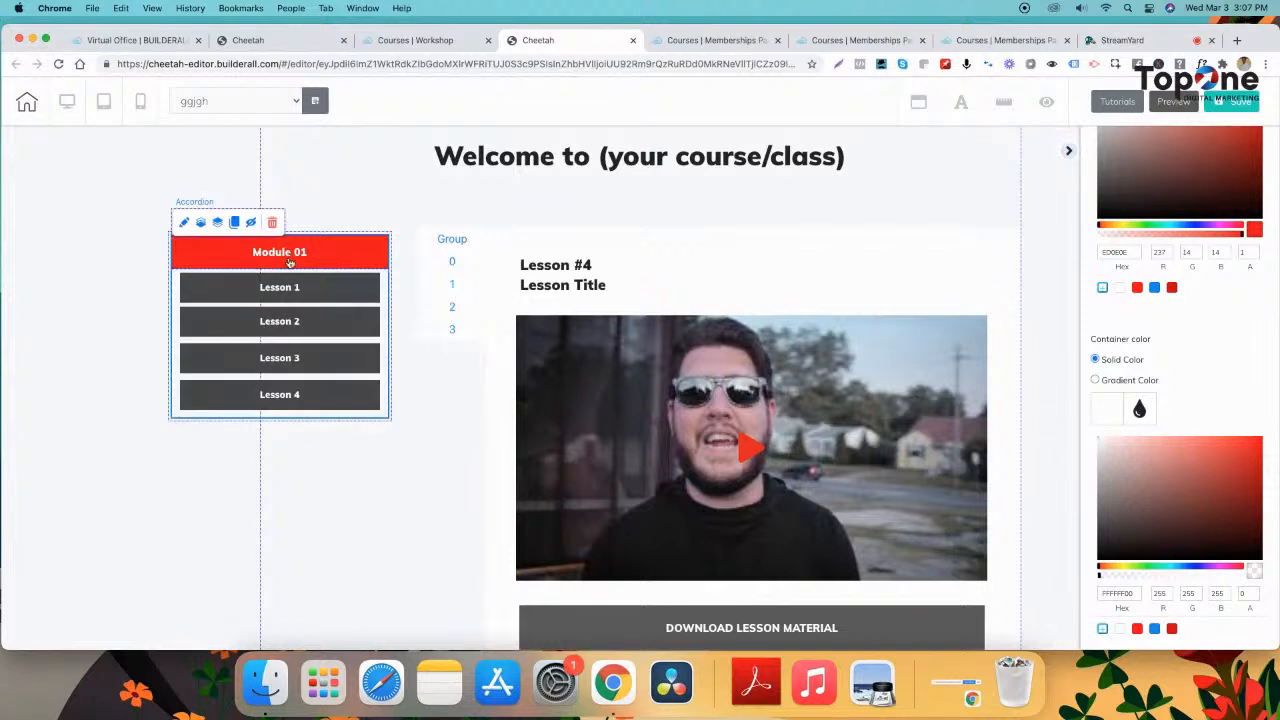
- Move the collapsed Module 01 accordion slightly lower and make the accordion group a little narrower
{"action": "left_click", "coordinate": [388, 423]}
{"action": "mouse_move", "coordinate": [391, 422]}
{"action": "left_mouse_down"}
{"action": "mouse_move", "coordinate": [400, 451]}
{"action": "mouse_move", "coordinate": [381, 429]}
{"action": "mouse_move", "coordinate": [390, 421]}
{"action": "left_mouse_up"}
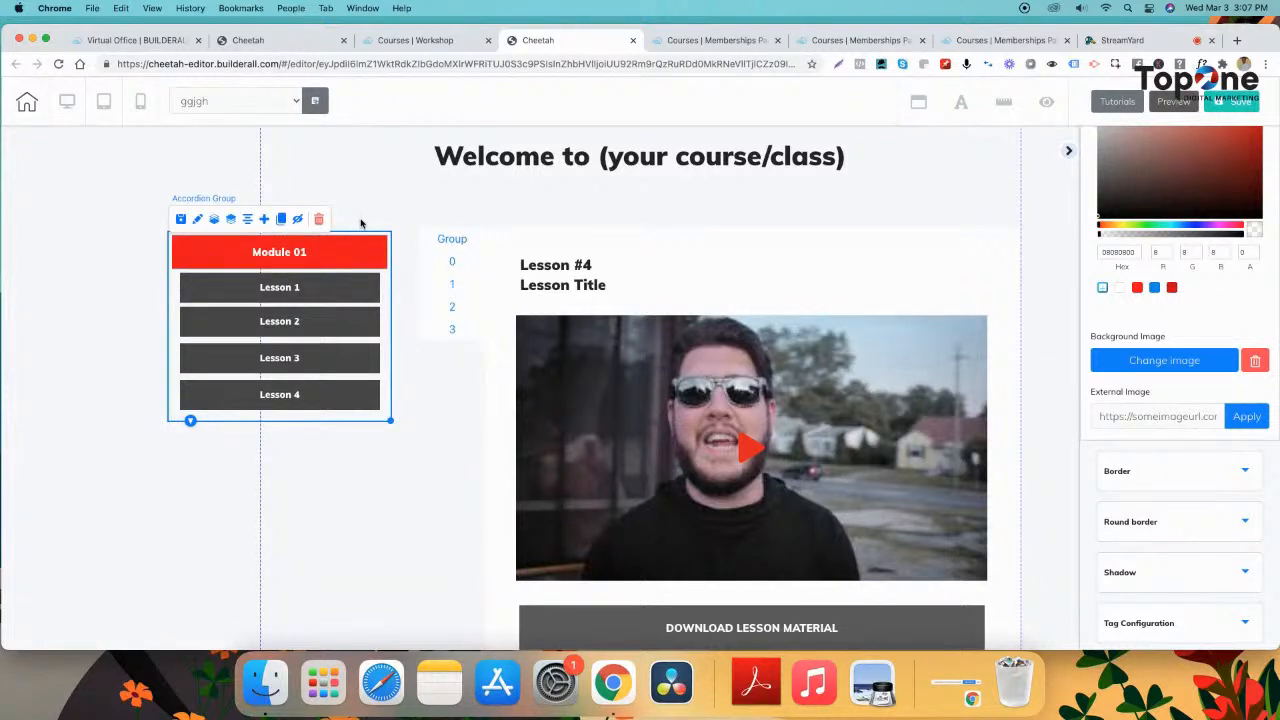
{"action": "left_click", "coordinate": [348, 252]}
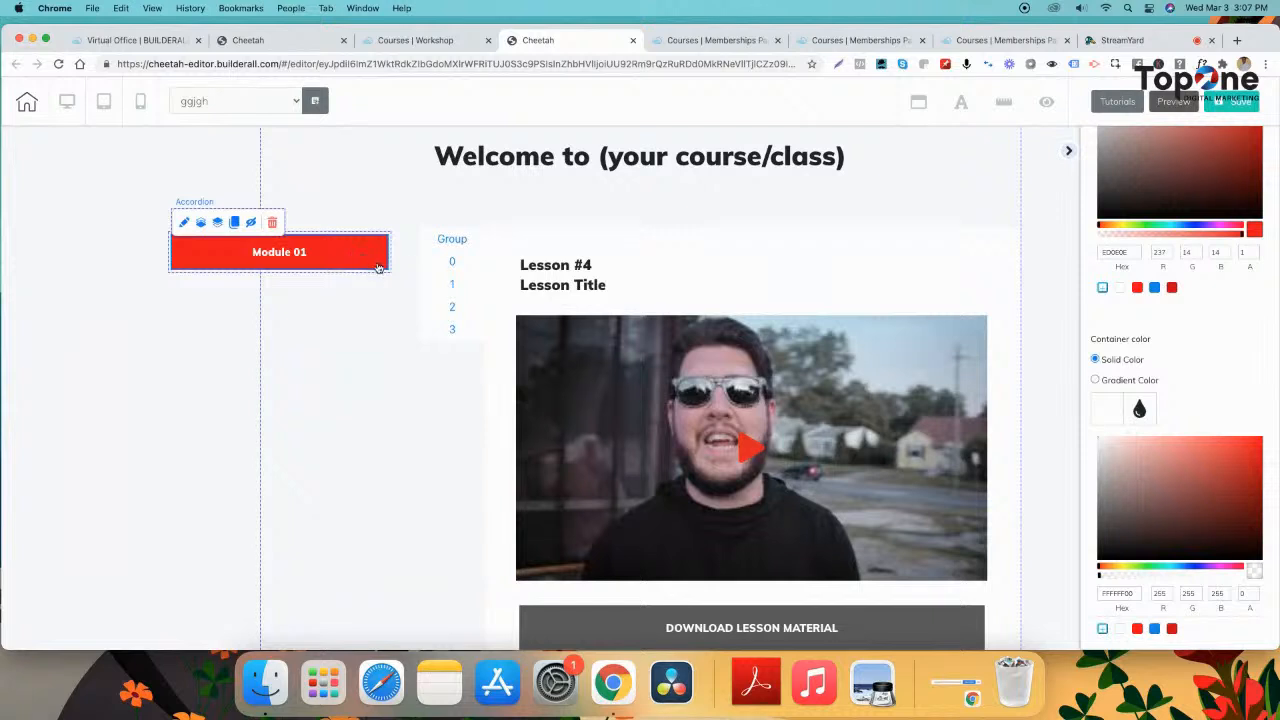
{"action": "left_click_drag", "start_coordinate": [390, 275], "coordinate": [385, 282]}
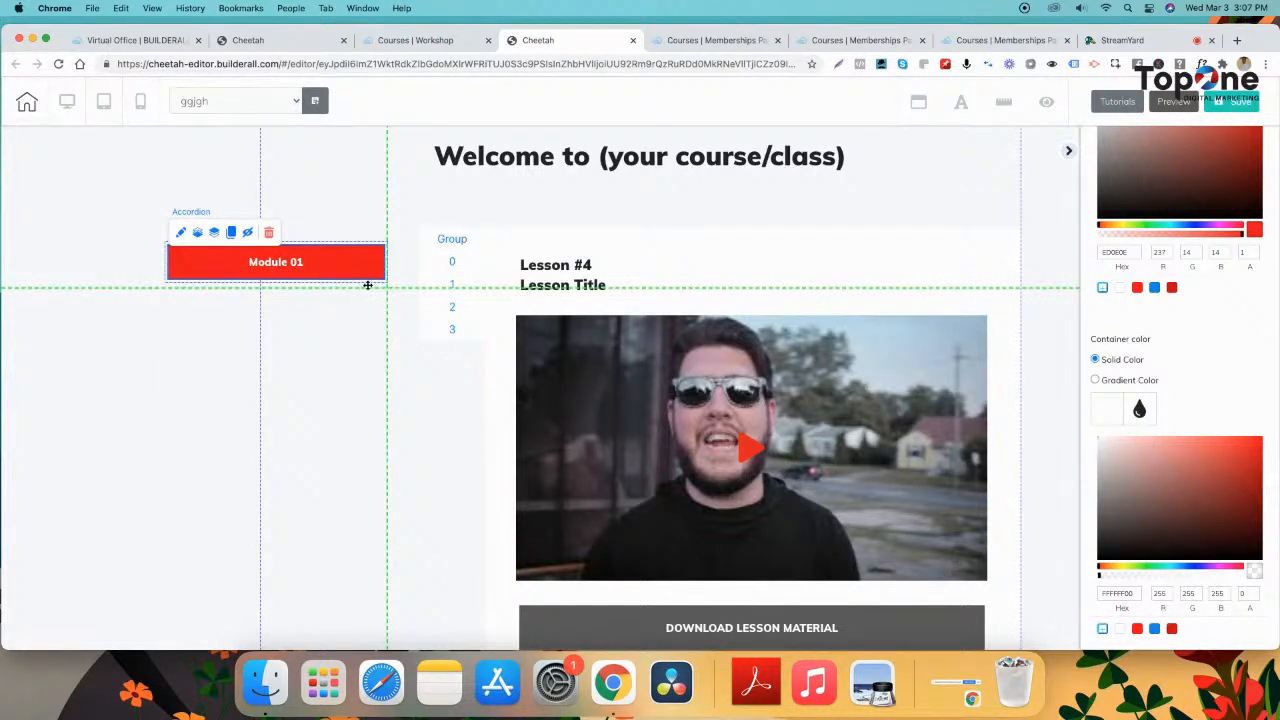
{"action": "left_click", "coordinate": [383, 290]}
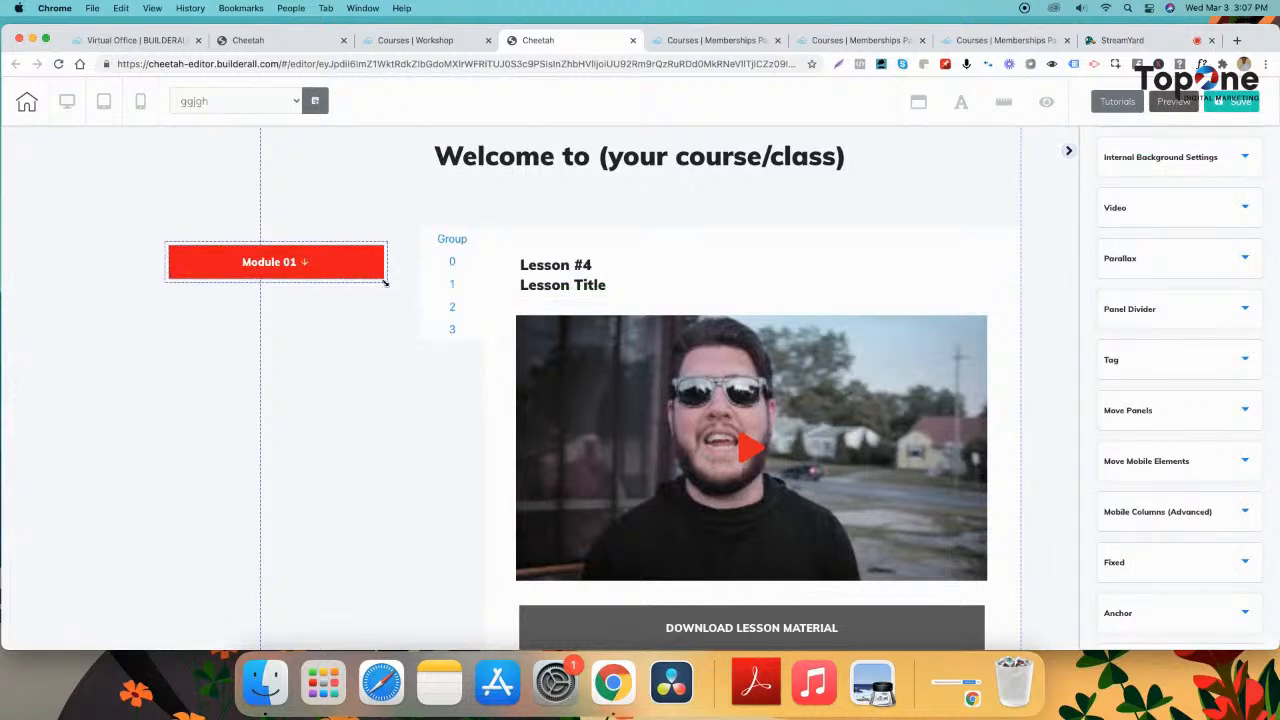
{"action": "left_click", "coordinate": [383, 283]}
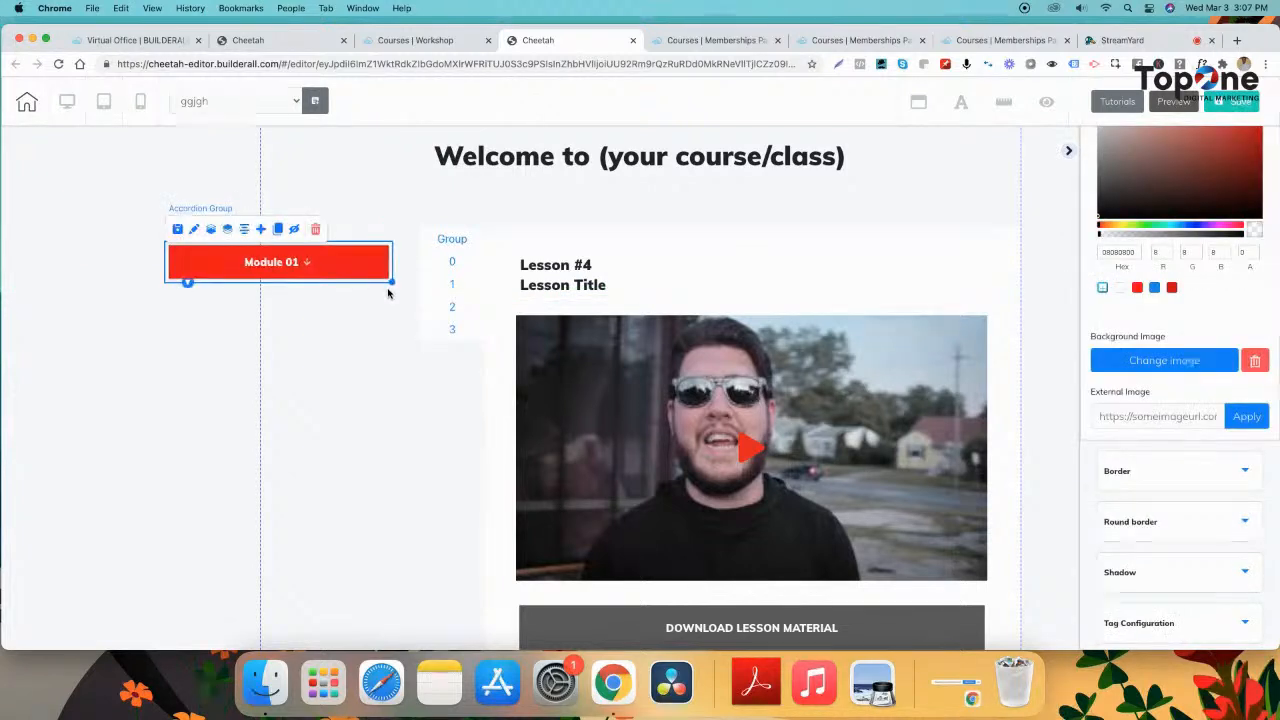
{"action": "mouse_move", "coordinate": [380, 290]}
{"action": "left_mouse_down"}
{"action": "mouse_move", "coordinate": [362, 283]}
{"action": "mouse_move", "coordinate": [376, 283]}
{"action": "left_mouse_up"}
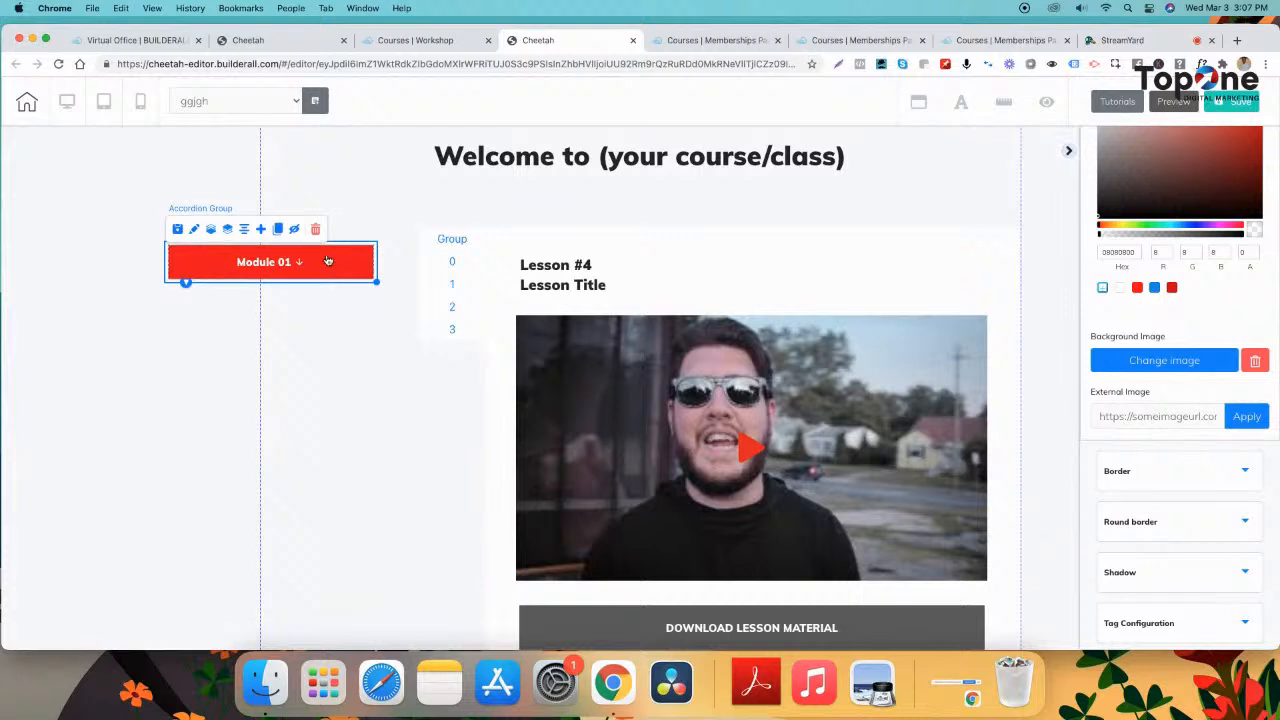
- Expand Module 01 and shift the Lesson 1 and Lesson 2 buttons inward so they fit within the accordion's width
{"action": "left_click", "coordinate": [327, 261]}
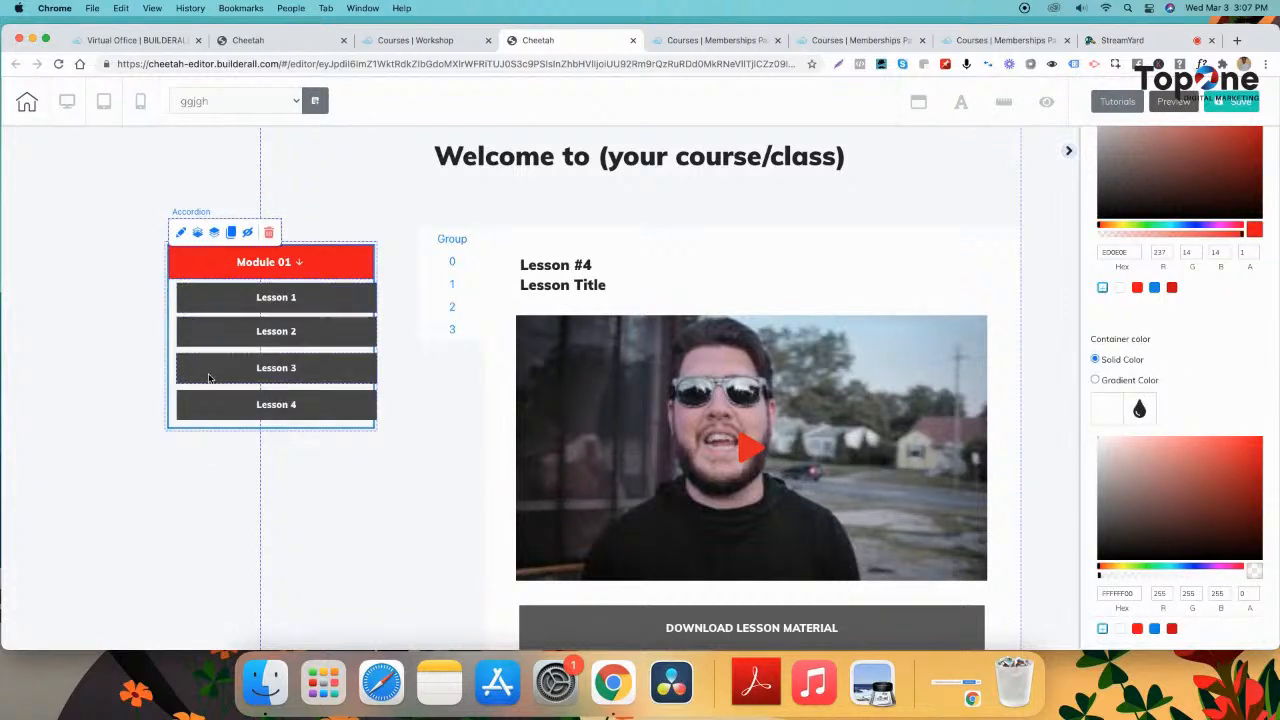
{"action": "left_click", "coordinate": [198, 298]}
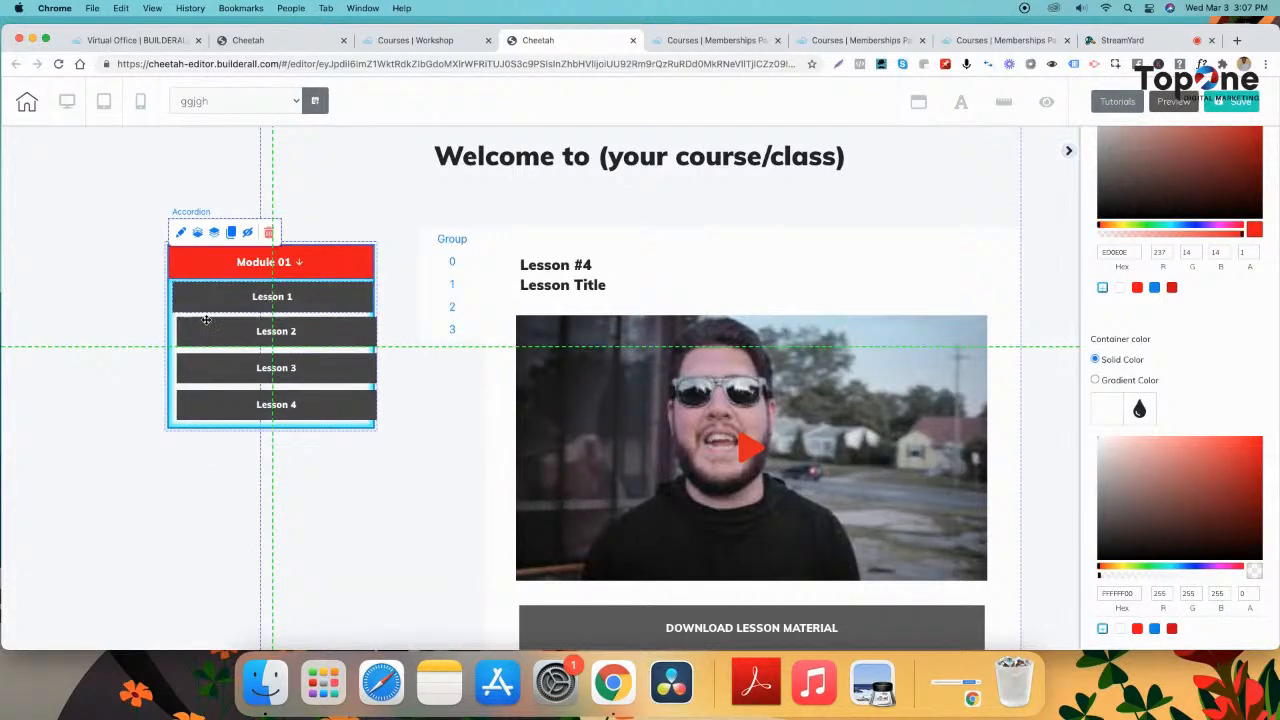
{"action": "left_click", "coordinate": [208, 333]}
{"action": "left_click", "coordinate": [216, 262]}
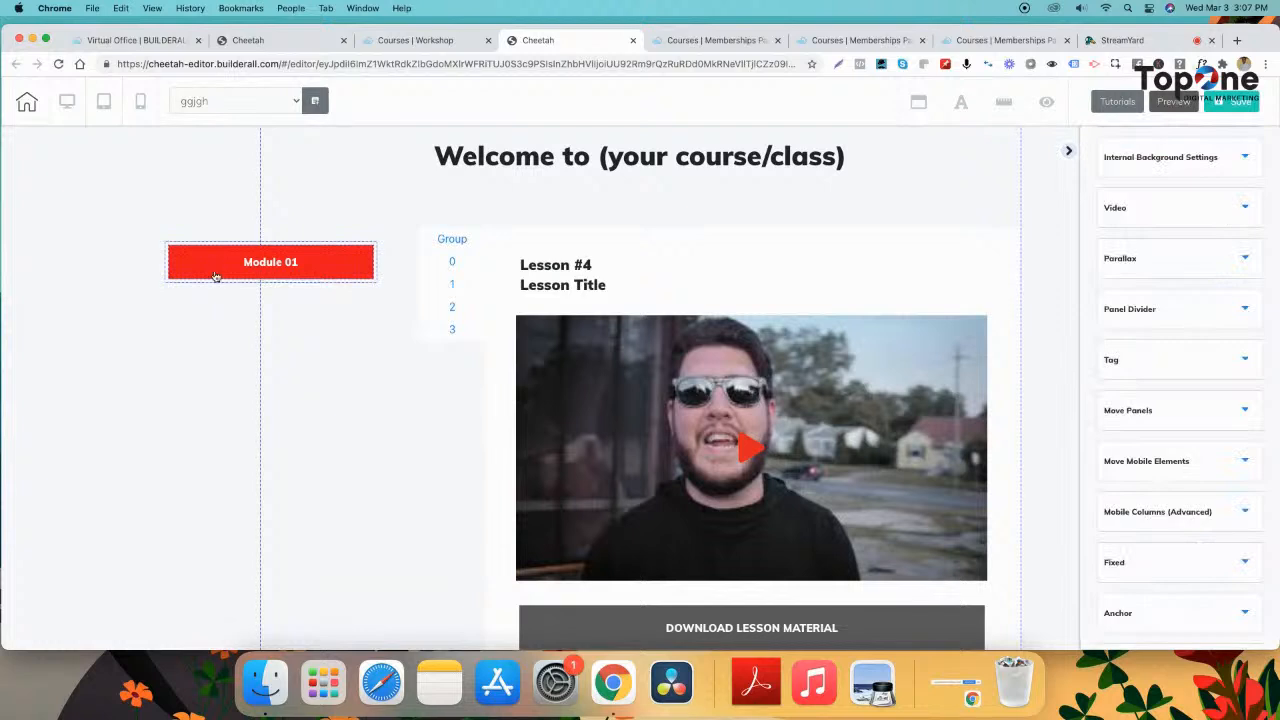
{"action": "left_click_drag", "start_coordinate": [232, 331], "coordinate": [226, 329]}
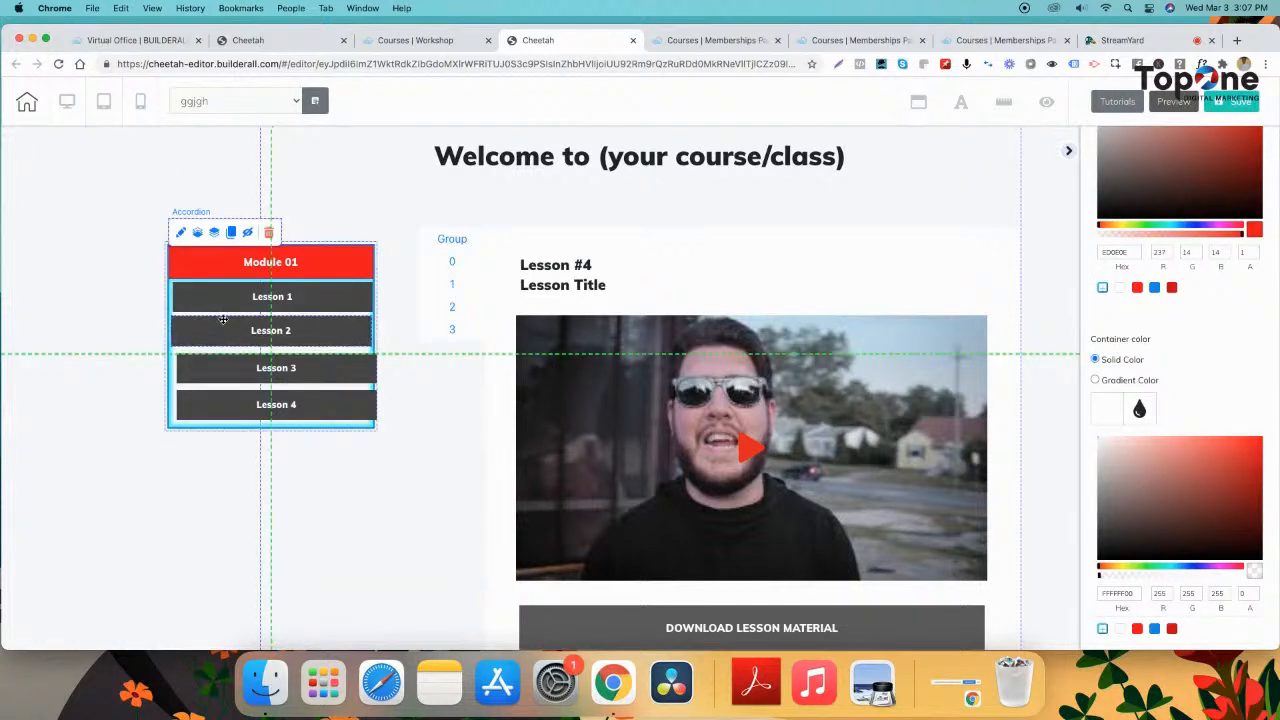
{"action": "left_click", "coordinate": [229, 274]}
{"action": "left_click", "coordinate": [234, 271]}
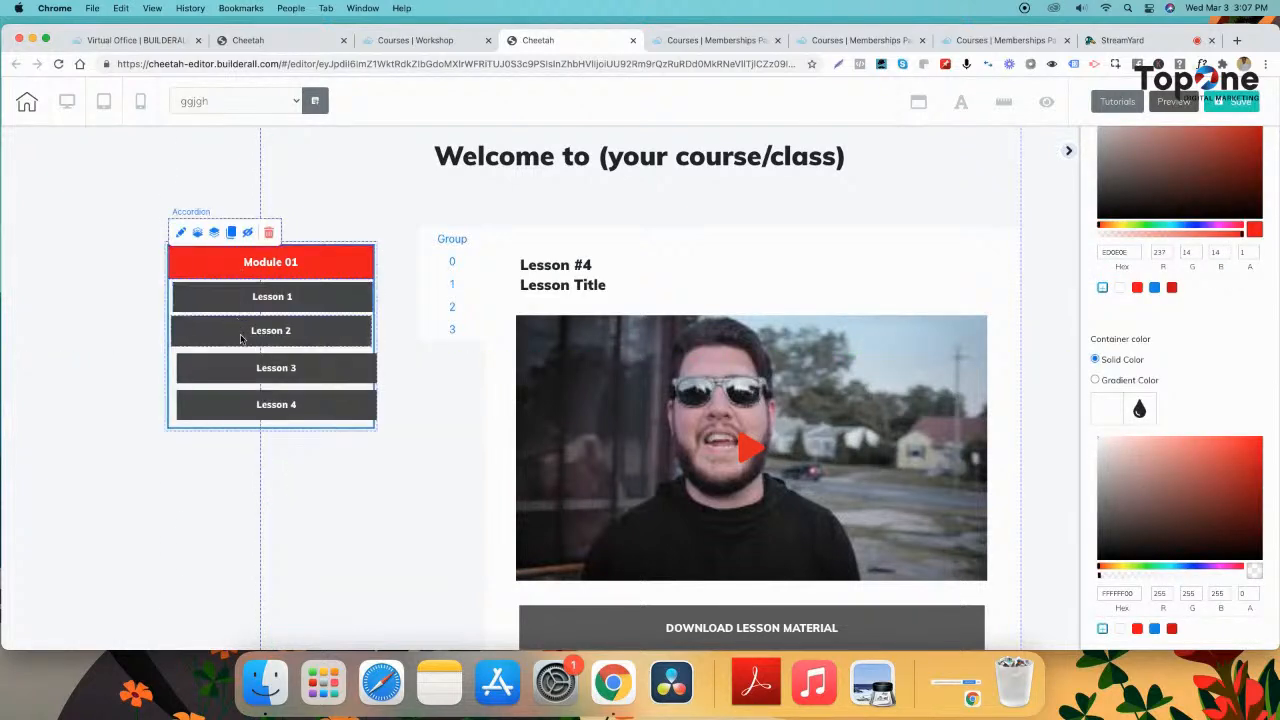
- Shift the Lesson 3 and Lesson 4 buttons inward to fit the accordion's width, leaving Module 01 expanded
{"action": "left_click_drag", "start_coordinate": [241, 365], "coordinate": [236, 363]}
{"action": "left_click", "coordinate": [231, 277]}
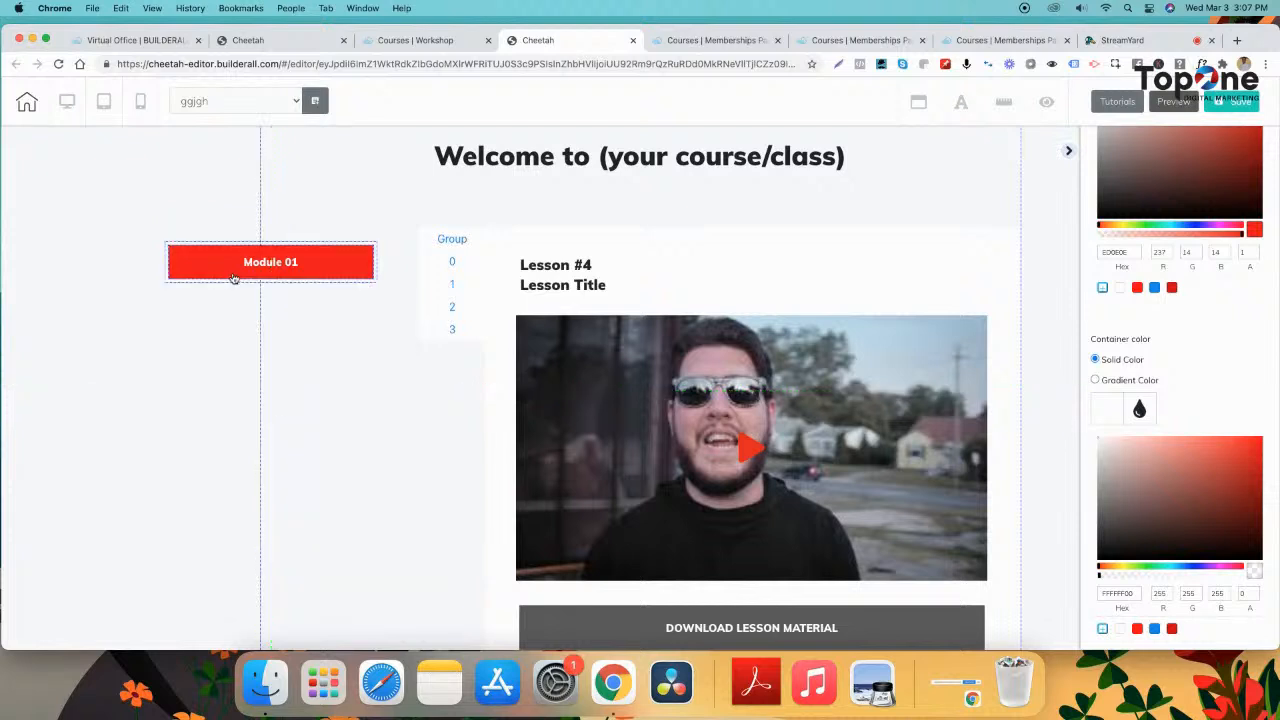
{"action": "left_click", "coordinate": [232, 273]}
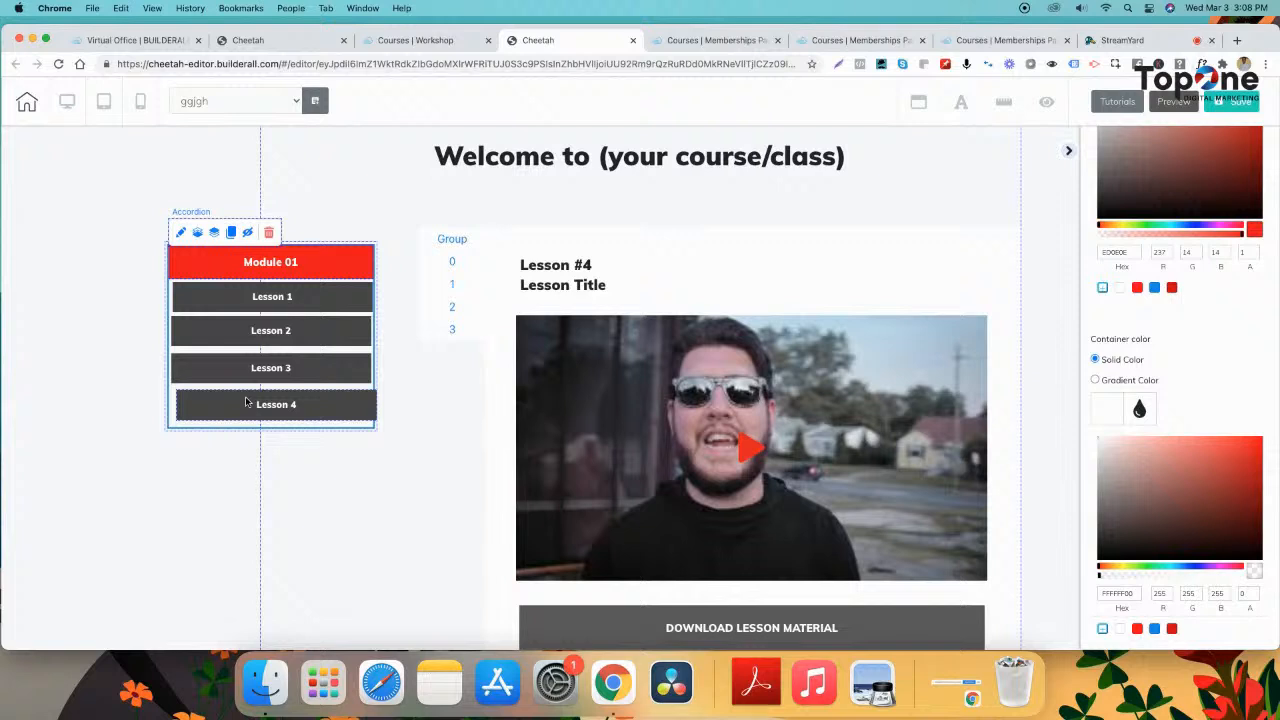
{"action": "left_click_drag", "start_coordinate": [245, 402], "coordinate": [247, 394]}
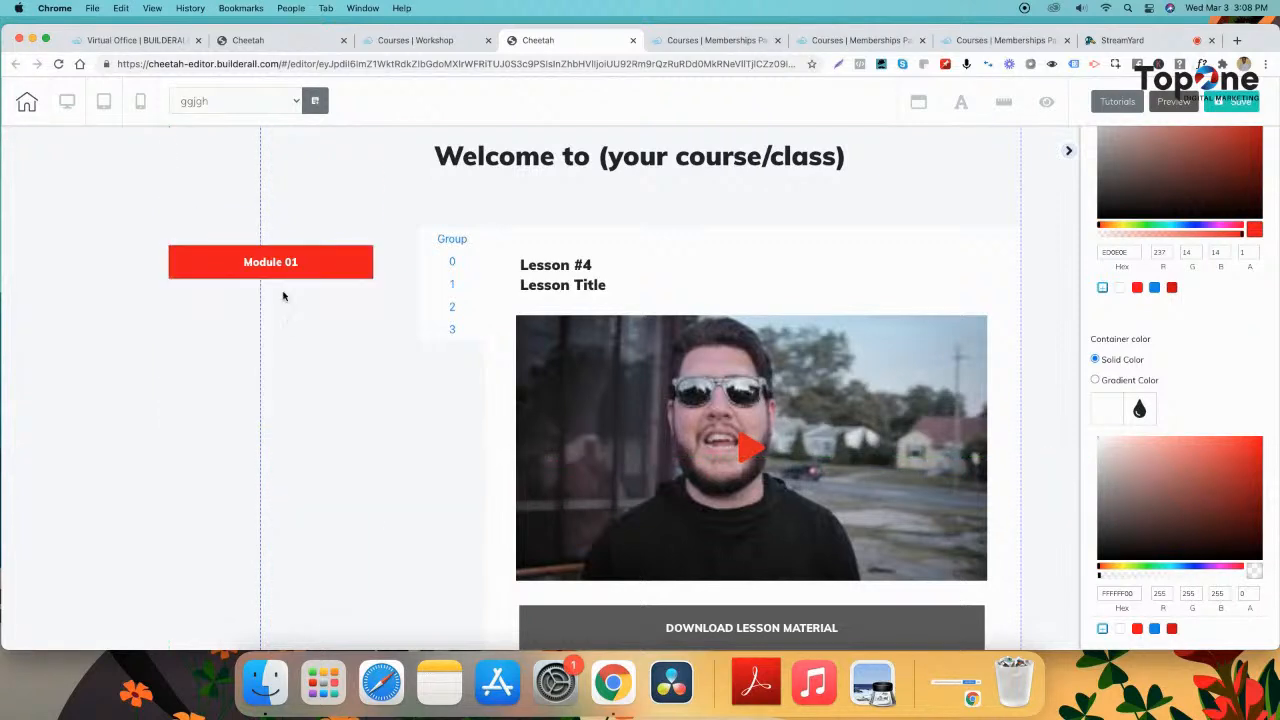
{"action": "left_click", "coordinate": [230, 276]}
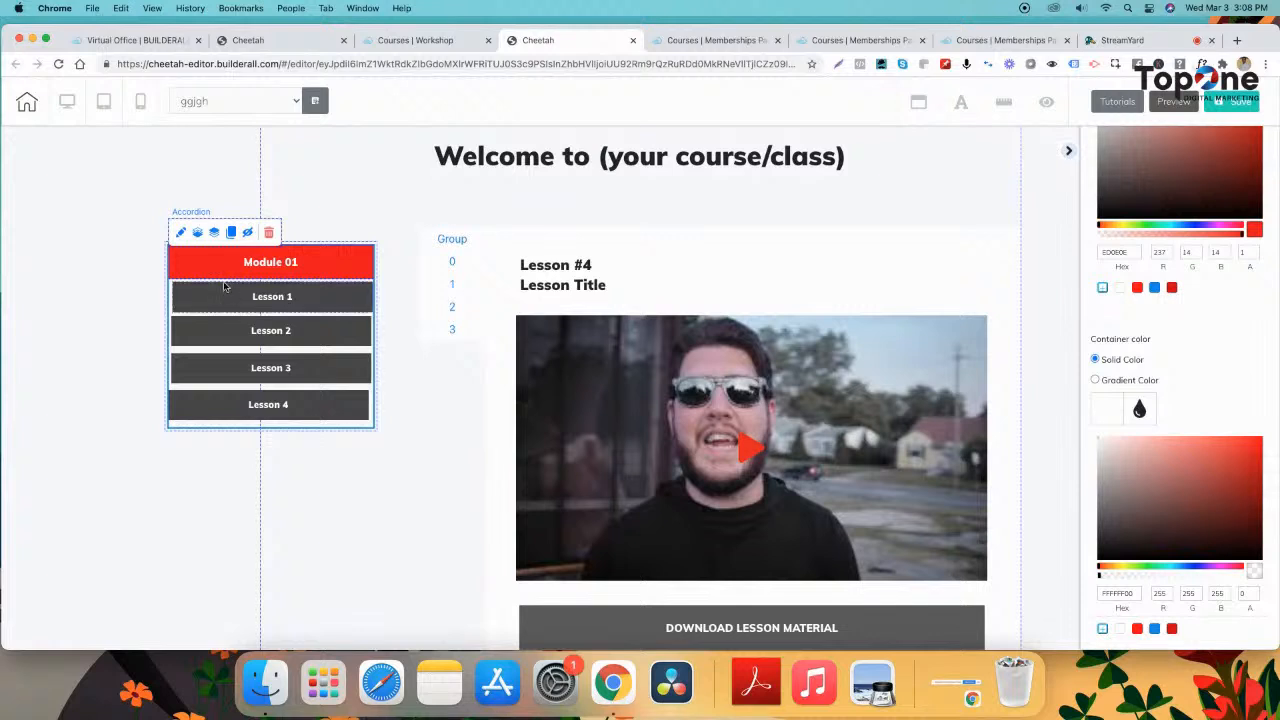
- Set the Module 01 accordion's height to 60 and its container height to 467
{"action": "left_click", "coordinate": [180, 235]}
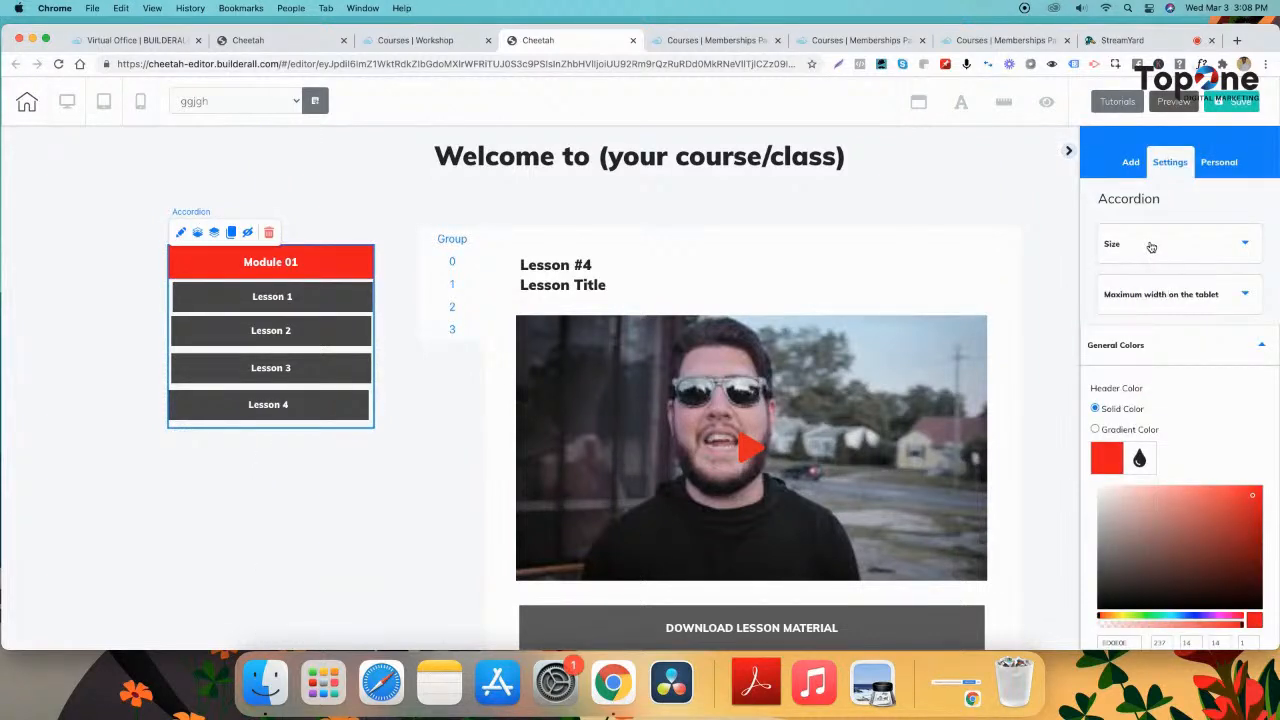
{"action": "left_click", "coordinate": [1151, 247]}
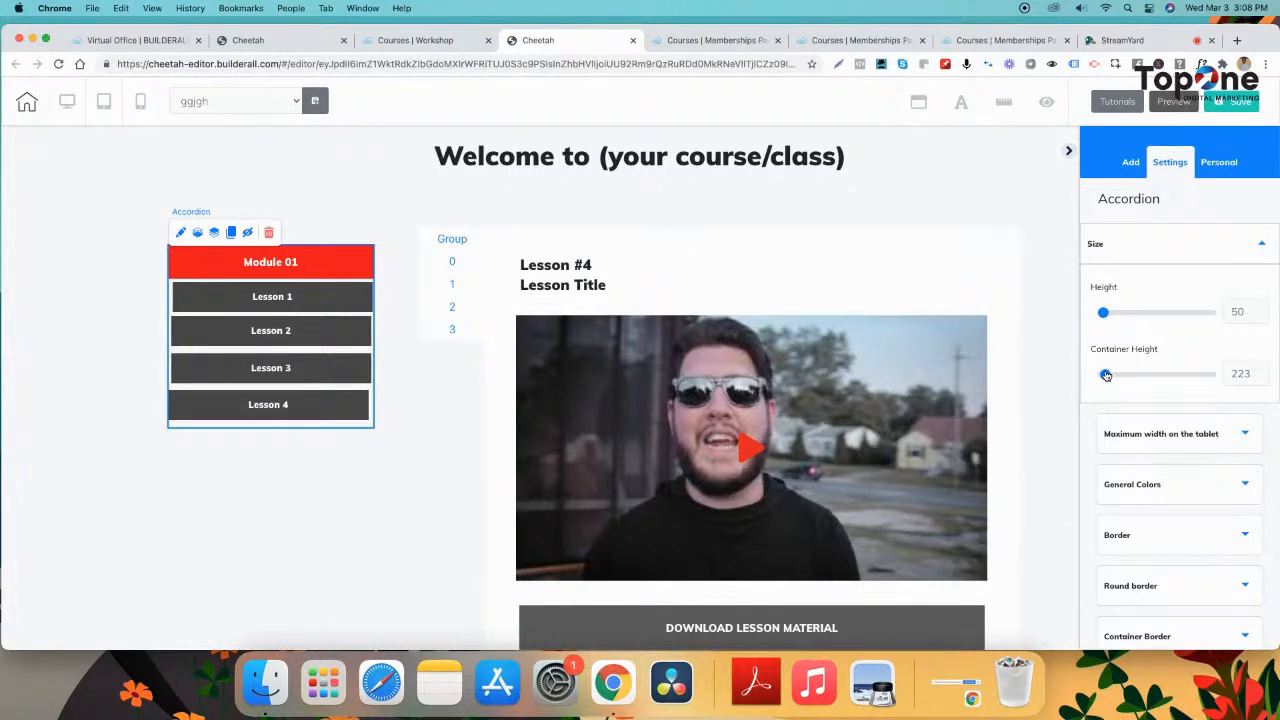
{"action": "left_click", "coordinate": [1109, 316]}
{"action": "mouse_move", "coordinate": [1109, 318]}
{"action": "left_mouse_down"}
{"action": "mouse_move", "coordinate": [1119, 314]}
{"action": "mouse_move", "coordinate": [1107, 314]}
{"action": "left_mouse_up"}
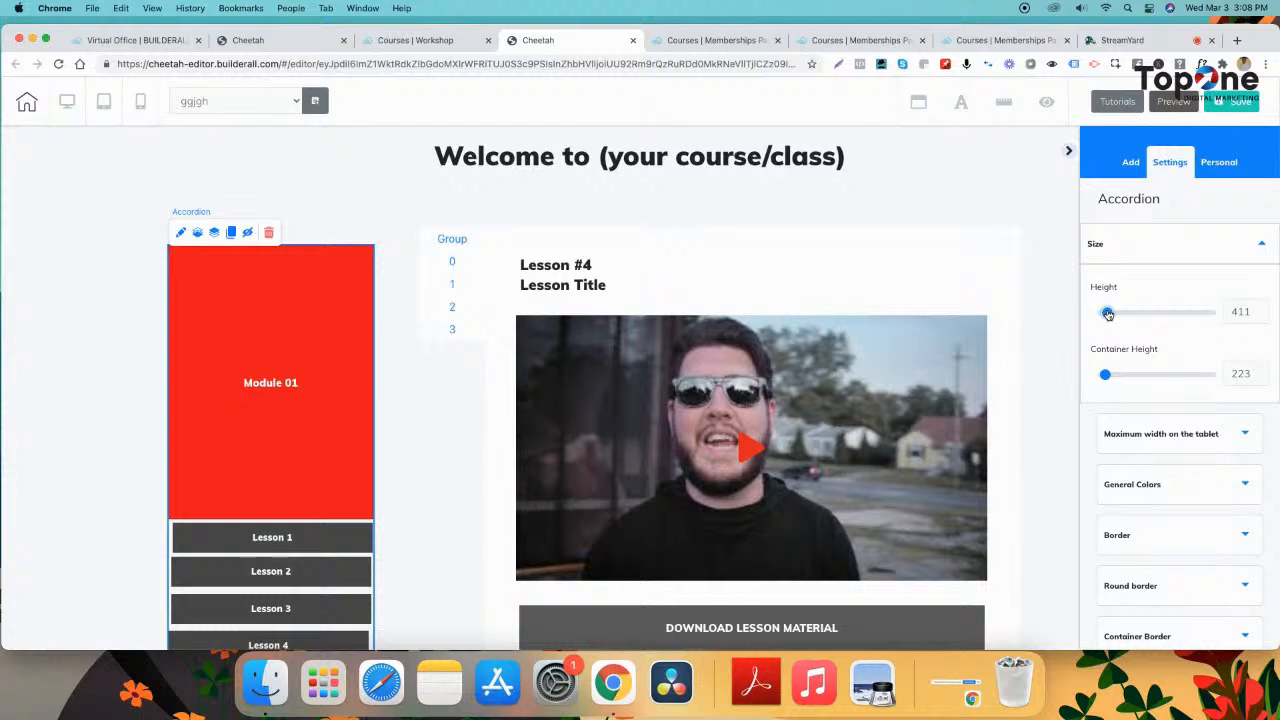
{"action": "left_click_drag", "start_coordinate": [1108, 315], "coordinate": [1105, 316]}
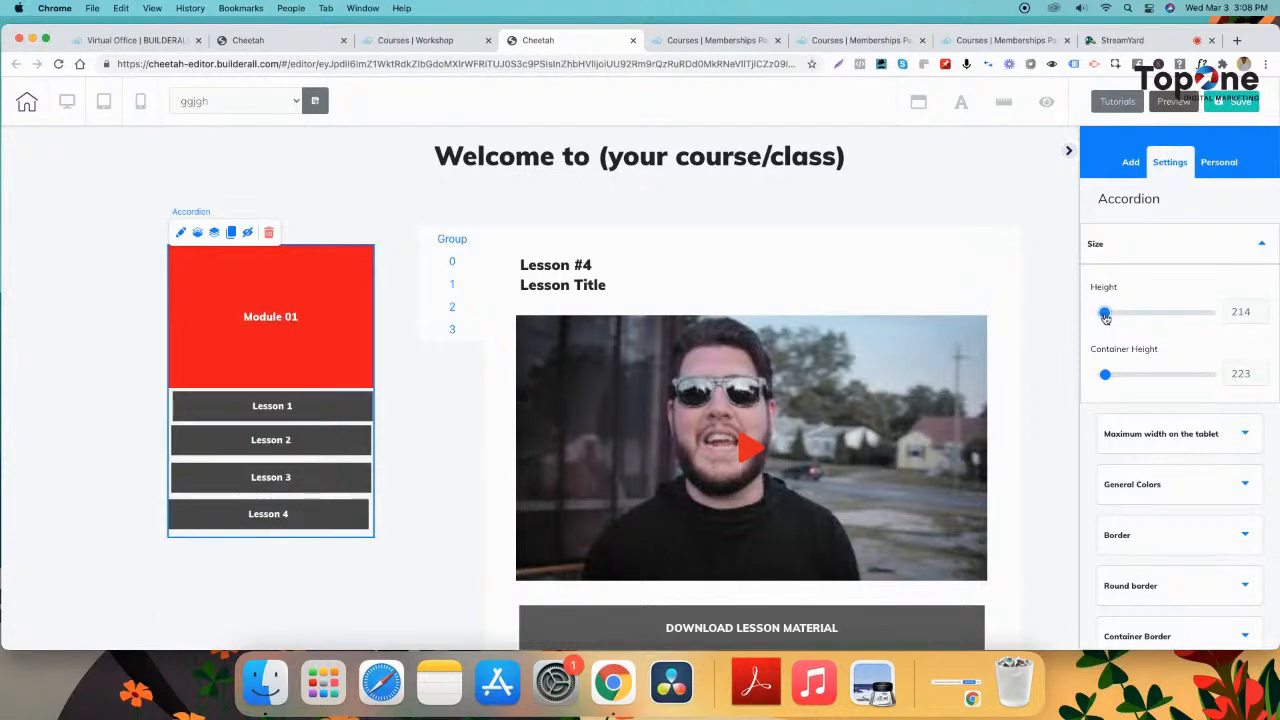
{"action": "left_click", "coordinate": [1260, 316]}
{"action": "left_click", "coordinate": [1260, 316]}
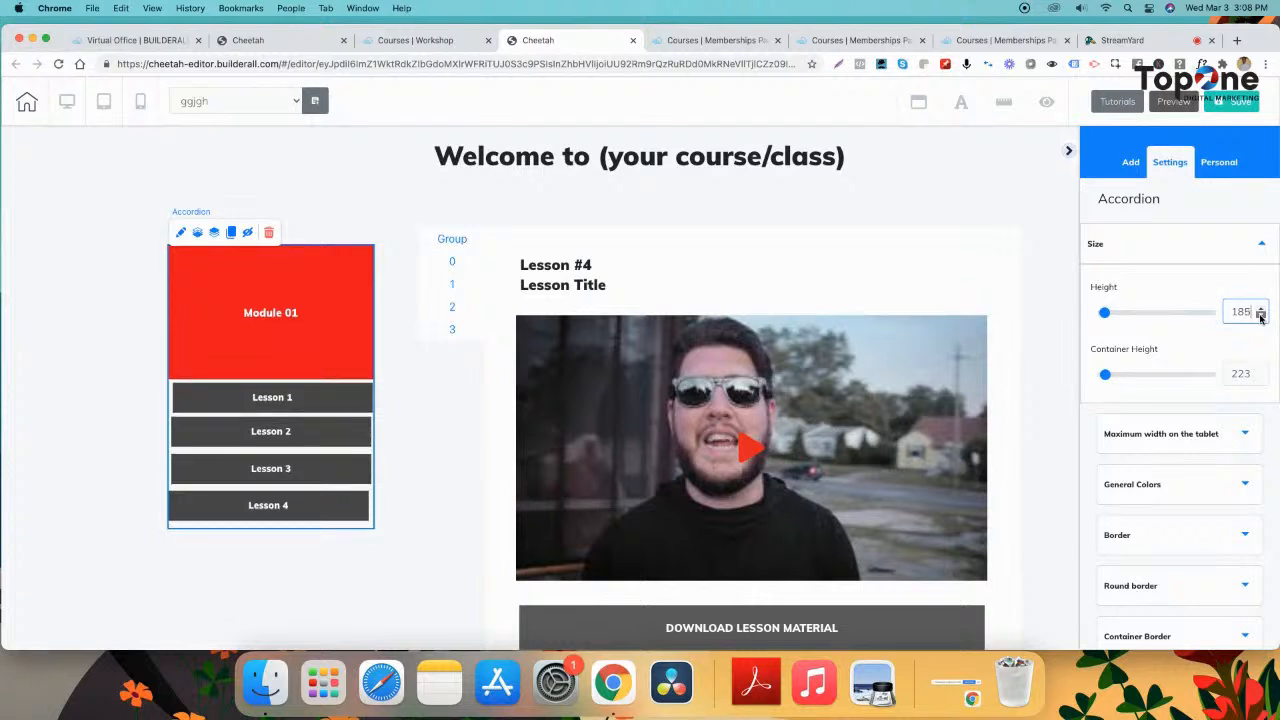
{"action": "left_click", "coordinate": [1260, 316]}
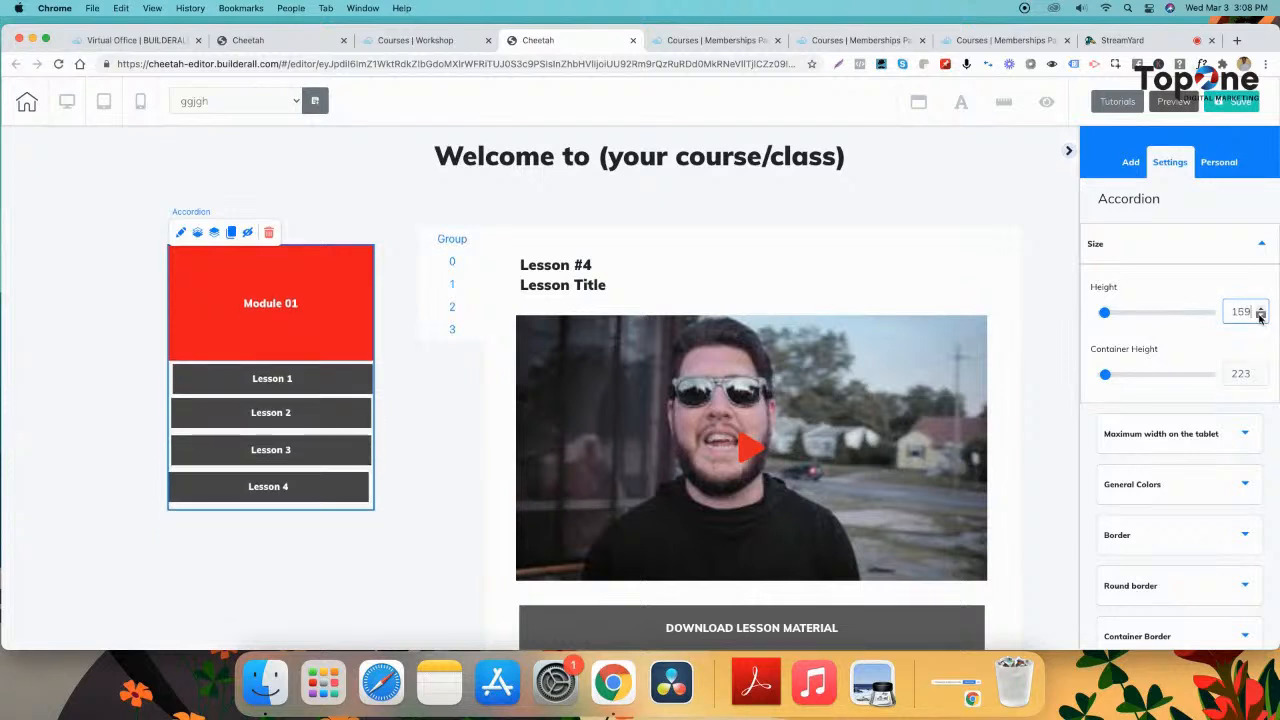
{"action": "left_click", "coordinate": [1260, 316]}
{"action": "left_click", "coordinate": [1260, 316]}
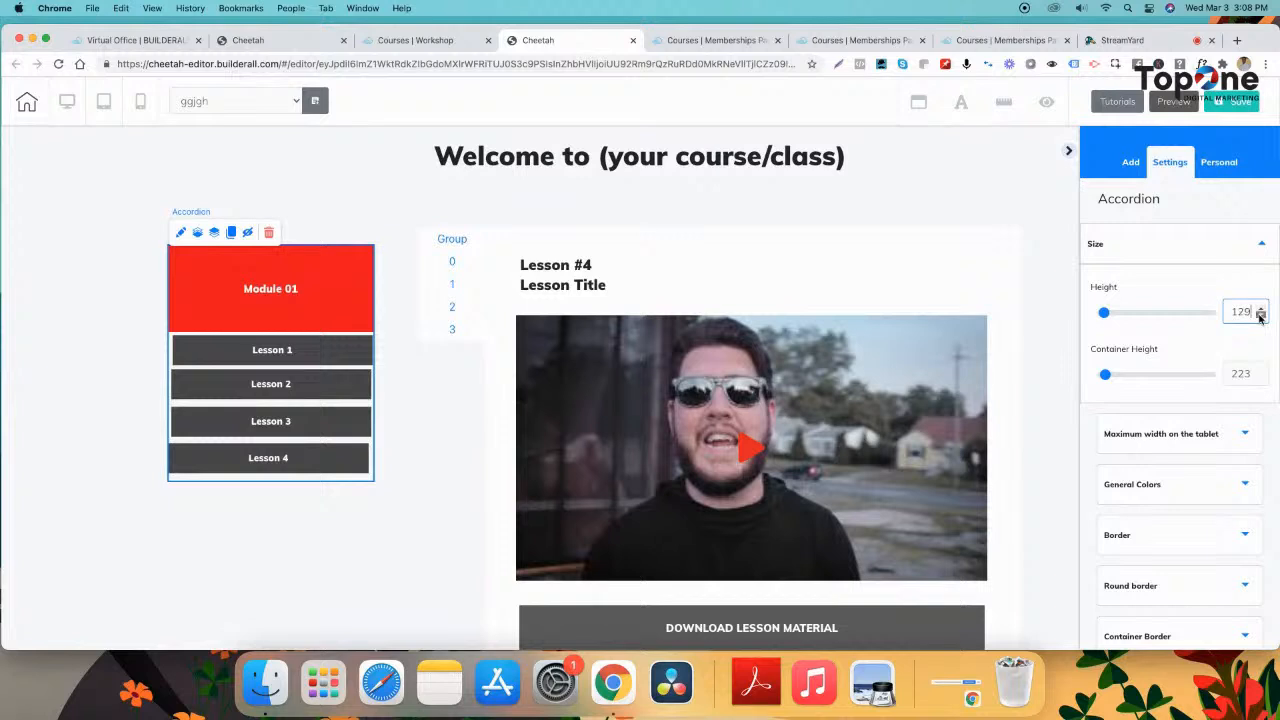
{"action": "left_click", "coordinate": [1260, 316]}
{"action": "left_click", "coordinate": [1260, 316]}
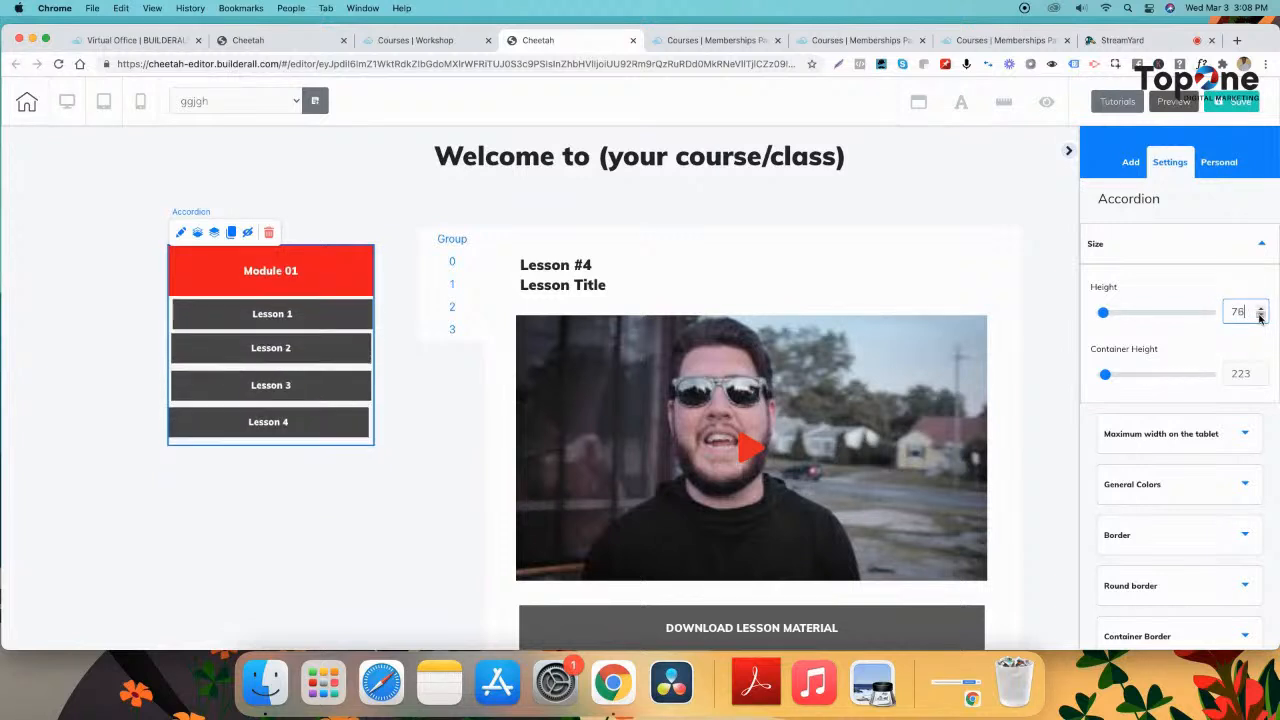
{"action": "left_click", "coordinate": [1260, 316]}
{"action": "left_click", "coordinate": [1260, 316]}
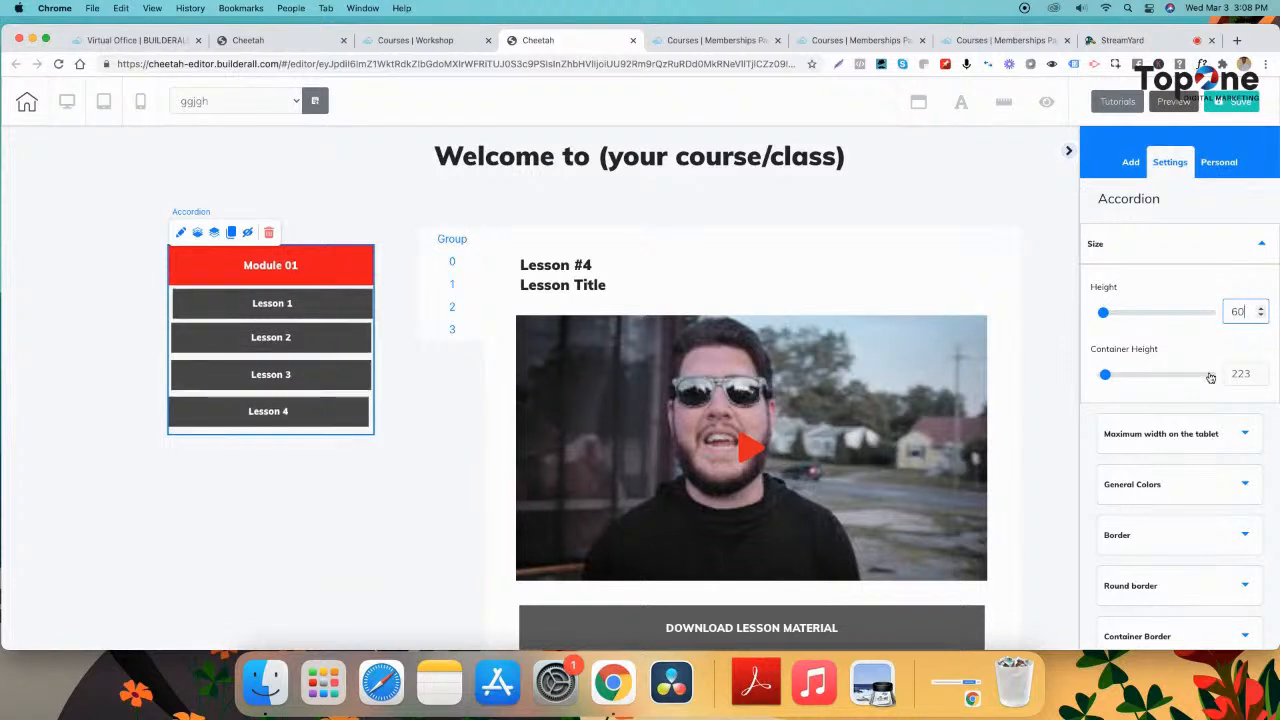
{"action": "mouse_move", "coordinate": [1107, 377]}
{"action": "left_mouse_down"}
{"action": "mouse_move", "coordinate": [1128, 378]}
{"action": "mouse_move", "coordinate": [1108, 380]}
{"action": "left_mouse_up"}
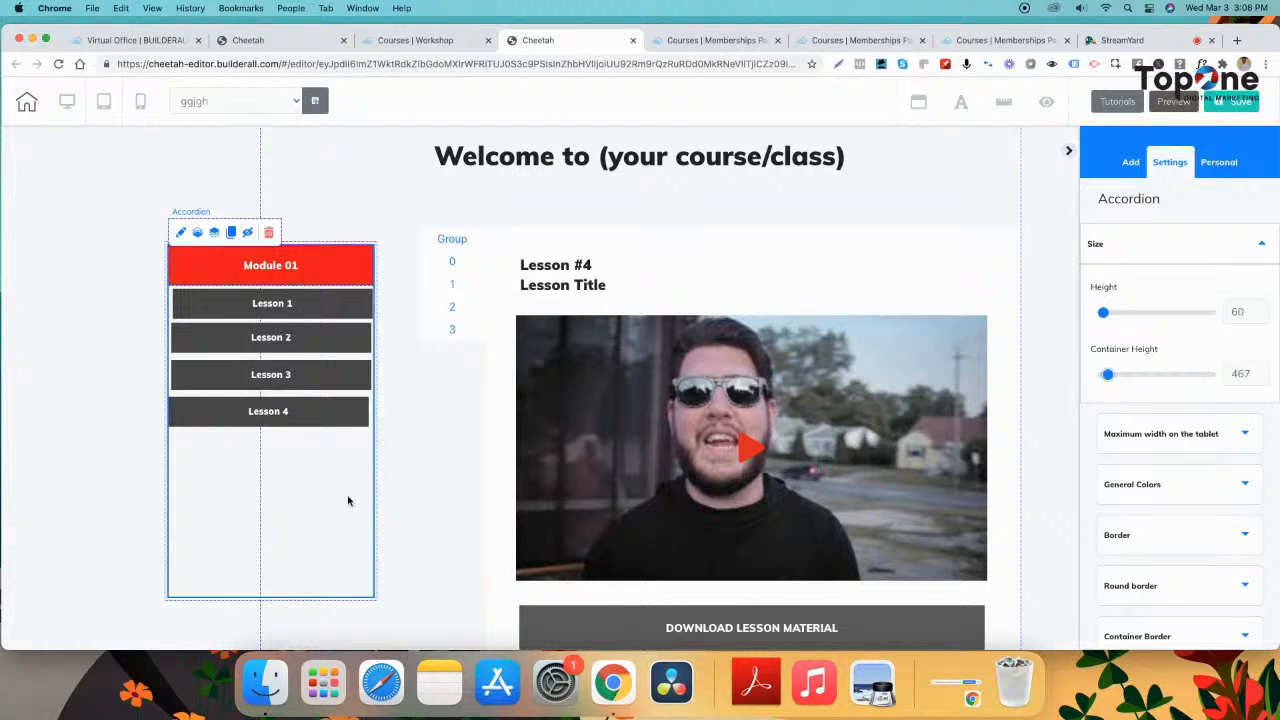
- Nudge the Lesson 4 button into line with the lesson buttons above it, then reopen Module 01
{"action": "left_click", "coordinate": [263, 413]}
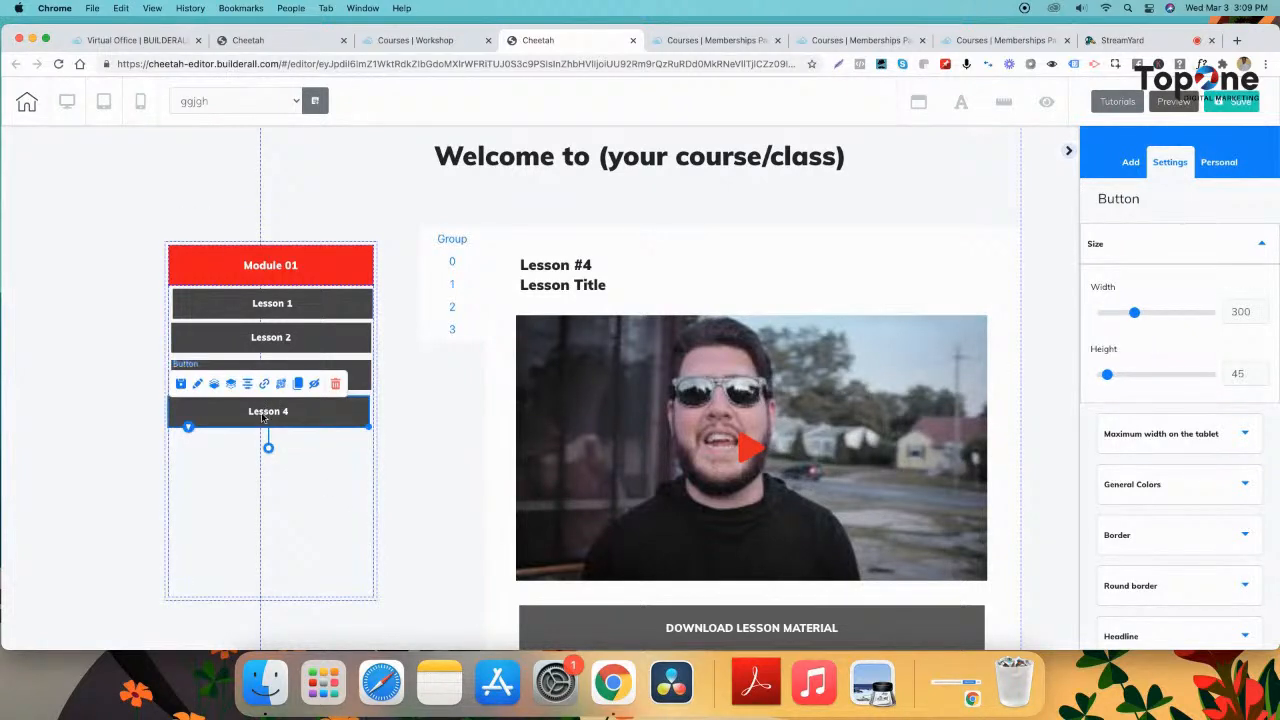
{"action": "left_click_drag", "start_coordinate": [263, 416], "coordinate": [264, 413]}
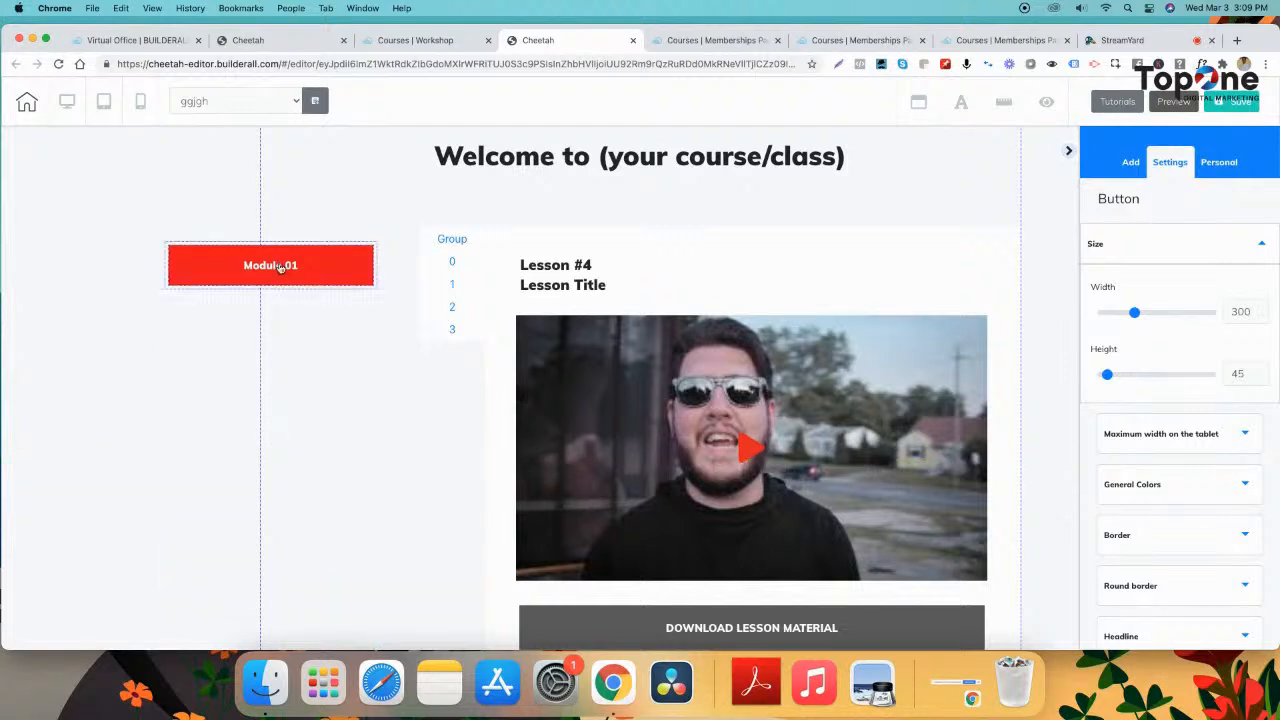
{"action": "left_click", "coordinate": [281, 263]}
{"action": "left_click", "coordinate": [262, 409]}
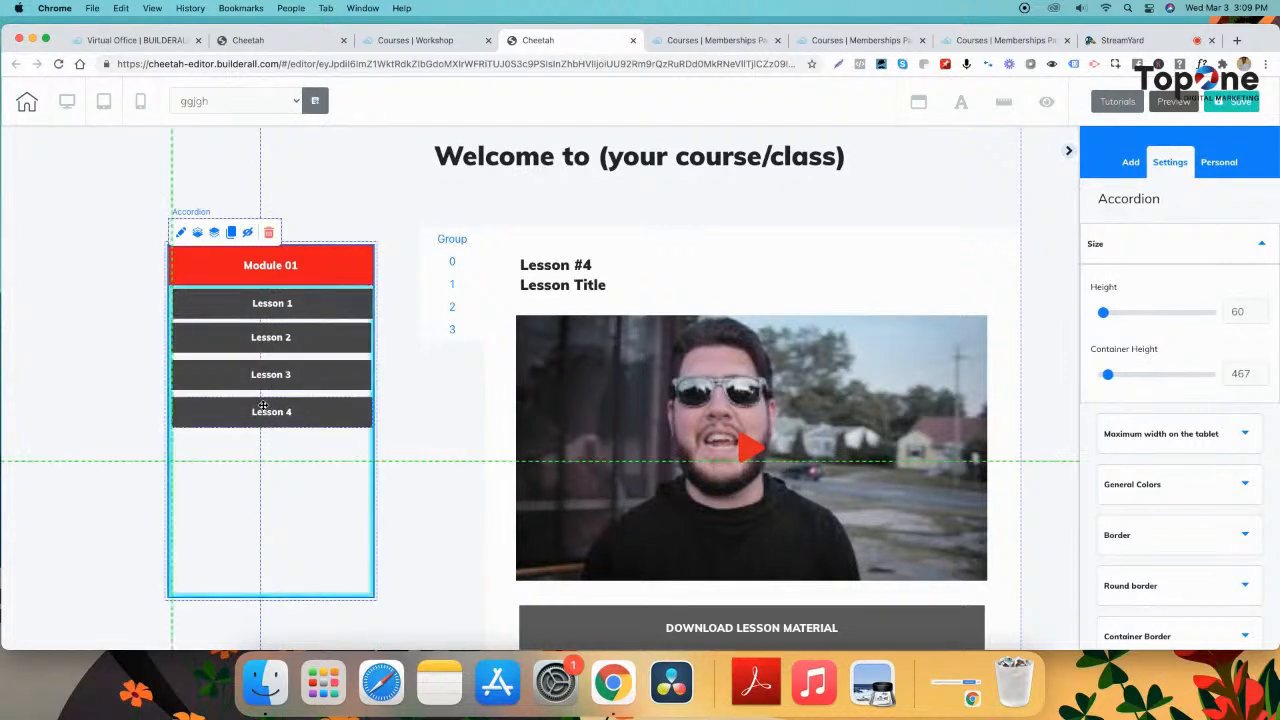
{"action": "left_click", "coordinate": [278, 277]}
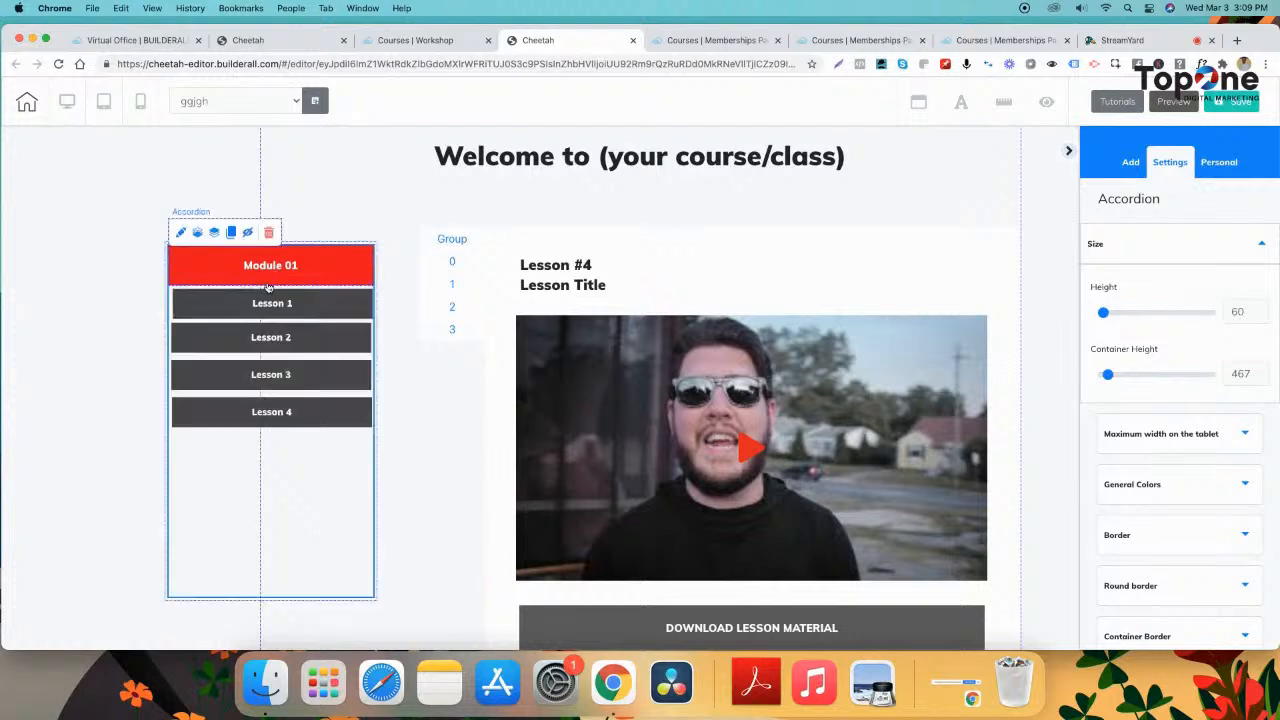
- Duplicate the Lesson 4 button and place the copy directly beneath the original inside Module 01
{"action": "left_click", "coordinate": [194, 407]}
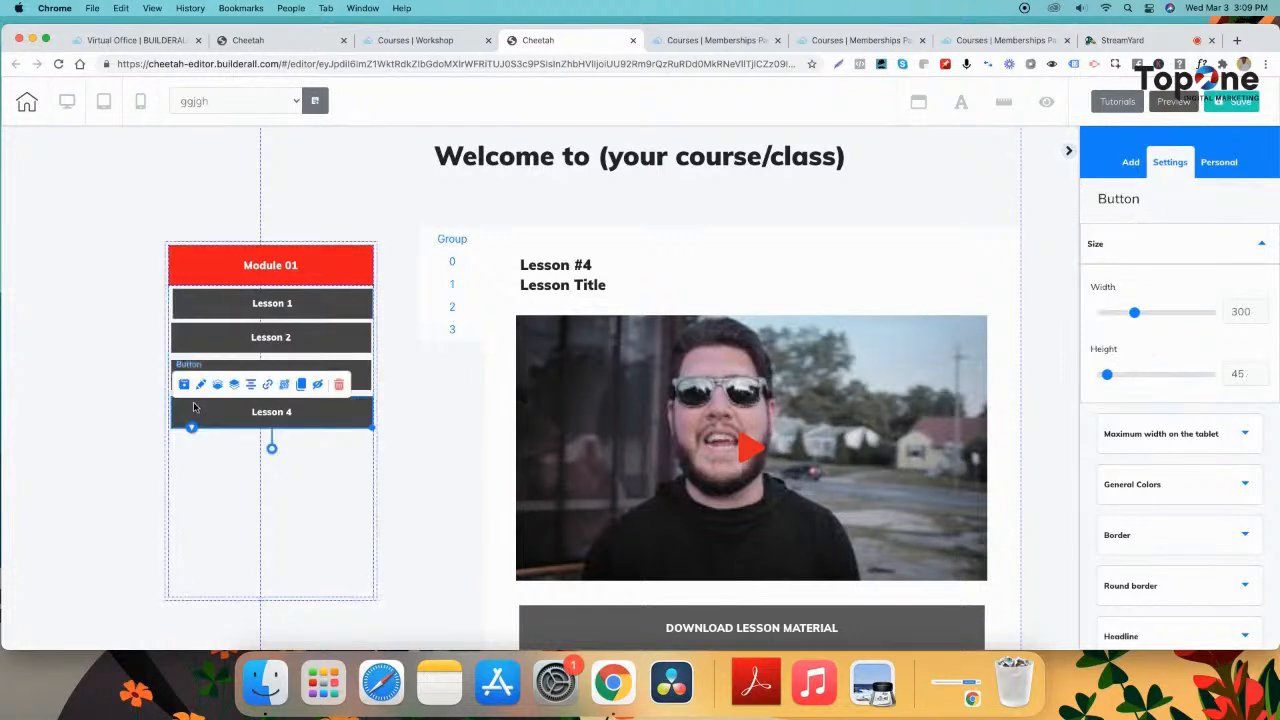
{"action": "left_click", "coordinate": [300, 384]}
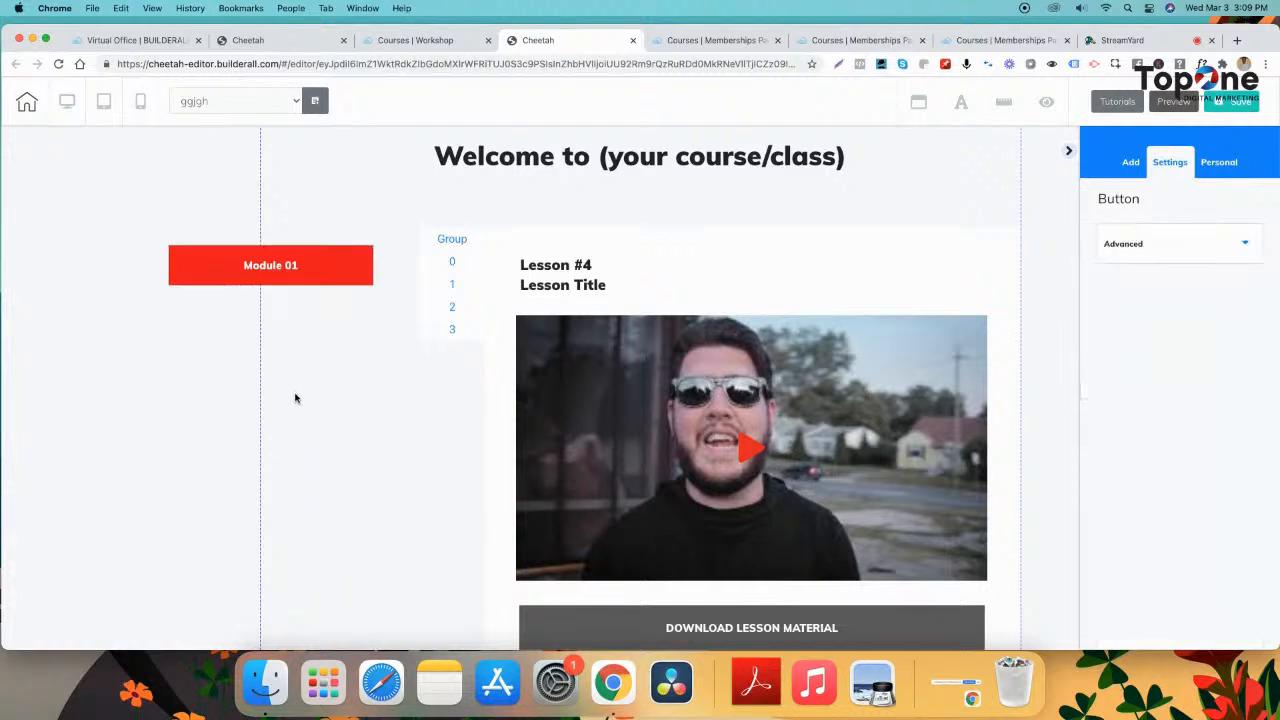
{"action": "left_click", "coordinate": [296, 273]}
{"action": "left_click_drag", "start_coordinate": [250, 468], "coordinate": [221, 447]}
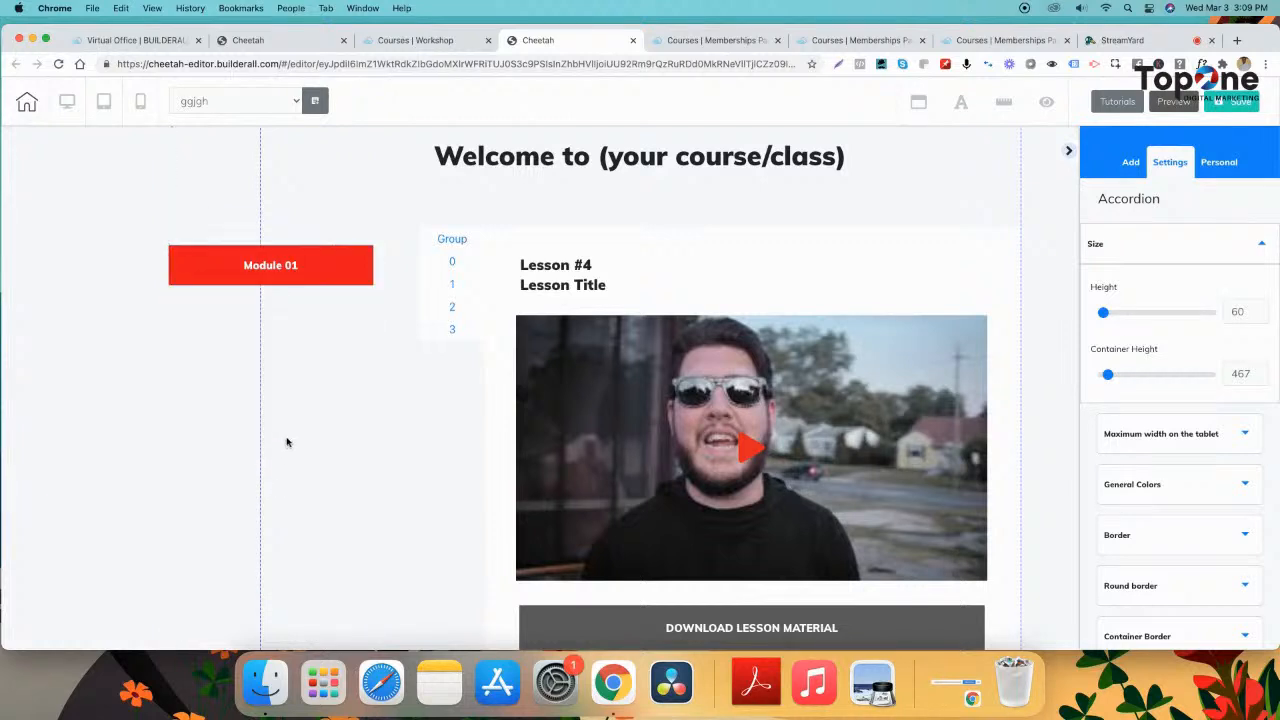
{"action": "left_click", "coordinate": [270, 276]}
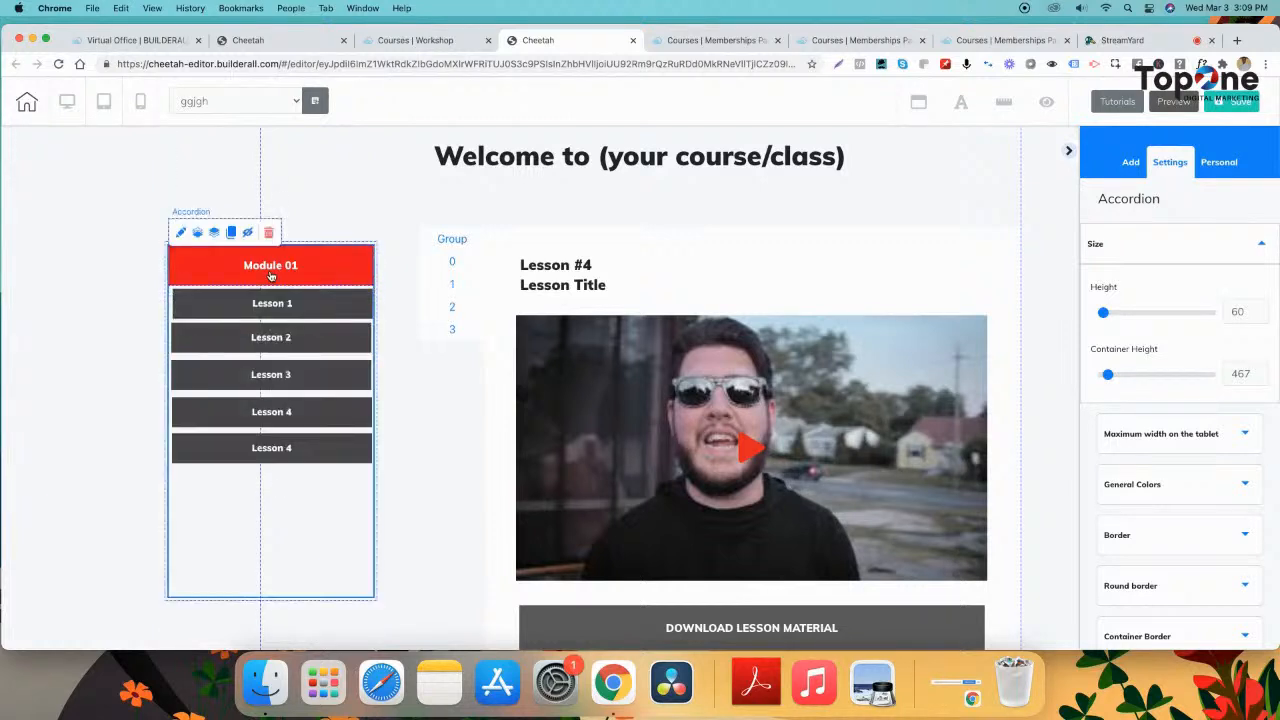
{"action": "left_click", "coordinate": [265, 453]}
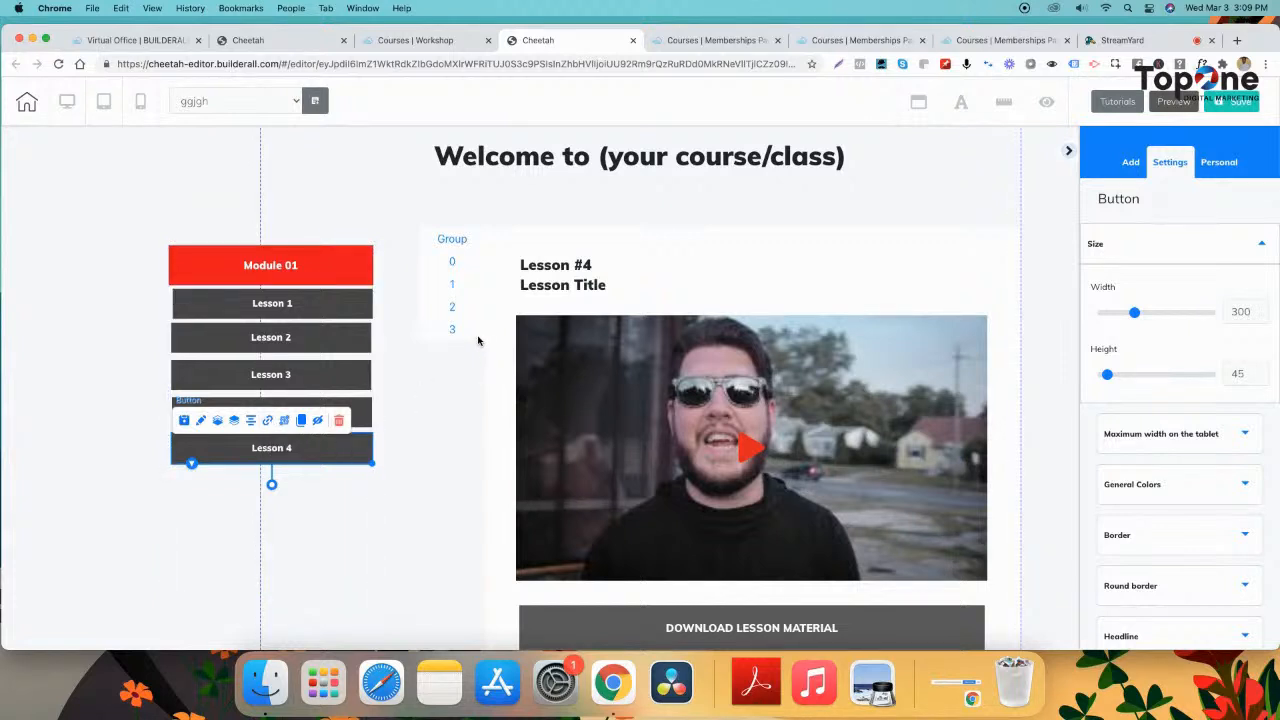
- Collapse Module 01, duplicate the whole accordion within its group, and expand the accordions
{"action": "left_click", "coordinate": [310, 264]}
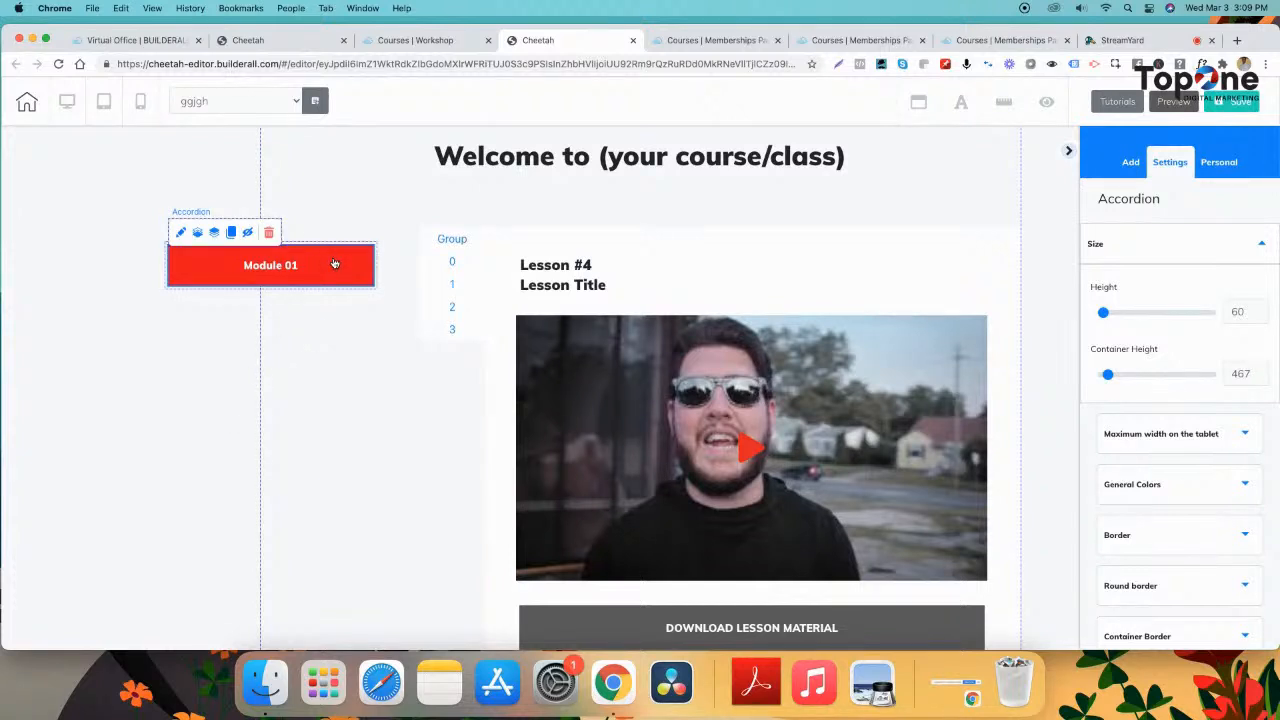
{"action": "left_click", "coordinate": [335, 263]}
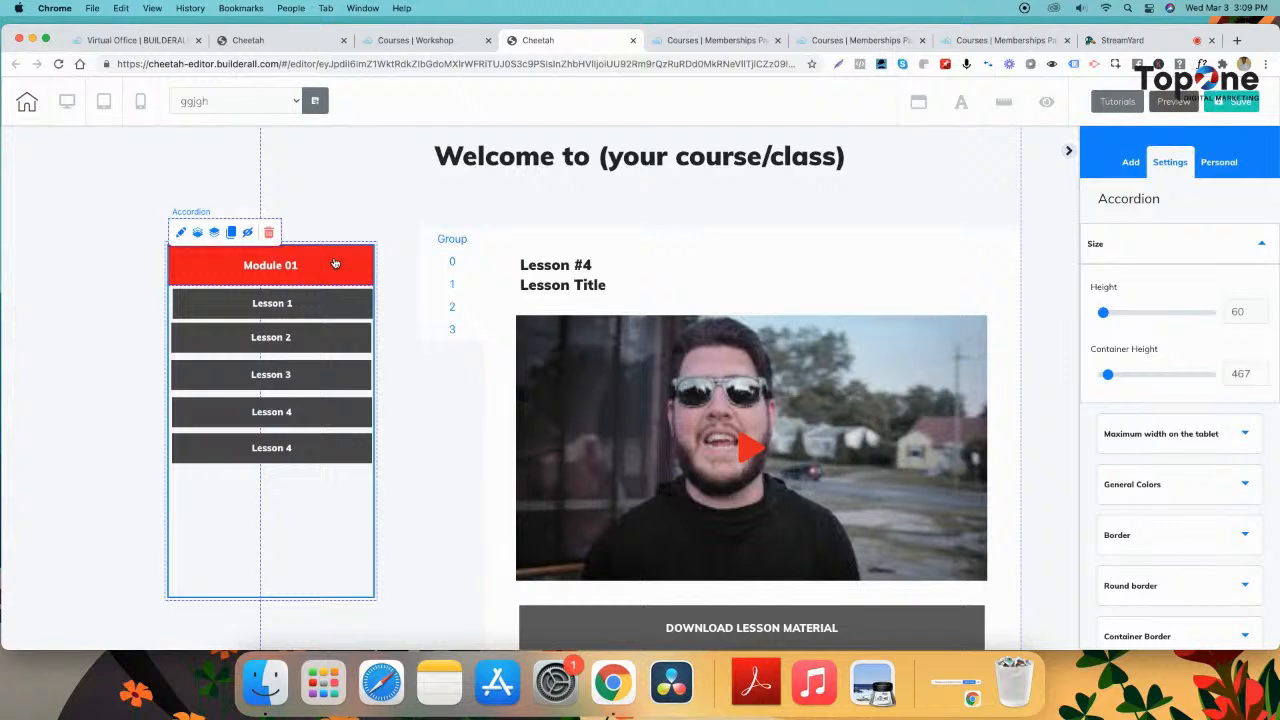
{"action": "left_click", "coordinate": [335, 263]}
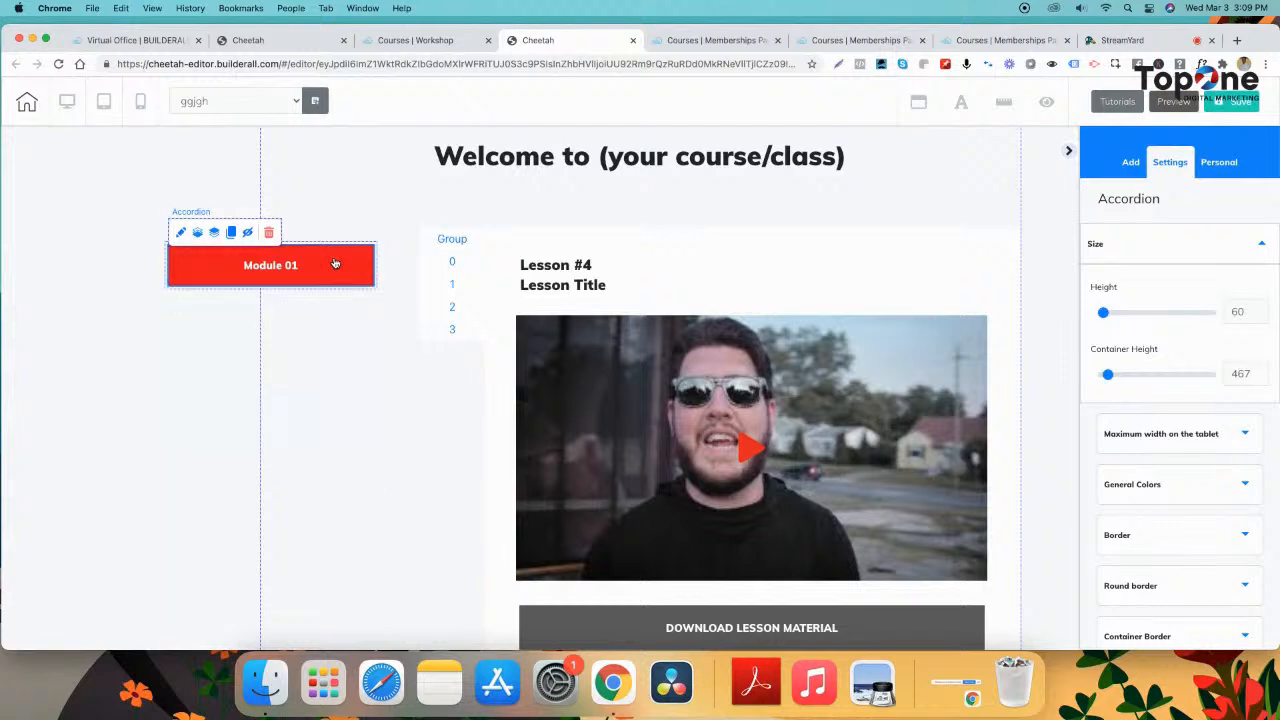
{"action": "left_click", "coordinate": [231, 233]}
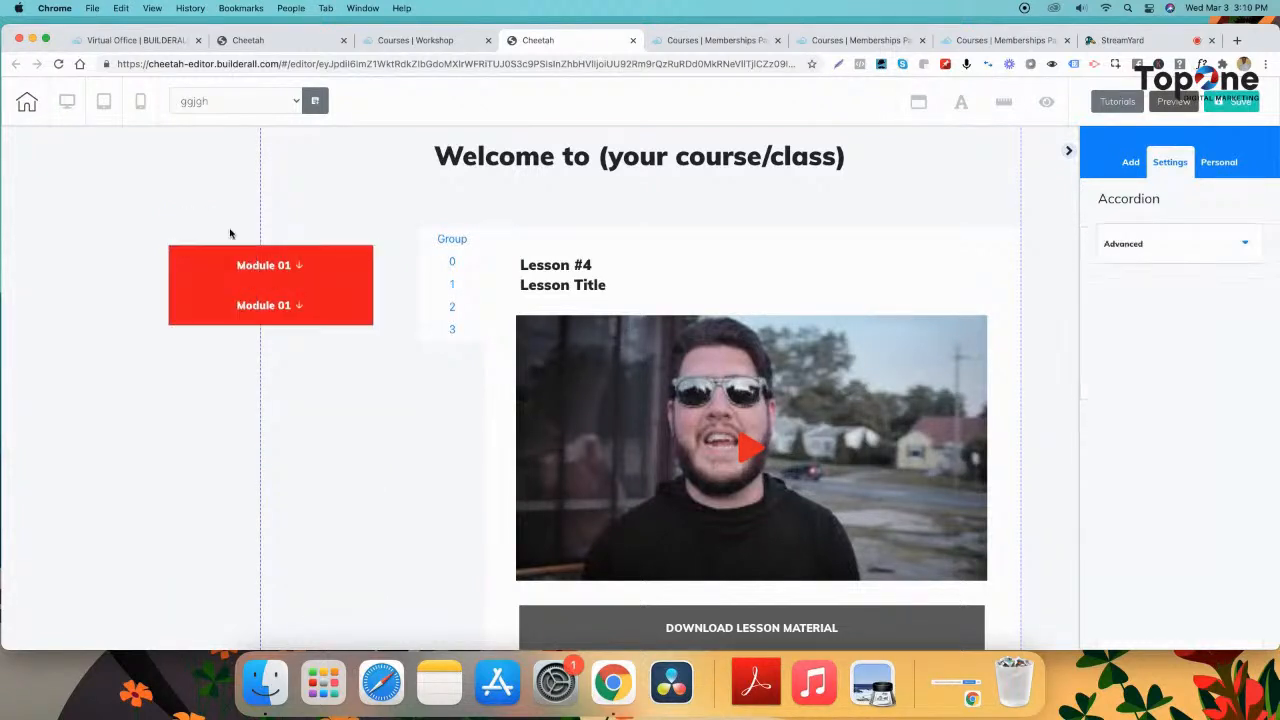
{"action": "left_click", "coordinate": [258, 305]}
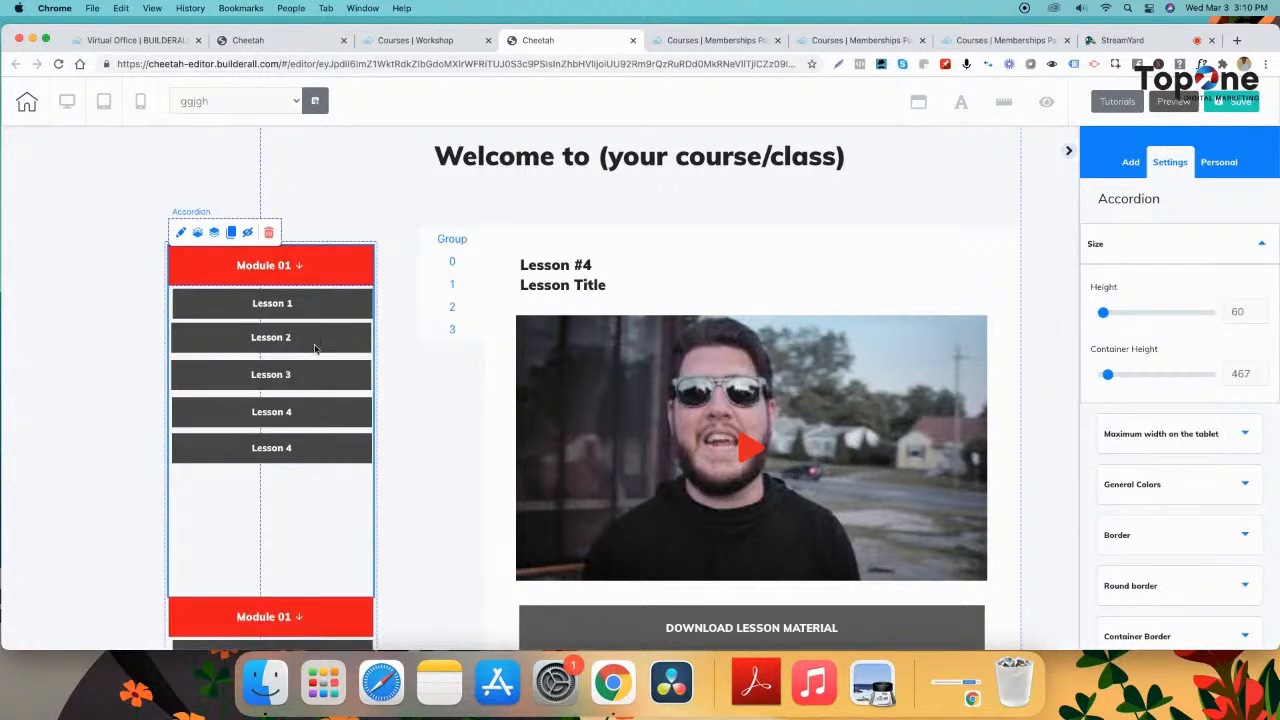
- Delete the duplicated Module 01 accordion beneath the original
{"action": "left_click", "coordinate": [263, 614]}
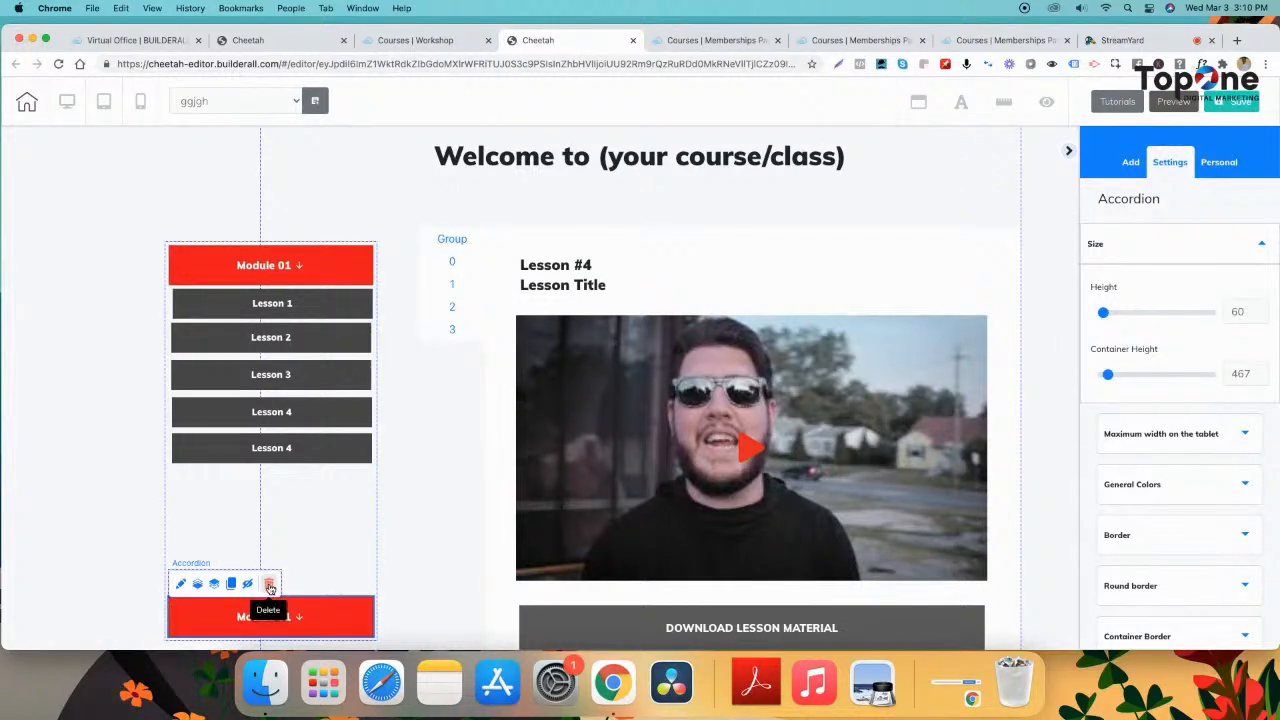
{"action": "left_click", "coordinate": [268, 584]}
{"action": "left_click", "coordinate": [729, 410]}
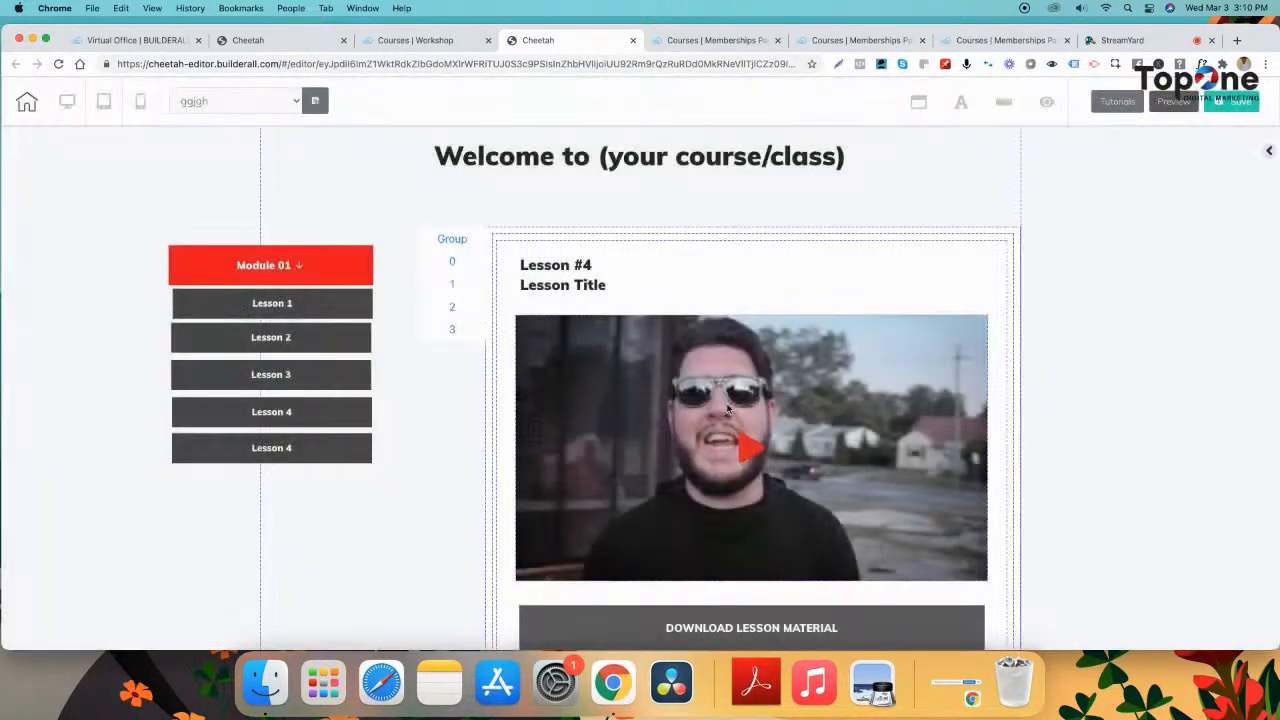
{"action": "left_click", "coordinate": [314, 268]}
{"action": "left_click", "coordinate": [329, 265]}
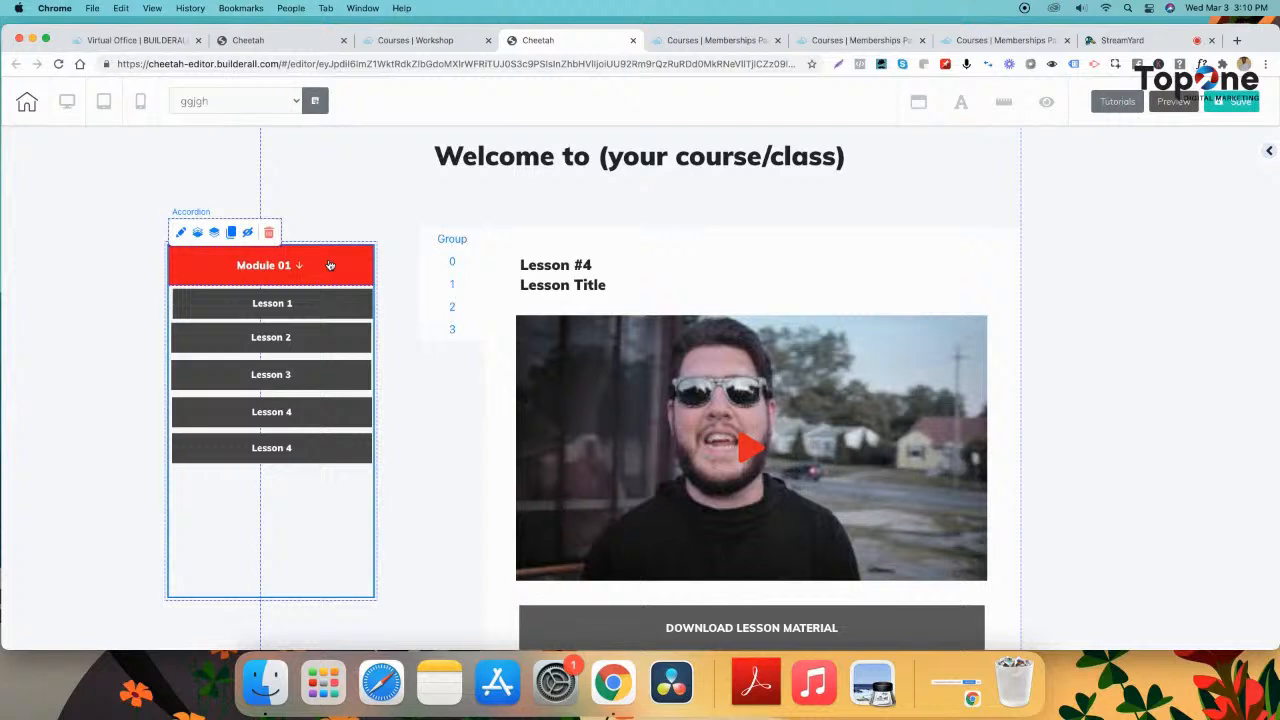
{"action": "left_click", "coordinate": [346, 247]}
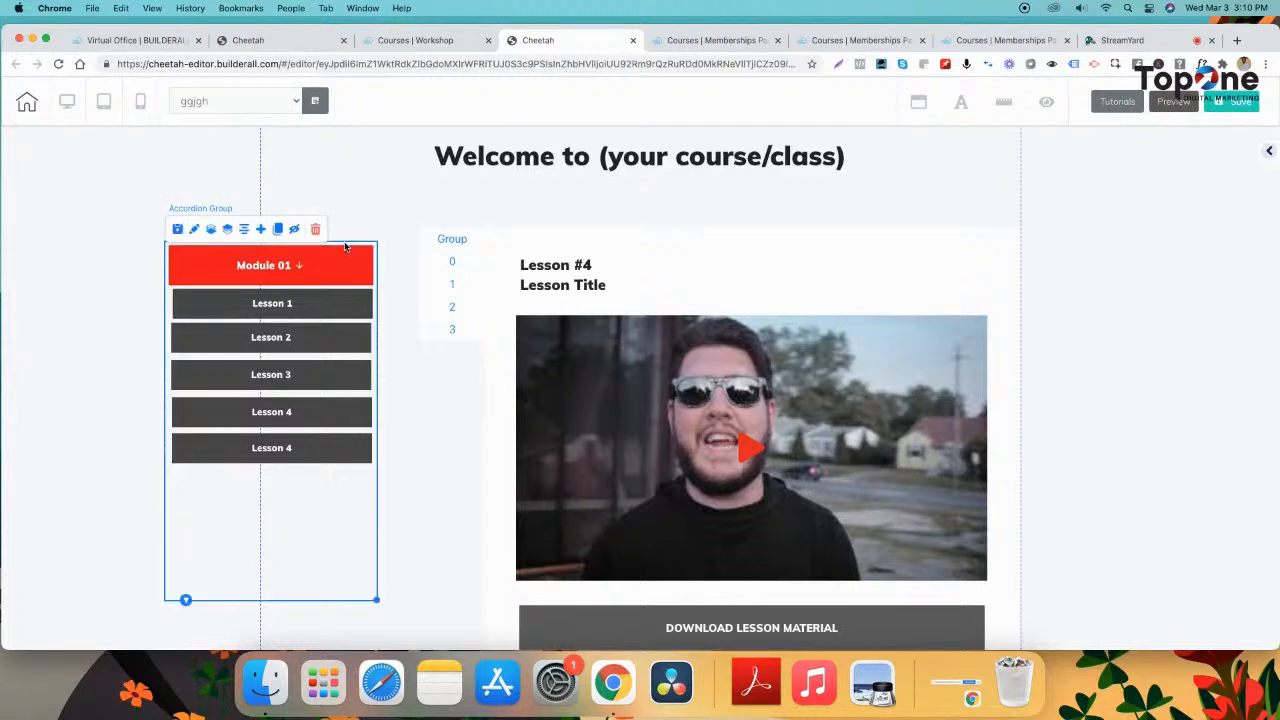
{"action": "left_click", "coordinate": [335, 264]}
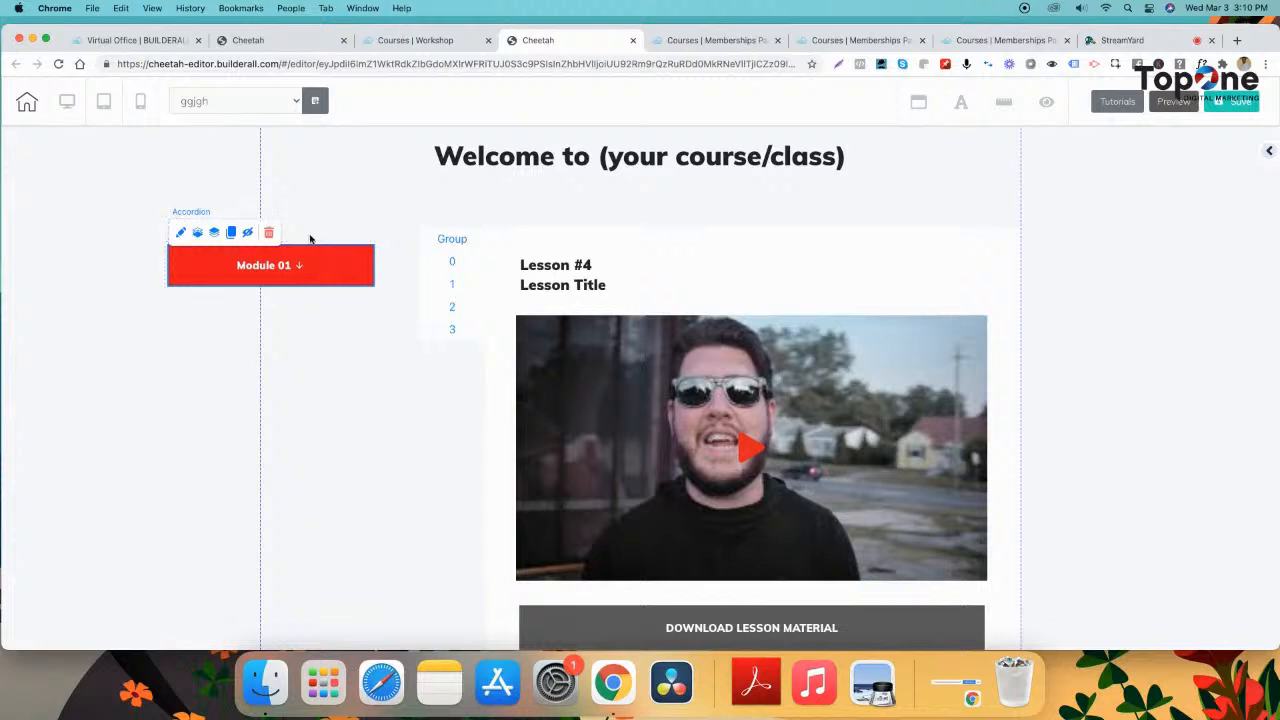
{"action": "left_click", "coordinate": [333, 267]}
{"action": "left_click", "coordinate": [333, 267]}
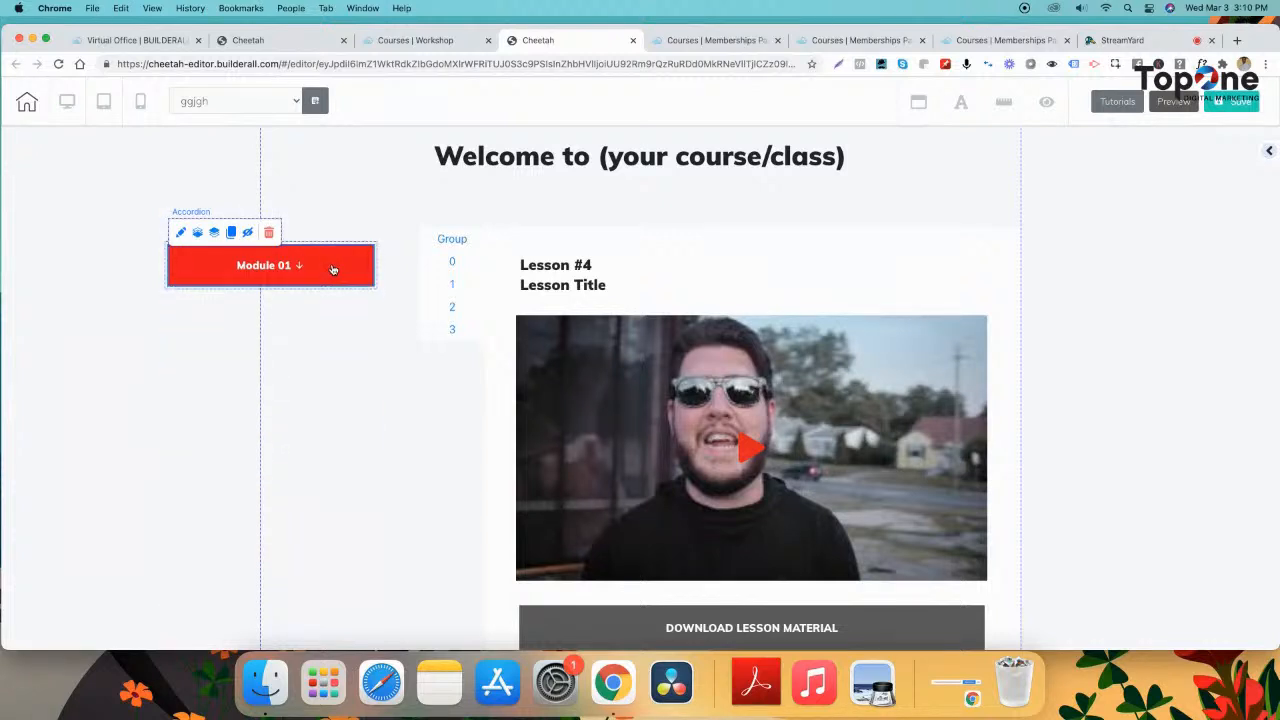
{"action": "left_click", "coordinate": [333, 267]}
{"action": "left_click", "coordinate": [333, 267]}
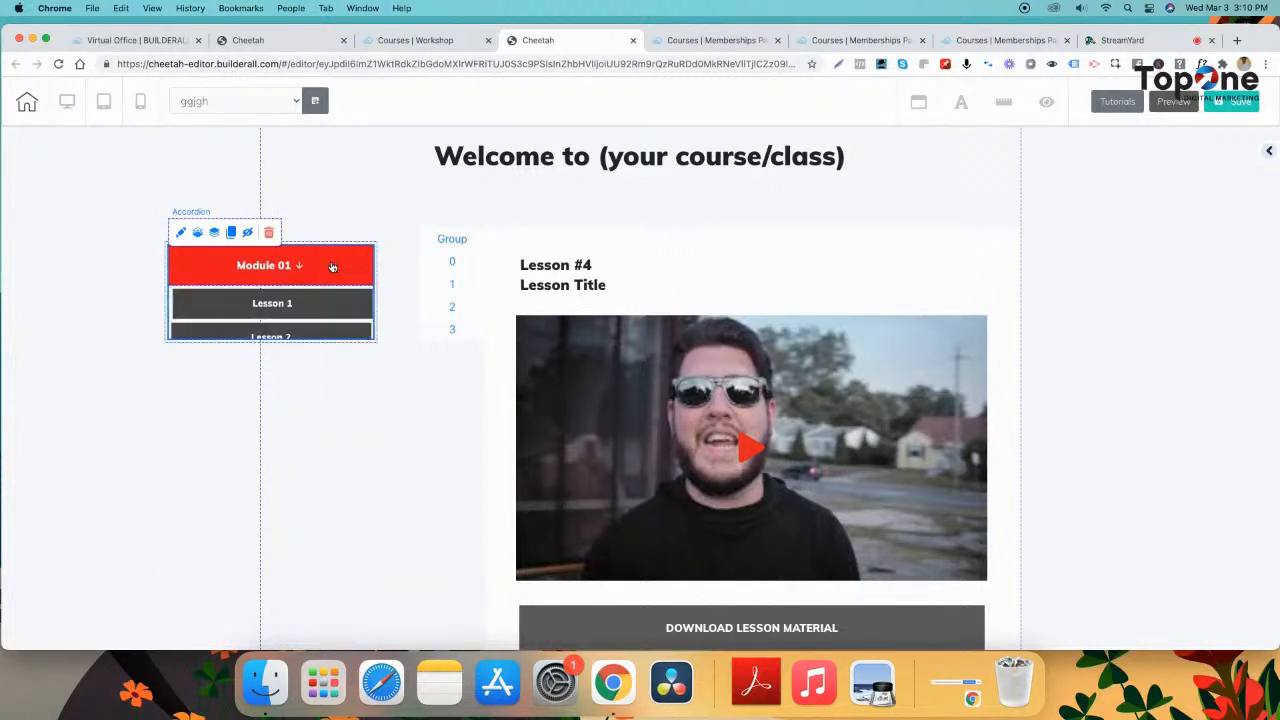
{"action": "left_click", "coordinate": [333, 266]}
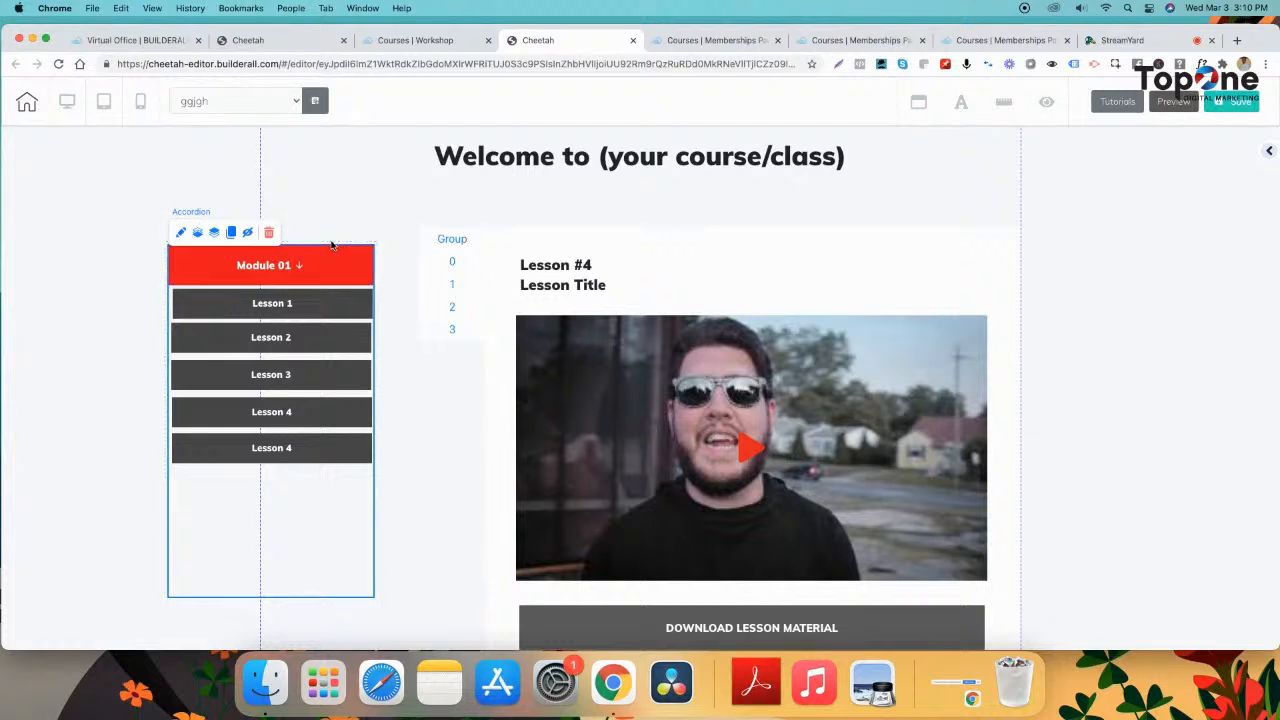
- Add a new accordion beneath Module 01 in the accordion group and expand it
{"action": "left_click", "coordinate": [331, 246]}
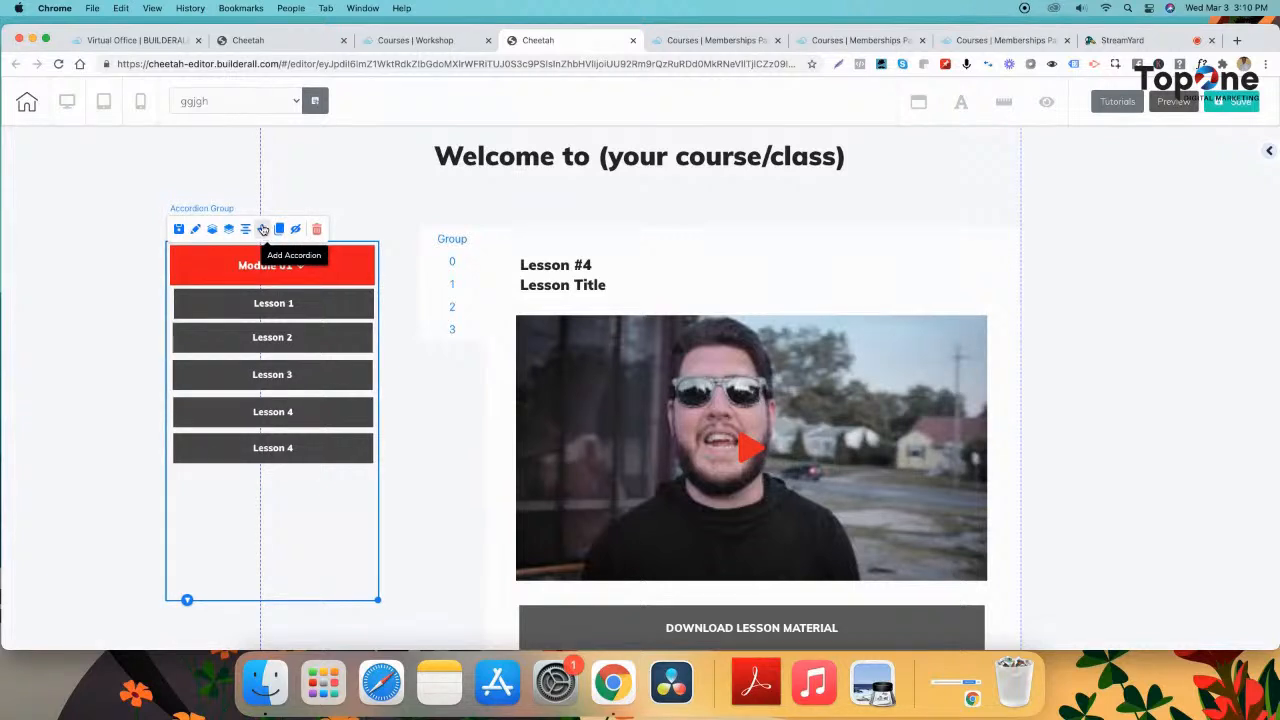
{"action": "left_click", "coordinate": [263, 230]}
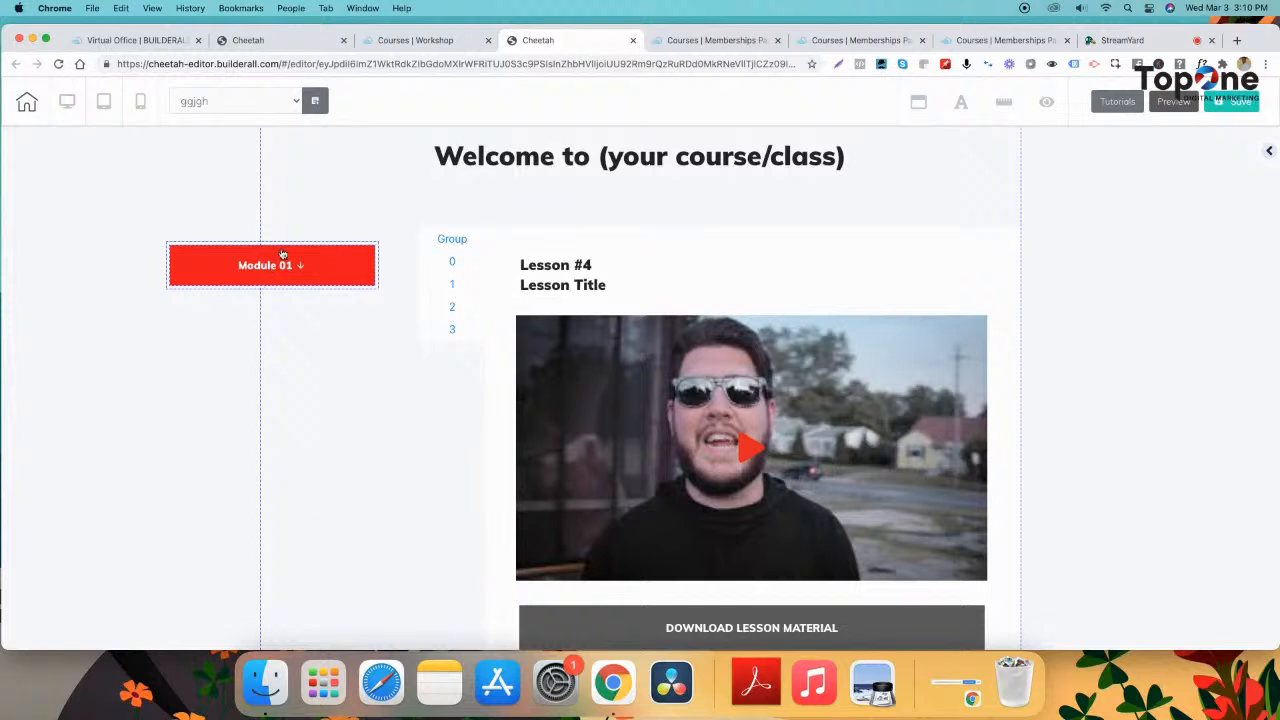
{"action": "left_click", "coordinate": [286, 245]}
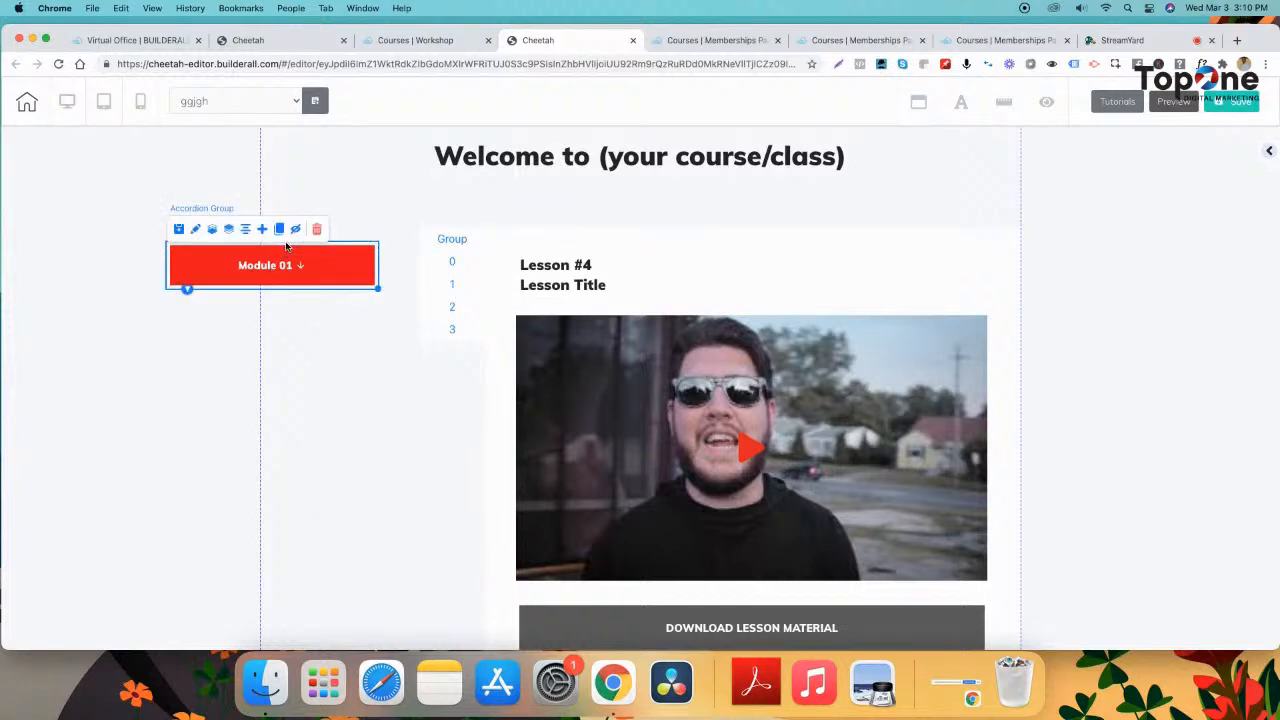
{"action": "left_click", "coordinate": [263, 231]}
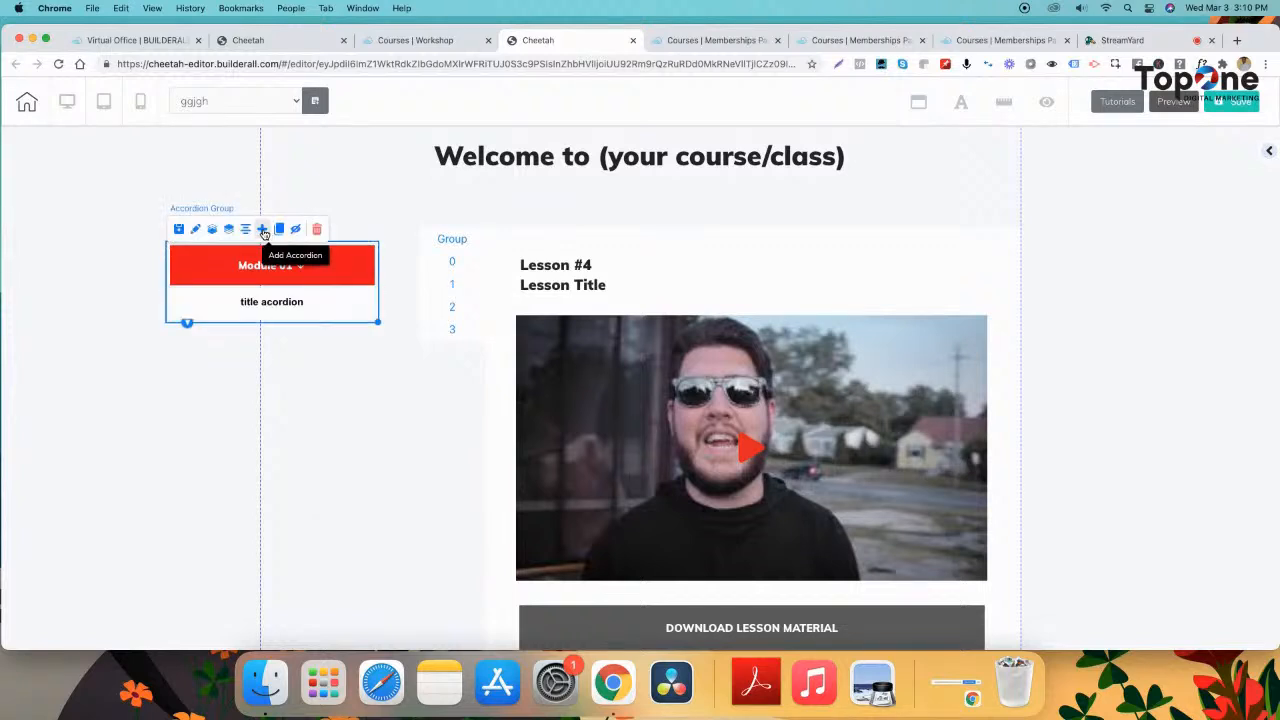
{"action": "left_click", "coordinate": [275, 312]}
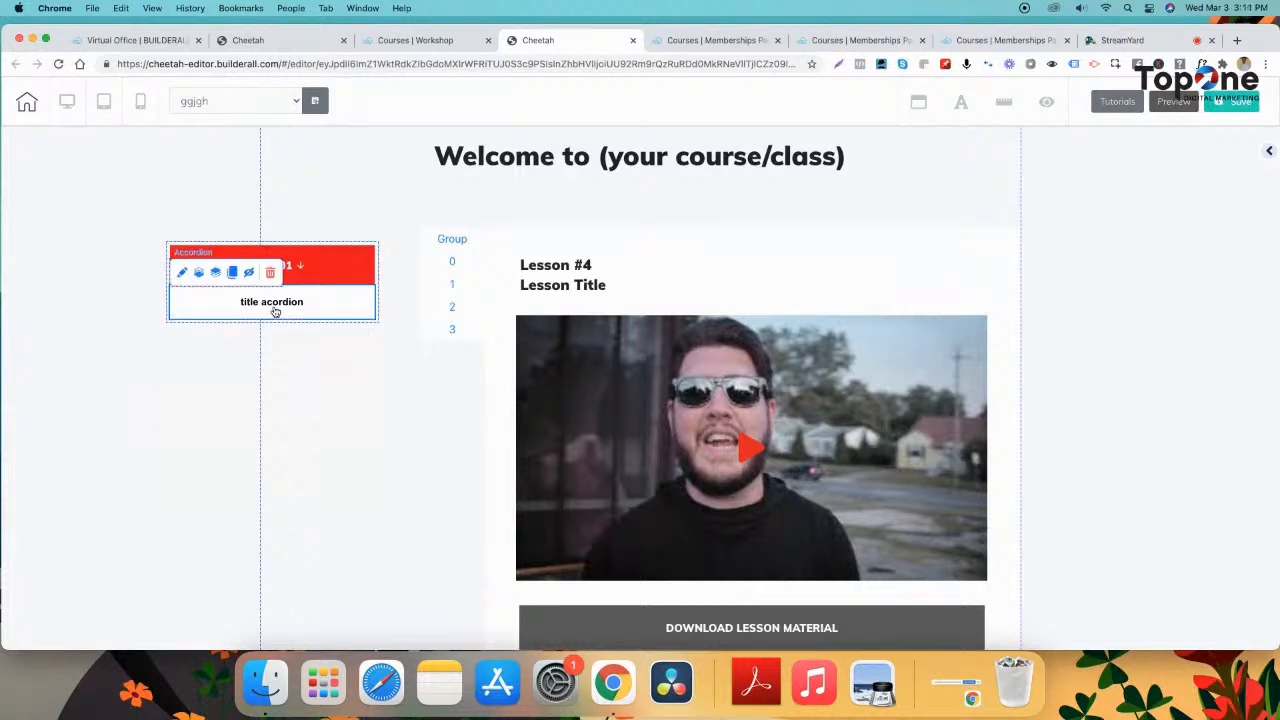
{"action": "left_click", "coordinate": [275, 312]}
{"action": "left_click", "coordinate": [275, 312]}
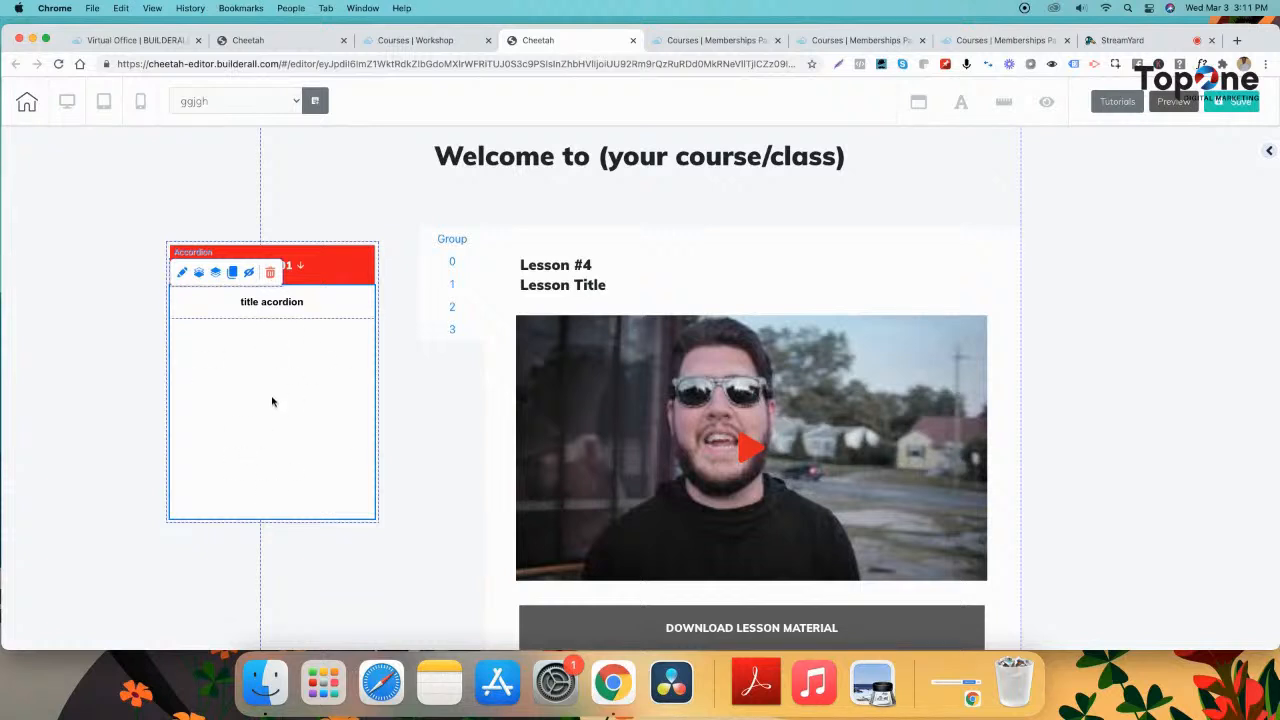
- Collapse the newly added blank accordion beneath Module 01 and delete it
{"action": "left_click", "coordinate": [275, 310]}
{"action": "left_click", "coordinate": [274, 274]}
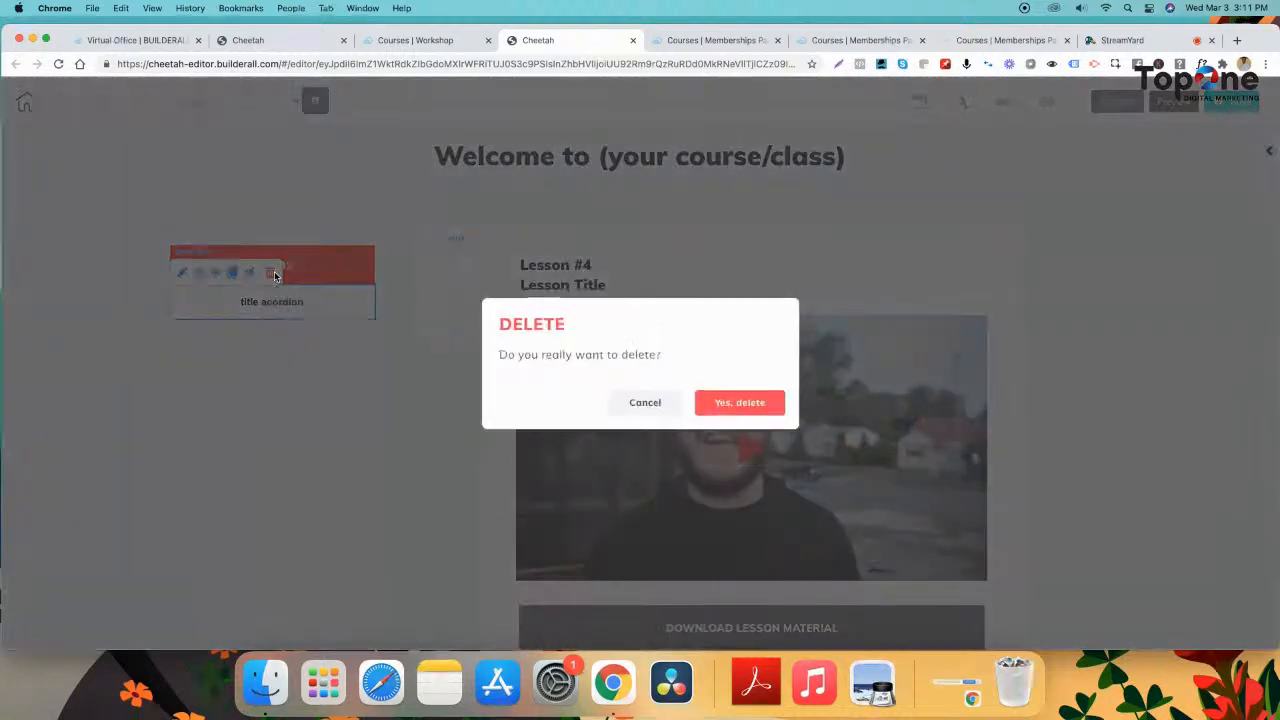
{"action": "left_click", "coordinate": [740, 402]}
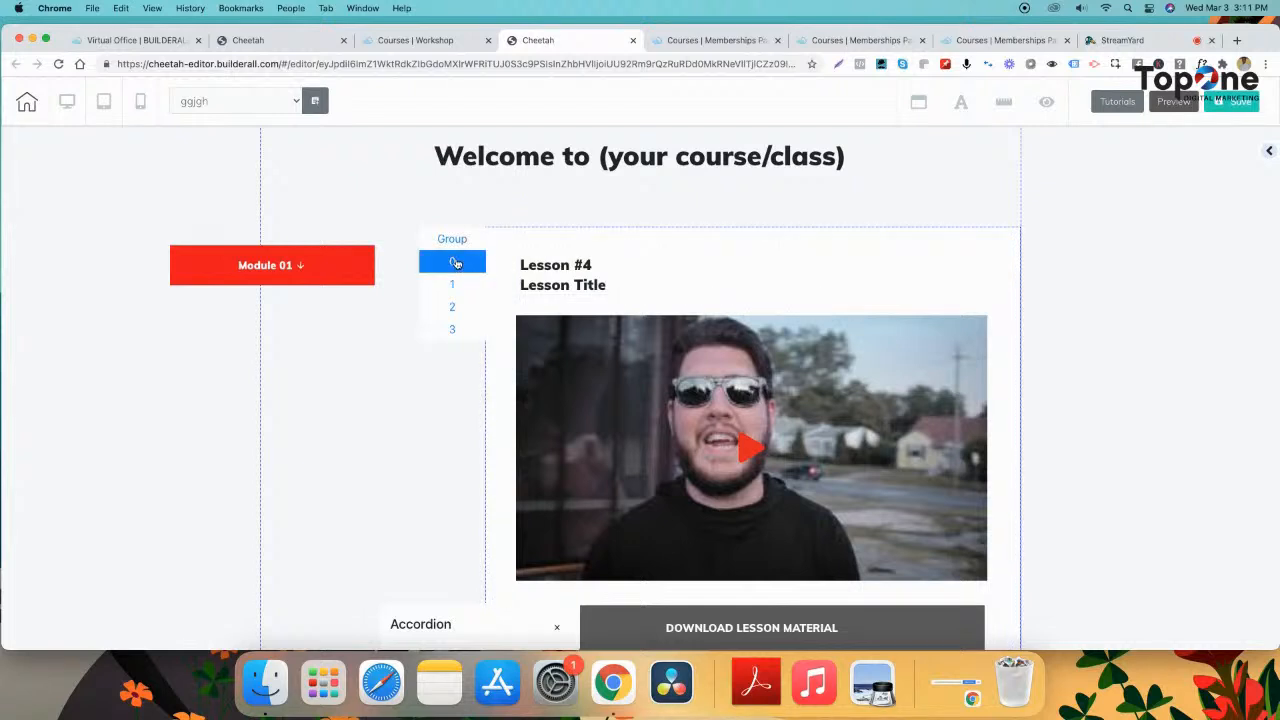
- Check the existing lesson slides and duplicate the Lesson #1 slide (page 0) within the slider
{"action": "left_click", "coordinate": [675, 241]}
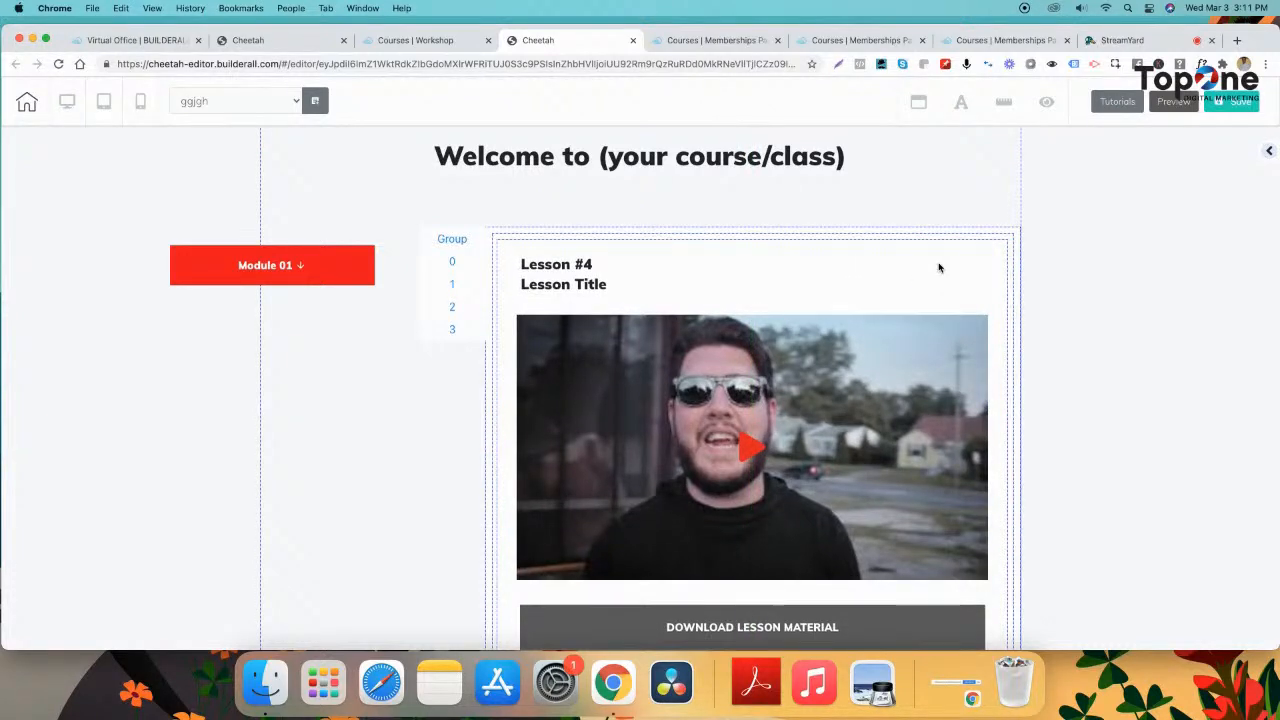
{"action": "left_click", "coordinate": [460, 287]}
{"action": "left_click", "coordinate": [460, 308]}
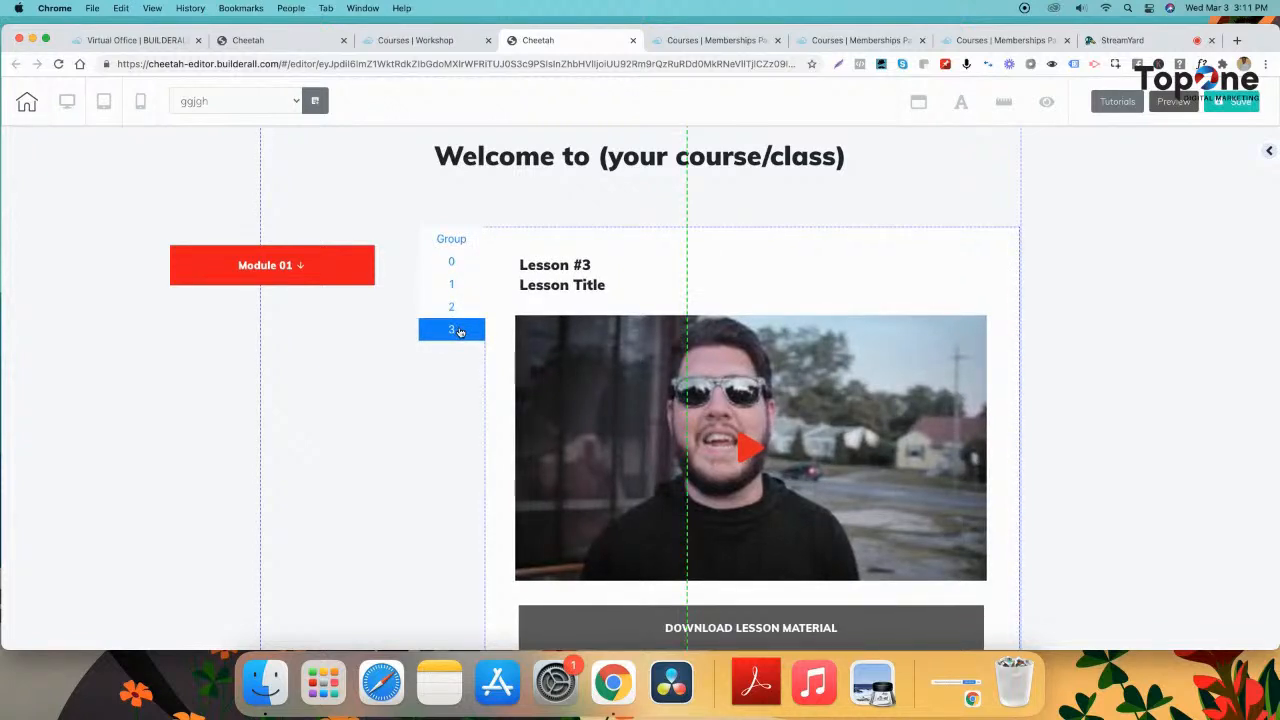
{"action": "left_click", "coordinate": [459, 332]}
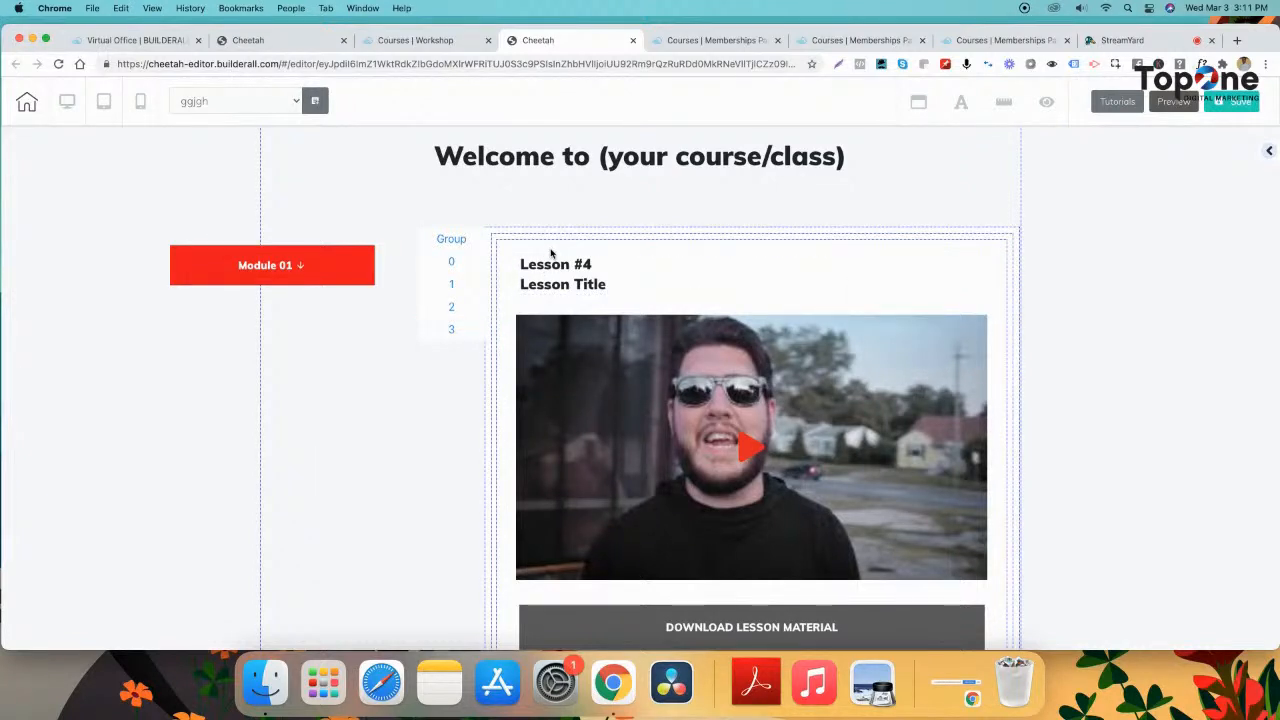
{"action": "left_click", "coordinate": [451, 307]}
{"action": "left_click", "coordinate": [460, 270]}
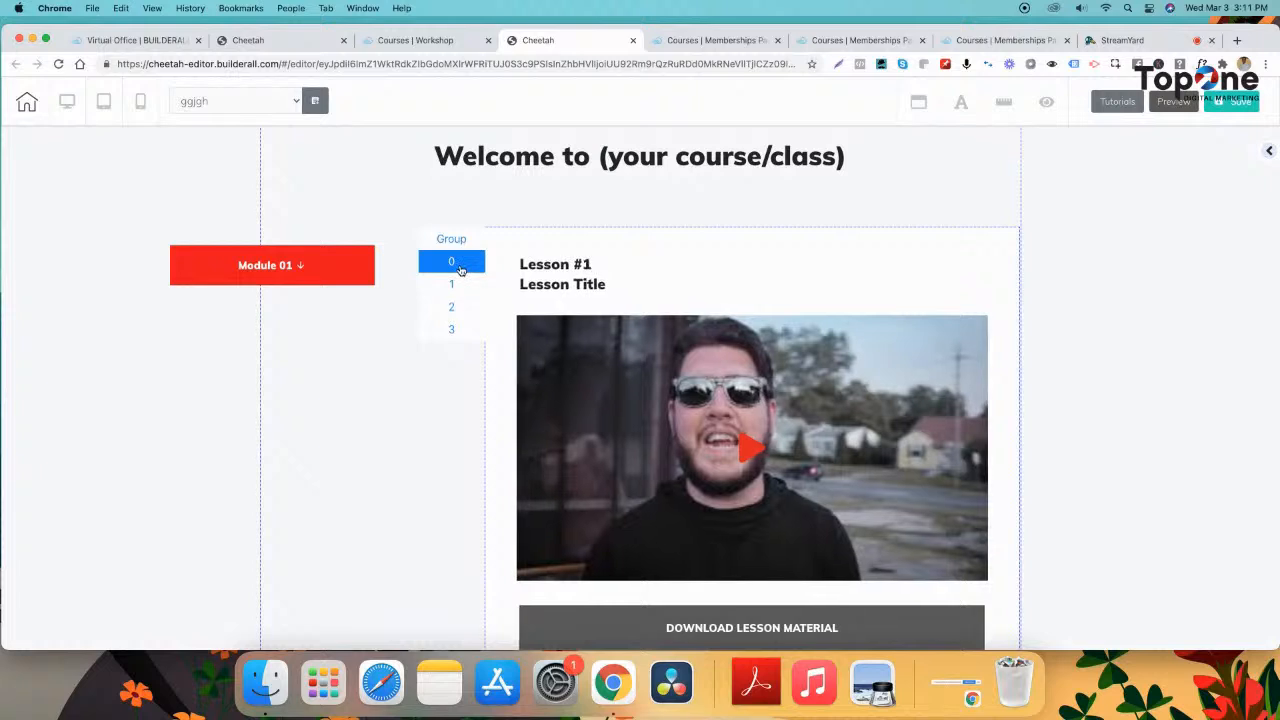
{"action": "left_click", "coordinate": [462, 270]}
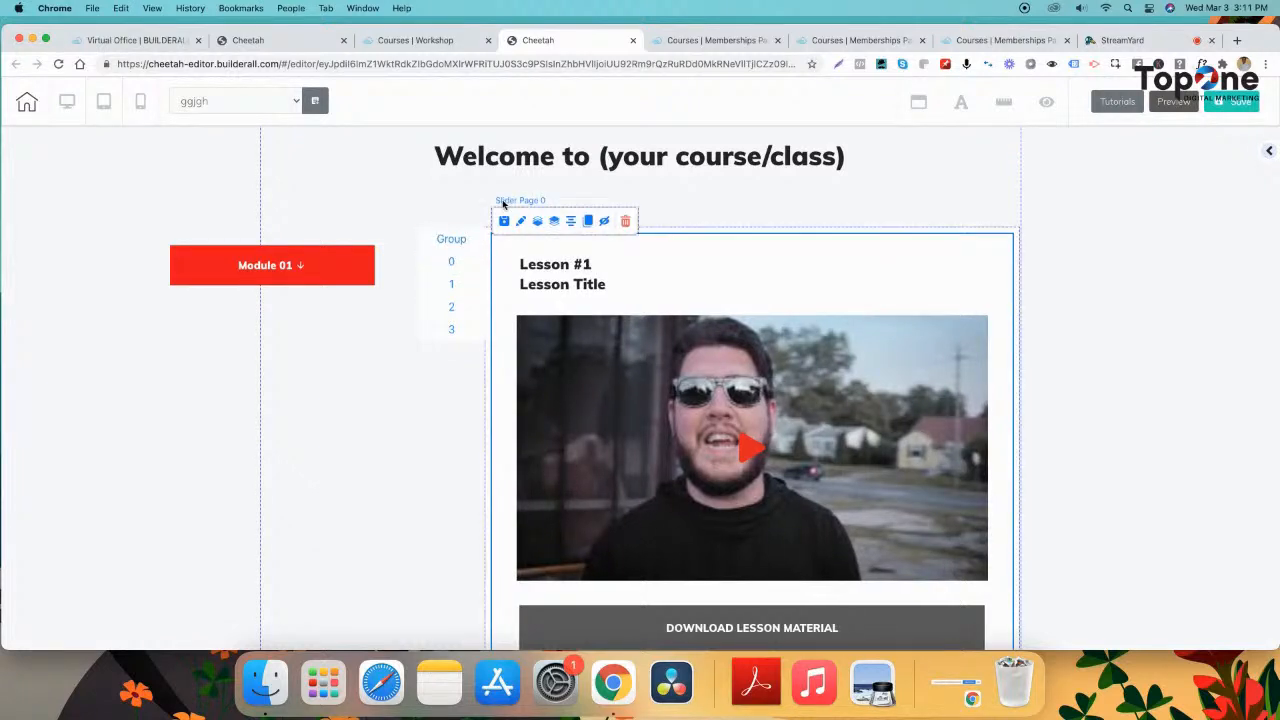
{"action": "left_click", "coordinate": [588, 222]}
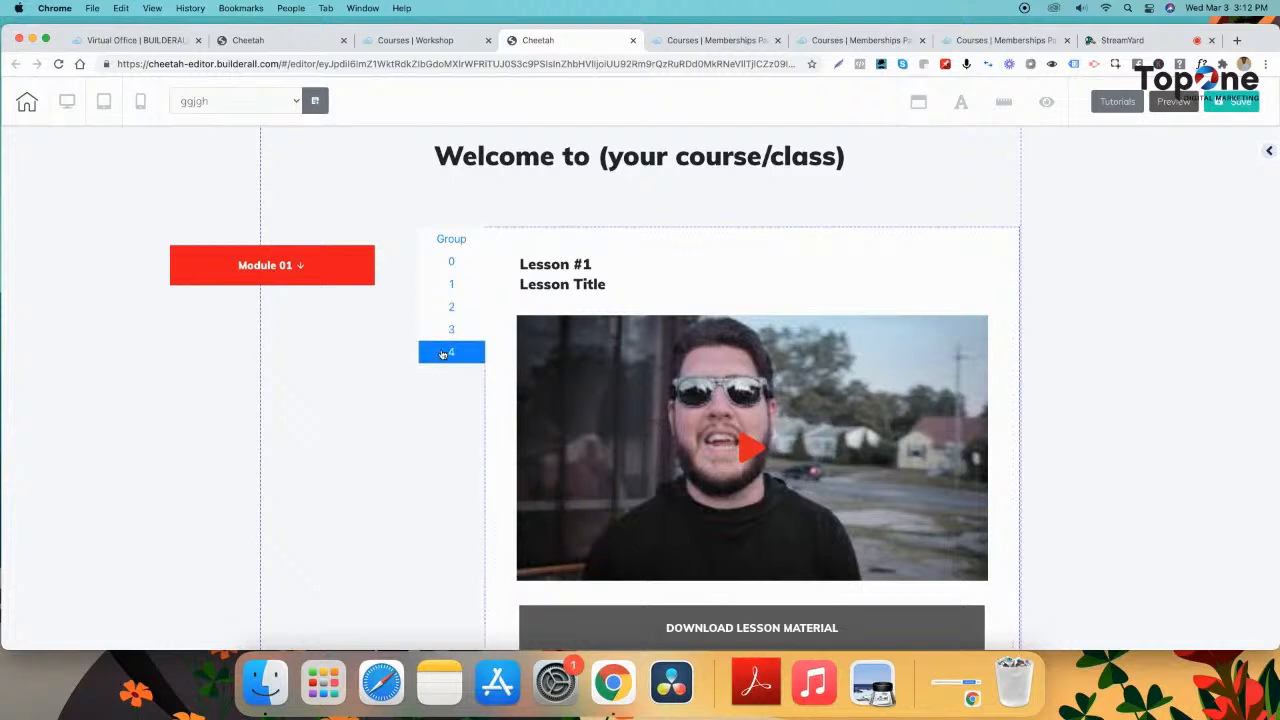
{"action": "scroll", "coordinate": [460, 355], "scroll_direction": "down", "scroll_amount": 2}
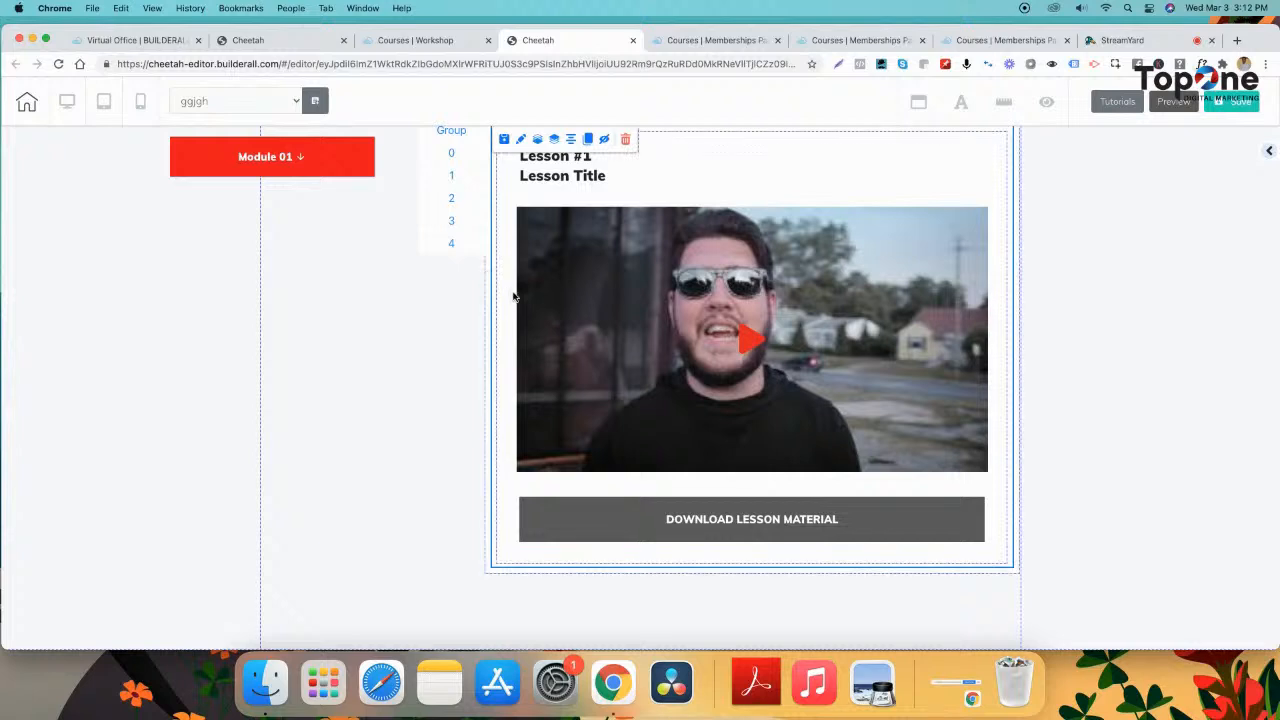
{"action": "scroll", "coordinate": [592, 234], "scroll_direction": "up", "scroll_amount": 3}
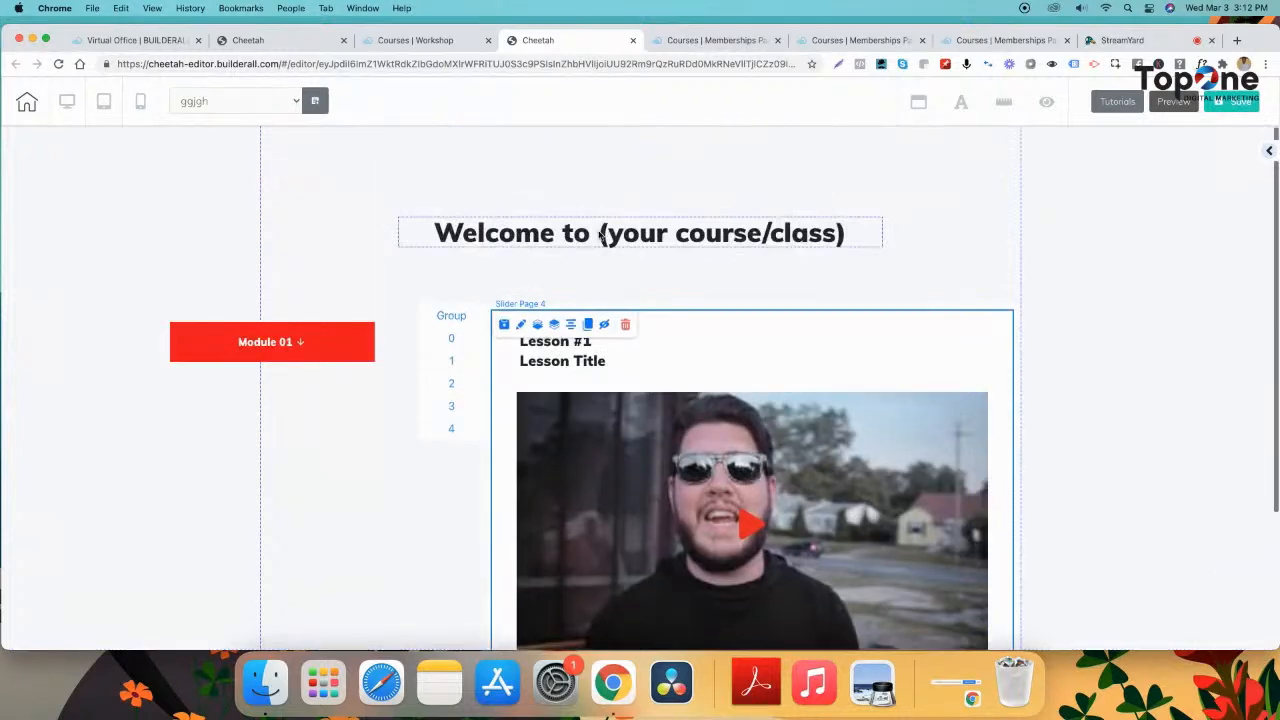
{"action": "left_click", "coordinate": [524, 324]}
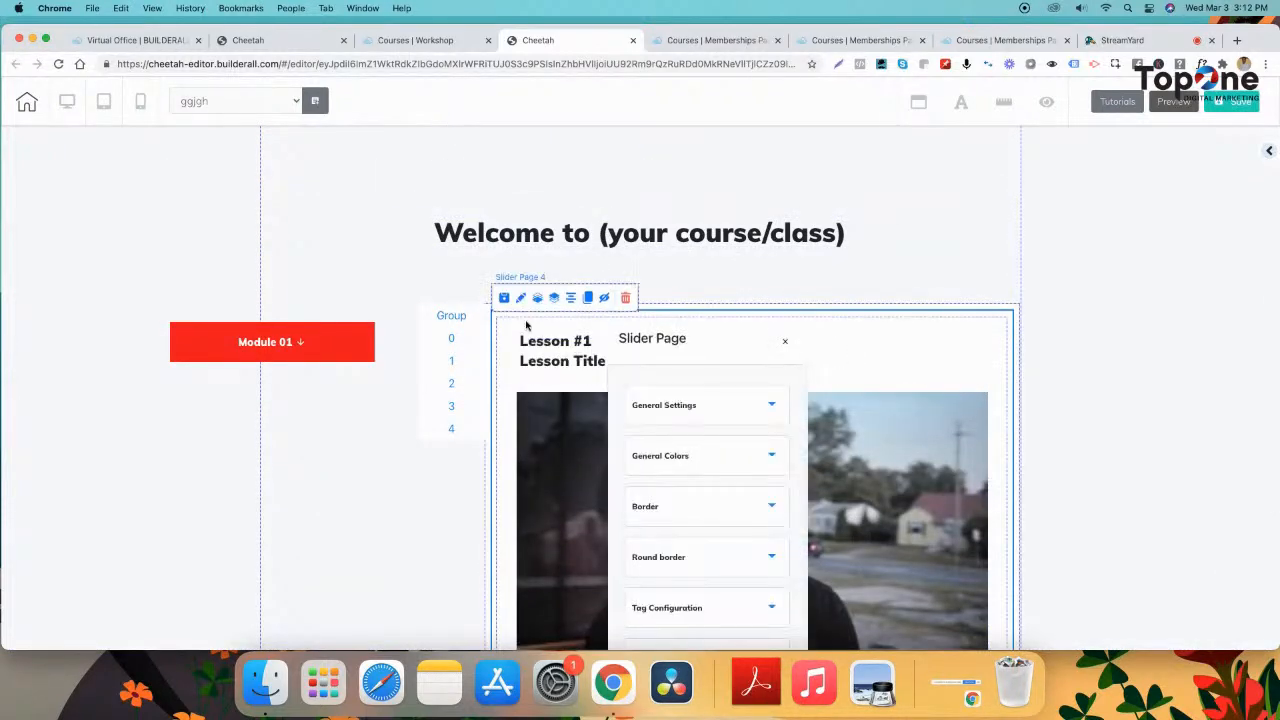
{"action": "left_click", "coordinate": [651, 404]}
{"action": "left_click", "coordinate": [650, 474]}
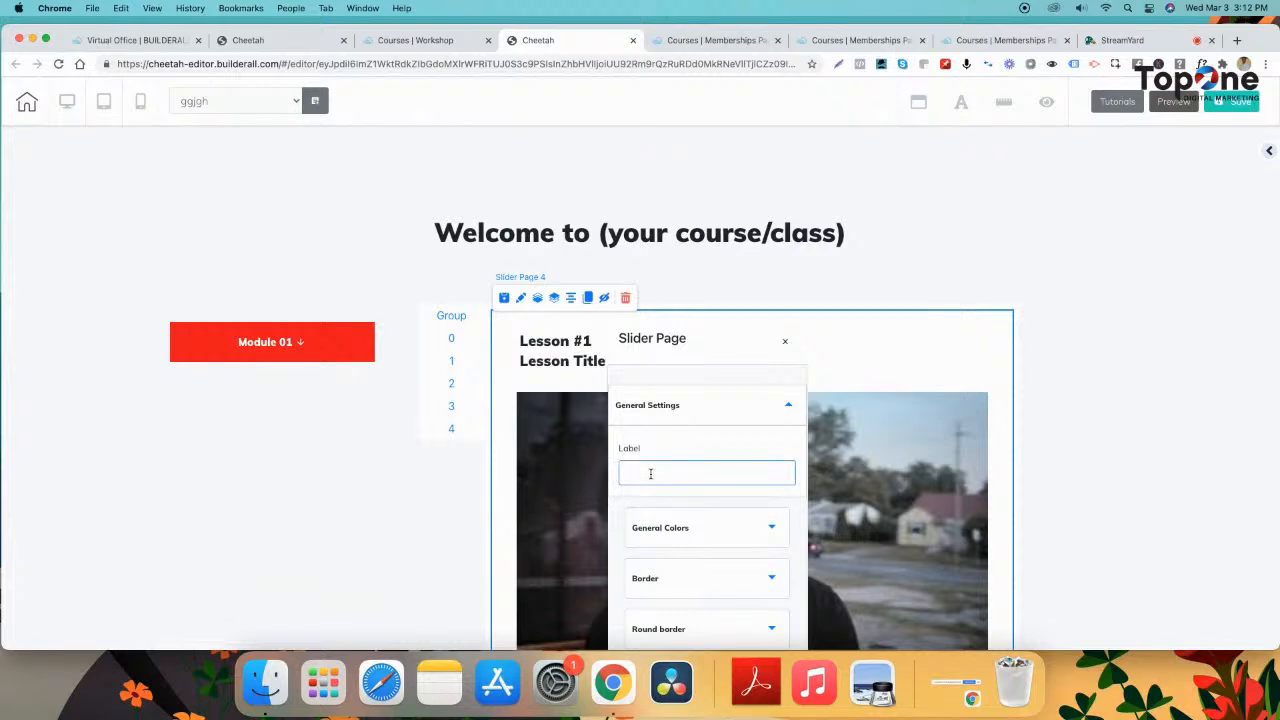
{"action": "left_click", "coordinate": [786, 345]}
- Expand Module 01 and change the lowest lesson button's text to "Lesson 5"
{"action": "left_click", "coordinate": [302, 343]}
{"action": "left_click", "coordinate": [302, 343]}
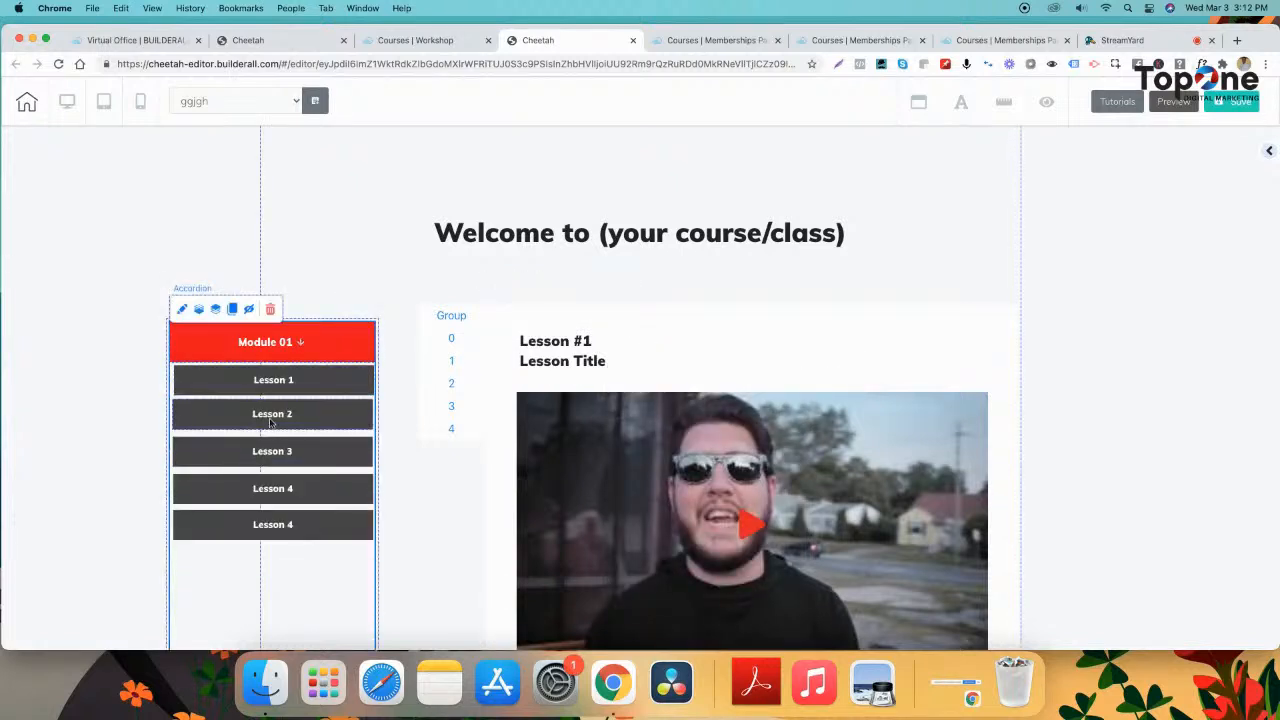
{"action": "left_click", "coordinate": [264, 532]}
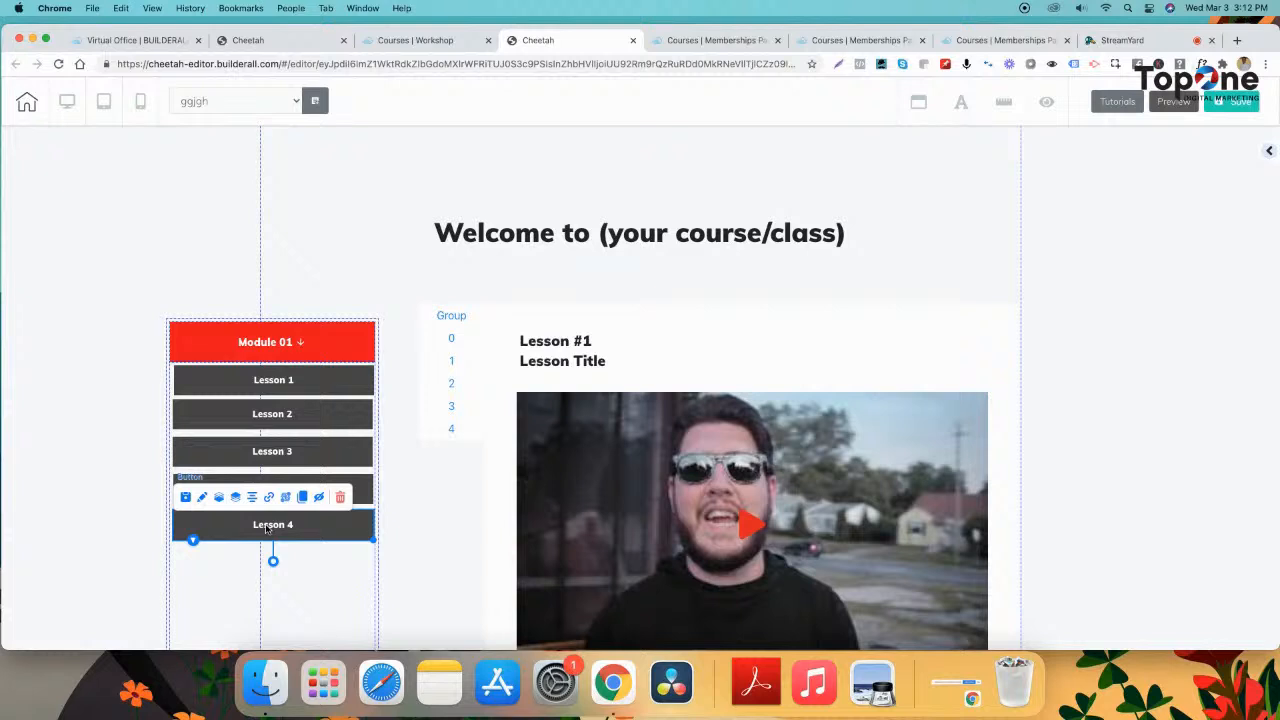
{"action": "left_click", "coordinate": [200, 498]}
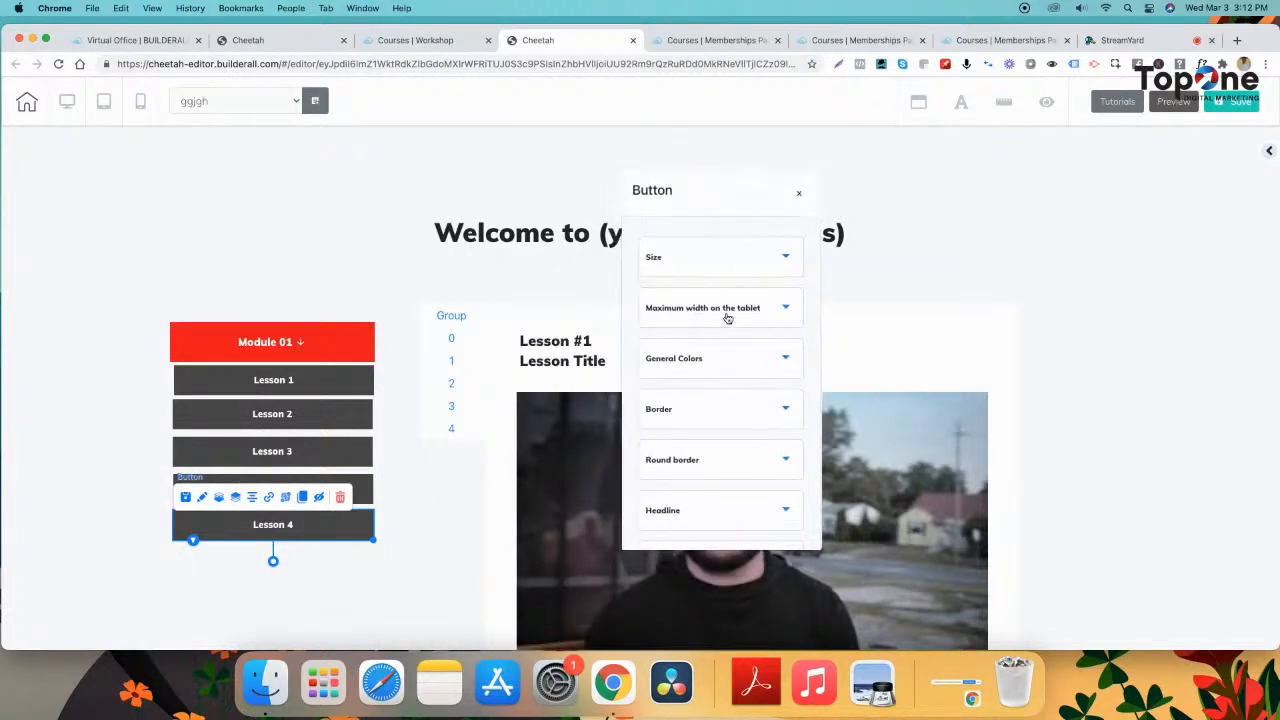
{"action": "left_click", "coordinate": [703, 514]}
{"action": "scroll", "coordinate": [703, 515], "scroll_direction": "down", "scroll_amount": 2}
{"action": "left_click", "coordinate": [694, 459]}
{"action": "key", "text": "BackSpace"}
{"action": "type", "text": "5"}
{"action": "scroll", "coordinate": [693, 358], "scroll_direction": "up", "scroll_amount": 2}
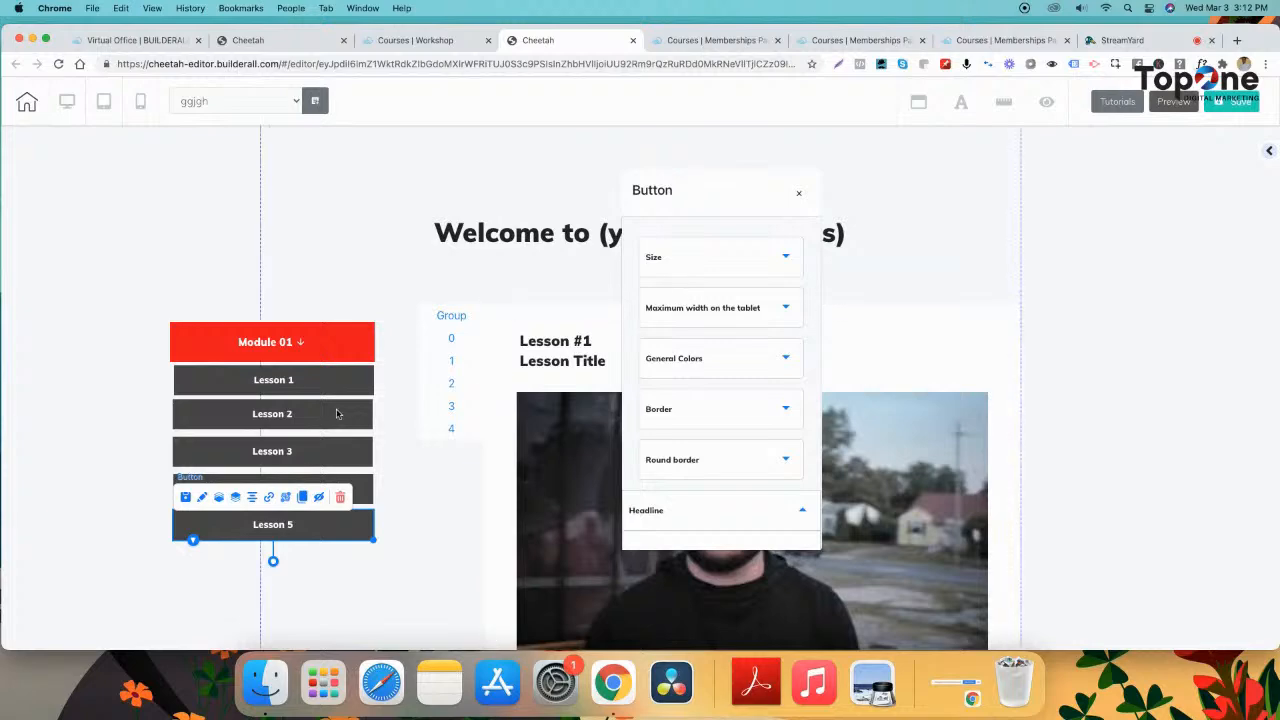
- Link the Lesson 5 button to page 5 of the rotation banner
{"action": "left_click", "coordinate": [268, 498]}
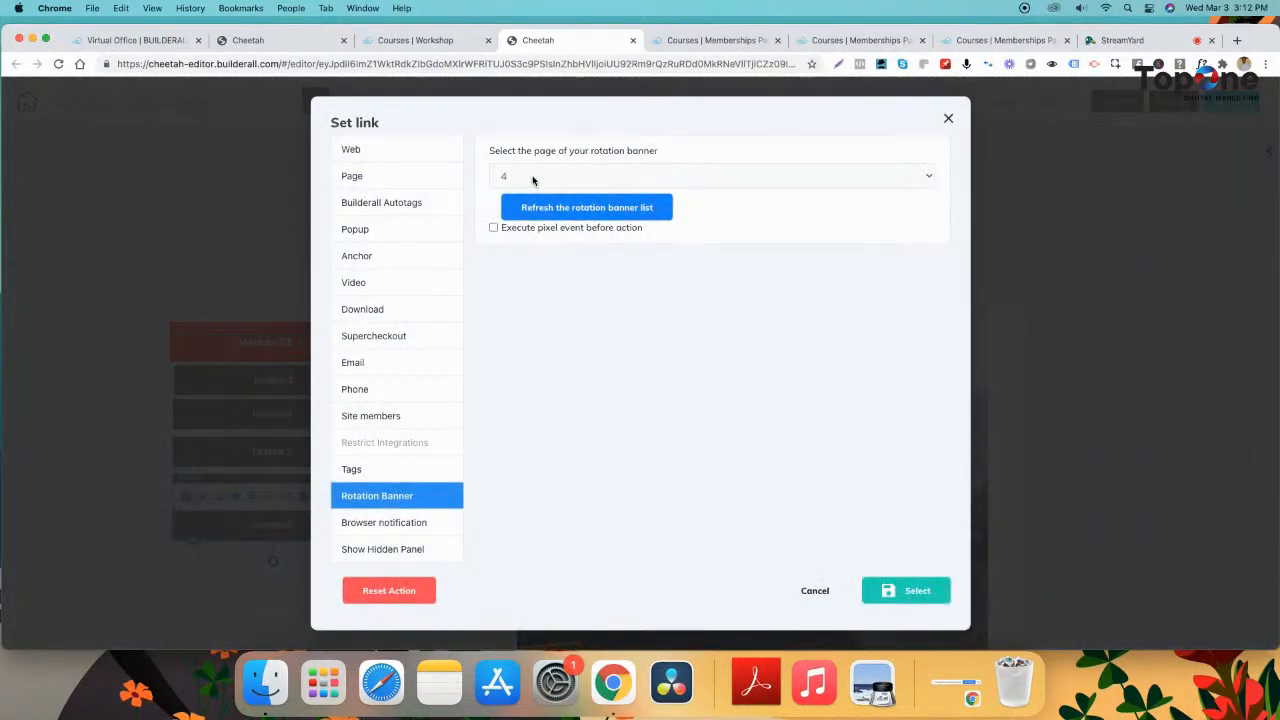
{"action": "left_click", "coordinate": [532, 177]}
{"action": "left_click", "coordinate": [522, 194]}
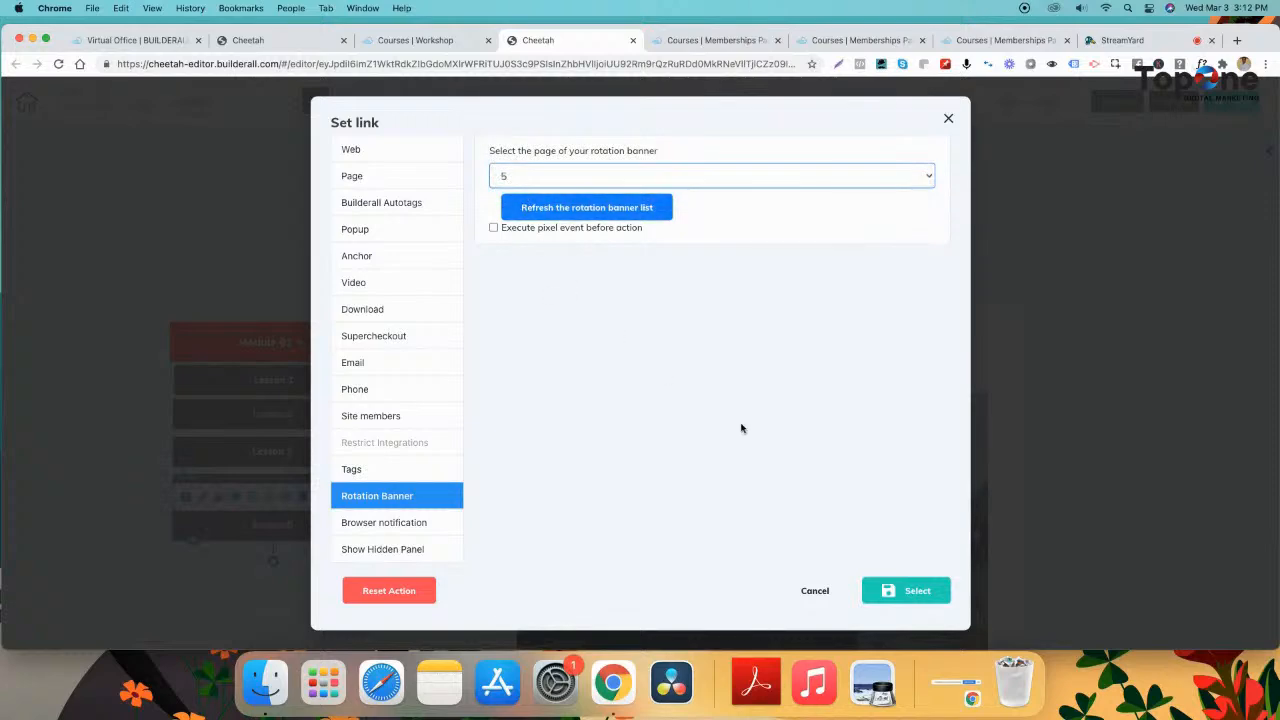
{"action": "left_click", "coordinate": [918, 591]}
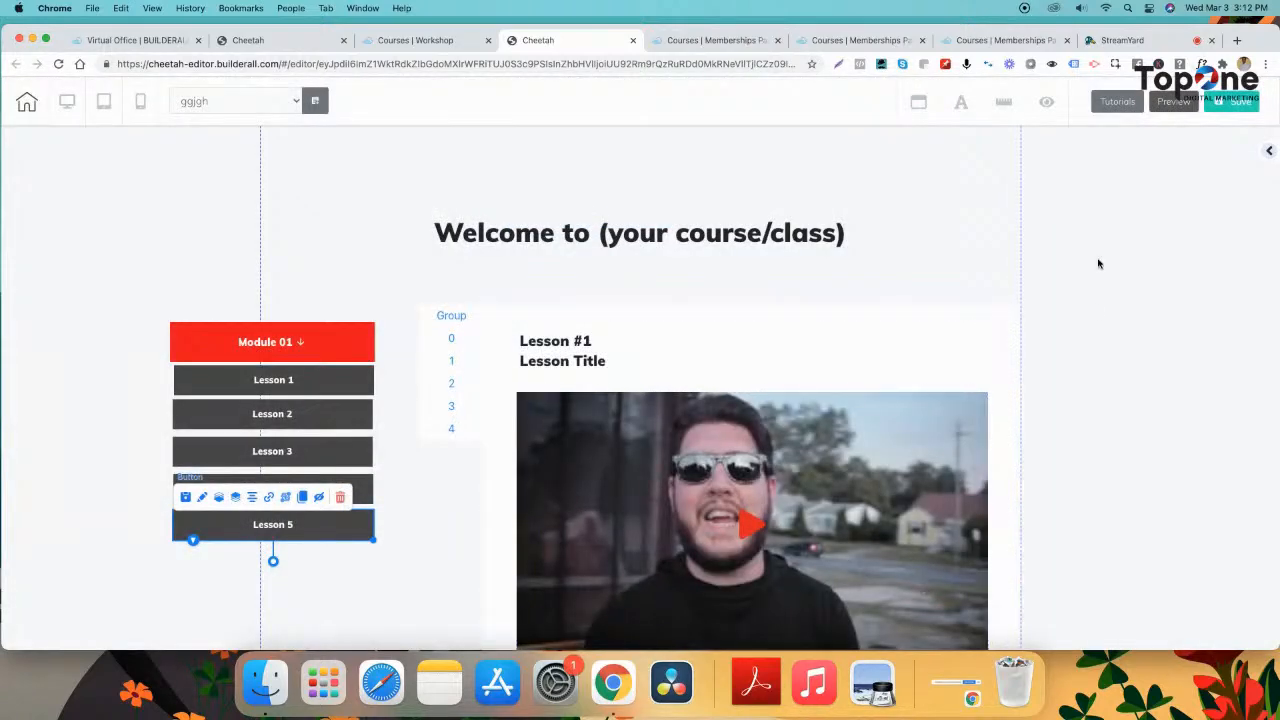
- Save and publish the site, and reload the live Workshop course page
{"action": "left_click", "coordinate": [1230, 103]}
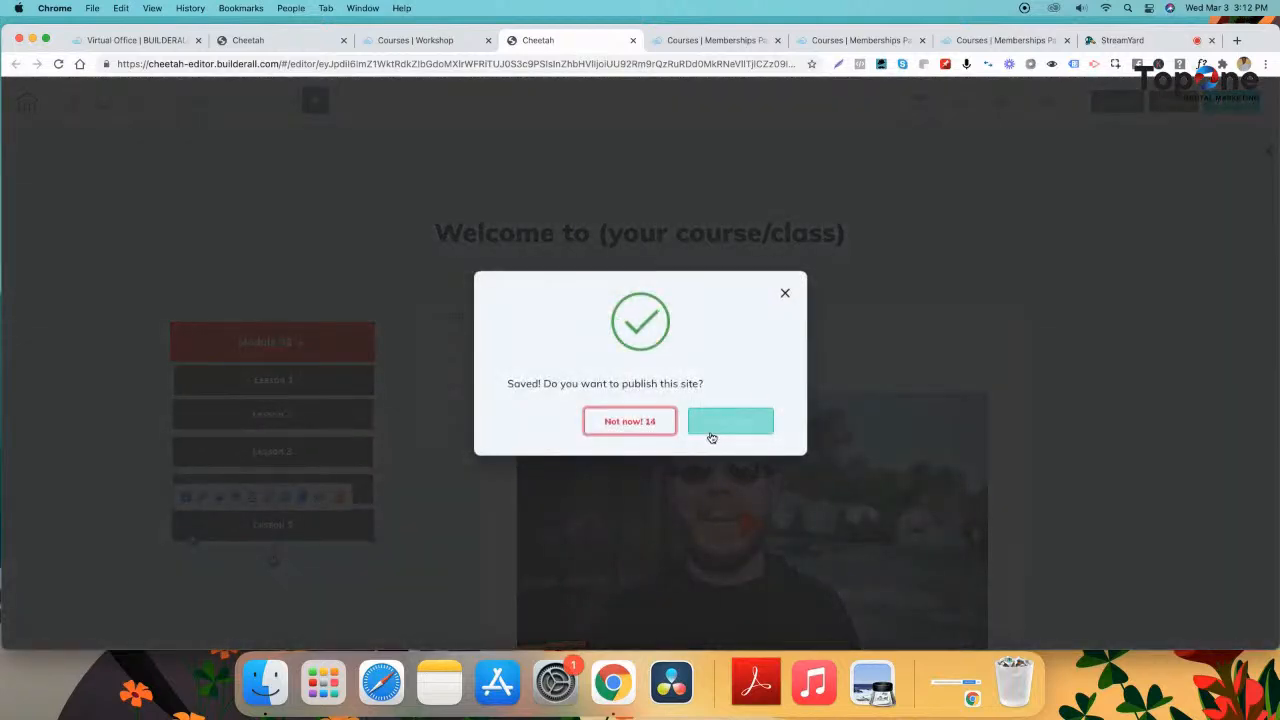
{"action": "left_click", "coordinate": [713, 431]}
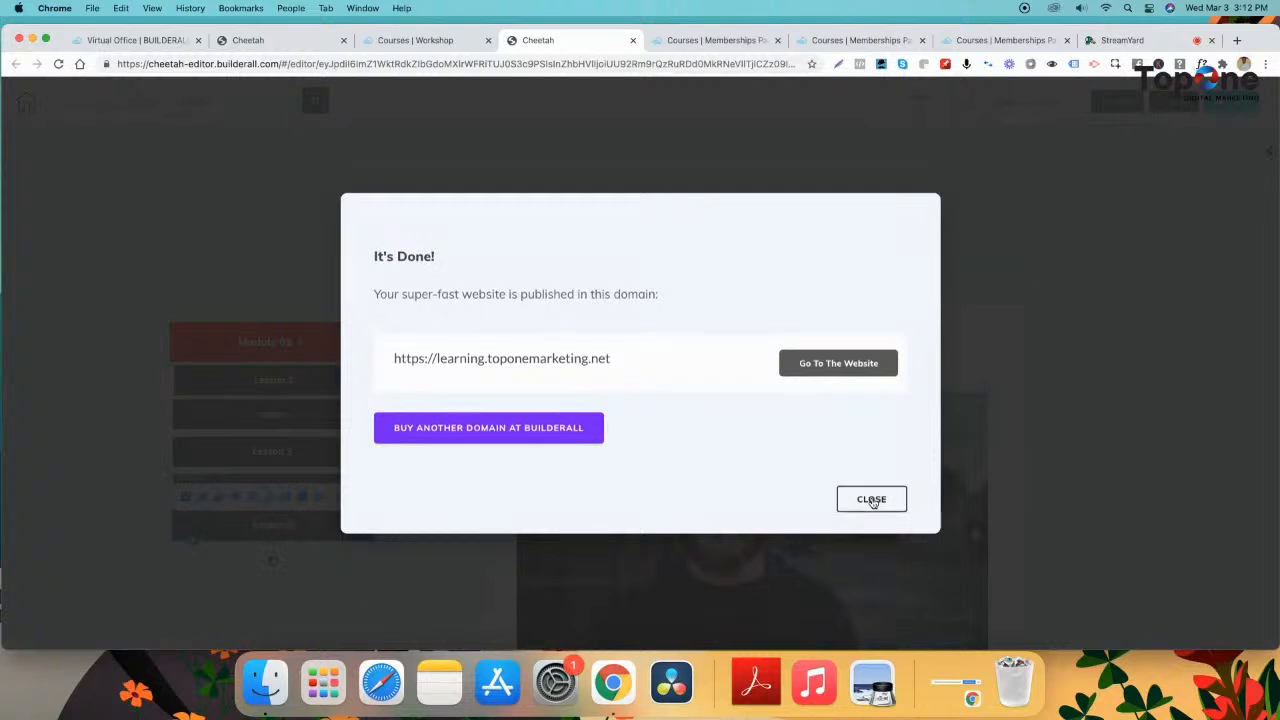
{"action": "left_click", "coordinate": [869, 500]}
{"action": "left_click", "coordinate": [424, 42]}
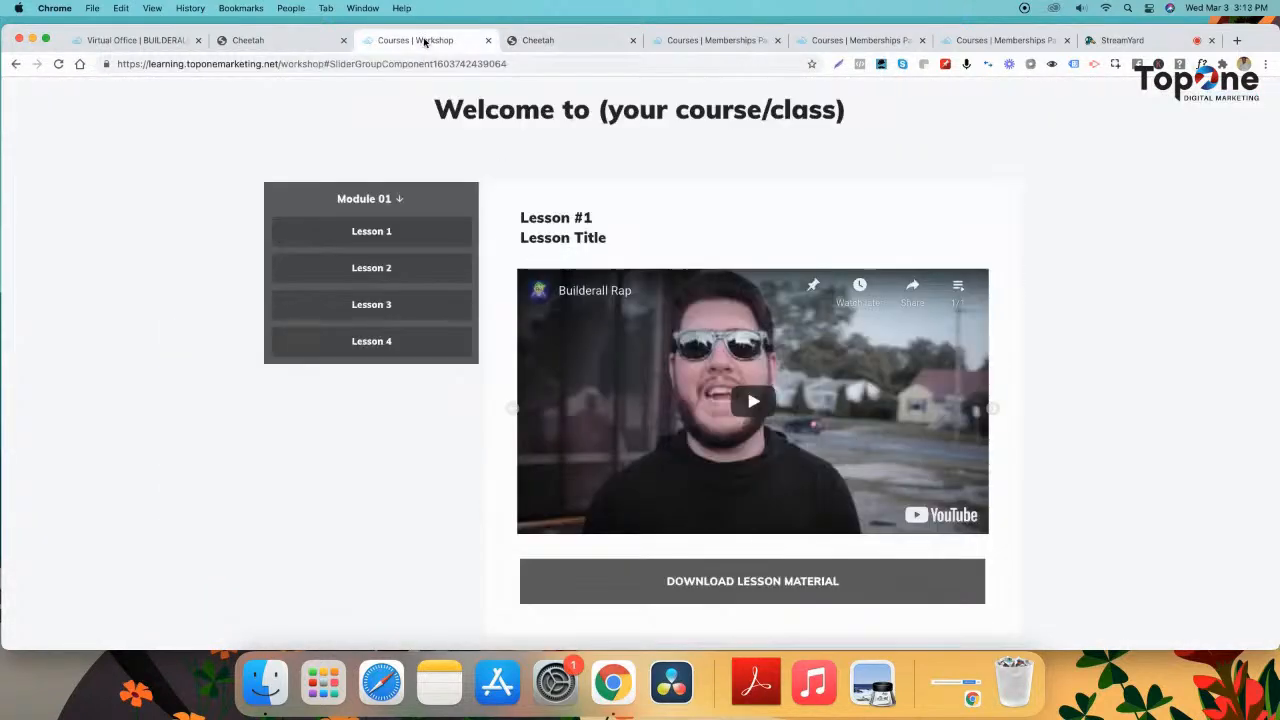
{"action": "left_click", "coordinate": [59, 66]}
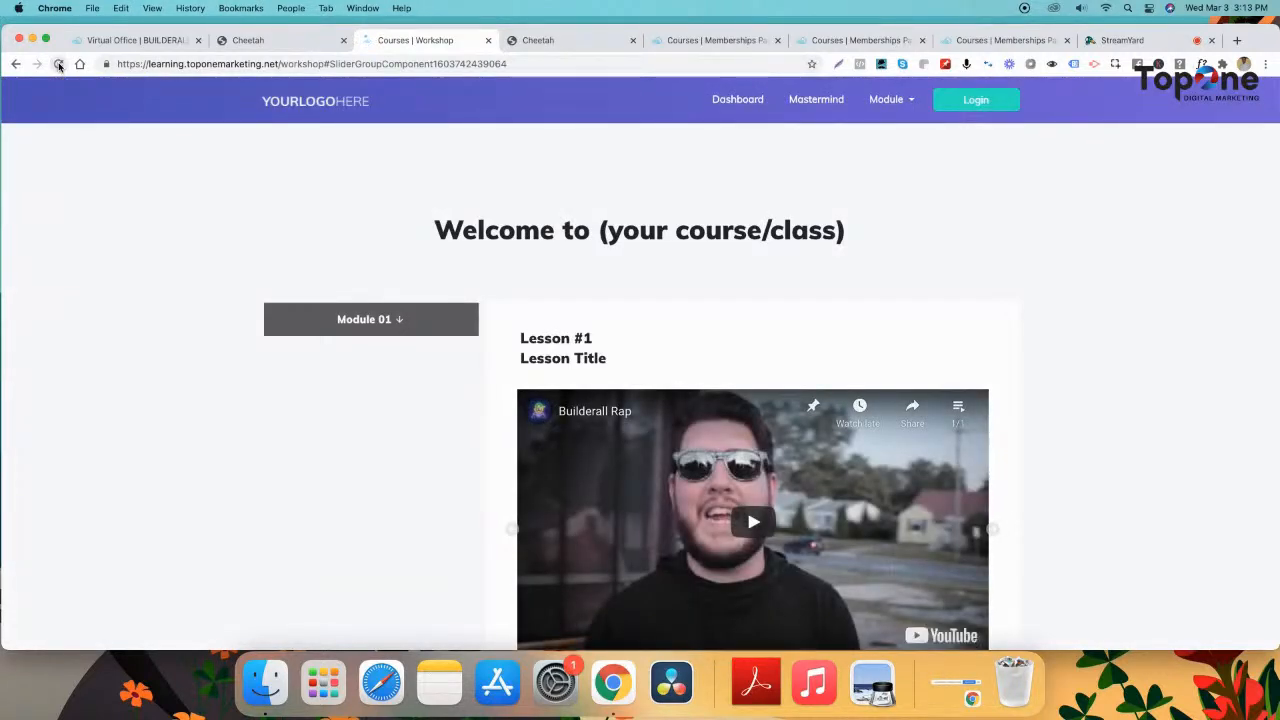
- Reload the live Workshop page, expand Module 01 and test the Lesson 5 and Lesson 4 buttons
{"action": "left_click", "coordinate": [59, 66]}
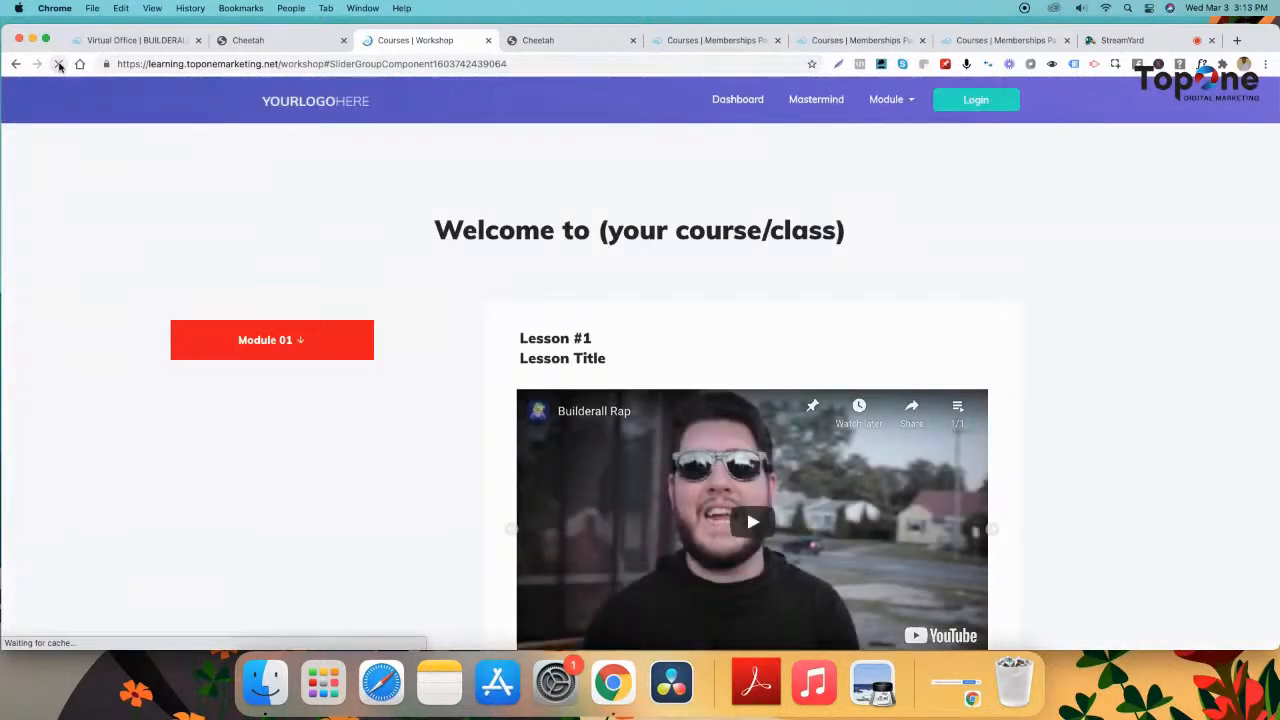
{"action": "left_click", "coordinate": [273, 345]}
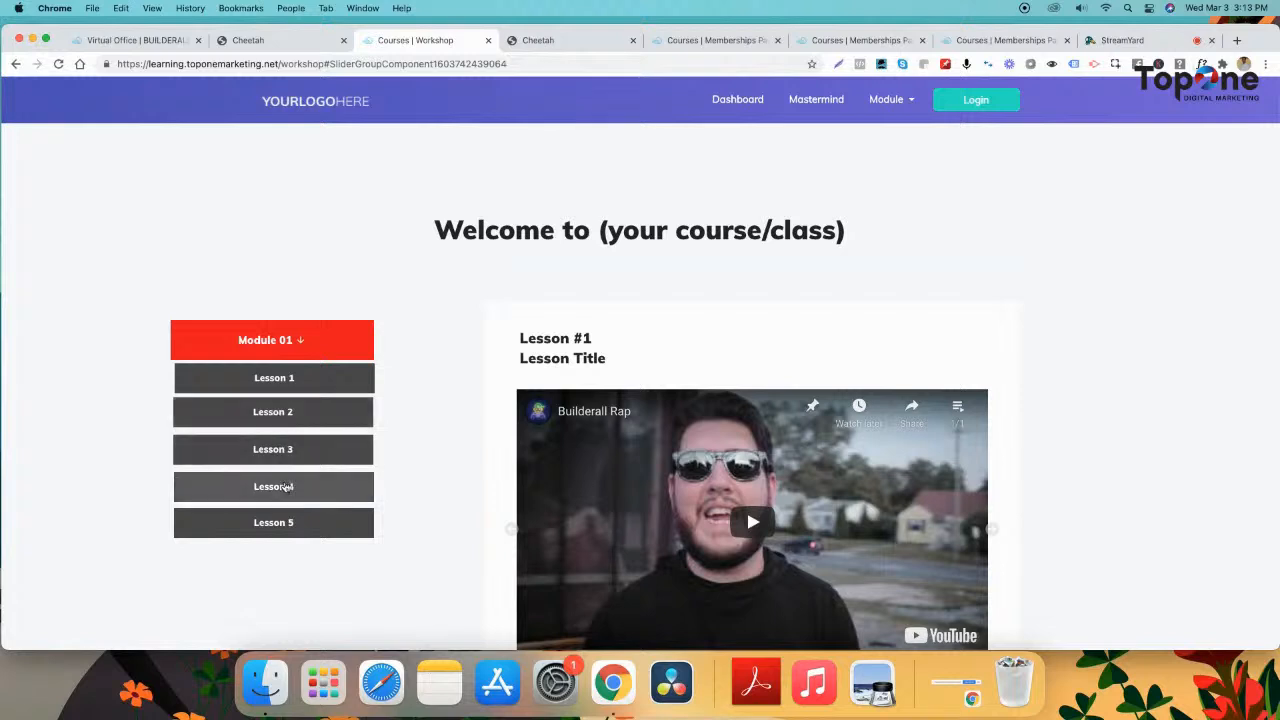
{"action": "left_click", "coordinate": [282, 528]}
{"action": "left_click", "coordinate": [277, 498]}
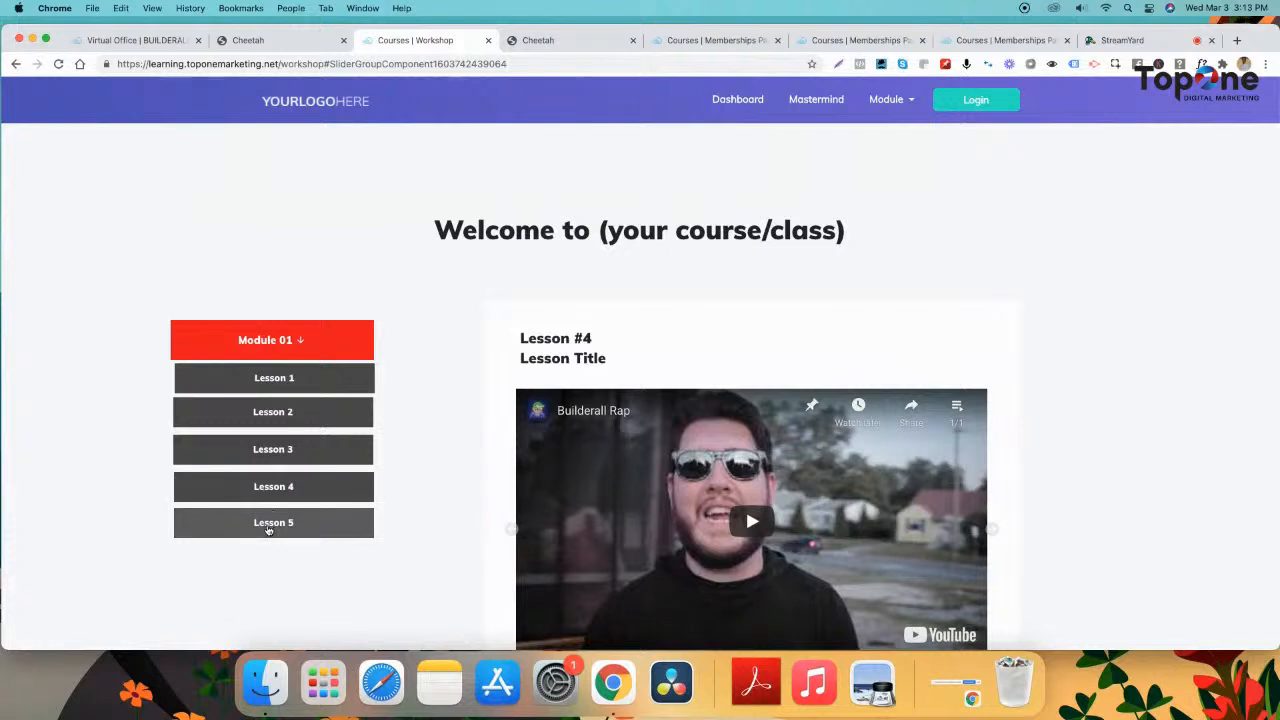
- Return to the Cheetah editor and change the heading on slider page 4 to "Lesson #5"
{"action": "left_click", "coordinate": [537, 45]}
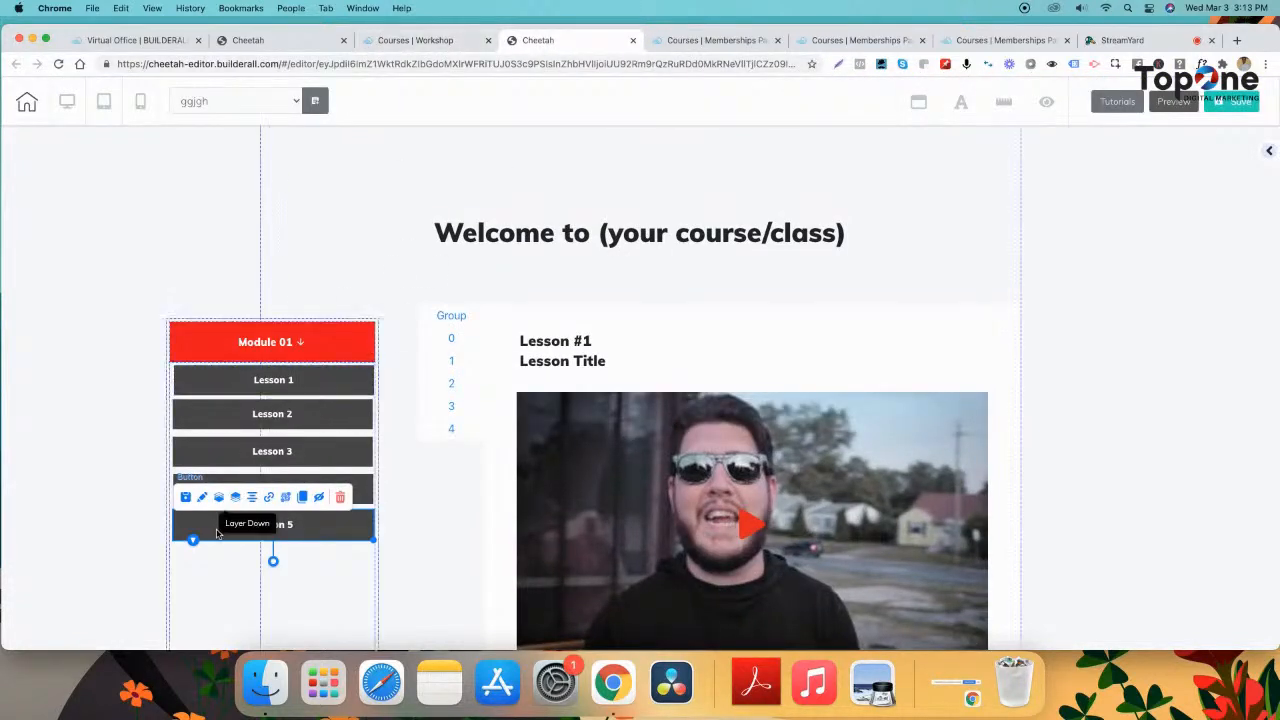
{"action": "left_click", "coordinate": [453, 430]}
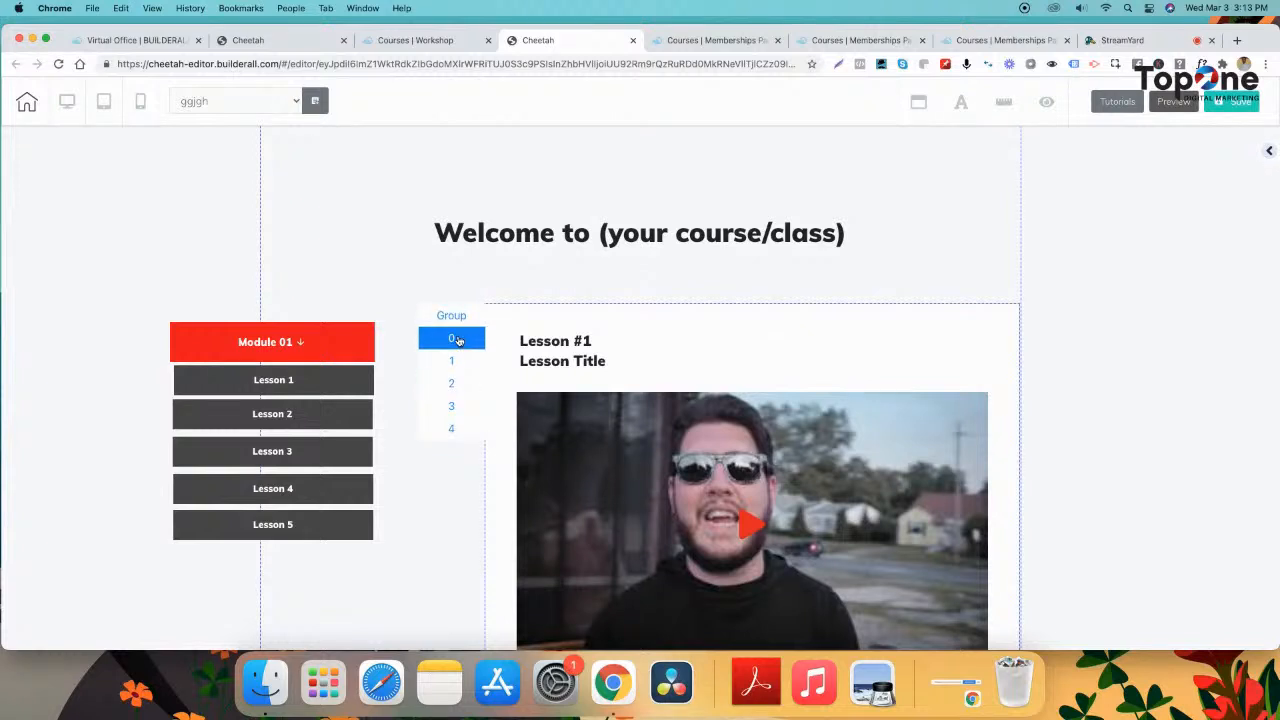
{"action": "left_click", "coordinate": [453, 430]}
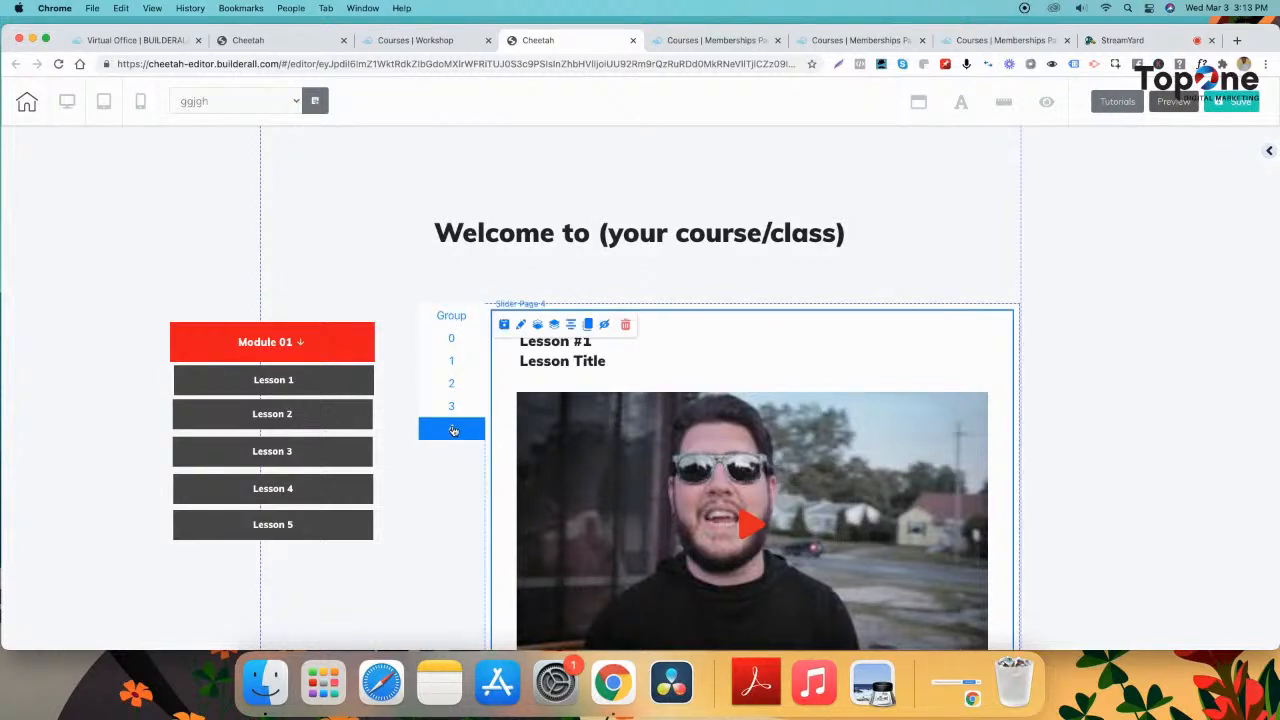
{"action": "left_click", "coordinate": [540, 351]}
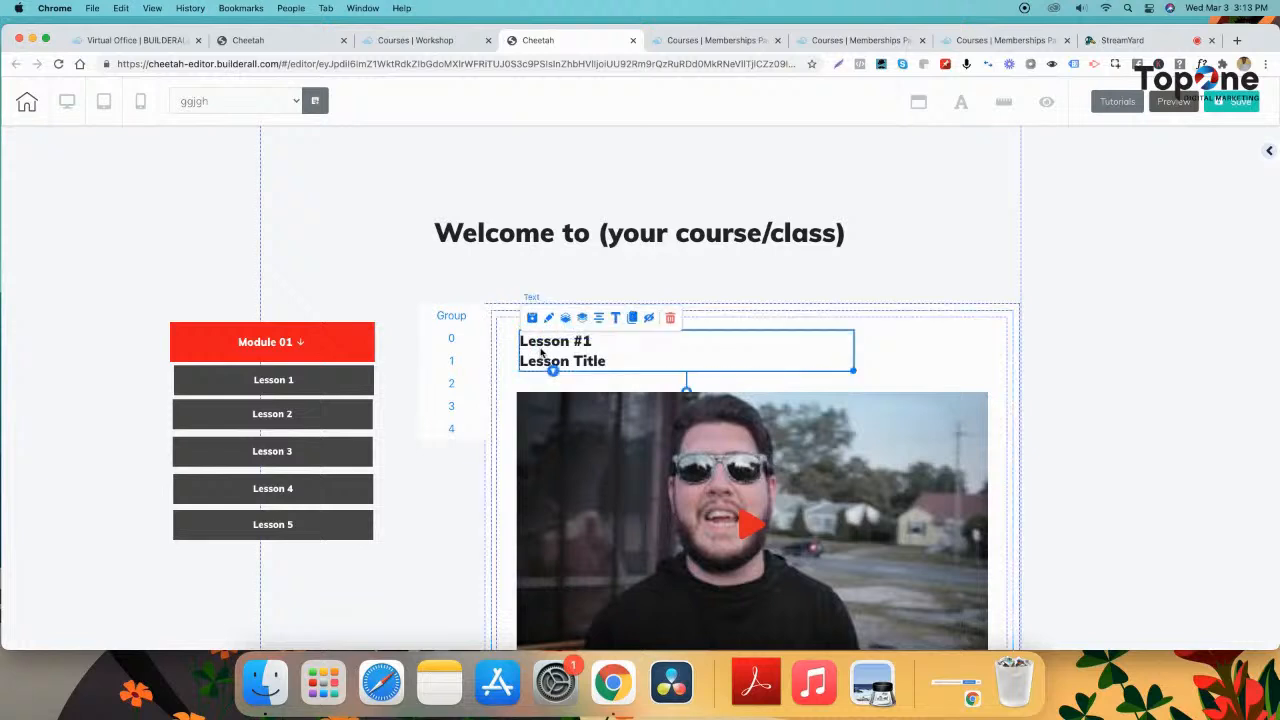
{"action": "left_click", "coordinate": [589, 342]}
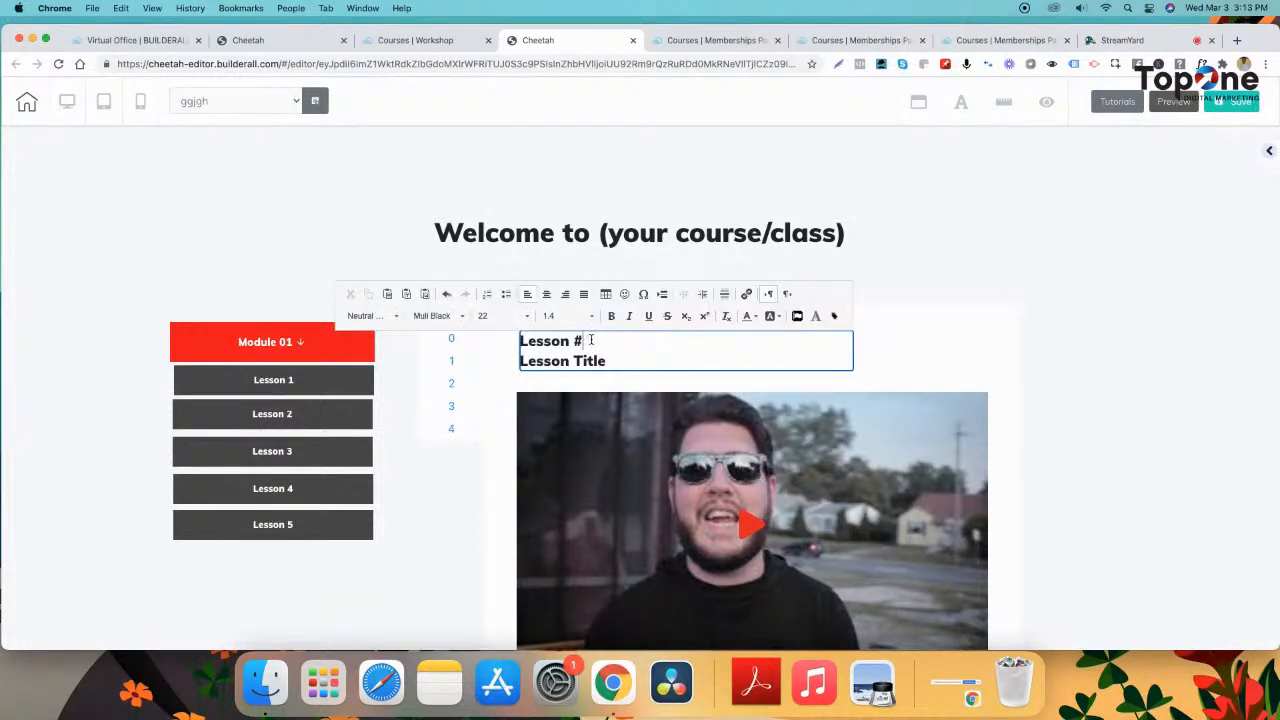
- Save the course page and publish the site
{"action": "left_click", "coordinate": [1236, 104]}
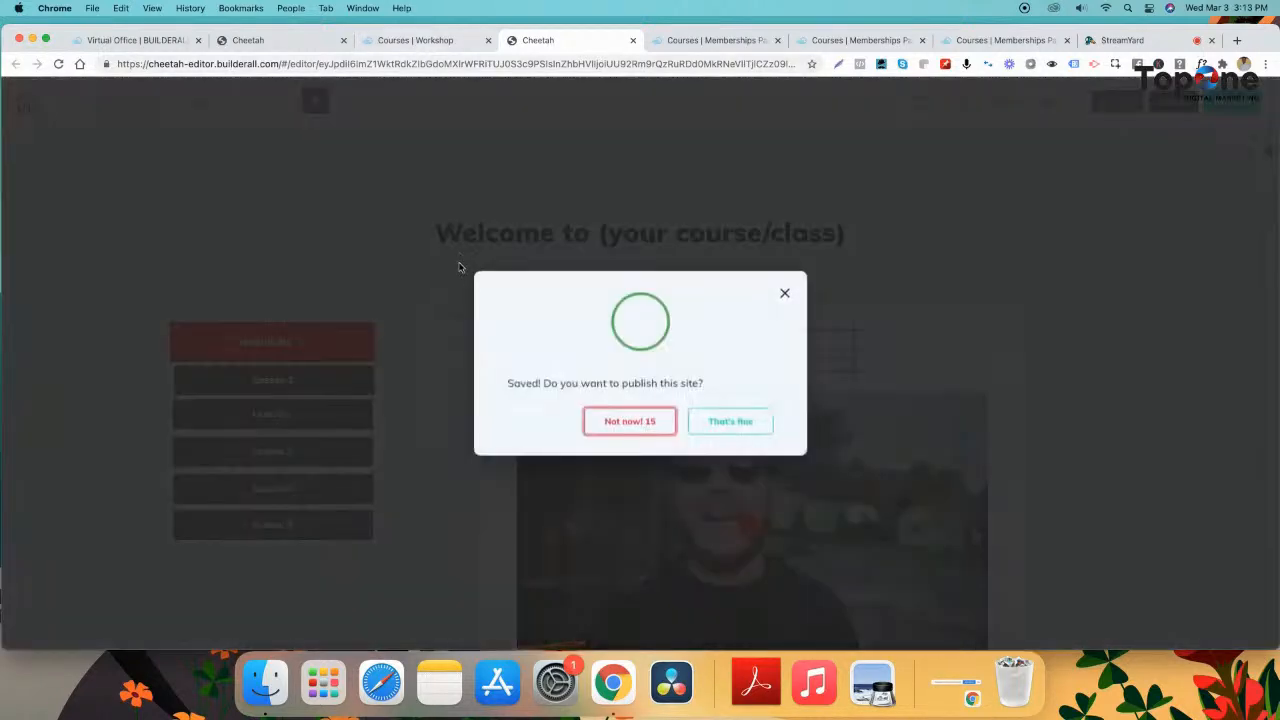
{"action": "left_click", "coordinate": [702, 422]}
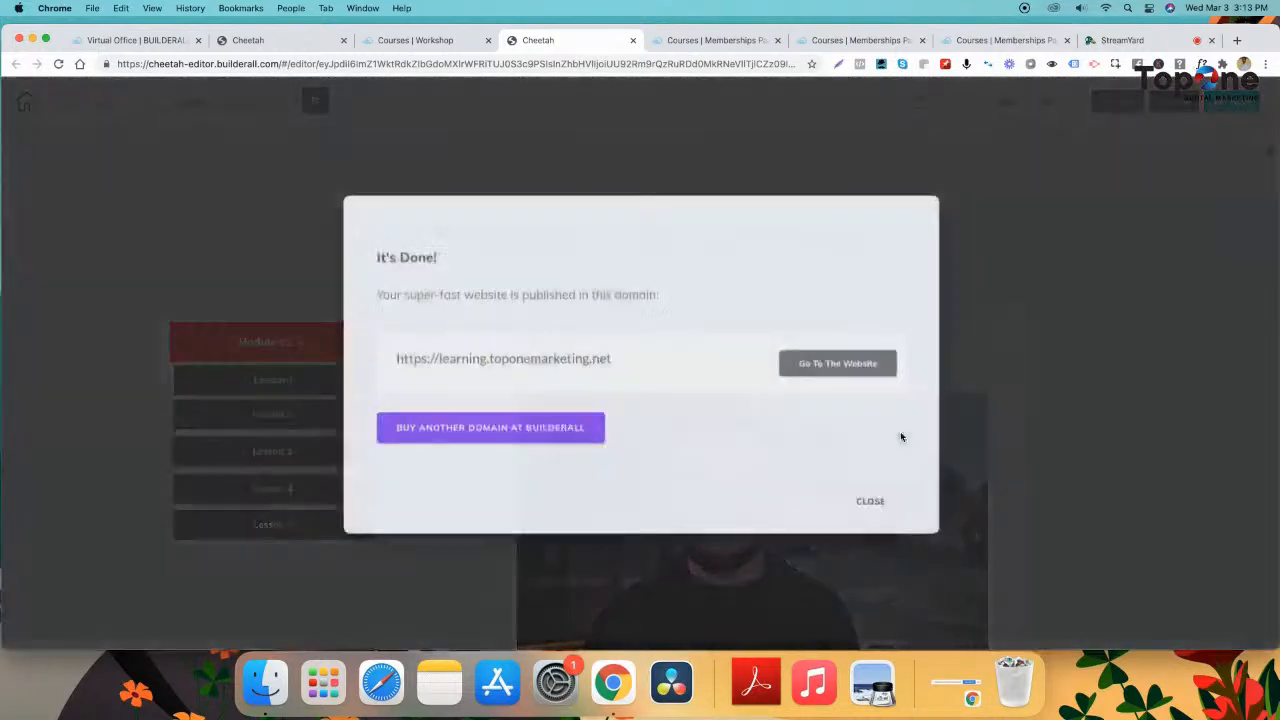
{"action": "left_click", "coordinate": [872, 503]}
- Reload the live Workshop page, expand Module 01 and check which slides the Lesson 5 and Lesson 4 buttons show
{"action": "left_click", "coordinate": [393, 40]}
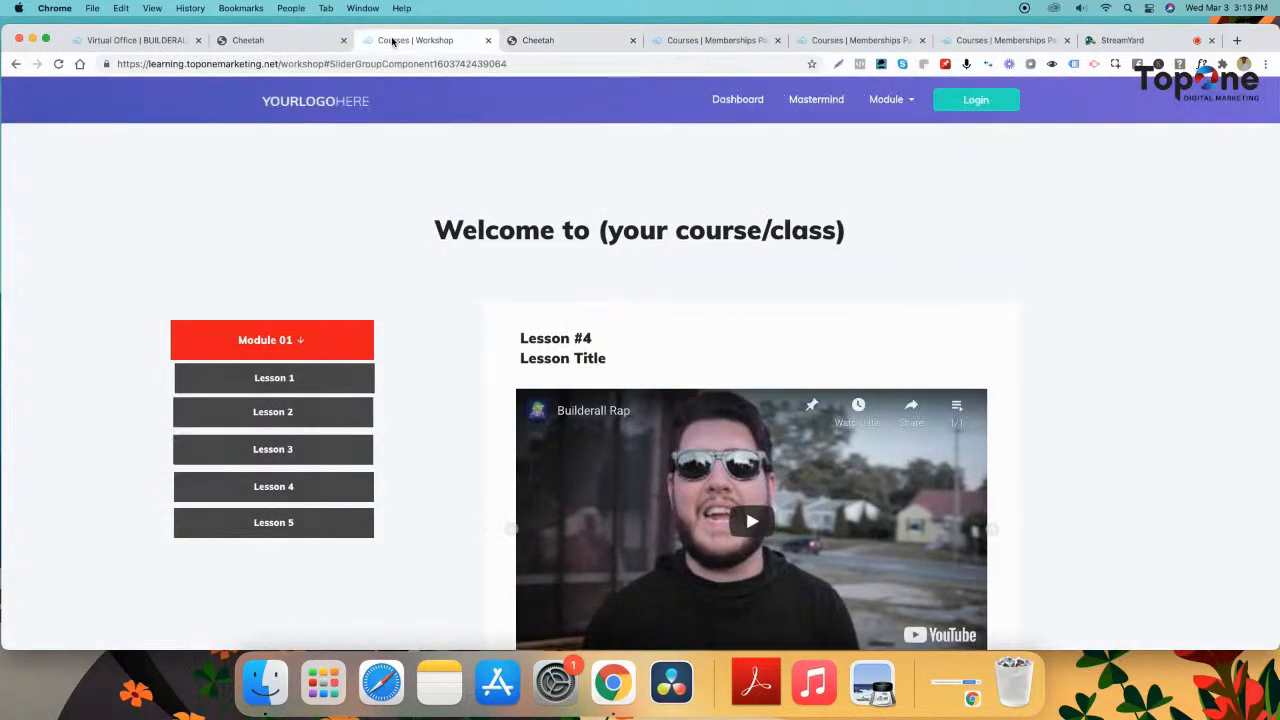
{"action": "left_click", "coordinate": [58, 65]}
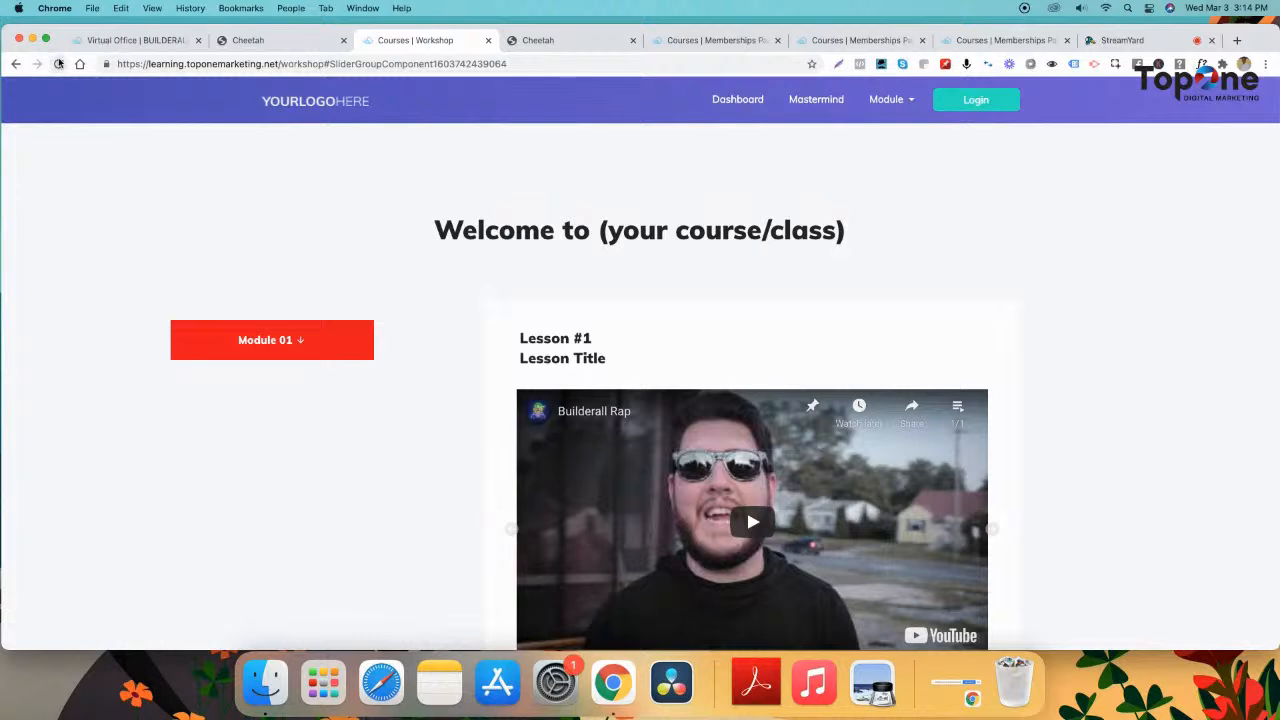
{"action": "left_click", "coordinate": [59, 63]}
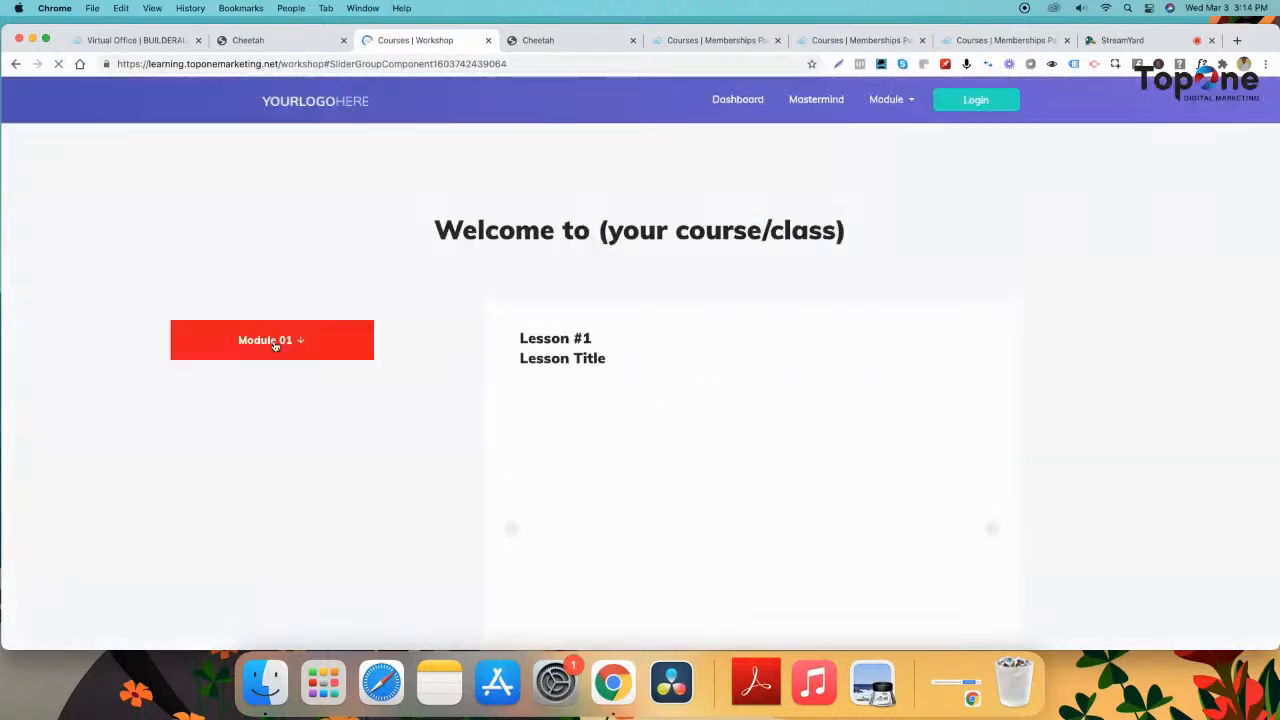
{"action": "left_click", "coordinate": [272, 342]}
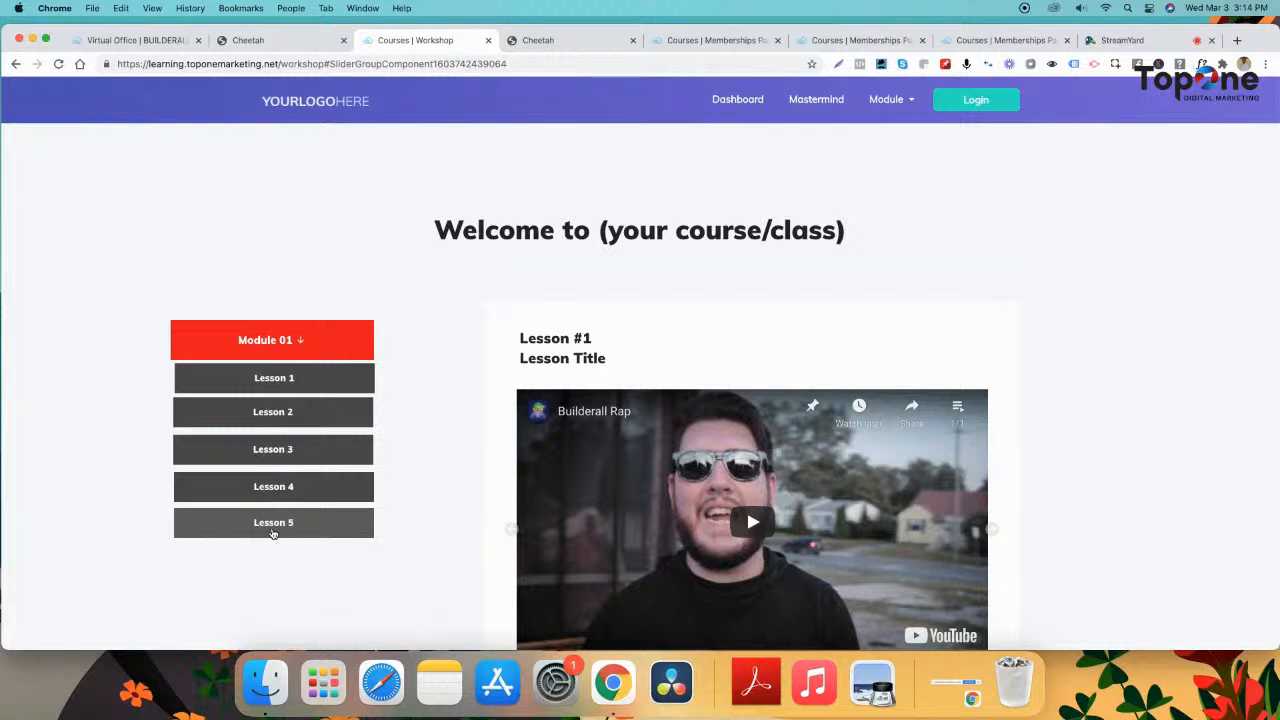
{"action": "left_click", "coordinate": [60, 65]}
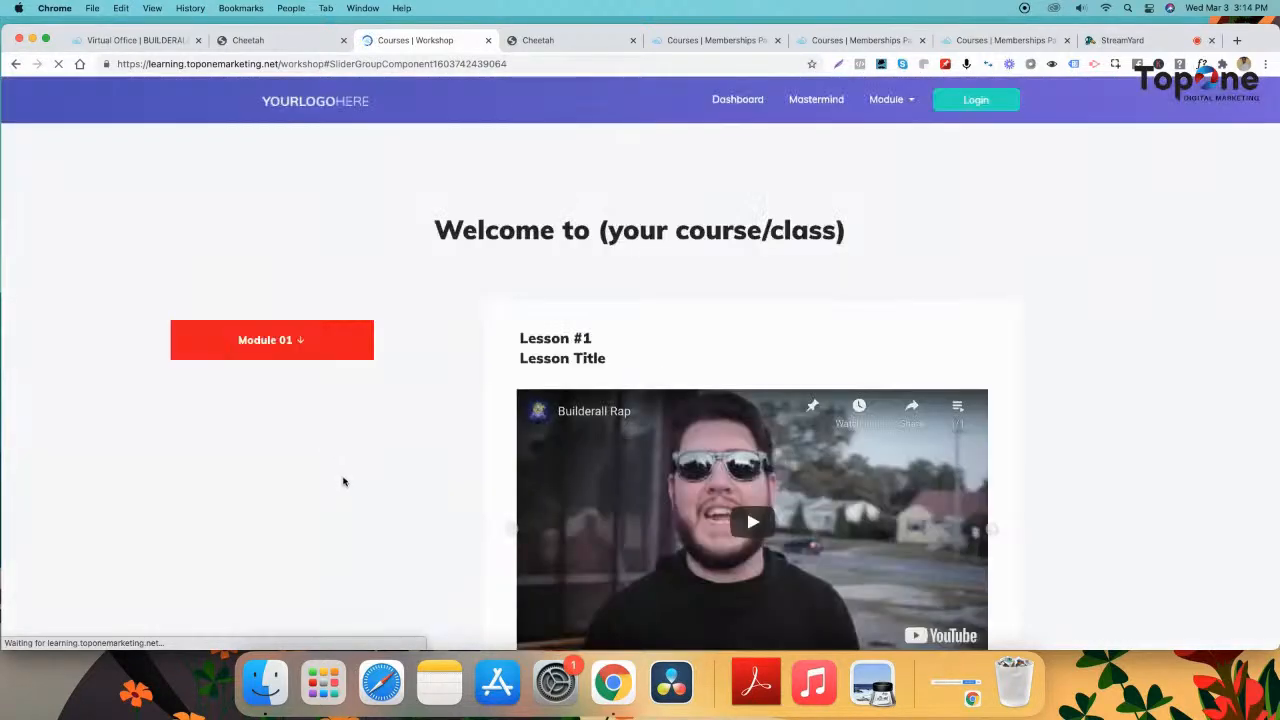
{"action": "left_click", "coordinate": [260, 341]}
{"action": "left_click", "coordinate": [262, 535]}
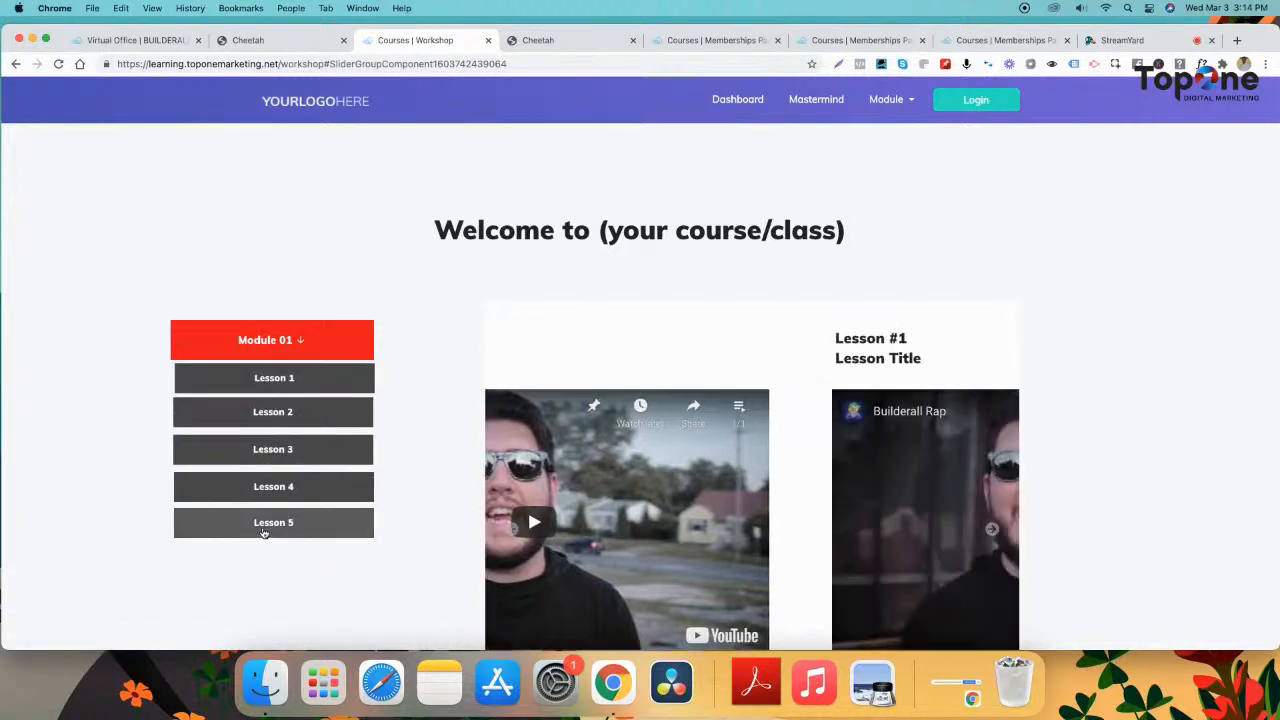
{"action": "left_click", "coordinate": [280, 487]}
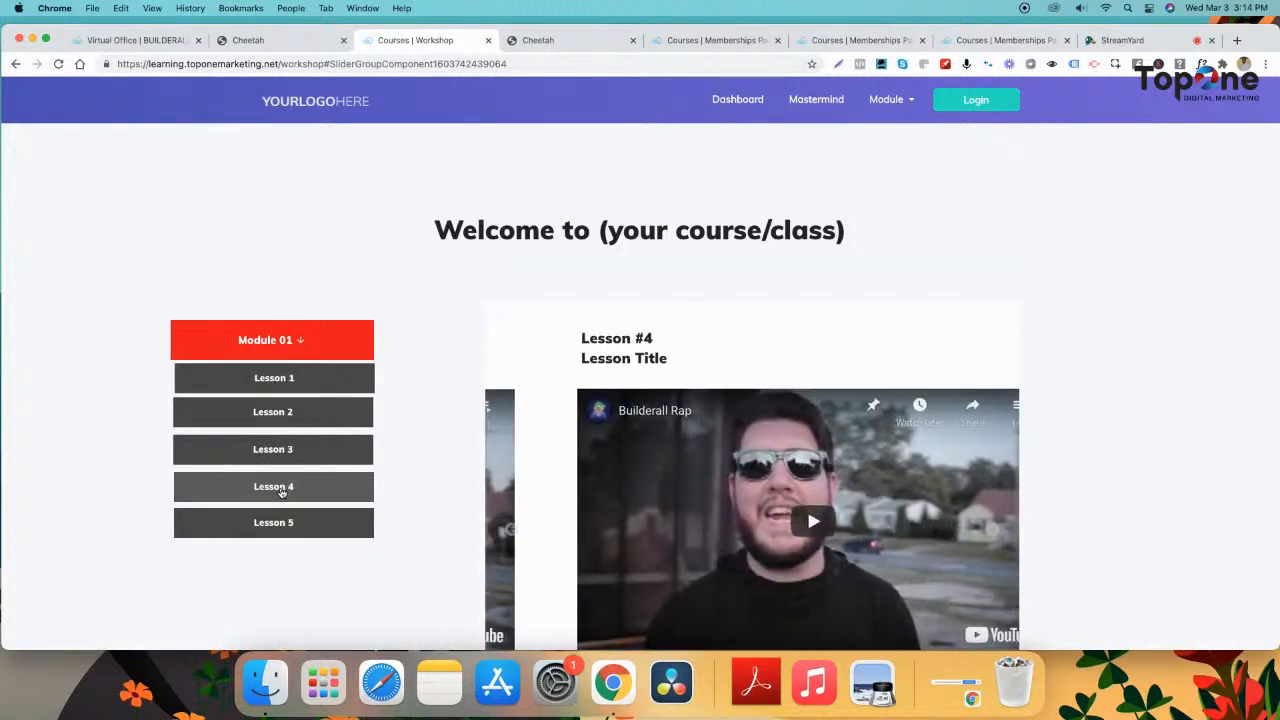
{"action": "left_click", "coordinate": [276, 524]}
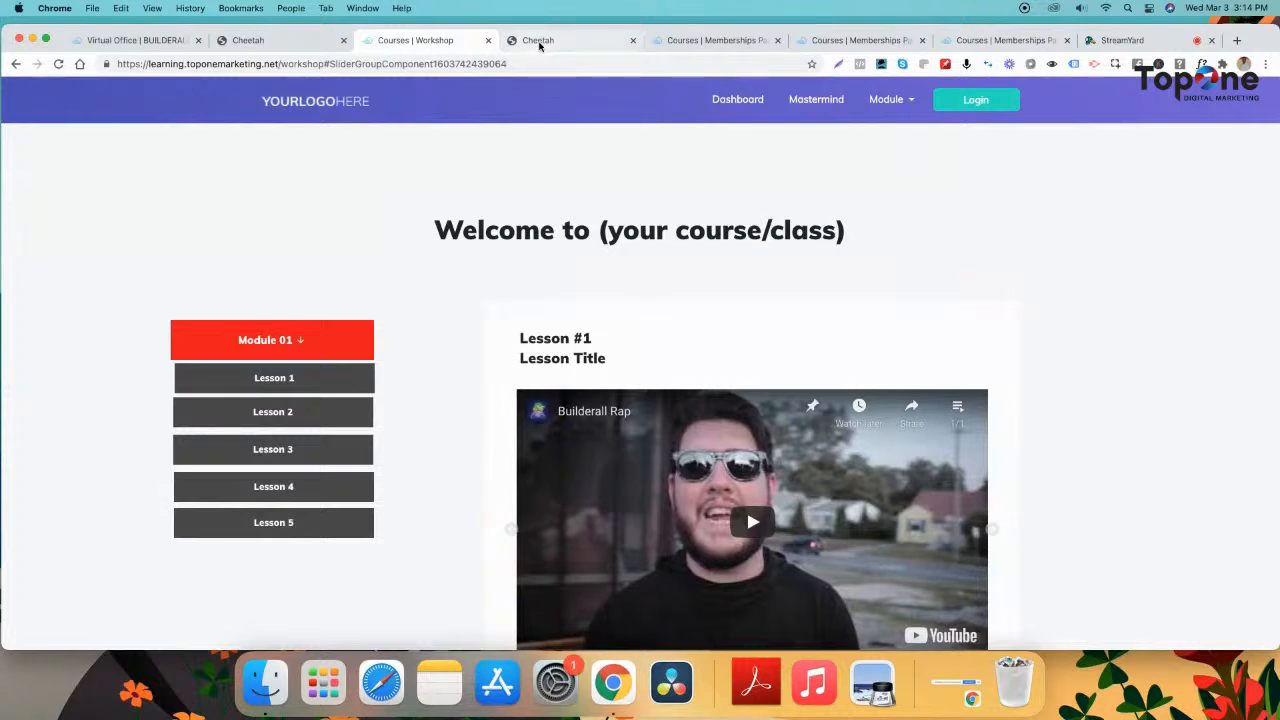
- Go back to the Cheetah editor, then save and publish the site again
{"action": "left_click", "coordinate": [539, 42]}
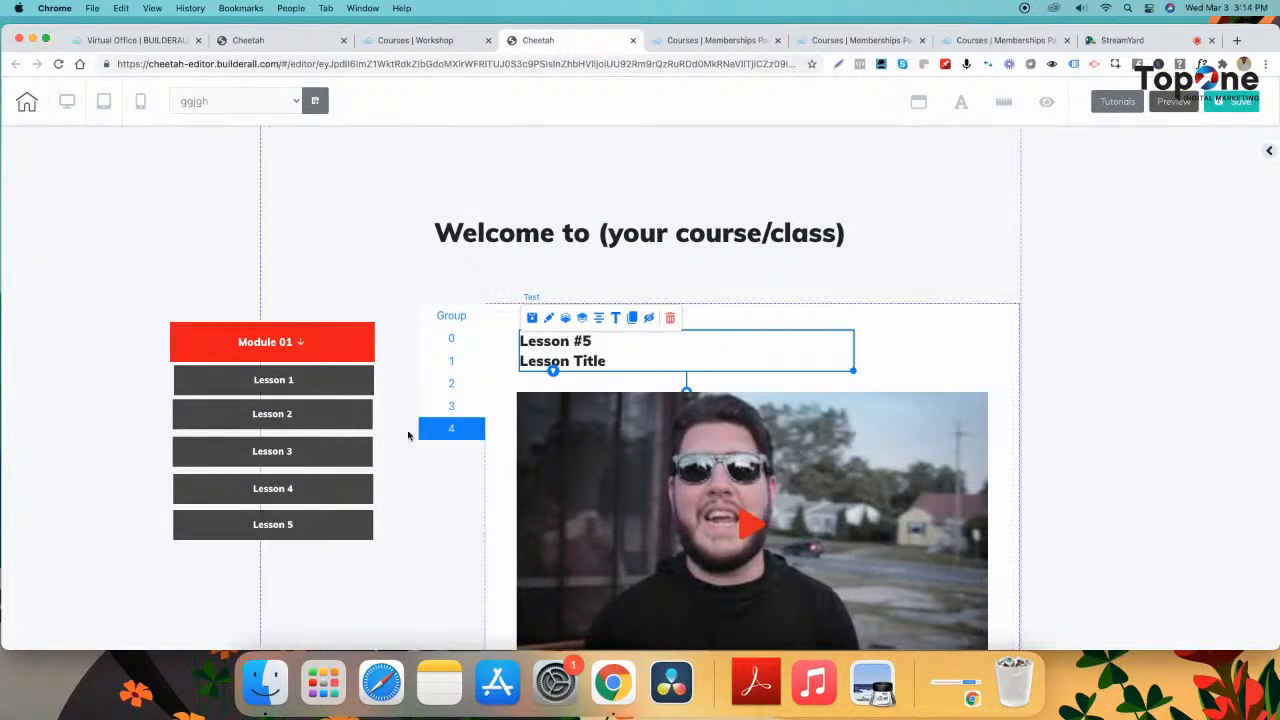
{"action": "left_click", "coordinate": [1236, 104]}
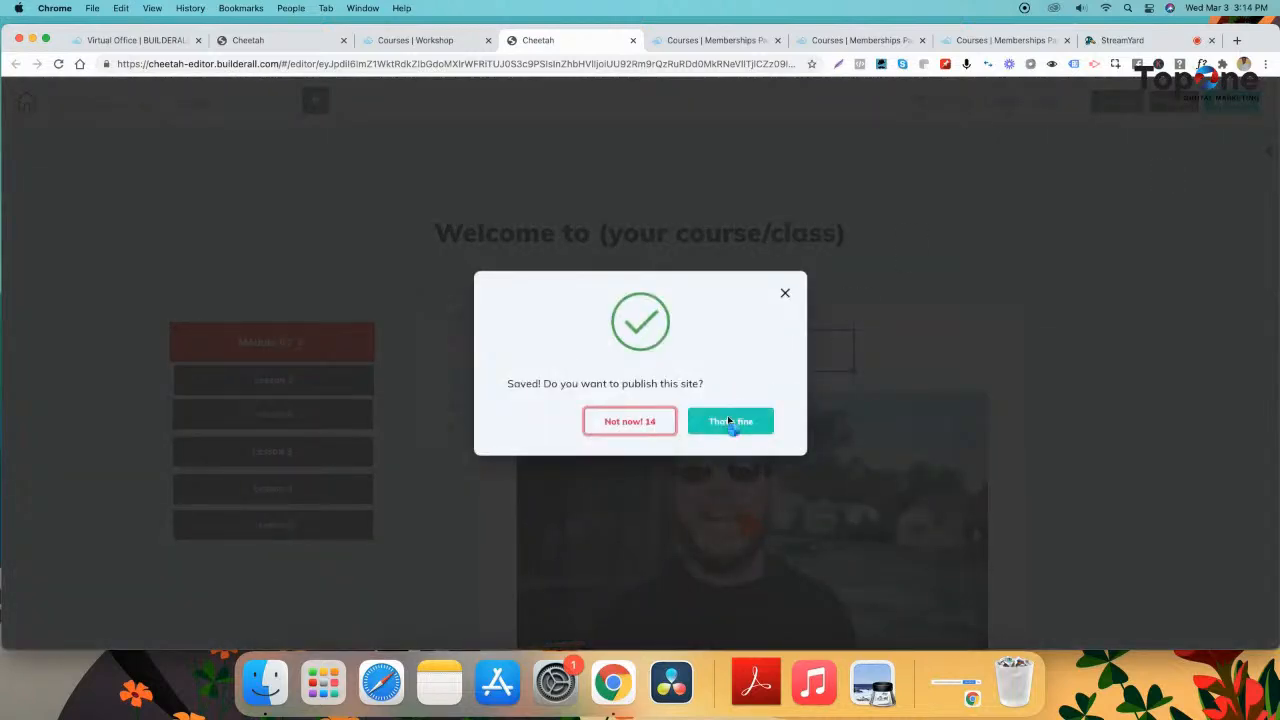
{"action": "left_click", "coordinate": [730, 421]}
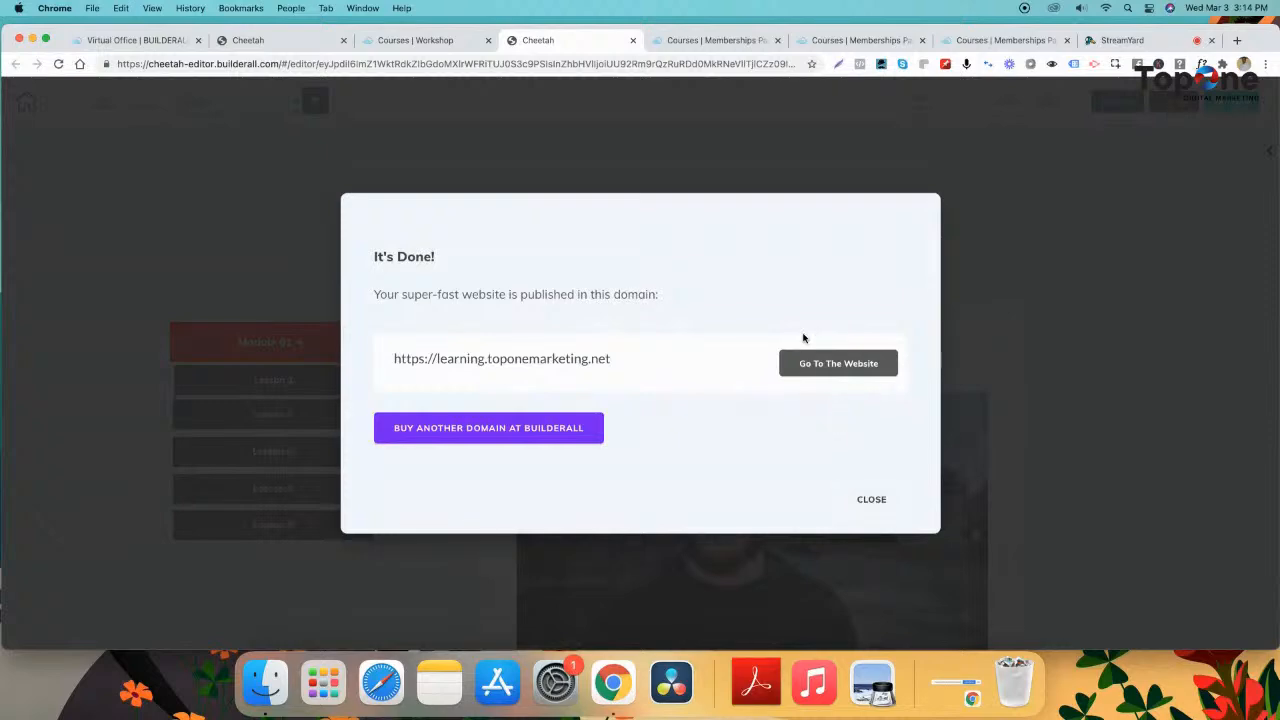
{"action": "left_click", "coordinate": [868, 501]}
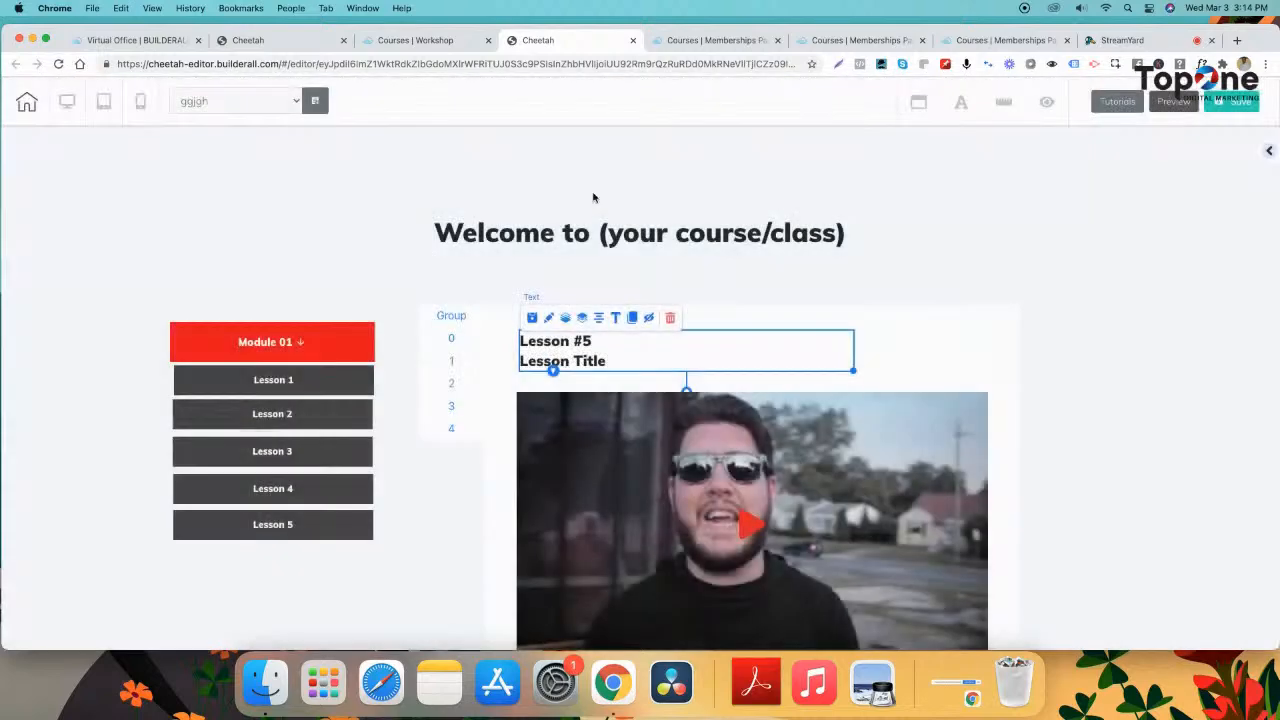
- Reload the live Workshop page and test that Module 01's Lesson 5 button opens its own slide
{"action": "left_click", "coordinate": [433, 41]}
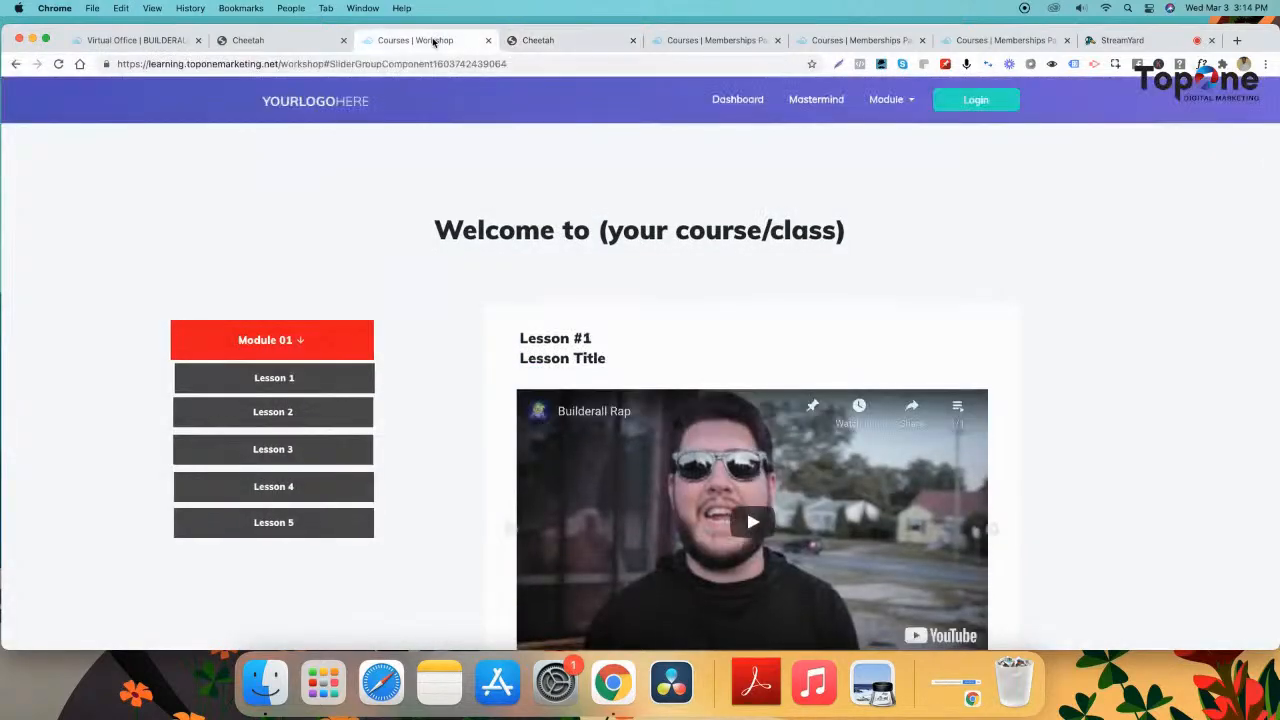
{"action": "left_click", "coordinate": [60, 65]}
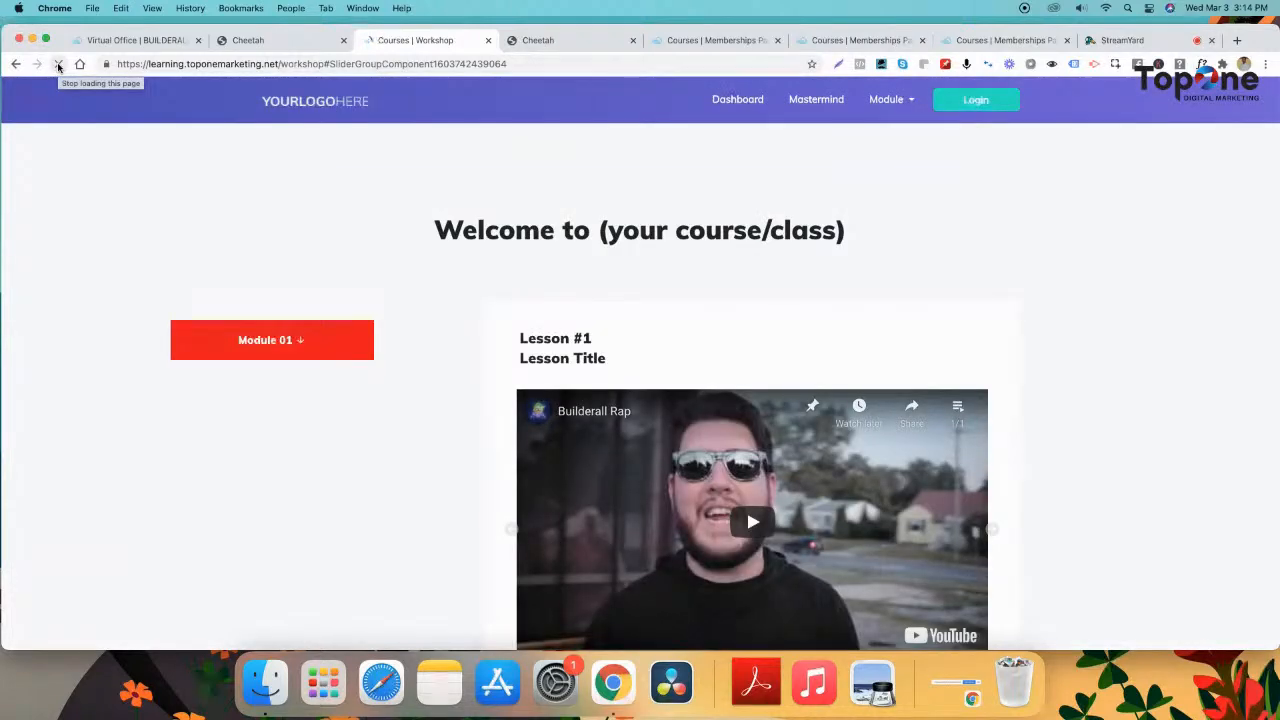
{"action": "left_click", "coordinate": [58, 66]}
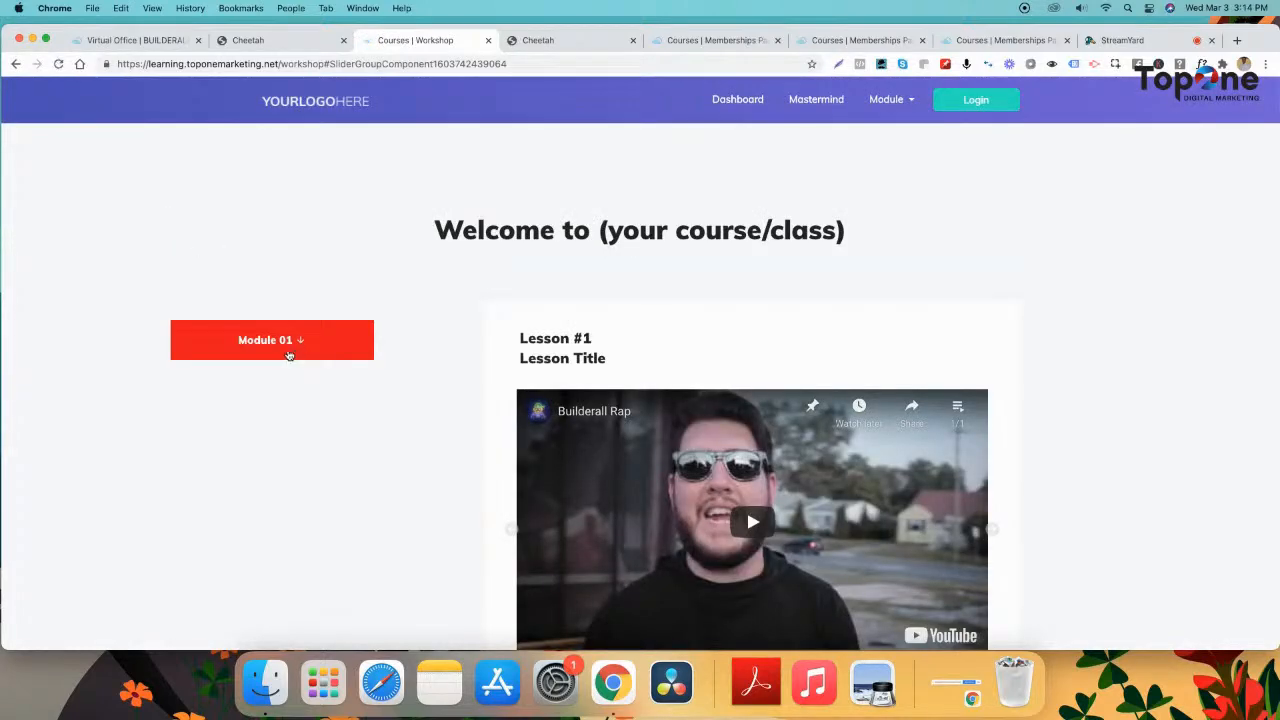
{"action": "left_click", "coordinate": [284, 355]}
{"action": "left_click", "coordinate": [279, 515]}
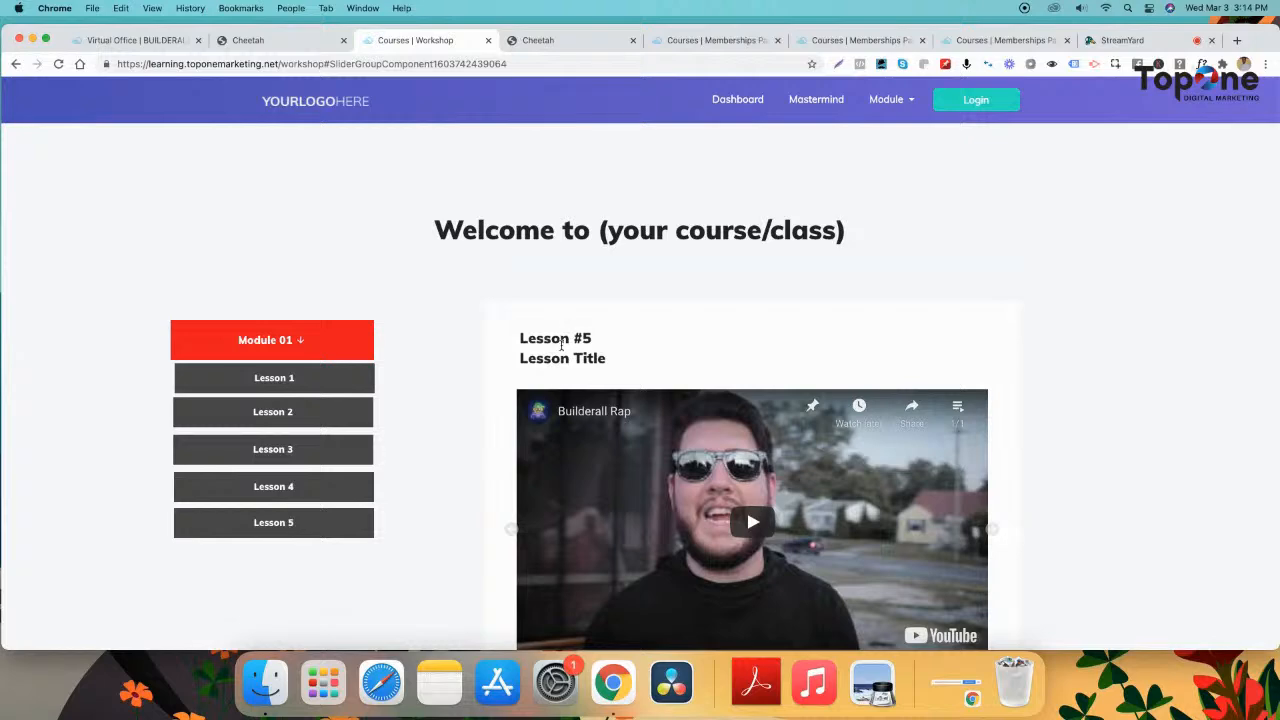
{"action": "scroll", "coordinate": [704, 437], "scroll_direction": "down", "scroll_amount": 5}
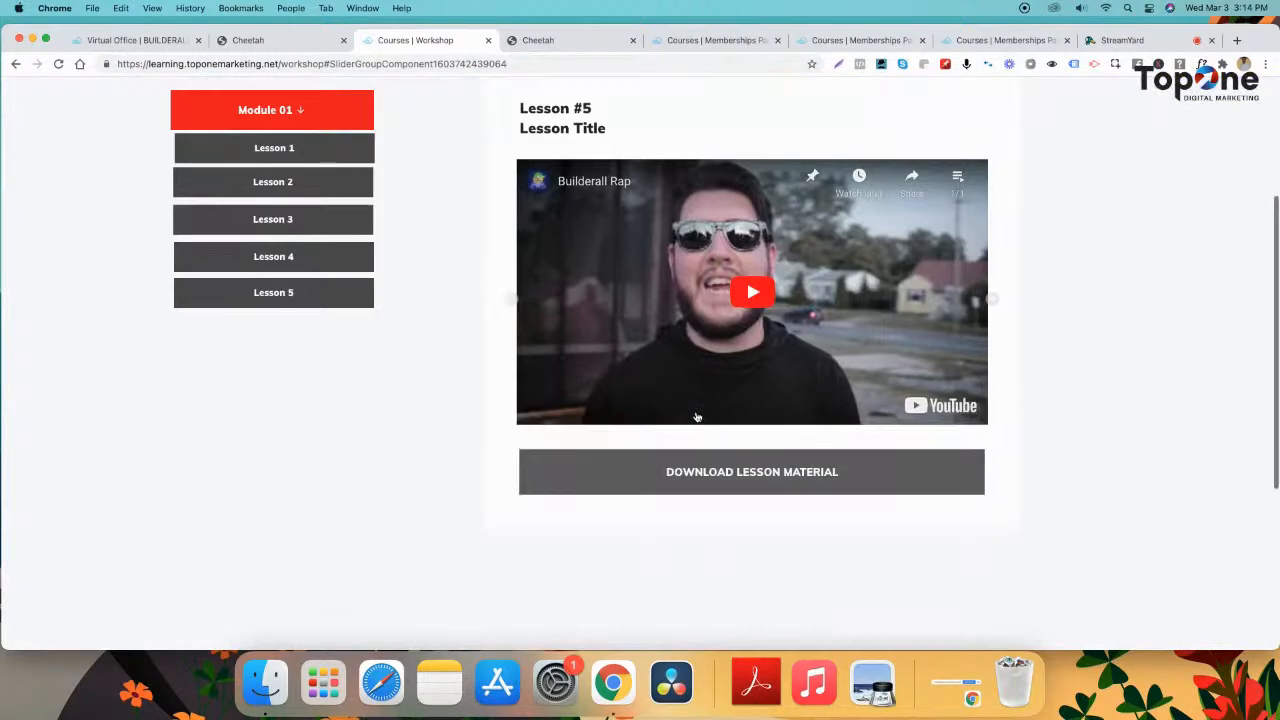
{"action": "scroll", "coordinate": [746, 396], "scroll_direction": "up", "scroll_amount": 3}
- Review the Lesson #5 slide's title, video and download button in the editor and on the live Workshop page
{"action": "left_click", "coordinate": [555, 40]}
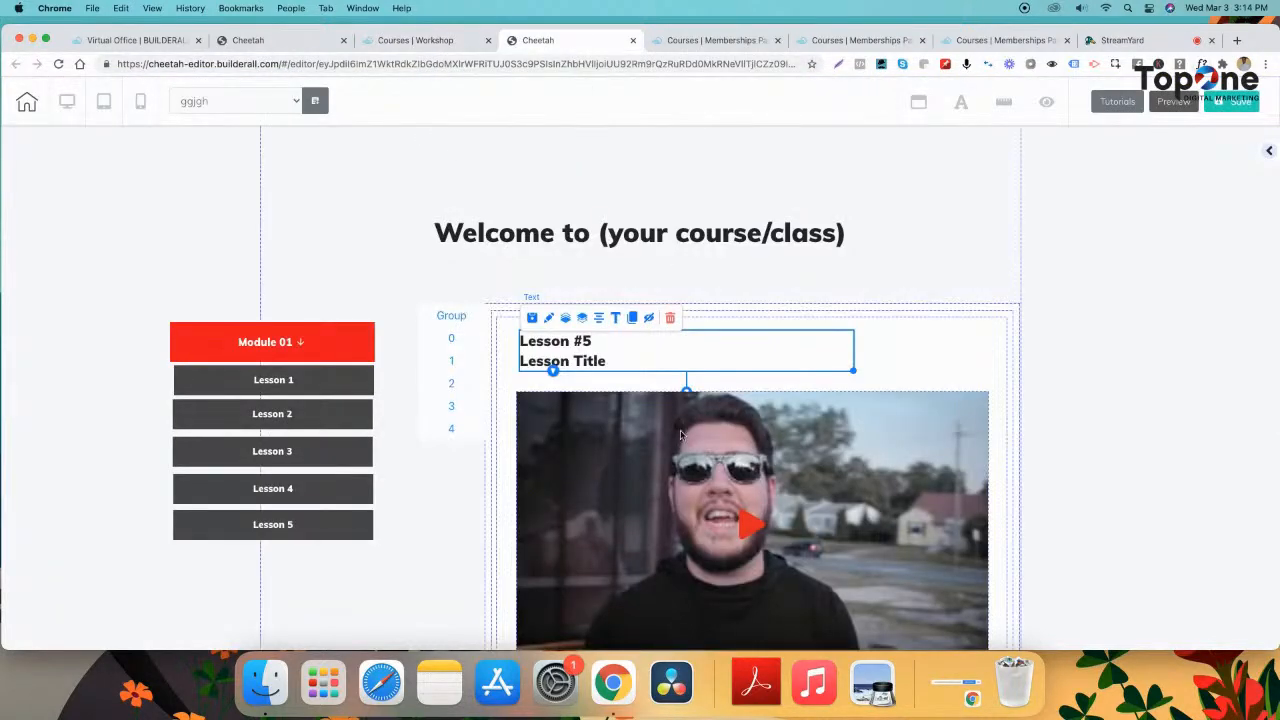
{"action": "scroll", "coordinate": [600, 350], "scroll_direction": "down", "scroll_amount": 3}
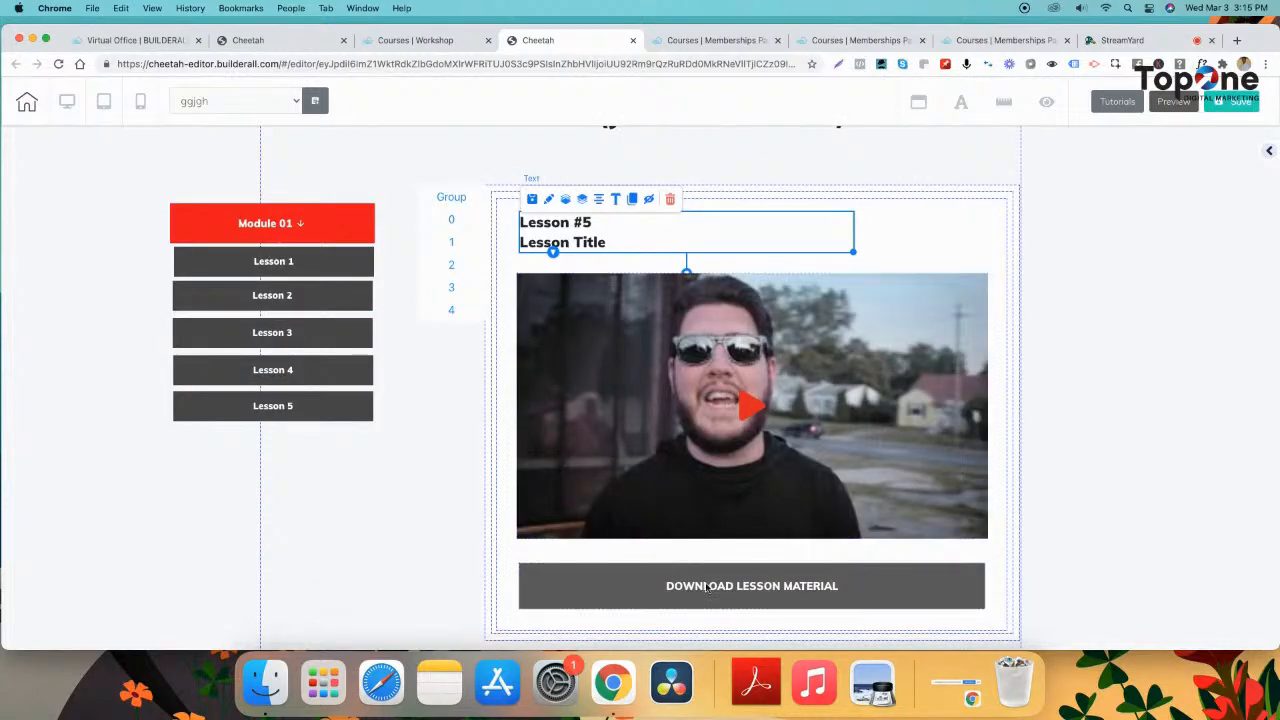
{"action": "scroll", "coordinate": [709, 579], "scroll_direction": "down", "scroll_amount": 1}
{"action": "scroll", "coordinate": [708, 580], "scroll_direction": "down", "scroll_amount": 2}
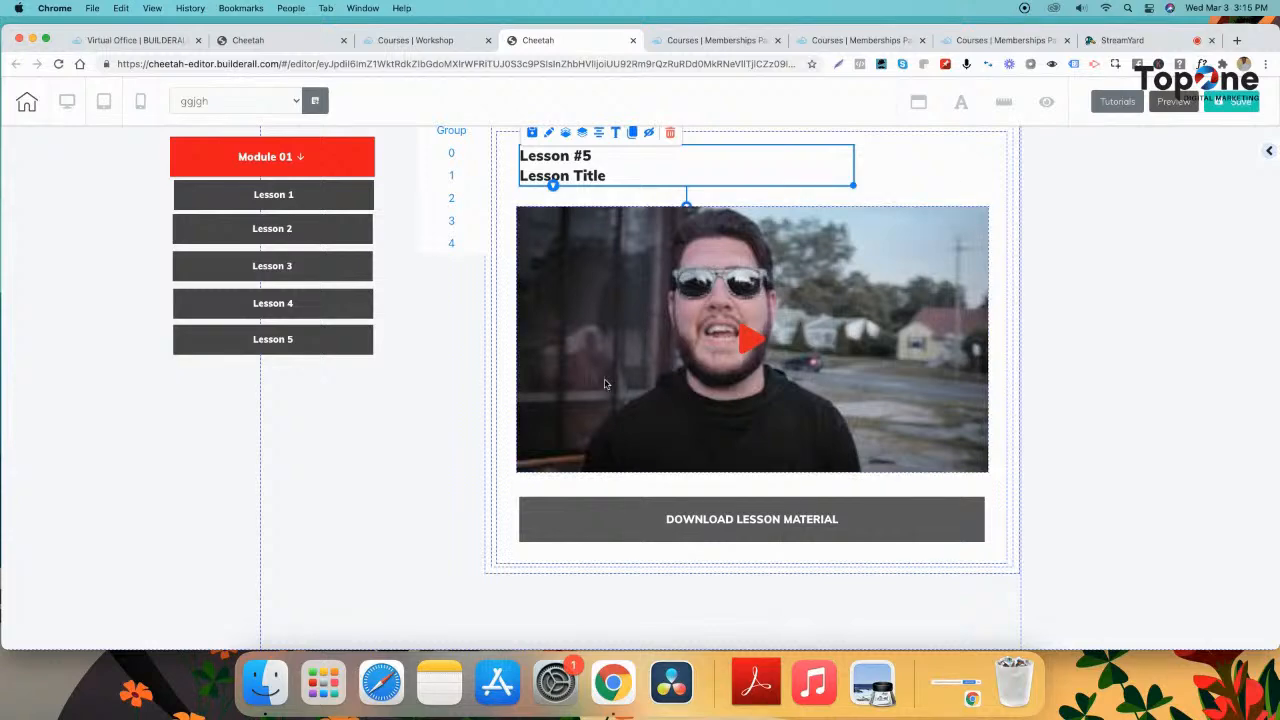
{"action": "scroll", "coordinate": [656, 392], "scroll_direction": "up", "scroll_amount": 3}
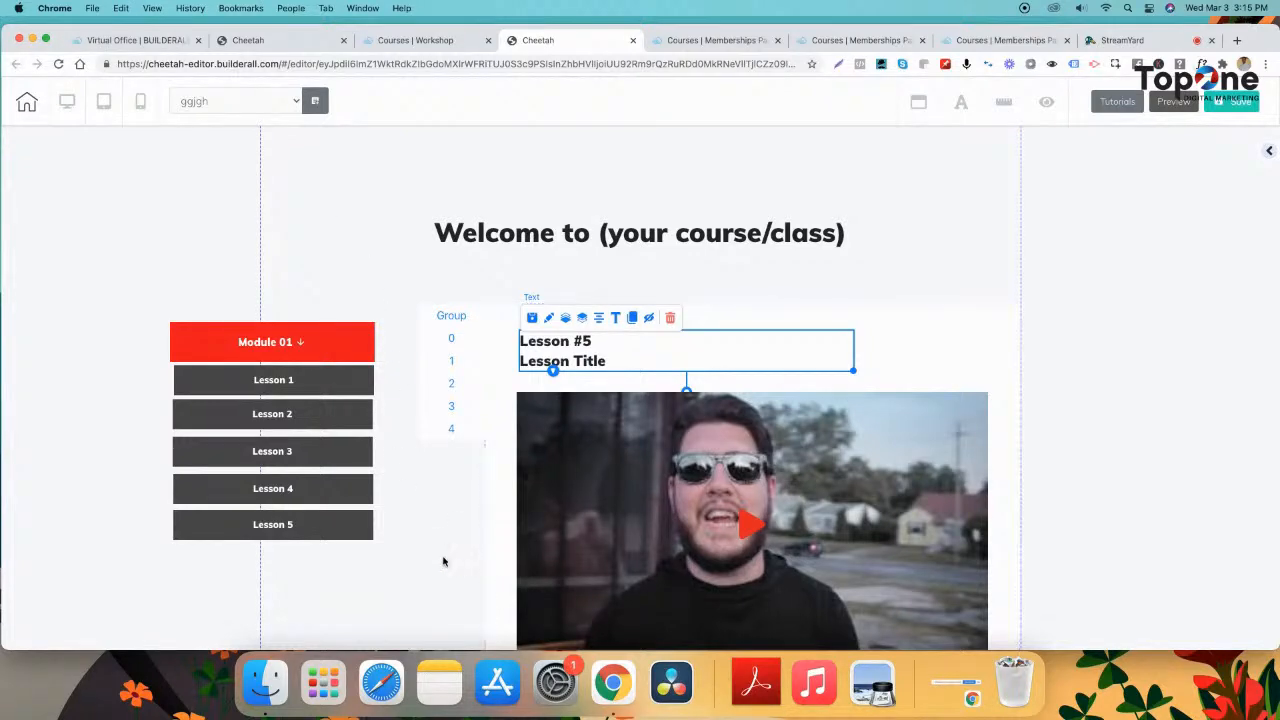
{"action": "scroll", "coordinate": [457, 617], "scroll_direction": "down", "scroll_amount": 3}
{"action": "scroll", "coordinate": [457, 617], "scroll_direction": "up", "scroll_amount": 3}
{"action": "left_click", "coordinate": [430, 40]}
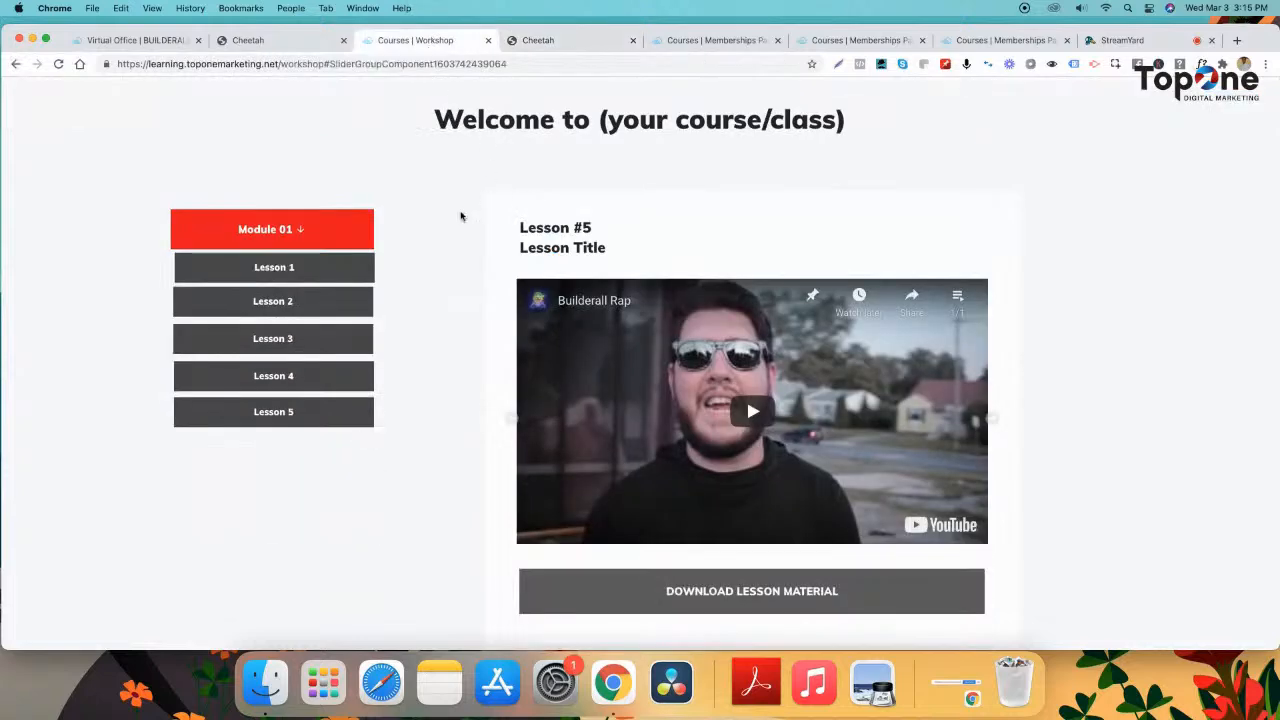
{"action": "scroll", "coordinate": [471, 201], "scroll_direction": "up", "scroll_amount": 2}
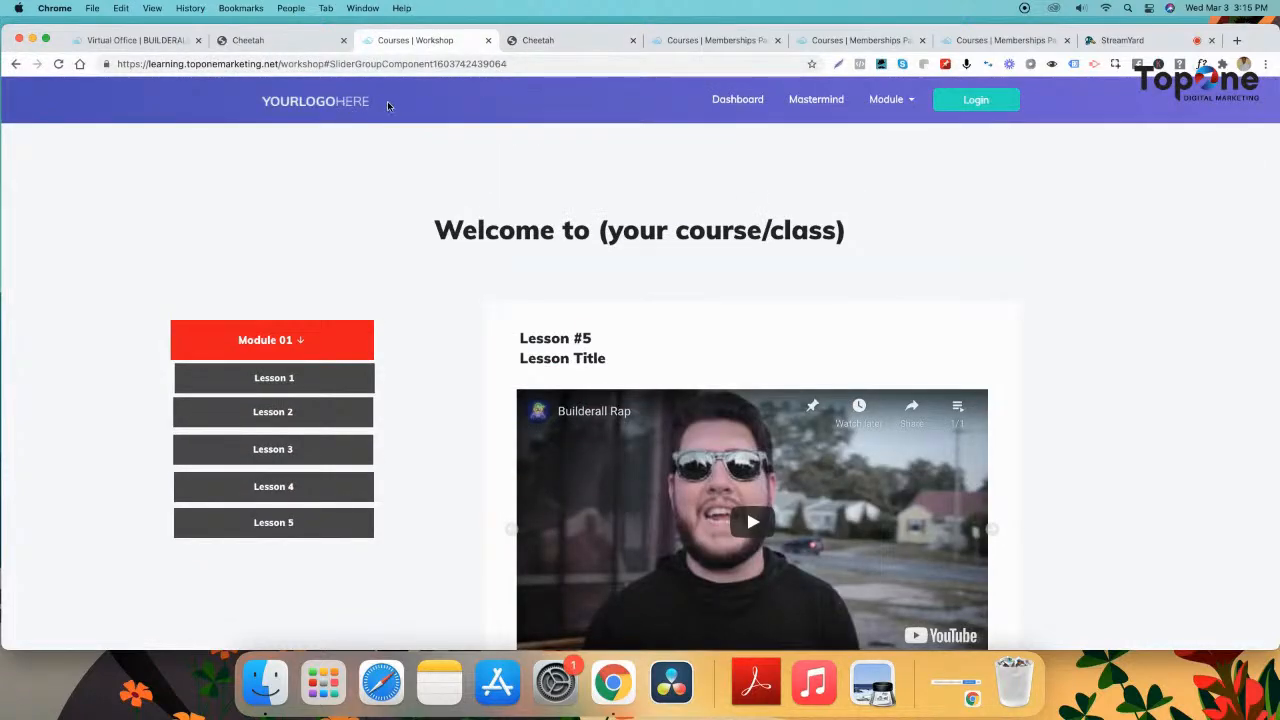
{"action": "scroll", "coordinate": [406, 366], "scroll_direction": "down", "scroll_amount": 5}
{"action": "scroll", "coordinate": [482, 505], "scroll_direction": "up", "scroll_amount": 5}
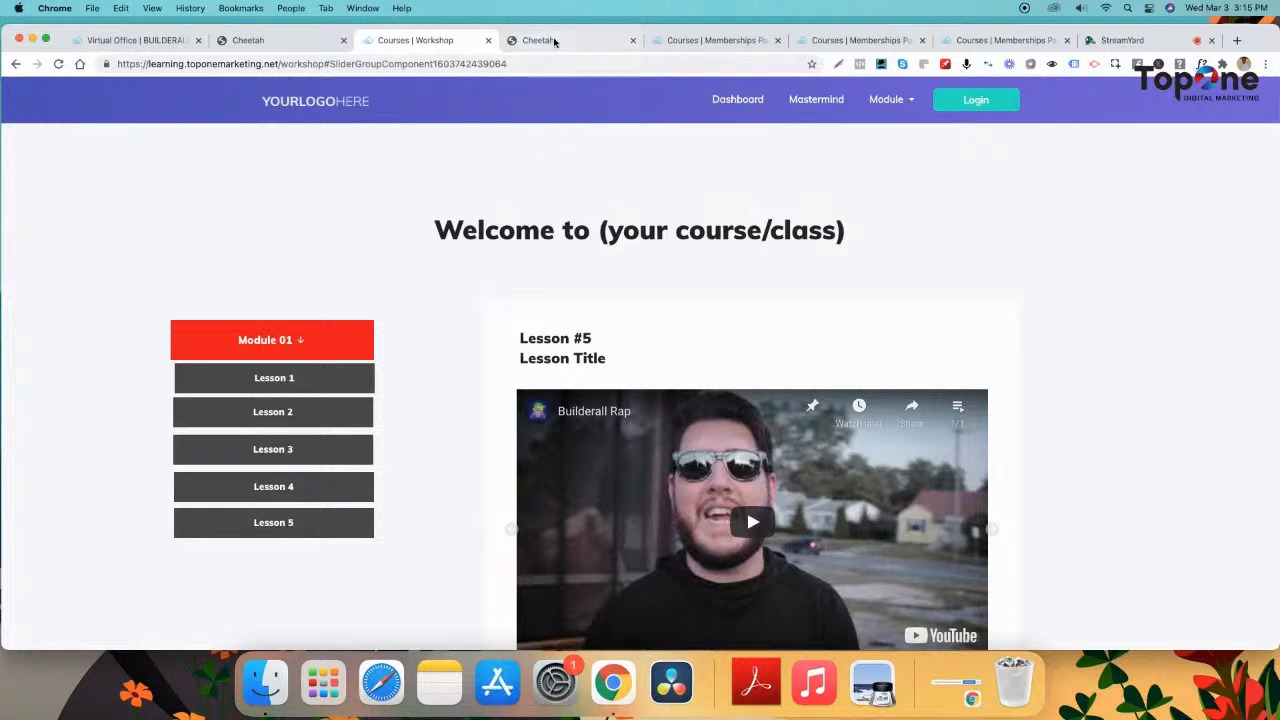
- Look over the page list of the Courses site in Cheetah and switch to the StreamYard broadcast
{"action": "left_click", "coordinate": [262, 41]}
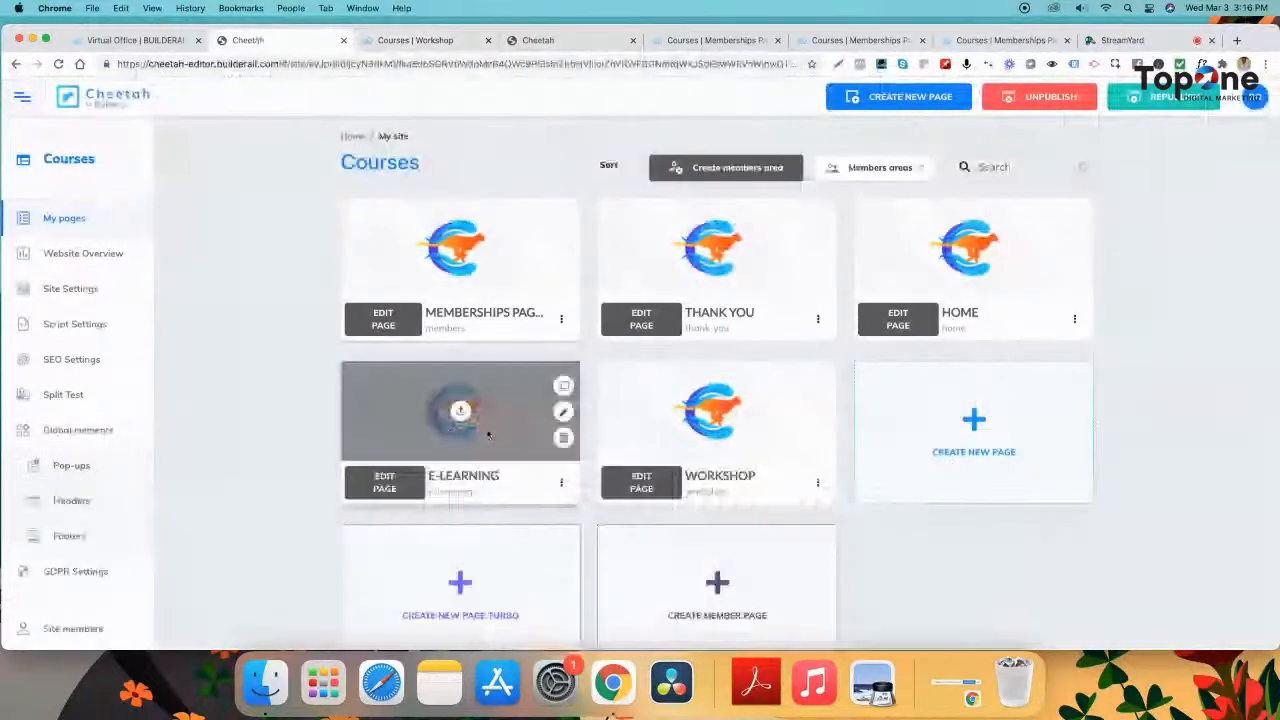
{"action": "scroll", "coordinate": [343, 387], "scroll_direction": "down", "scroll_amount": 5}
{"action": "scroll", "coordinate": [443, 463], "scroll_direction": "up", "scroll_amount": 5}
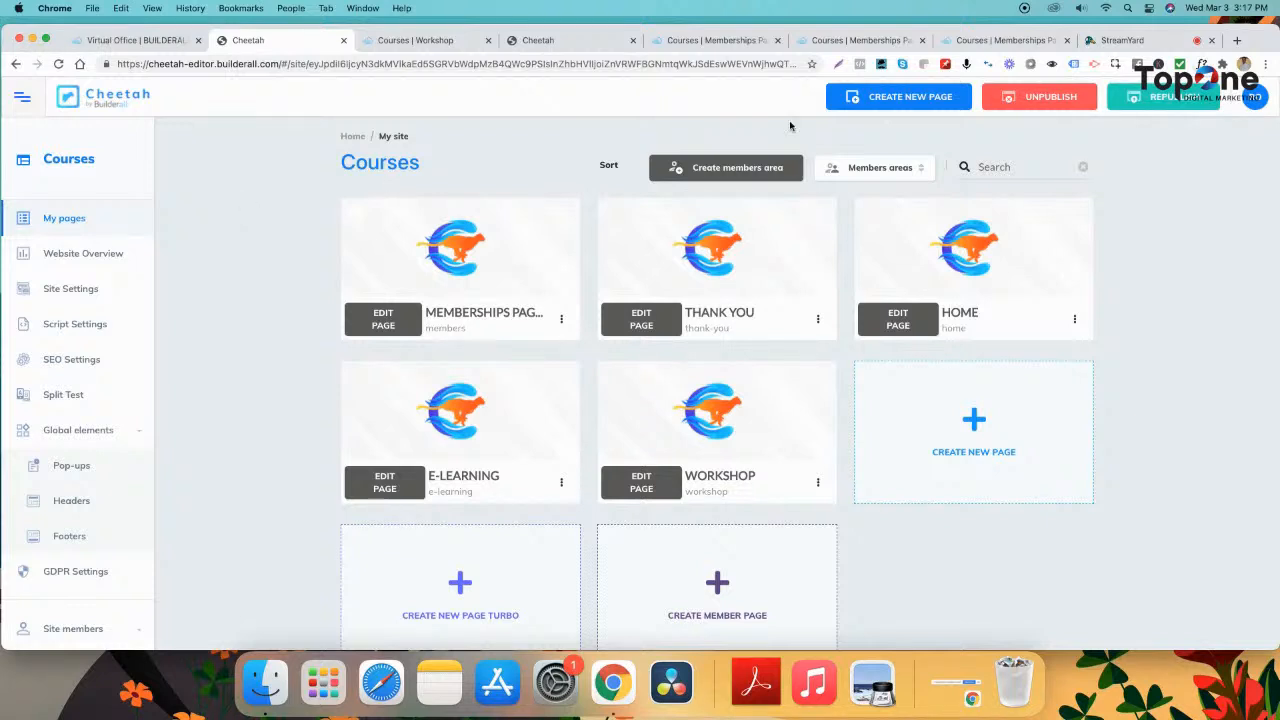
{"action": "left_click", "coordinate": [1165, 47]}
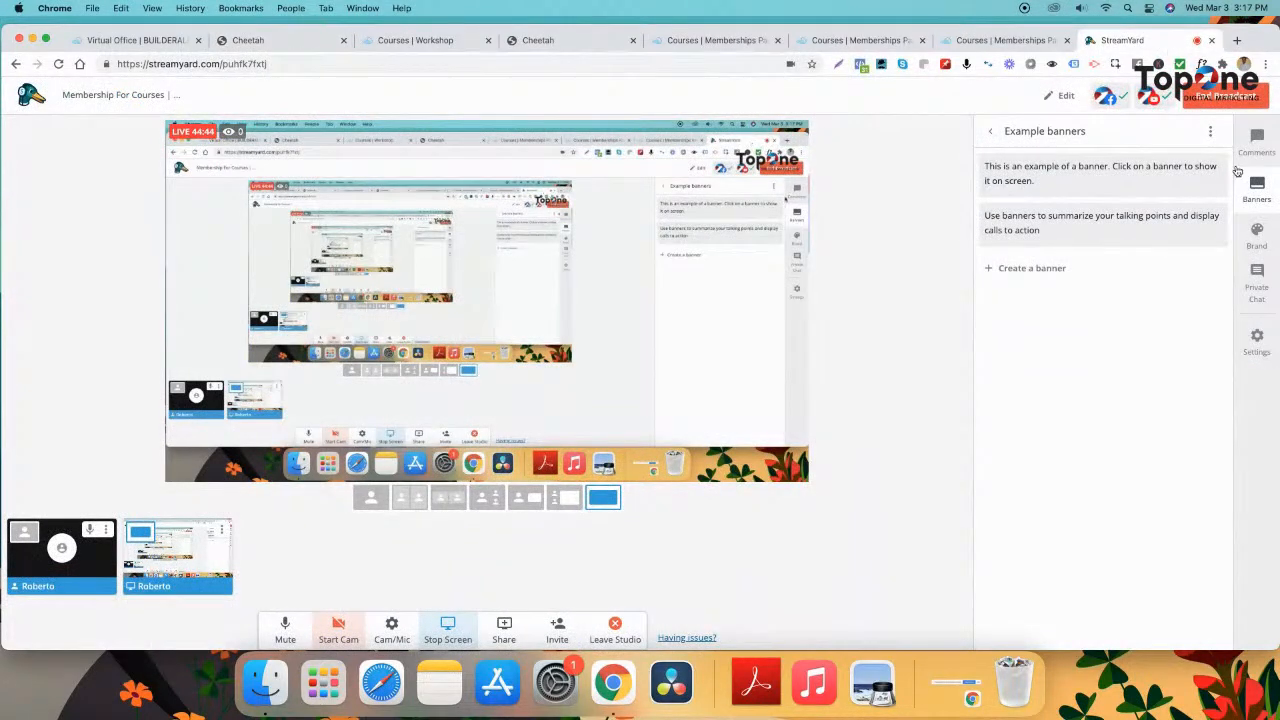